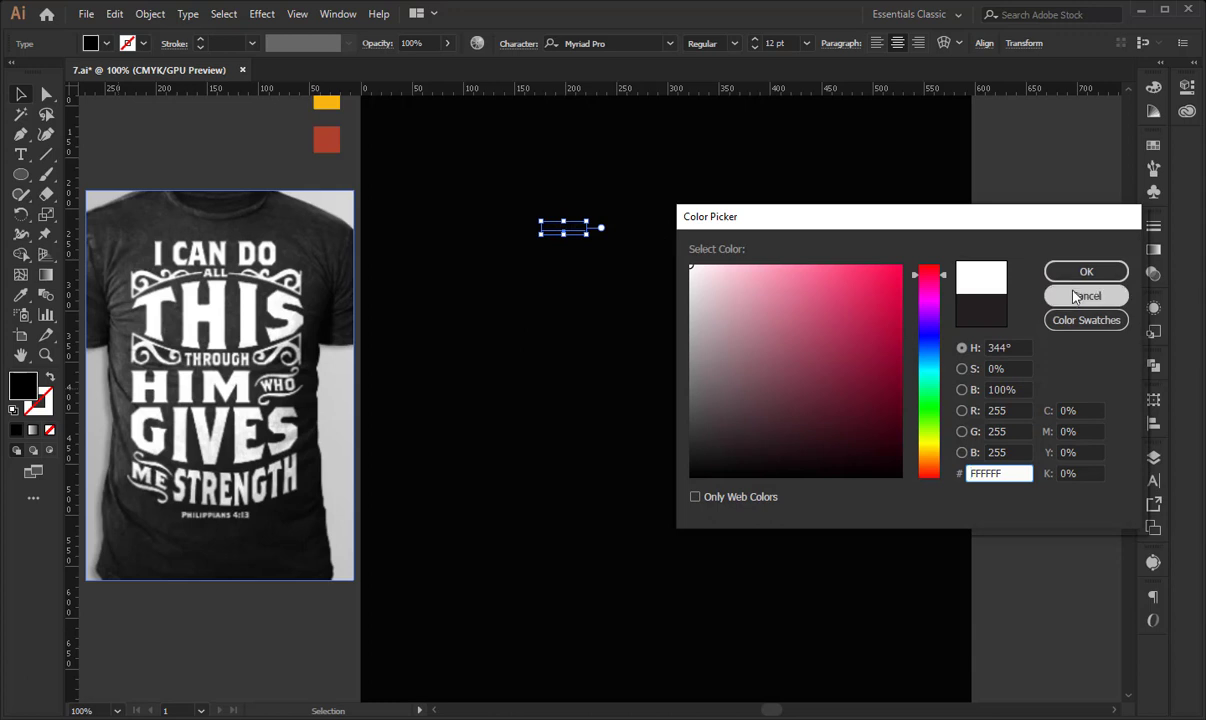
Fill the "I Can DO" text with white (FFFFFF) and enlarge it to about 55 pt.
{"action": "left_click", "coordinate": [1079, 272]}
{"action": "left_click_drag", "start_coordinate": [586, 234], "coordinate": [664, 285]}
Duplicate the "I Can DO" line below itself and change the copy's text to "ALL THIS".
{"action": "left_click_drag", "start_coordinate": [610, 250], "coordinate": [705, 327]}
{"action": "left_click", "coordinate": [720, 281]}
{"action": "double_click", "coordinate": [704, 293]}
{"action": "key", "text": "ctrl+a"}
{"action": "type", "text": "ALL THIS"}
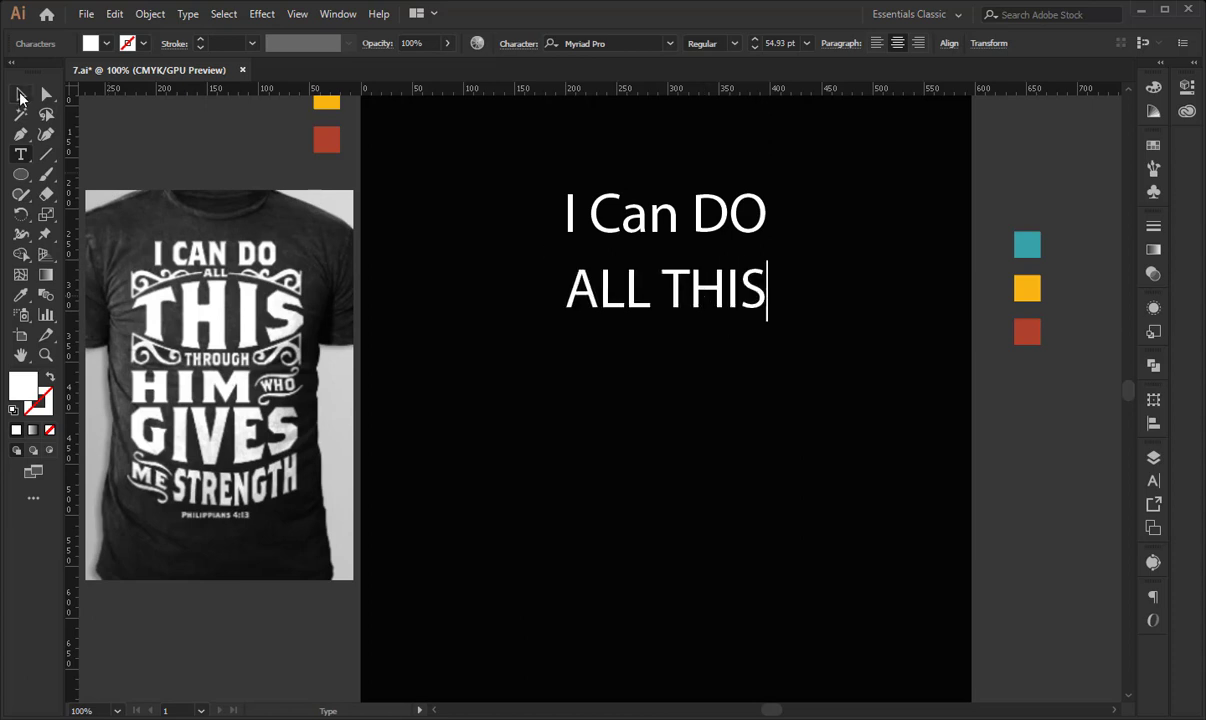
Enlarge the "ALL THIS" line to about 88 pt, keeping it centred directly below "I Can DO".
{"action": "left_click", "coordinate": [20, 96]}
{"action": "left_click_drag", "start_coordinate": [776, 293], "coordinate": [826, 288]}
{"action": "left_click", "coordinate": [722, 229]}
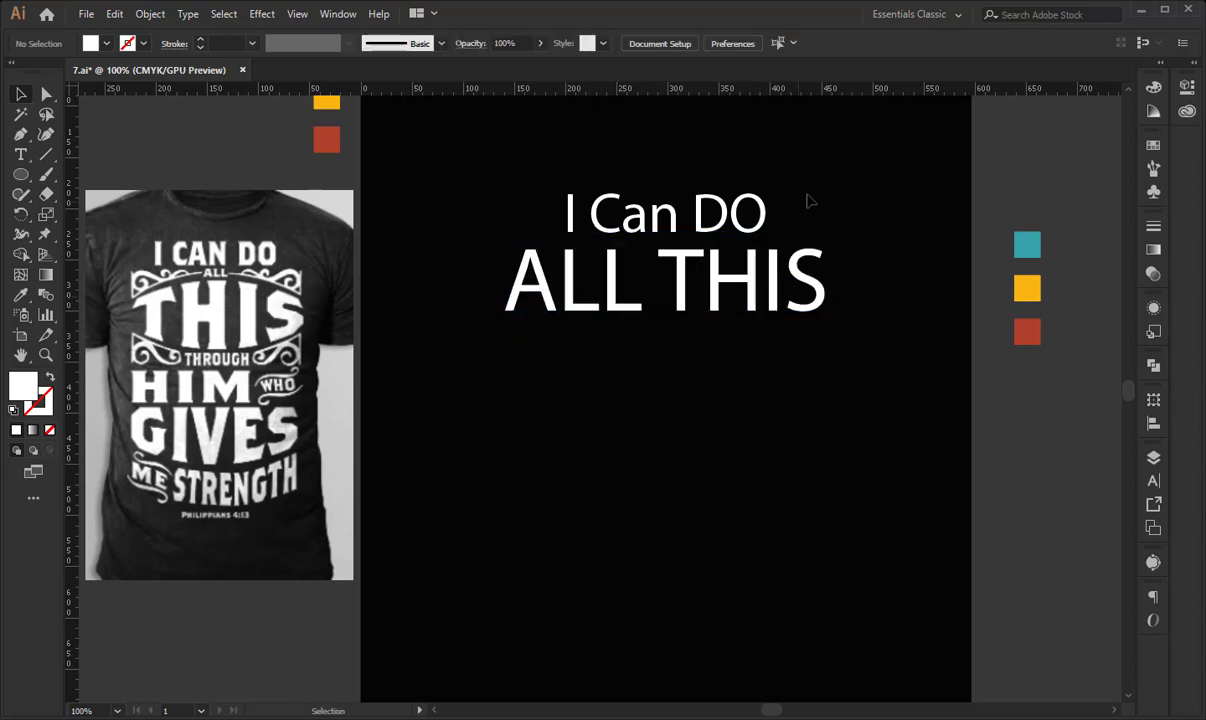
{"action": "left_click", "coordinate": [720, 231]}
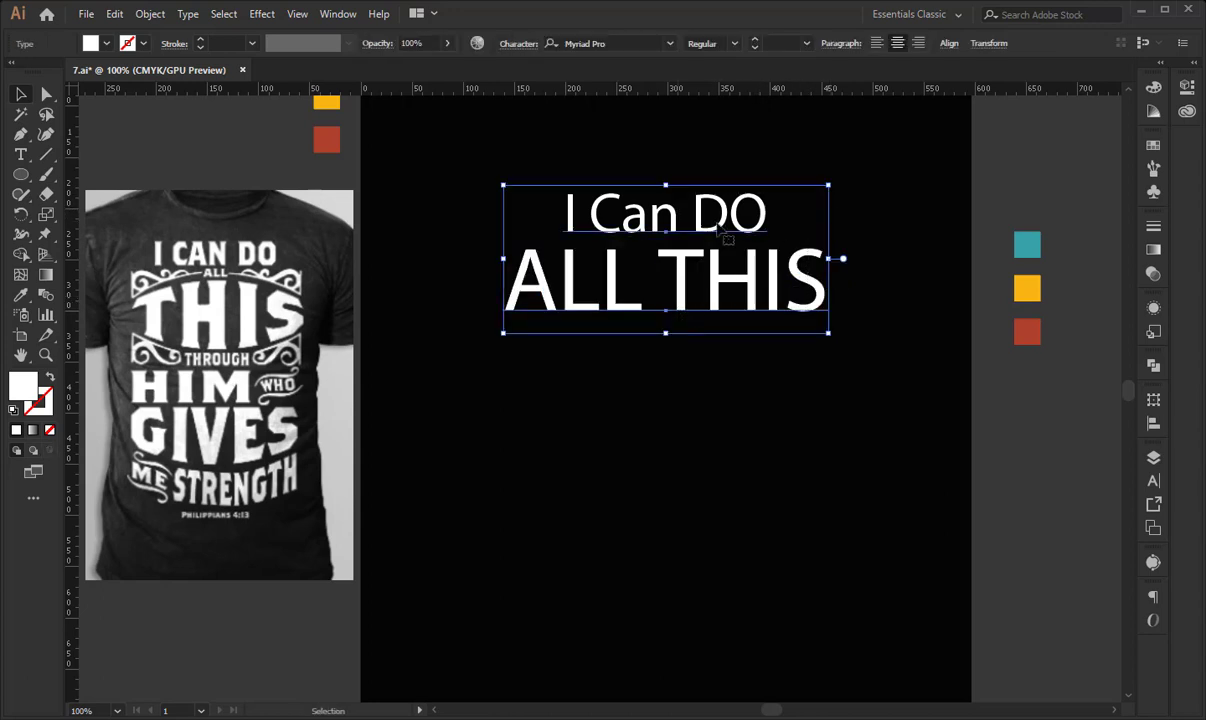
{"action": "left_click", "coordinate": [948, 44]}
{"action": "left_click", "coordinate": [638, 150]}
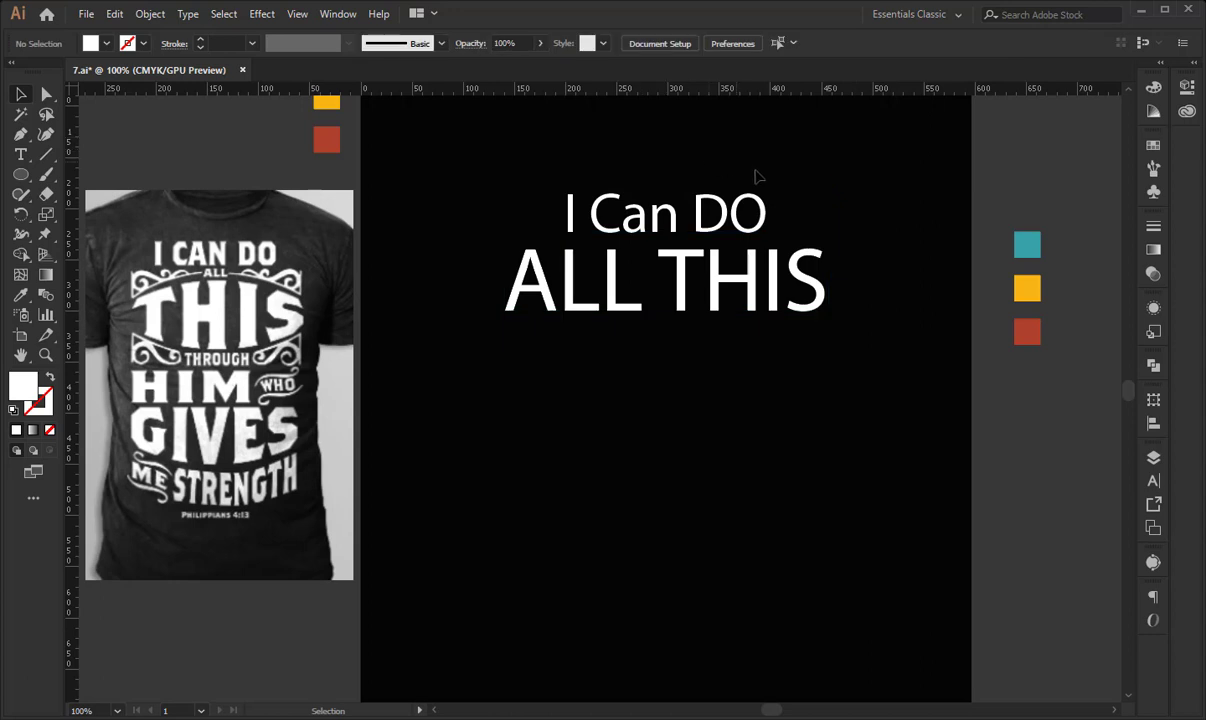
Duplicate the "I Can DO" line close beneath "ALL THIS" and change the copy's text to "Through".
{"action": "left_click_drag", "start_coordinate": [669, 232], "coordinate": [668, 352]}
{"action": "double_click", "coordinate": [668, 352]}
{"action": "key", "text": "ctrl+a"}
{"action": "type", "text": "Through"}
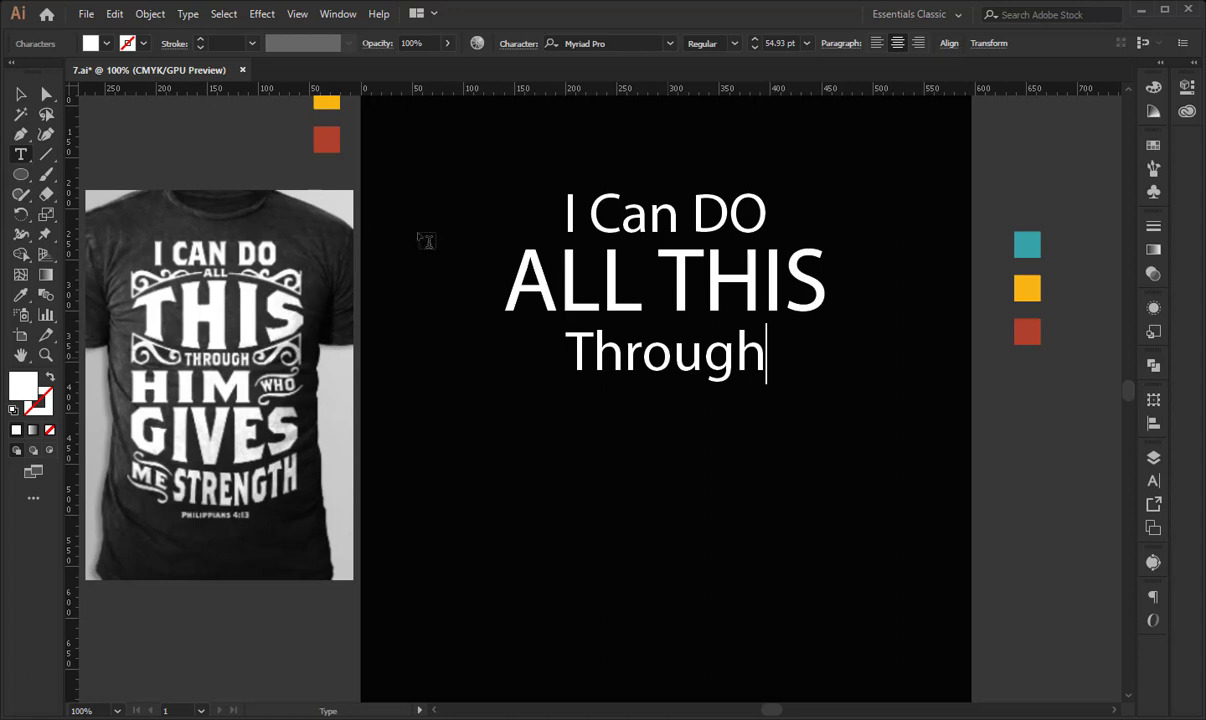
{"action": "key", "text": "Escape"}
{"action": "left_click", "coordinate": [552, 140]}
{"action": "left_click_drag", "start_coordinate": [698, 356], "coordinate": [699, 352]}
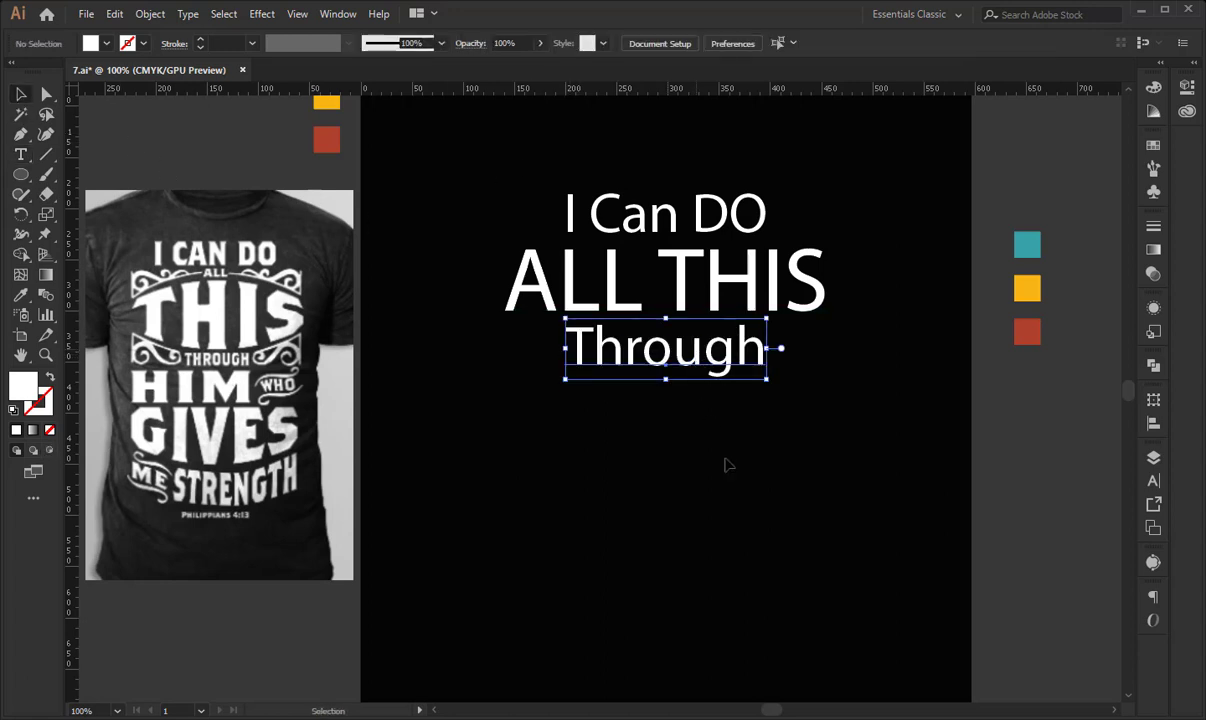
{"action": "left_click", "coordinate": [741, 446]}
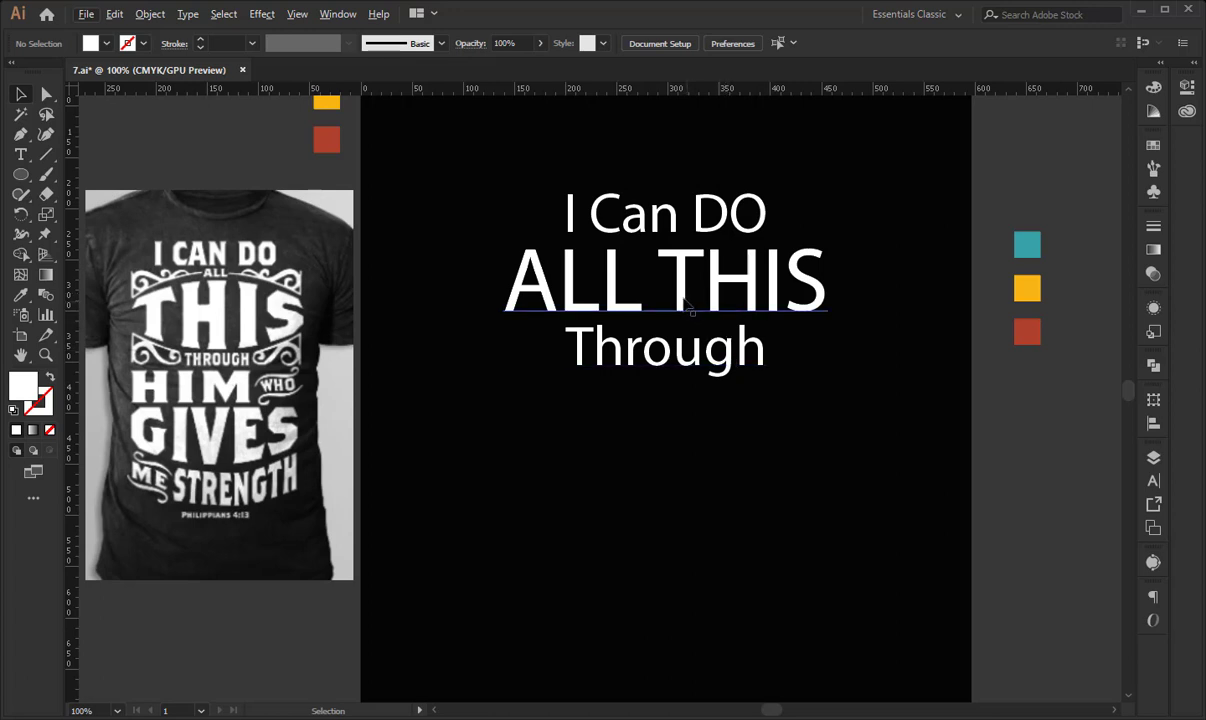
Add the word "Him" to the third line so that it reads "Through Him".
{"action": "double_click", "coordinate": [712, 350]}
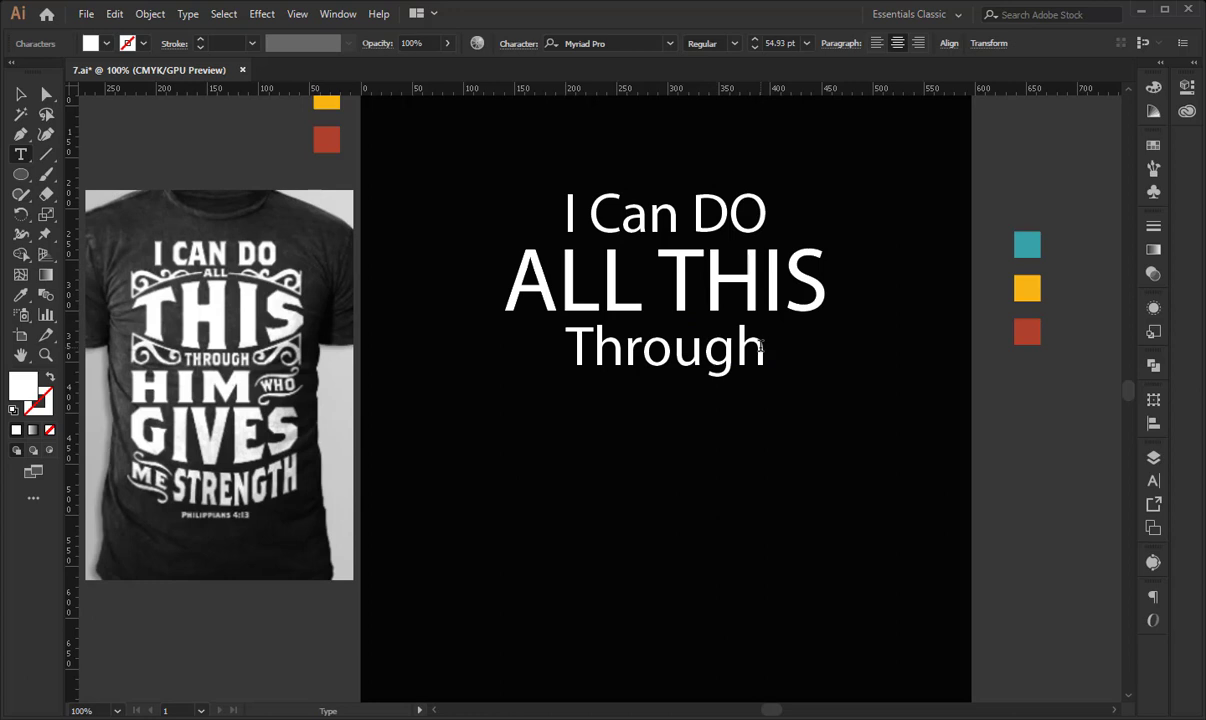
{"action": "type", "text": "Him"}
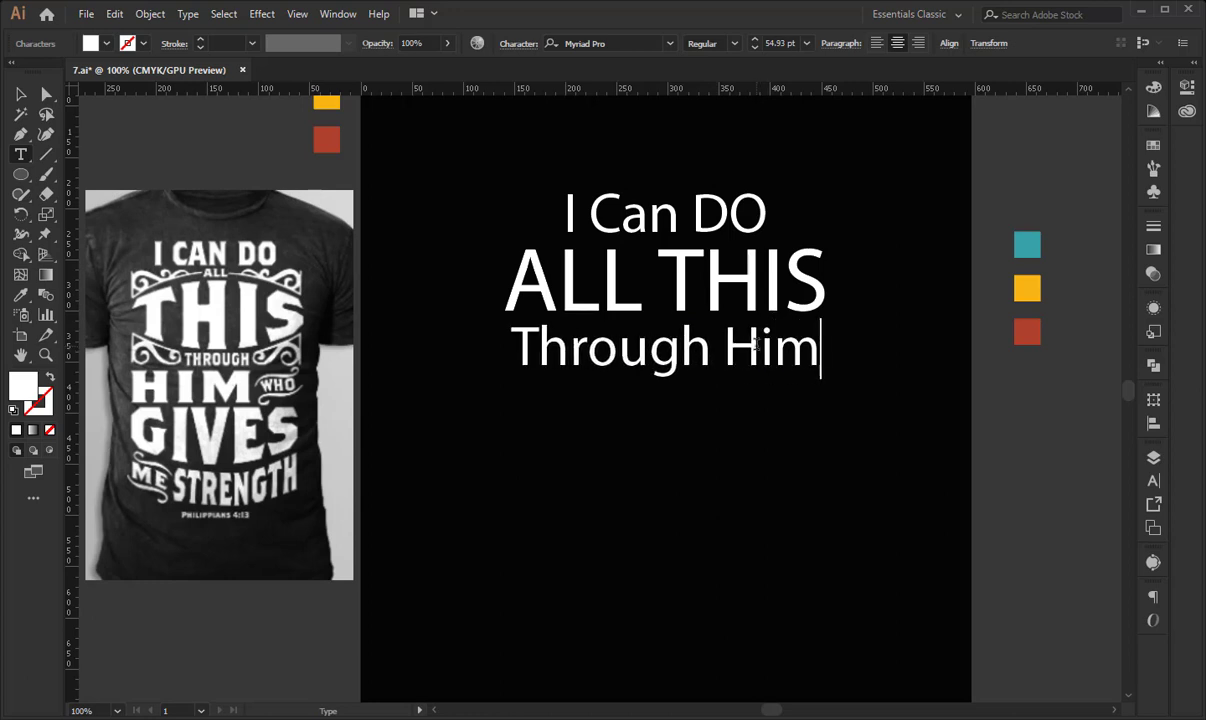
{"action": "left_click", "coordinate": [21, 94]}
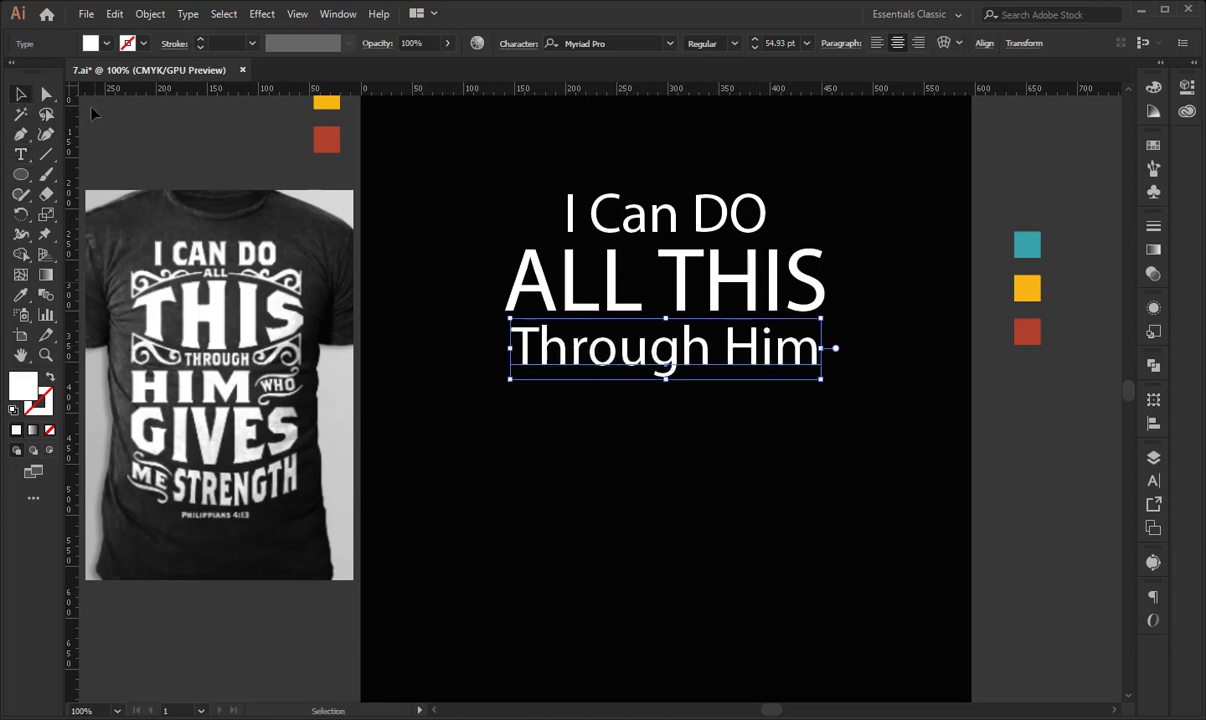
{"action": "left_click", "coordinate": [534, 148]}
Duplicate the "I Can DO" line below "Through Him" and change the copy's text to "WHO".
{"action": "left_click_drag", "start_coordinate": [663, 252], "coordinate": [690, 438]}
{"action": "key", "text": "t"}
{"action": "triple_click", "coordinate": [688, 437]}
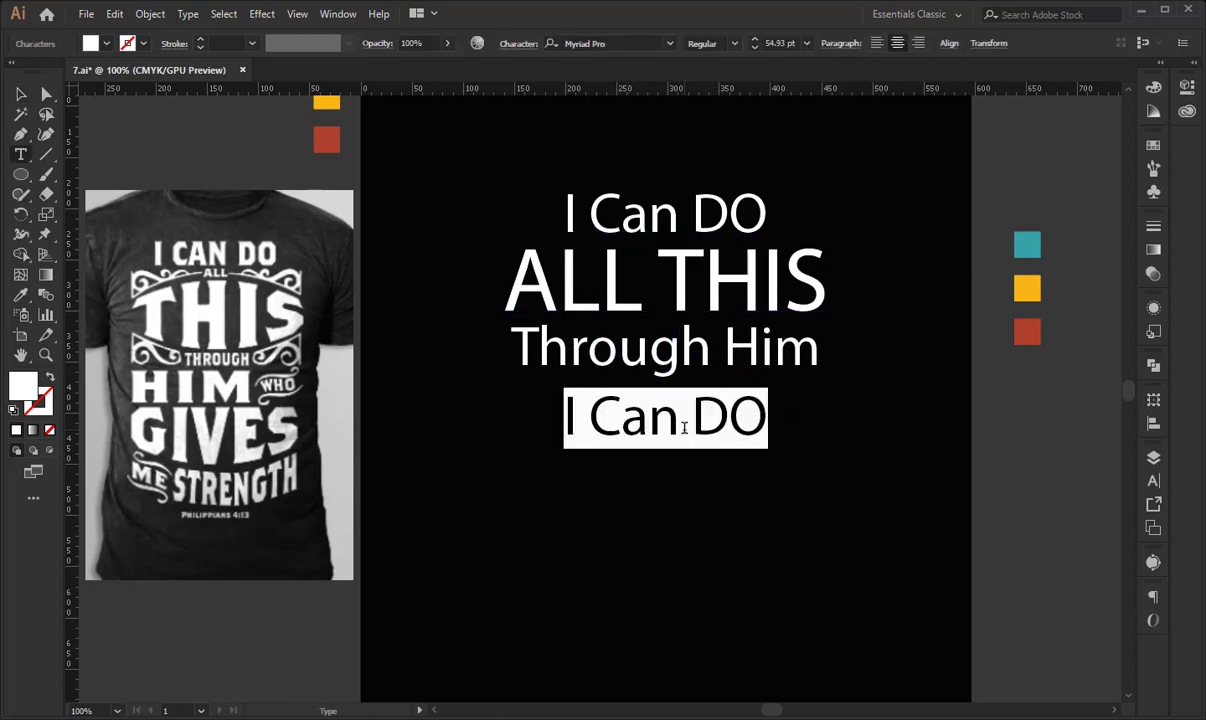
{"action": "type", "text": "WHO"}
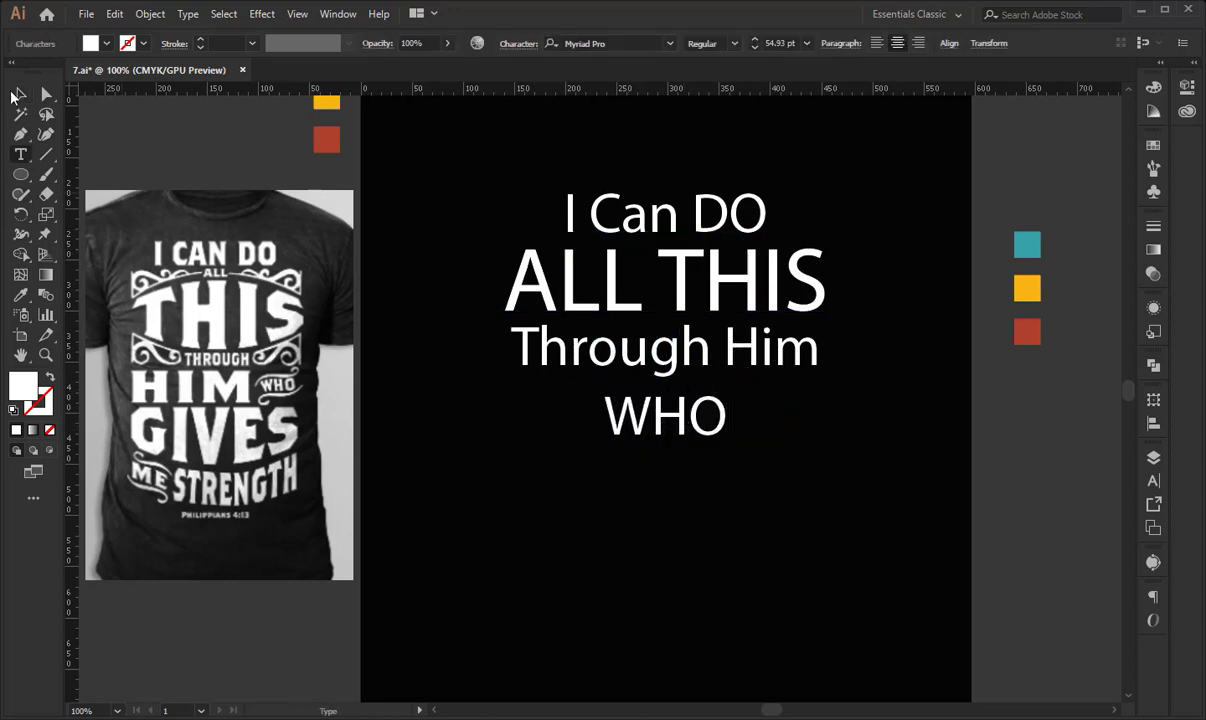
Enlarge the "WHO" line about its centre to about 82 pt.
{"action": "key", "text": "Escape"}
{"action": "left_click_drag", "start_coordinate": [733, 420], "coordinate": [772, 420]}
{"action": "left_click", "coordinate": [770, 457]}
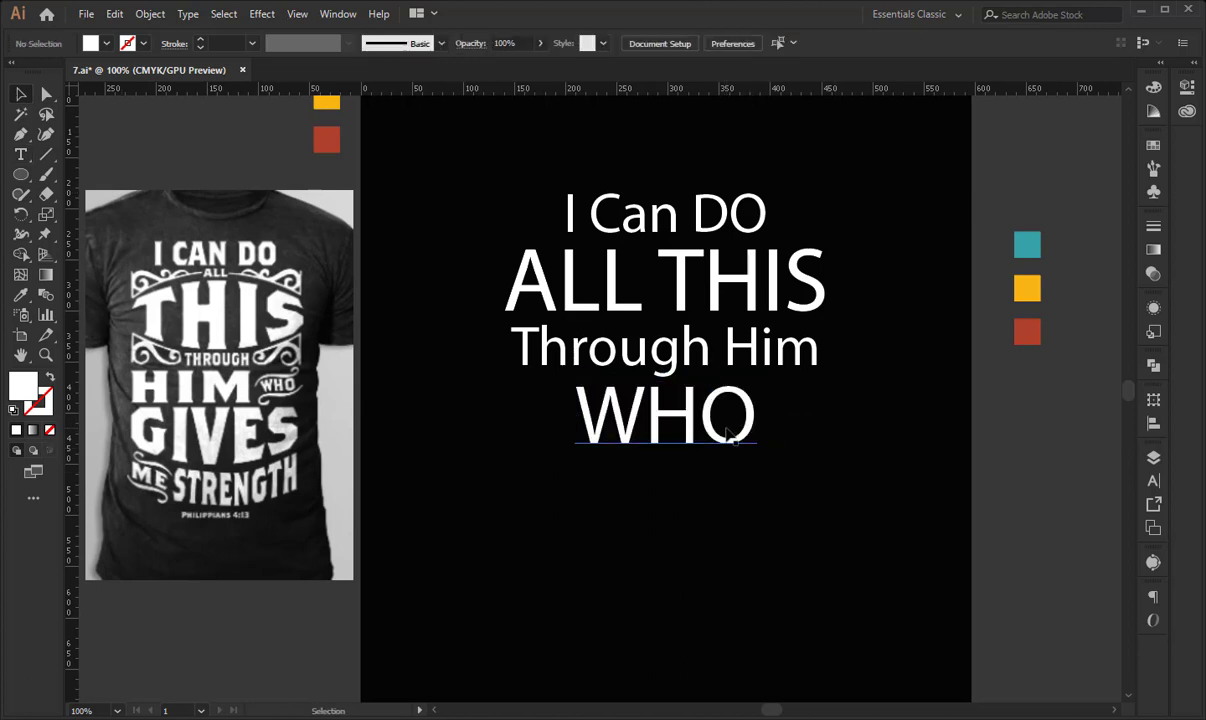
Duplicate the "ALL THIS" line below "WHO" and change the copy's text to "GIVE".
{"action": "left_click_drag", "start_coordinate": [700, 290], "coordinate": [700, 505]}
{"action": "triple_click", "coordinate": [699, 500]}
{"action": "type", "text": "GIVE"}
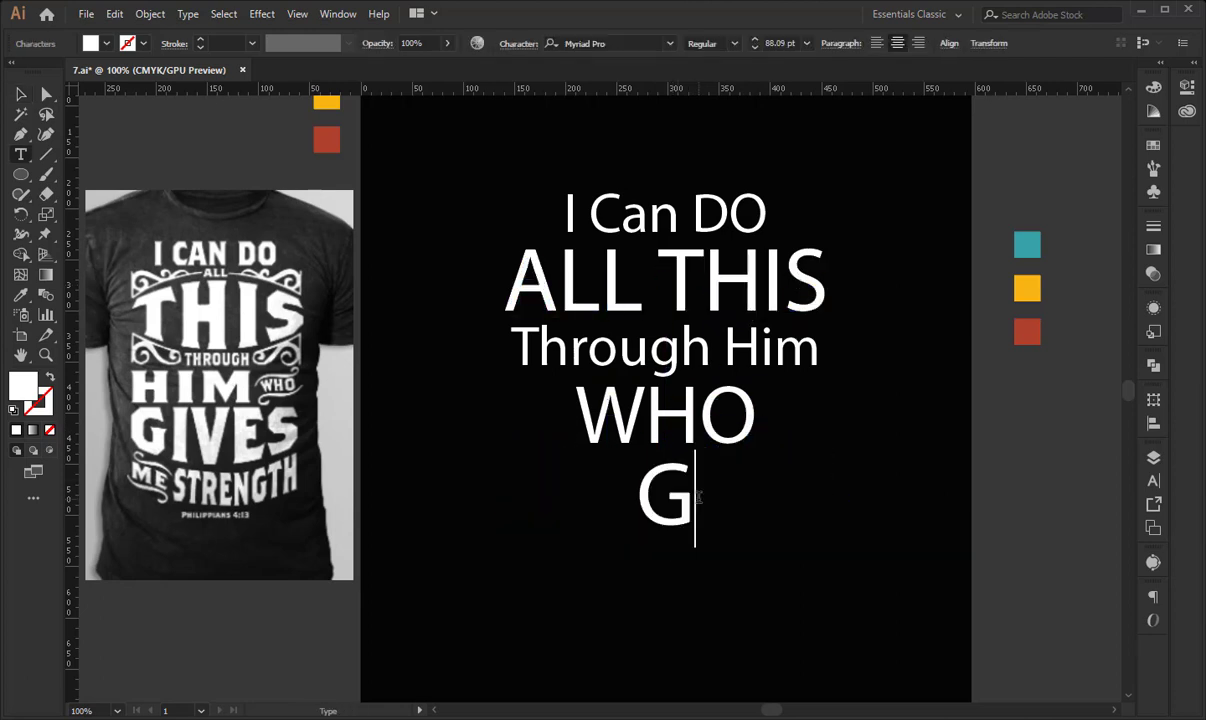
Extend the "WHO" line to read "WHO GIVE" and delete the separate "GIVE" line beneath it.
{"action": "left_click", "coordinate": [729, 427]}
{"action": "type", "text": "GIVE"}
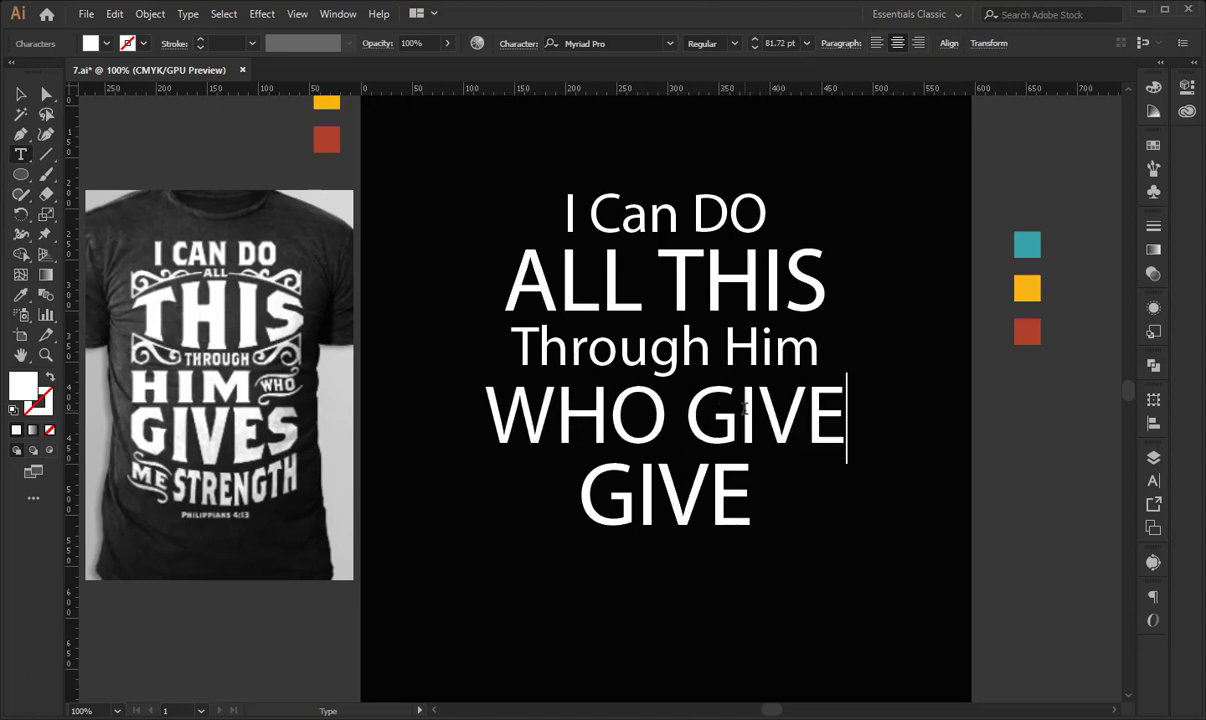
{"action": "left_click", "coordinate": [20, 94]}
{"action": "left_click", "coordinate": [649, 511]}
{"action": "key", "text": "Delete"}
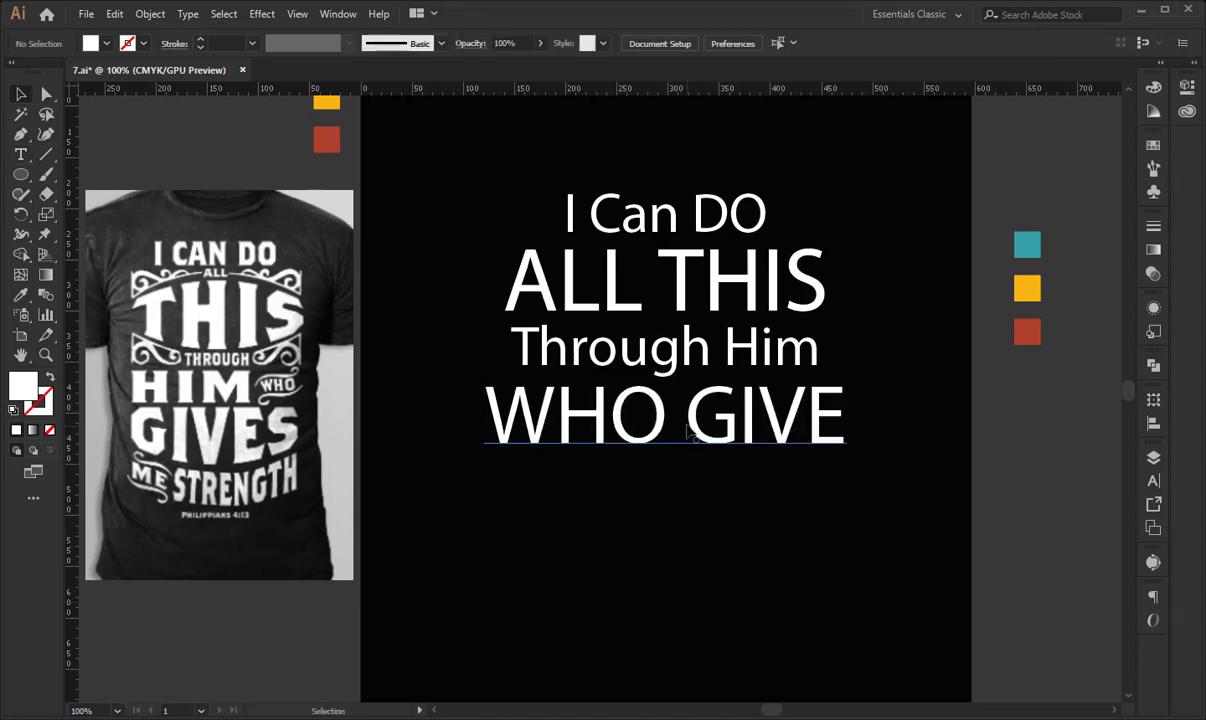
Duplicate the "I Can DO" line below "WHO GIVE" and change the copy's text to "Me".
{"action": "left_click_drag", "start_coordinate": [705, 226], "coordinate": [706, 497]}
{"action": "double_click", "coordinate": [706, 497]}
{"action": "key", "text": "ctrl+a"}
{"action": "type", "text": "Me"}
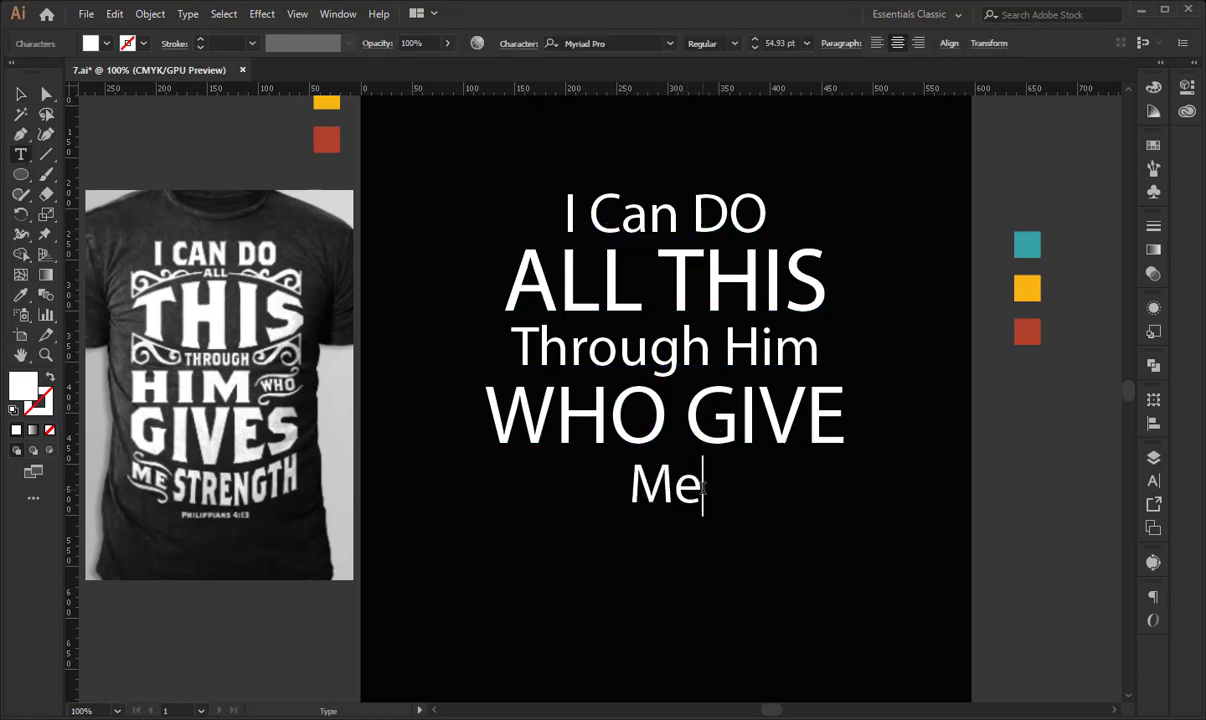
{"action": "key", "text": "Escape"}
{"action": "left_click", "coordinate": [444, 167]}
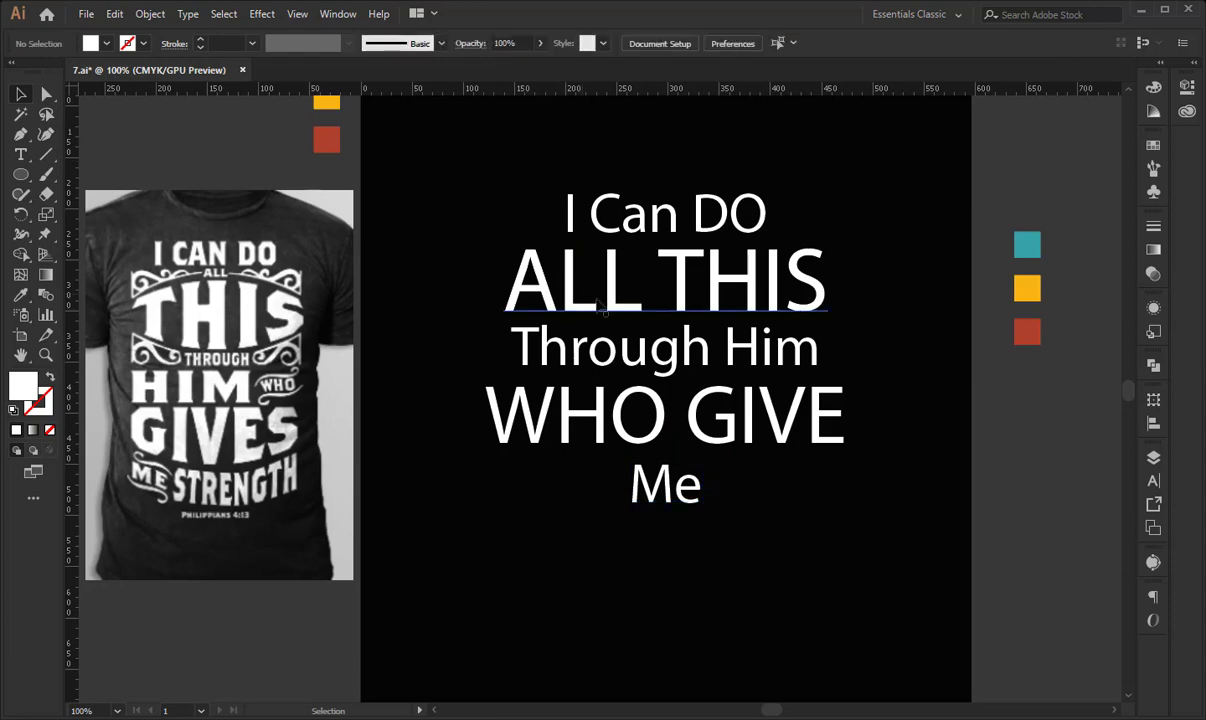
Duplicate the "ALL THIS" line close beneath "Me" and change the copy's text to "STRENGTH".
{"action": "left_click_drag", "start_coordinate": [648, 322], "coordinate": [652, 600]}
{"action": "double_click", "coordinate": [655, 566]}
{"action": "key", "text": "ctrl+a"}
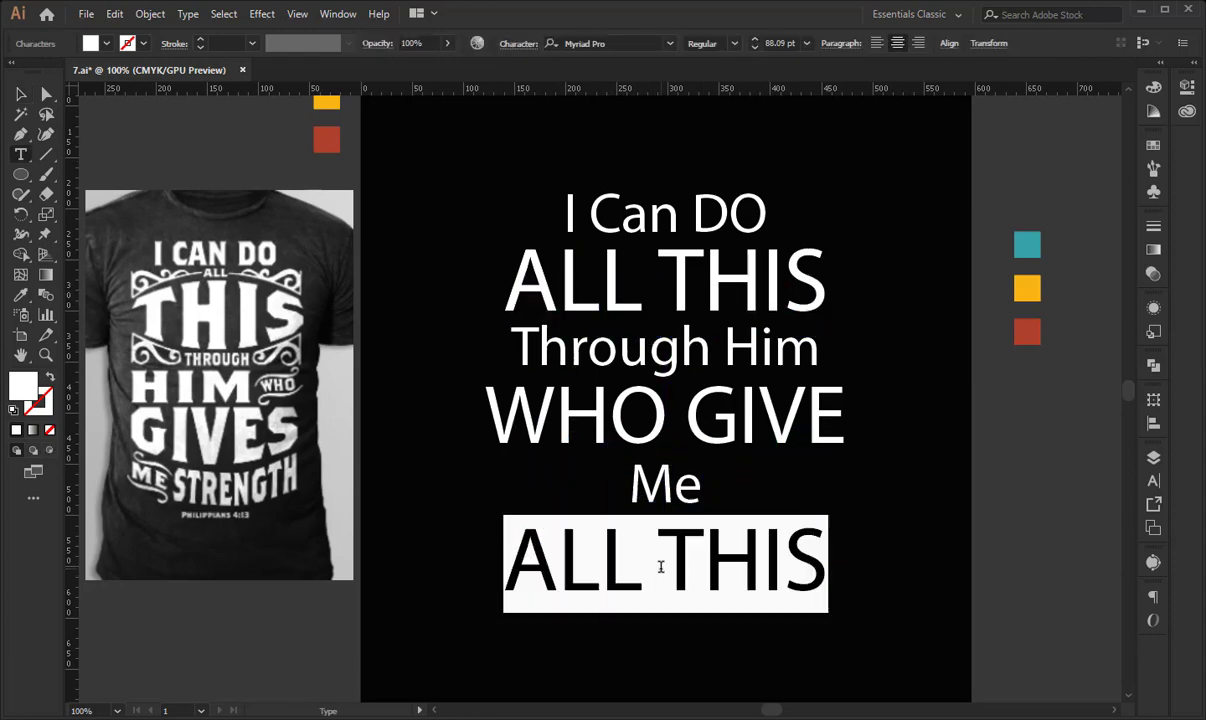
{"action": "type", "text": "STRE"}
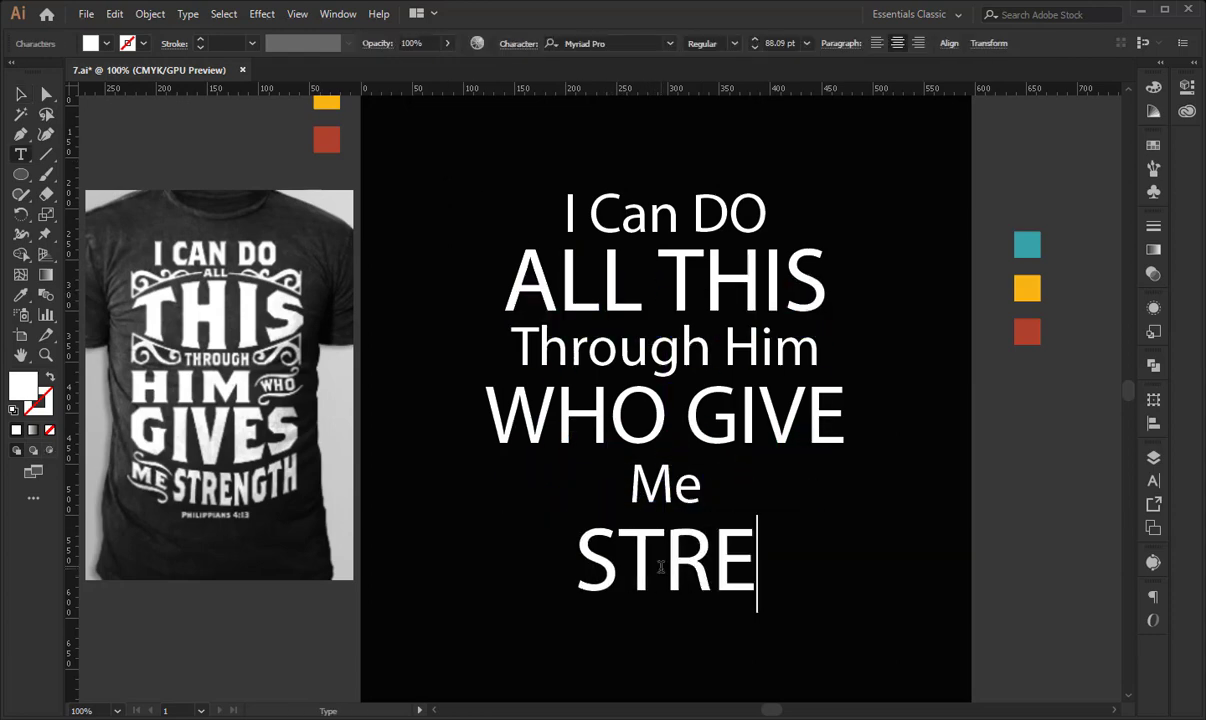
{"action": "type", "text": "N"}
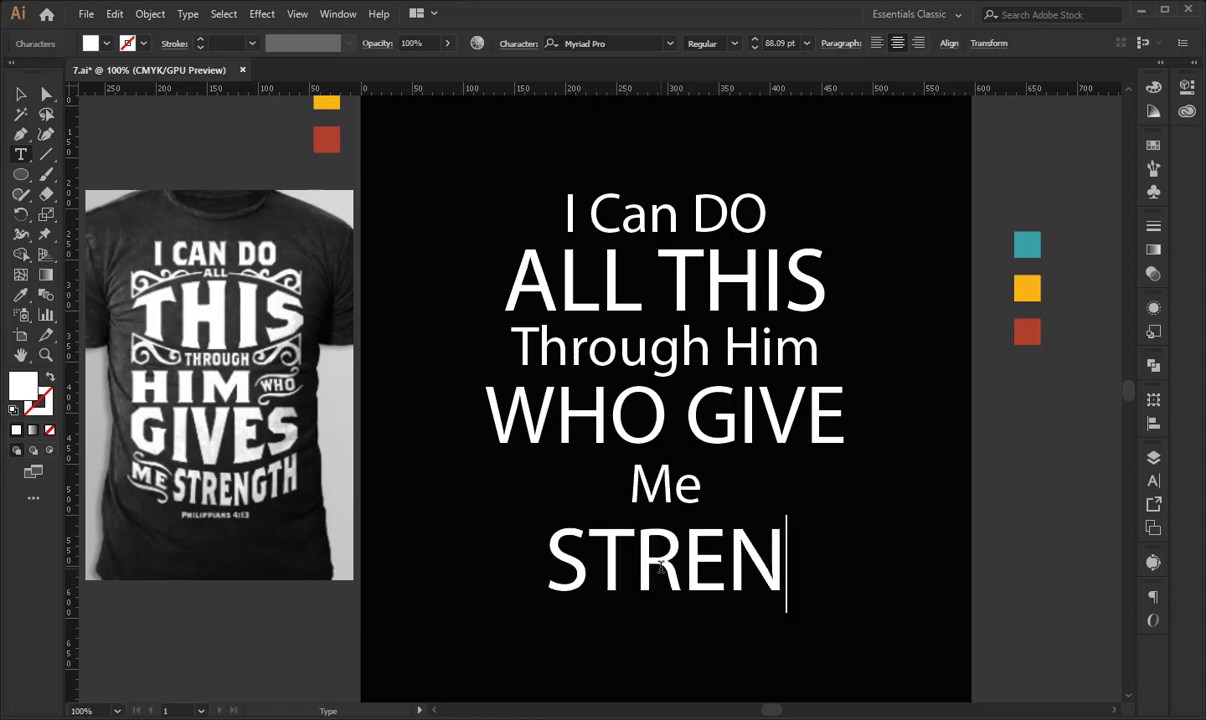
{"action": "type", "text": "GTH"}
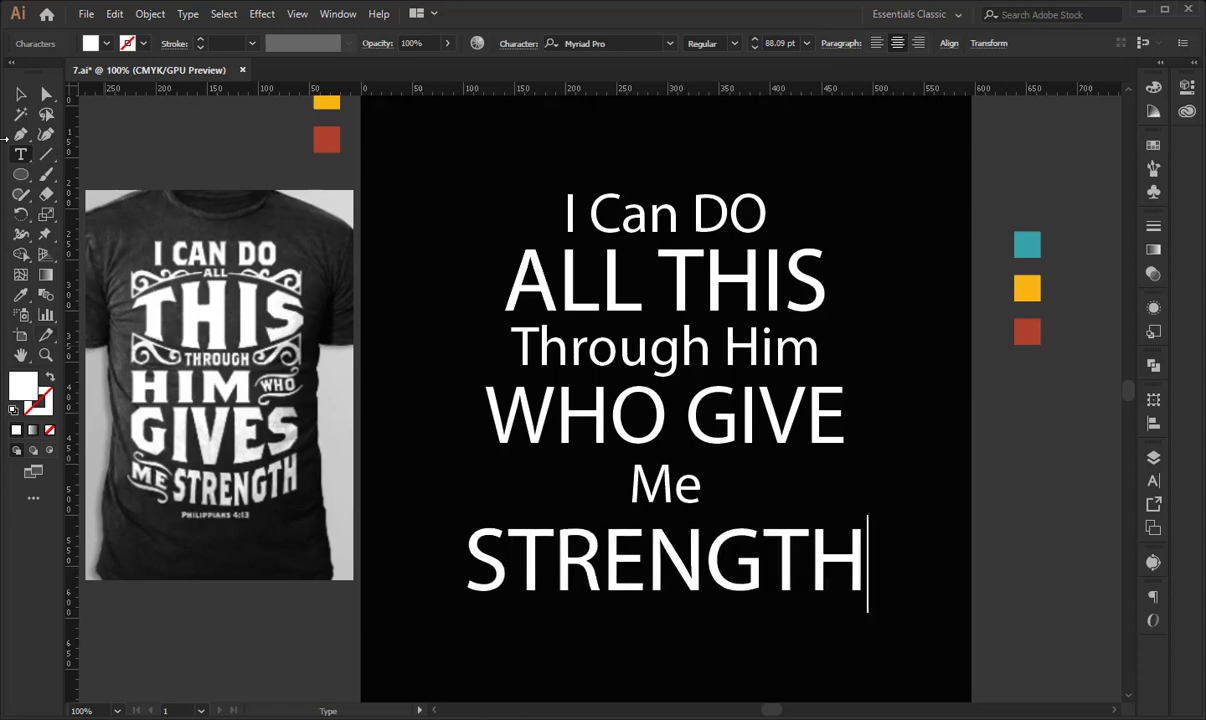
{"action": "left_click", "coordinate": [21, 94]}
{"action": "left_click_drag", "start_coordinate": [684, 563], "coordinate": [697, 551]}
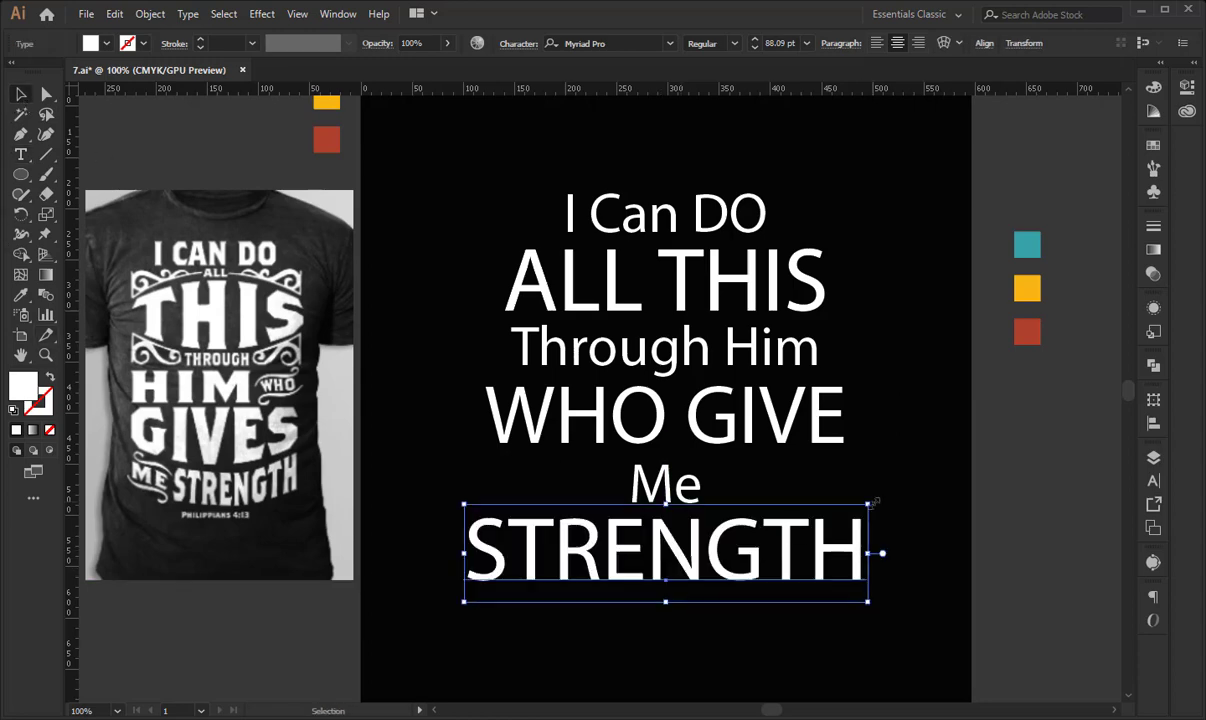
Enlarge the T-shirt reference image beside the artboard so its small bottom text is readable.
{"action": "scroll", "coordinate": [700, 450], "scroll_direction": "down", "scroll_amount": 2}
{"action": "left_click", "coordinate": [323, 490]}
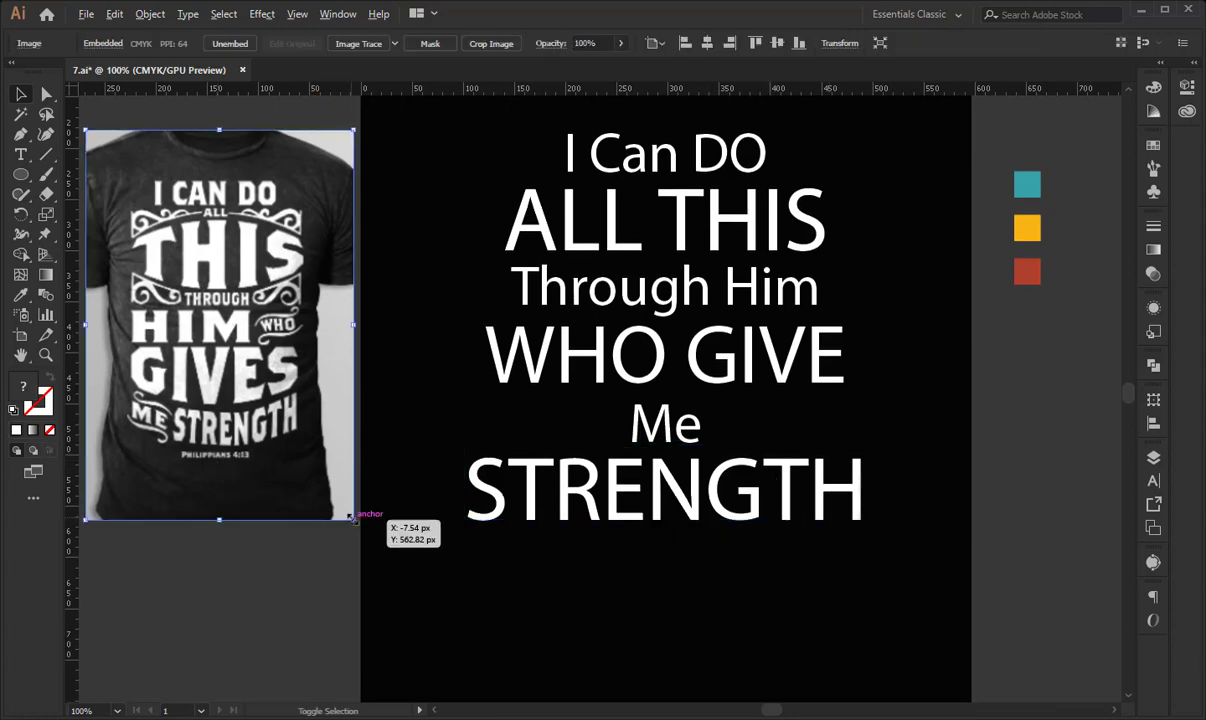
{"action": "left_click_drag", "start_coordinate": [351, 517], "coordinate": [384, 519]}
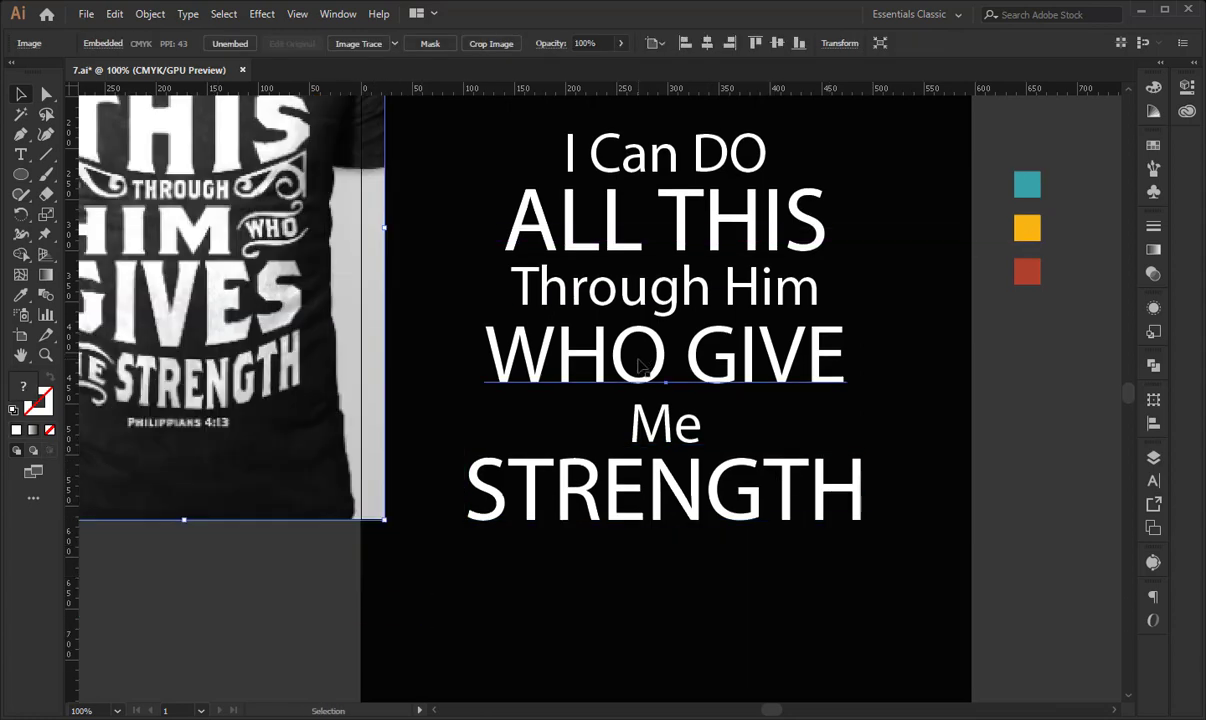
Duplicate the "WHO GIVE" line below the reference image and change the copy's text to "PHILIPANS 4:13".
{"action": "left_click_drag", "start_coordinate": [640, 368], "coordinate": [403, 578]}
{"action": "key", "text": "space"}
{"action": "double_click", "coordinate": [404, 584]}
{"action": "key", "text": "ctrl+a"}
{"action": "type", "text": "P"}
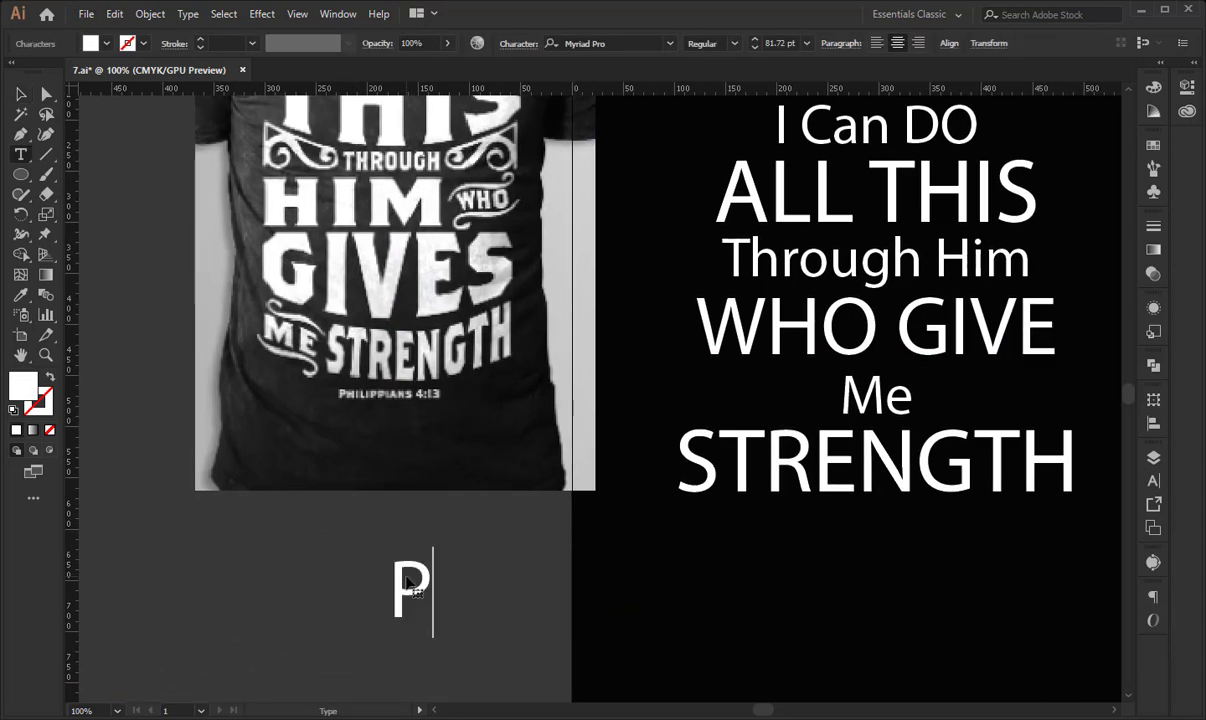
{"action": "type", "text": "HILI"}
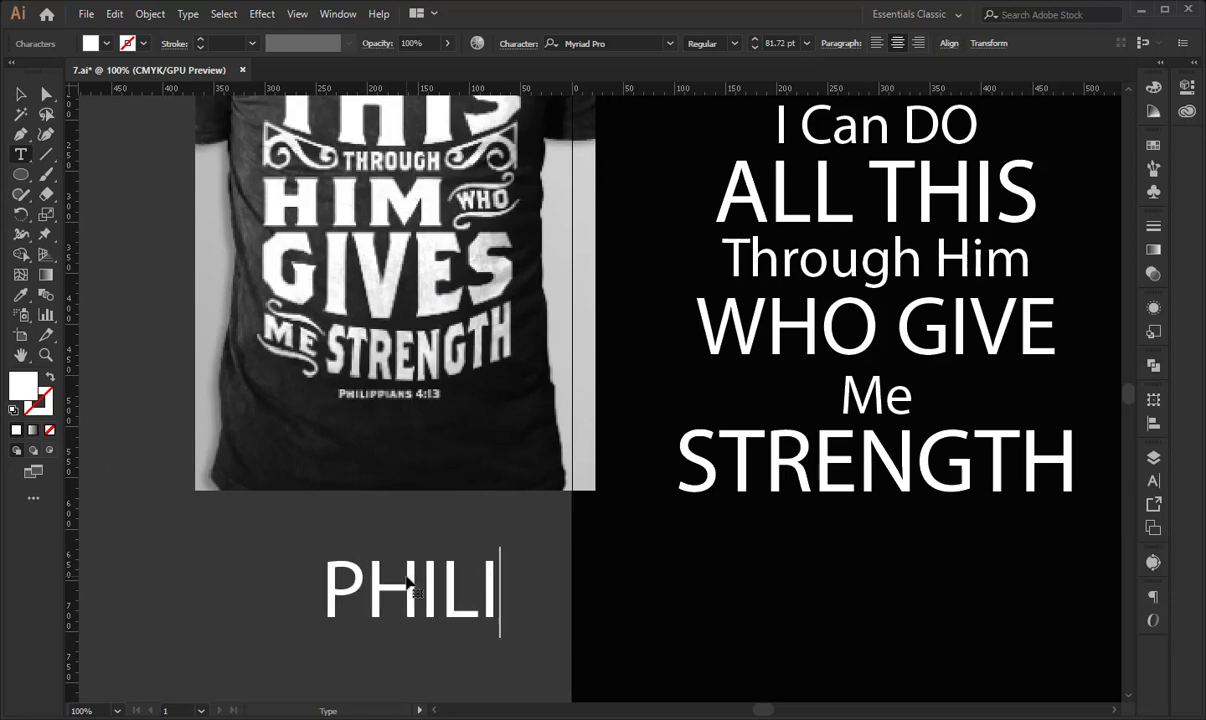
{"action": "type", "text": "PAN"}
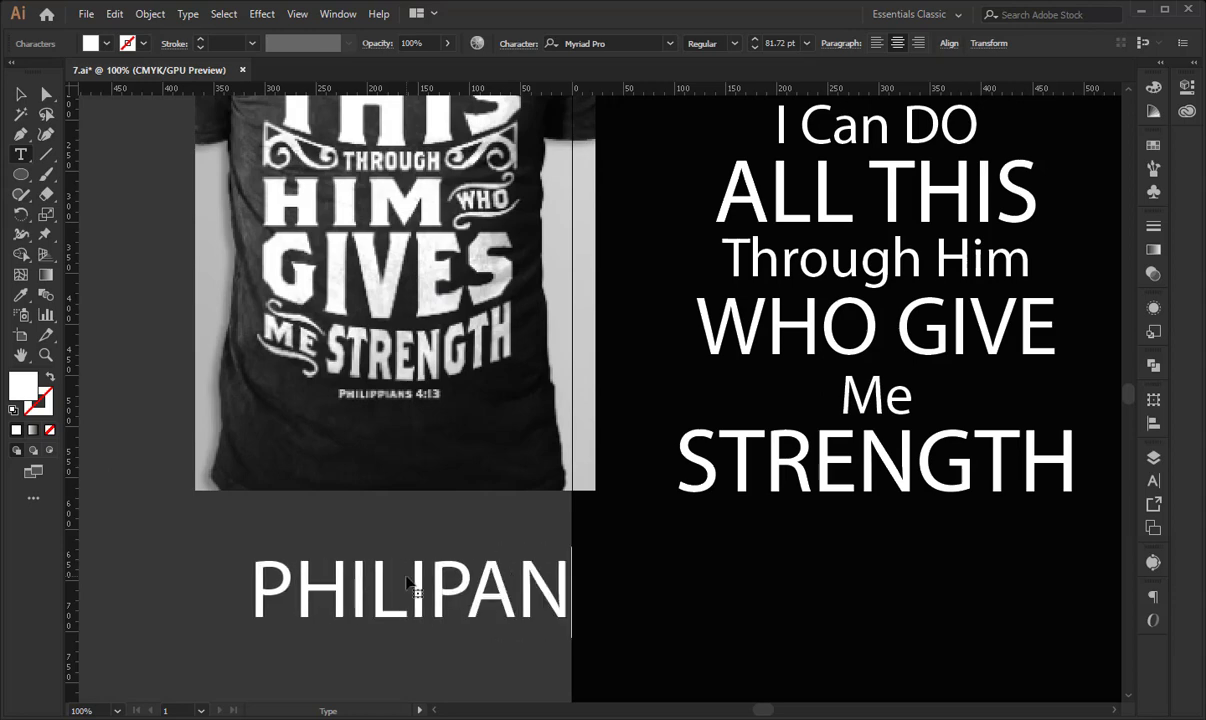
{"action": "type", "text": "S "}
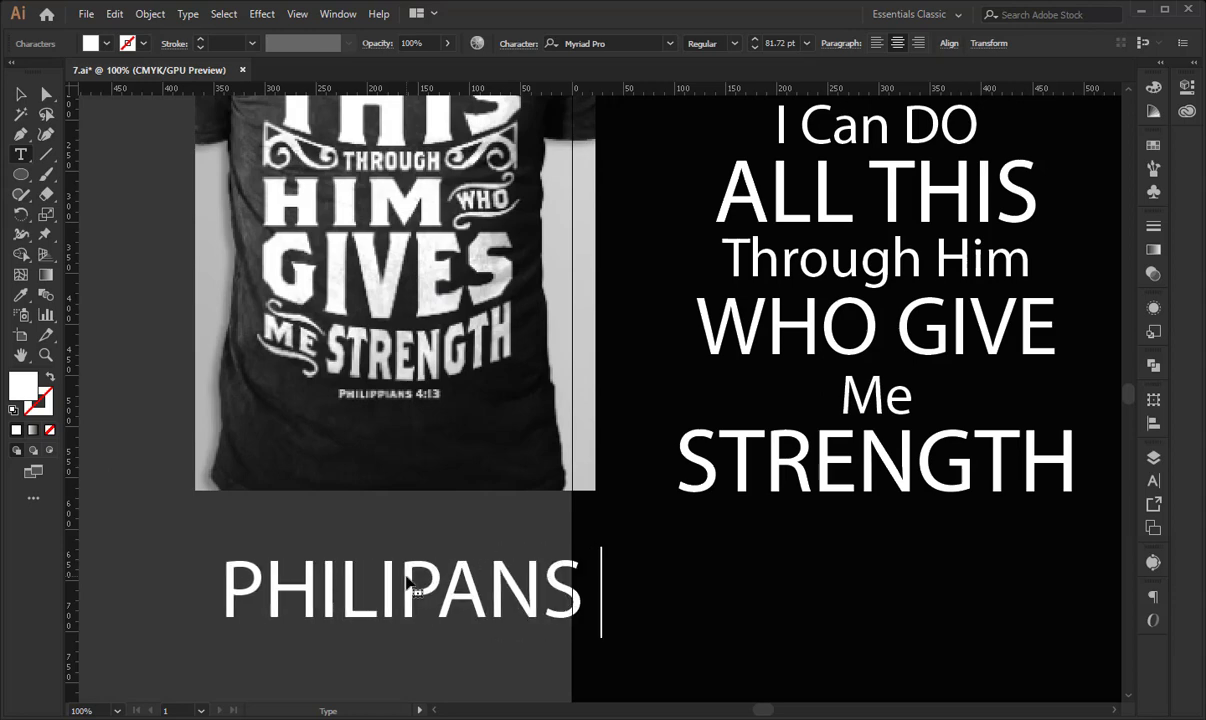
{"action": "type", "text": "4:"}
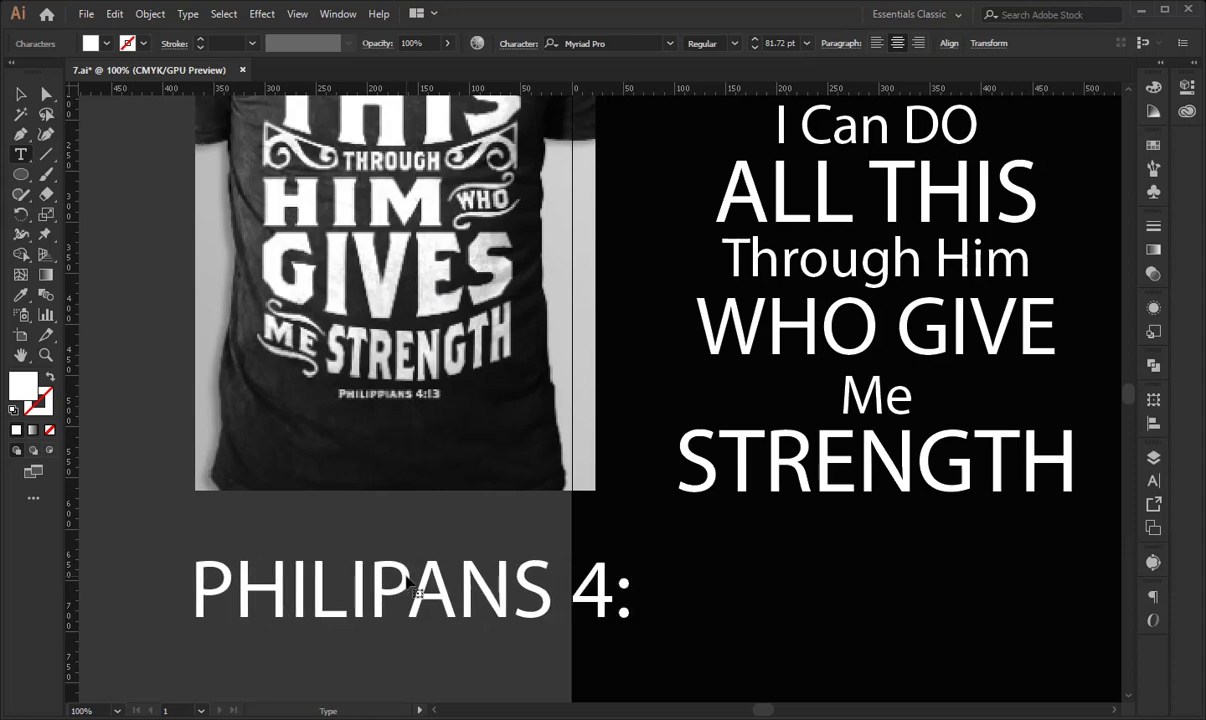
{"action": "type", "text": "13"}
{"action": "key", "text": "Escape"}
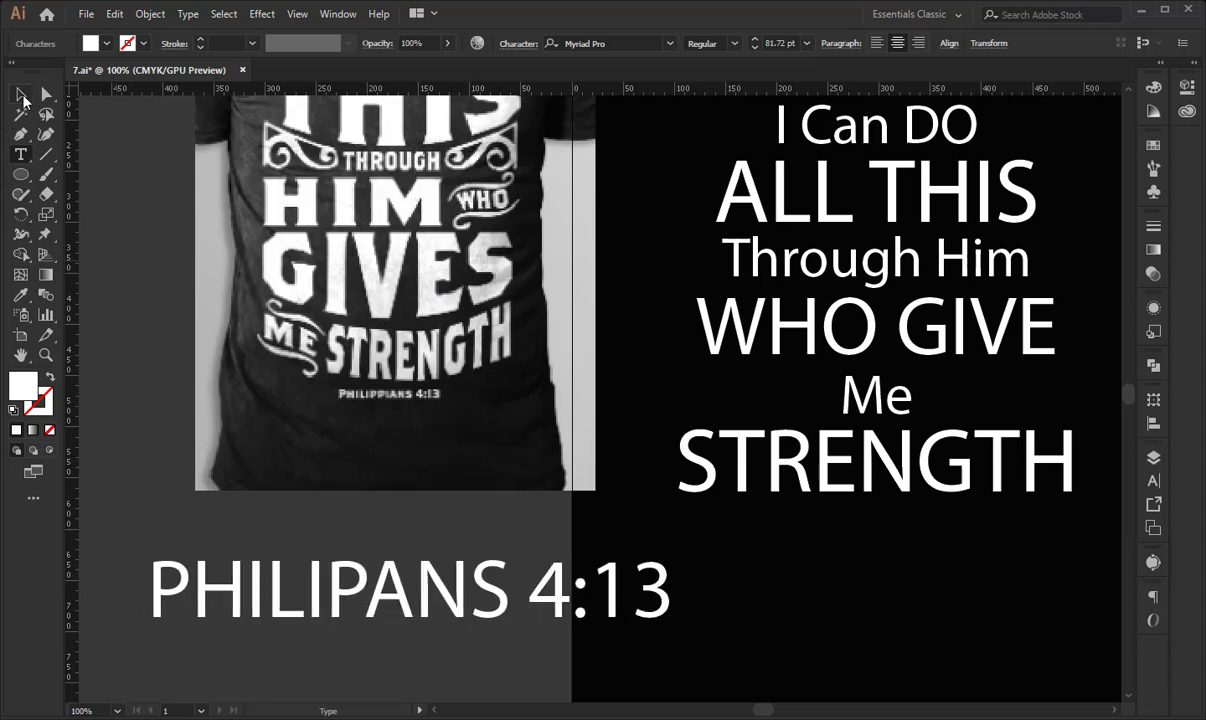
Scale the "PHILIPANS 4:13" line down to a small caption and centre it directly below "STRENGTH".
{"action": "left_click_drag", "start_coordinate": [694, 588], "coordinate": [923, 514]}
{"action": "key", "text": "space"}
{"action": "left_click_drag", "start_coordinate": [892, 591], "coordinate": [577, 658]}
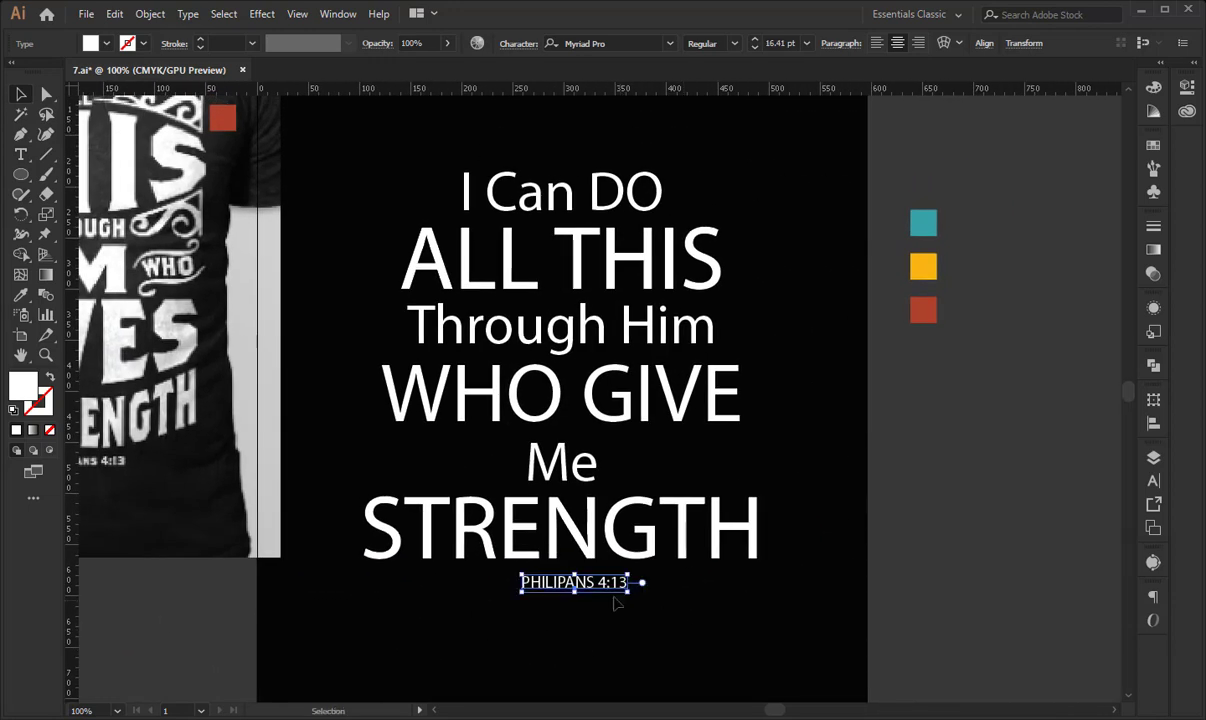
{"action": "mouse_move", "coordinate": [609, 587]}
{"action": "left_mouse_down"}
{"action": "mouse_move", "coordinate": [597, 596]}
{"action": "mouse_move", "coordinate": [641, 621]}
{"action": "mouse_move", "coordinate": [621, 597]}
{"action": "left_mouse_up"}
{"action": "left_click", "coordinate": [694, 625]}
{"action": "left_click", "coordinate": [690, 586]}
Set the "STRENGTH", "WHO GIVE" and "ALL THIS" lines together in the Geared Slab Extrabold font.
{"action": "left_click", "coordinate": [718, 550]}
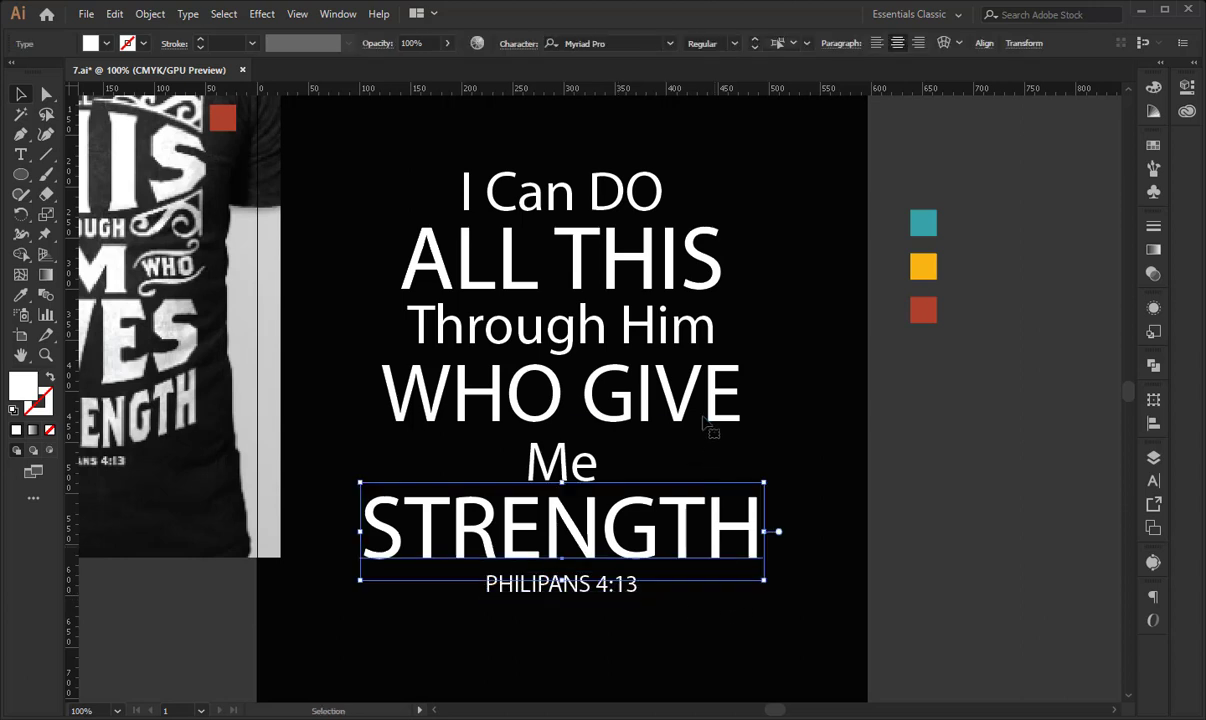
{"action": "left_click", "coordinate": [706, 420], "text": "shift"}
{"action": "left_click", "coordinate": [684, 281], "text": "shift"}
{"action": "left_click", "coordinate": [1155, 480]}
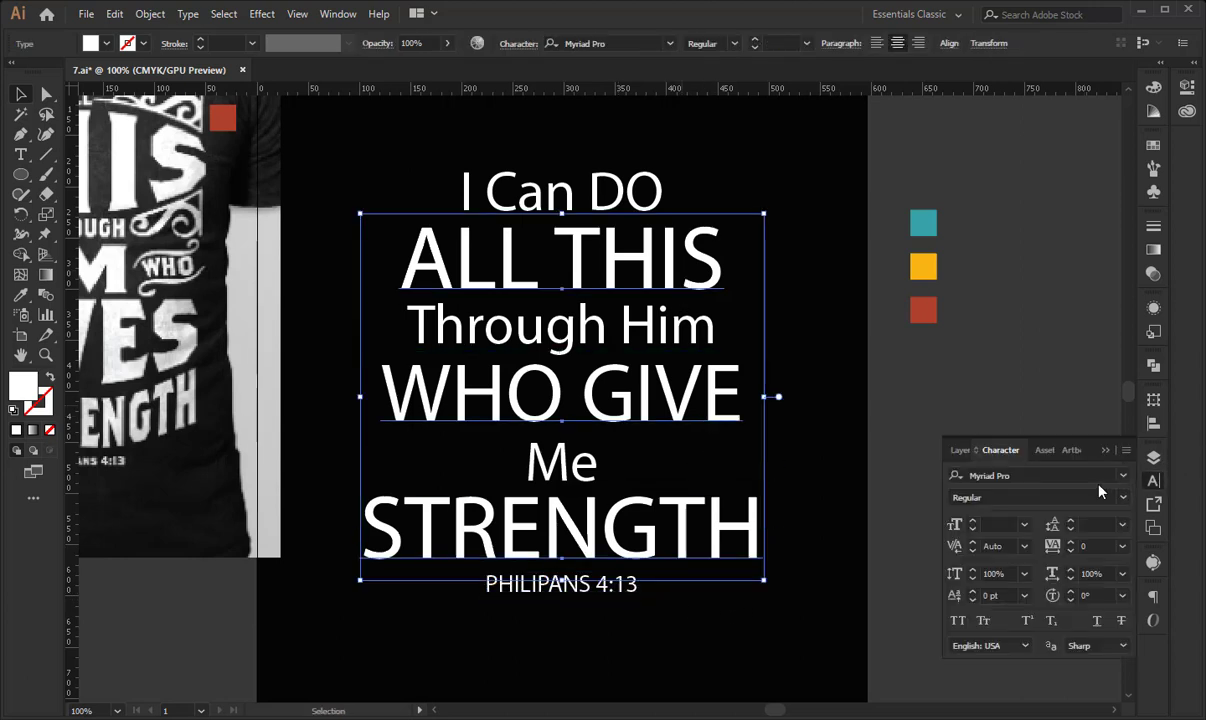
{"action": "left_click", "coordinate": [1122, 475]}
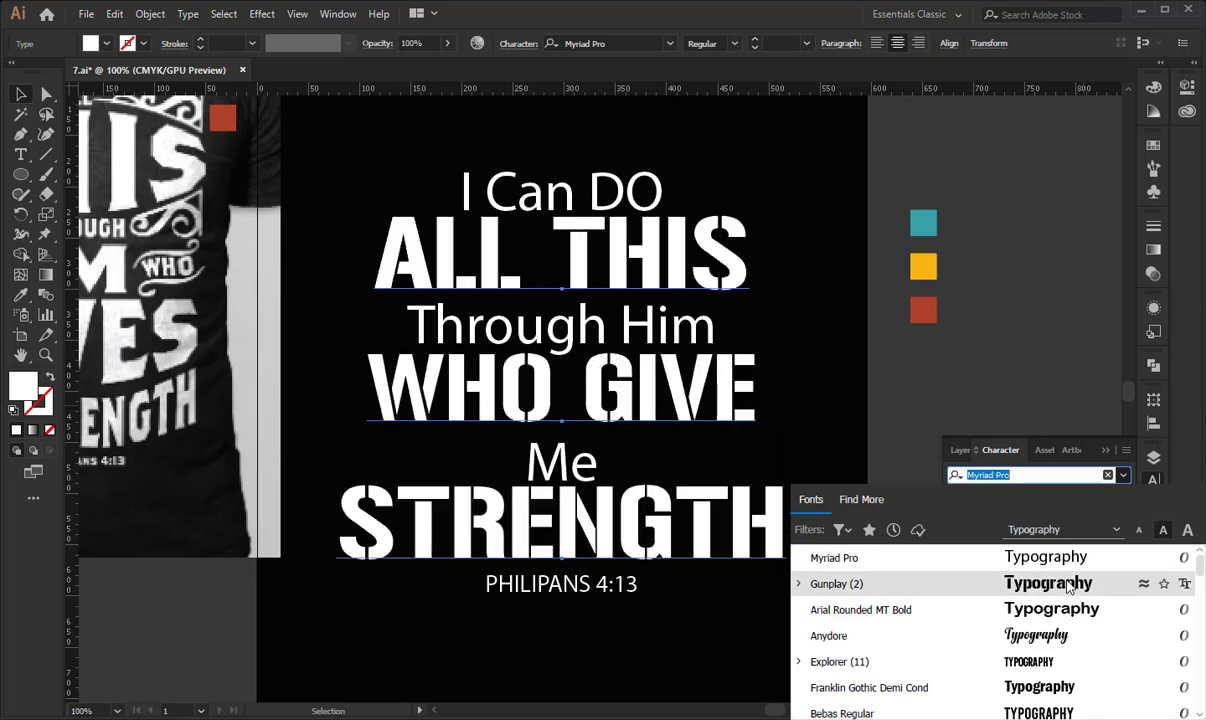
{"action": "type", "text": "gea"}
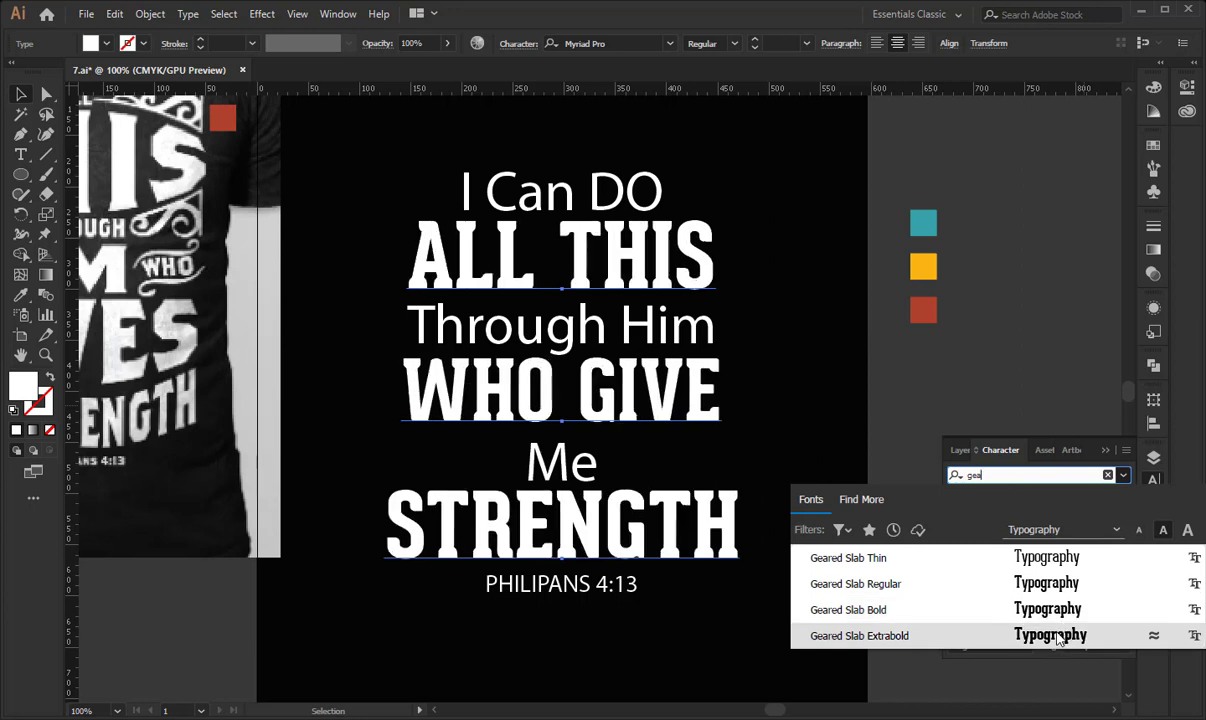
{"action": "left_click", "coordinate": [1058, 637]}
{"action": "left_click", "coordinate": [870, 530]}
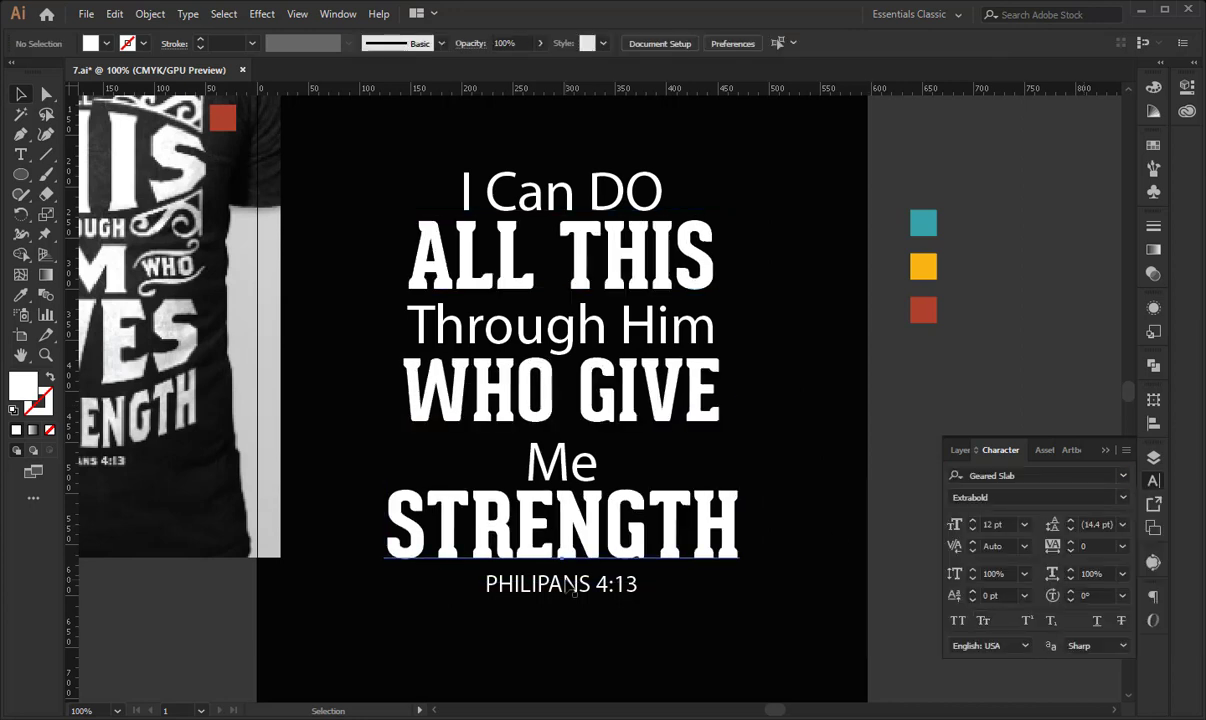
Set the "PHILIPANS 4:13" caption in the Geared Slab Regular font.
{"action": "left_click", "coordinate": [563, 572]}
{"action": "left_click", "coordinate": [506, 590]}
{"action": "left_click", "coordinate": [1039, 477]}
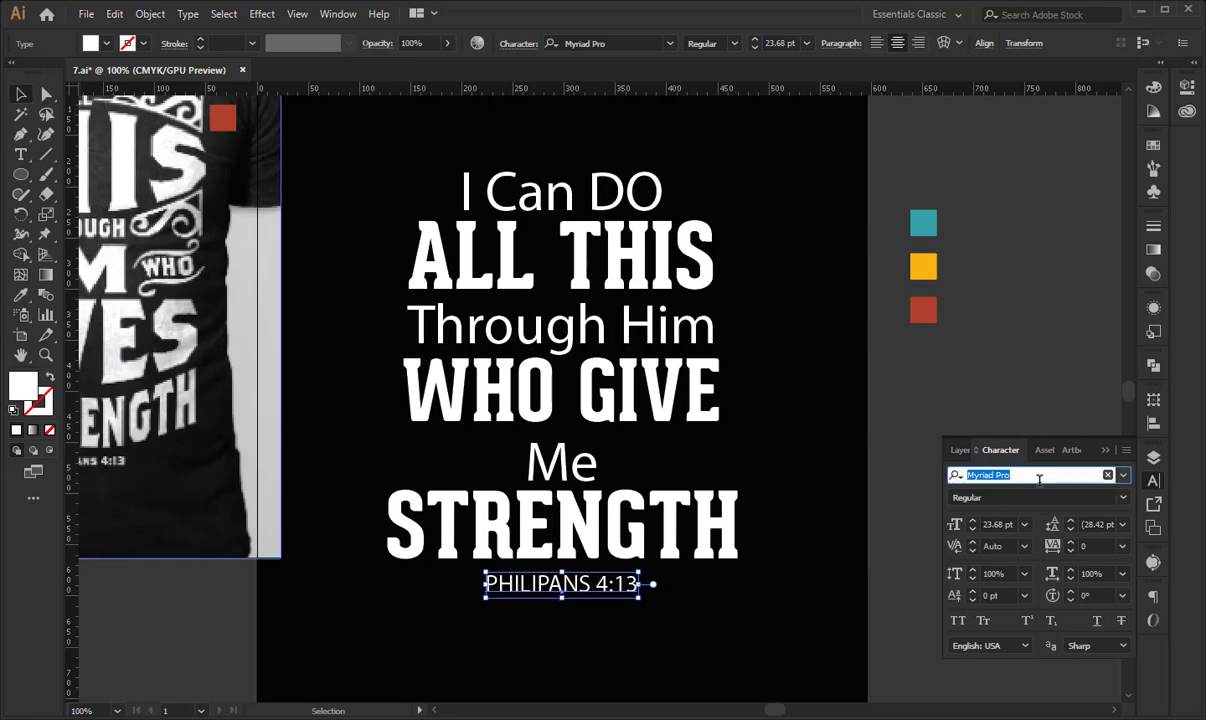
{"action": "type", "text": "gear"}
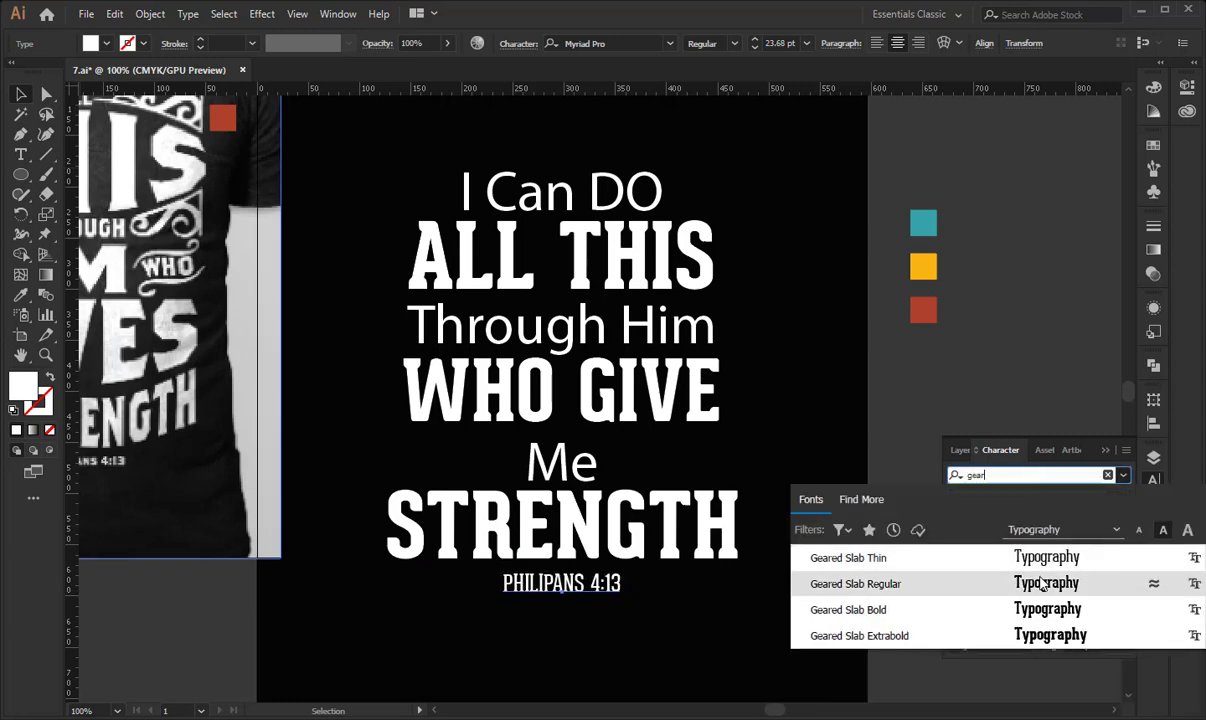
{"action": "left_click", "coordinate": [1043, 586]}
{"action": "left_click", "coordinate": [398, 197]}
Preview different installed fonts on the "I Can DO", "Through Him" and "Me" lines to look for a suitable script style.
{"action": "left_click", "coordinate": [472, 183]}
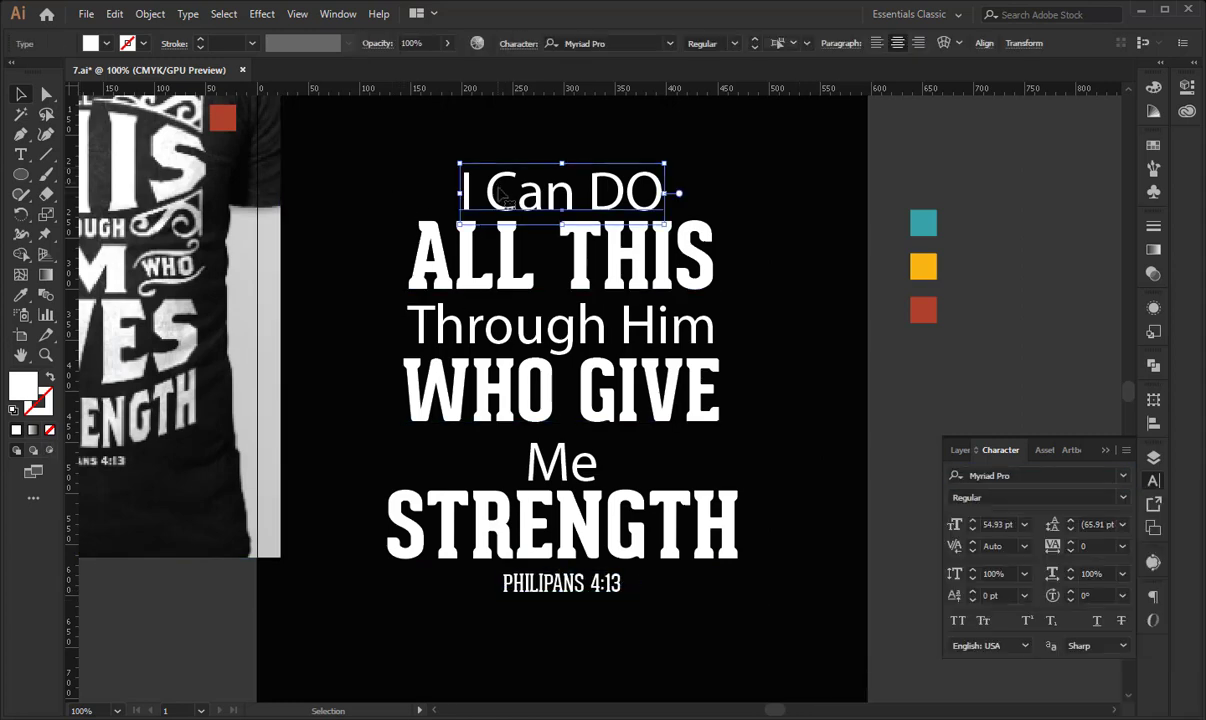
{"action": "left_click", "coordinate": [560, 330], "text": "shift"}
{"action": "left_click", "coordinate": [558, 460], "text": "shift"}
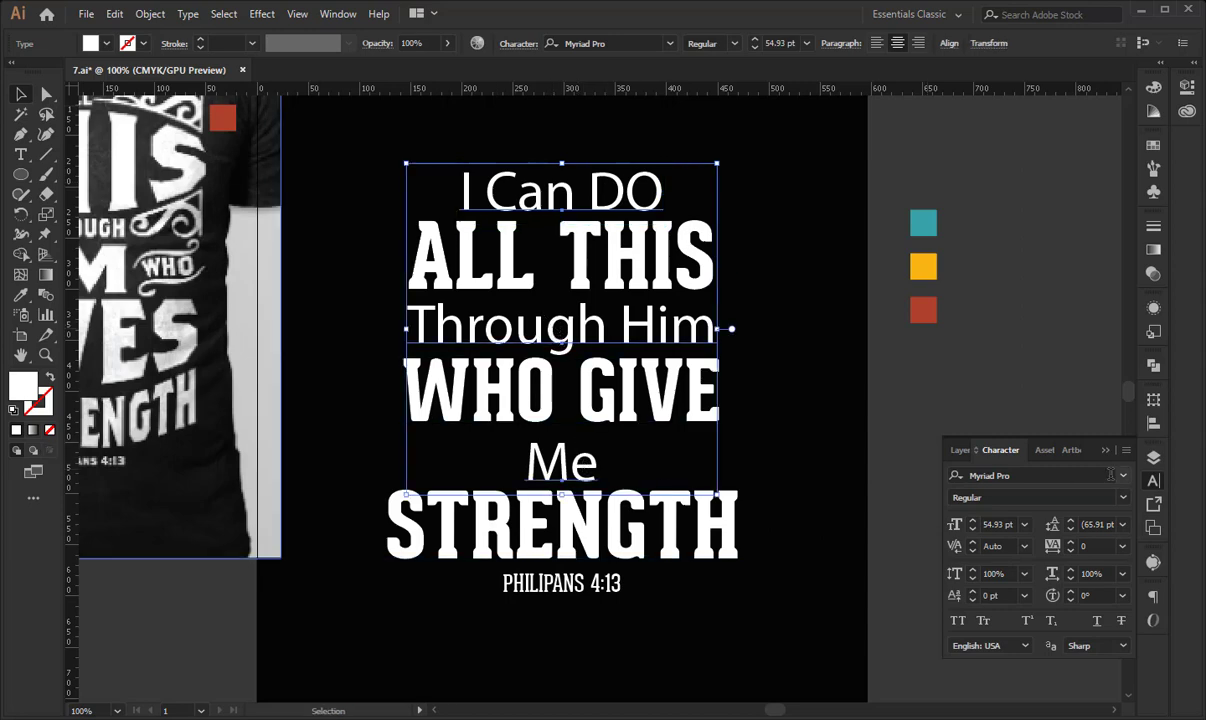
{"action": "left_click", "coordinate": [1124, 476]}
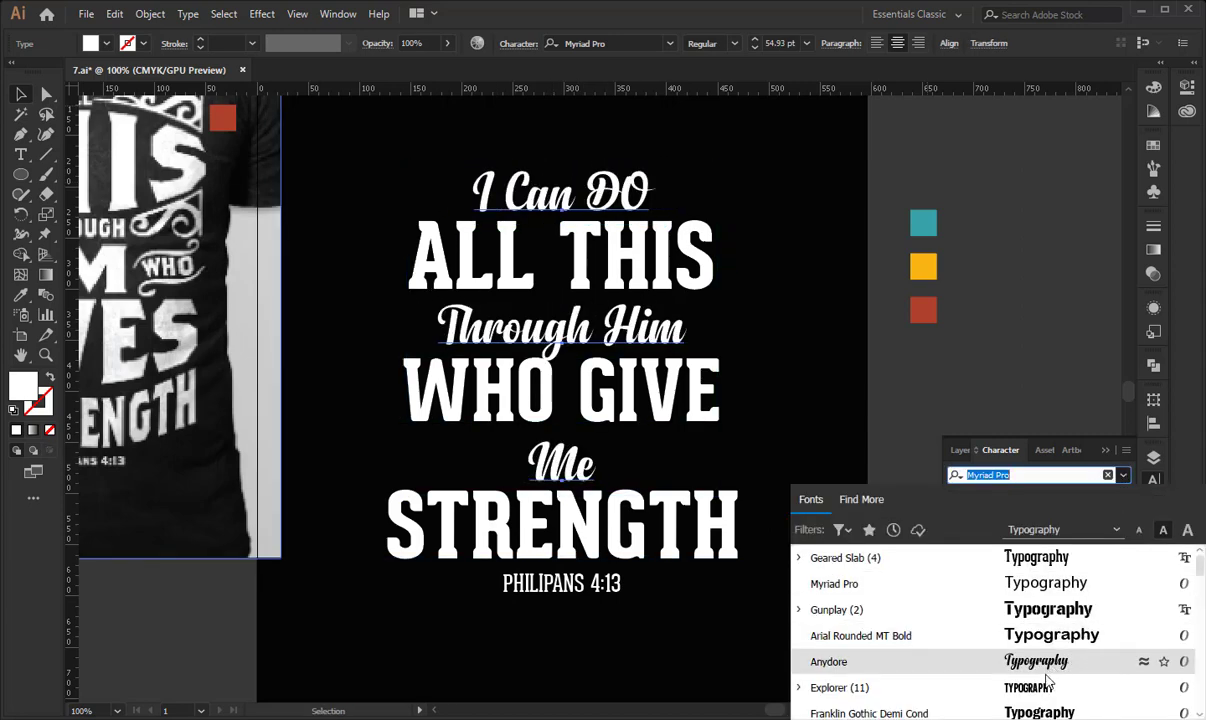
{"action": "scroll", "coordinate": [1046, 690], "scroll_direction": "down", "scroll_amount": 6}
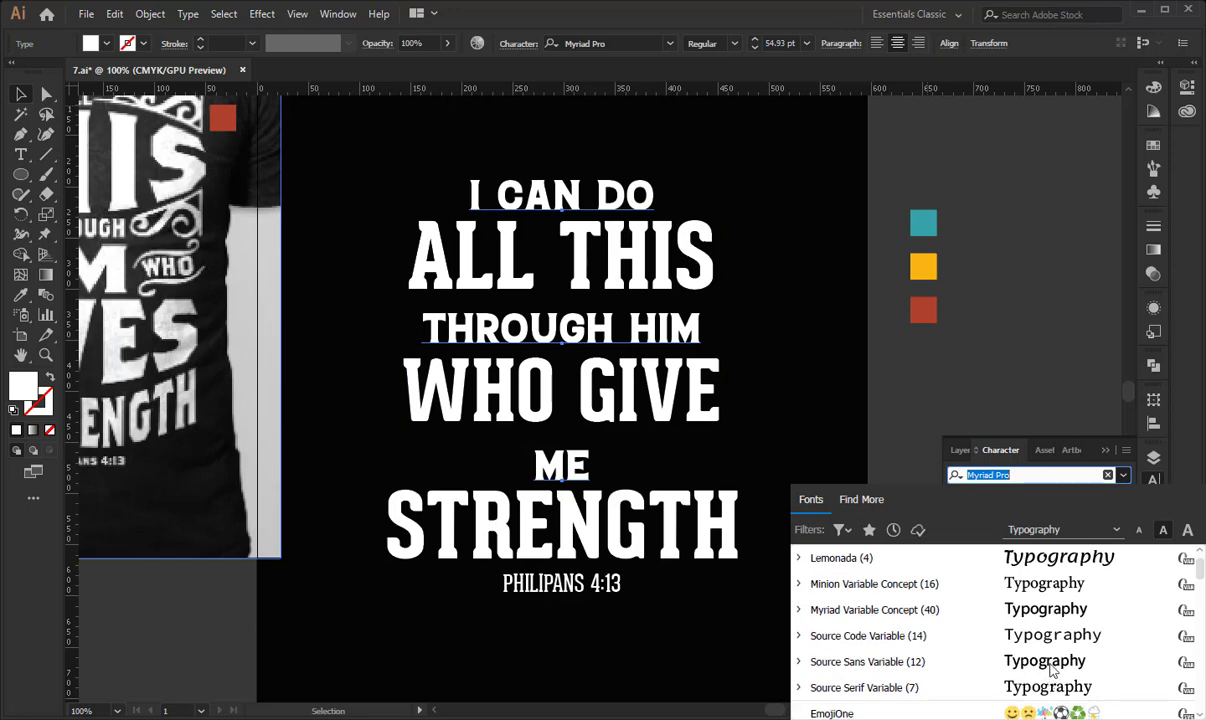
{"action": "scroll", "coordinate": [1063, 624], "scroll_direction": "down", "scroll_amount": 4}
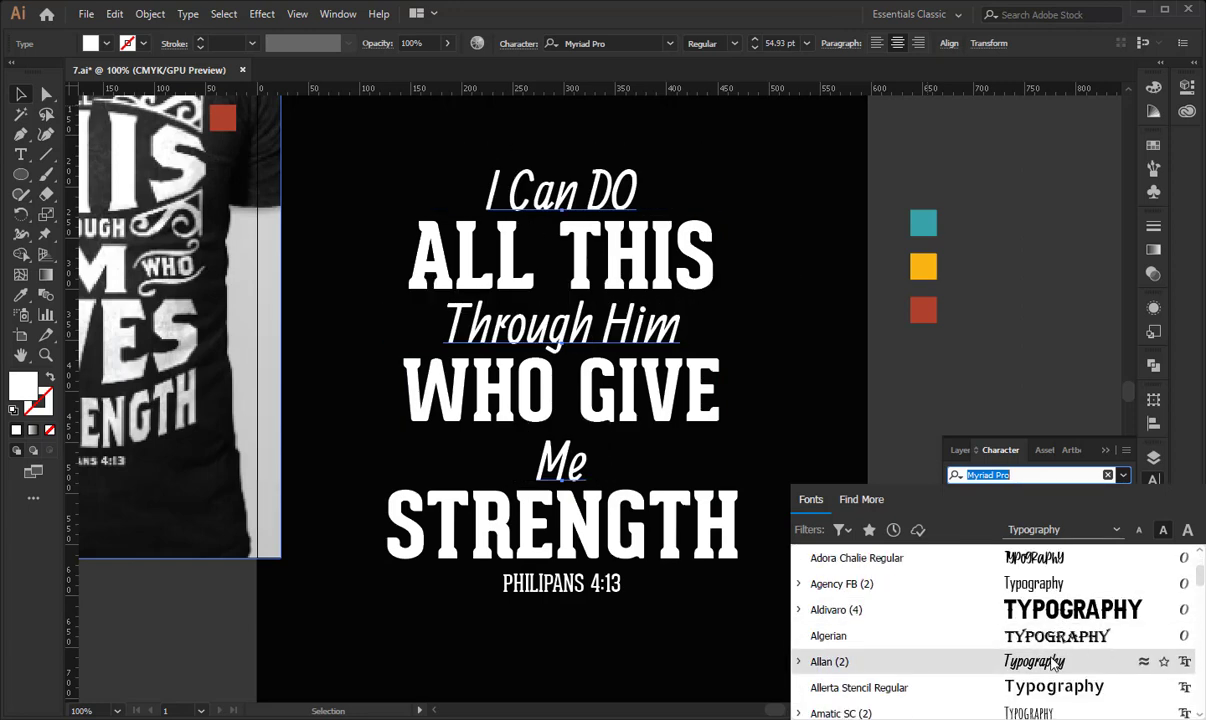
{"action": "scroll", "coordinate": [1055, 665], "scroll_direction": "down", "scroll_amount": 3}
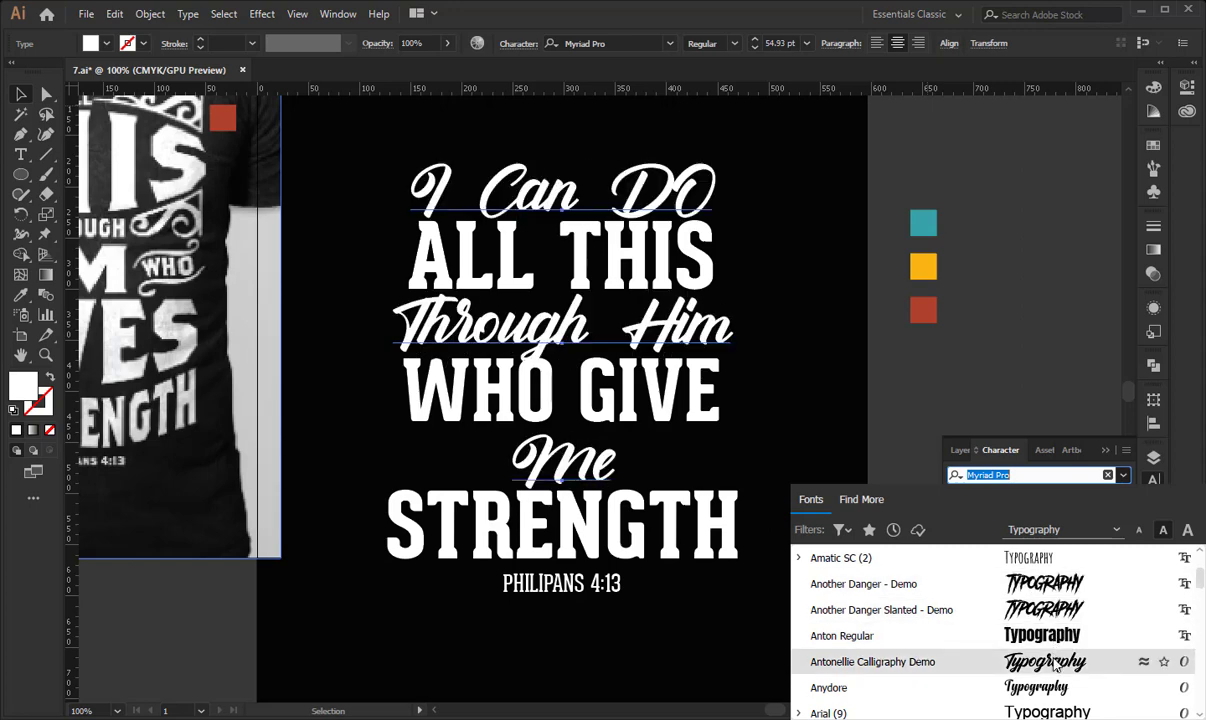
{"action": "scroll", "coordinate": [1062, 630], "scroll_direction": "down", "scroll_amount": 2}
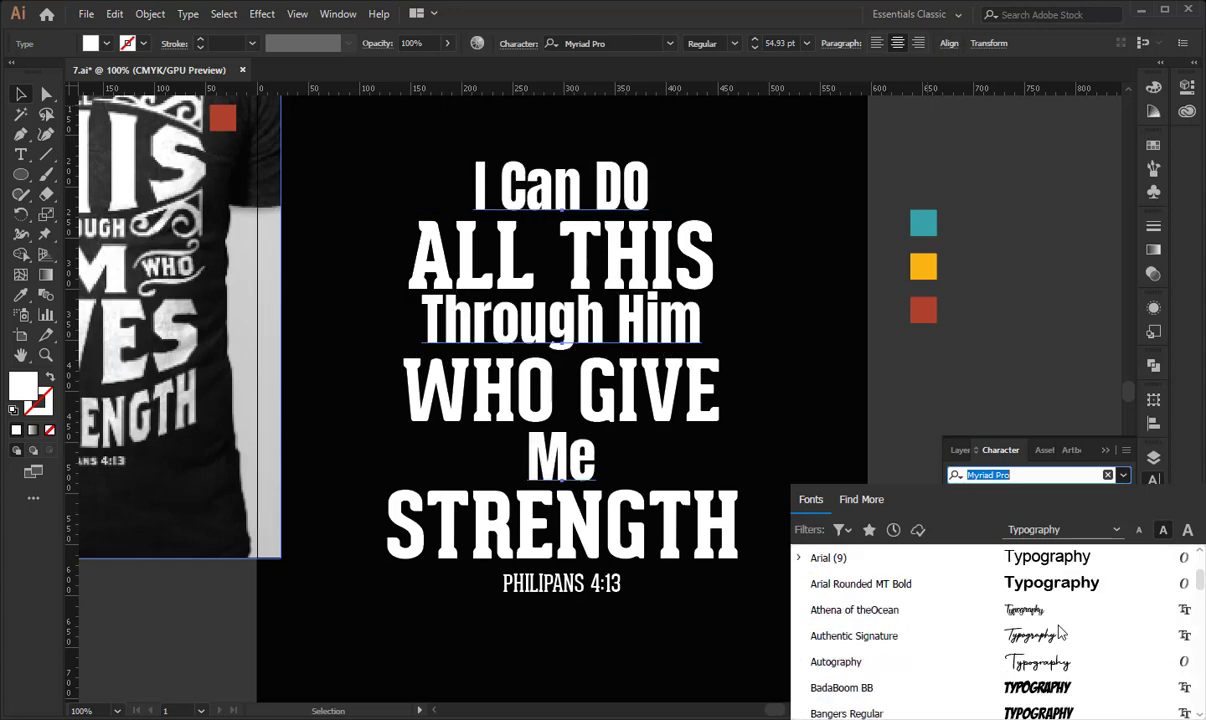
{"action": "scroll", "coordinate": [1060, 632], "scroll_direction": "down", "scroll_amount": 4}
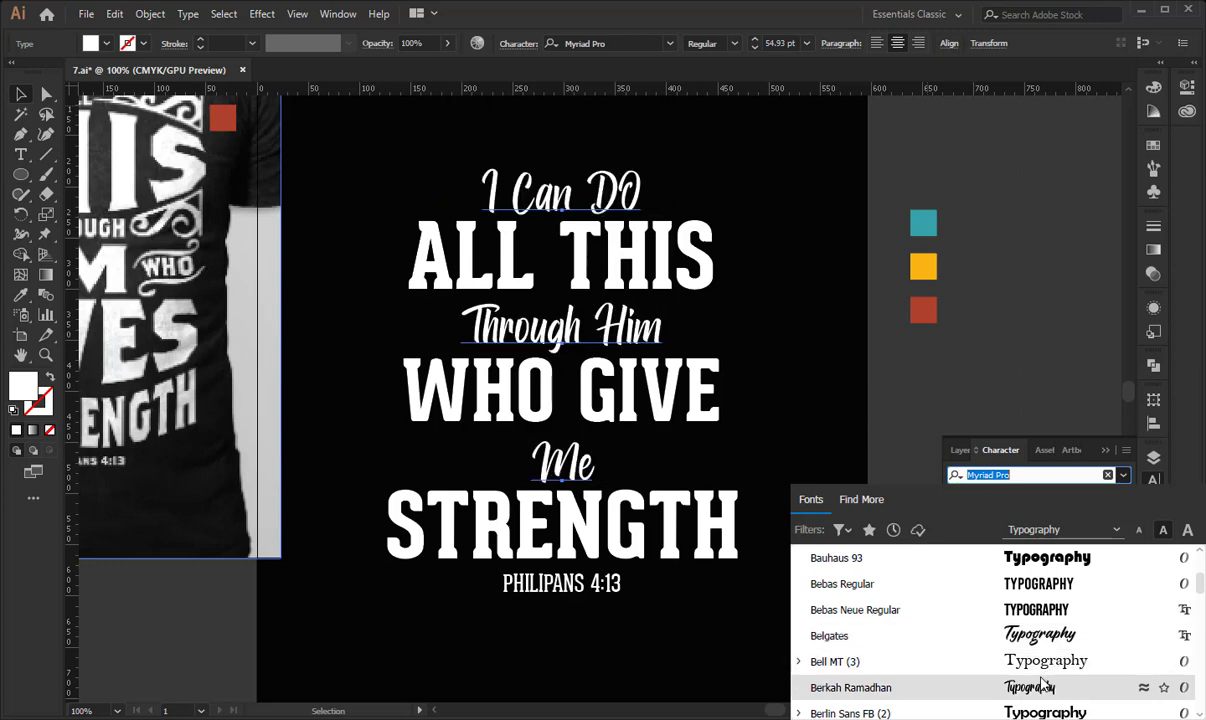
{"action": "scroll", "coordinate": [1045, 683], "scroll_direction": "down", "scroll_amount": 1}
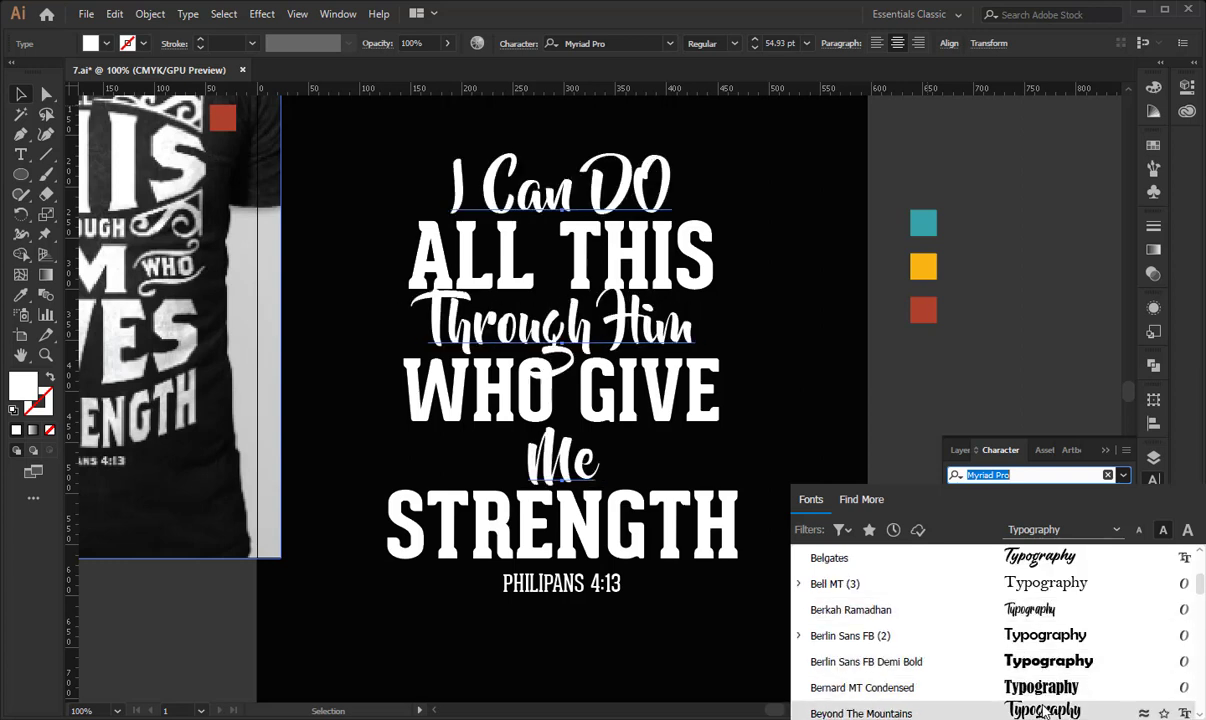
{"action": "scroll", "coordinate": [1042, 700], "scroll_direction": "down", "scroll_amount": 4}
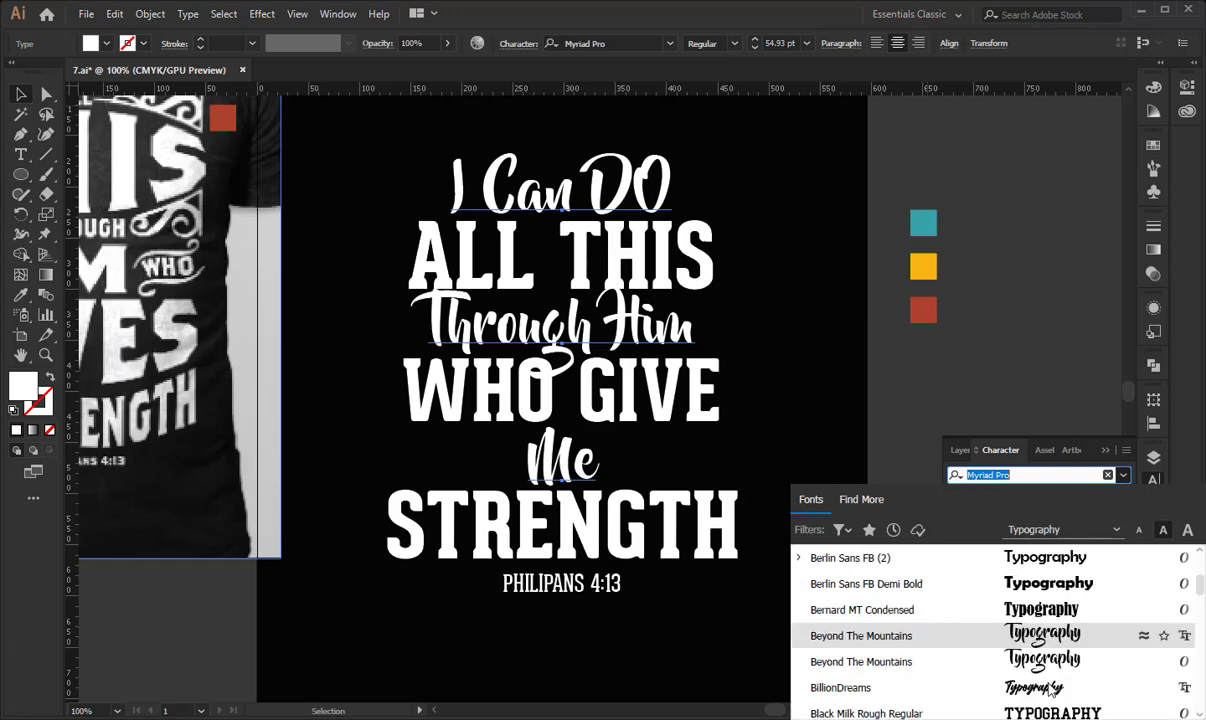
{"action": "scroll", "coordinate": [1045, 640], "scroll_direction": "down", "scroll_amount": 1}
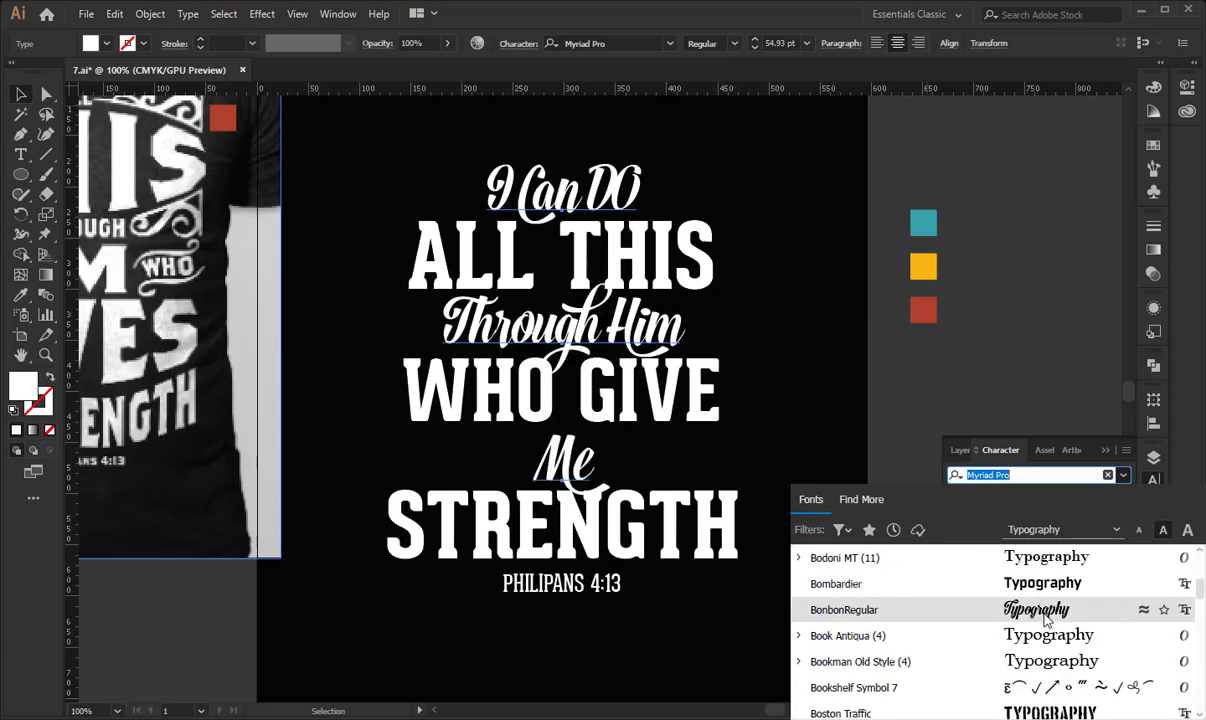
{"action": "scroll", "coordinate": [1045, 620], "scroll_direction": "down", "scroll_amount": 4}
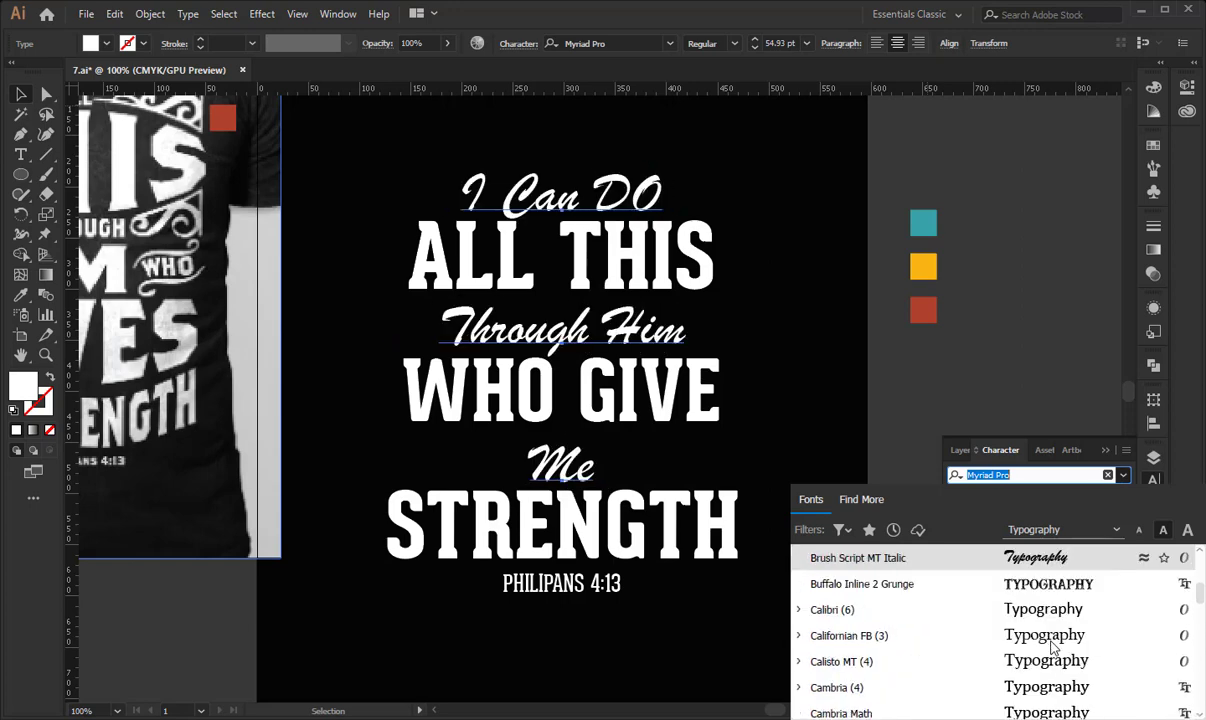
{"action": "scroll", "coordinate": [1052, 648], "scroll_direction": "down", "scroll_amount": 3}
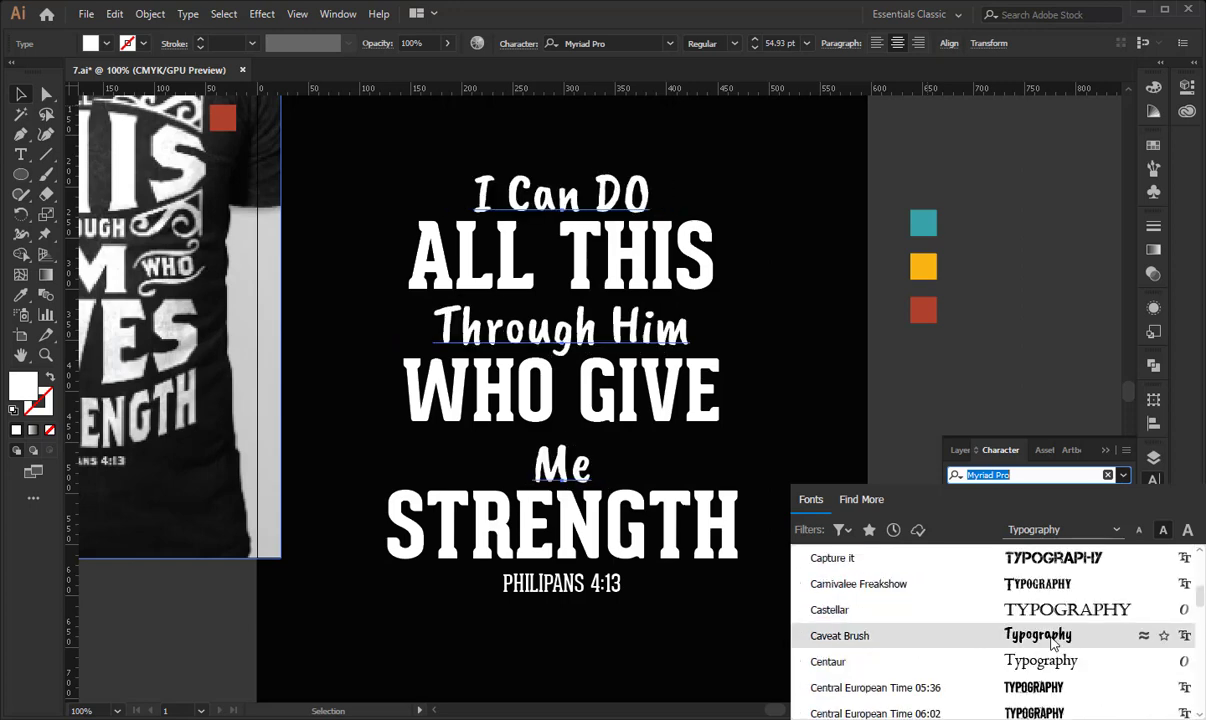
{"action": "scroll", "coordinate": [1052, 645], "scroll_direction": "down", "scroll_amount": 2}
{"action": "scroll", "coordinate": [1052, 645], "scroll_direction": "down", "scroll_amount": 1}
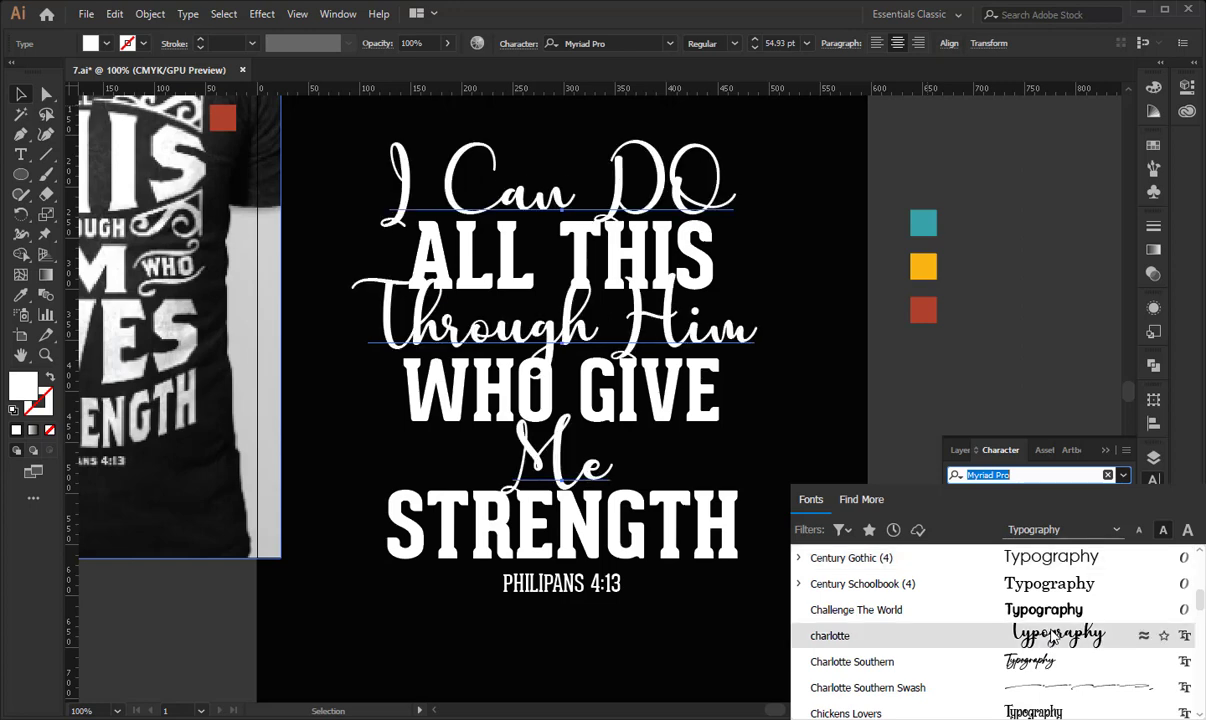
{"action": "scroll", "coordinate": [1052, 640], "scroll_direction": "down", "scroll_amount": 6}
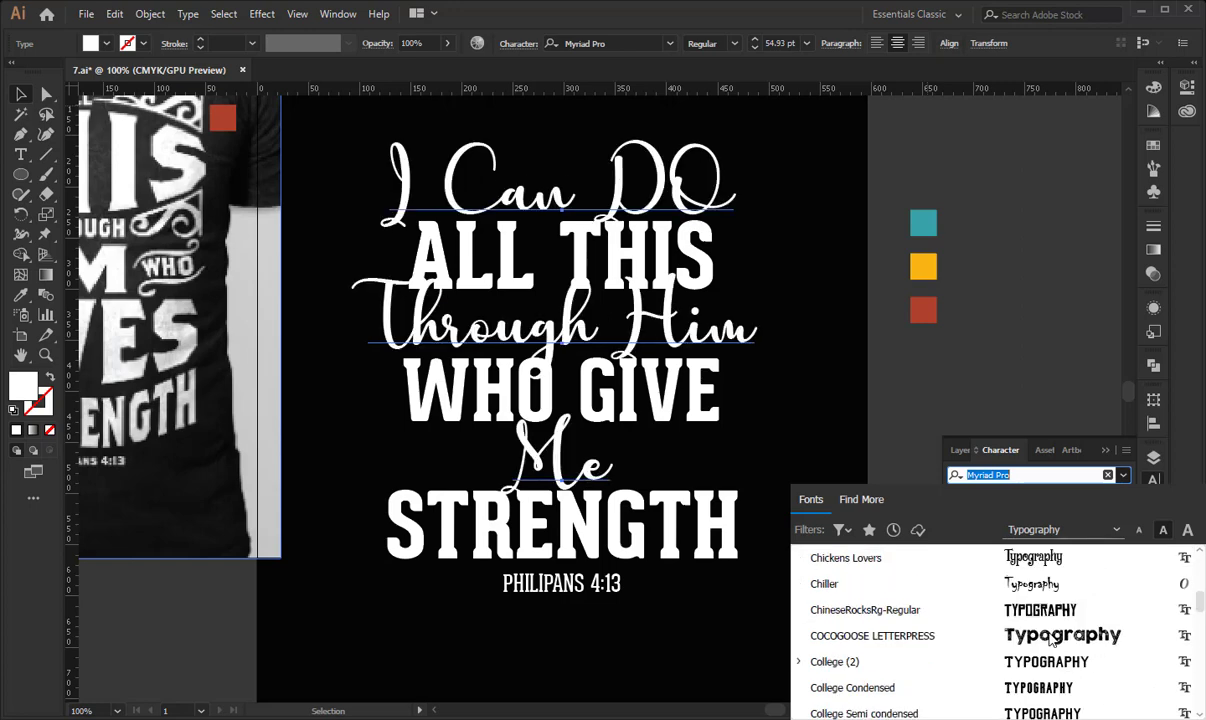
{"action": "scroll", "coordinate": [1052, 641], "scroll_direction": "down", "scroll_amount": 4}
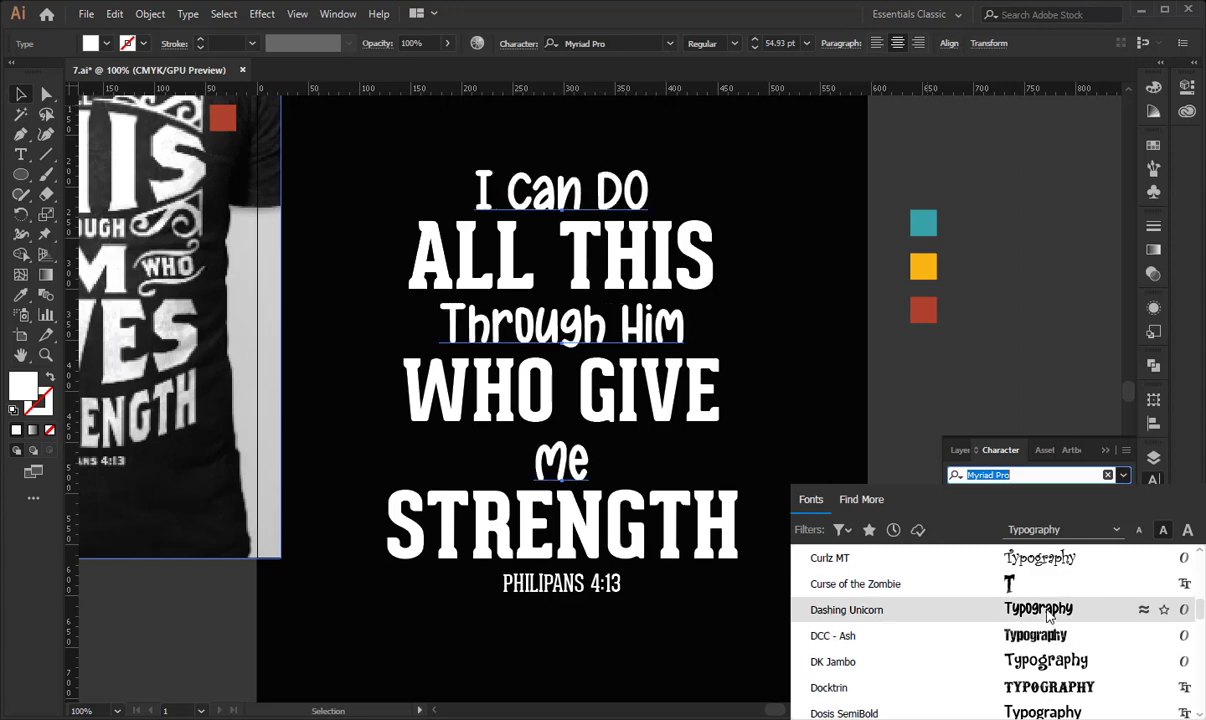
{"action": "scroll", "coordinate": [1048, 615], "scroll_direction": "down", "scroll_amount": 8}
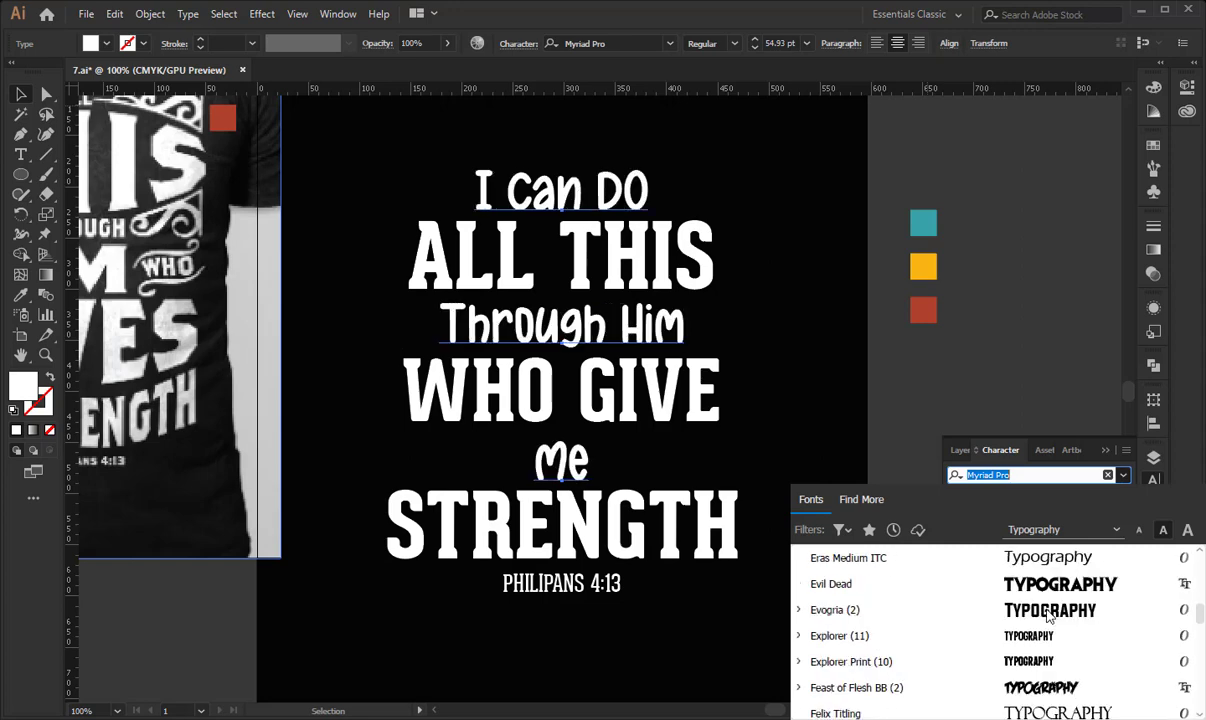
{"action": "scroll", "coordinate": [1048, 615], "scroll_direction": "down", "scroll_amount": 4}
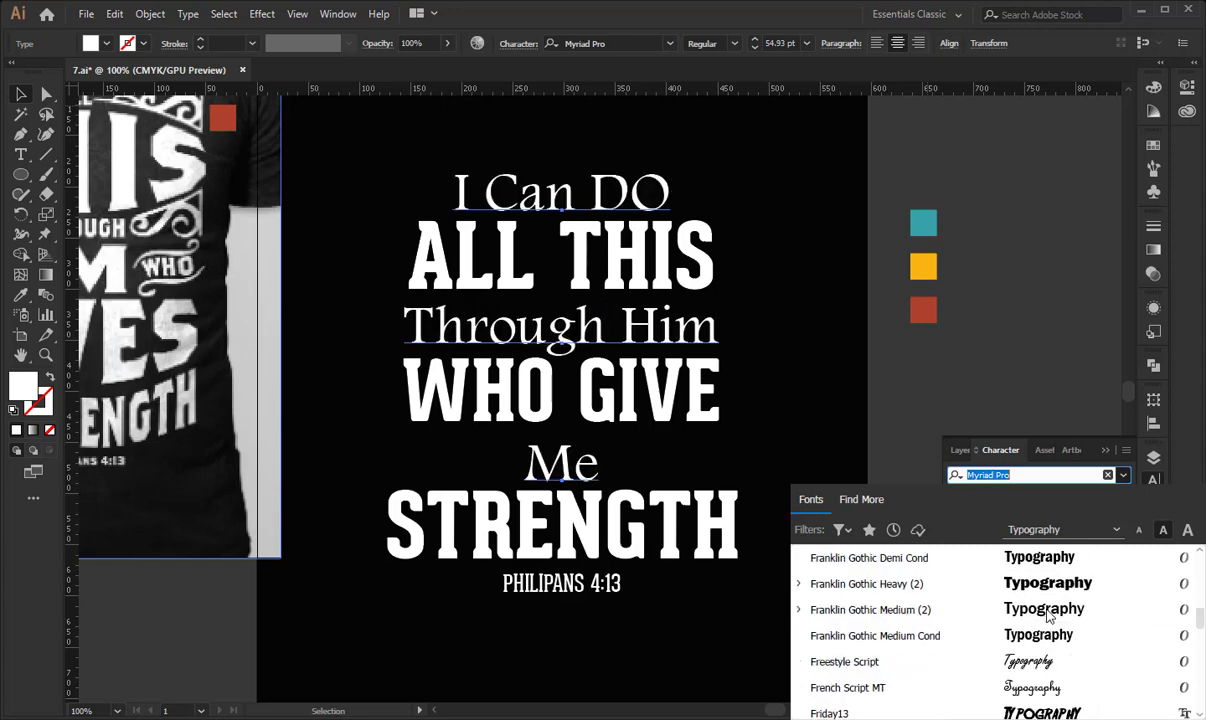
{"action": "scroll", "coordinate": [1048, 615], "scroll_direction": "down", "scroll_amount": 4}
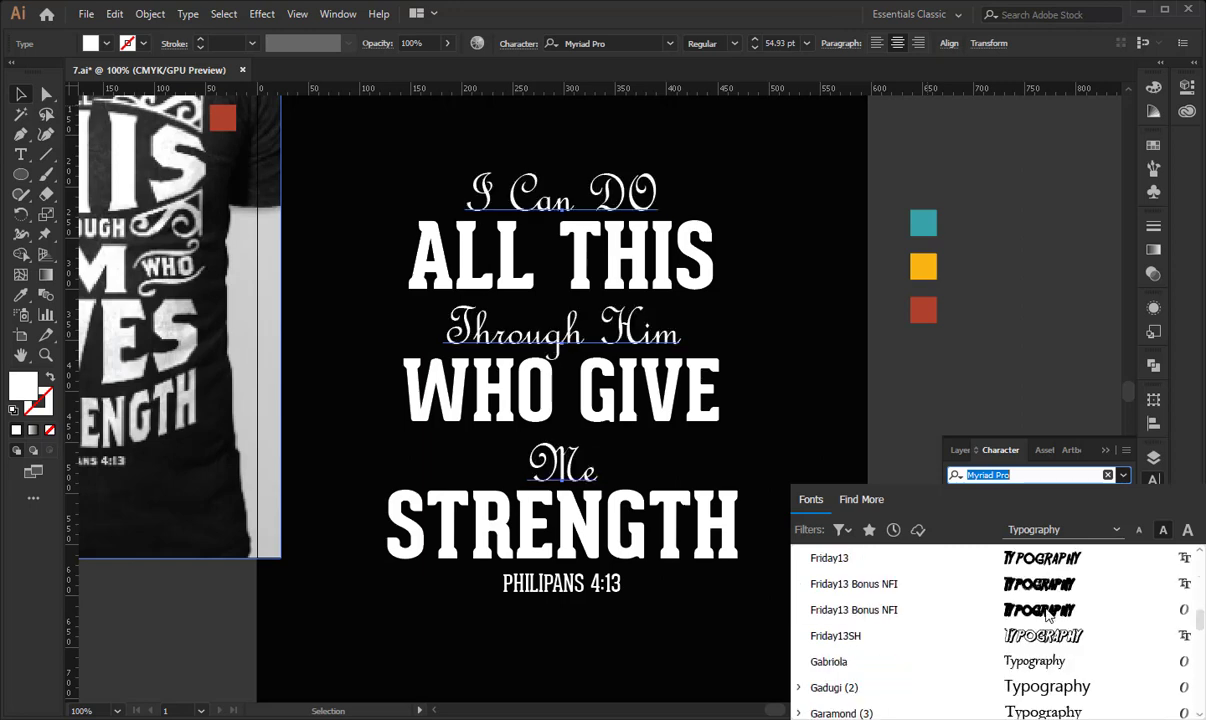
{"action": "scroll", "coordinate": [1045, 603], "scroll_direction": "up", "scroll_amount": 1}
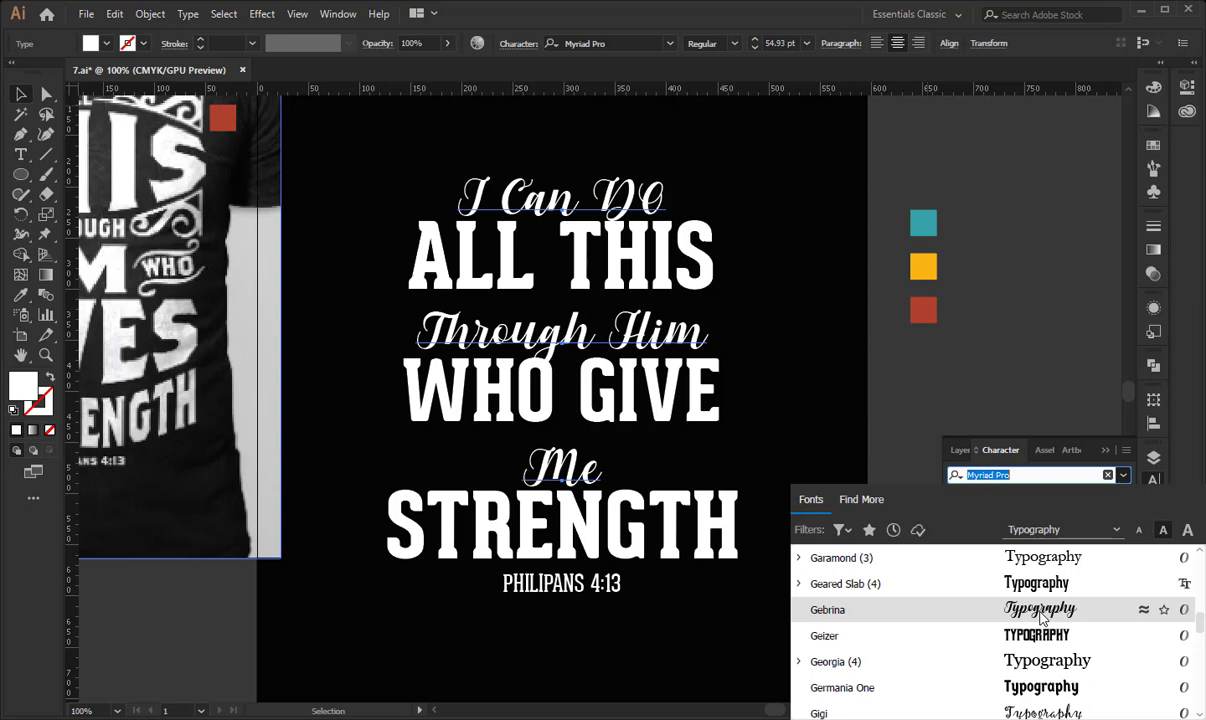
Search the fonts for "lob" and apply Lobster Regular to the "I Can DO", "Through Him" and "Me" lines.
{"action": "type", "text": "lob"}
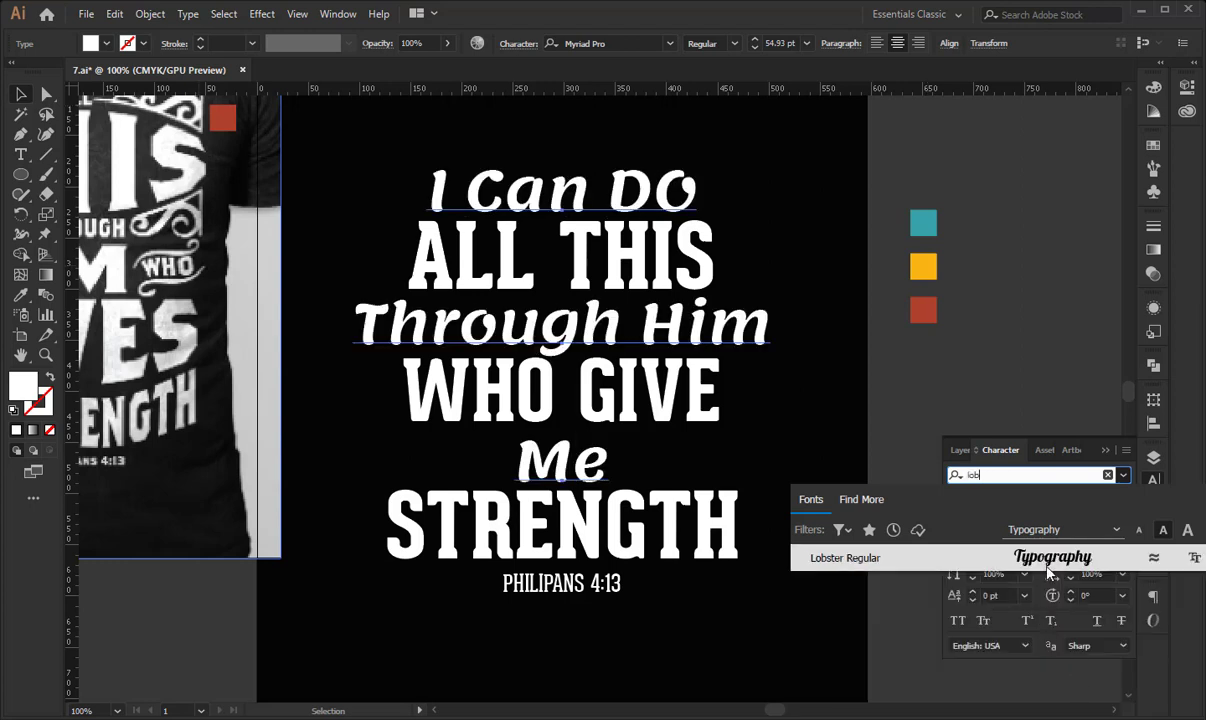
{"action": "left_click", "coordinate": [1046, 568]}
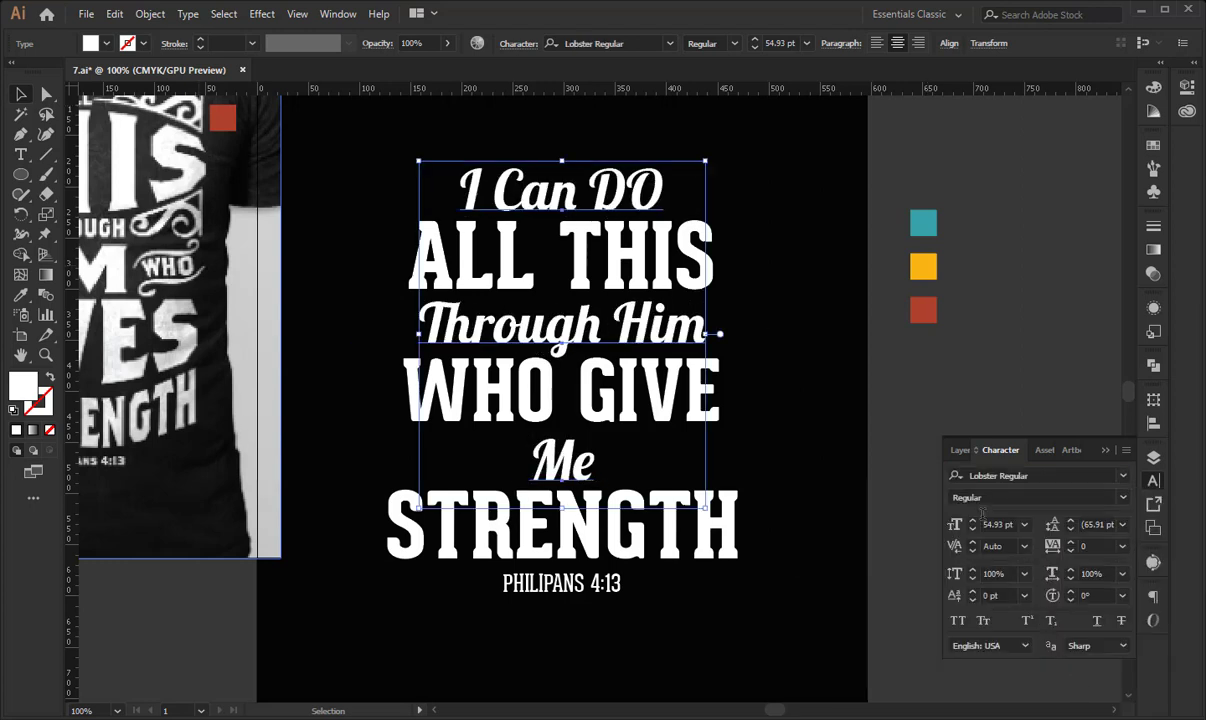
{"action": "left_click", "coordinate": [812, 406]}
{"action": "left_click", "coordinate": [686, 491]}
{"action": "left_click", "coordinate": [776, 418]}
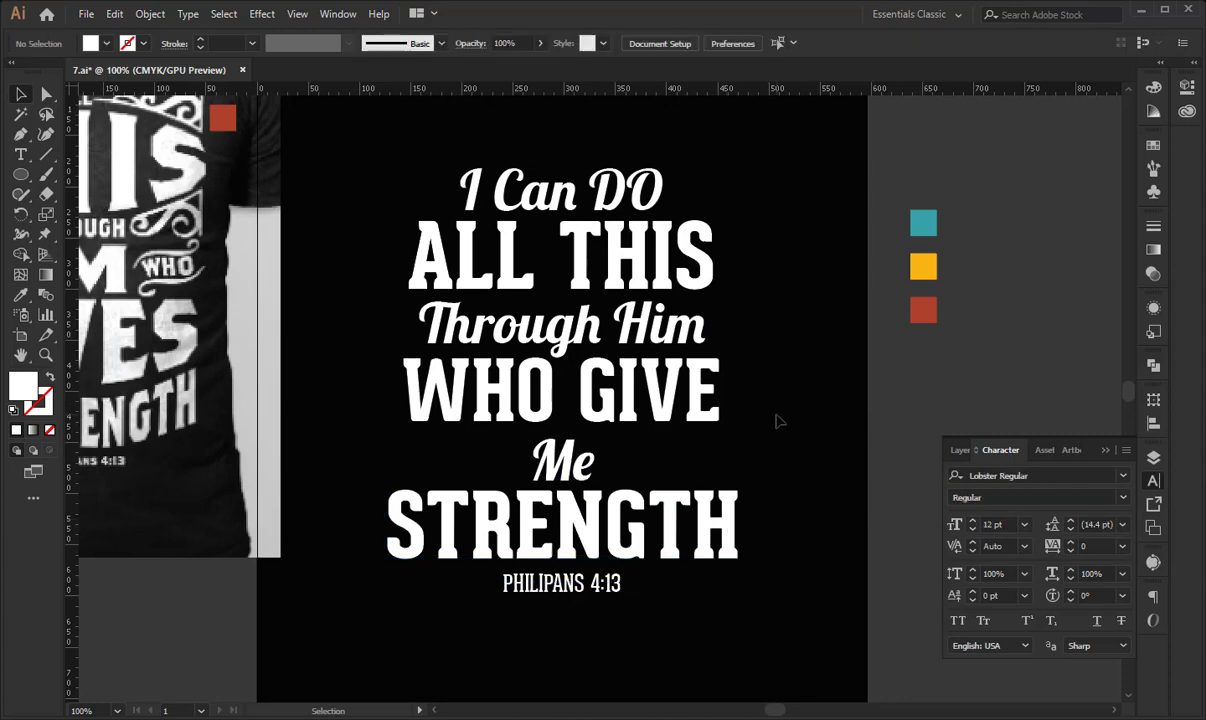
Duplicate the whole block of text lines onto the empty canvas beyond the artboard, past the colour swatches.
{"action": "left_click_drag", "start_coordinate": [529, 283], "coordinate": [511, 283]}
{"action": "left_click_drag", "start_coordinate": [372, 152], "coordinate": [672, 608]}
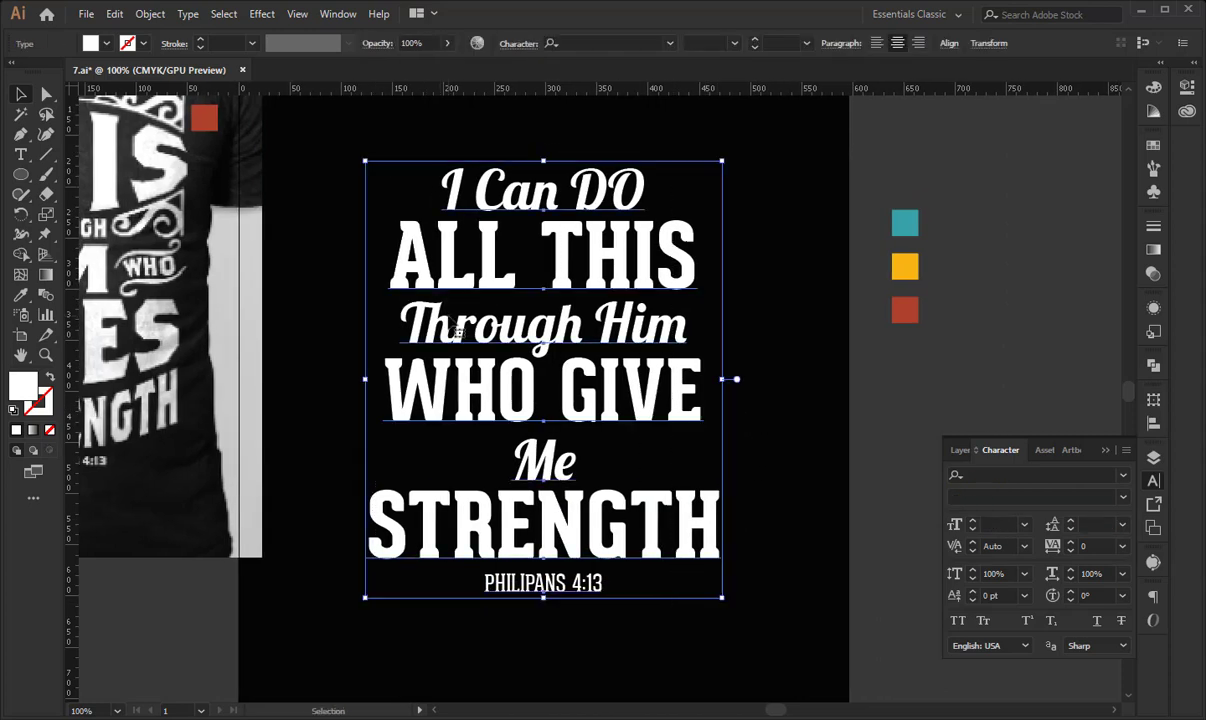
{"action": "left_click_drag", "start_coordinate": [401, 273], "coordinate": [994, 296]}
{"action": "left_click", "coordinate": [800, 280]}
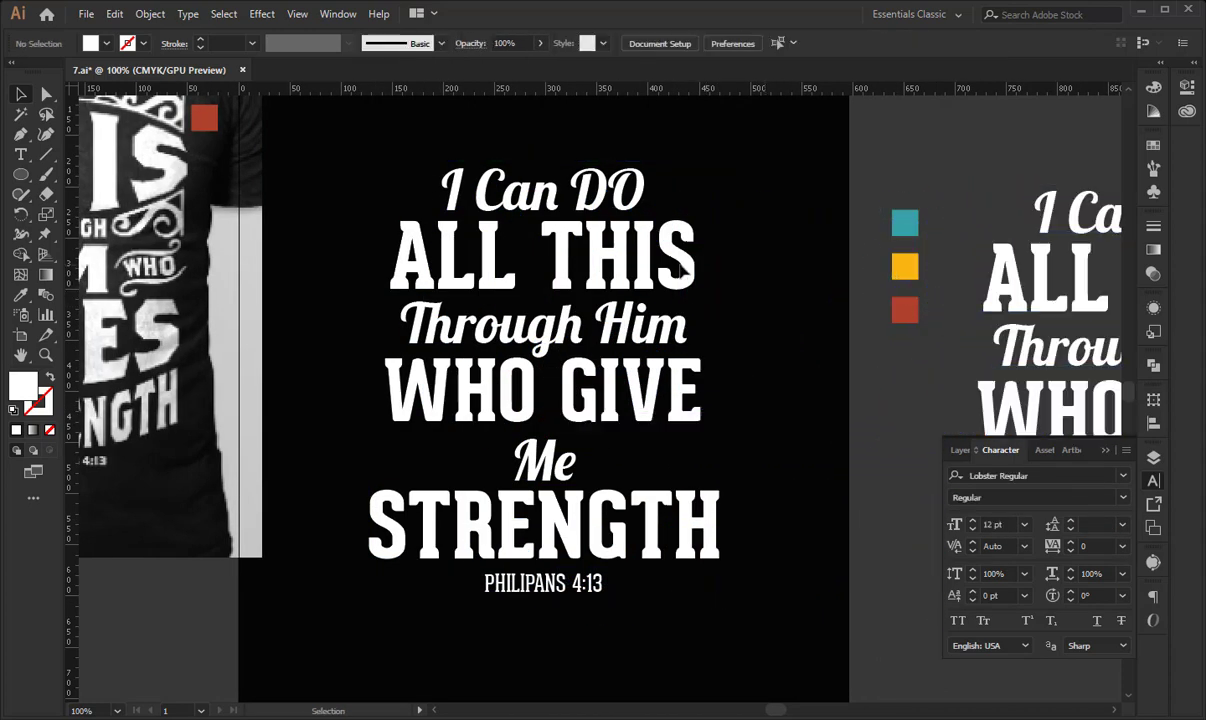
Scale the artboard's "ALL THIS" line down to about 49 pt and adjust the "I Can DO" and "Through Him" lines around it.
{"action": "left_click", "coordinate": [688, 261]}
{"action": "left_click_drag", "start_coordinate": [702, 276], "coordinate": [632, 274]}
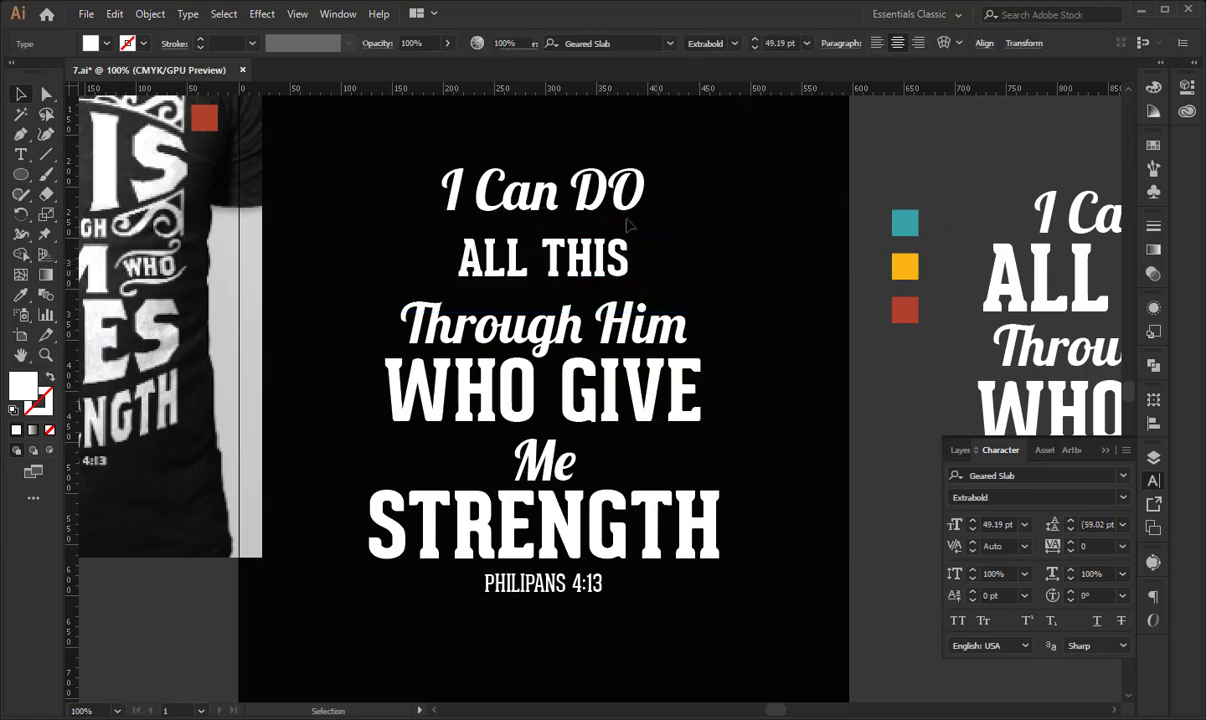
{"action": "left_click", "coordinate": [648, 200]}
{"action": "mouse_move", "coordinate": [648, 200]}
{"action": "left_mouse_down"}
{"action": "mouse_move", "coordinate": [679, 205]}
{"action": "mouse_move", "coordinate": [655, 207]}
{"action": "left_mouse_up"}
{"action": "left_click", "coordinate": [720, 214]}
{"action": "left_click", "coordinate": [707, 276]}
{"action": "left_click_drag", "start_coordinate": [684, 337], "coordinate": [686, 316]}
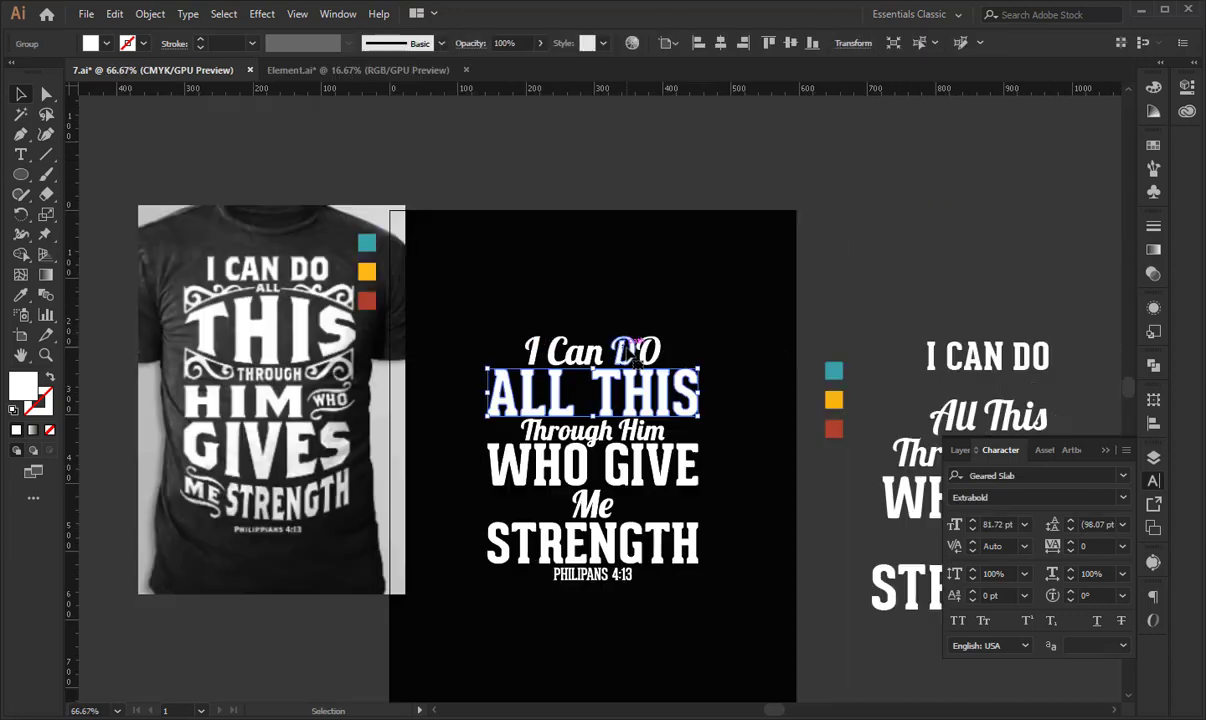
Replace the artboard's "ALL THIS" line with a copy of the script "All This" from beside it, and delete the "I Can DO" line.
{"action": "key", "text": "Delete"}
{"action": "left_click_drag", "start_coordinate": [1040, 405], "coordinate": [658, 366]}
{"action": "left_click", "coordinate": [640, 350]}
{"action": "key", "text": "Delete"}
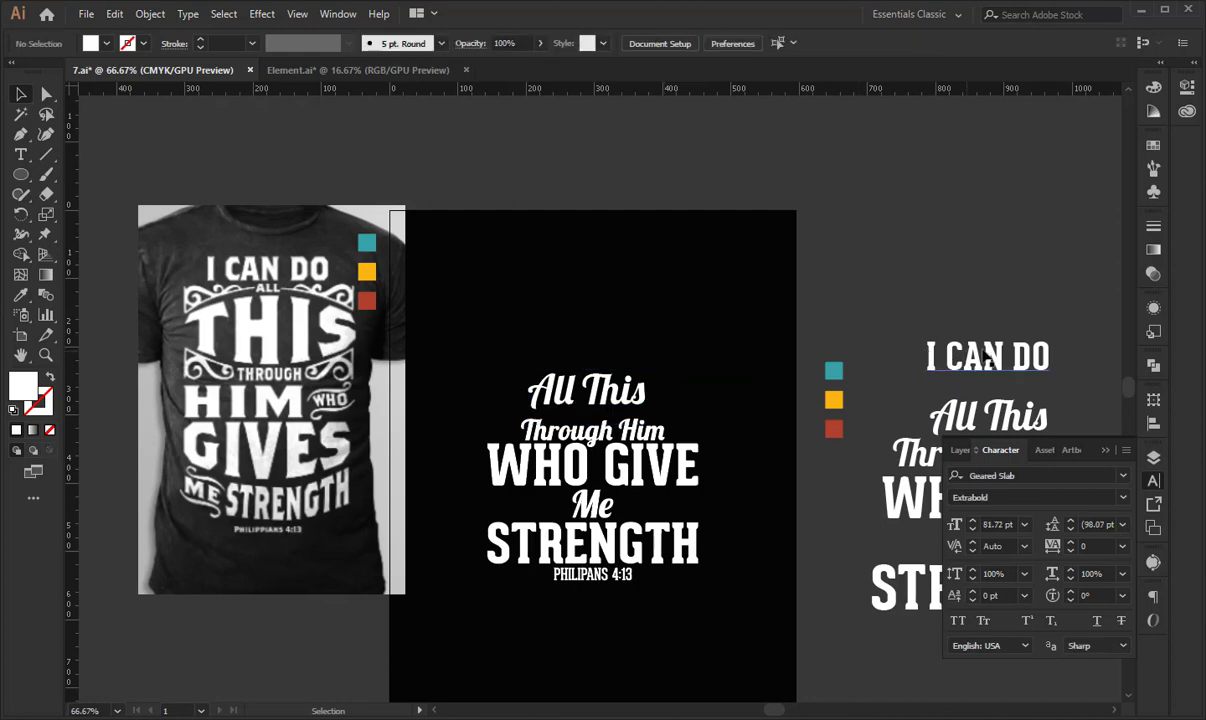
Copy the slab "I CAN DO" line from beside the artboard to above "All This" and scale it down to about 33 pt.
{"action": "left_click", "coordinate": [997, 366]}
{"action": "left_click_drag", "start_coordinate": [997, 366], "coordinate": [619, 362]}
{"action": "left_click_drag", "start_coordinate": [593, 355], "coordinate": [621, 354]}
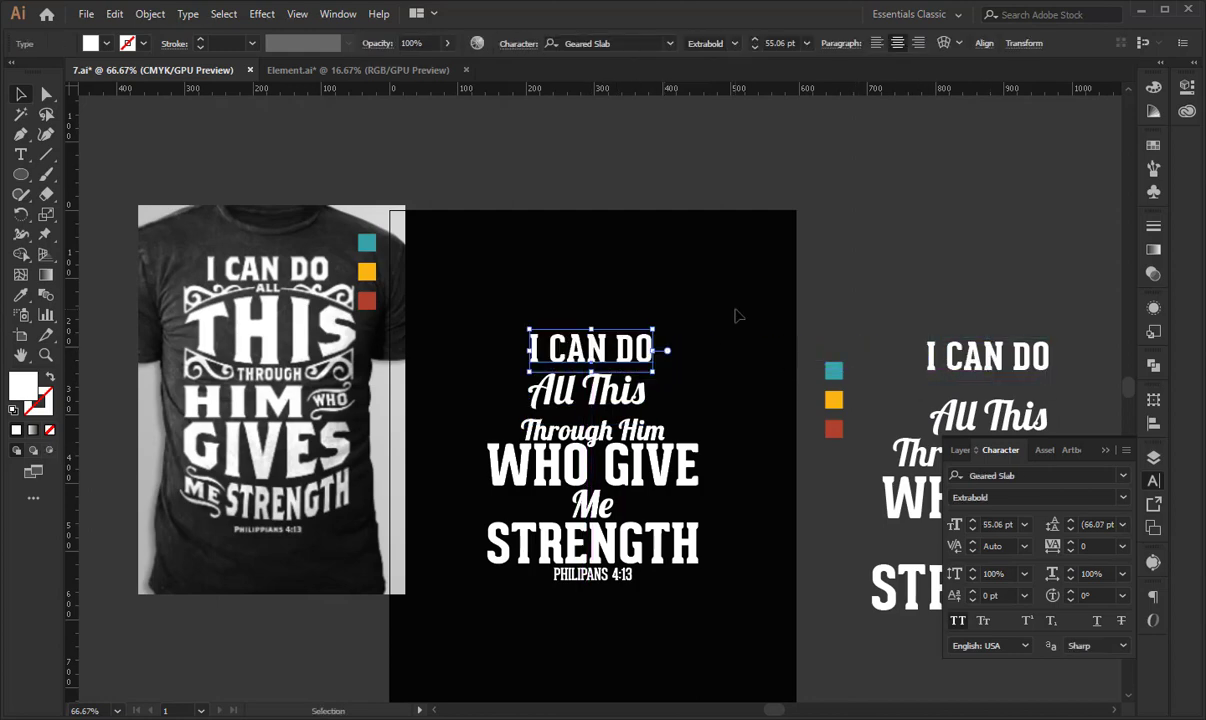
{"action": "left_click", "coordinate": [735, 312]}
{"action": "key", "text": "ctrl+plus"}
{"action": "key", "text": "ctrl+plus"}
{"action": "left_click_drag", "start_coordinate": [697, 362], "coordinate": [687, 302]}
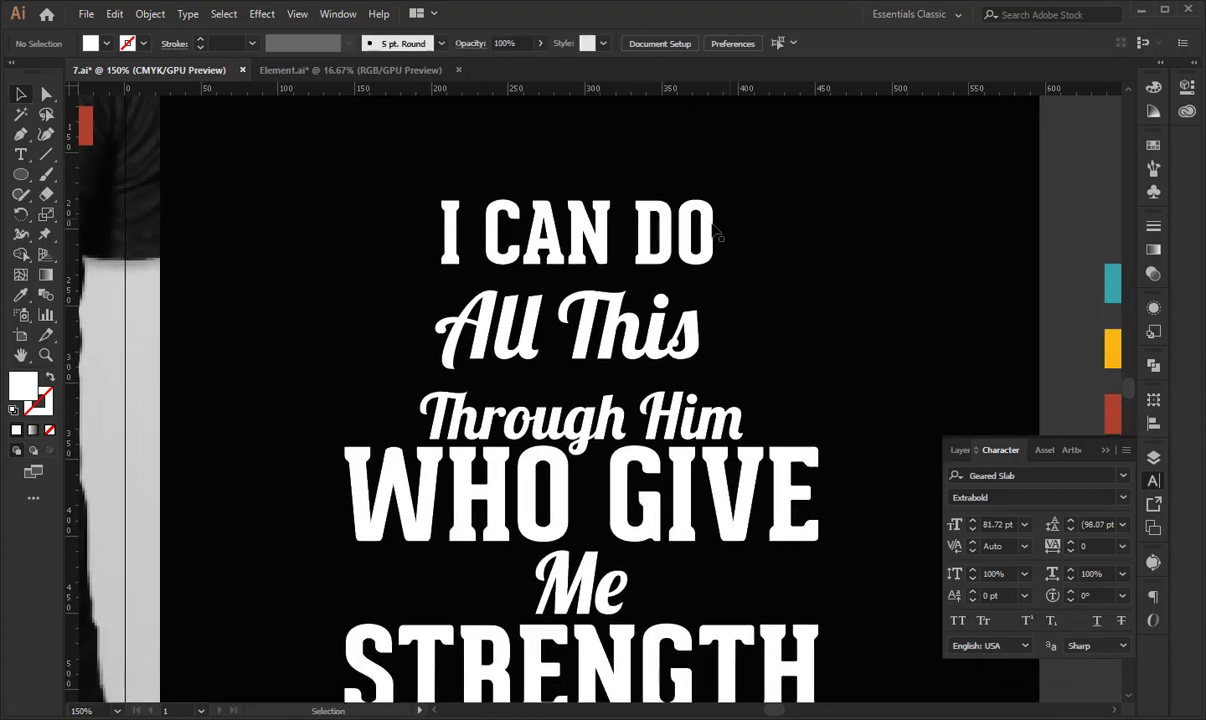
{"action": "left_click", "coordinate": [710, 230]}
{"action": "left_click_drag", "start_coordinate": [716, 237], "coordinate": [660, 238]}
Enlarge the artboard's "All This" line to about 91 pt and convert it to outlines.
{"action": "left_click", "coordinate": [662, 321]}
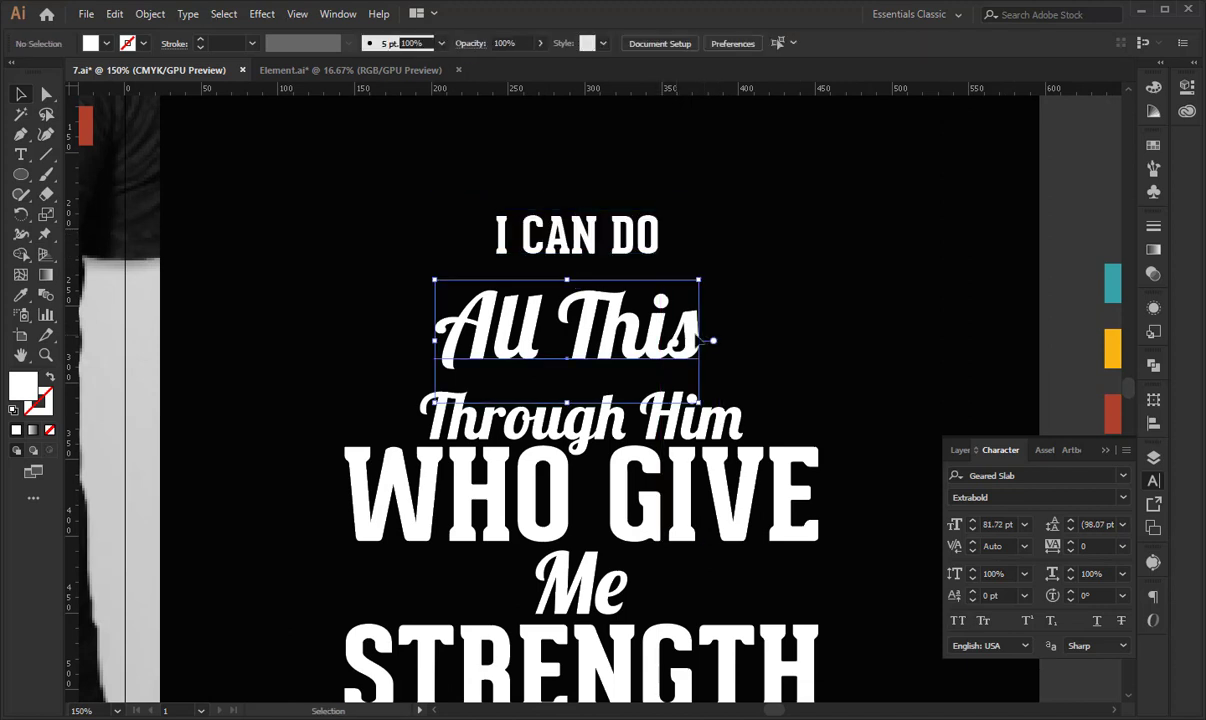
{"action": "left_click_drag", "start_coordinate": [712, 334], "coordinate": [770, 342]}
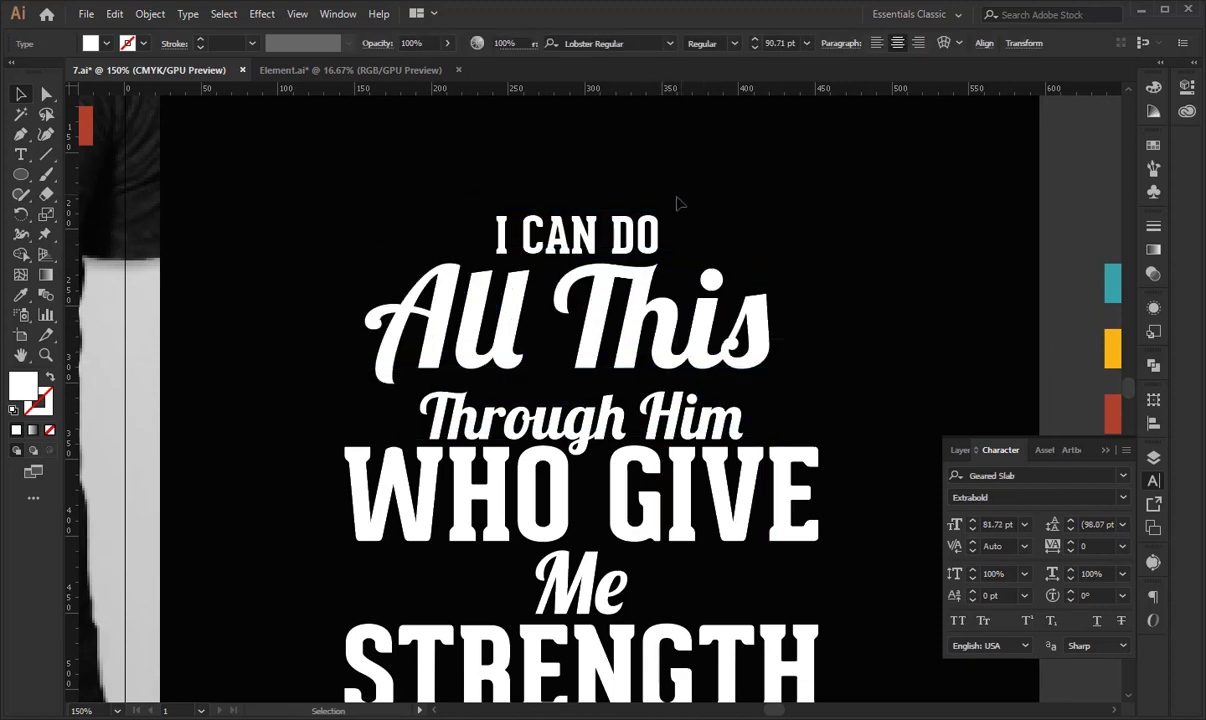
{"action": "left_click_drag", "start_coordinate": [678, 202], "coordinate": [560, 308]}
{"action": "left_click_drag", "start_coordinate": [843, 287], "coordinate": [735, 428]}
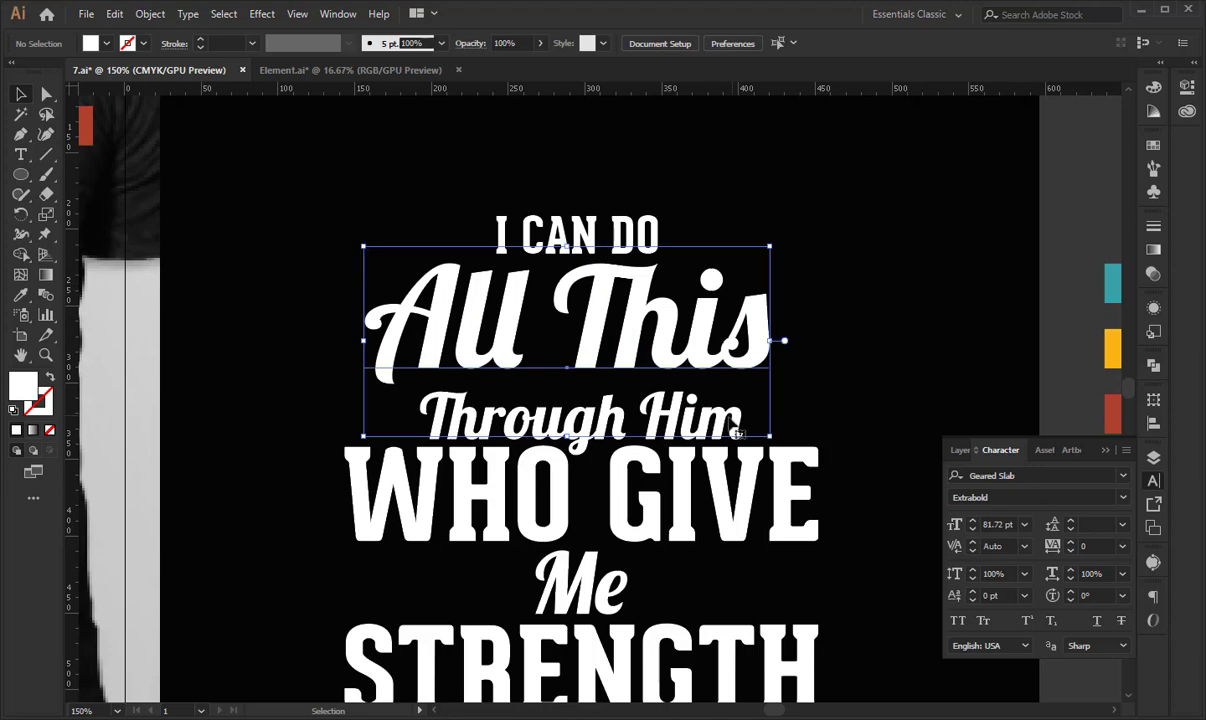
{"action": "left_click", "coordinate": [827, 383]}
{"action": "scroll", "coordinate": [700, 375], "scroll_direction": "down", "scroll_amount": 1}
{"action": "left_click_drag", "start_coordinate": [691, 366], "coordinate": [742, 283]}
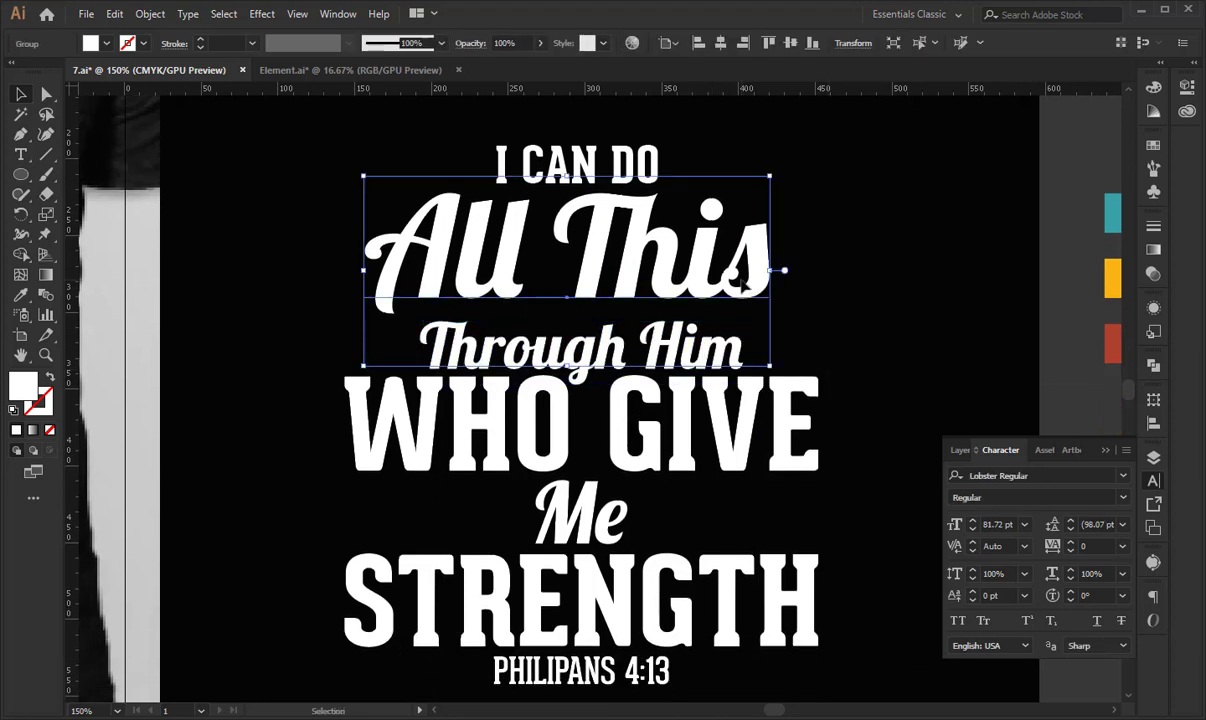
{"action": "right_click", "coordinate": [742, 283]}
{"action": "left_click", "coordinate": [798, 403]}
{"action": "left_click", "coordinate": [826, 307]}
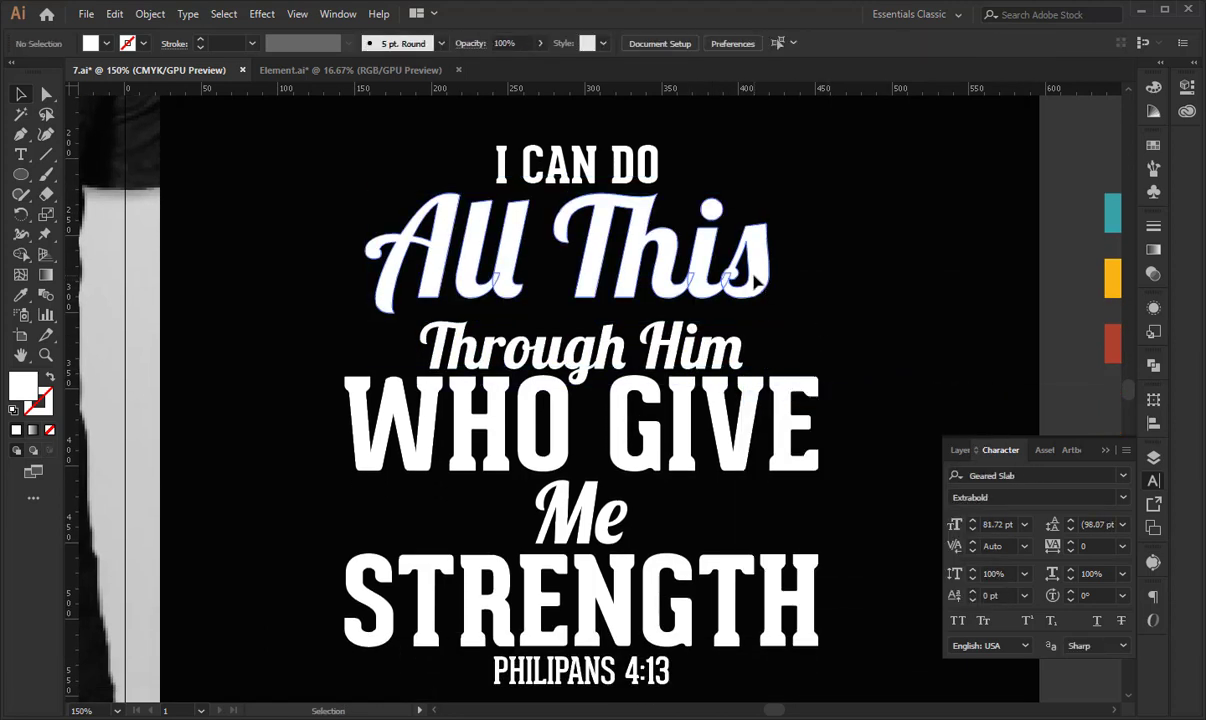
Scale the outlined "All This" up to roughly the width of "WHO GIVE" and nudge it down to clear "I CAN DO".
{"action": "left_click", "coordinate": [752, 277]}
{"action": "left_click_drag", "start_coordinate": [772, 252], "coordinate": [806, 256]}
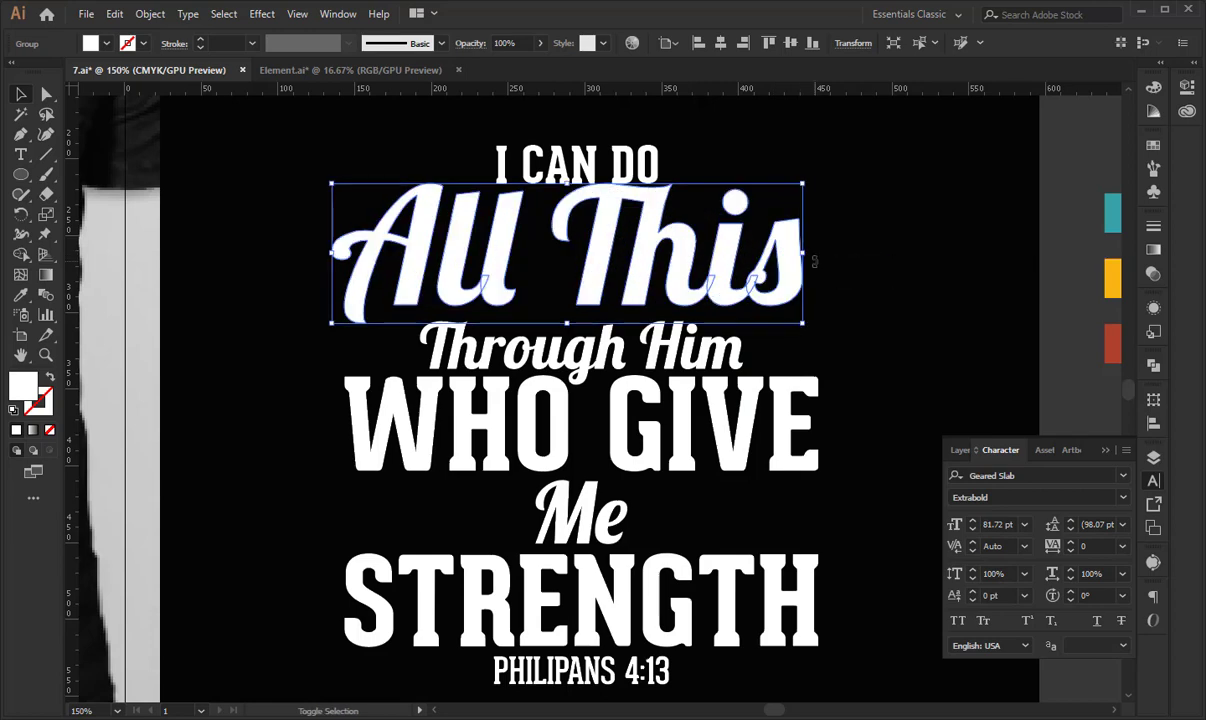
{"action": "key", "text": "Down"}
{"action": "key", "text": "Down"}
{"action": "key", "text": "Down"}
{"action": "key", "text": "Down"}
{"action": "key", "text": "Down"}
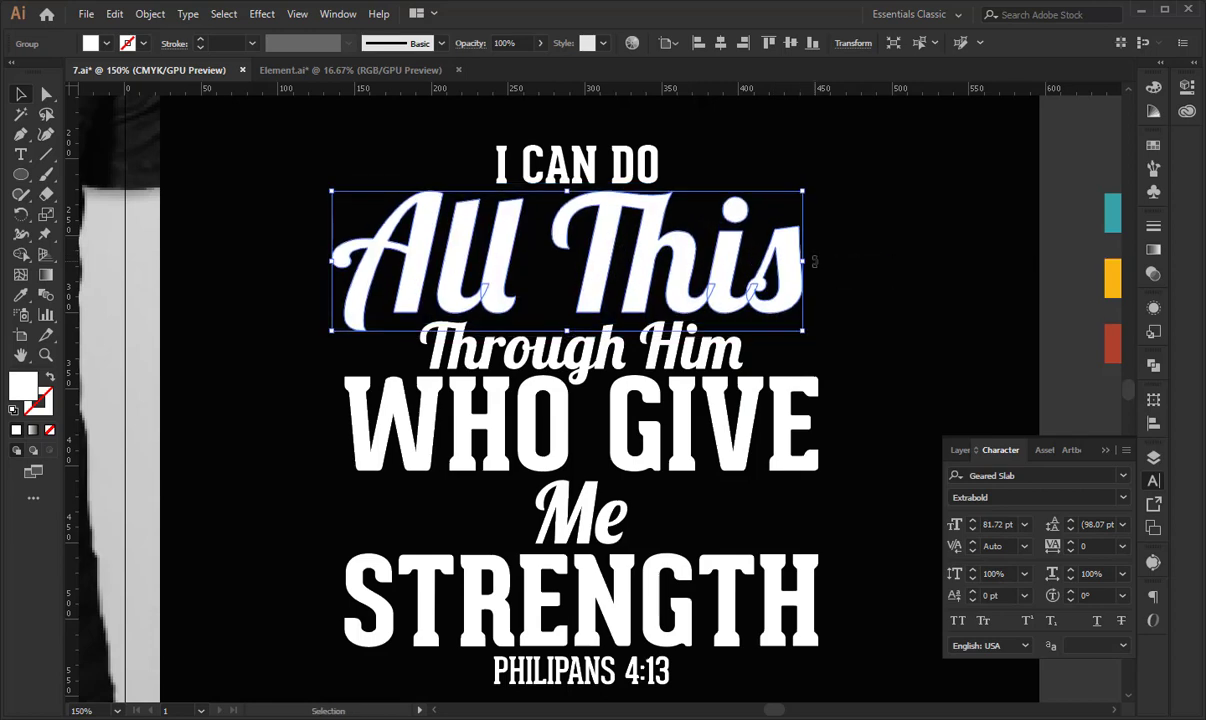
{"action": "left_click", "coordinate": [834, 217]}
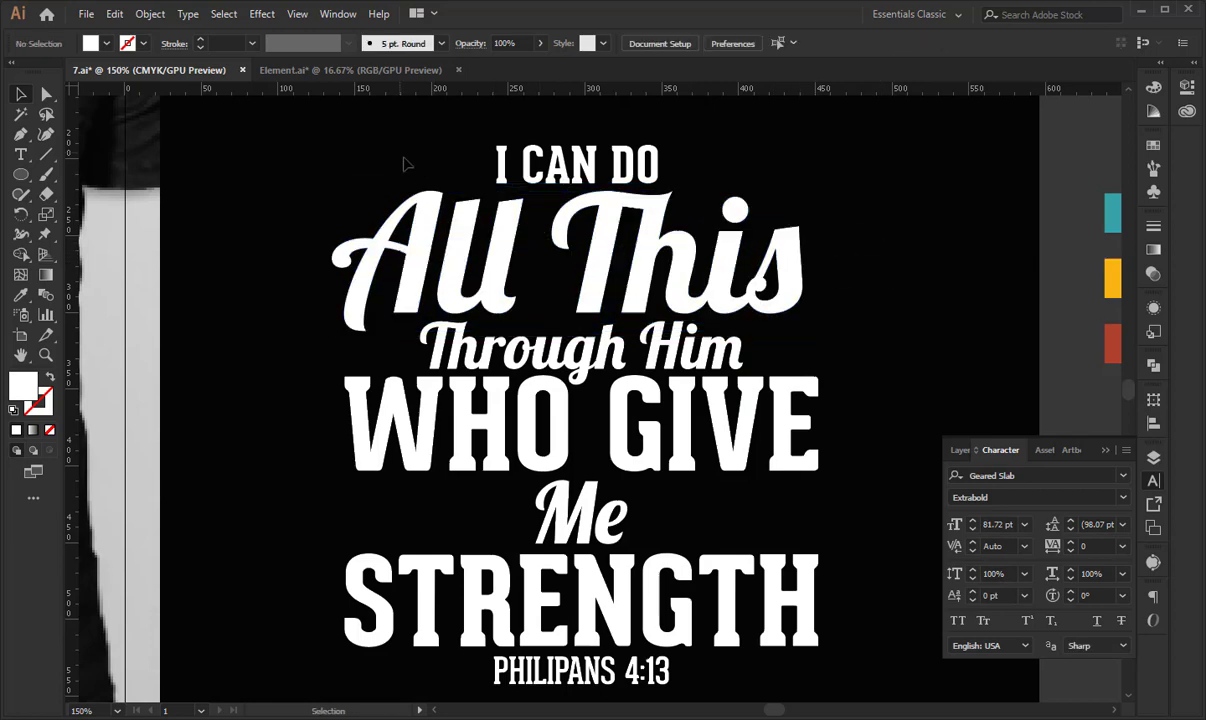
Centre all the text lines horizontally on each other and convert the "I CAN DO" line to outlines.
{"action": "left_click_drag", "start_coordinate": [405, 163], "coordinate": [733, 672]}
{"action": "left_click", "coordinate": [564, 45]}
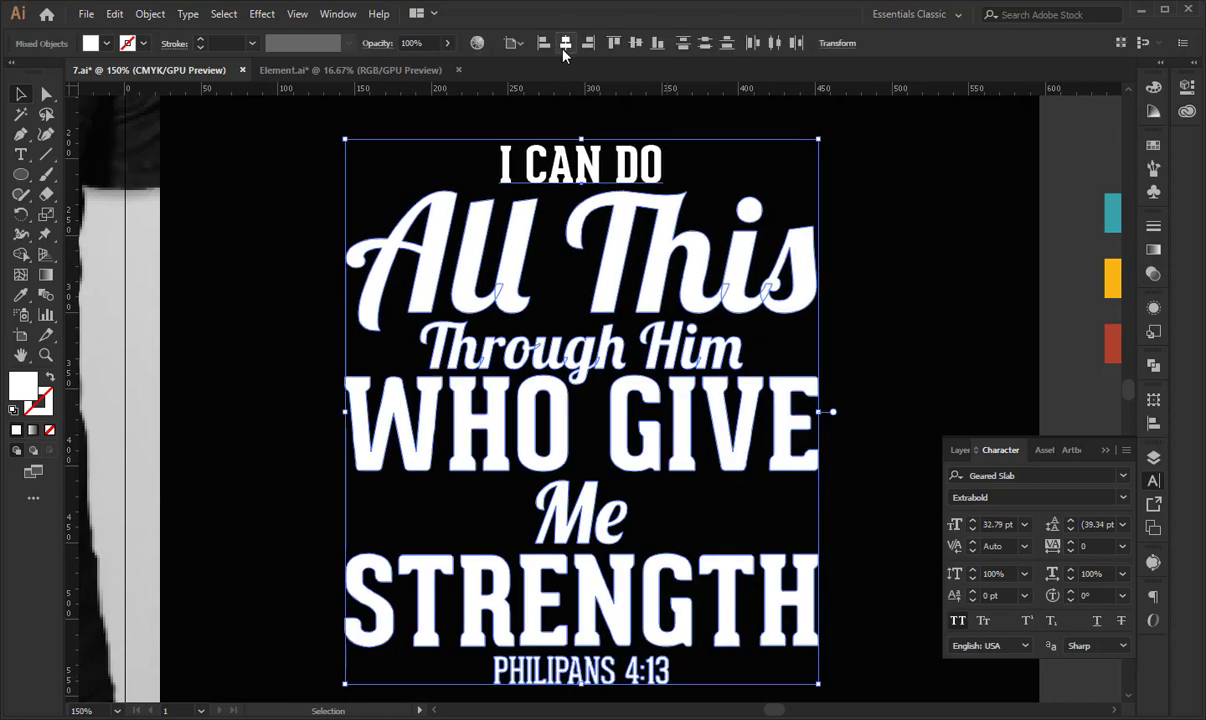
{"action": "left_click", "coordinate": [580, 158]}
{"action": "right_click", "coordinate": [579, 155]}
{"action": "left_click", "coordinate": [630, 266]}
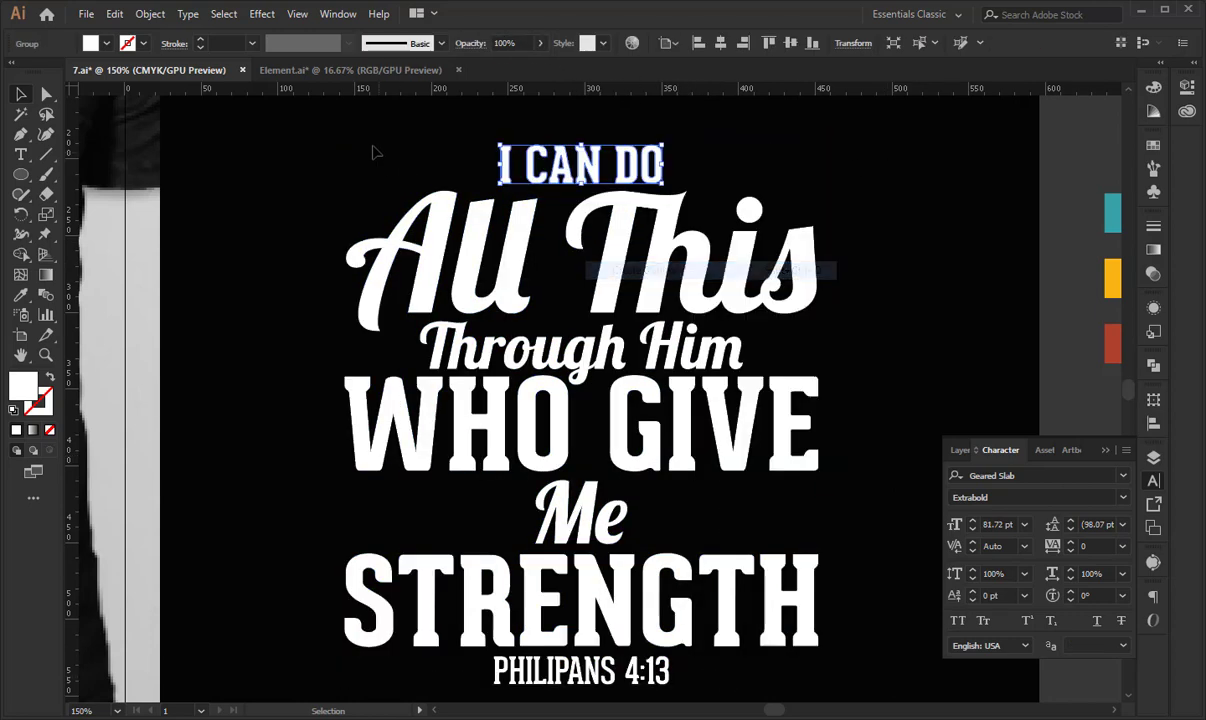
{"action": "left_click_drag", "start_coordinate": [712, 614], "coordinate": [756, 672]}
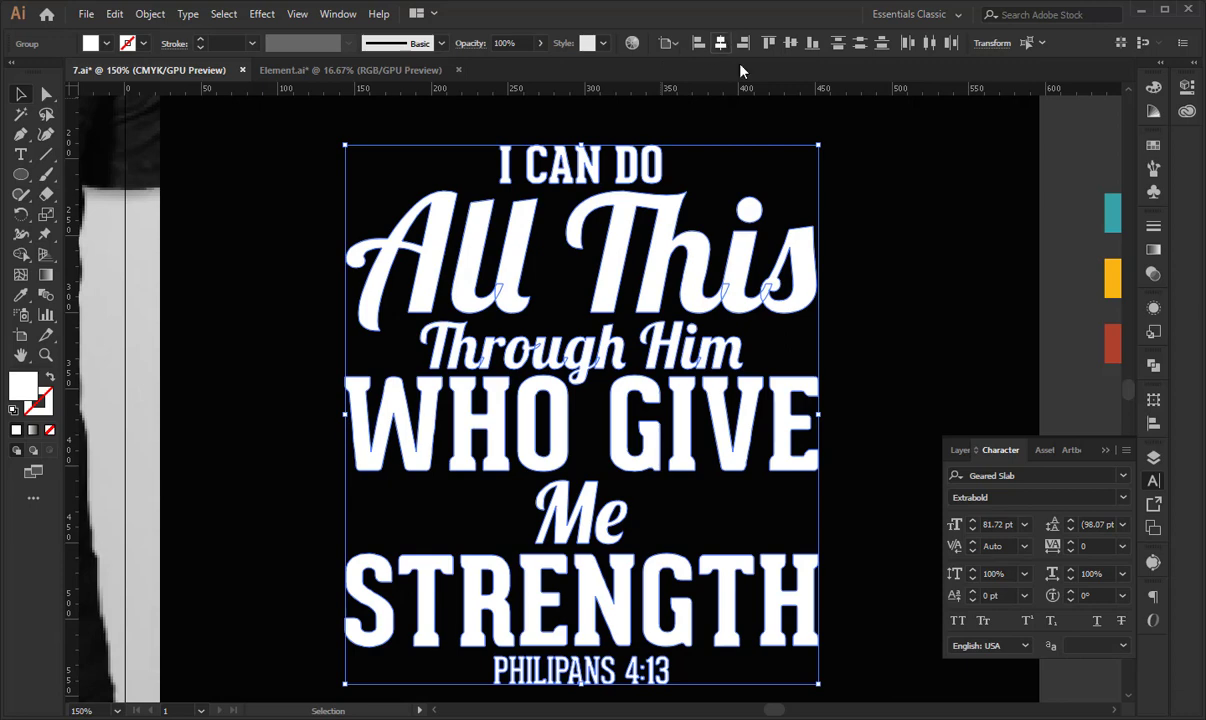
{"action": "left_click", "coordinate": [915, 425]}
{"action": "left_click_drag", "start_coordinate": [915, 425], "coordinate": [906, 407]}
Nudge the "Through Him" line up slightly.
{"action": "left_click", "coordinate": [706, 322]}
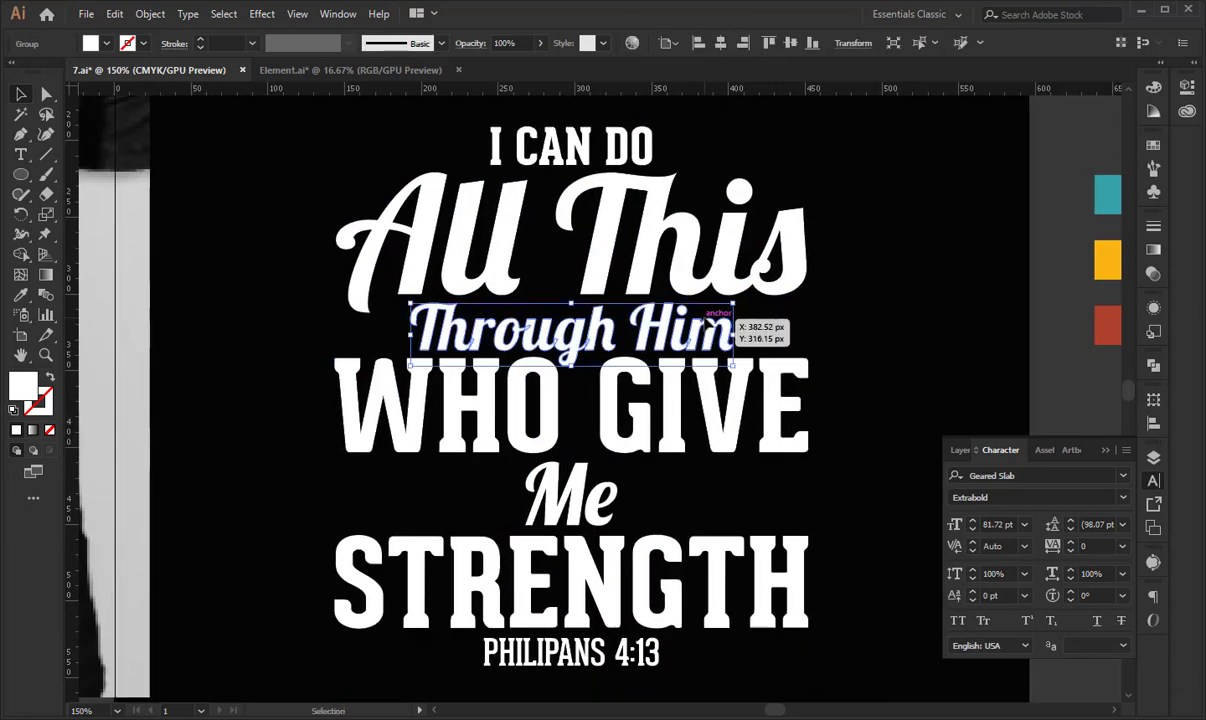
{"action": "key", "text": "Up"}
{"action": "left_click", "coordinate": [905, 298]}
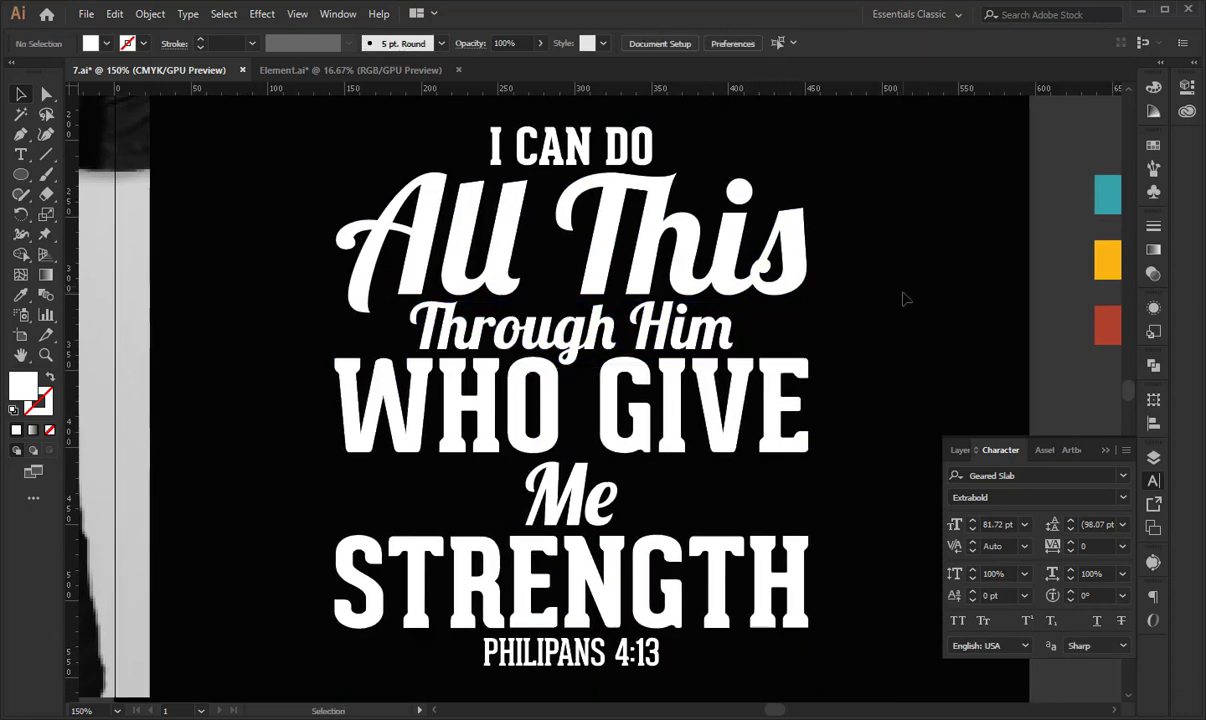
Draw a small star just after "Through Him" and fill it with the teal swatch colour.
{"action": "key", "text": "ctrl+equal"}
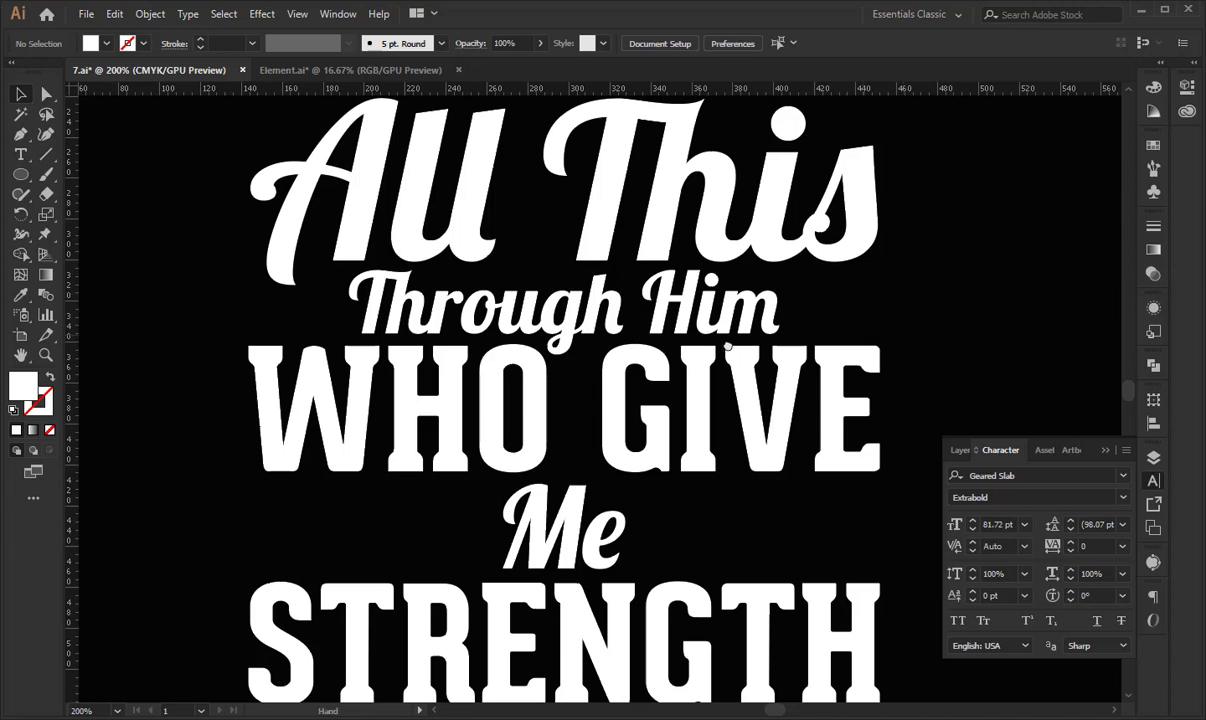
{"action": "left_click_drag", "start_coordinate": [727, 347], "coordinate": [548, 367]}
{"action": "left_click_drag", "start_coordinate": [17, 178], "coordinate": [88, 240]}
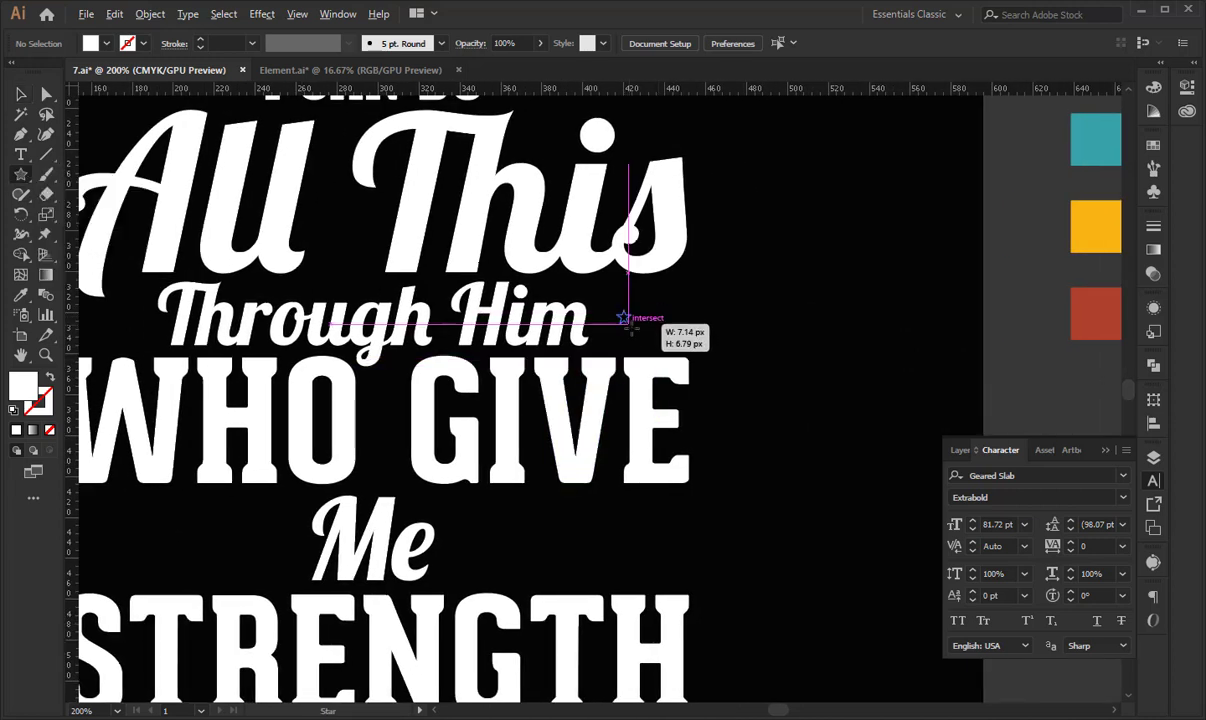
{"action": "left_click_drag", "start_coordinate": [625, 315], "coordinate": [652, 327]}
{"action": "key", "text": "v"}
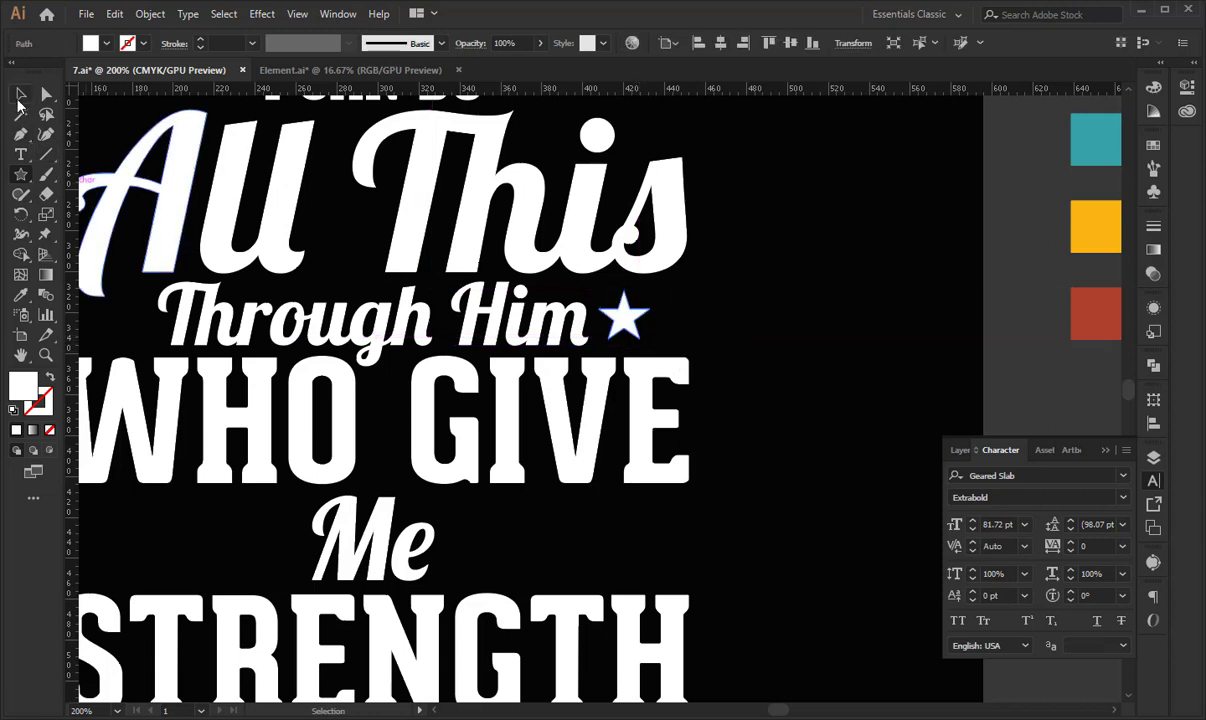
{"action": "left_click", "coordinate": [20, 295]}
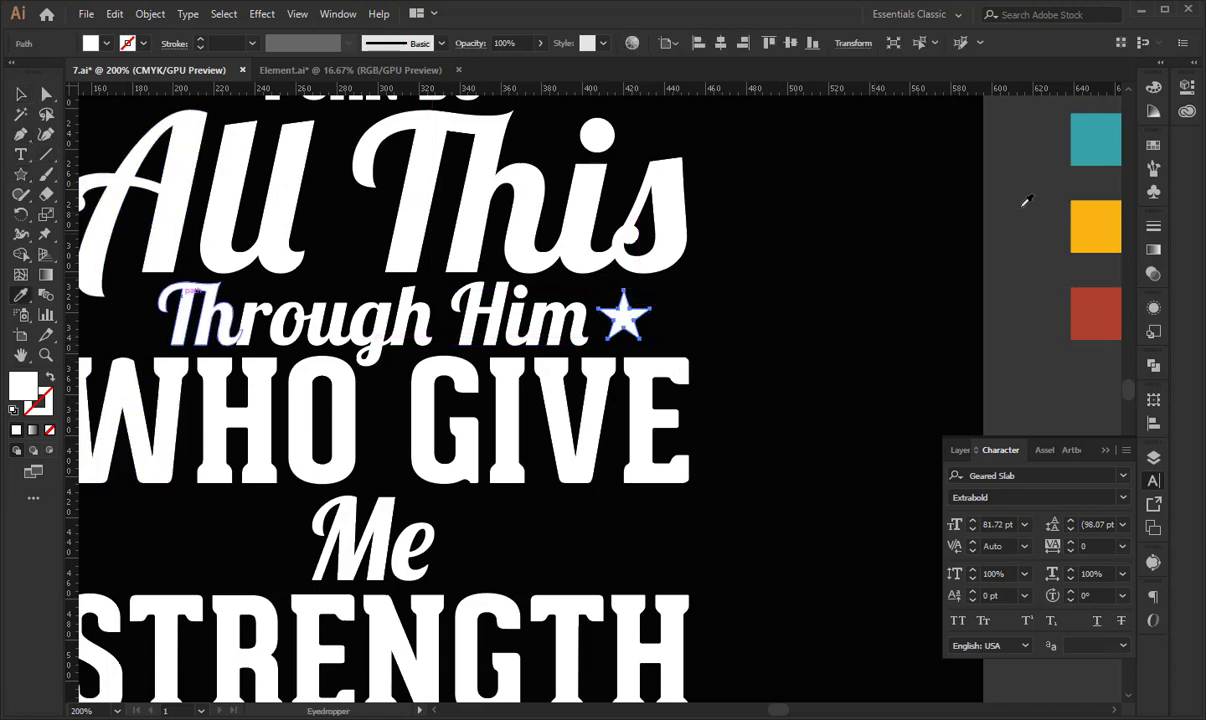
{"action": "left_click", "coordinate": [1095, 148]}
{"action": "key", "text": "v"}
{"action": "left_click", "coordinate": [713, 221]}
Place a slightly offset copy of the star over the teal one, fill it with the yellow swatch colour and group both stars.
{"action": "left_click_drag", "start_coordinate": [622, 318], "coordinate": [649, 325]}
{"action": "left_click", "coordinate": [650, 329]}
{"action": "key", "text": "i"}
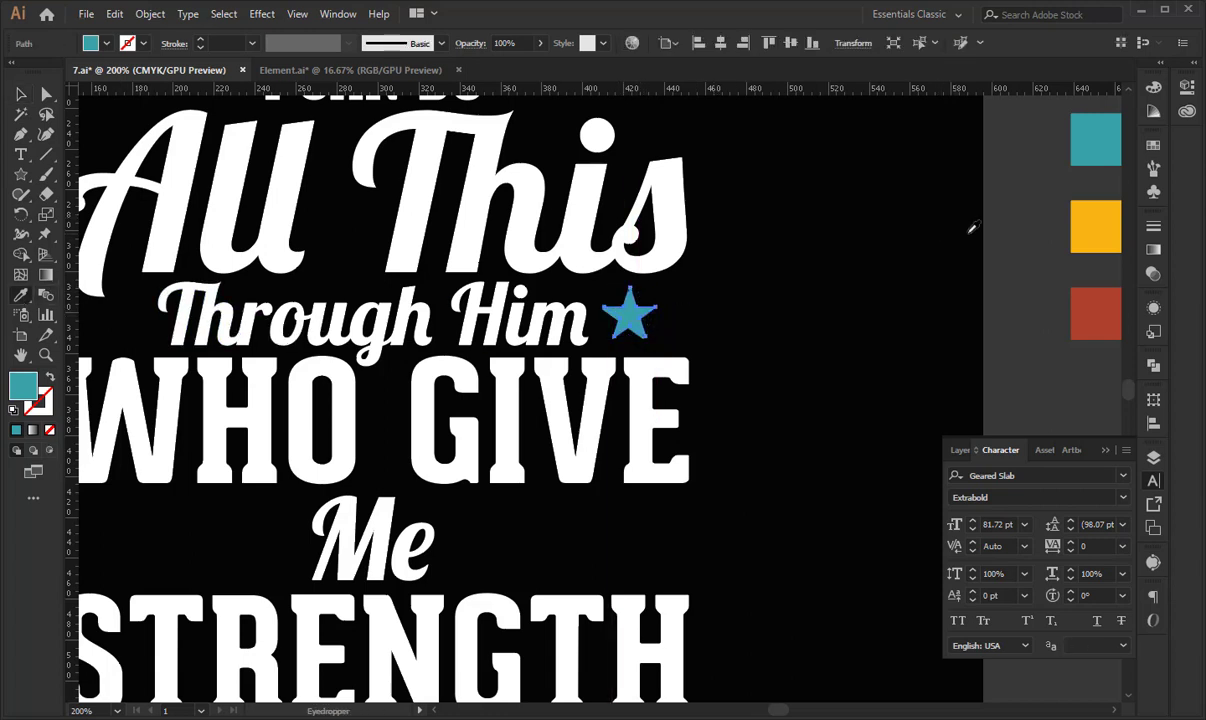
{"action": "left_click", "coordinate": [1091, 222]}
{"action": "key", "text": "v"}
{"action": "left_click", "coordinate": [686, 304]}
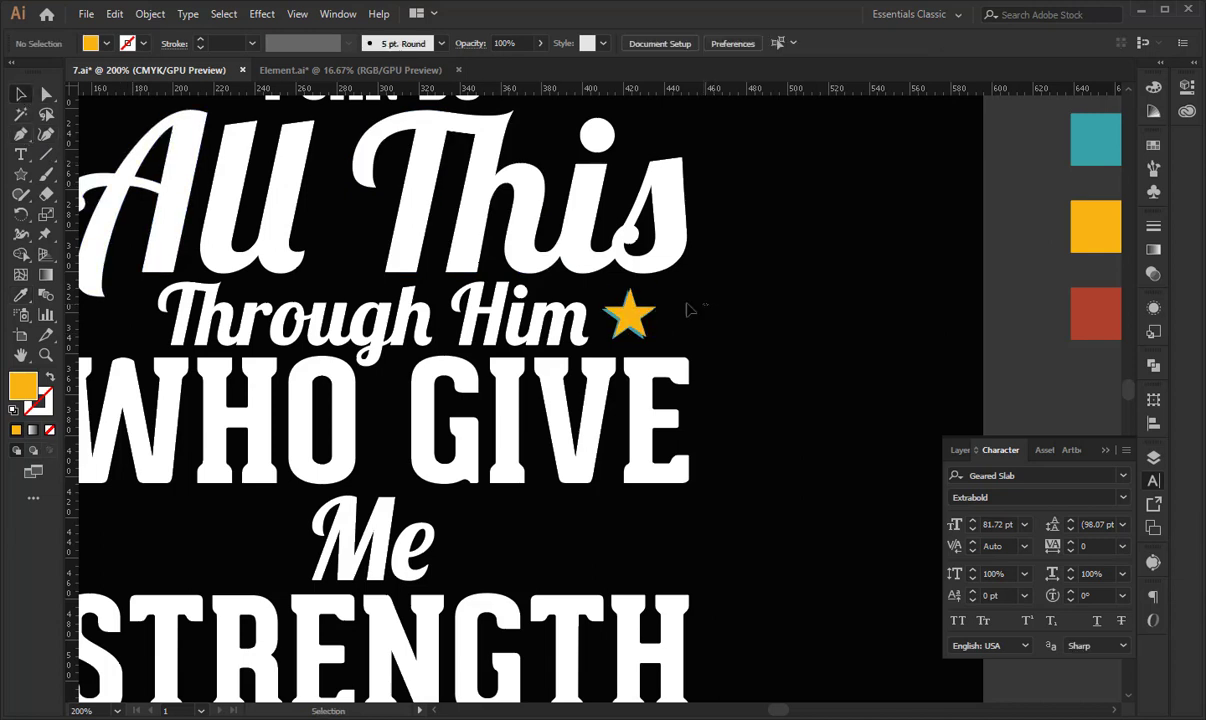
{"action": "left_click_drag", "start_coordinate": [624, 330], "coordinate": [618, 337]}
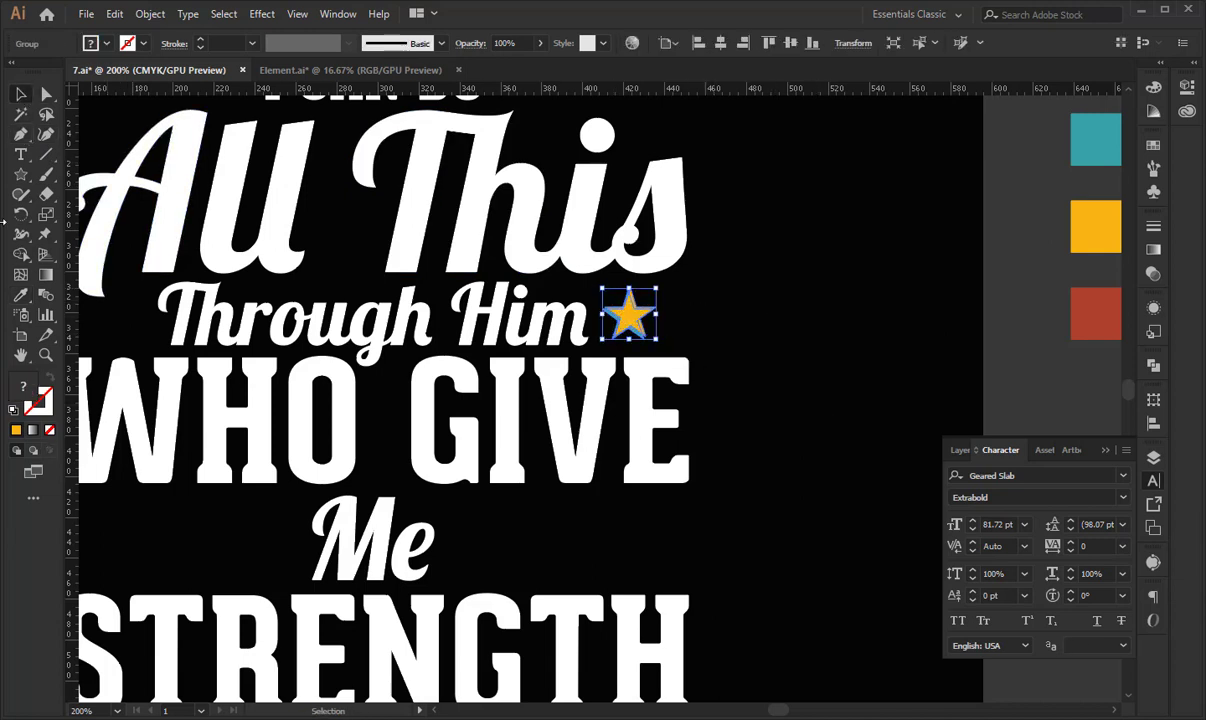
Draw a small yellow circle after the star, centre it vertically with the star and group them.
{"action": "left_click_drag", "start_coordinate": [21, 180], "coordinate": [110, 215]}
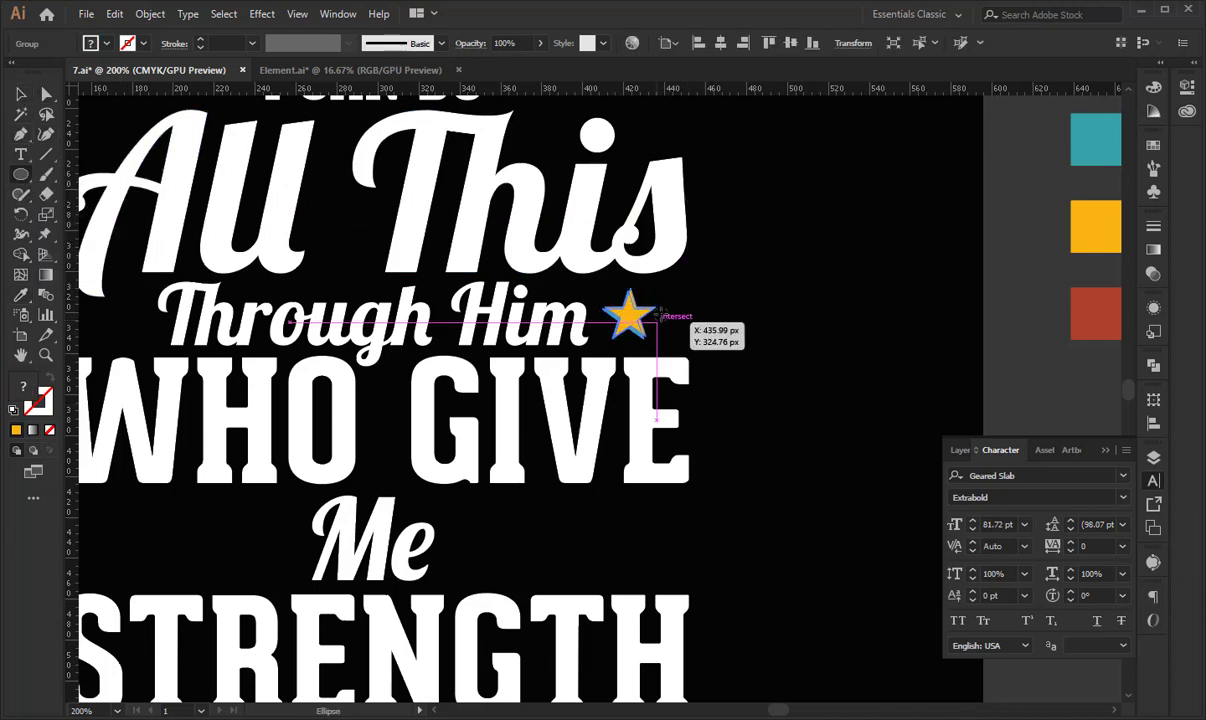
{"action": "left_click_drag", "start_coordinate": [678, 305], "coordinate": [620, 343]}
{"action": "key", "text": "v"}
{"action": "left_click", "coordinate": [737, 301]}
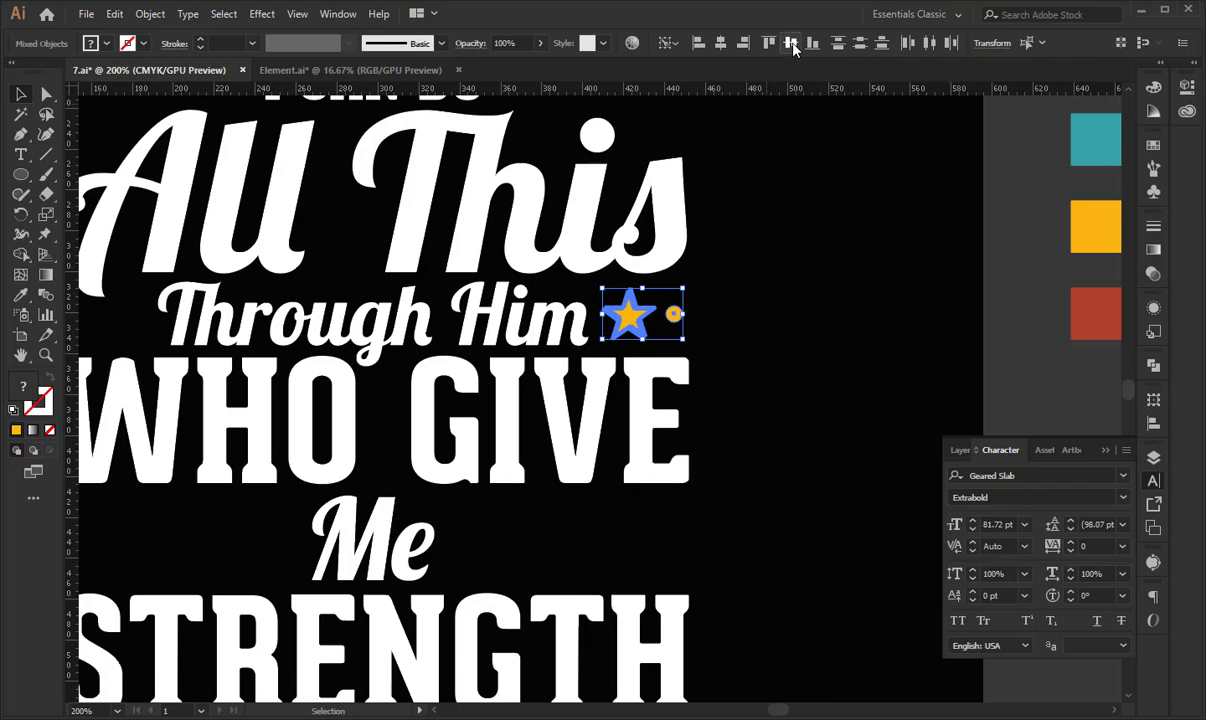
{"action": "key", "text": "ctrl+g"}
{"action": "key", "text": "a"}
{"action": "key", "text": "ctrl+minus"}
{"action": "key", "text": "ctrl+minus"}
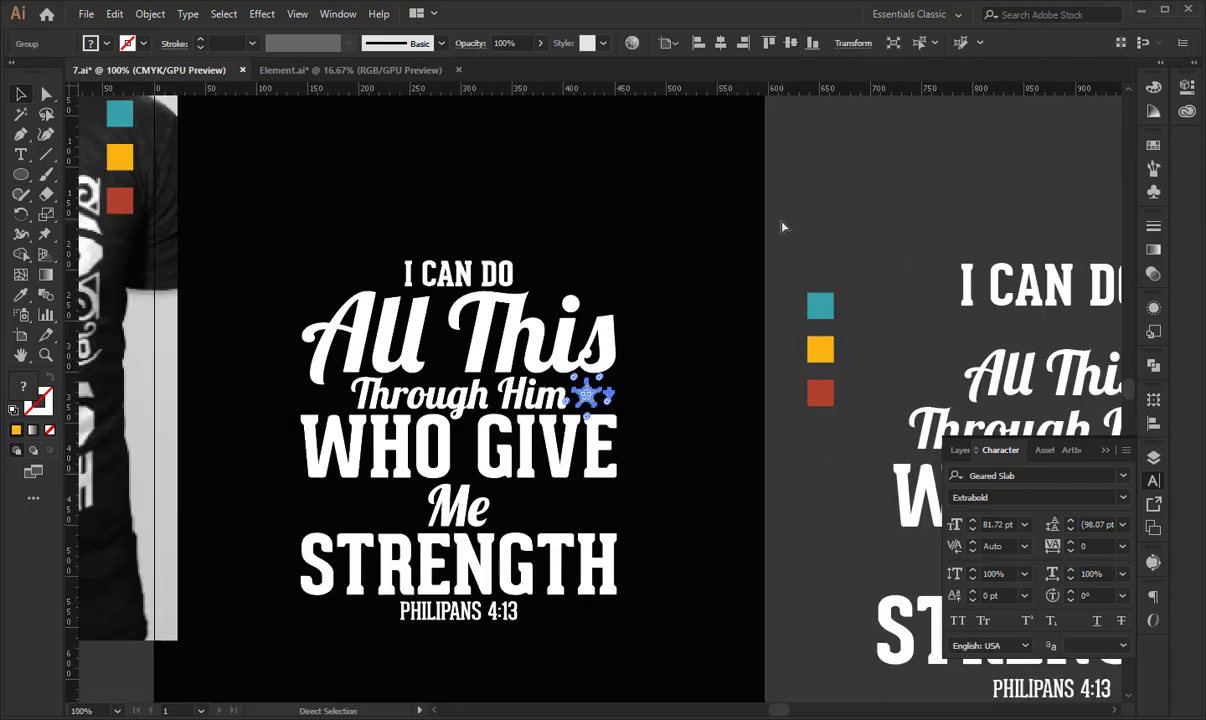
{"action": "key", "text": "v"}
{"action": "left_click", "coordinate": [680, 525]}
{"action": "left_click_drag", "start_coordinate": [678, 534], "coordinate": [688, 515]}
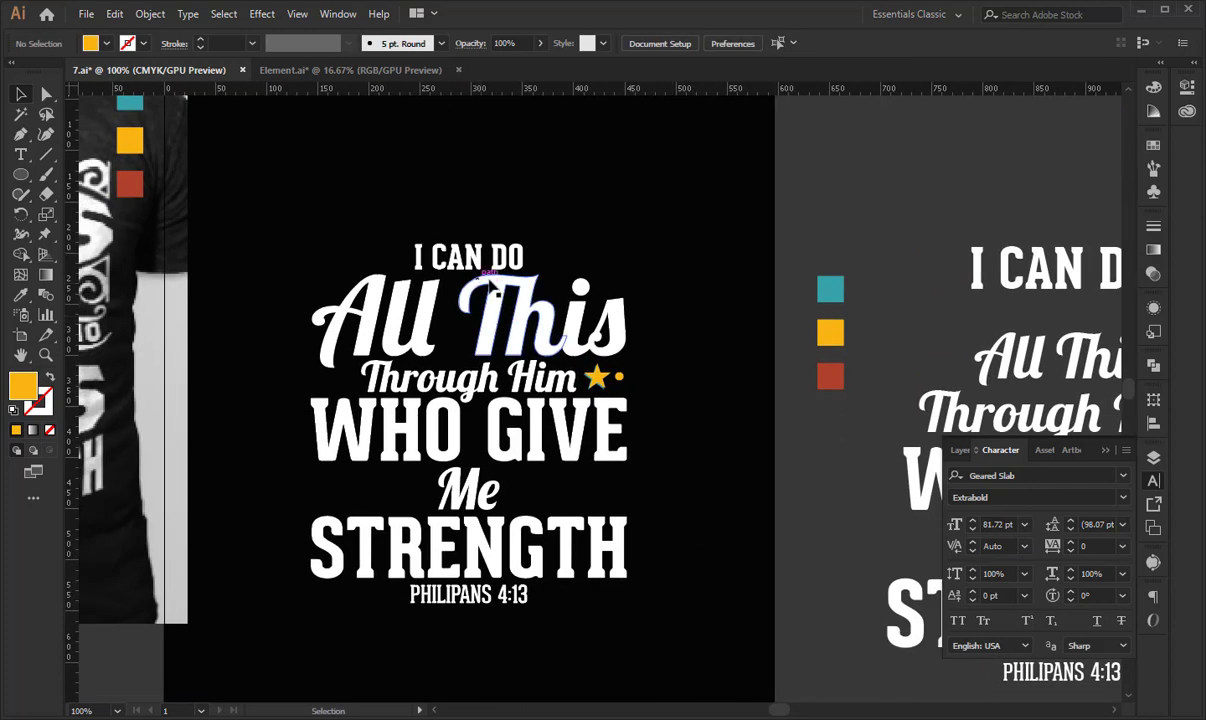
Enlarge the "I CAN DO" line slightly and fill it with the yellow swatch colour.
{"action": "left_click", "coordinate": [528, 258]}
{"action": "left_click_drag", "start_coordinate": [528, 258], "coordinate": [532, 258]}
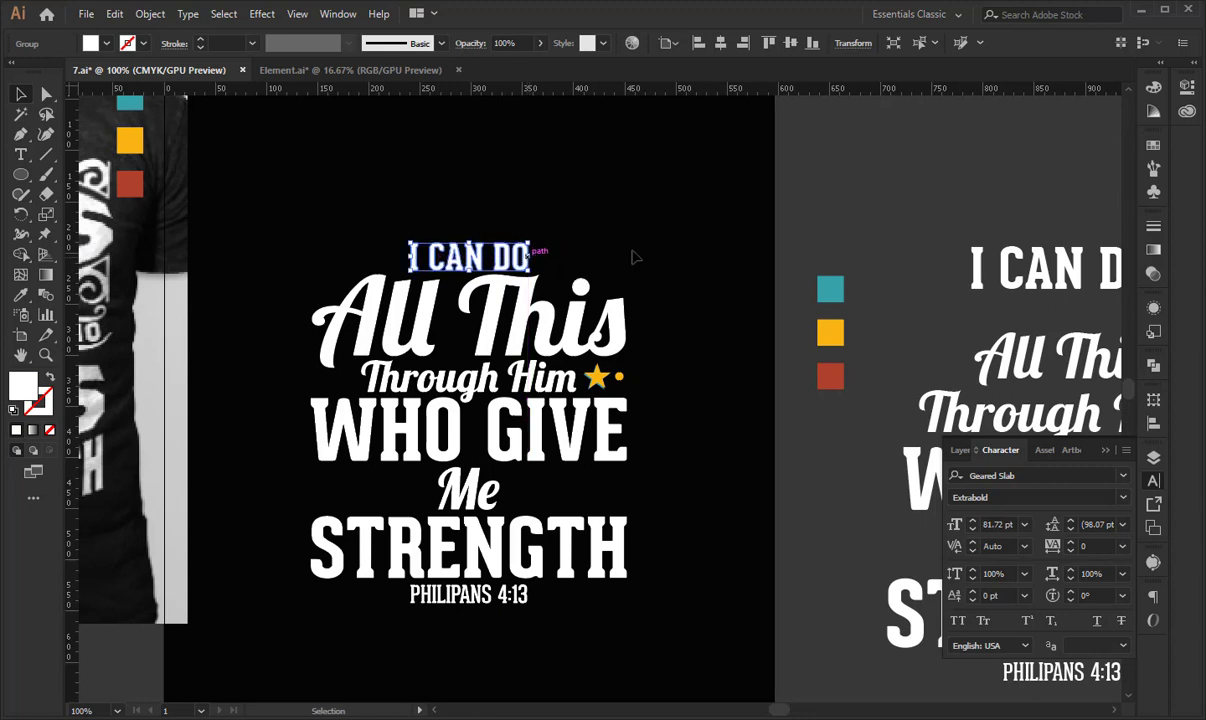
{"action": "left_click", "coordinate": [688, 232]}
{"action": "left_click", "coordinate": [435, 255]}
{"action": "left_click", "coordinate": [20, 294]}
{"action": "left_click", "coordinate": [830, 332]}
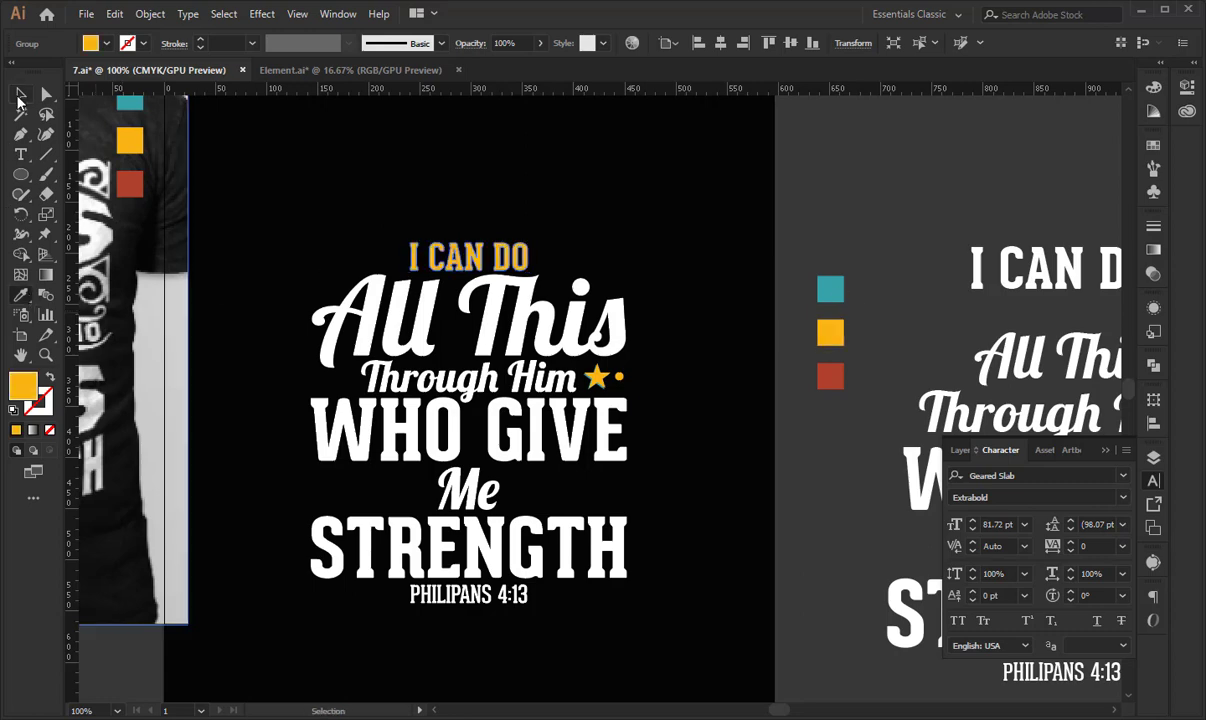
{"action": "left_click", "coordinate": [20, 94]}
{"action": "left_click", "coordinate": [476, 220]}
Fill the "All This" line with the teal swatch colour.
{"action": "left_click", "coordinate": [470, 295]}
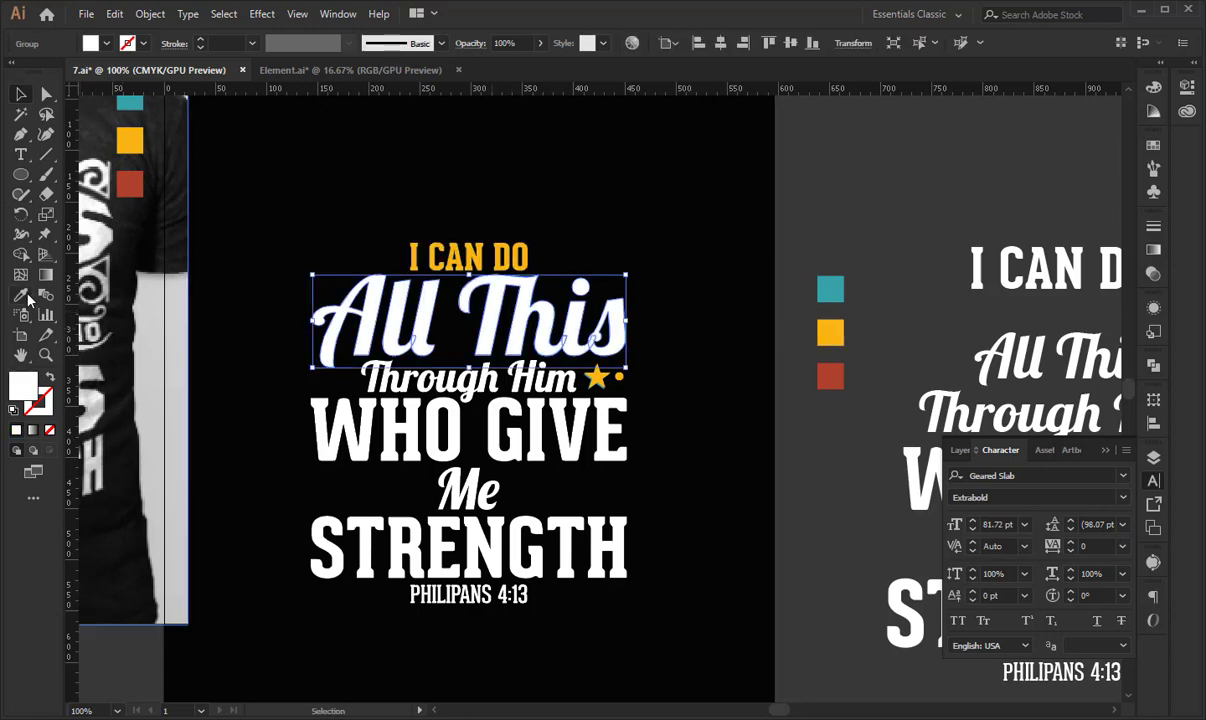
{"action": "left_click", "coordinate": [22, 295]}
{"action": "left_click", "coordinate": [832, 286]}
{"action": "left_click", "coordinate": [20, 94]}
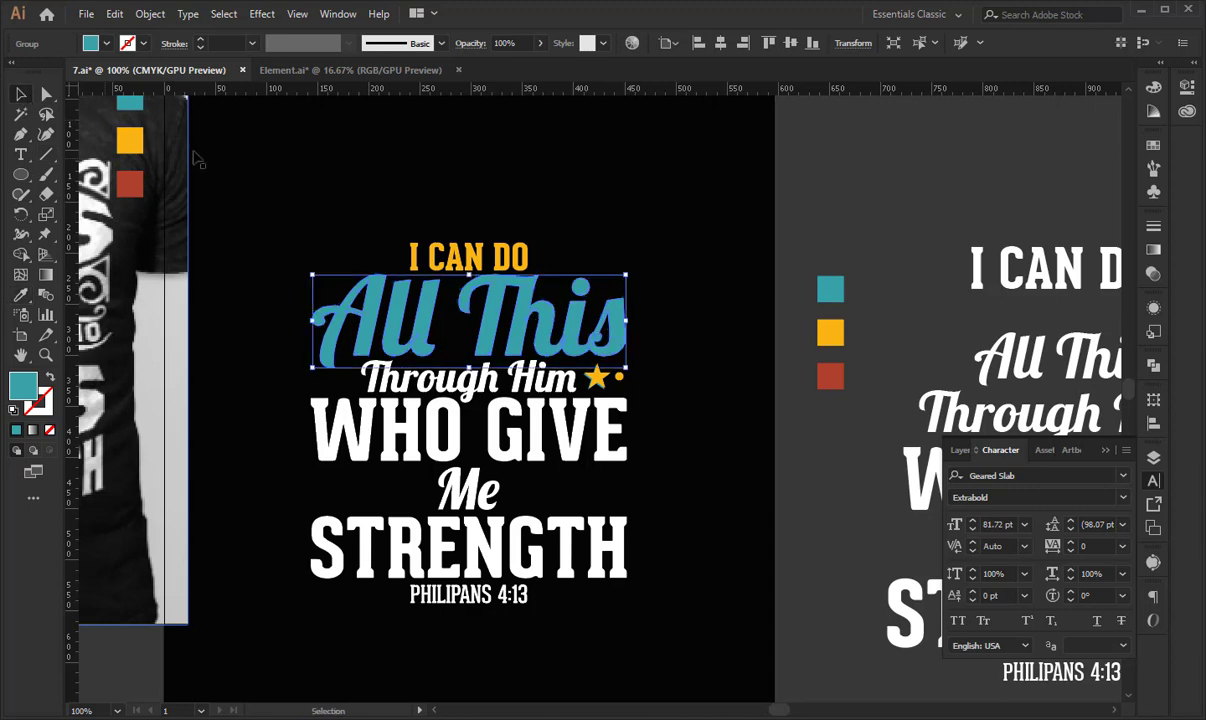
{"action": "left_click", "coordinate": [660, 405]}
Fill the "Through Him" line with the red swatch colour and brighten that red in the Color Picker.
{"action": "left_click", "coordinate": [555, 379]}
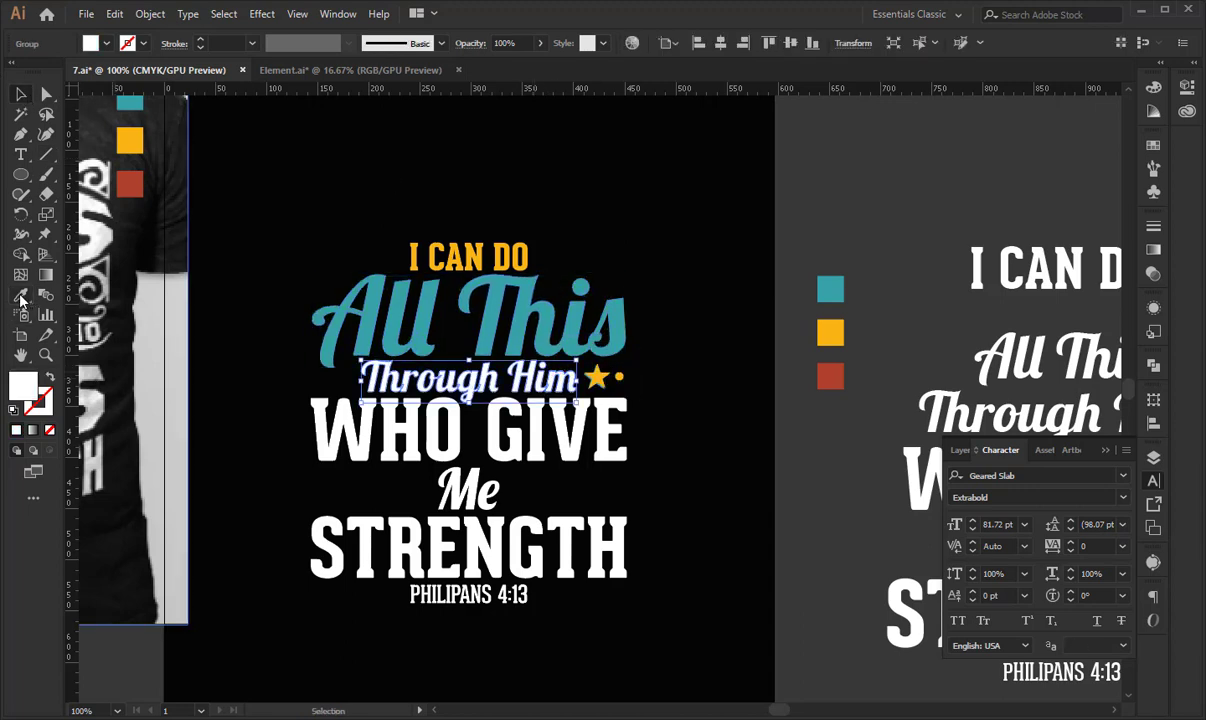
{"action": "left_click", "coordinate": [22, 296]}
{"action": "left_click", "coordinate": [826, 377]}
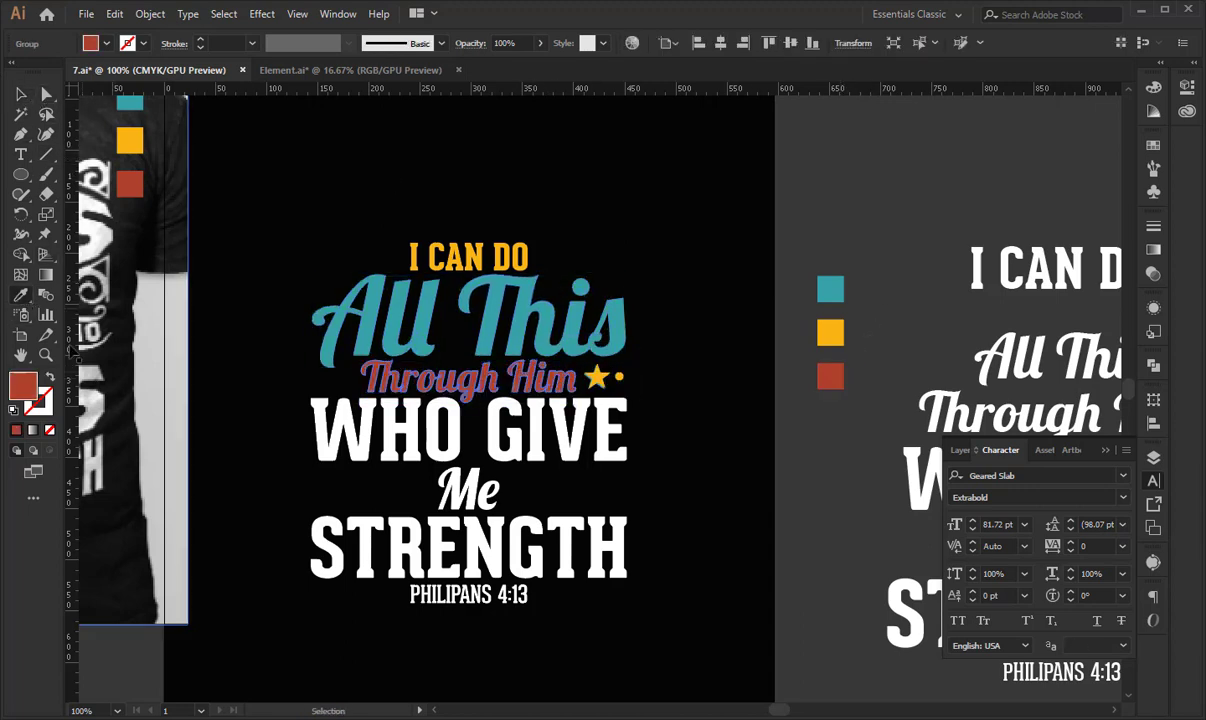
{"action": "double_click", "coordinate": [30, 385]}
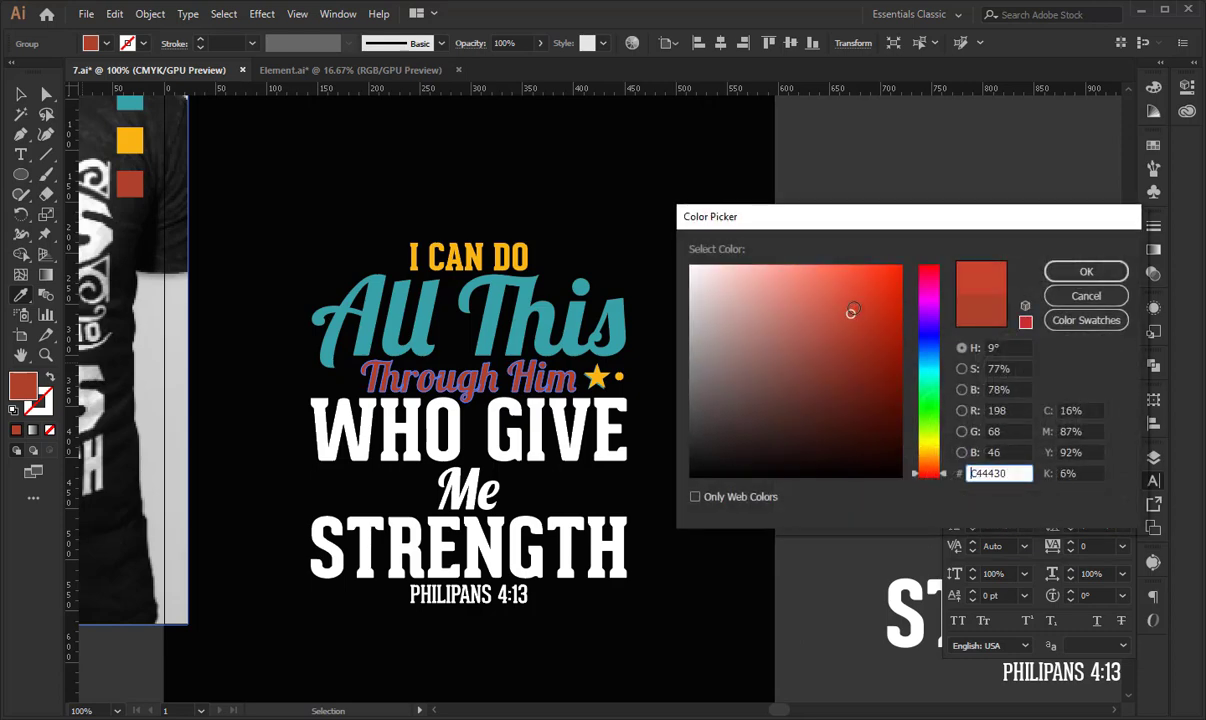
{"action": "left_click", "coordinate": [1086, 271]}
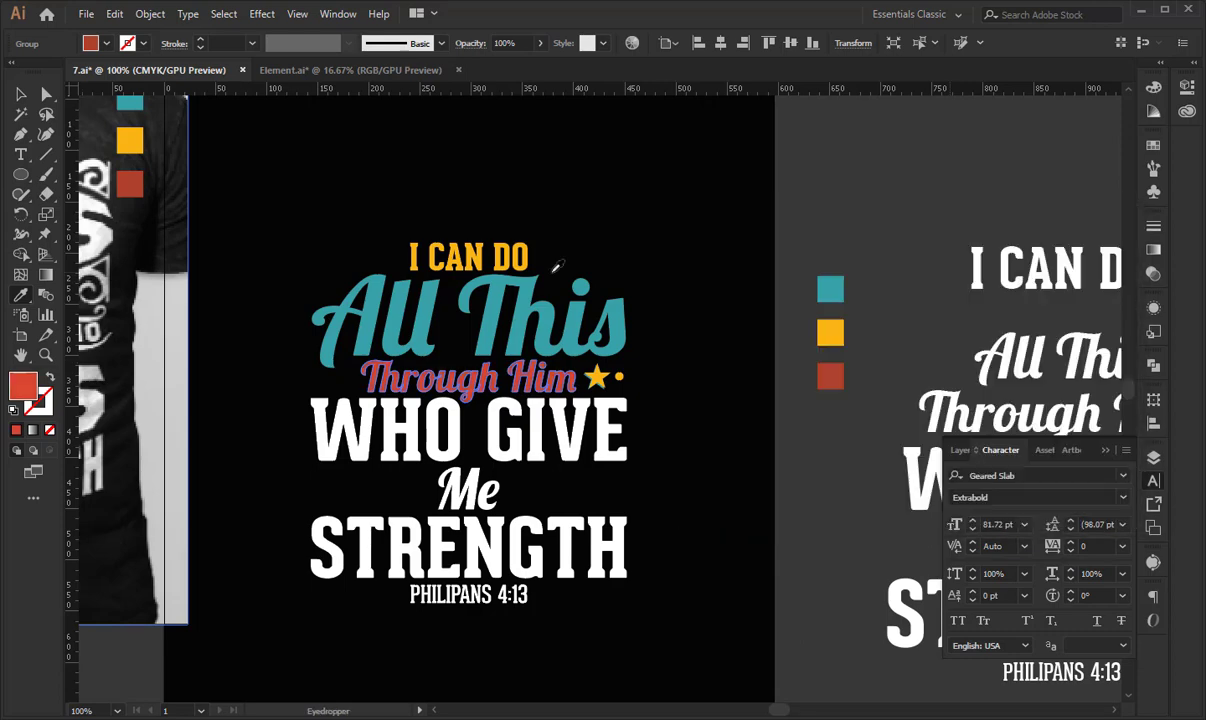
{"action": "left_click", "coordinate": [20, 94]}
{"action": "left_click", "coordinate": [600, 188]}
Recolour the red swatch square beside the artboard with the brighter red of the "Through Him" line.
{"action": "left_click", "coordinate": [831, 376]}
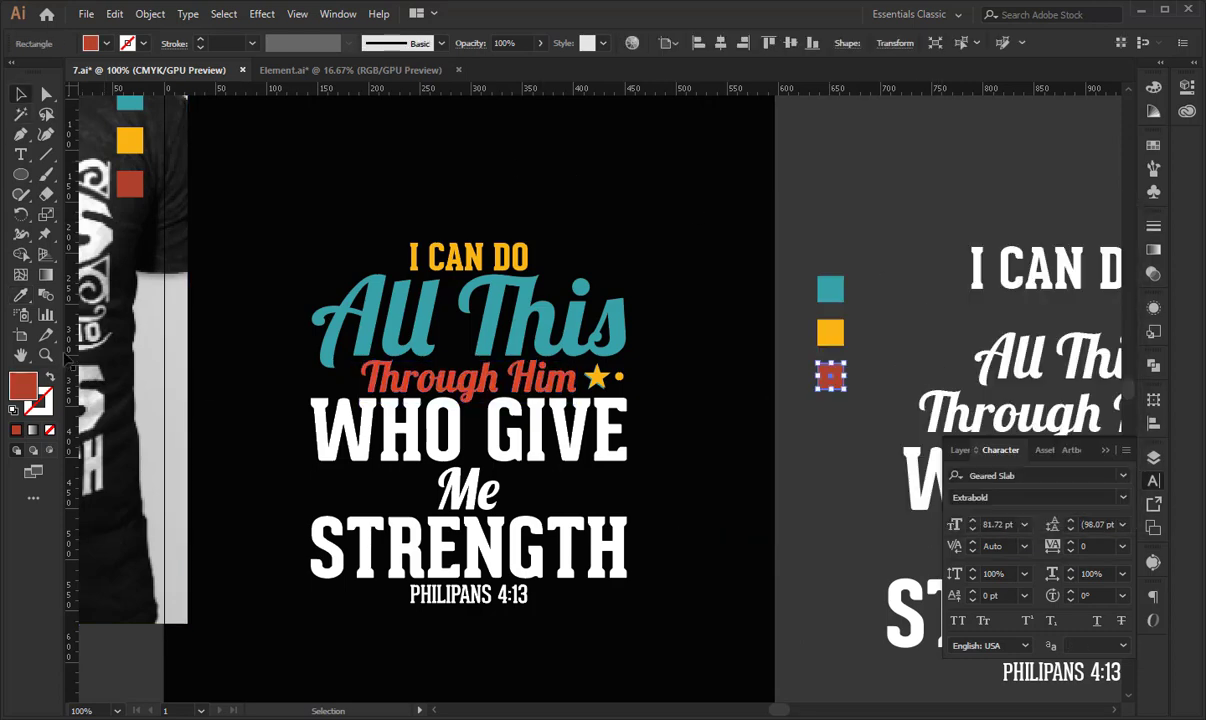
{"action": "key", "text": "i"}
{"action": "left_click", "coordinate": [20, 94]}
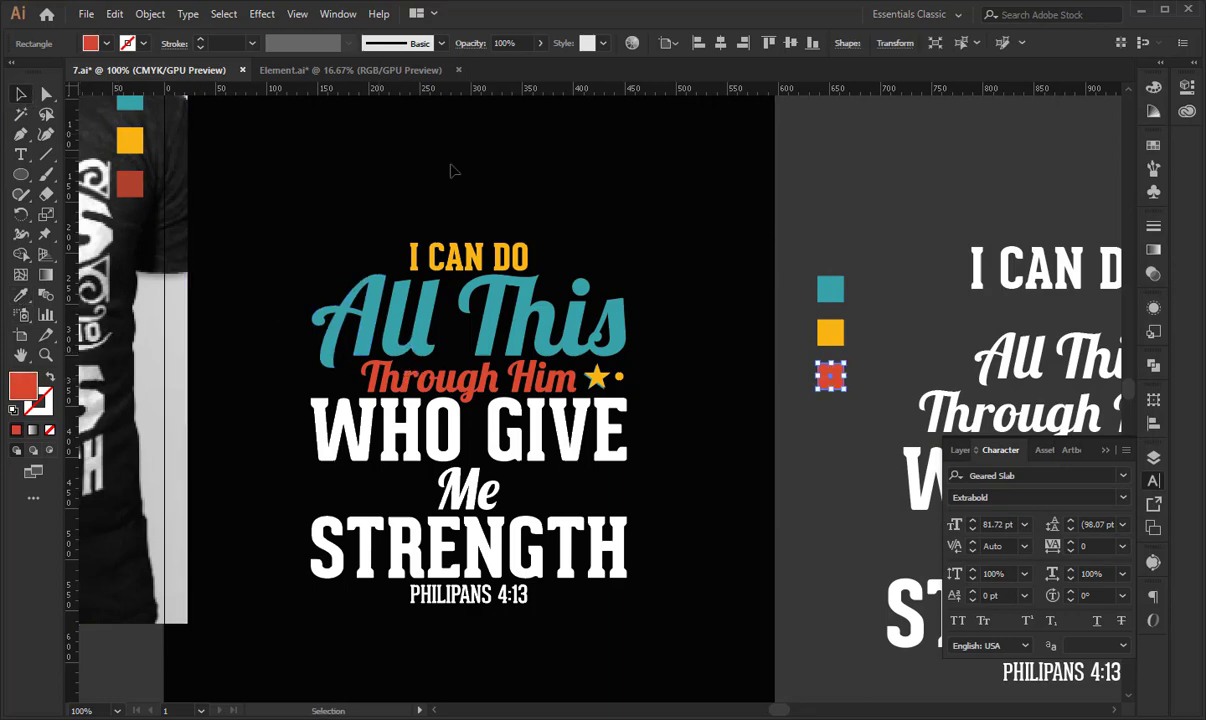
{"action": "left_click", "coordinate": [579, 202]}
Fill the "WHO GIVE" line with the yellow of the "I CAN DO" line.
{"action": "scroll", "coordinate": [579, 202], "scroll_direction": "down", "scroll_amount": 3}
{"action": "left_click", "coordinate": [597, 380]}
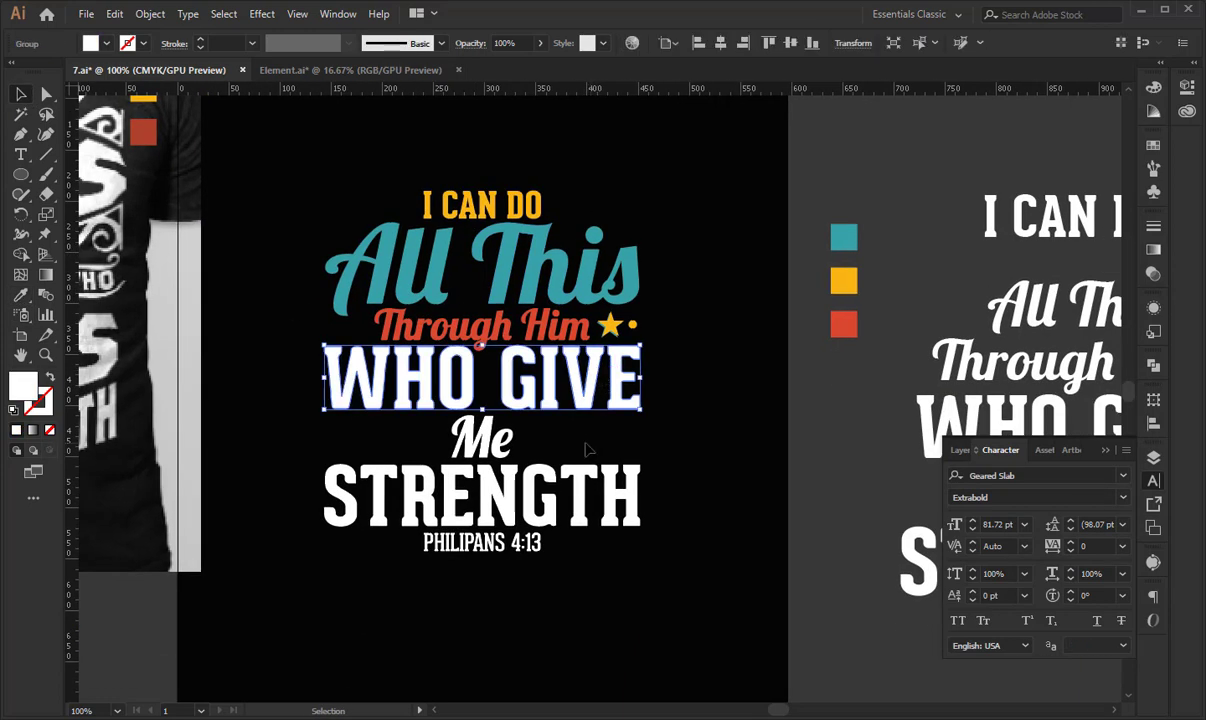
{"action": "left_click", "coordinate": [20, 295]}
{"action": "left_click", "coordinate": [440, 205]}
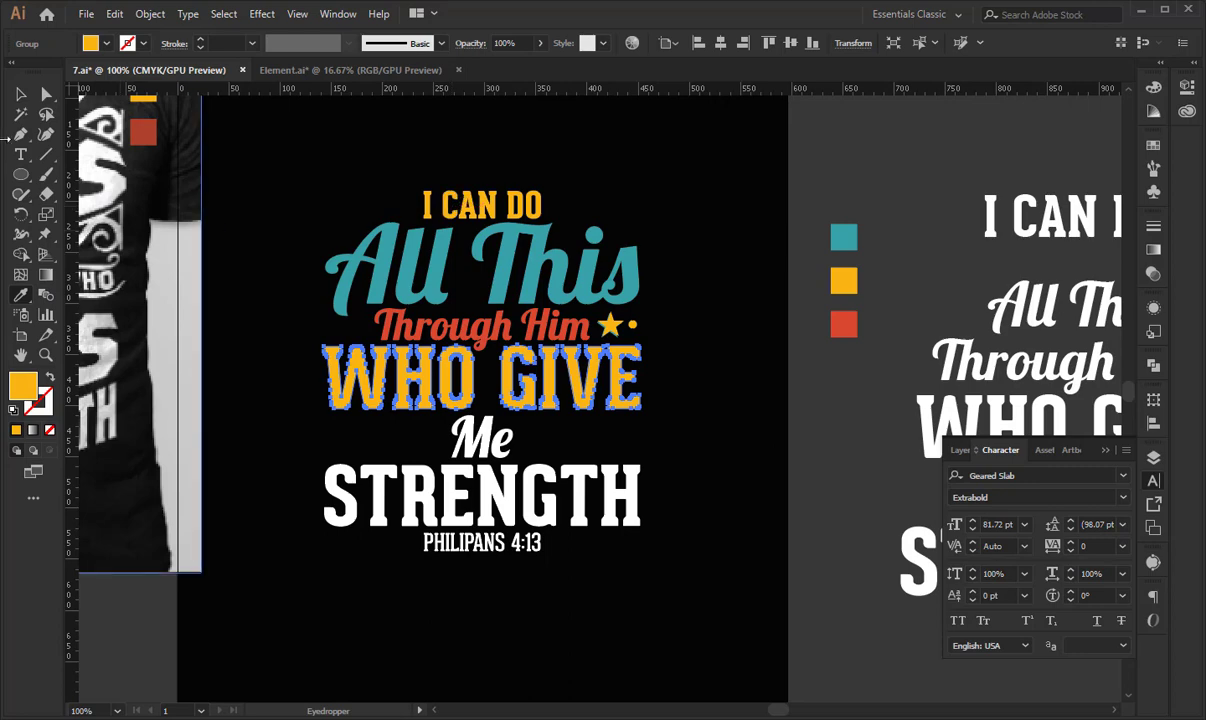
{"action": "left_click", "coordinate": [20, 94]}
{"action": "key", "text": "ctrl+shift+a"}
Fill the "STRENGTH" line with the red of the "Through Him" line.
{"action": "left_click", "coordinate": [500, 492]}
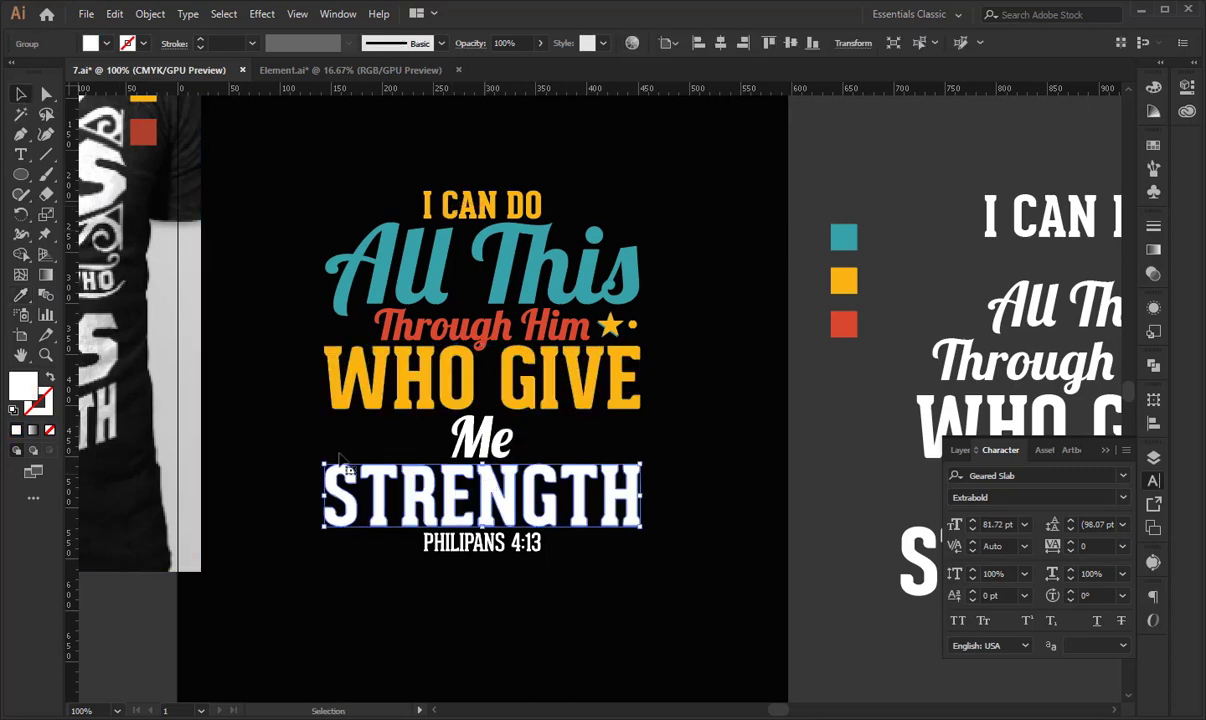
{"action": "left_click", "coordinate": [20, 295]}
{"action": "left_click", "coordinate": [395, 325]}
{"action": "left_click", "coordinate": [20, 94]}
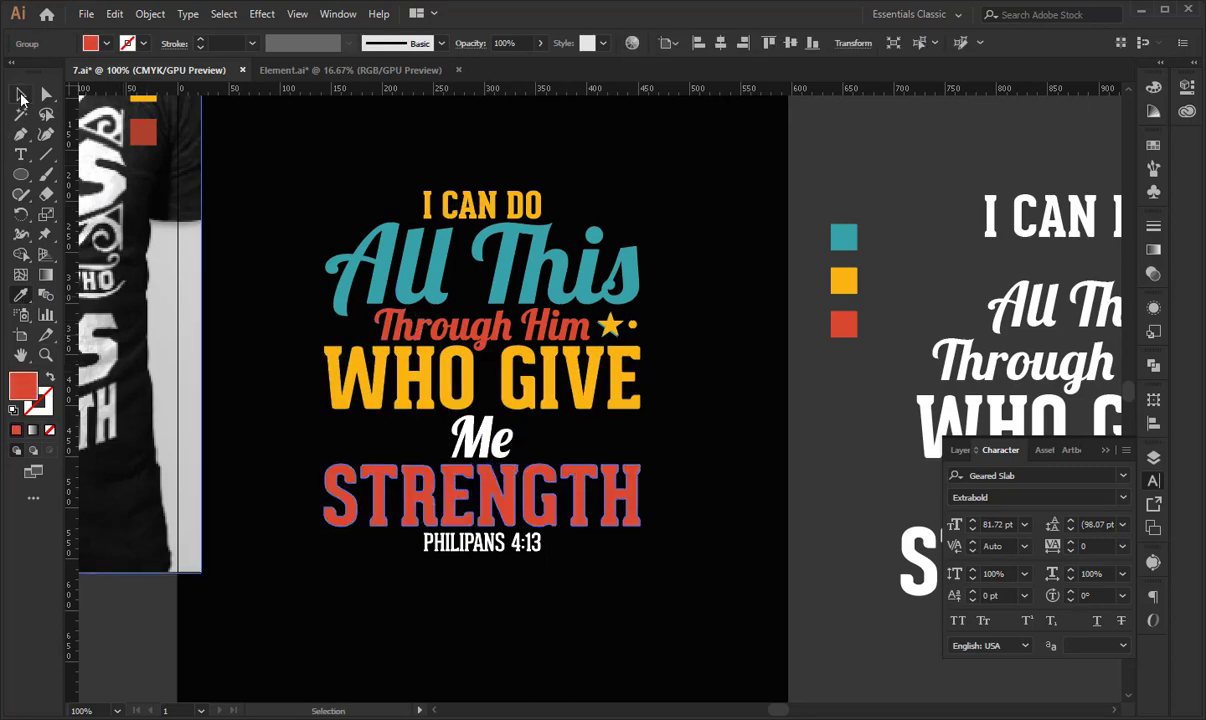
{"action": "key", "text": "ctrl+shift+a"}
Fill both "Me" and "PHILIPANS 4:13" with the teal of the "All This" line.
{"action": "left_click", "coordinate": [480, 437]}
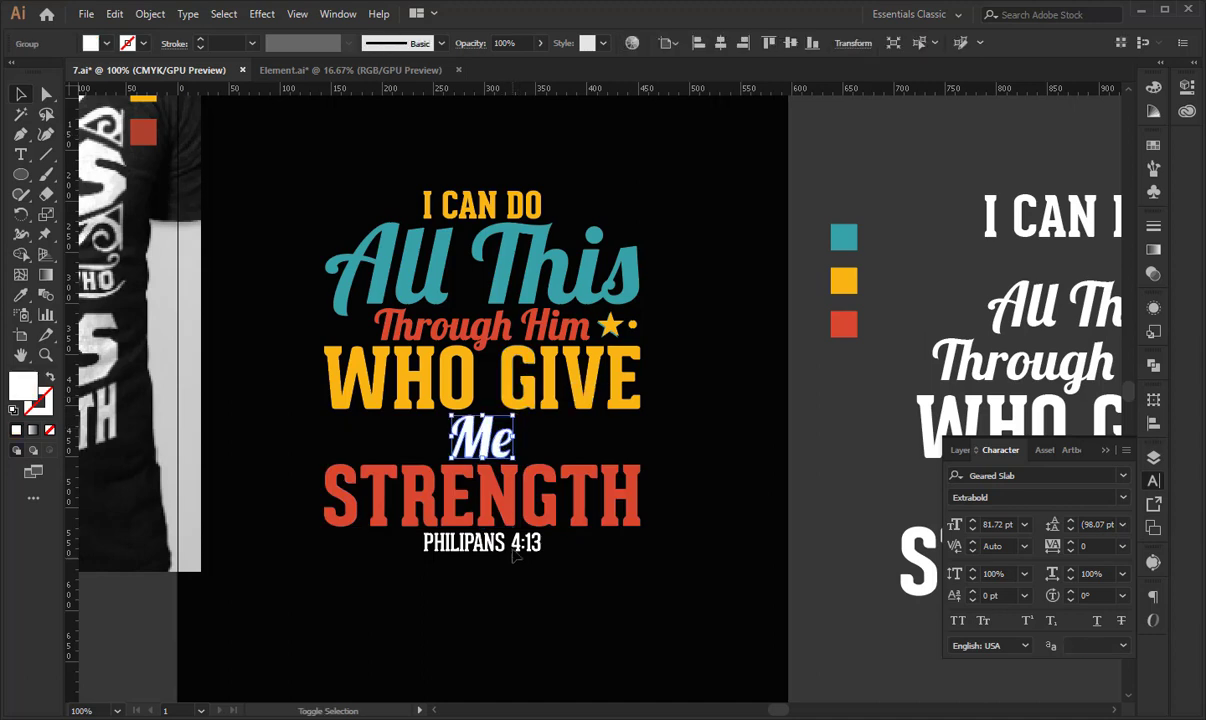
{"action": "left_click", "coordinate": [535, 543], "text": "shift"}
{"action": "left_click", "coordinate": [20, 295]}
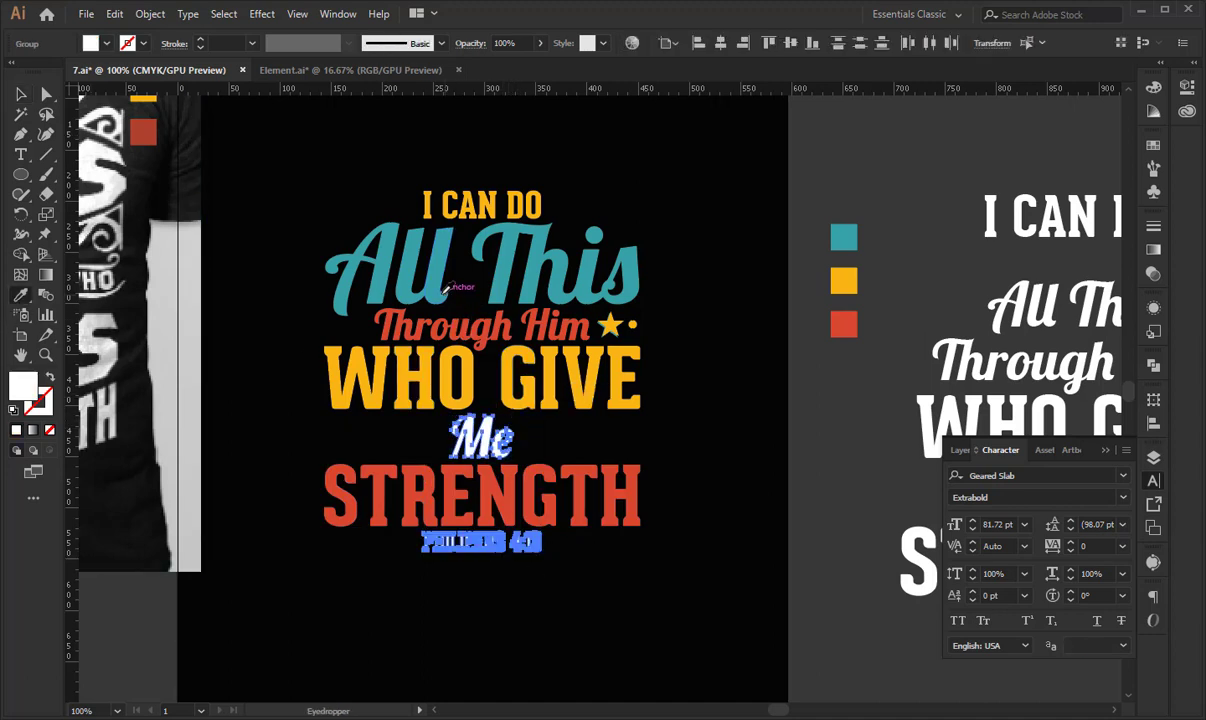
{"action": "left_click", "coordinate": [447, 288]}
{"action": "left_click", "coordinate": [20, 94]}
{"action": "key", "text": "ctrl+shift+a"}
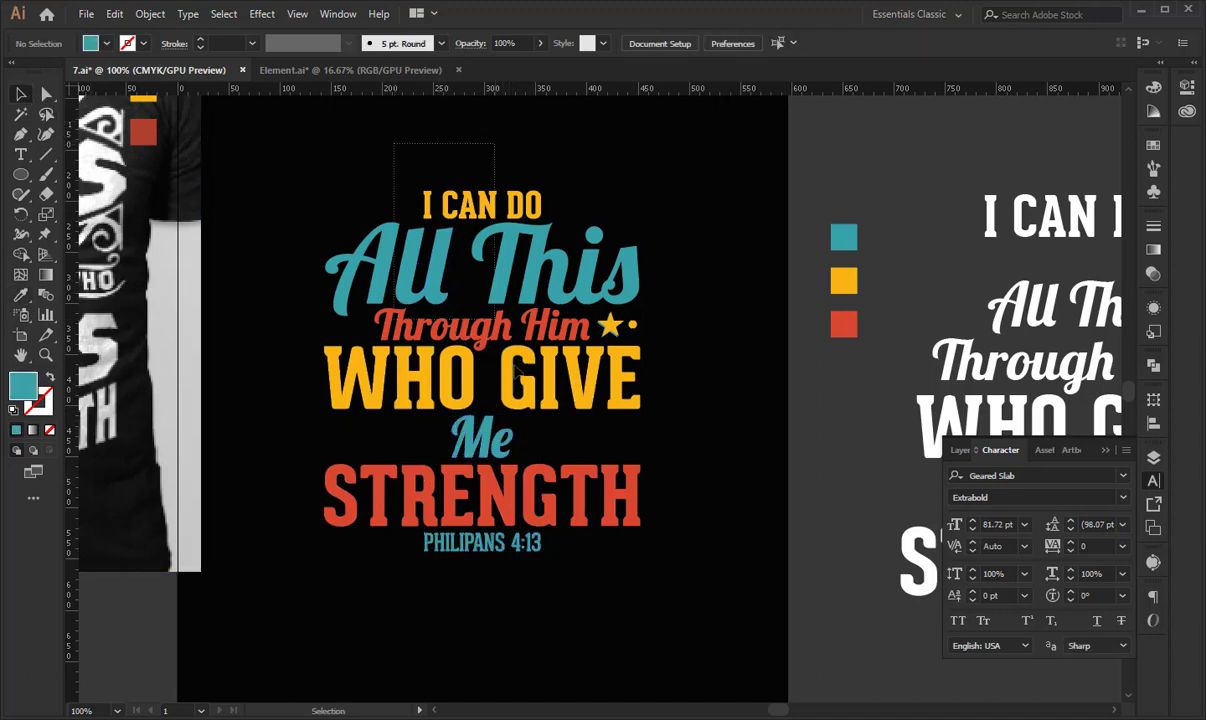
{"action": "key", "text": "ctrl+a"}
{"action": "key", "text": "ctrl+shift+a"}
Align the star-and-dot ornament to the right edge of the "WHO GIVE" line and enlarge it slightly.
{"action": "key", "text": "ctrl+plus"}
{"action": "key", "text": "ctrl+plus"}
{"action": "key", "text": "ctrl+plus"}
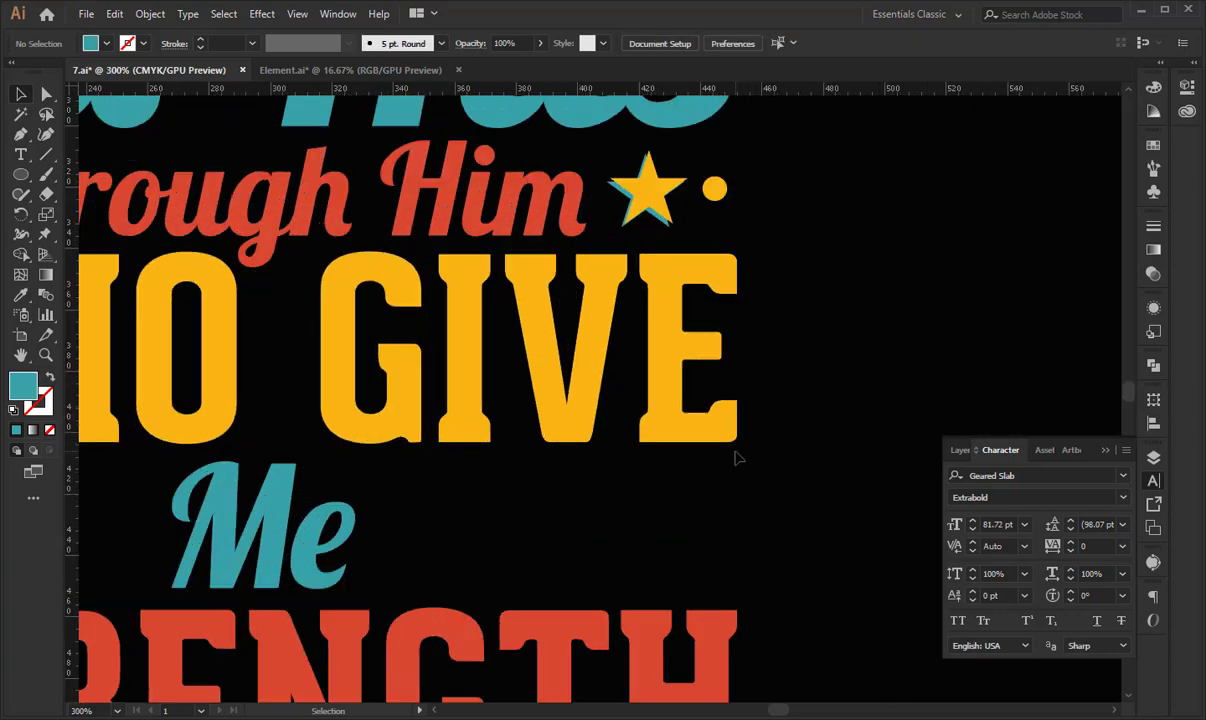
{"action": "left_click_drag", "start_coordinate": [666, 260], "coordinate": [771, 353]}
{"action": "left_click_drag", "start_coordinate": [649, 308], "coordinate": [722, 338]}
{"action": "left_click", "coordinate": [830, 325]}
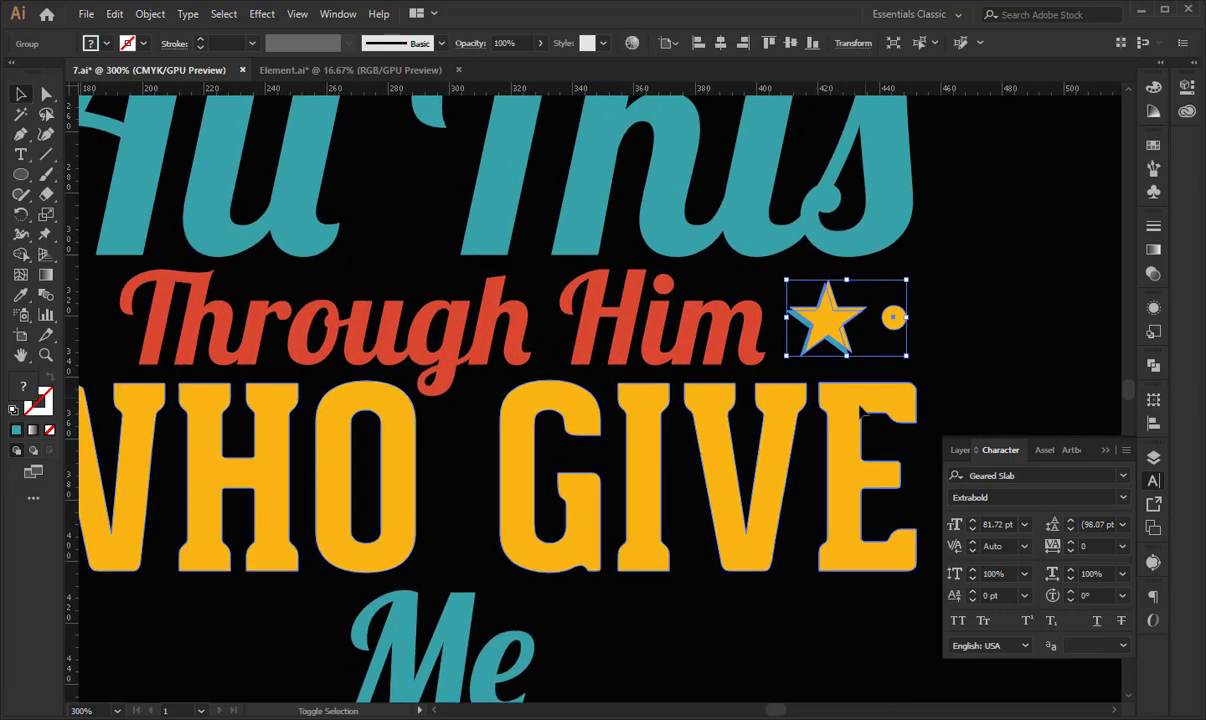
{"action": "left_click", "coordinate": [856, 420], "text": "shift"}
{"action": "left_click", "coordinate": [742, 43]}
{"action": "left_click", "coordinate": [859, 282]}
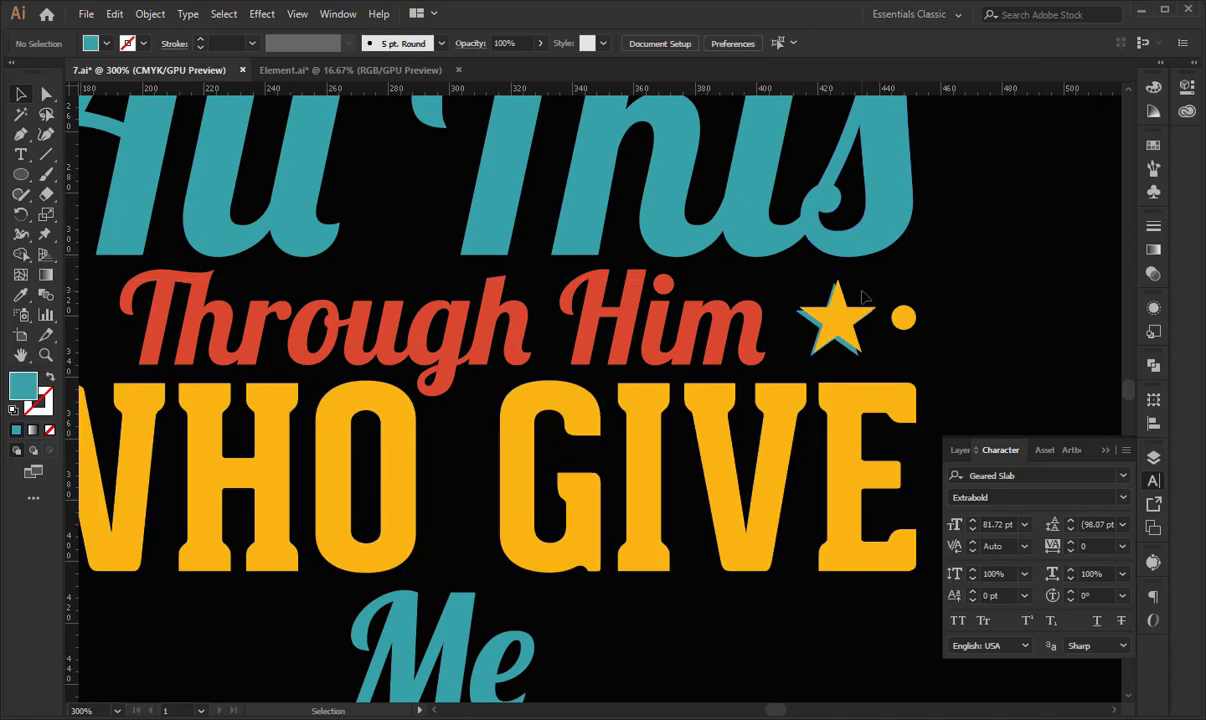
{"action": "left_click", "coordinate": [821, 318]}
{"action": "left_click_drag", "start_coordinate": [796, 320], "coordinate": [789, 318]}
Place a mirrored copy of the star-and-dot ornament left of "Through Him", aligned with the left edge of "WHO GIVE".
{"action": "right_click", "coordinate": [843, 321]}
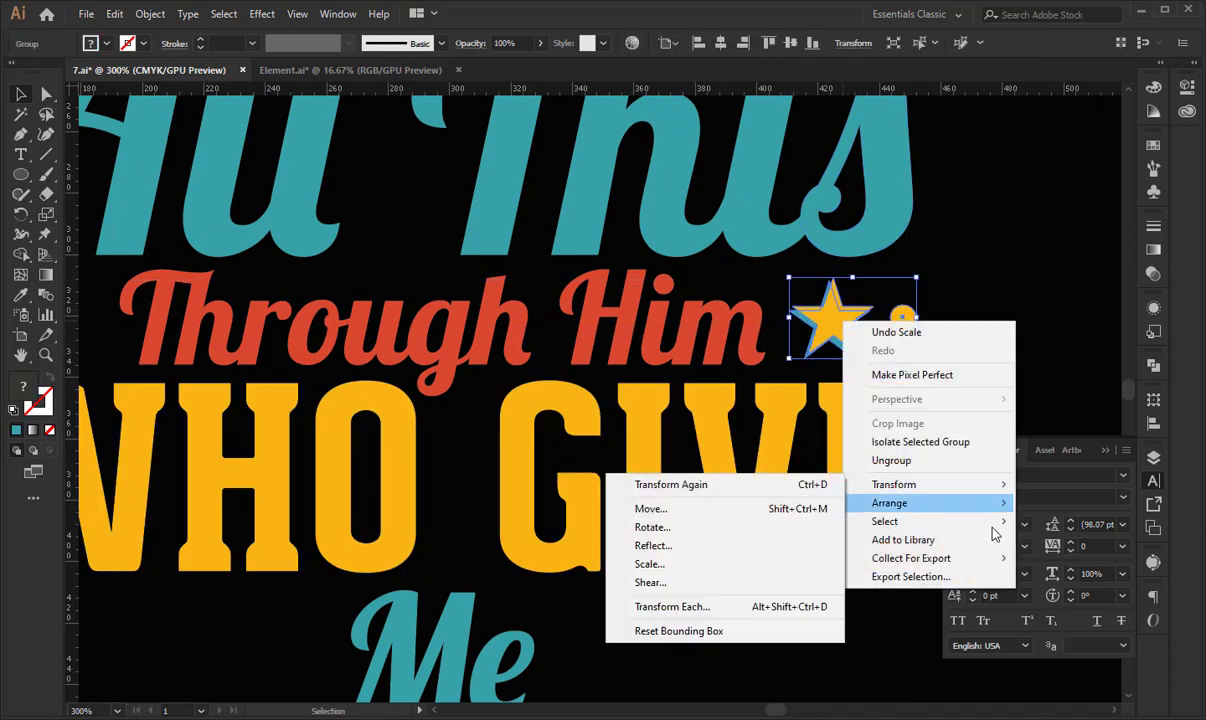
{"action": "left_click", "coordinate": [785, 546]}
{"action": "left_click", "coordinate": [531, 484]}
{"action": "left_click", "coordinate": [390, 420], "text": "shift"}
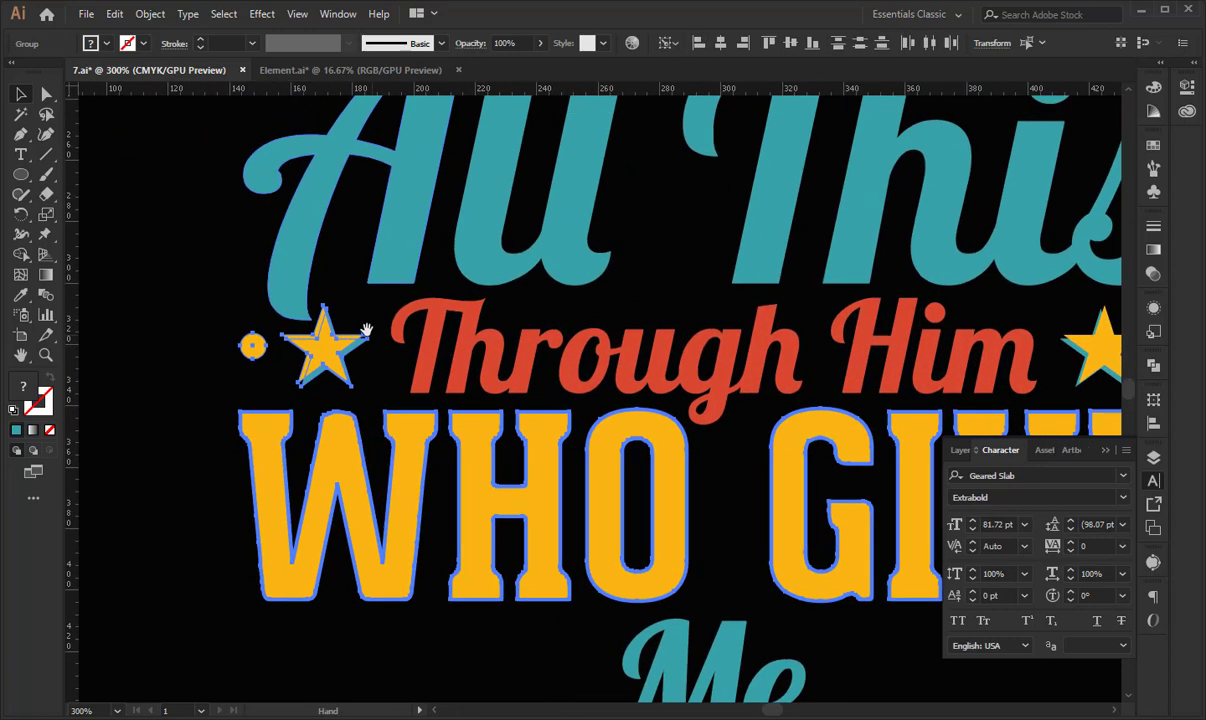
{"action": "left_click", "coordinate": [366, 293]}
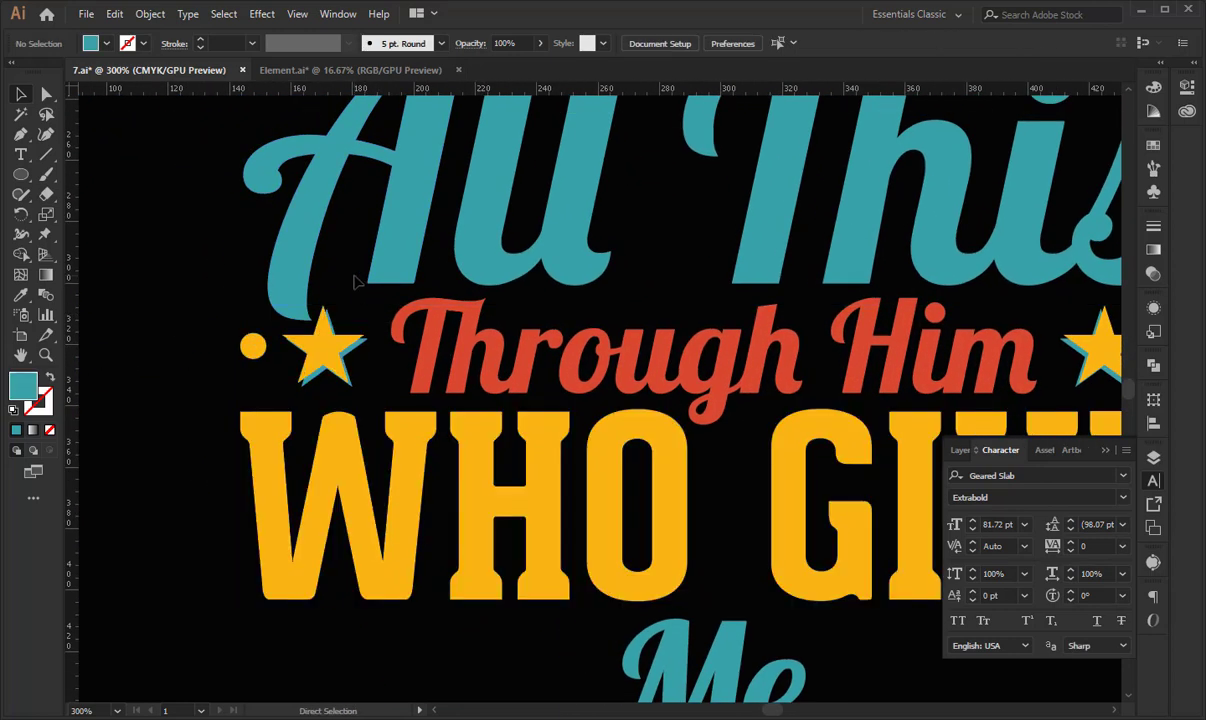
{"action": "key", "text": "ctrl+minus"}
Draw a thin, flat teal ellipse above the lettering and duplicate it into an evenly spaced horizontal row of three.
{"action": "left_click_drag", "start_coordinate": [649, 448], "coordinate": [561, 615]}
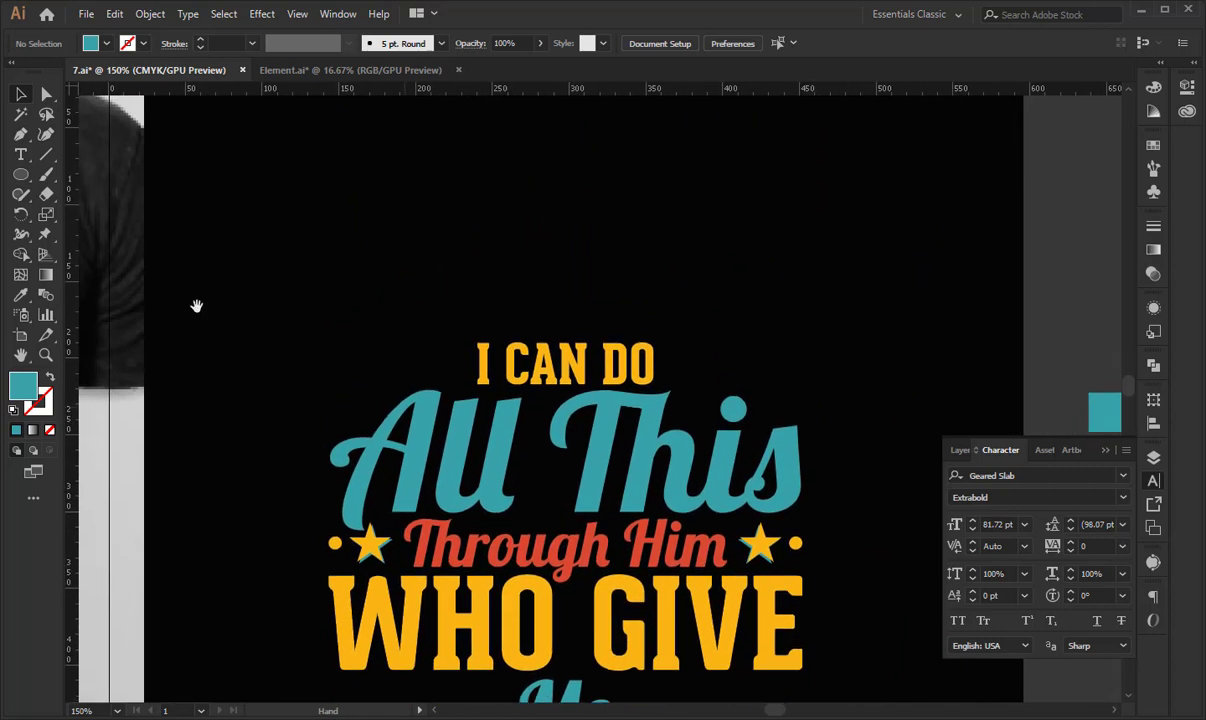
{"action": "left_click", "coordinate": [23, 176]}
{"action": "left_click_drag", "start_coordinate": [414, 178], "coordinate": [486, 186]}
{"action": "left_click", "coordinate": [20, 94]}
{"action": "left_click", "coordinate": [515, 168]}
{"action": "key", "text": "ctrl+d"}
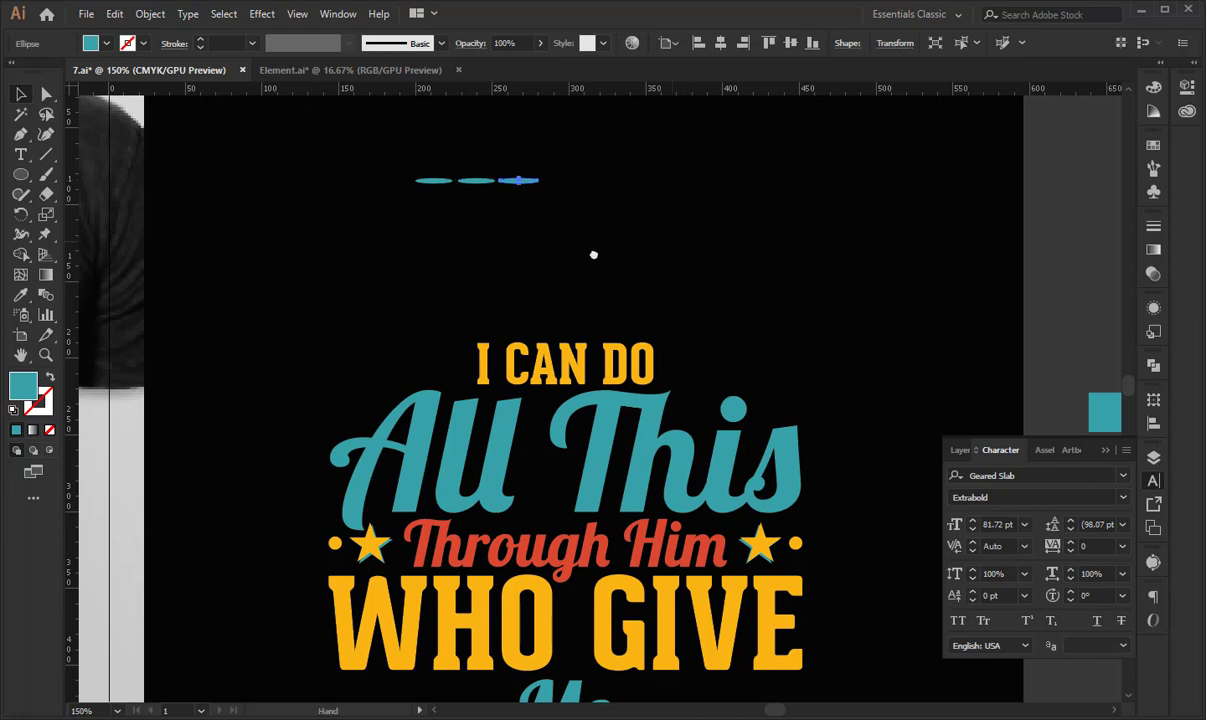
Colour the middle ellipse with the yellow swatch and the right ellipse with the red swatch.
{"action": "scroll", "coordinate": [592, 256], "scroll_direction": "right", "scroll_amount": 5}
{"action": "left_click", "coordinate": [328, 234]}
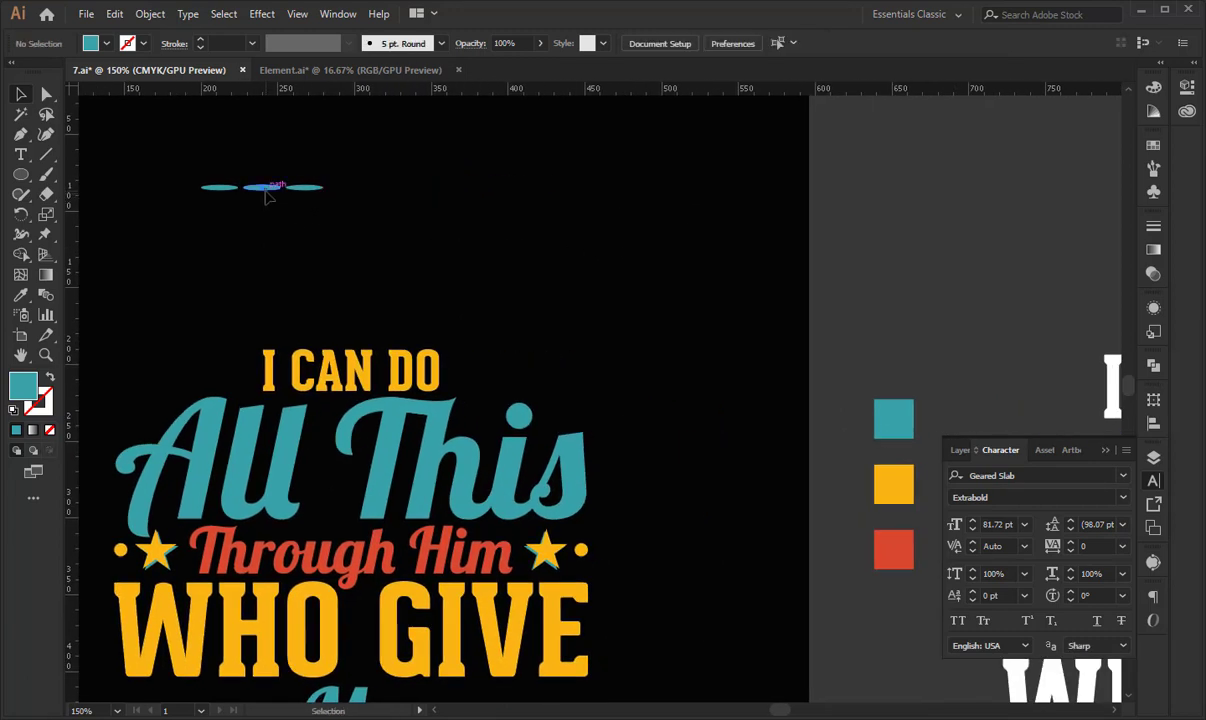
{"action": "left_click", "coordinate": [265, 187]}
{"action": "key", "text": "i"}
{"action": "left_click", "coordinate": [890, 481]}
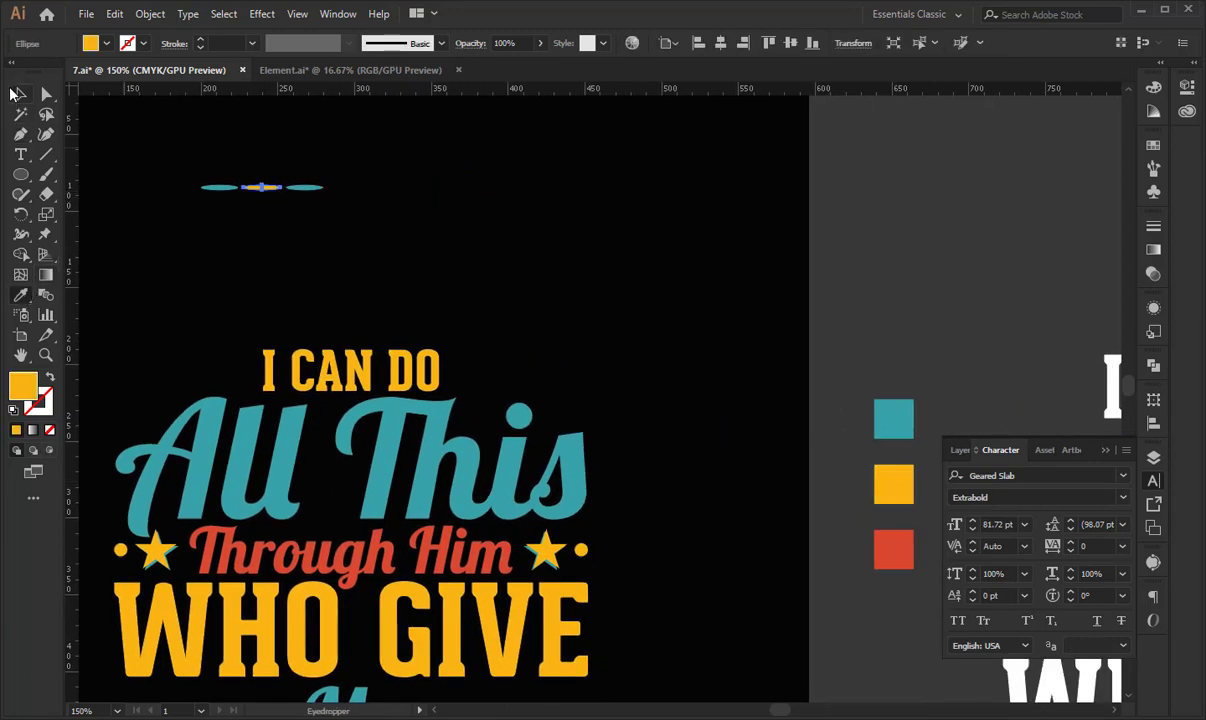
{"action": "left_click", "coordinate": [20, 94]}
{"action": "left_click_drag", "start_coordinate": [338, 176], "coordinate": [298, 214]}
{"action": "key", "text": "i"}
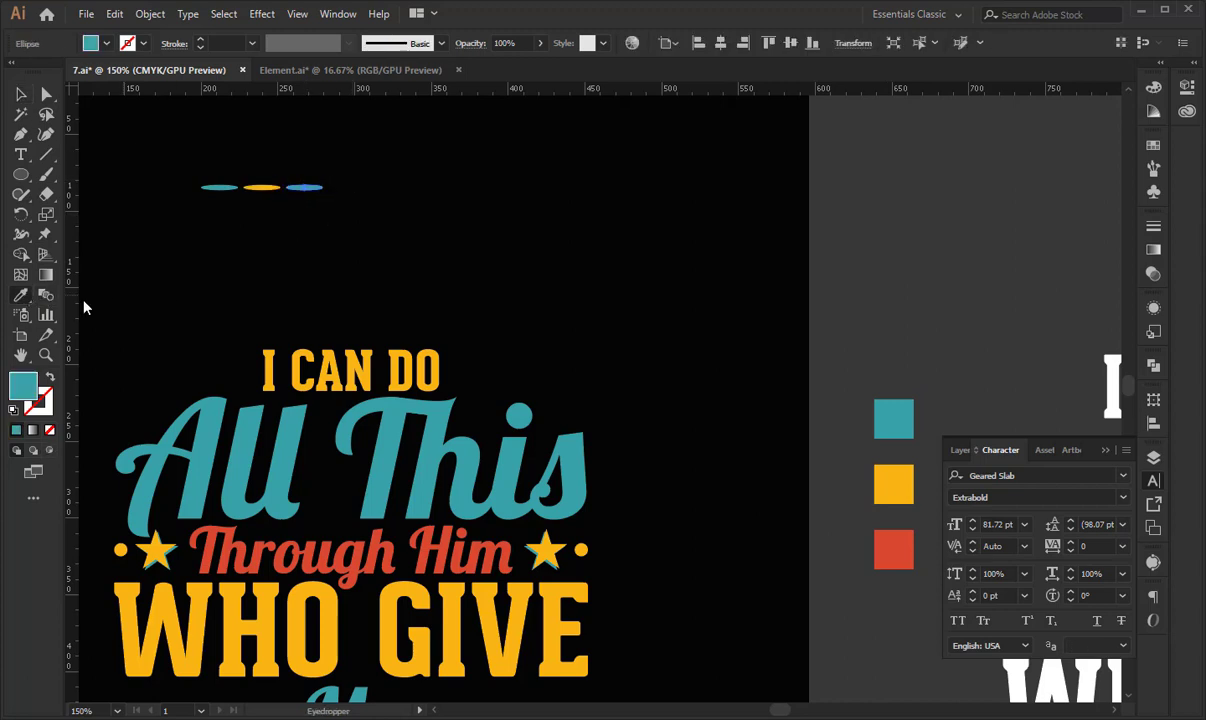
{"action": "left_click", "coordinate": [906, 537]}
{"action": "left_click", "coordinate": [22, 95]}
{"action": "left_click", "coordinate": [202, 154]}
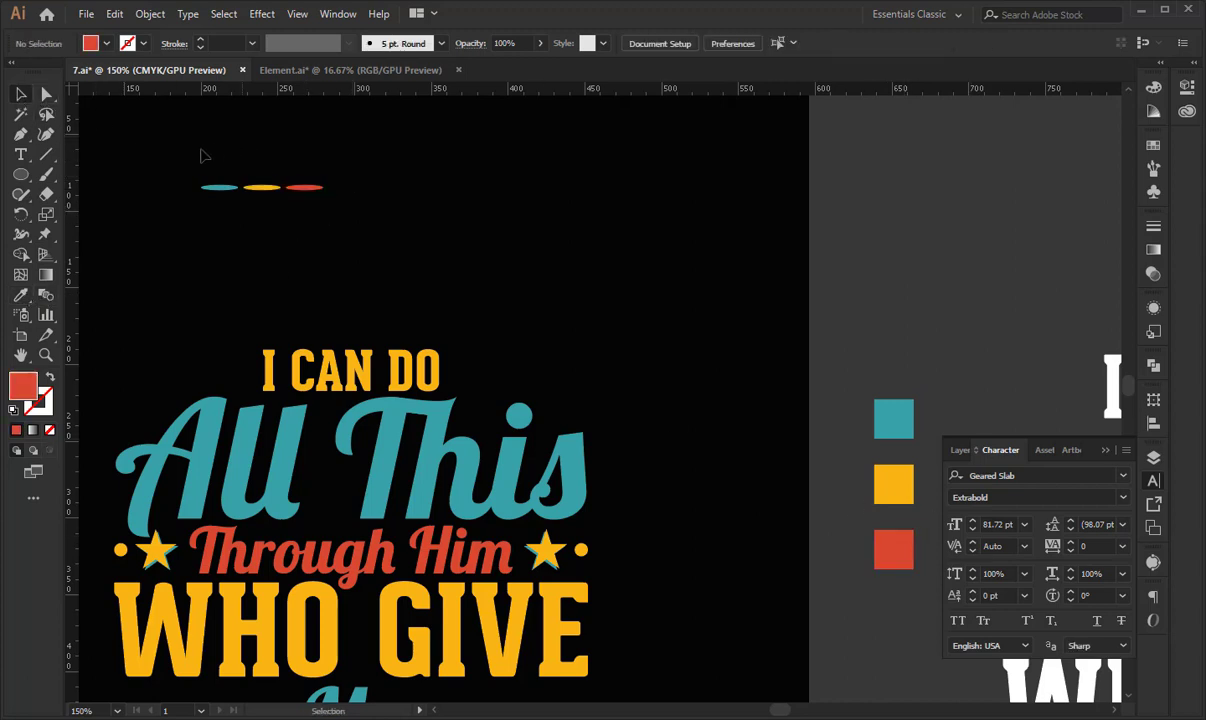
Group the three coloured ellipses and turn them into a new Art Brush set to Stretch to Fit Stroke Length.
{"action": "left_click_drag", "start_coordinate": [202, 154], "coordinate": [347, 203]}
{"action": "key", "text": "ctrl+g"}
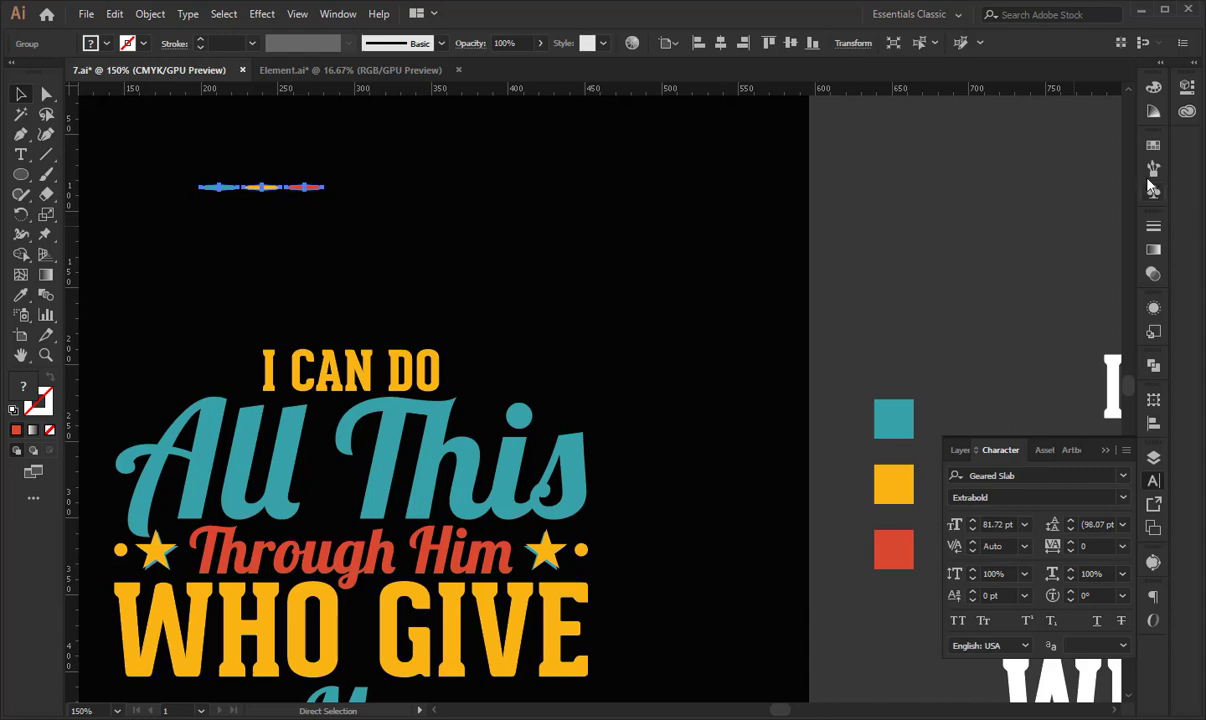
{"action": "key", "text": "F5"}
{"action": "left_click", "coordinate": [1085, 236]}
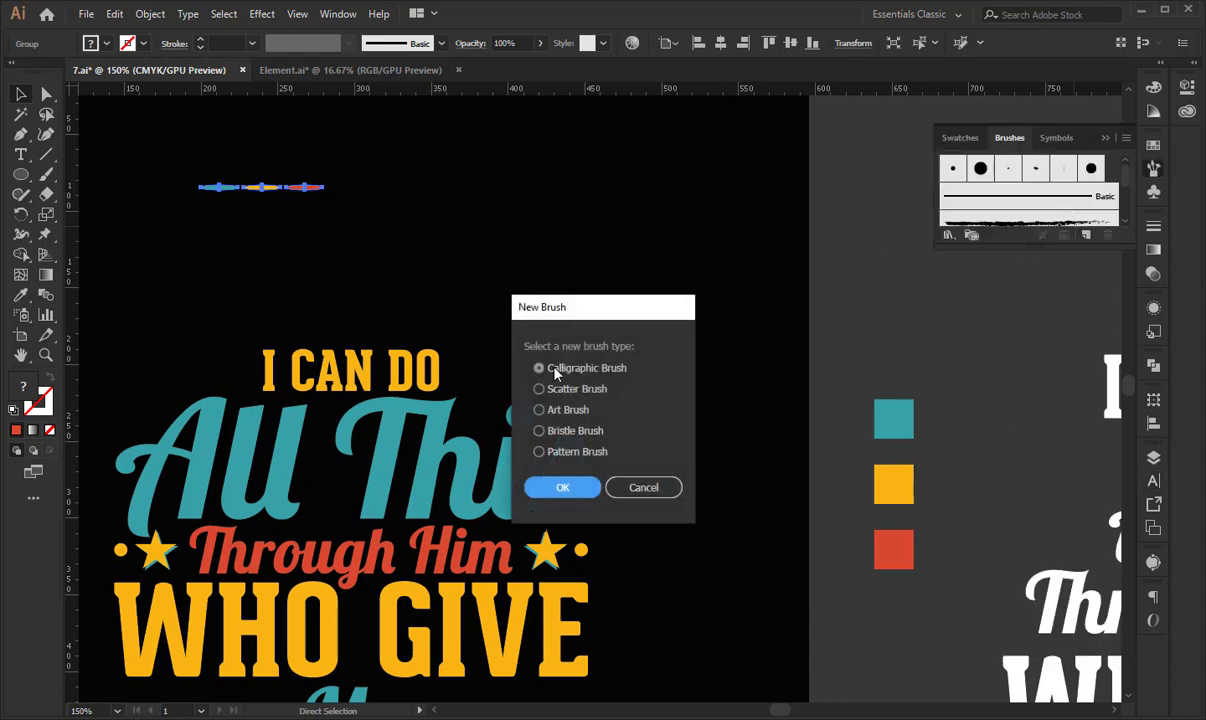
{"action": "left_click", "coordinate": [577, 503]}
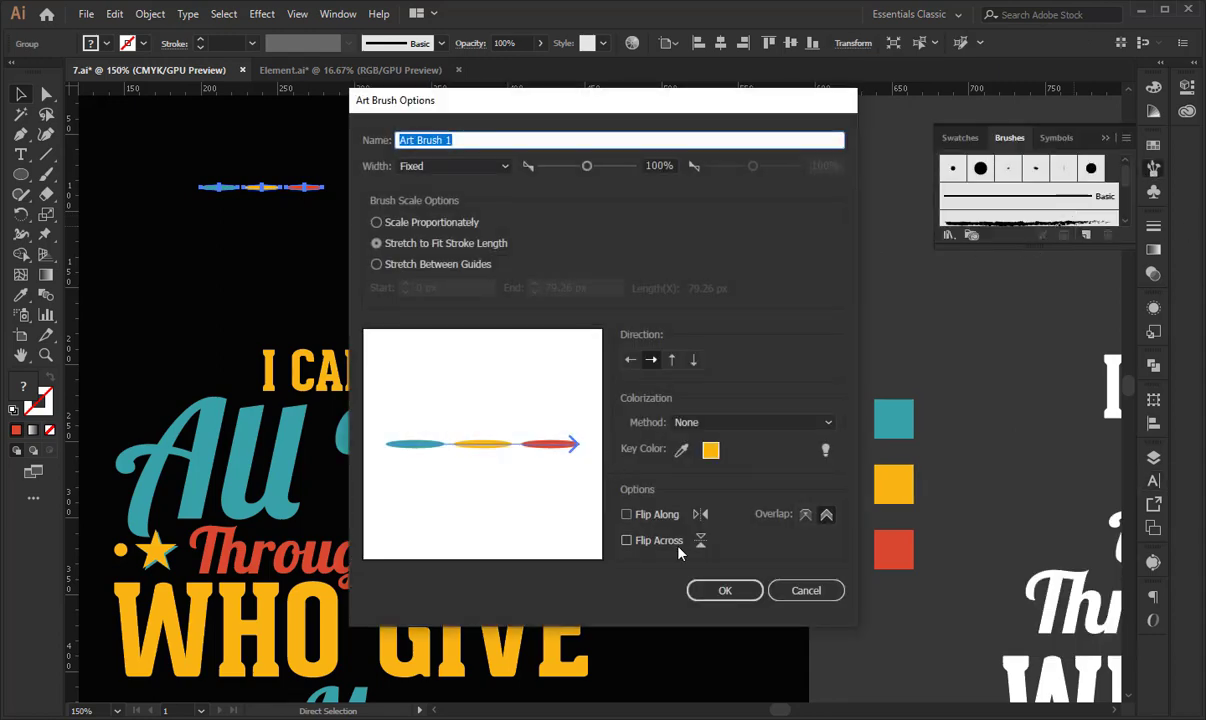
{"action": "left_click", "coordinate": [710, 587]}
{"action": "left_click", "coordinate": [704, 394]}
Delete the original group of three coloured ellipses above the lettering.
{"action": "left_click_drag", "start_coordinate": [727, 399], "coordinate": [822, 341]}
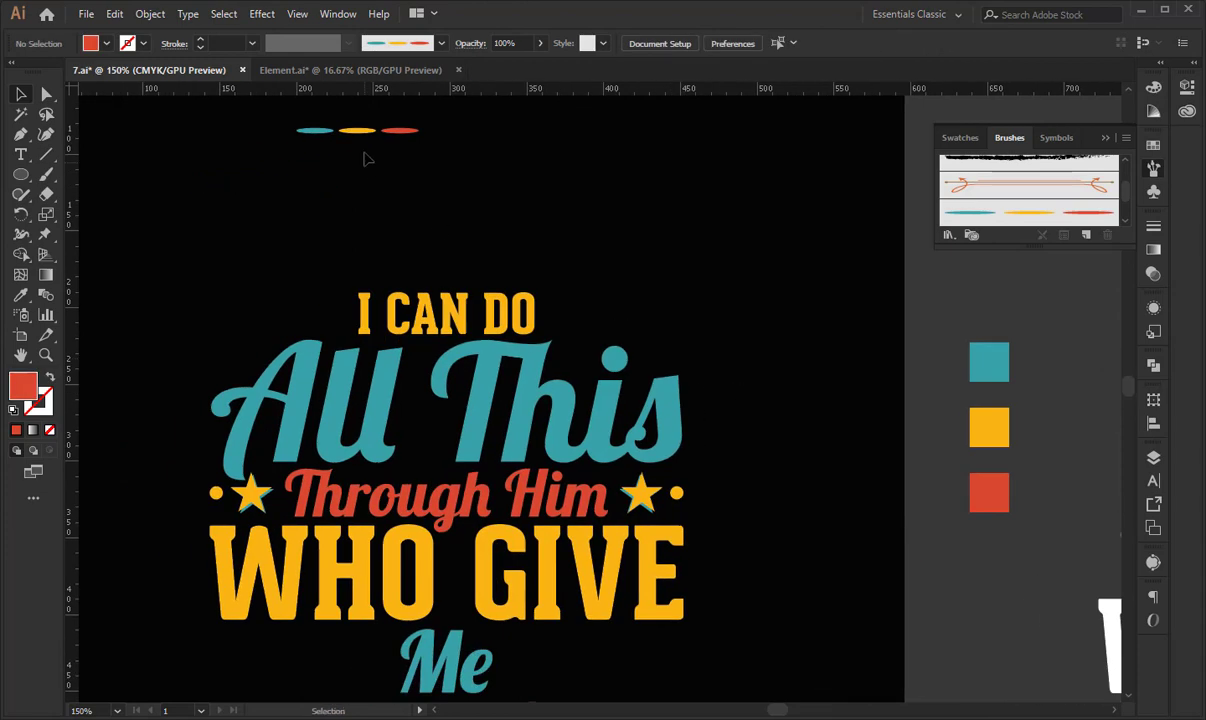
{"action": "left_click", "coordinate": [357, 130]}
{"action": "key", "text": "Delete"}
Paint a curved stroke with the new three-colour art brush from the right of "Me" to the end of the "WHO GIVE" line.
{"action": "left_click", "coordinate": [45, 177]}
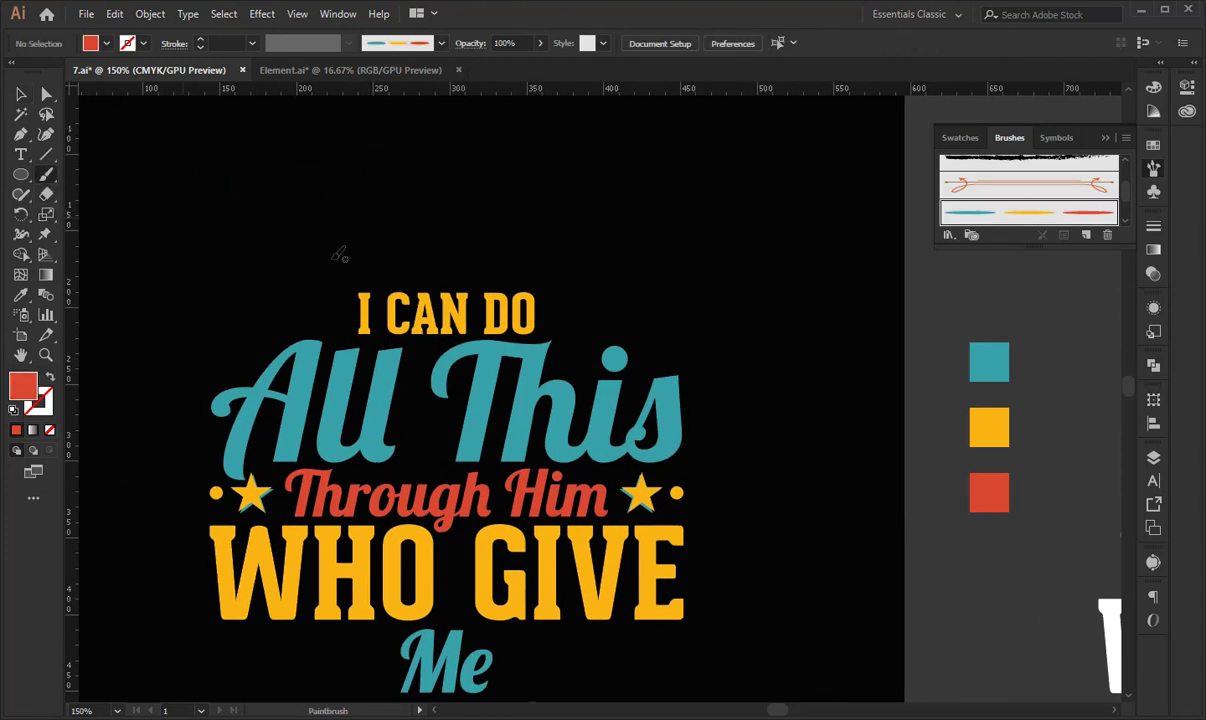
{"action": "scroll", "coordinate": [656, 484], "scroll_direction": "down", "scroll_amount": 3}
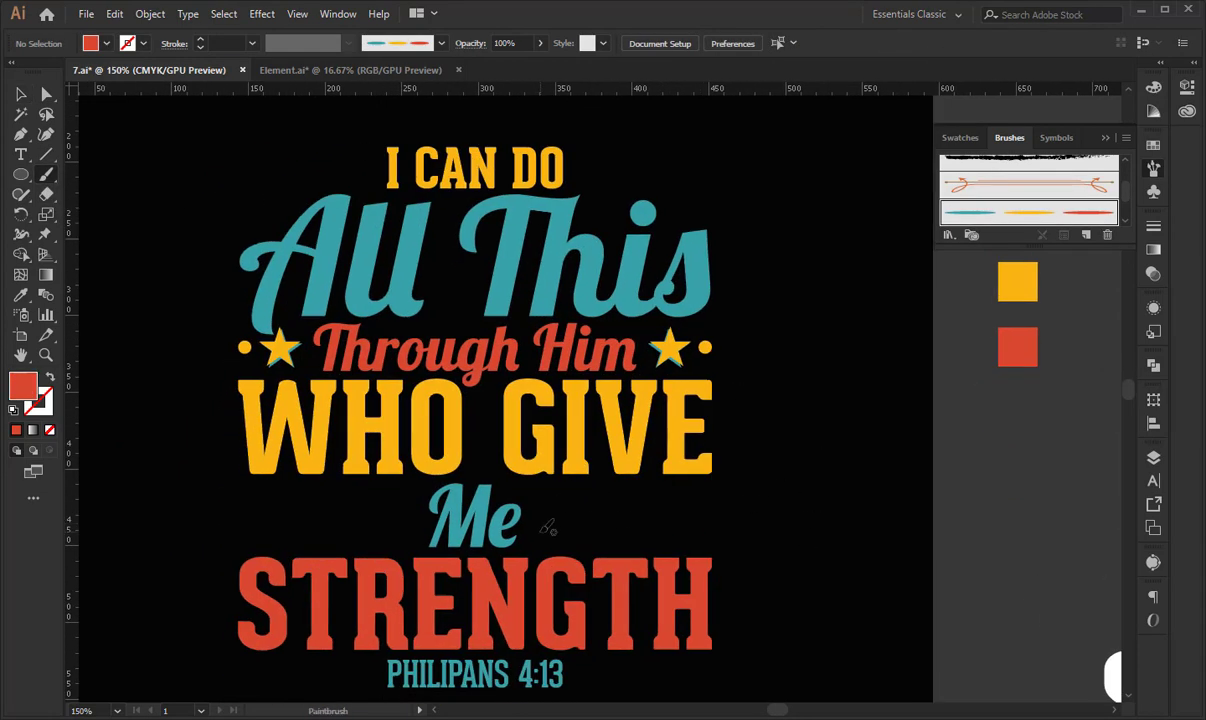
{"action": "left_click_drag", "start_coordinate": [712, 484], "coordinate": [713, 484]}
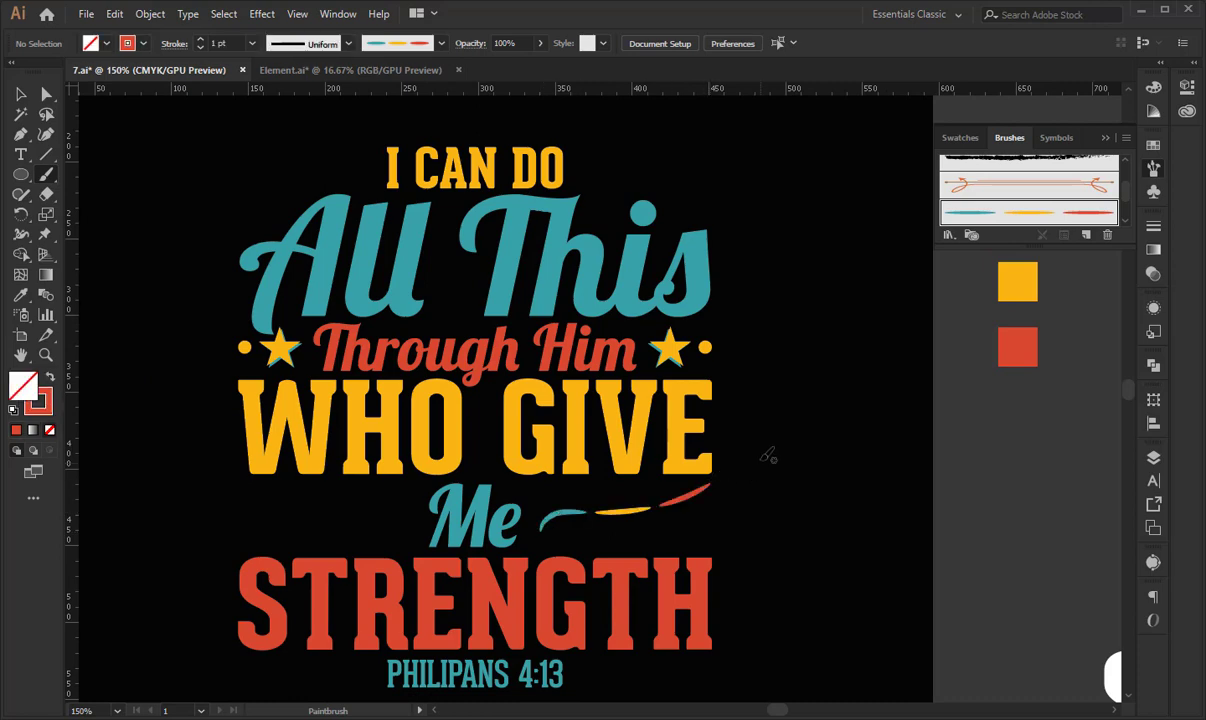
Paint a wavy three-colour brush stroke from the right of "I CAN DO" down towards the right end of "All This".
{"action": "scroll", "coordinate": [757, 440], "scroll_direction": "down", "scroll_amount": 3}
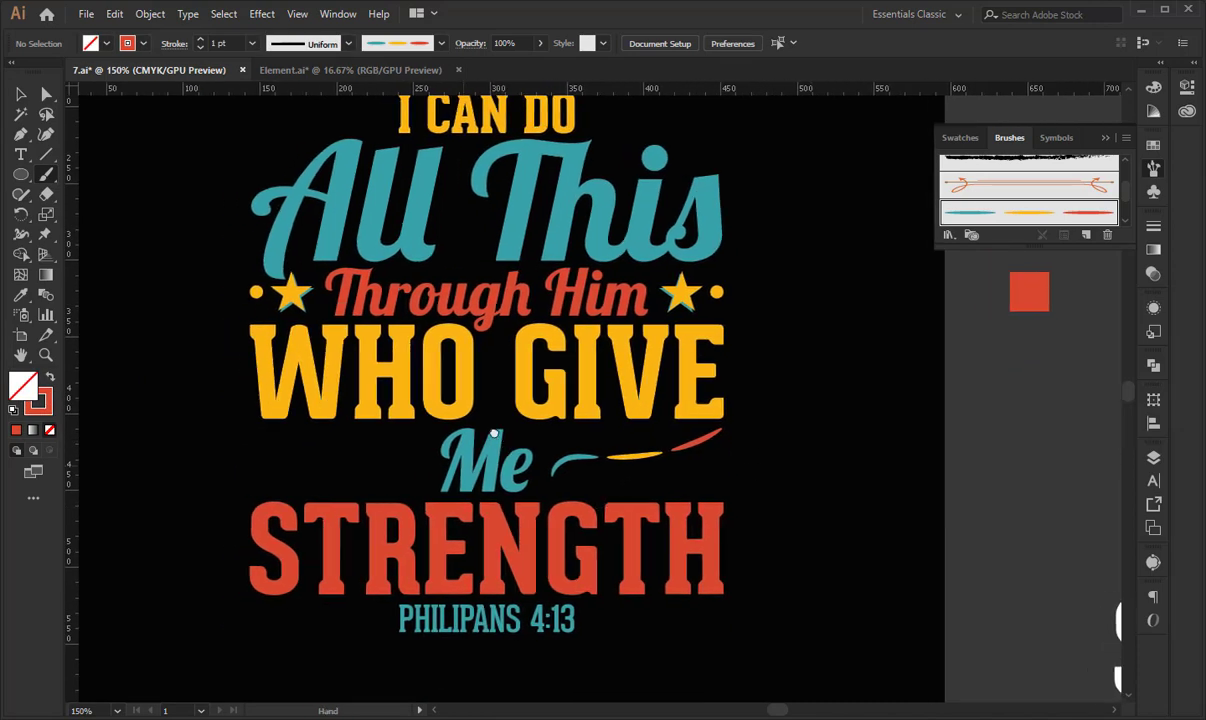
{"action": "scroll", "coordinate": [713, 503], "scroll_direction": "up", "scroll_amount": 4}
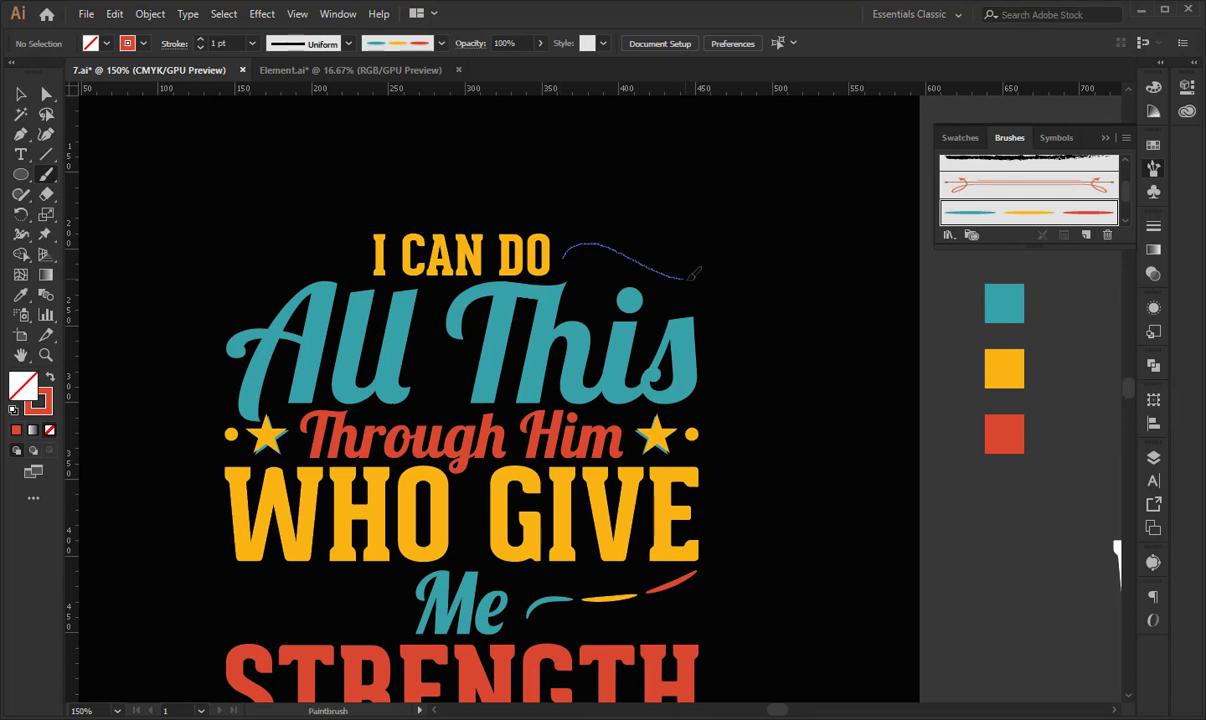
{"action": "mouse_move", "coordinate": [637, 387]}
{"action": "left_mouse_down"}
{"action": "mouse_move", "coordinate": [721, 405]}
{"action": "mouse_move", "coordinate": [783, 437]}
{"action": "left_mouse_up"}
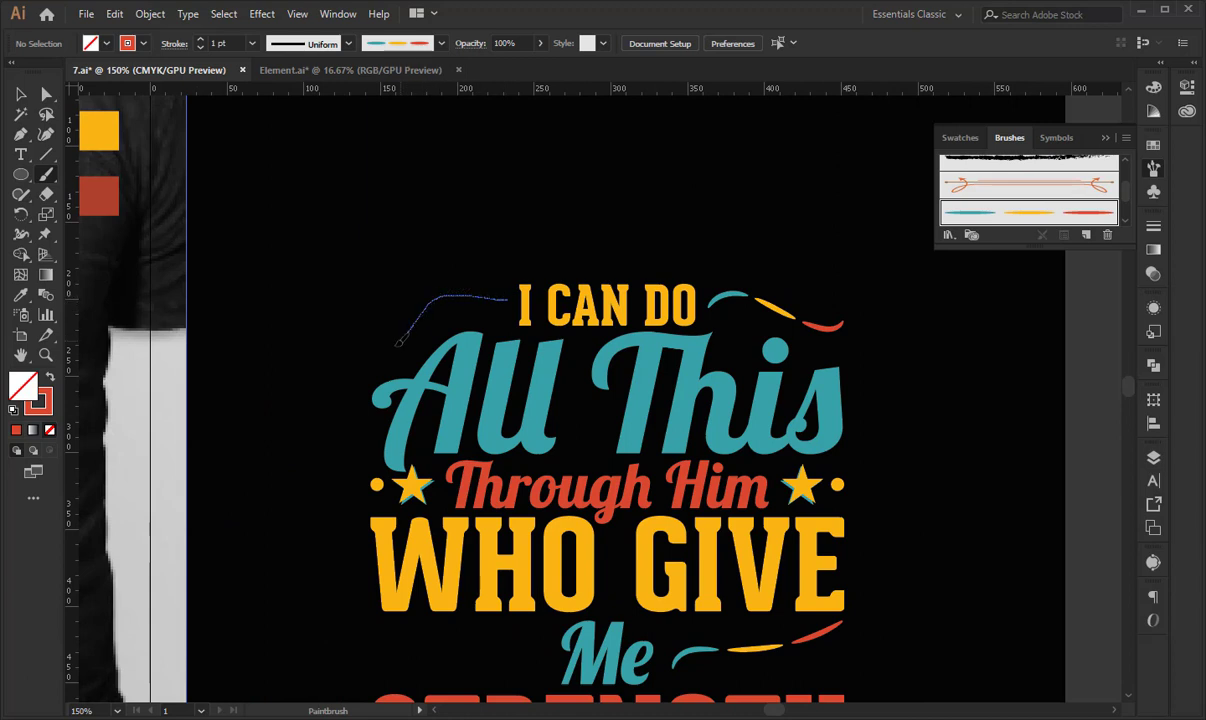
{"action": "left_click_drag", "start_coordinate": [334, 358], "coordinate": [333, 359]}
{"action": "key", "text": "ctrl+z"}
{"action": "key", "text": "ctrl+z"}
{"action": "key", "text": "ctrl+z"}
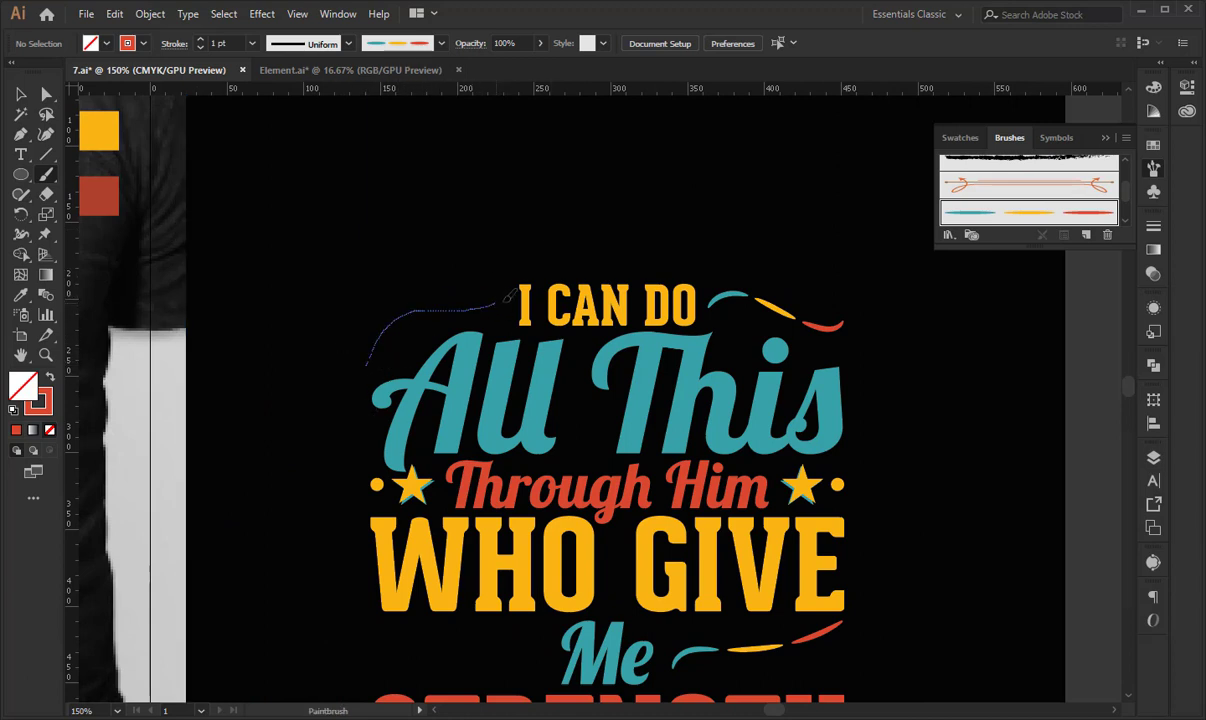
Paint a curved three-colour brush stroke from above the start of "All This" up to the left of "I CAN DO".
{"action": "key", "text": "ctrl+z"}
{"action": "key", "text": "ctrl+z"}
{"action": "key", "text": "ctrl+z"}
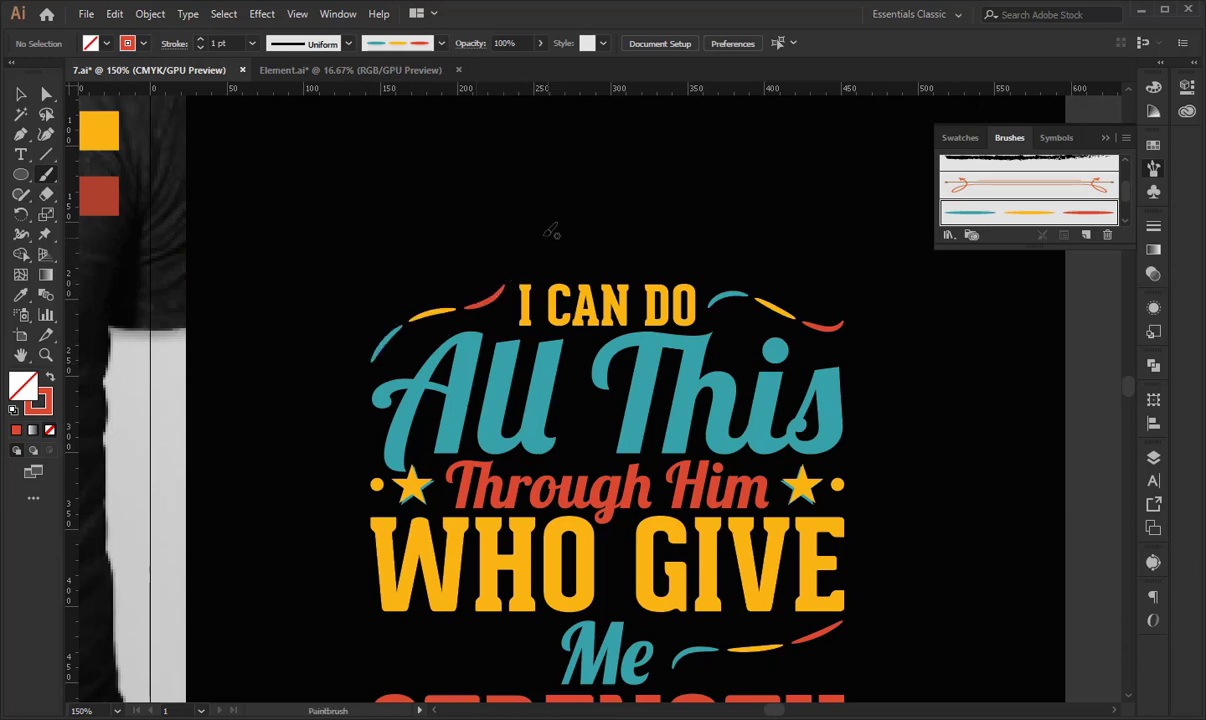
Nudge the three-colour brush stroke before "I CAN DO" slightly upward.
{"action": "left_click", "coordinate": [22, 95]}
{"action": "scroll", "coordinate": [522, 207], "scroll_direction": "down", "scroll_amount": 2}
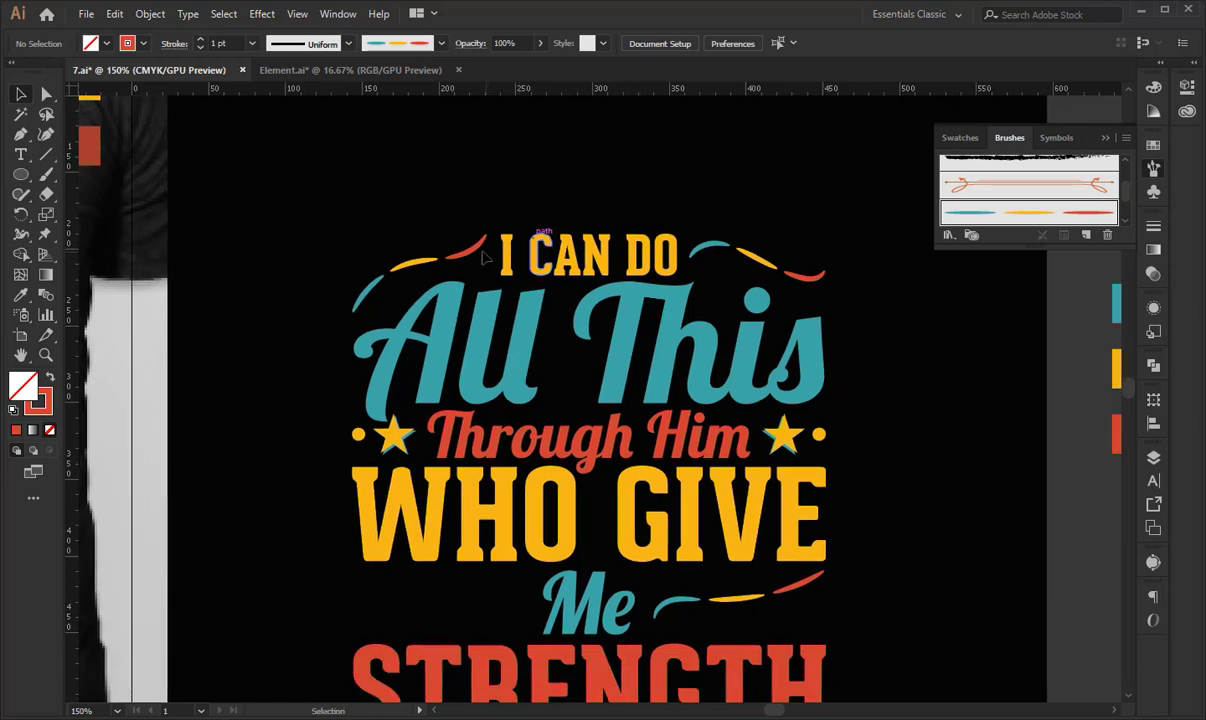
{"action": "left_click", "coordinate": [482, 252]}
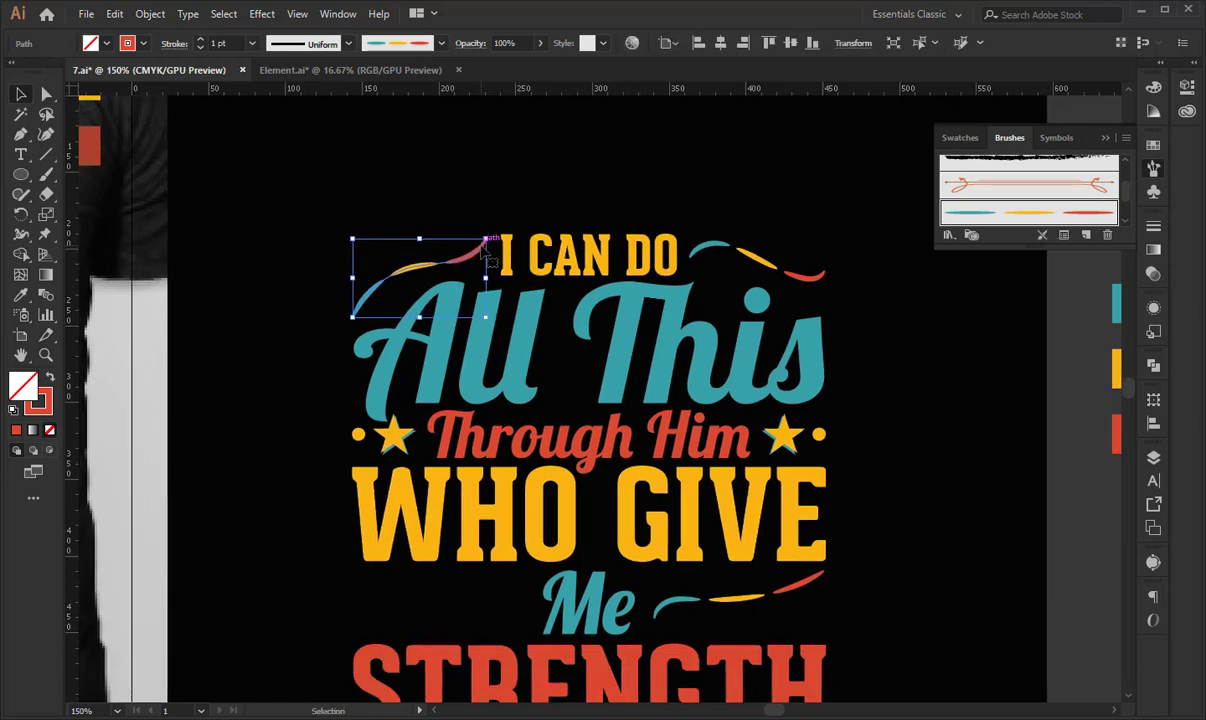
{"action": "key", "text": "Up"}
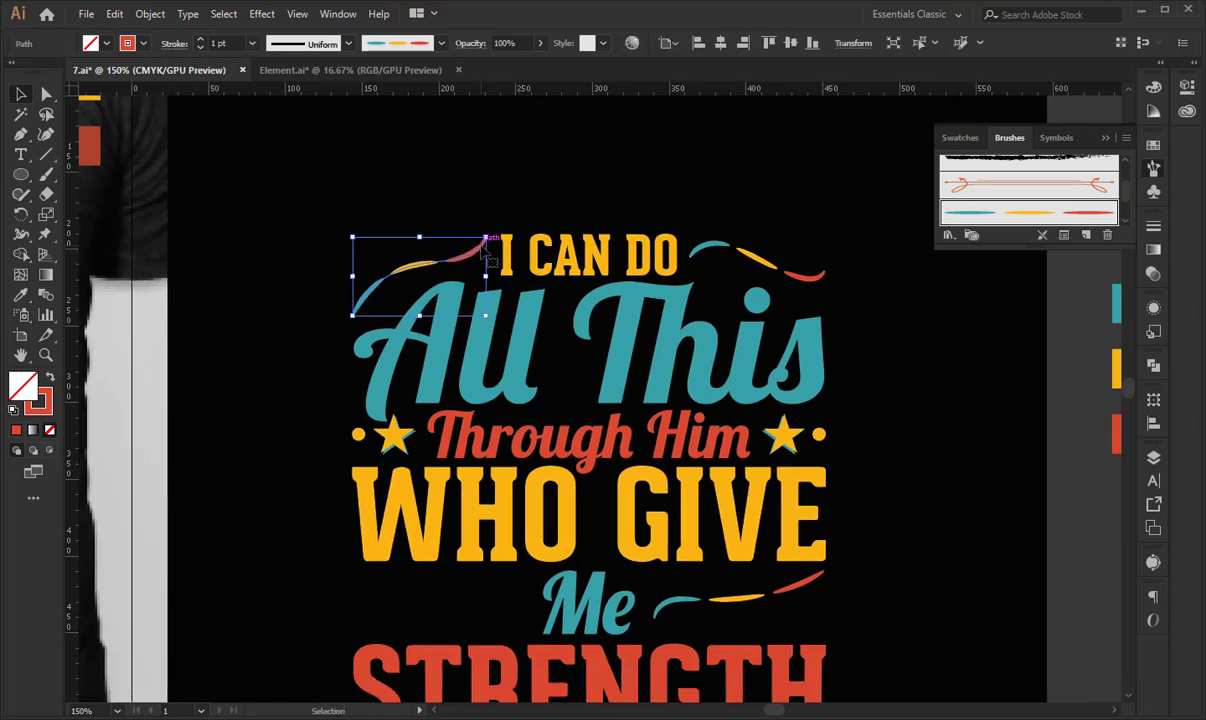
{"action": "left_click", "coordinate": [723, 180]}
{"action": "left_click_drag", "start_coordinate": [795, 385], "coordinate": [775, 282]}
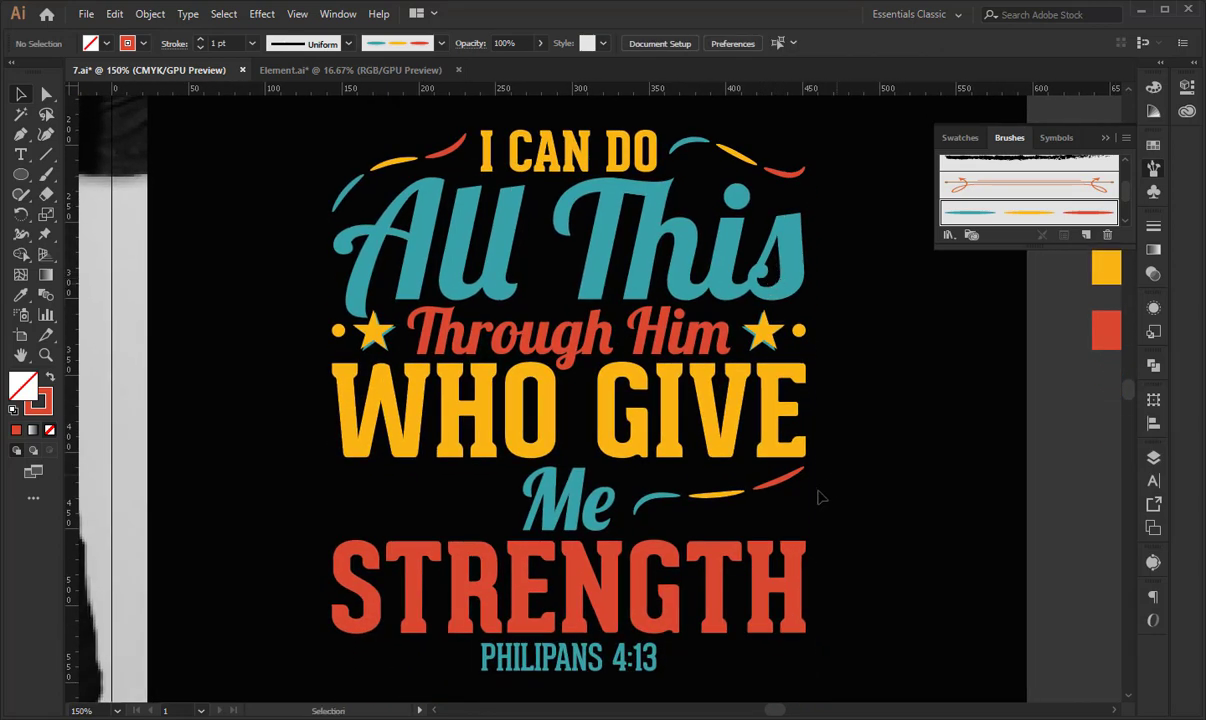
{"action": "left_click_drag", "start_coordinate": [770, 340], "coordinate": [475, 501]}
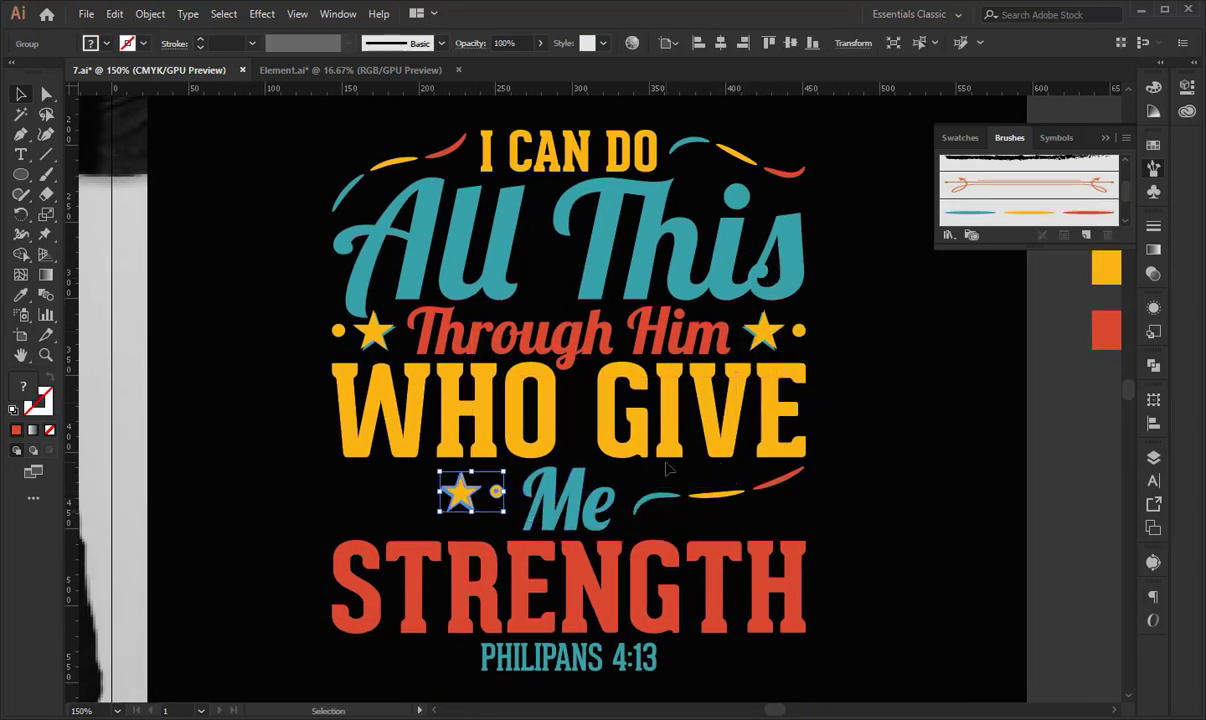
{"action": "key", "text": "ctrl+z"}
Create a copy of the brush stroke after "Me" reflected across the vertical axis.
{"action": "right_click", "coordinate": [777, 486]}
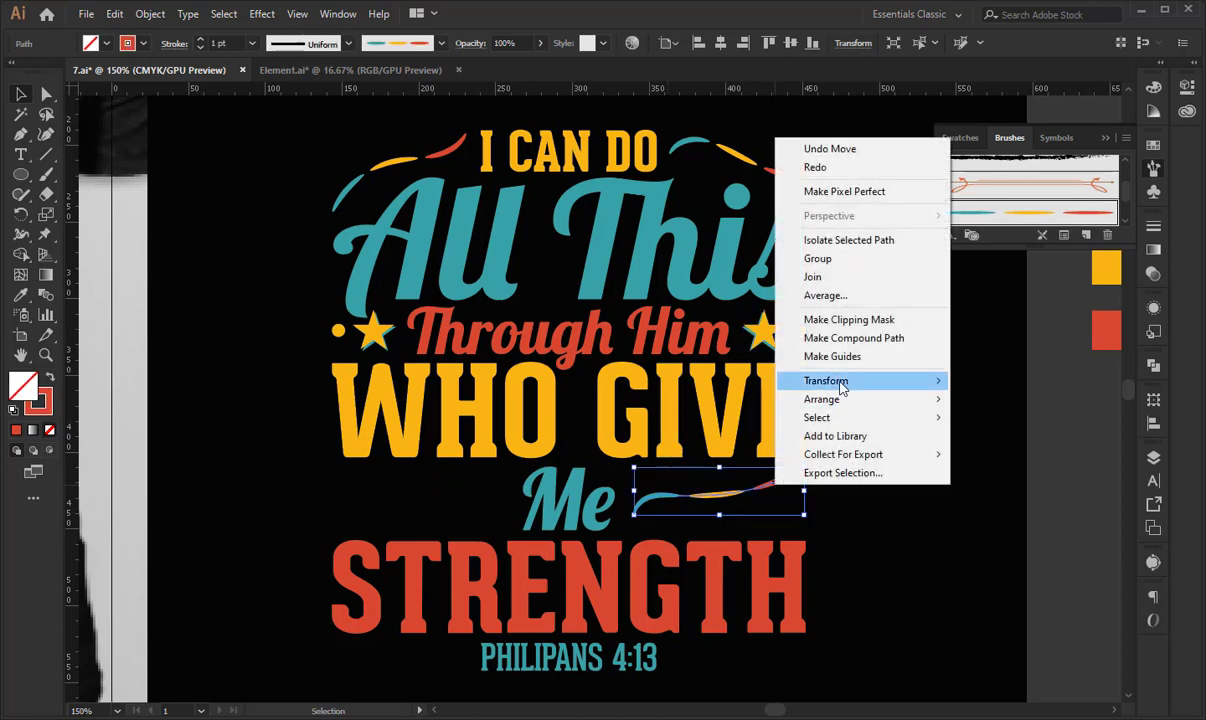
{"action": "mouse_move", "coordinate": [842, 388]}
{"action": "left_click", "coordinate": [1000, 441]}
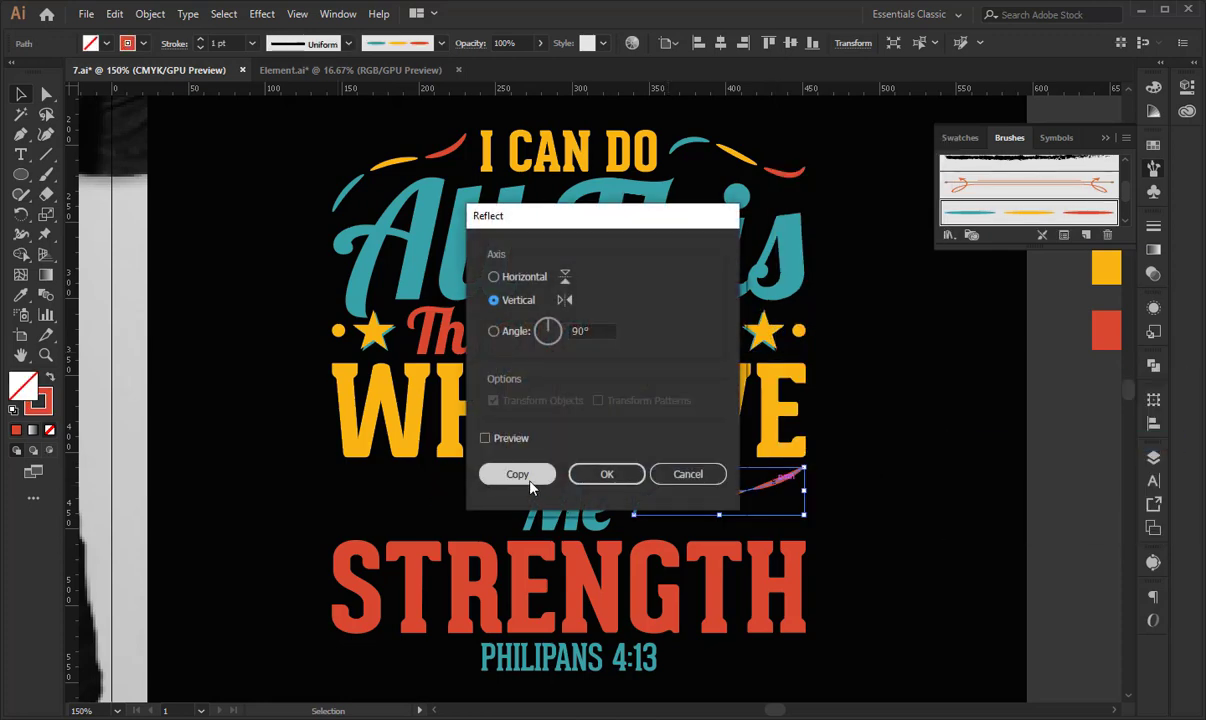
{"action": "left_click", "coordinate": [517, 474]}
Move the mirrored brush stroke horizontally into the gap before "Me", symmetrical to the original stroke.
{"action": "left_click_drag", "start_coordinate": [730, 488], "coordinate": [532, 488]}
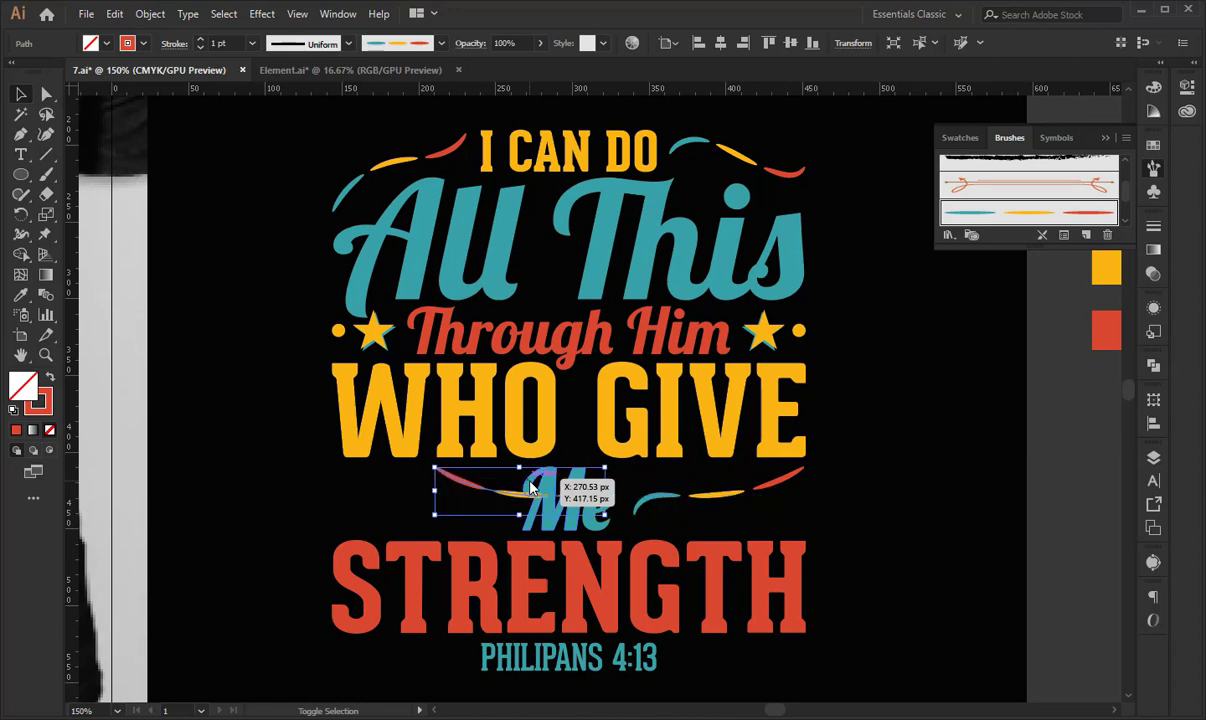
{"action": "key", "text": "shift+Left"}
{"action": "key", "text": "shift+Left"}
{"action": "key", "text": "shift+Left"}
{"action": "key", "text": "shift+Left"}
{"action": "key", "text": "shift+Left"}
{"action": "key", "text": "shift+Left"}
{"action": "key", "text": "shift+Left"}
{"action": "key", "text": "shift+Right"}
{"action": "key", "text": "Right"}
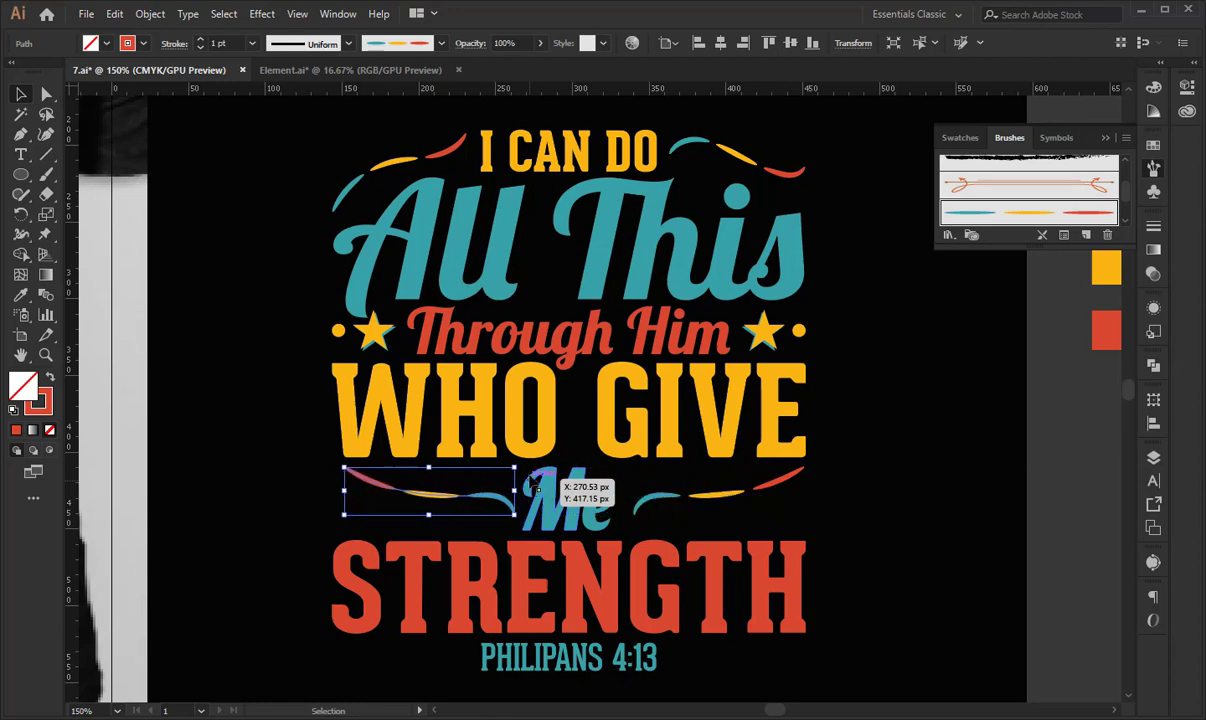
{"action": "left_click", "coordinate": [718, 521]}
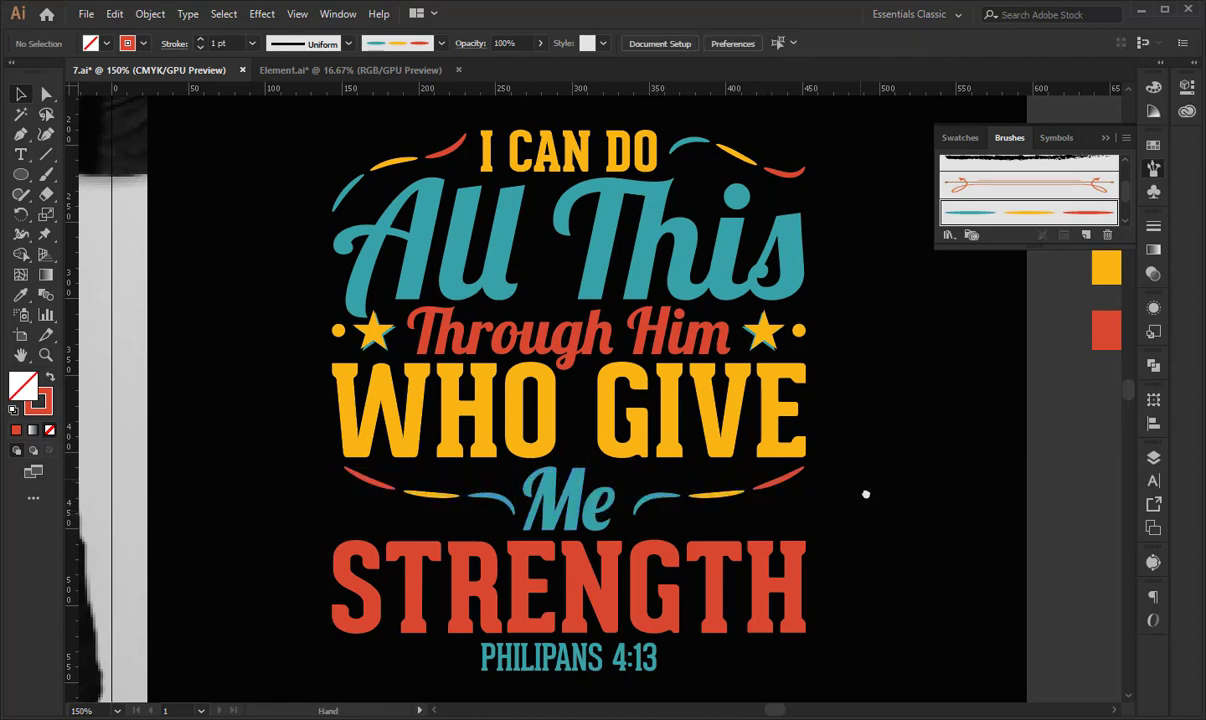
Create a four-sided polygon with a 5.7892 px radius beside the lettering and give it a solid red fill.
{"action": "left_click_drag", "start_coordinate": [866, 494], "coordinate": [898, 448]}
{"action": "left_click_drag", "start_coordinate": [25, 174], "coordinate": [91, 234]}
{"action": "left_click_drag", "start_coordinate": [173, 248], "coordinate": [179, 256]}
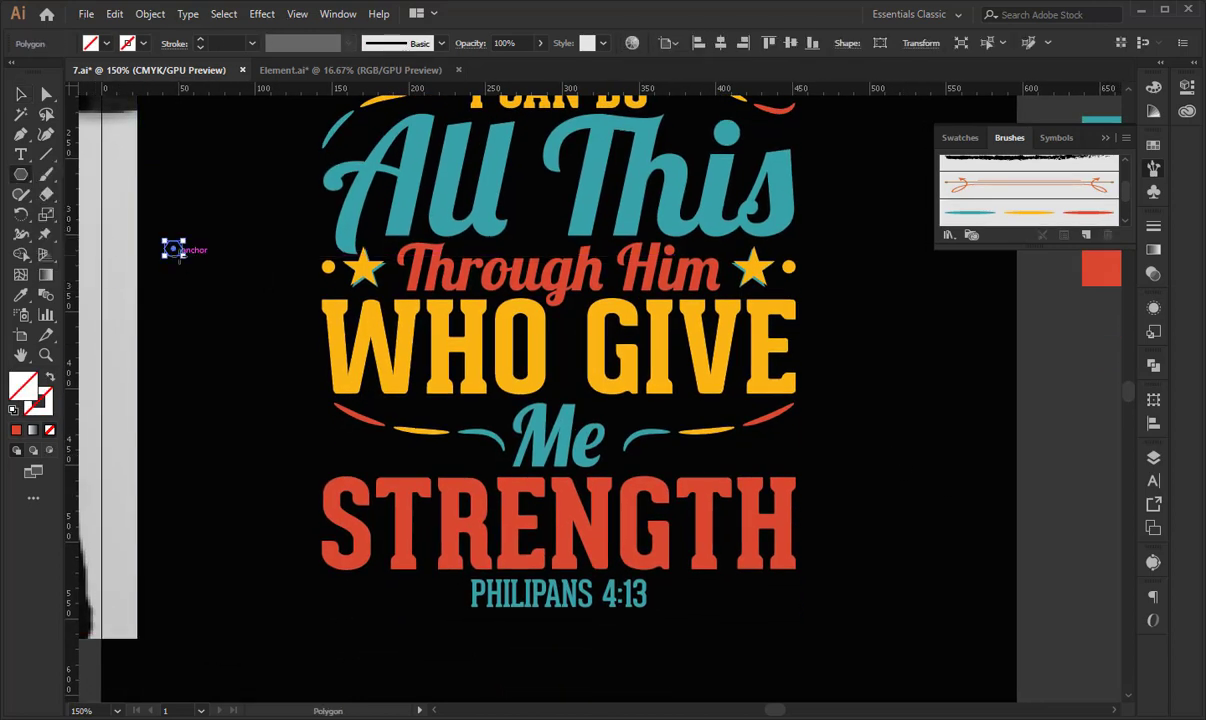
{"action": "key", "text": "ctrl+z"}
{"action": "right_click", "coordinate": [187, 234]}
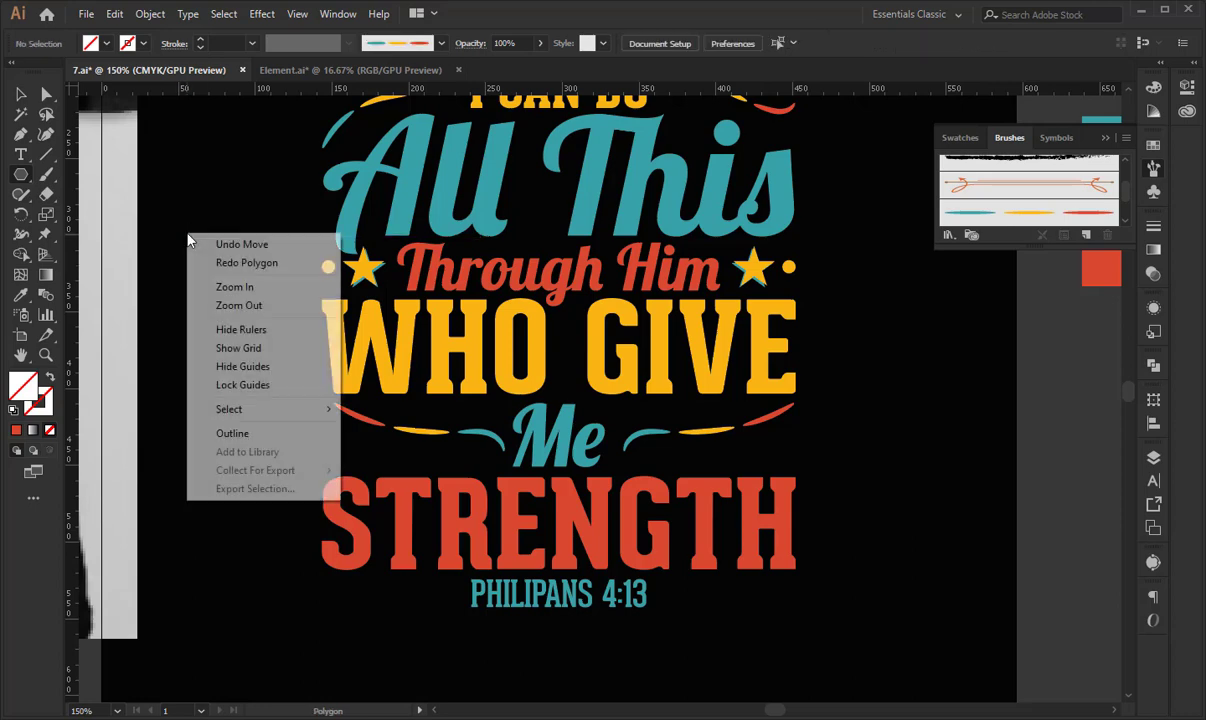
{"action": "left_click", "coordinate": [157, 184]}
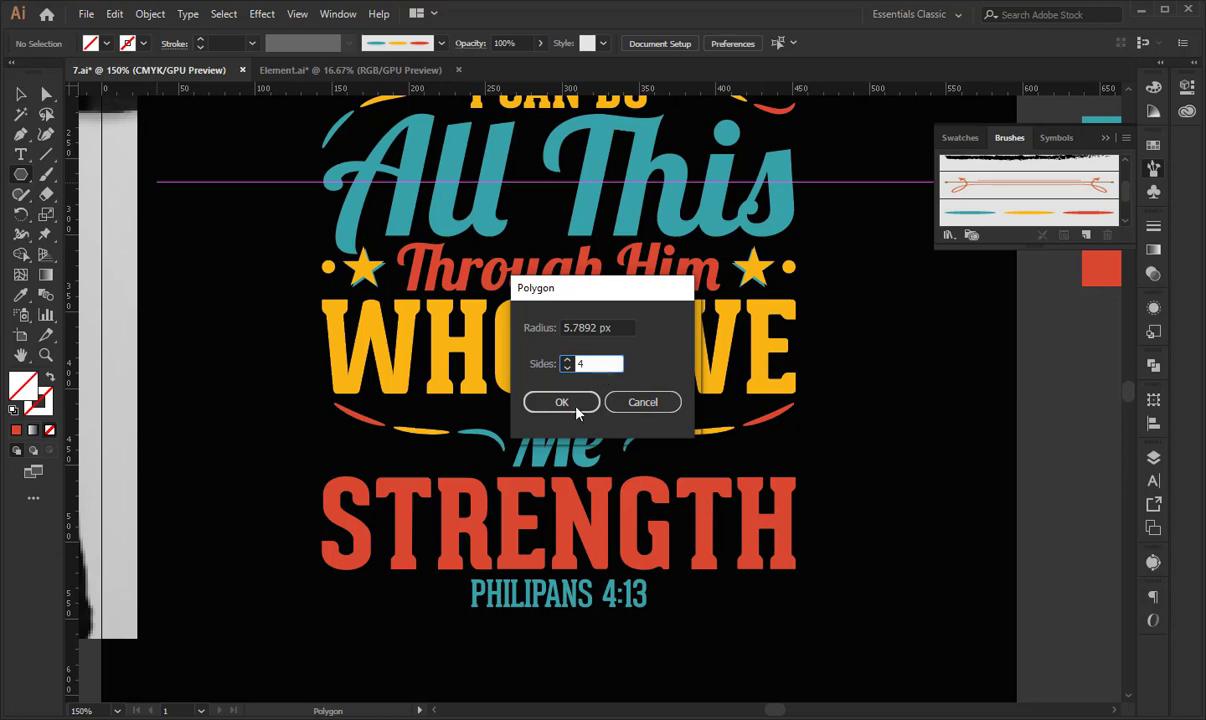
{"action": "left_click", "coordinate": [562, 402]}
{"action": "key", "text": "v"}
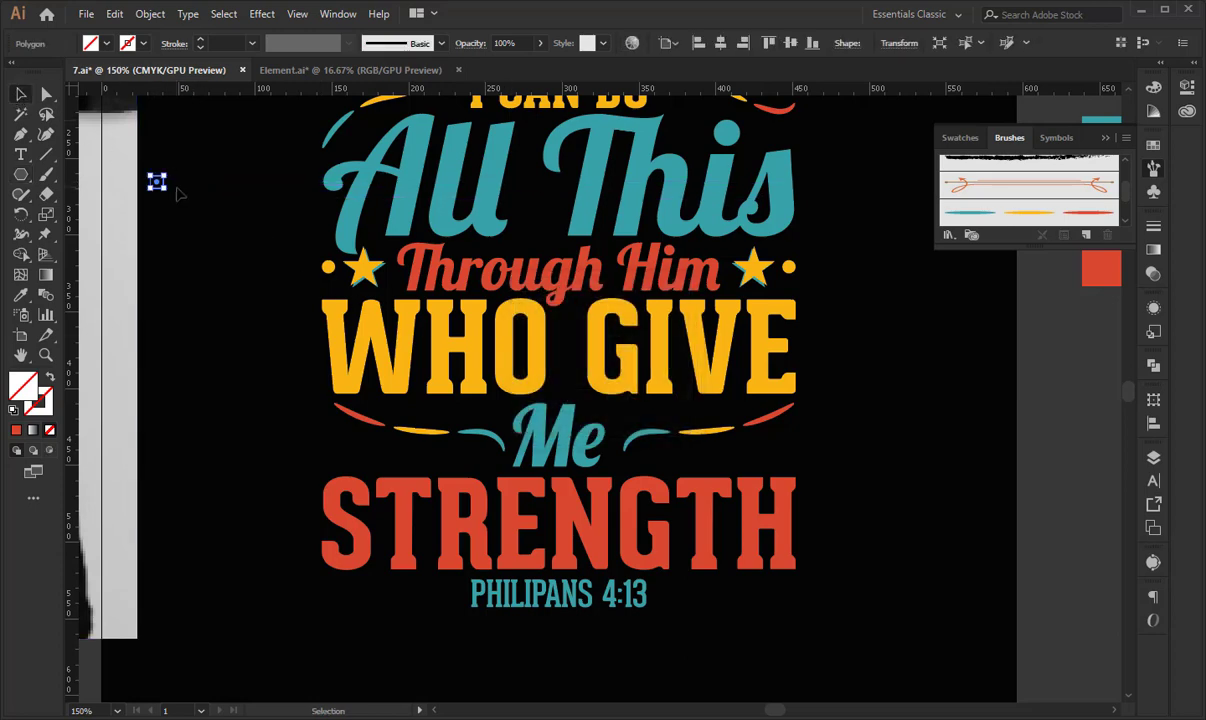
{"action": "left_click", "coordinate": [16, 430]}
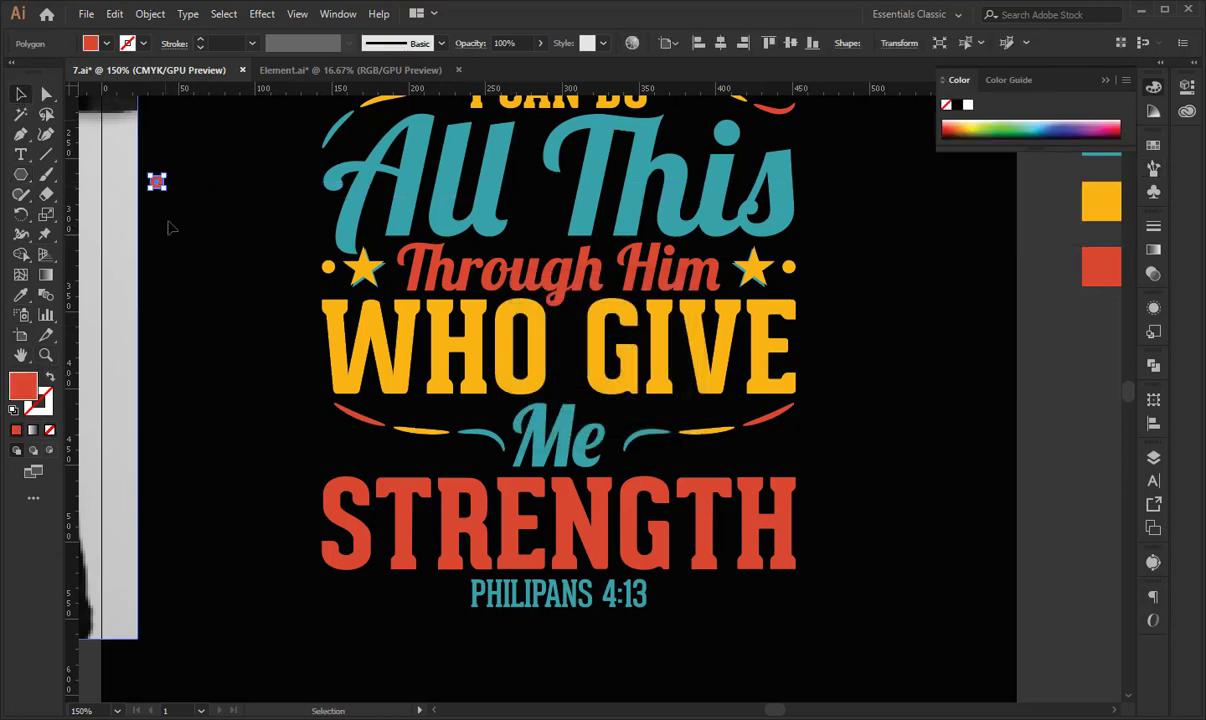
Reshape the red polygon into an upright kite-like diamond with a longer upper half and scale it down beside the lettering.
{"action": "left_click_drag", "start_coordinate": [166, 190], "coordinate": [201, 222]}
{"action": "left_click_drag", "start_coordinate": [207, 173], "coordinate": [162, 232]}
{"action": "left_click", "coordinate": [46, 96]}
{"action": "left_click", "coordinate": [178, 193]}
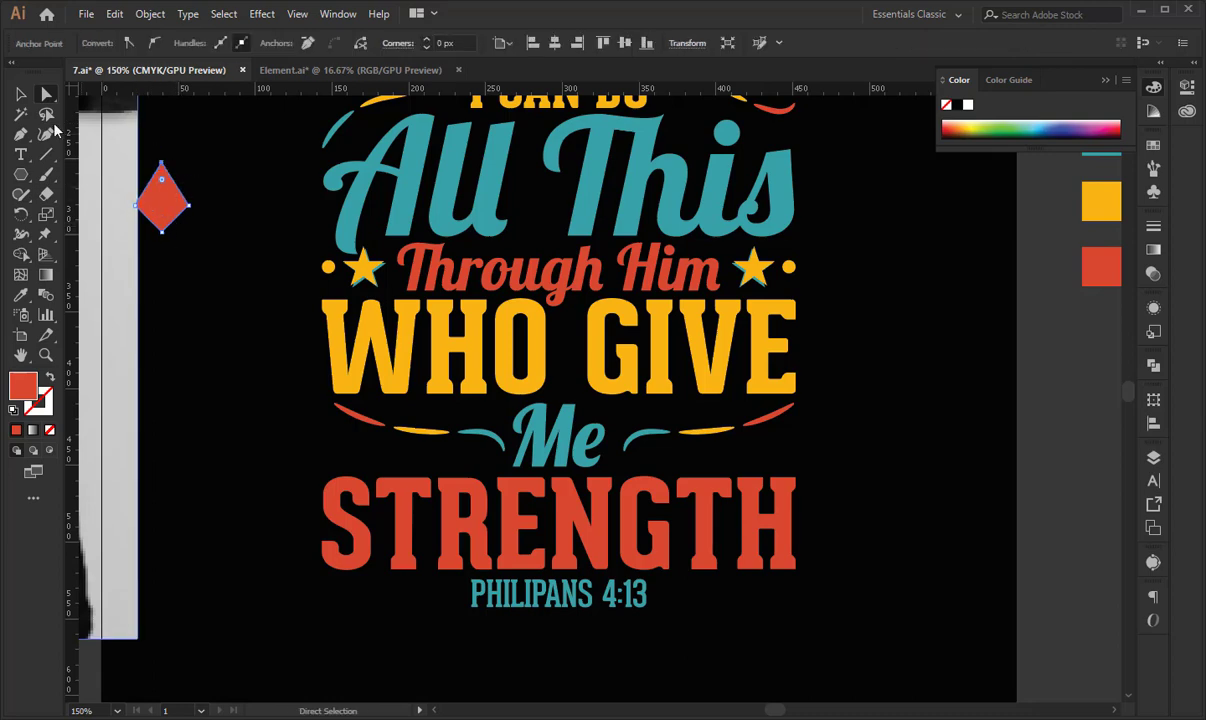
{"action": "left_click", "coordinate": [22, 95]}
{"action": "left_click_drag", "start_coordinate": [163, 196], "coordinate": [217, 287]}
Recolour the small diamond with the yellow of the sample swatch.
{"action": "left_click", "coordinate": [22, 295]}
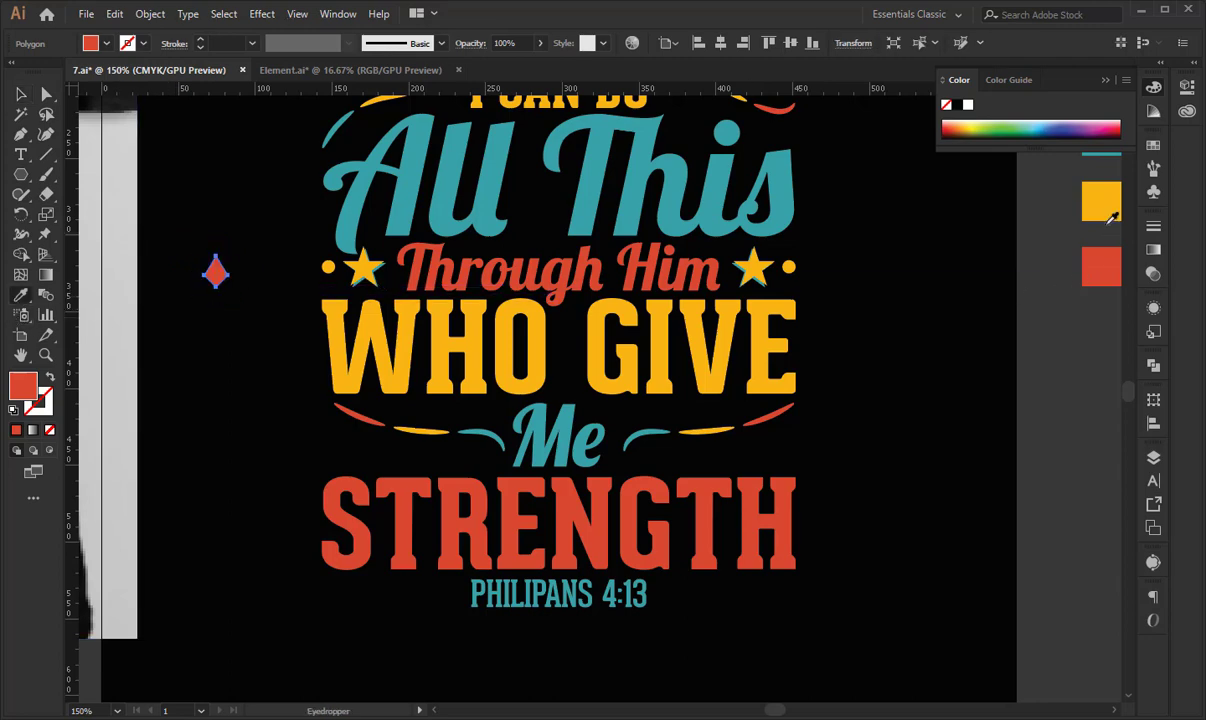
{"action": "left_click", "coordinate": [1102, 215]}
{"action": "left_click", "coordinate": [22, 95]}
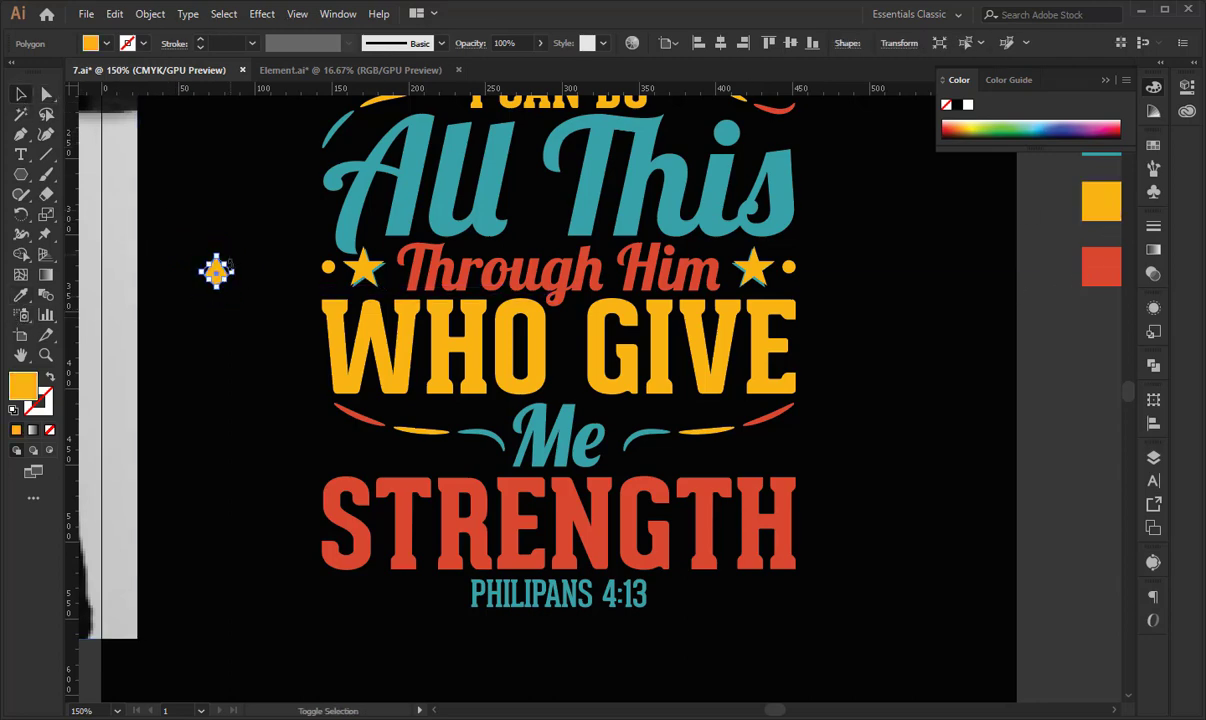
{"action": "left_click", "coordinate": [287, 293]}
Place the yellow diamond under the outer end of the stroke after "Me" and copy it level to the opposite side.
{"action": "left_click_drag", "start_coordinate": [218, 272], "coordinate": [785, 457]}
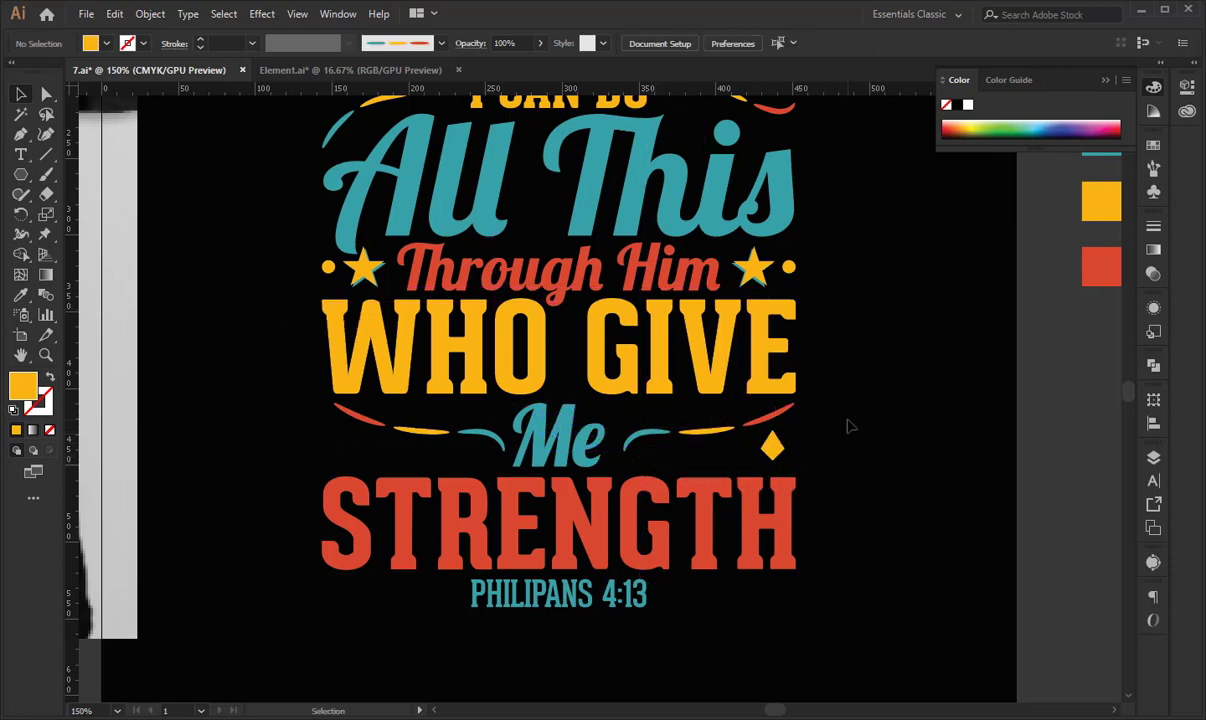
{"action": "left_click_drag", "start_coordinate": [870, 455], "coordinate": [897, 449]}
{"action": "left_click_drag", "start_coordinate": [796, 447], "coordinate": [377, 447]}
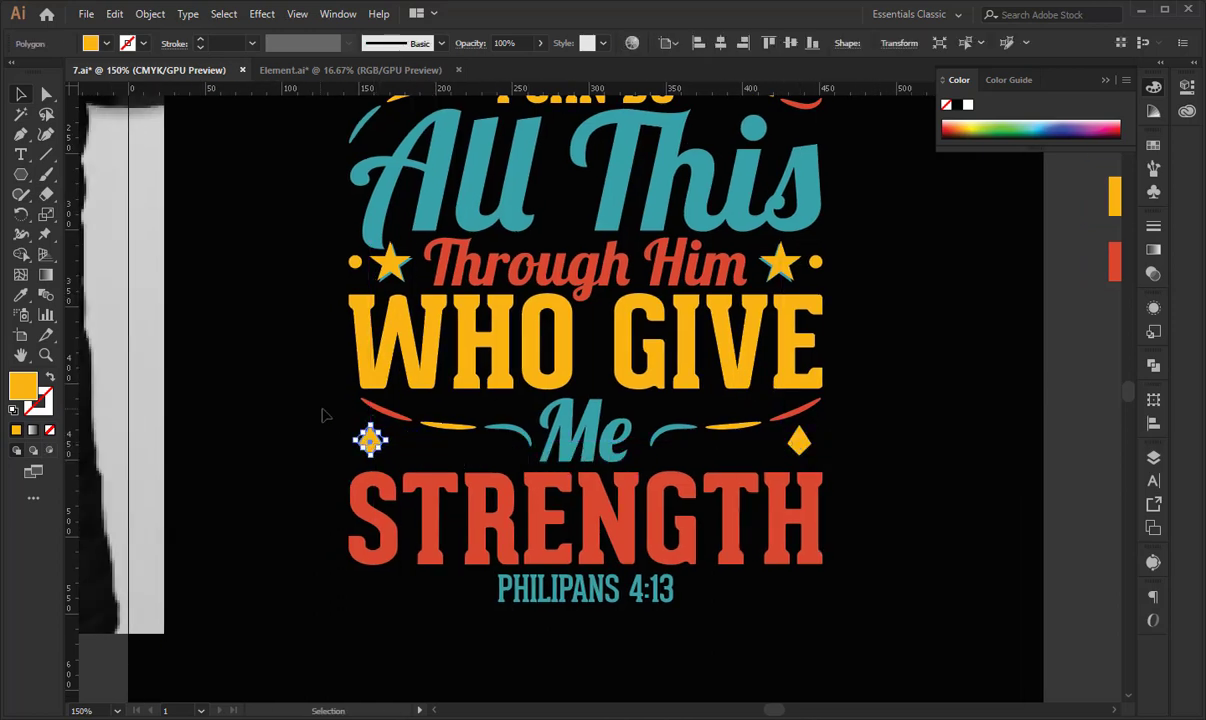
{"action": "left_click", "coordinate": [321, 415]}
Add two smaller copies of the diamond in a row between the left yellow diamond and "Me".
{"action": "key", "text": "ctrl+="}
{"action": "key", "text": "ctrl+="}
{"action": "left_click_drag", "start_coordinate": [386, 551], "coordinate": [552, 536]}
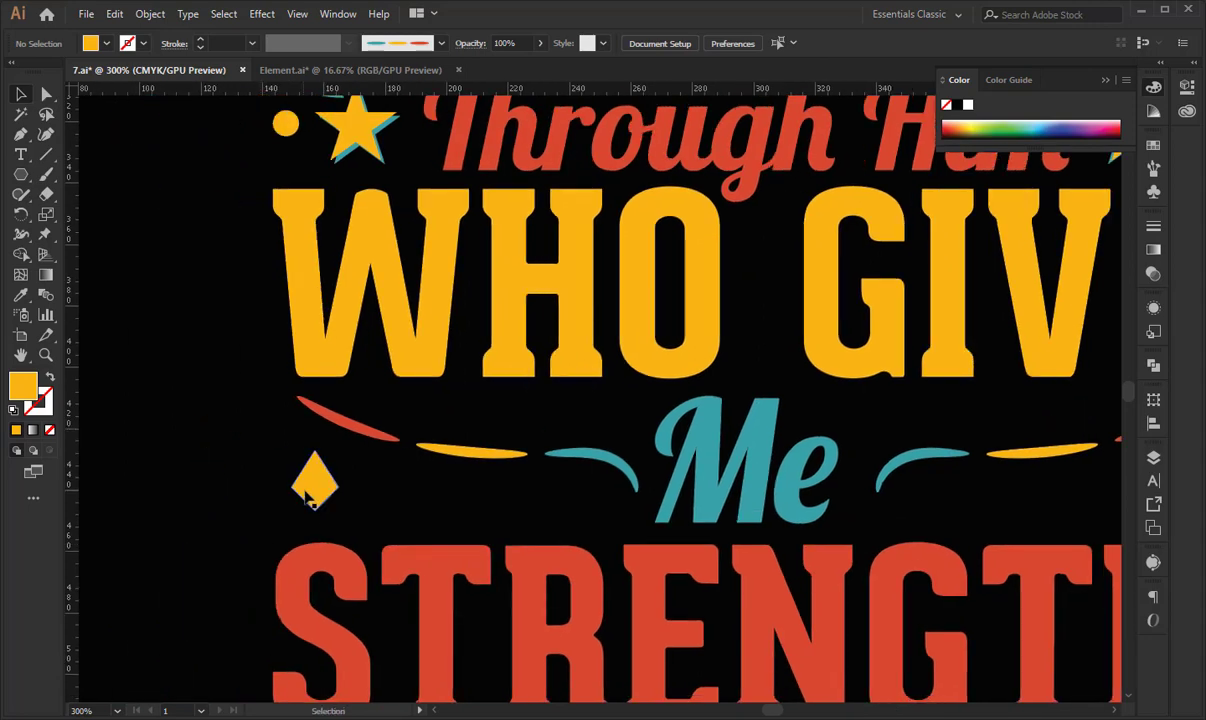
{"action": "left_click_drag", "start_coordinate": [312, 488], "coordinate": [435, 487]}
{"action": "left_click", "coordinate": [446, 507]}
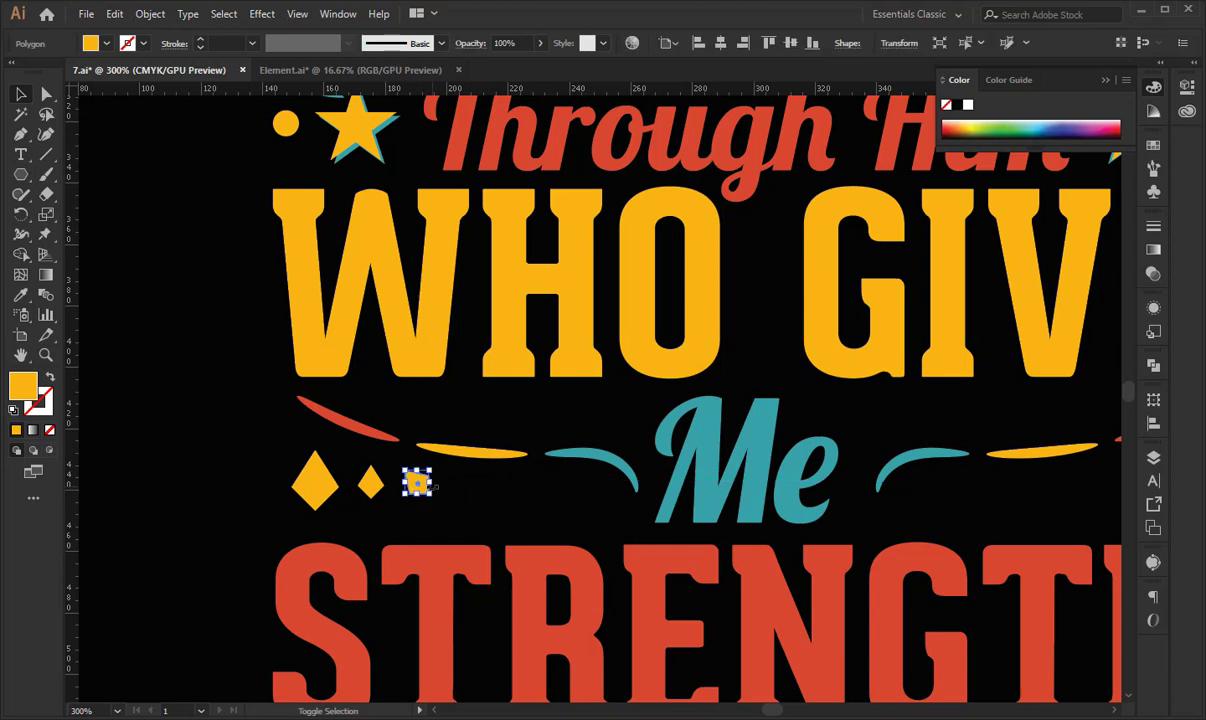
Scale the diamond nearest to "Me" down a little further.
{"action": "key", "text": "ctrl+equal"}
{"action": "key", "text": "ctrl+equal"}
{"action": "key", "text": "ctrl+equal"}
{"action": "key", "text": "ctrl+equal"}
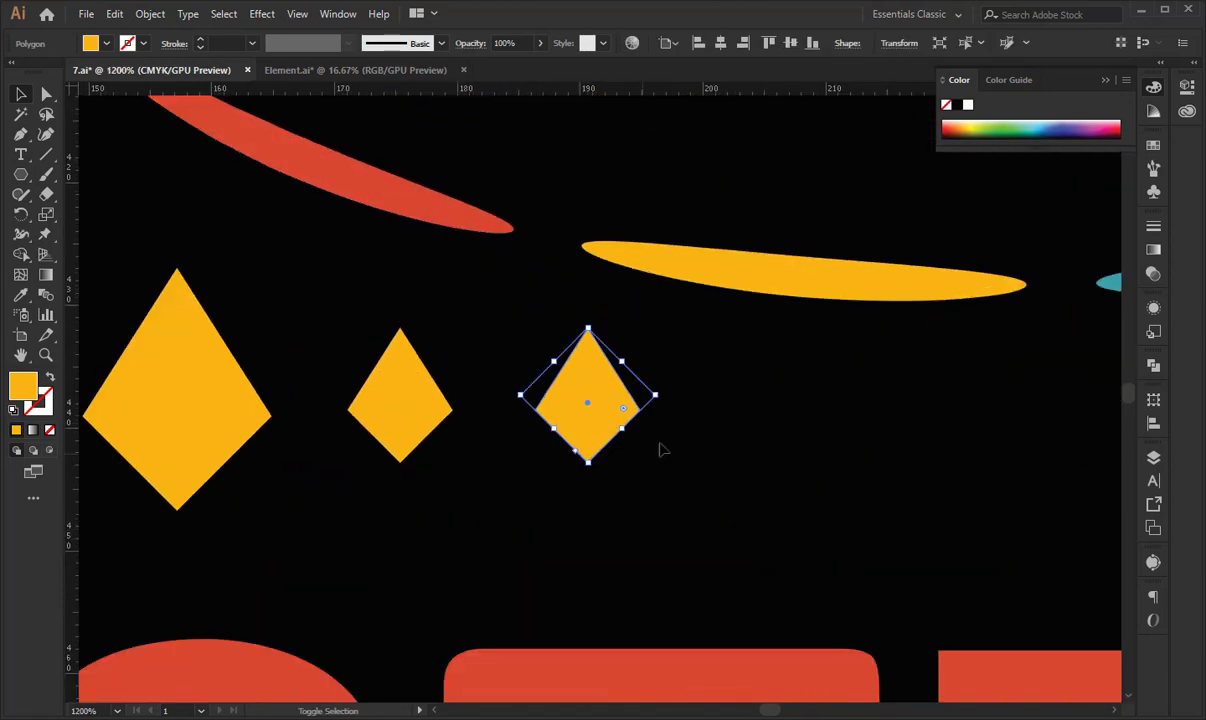
{"action": "left_click_drag", "start_coordinate": [652, 394], "coordinate": [384, 366]}
Align the three diamonds before "Me" on their vertical centres.
{"action": "left_click", "coordinate": [322, 314]}
{"action": "key", "text": "ctrl+minus"}
{"action": "key", "text": "ctrl+minus"}
{"action": "key", "text": "ctrl+minus"}
{"action": "key", "text": "ctrl+minus"}
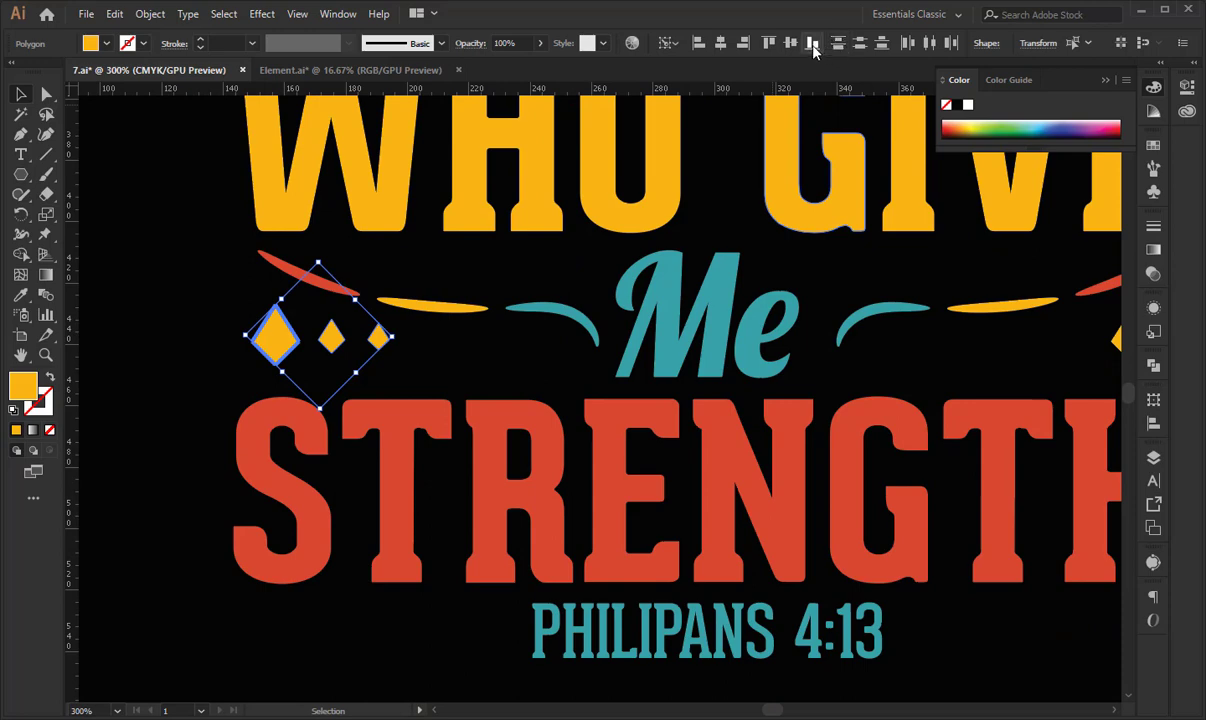
{"action": "left_click", "coordinate": [790, 43]}
{"action": "left_click", "coordinate": [465, 352]}
Recolour the smallest diamond with the brush stroke's red as a solid fill without a stroke.
{"action": "left_click", "coordinate": [382, 336]}
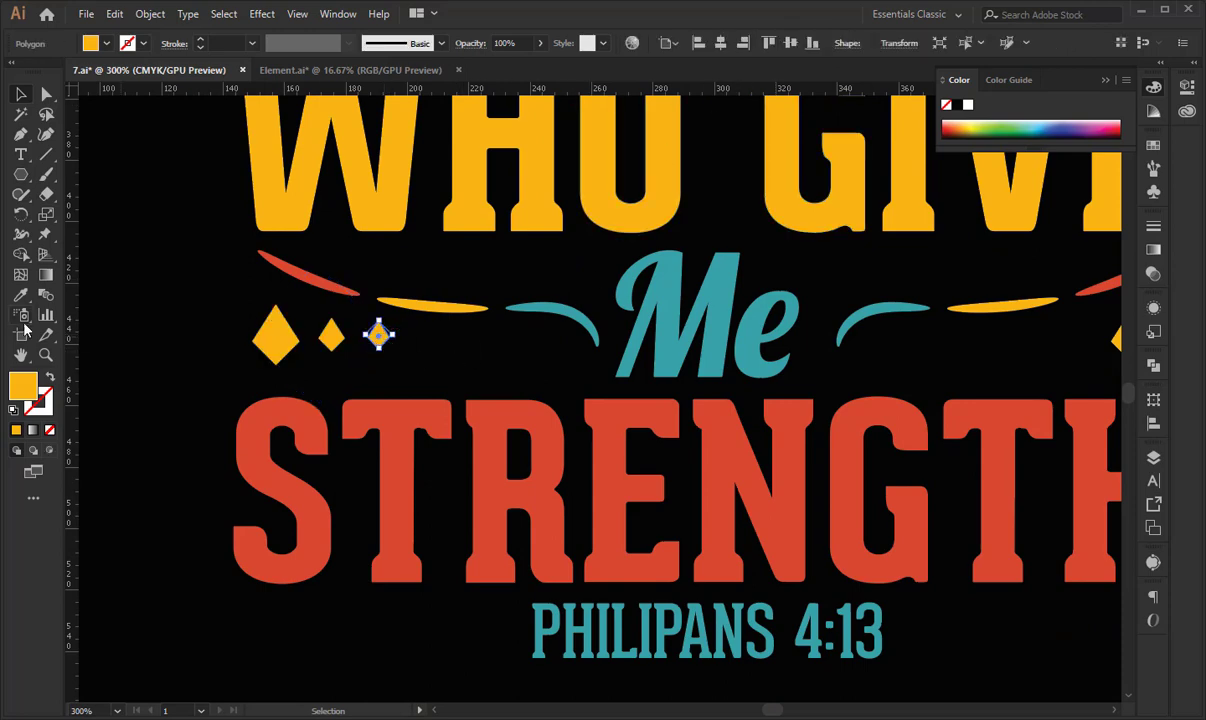
{"action": "left_click", "coordinate": [21, 295]}
{"action": "left_click", "coordinate": [297, 264]}
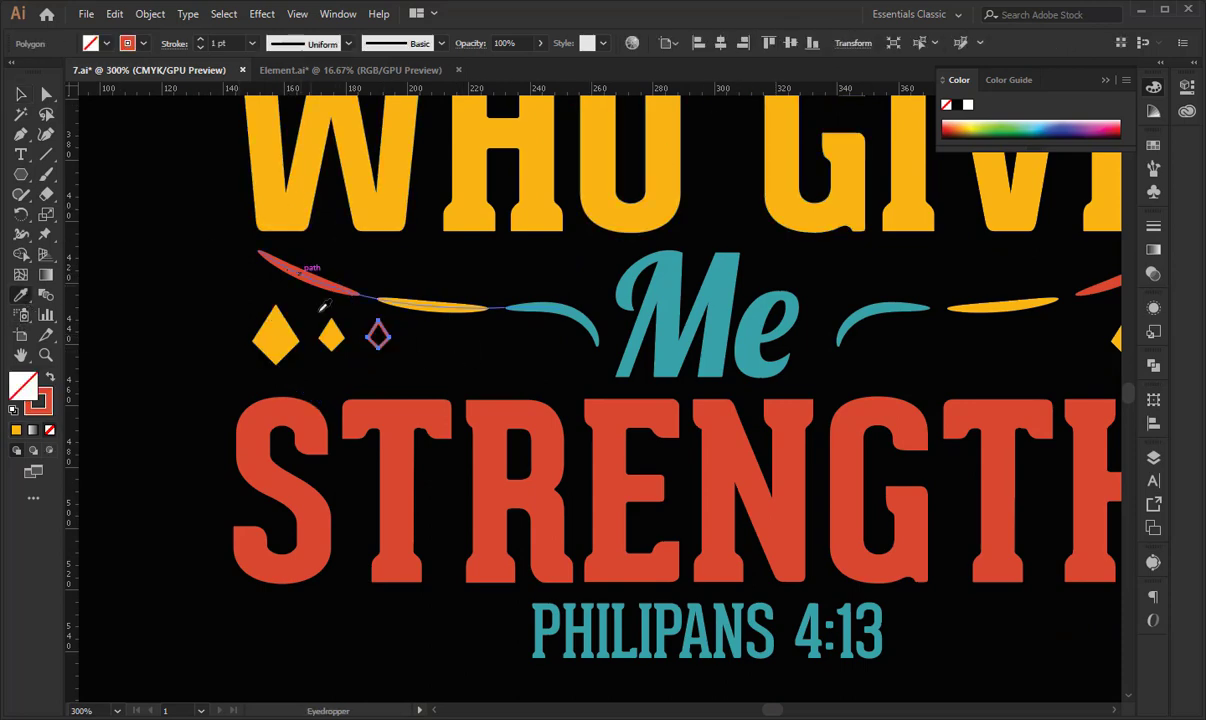
{"action": "key", "text": "shift+x"}
{"action": "key", "text": "v"}
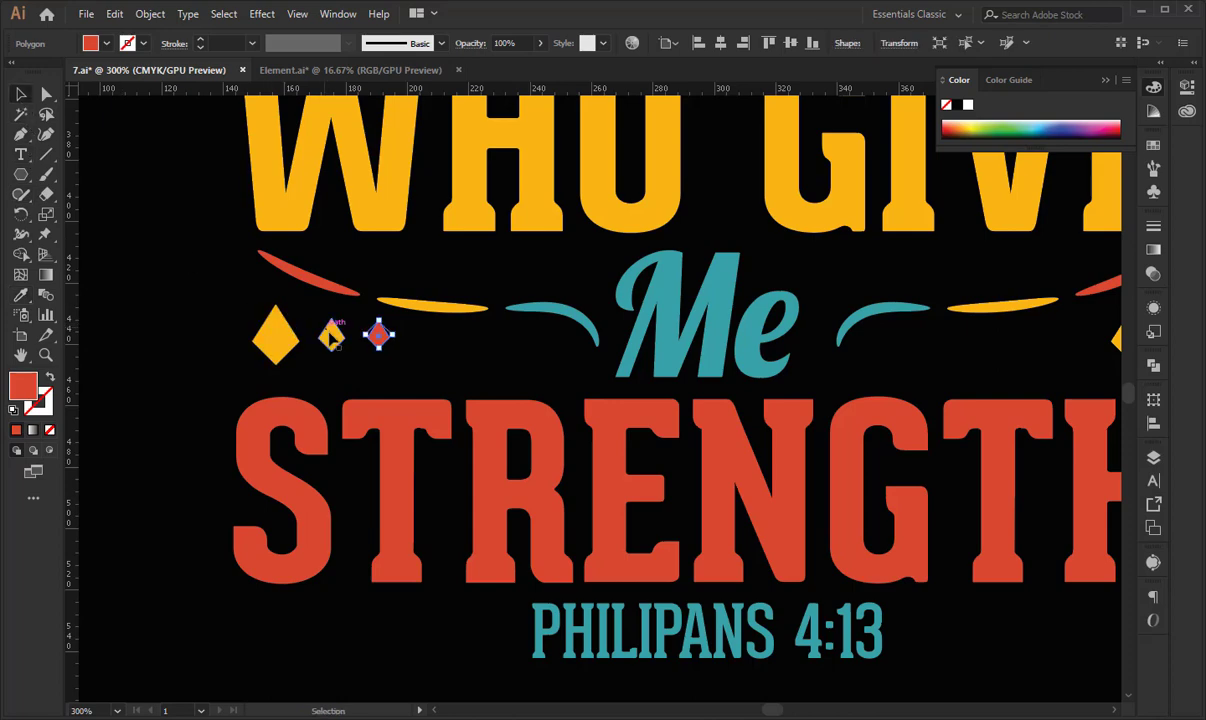
Recolour the middle diamond with the teal of the "Me" lettering.
{"action": "left_click", "coordinate": [331, 339]}
{"action": "key", "text": "i"}
{"action": "left_click", "coordinate": [652, 270]}
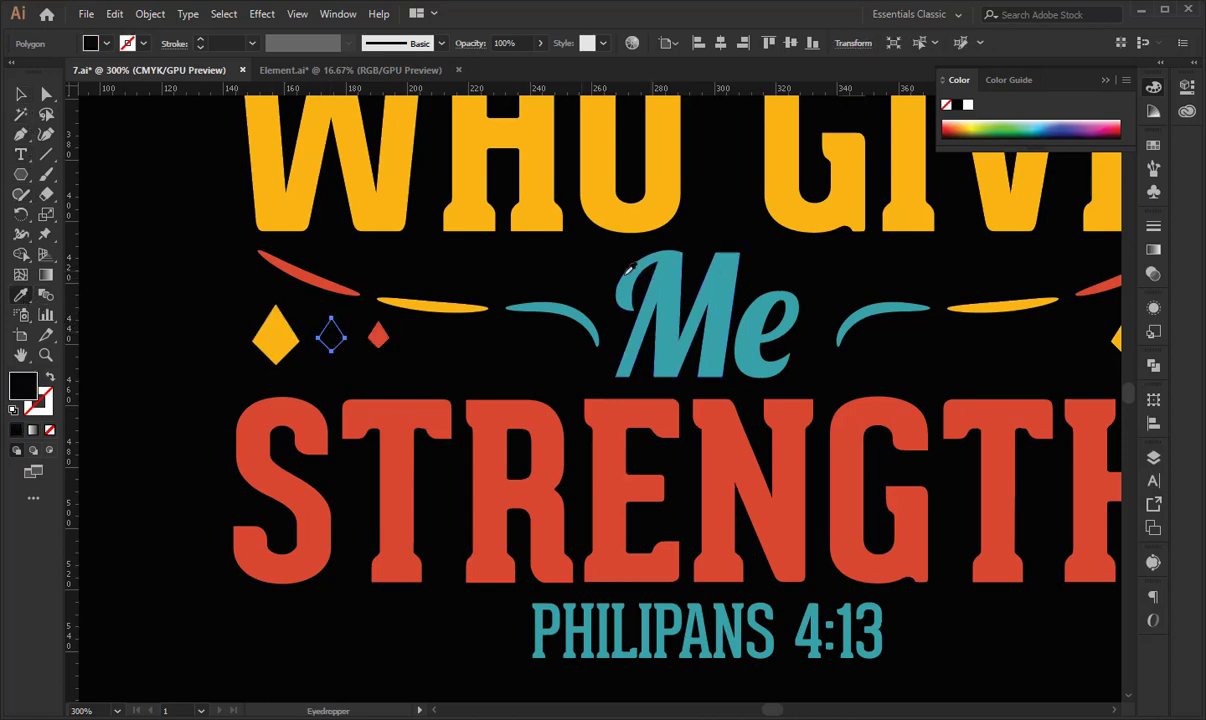
{"action": "left_click", "coordinate": [635, 268]}
{"action": "left_click", "coordinate": [22, 97]}
{"action": "left_click", "coordinate": [148, 197]}
Delete the single yellow diamond under the brush stroke after "Me".
{"action": "key", "text": "ctrl+1"}
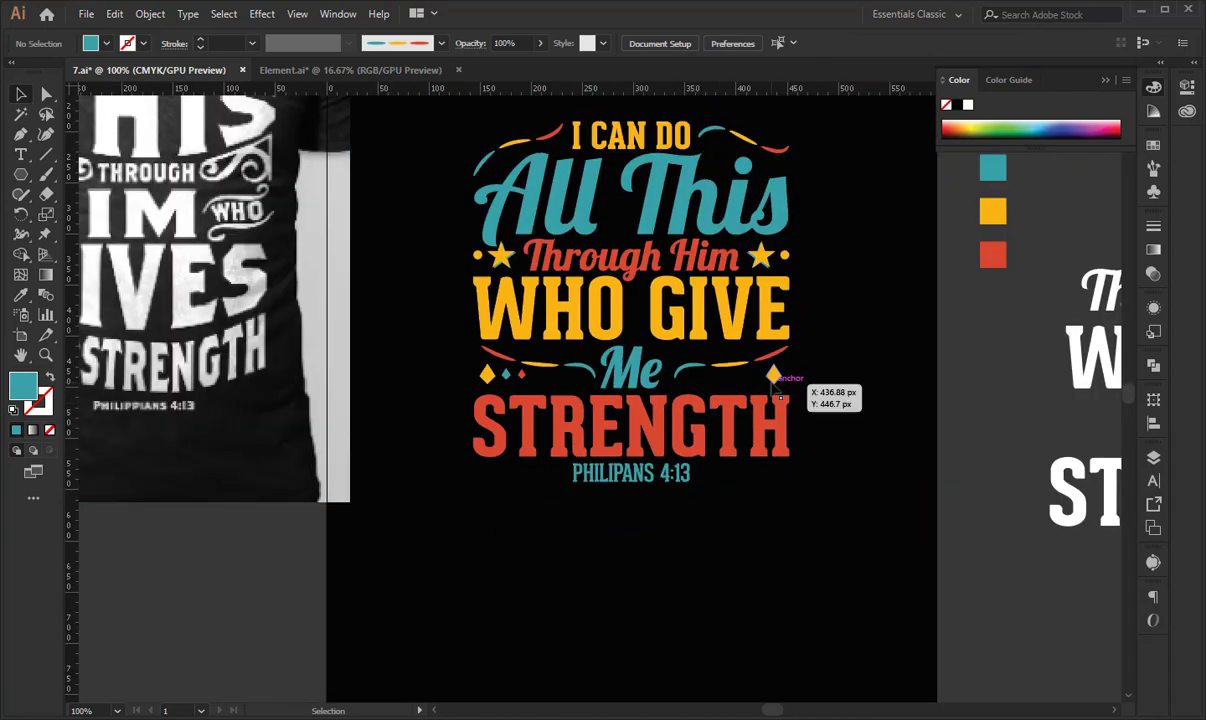
{"action": "left_click", "coordinate": [773, 374]}
{"action": "key", "text": "Delete"}
Group the three coloured diamonds and create a copy reflected across the vertical axis.
{"action": "left_click_drag", "start_coordinate": [525, 386], "coordinate": [528, 391]}
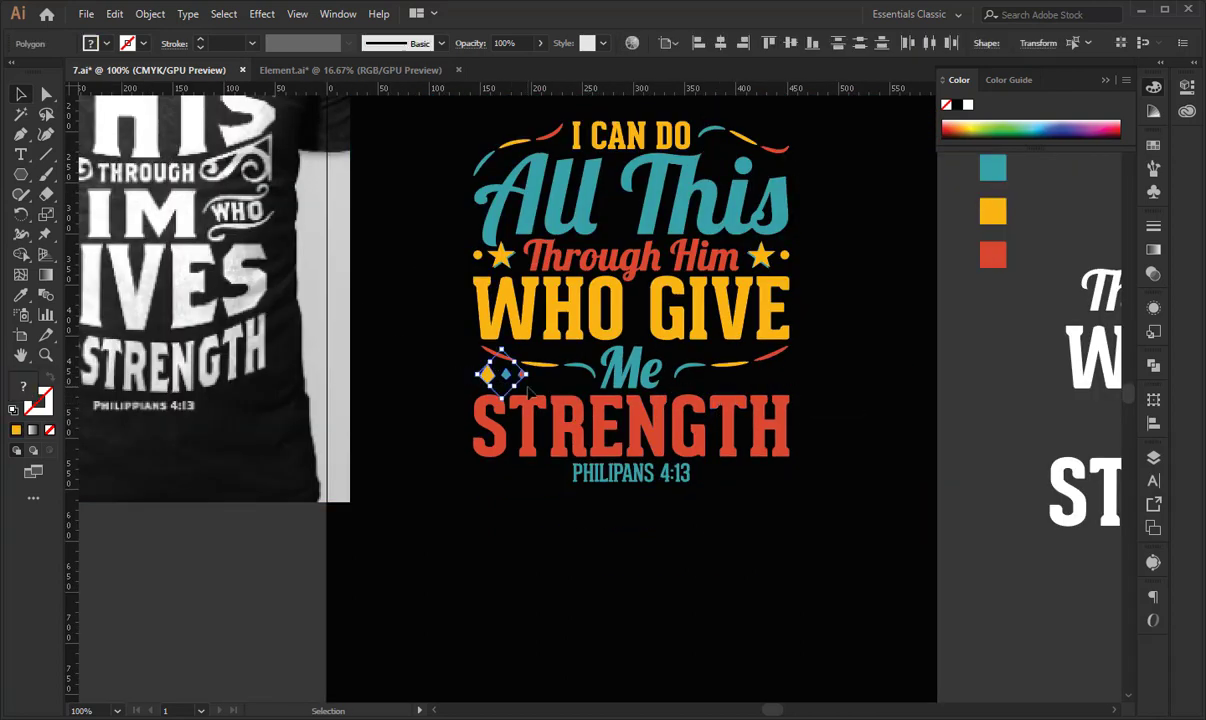
{"action": "key", "text": "ctrl+g"}
{"action": "right_click", "coordinate": [510, 380]}
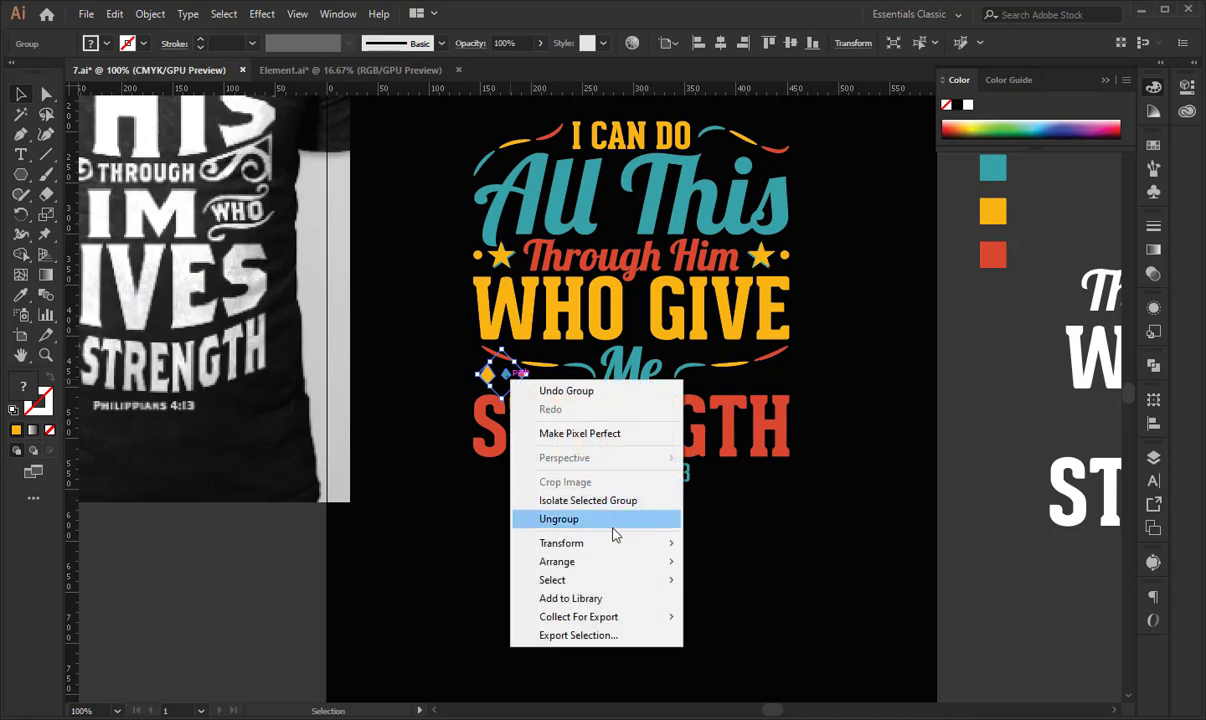
{"action": "mouse_move", "coordinate": [614, 549]}
{"action": "left_click", "coordinate": [684, 571]}
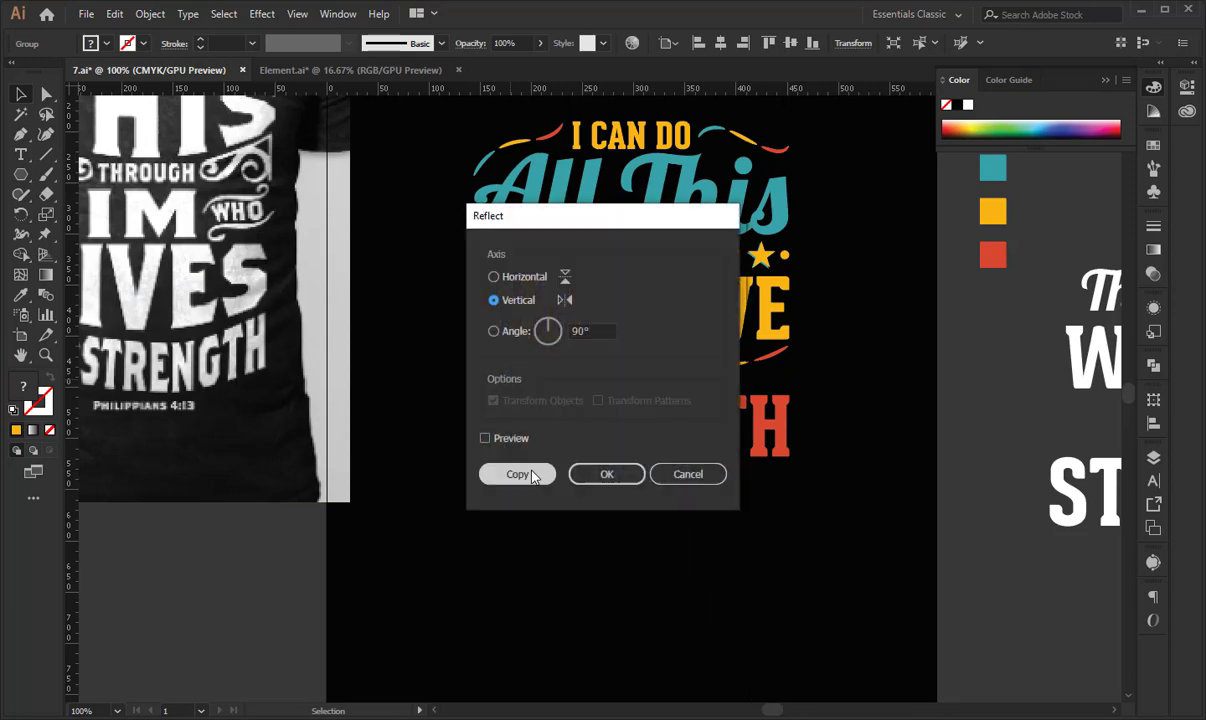
{"action": "left_click", "coordinate": [530, 476]}
Move the mirrored diamond group horizontally to the opposite side of "Me", under the outer end of the brush stroke.
{"action": "key", "text": "shift+Right"}
{"action": "key", "text": "shift+Right"}
{"action": "key", "text": "shift+Right"}
{"action": "key", "text": "shift+Right"}
{"action": "key", "text": "shift+Right"}
{"action": "key", "text": "shift+Right"}
{"action": "key", "text": "shift+Right"}
{"action": "key", "text": "shift+Right"}
{"action": "key", "text": "shift+Right"}
{"action": "key", "text": "shift+Right"}
{"action": "key", "text": "shift+Right"}
{"action": "key", "text": "shift+Right"}
{"action": "key", "text": "shift+Right"}
{"action": "key", "text": "shift+Right"}
{"action": "key", "text": "shift+Right"}
{"action": "key", "text": "shift+Right"}
{"action": "key", "text": "shift+Right"}
{"action": "key", "text": "shift+Right"}
{"action": "key", "text": "shift+Right"}
{"action": "key", "text": "shift+Right"}
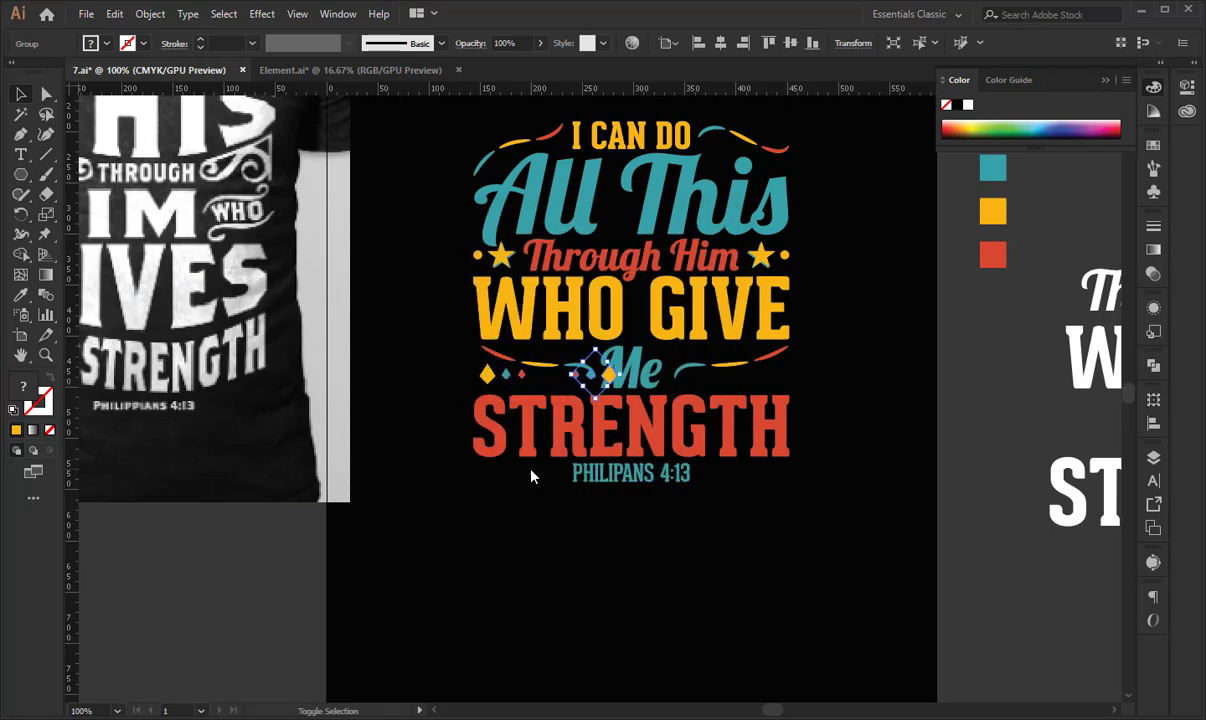
{"action": "key", "text": "shift+Right"}
{"action": "key", "text": "shift+Right"}
{"action": "key", "text": "shift+Right"}
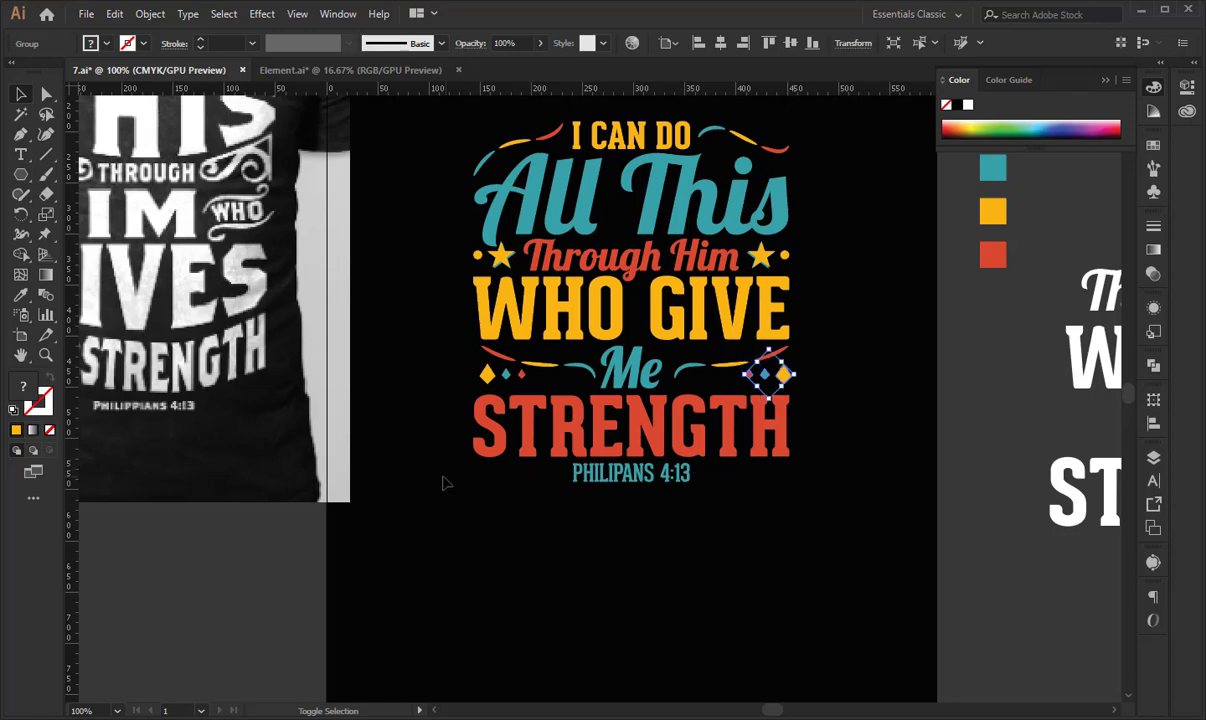
Group the two diamond trios beside "Me" and centre the group horizontally on the "STRENGTH" lettering.
{"action": "left_click", "coordinate": [485, 378], "text": "shift"}
{"action": "key", "text": "ctrl+g"}
{"action": "left_click", "coordinate": [563, 415], "text": "shift"}
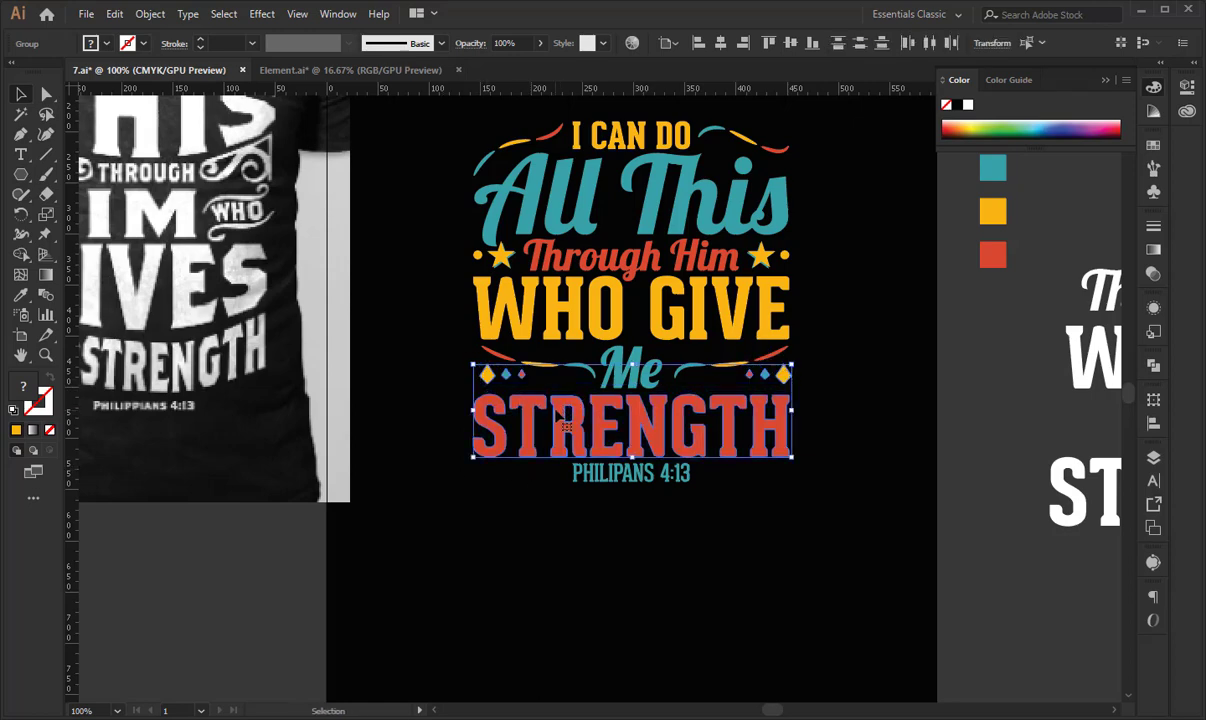
{"action": "left_click", "coordinate": [557, 413]}
{"action": "left_click", "coordinate": [719, 45]}
{"action": "left_click", "coordinate": [907, 313]}
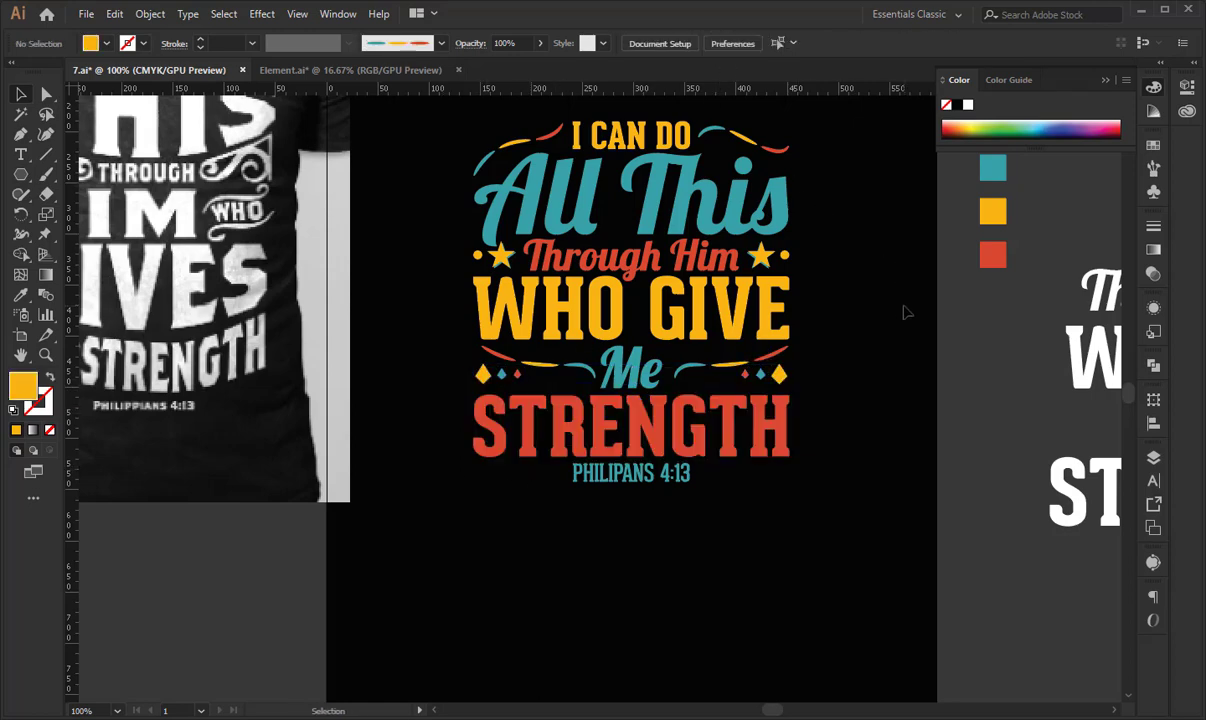
Nudge the paired diamond group slightly down into the gap above "STRENGTH".
{"action": "key", "text": "ctrl+plus"}
{"action": "left_click_drag", "start_coordinate": [815, 450], "coordinate": [730, 403]}
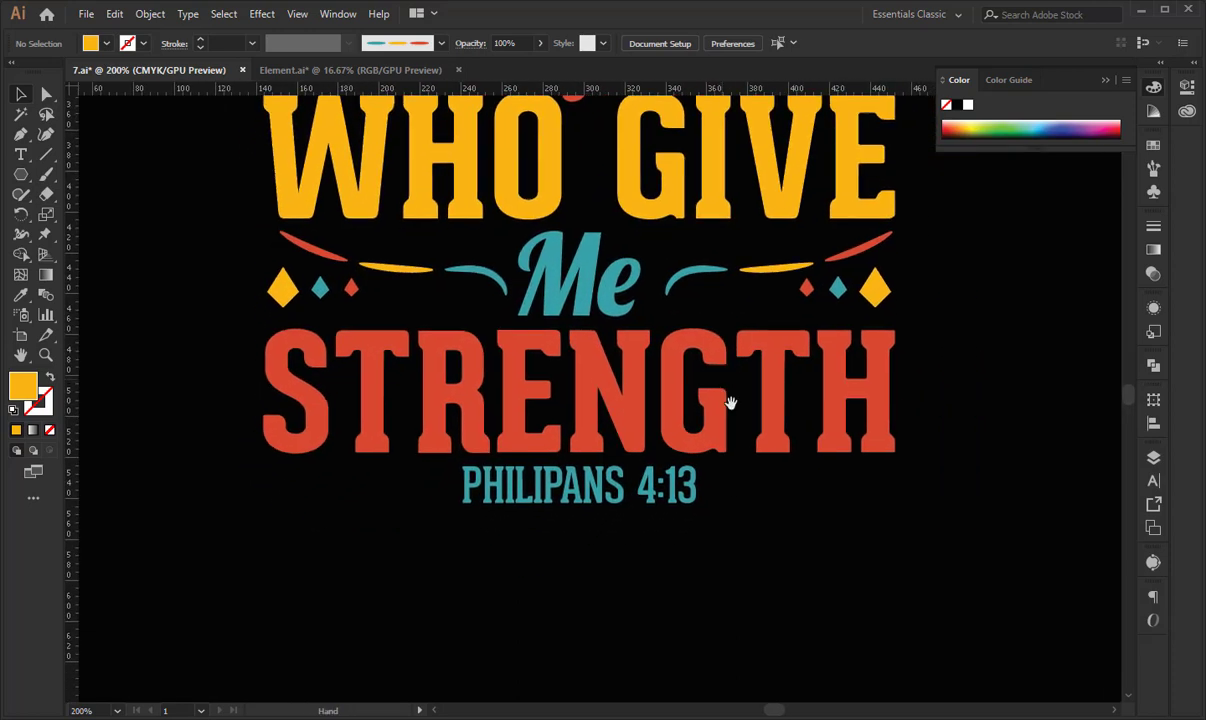
{"action": "left_click", "coordinate": [338, 302]}
{"action": "key", "text": "Down"}
{"action": "key", "text": "Down"}
{"action": "key", "text": "Down"}
{"action": "key", "text": "Down"}
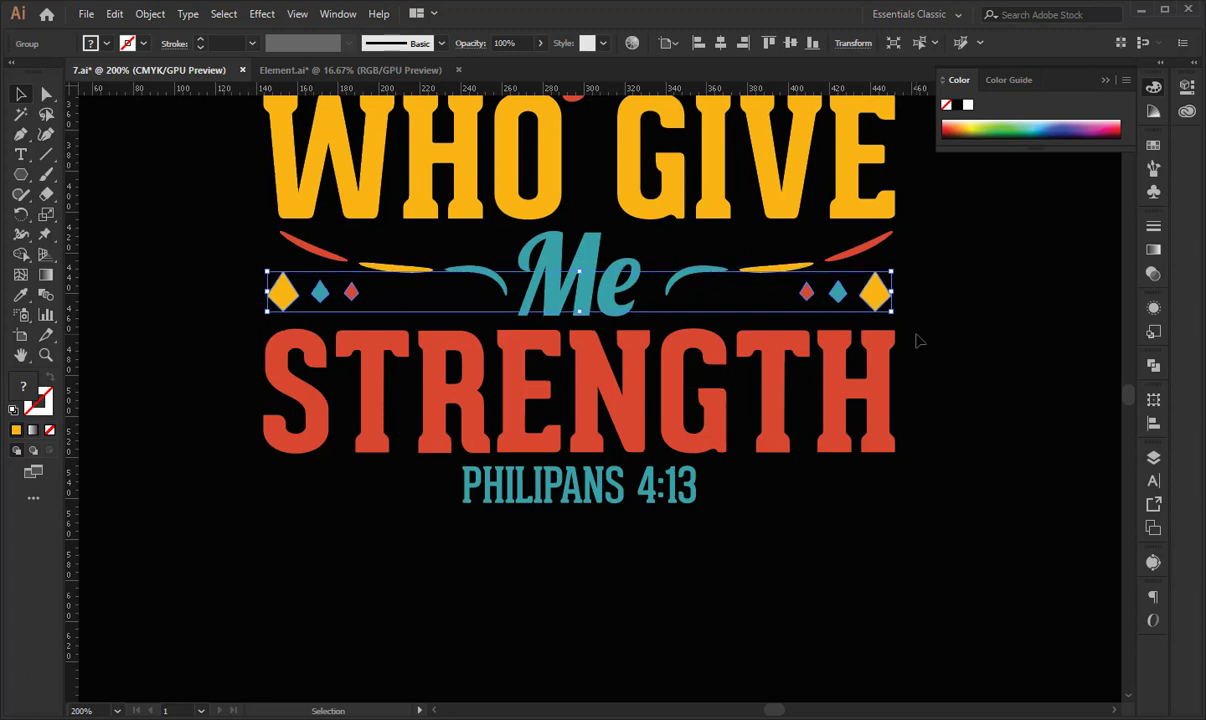
{"action": "left_click", "coordinate": [411, 558]}
Duplicate the paired diamond group and delete one trio from the copy in isolation mode, keeping the trio outside the lettering.
{"action": "left_click_drag", "start_coordinate": [323, 297], "coordinate": [451, 252]}
{"action": "double_click", "coordinate": [437, 251]}
{"action": "left_click", "coordinate": [438, 249]}
{"action": "key", "text": "Delete"}
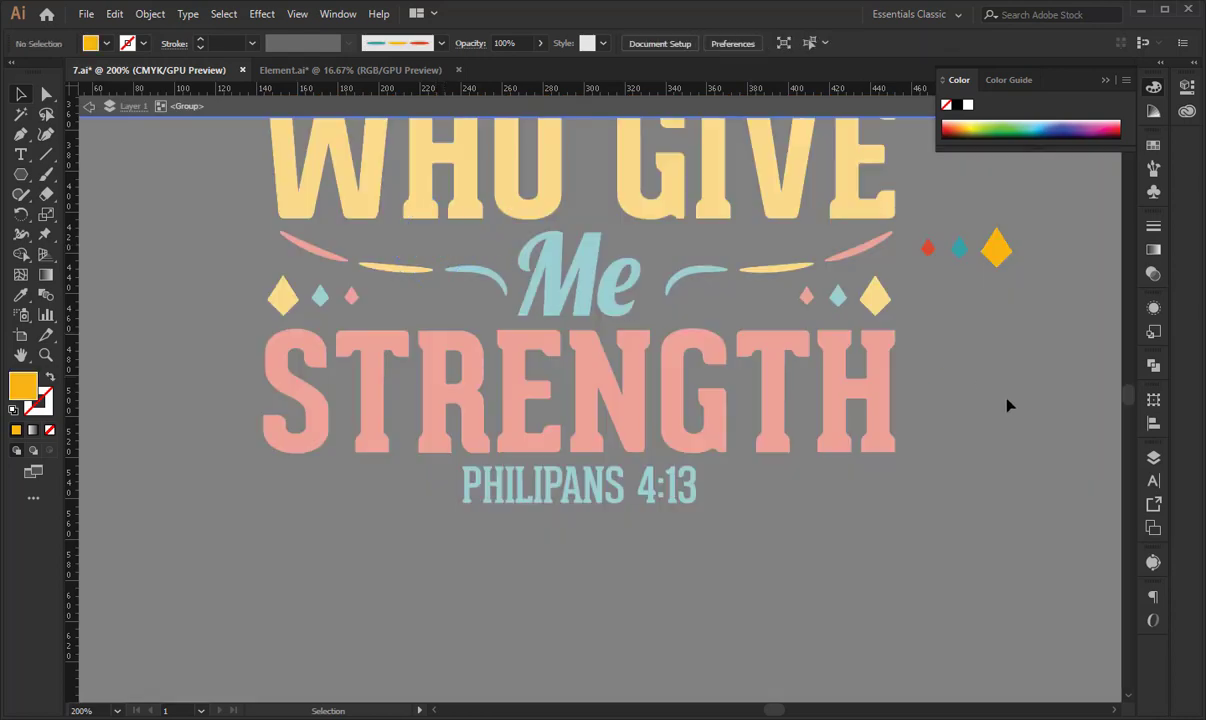
{"action": "double_click", "coordinate": [1007, 402]}
Place the copied diamond trio just after "Me" above the brush stroke, with its yellow diamond nearest "Me", and scale it down.
{"action": "left_click_drag", "start_coordinate": [1008, 255], "coordinate": [629, 261]}
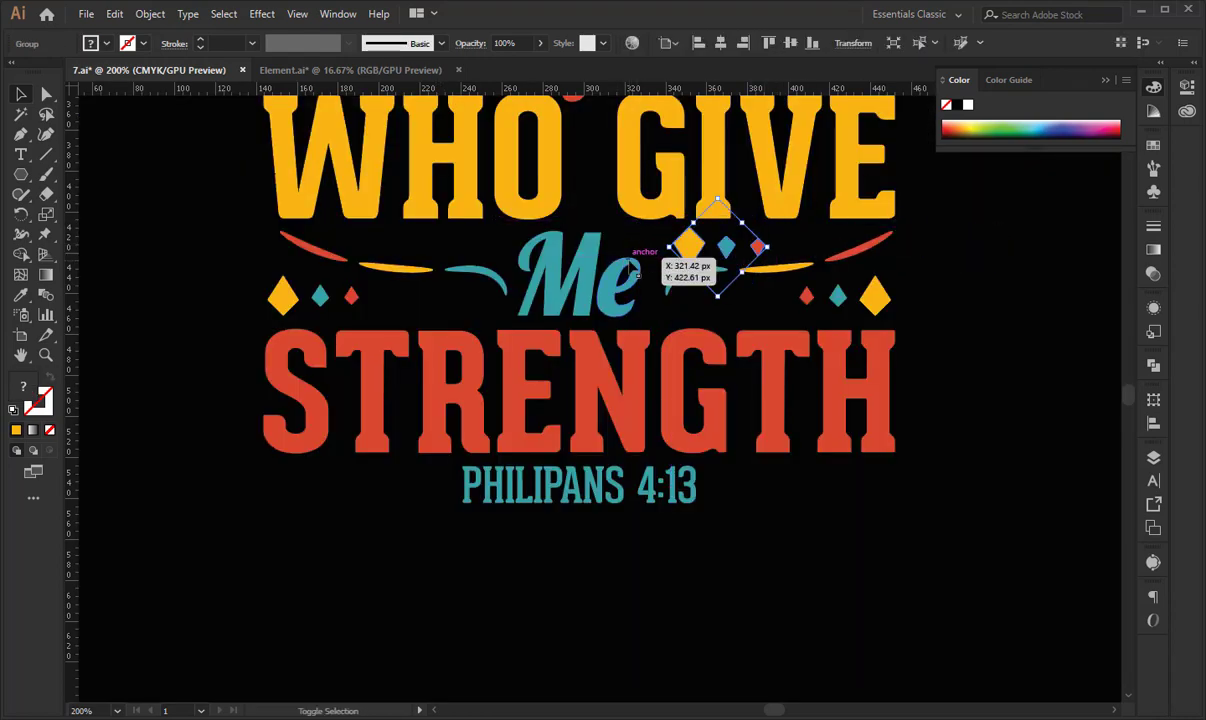
{"action": "key", "text": "shift+Left"}
{"action": "key", "text": "shift+Left"}
{"action": "key", "text": "shift+Right"}
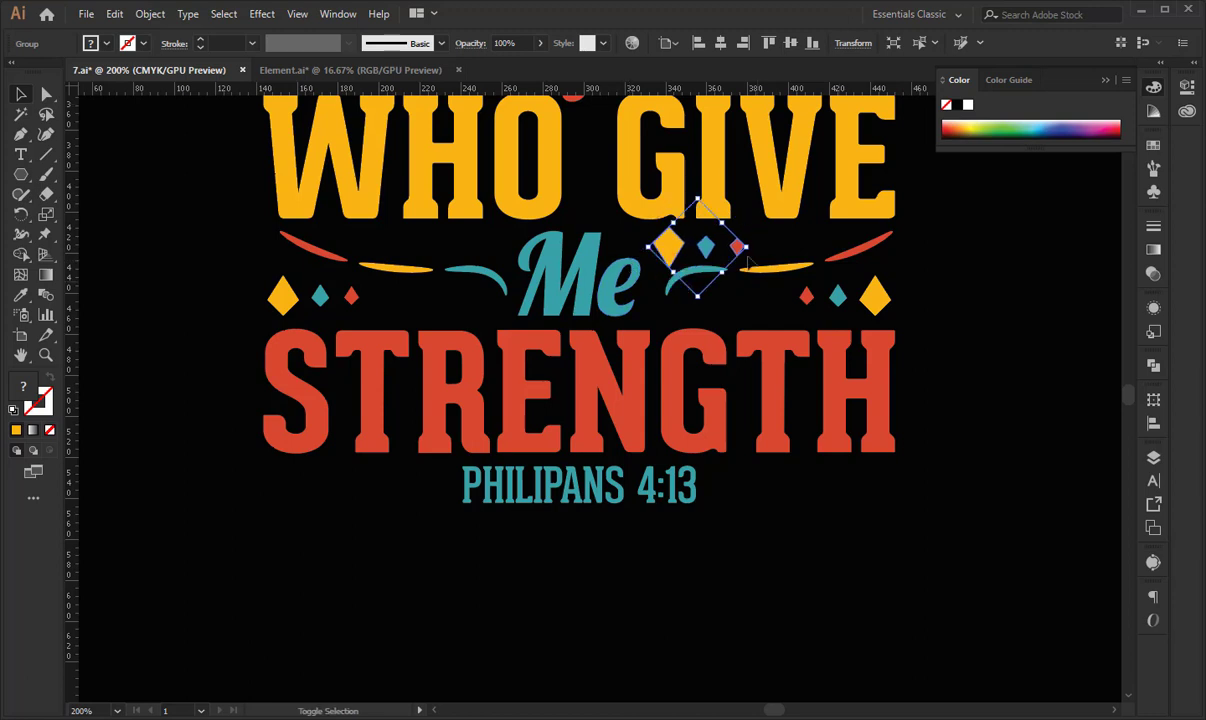
{"action": "left_click_drag", "start_coordinate": [748, 251], "coordinate": [718, 251]}
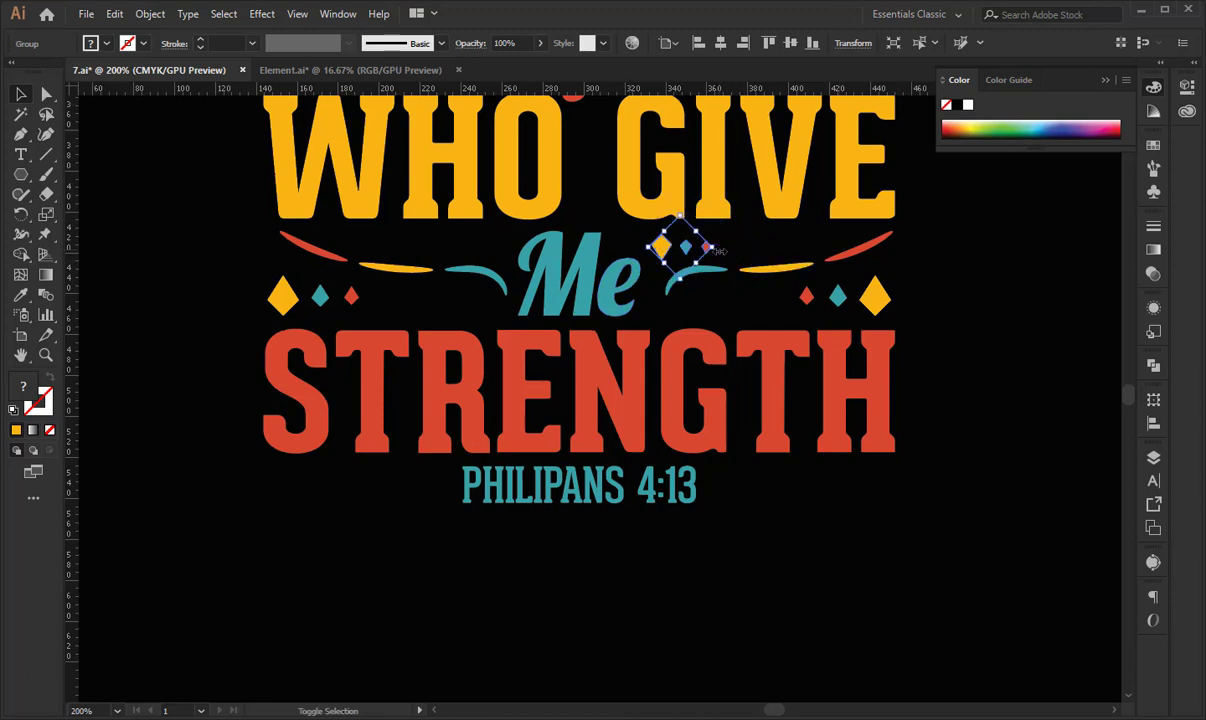
Nudge the small diamond trio away from "Me" and align its left edge with the brush stroke below it.
{"action": "key", "text": "Right"}
{"action": "key", "text": "Right"}
{"action": "key", "text": "Right"}
{"action": "key", "text": "Right"}
{"action": "key", "text": "Right"}
{"action": "key", "text": "Right"}
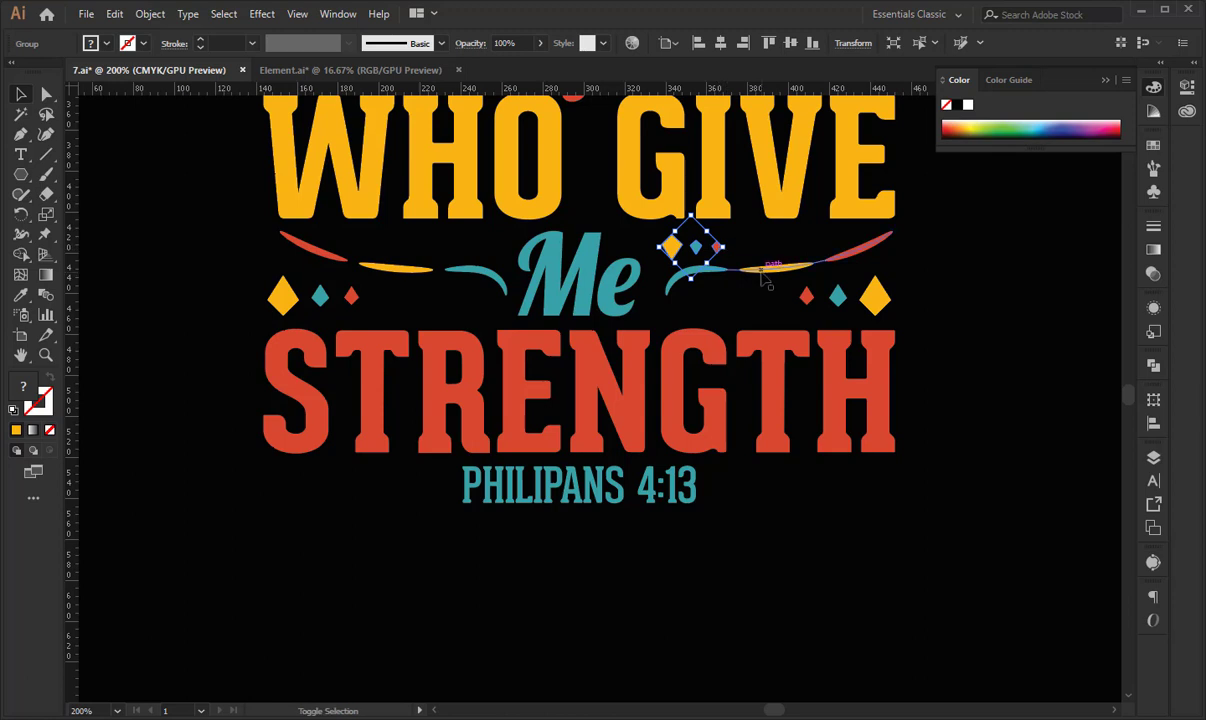
{"action": "left_click", "coordinate": [761, 270], "text": "shift"}
{"action": "left_click", "coordinate": [697, 44]}
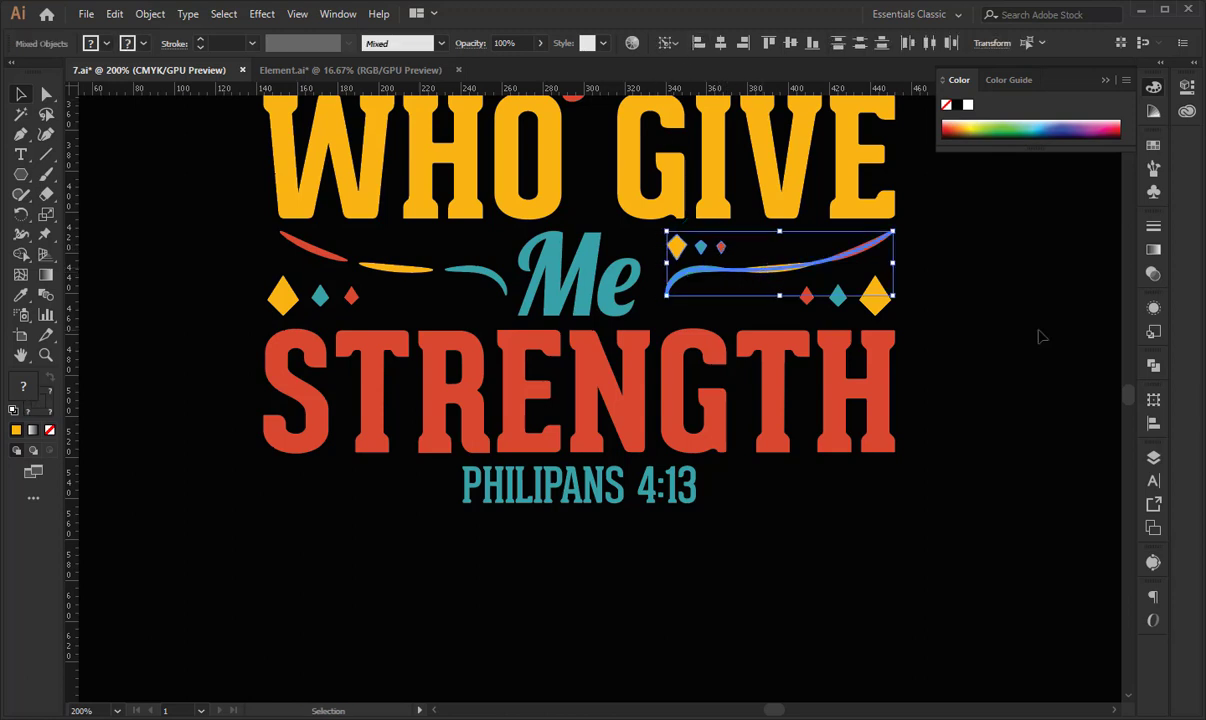
{"action": "left_click", "coordinate": [1039, 334]}
Create a vertically reflected copy of the small diamond trio and move it horizontally to the space before "Me".
{"action": "right_click", "coordinate": [719, 248]}
{"action": "mouse_move", "coordinate": [800, 412]}
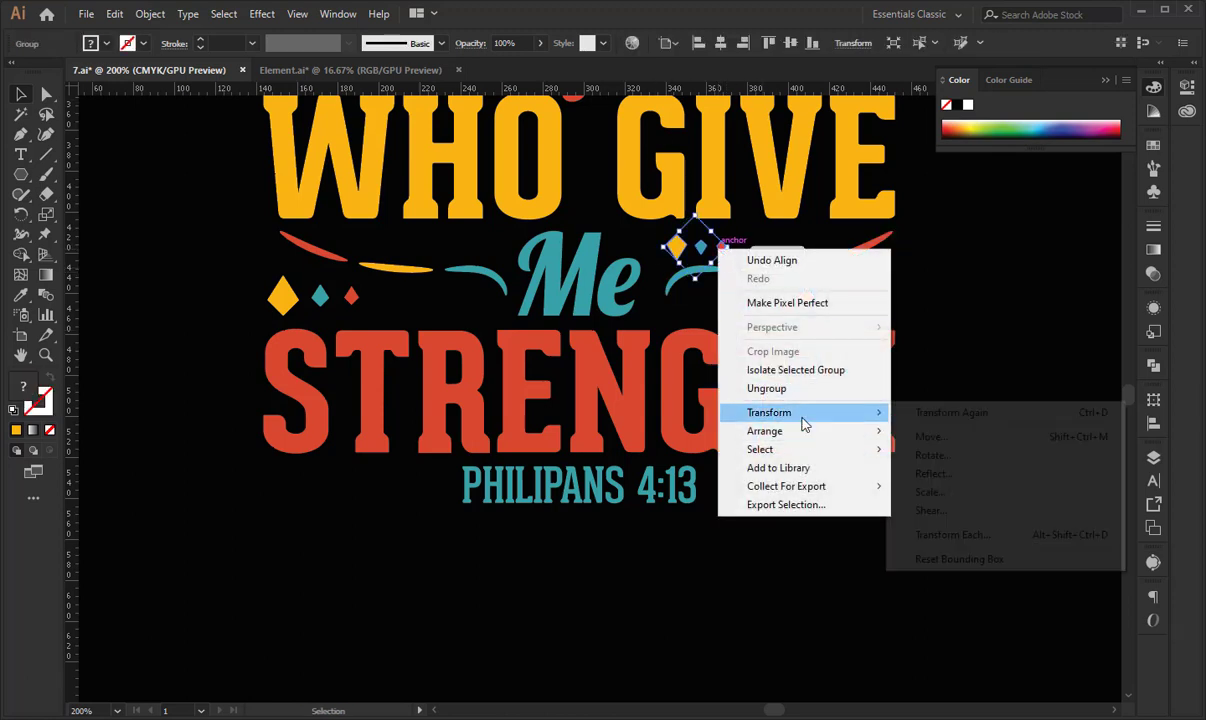
{"action": "left_click", "coordinate": [925, 472]}
{"action": "left_click", "coordinate": [517, 474]}
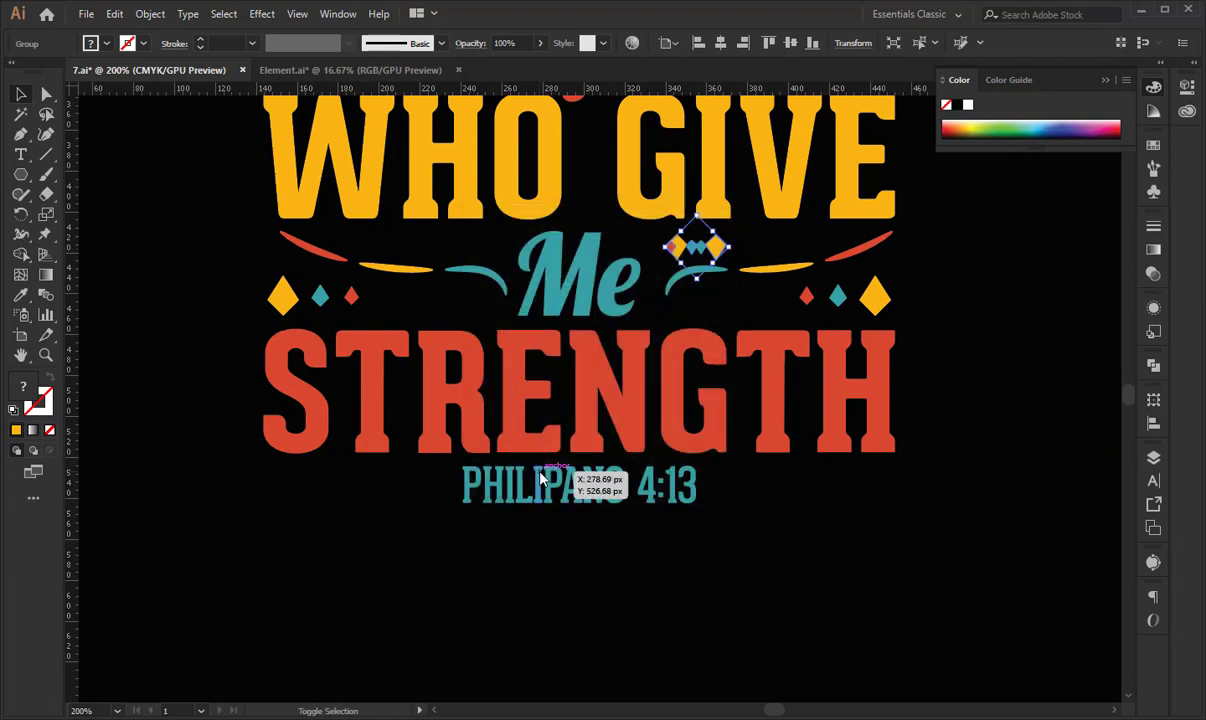
{"action": "key", "text": "shift+Left"}
{"action": "key", "text": "shift+Left"}
{"action": "key", "text": "shift+Left"}
{"action": "key", "text": "shift+Left"}
{"action": "key", "text": "shift+Left"}
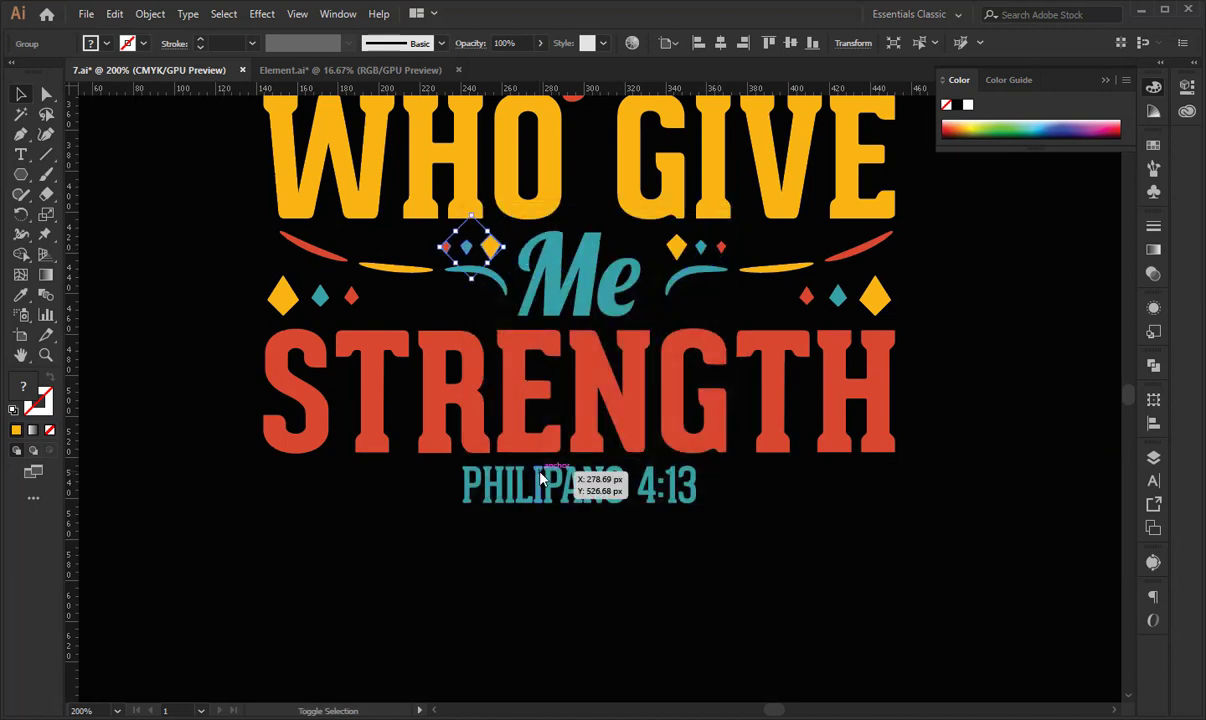
Align the right edge of the small trio before "Me" with the right edge of its brush stroke.
{"action": "left_click_drag", "start_coordinate": [277, 229], "coordinate": [510, 297]}
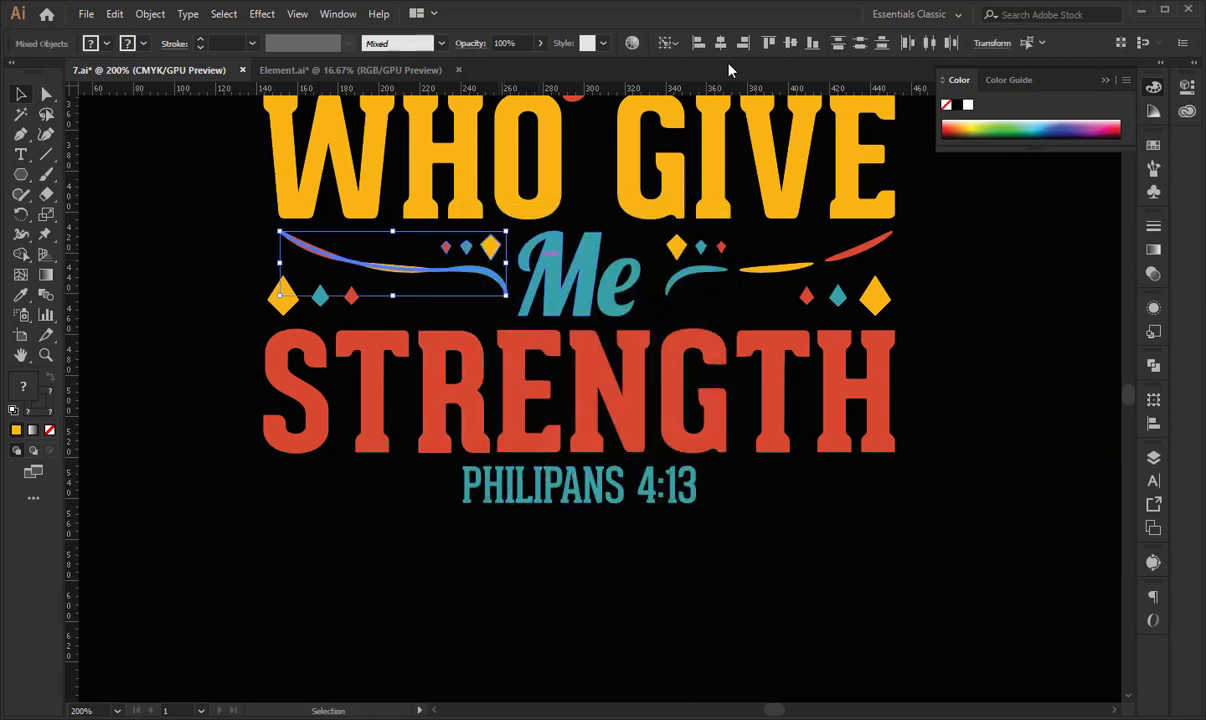
{"action": "left_click", "coordinate": [742, 43]}
{"action": "left_click", "coordinate": [918, 300]}
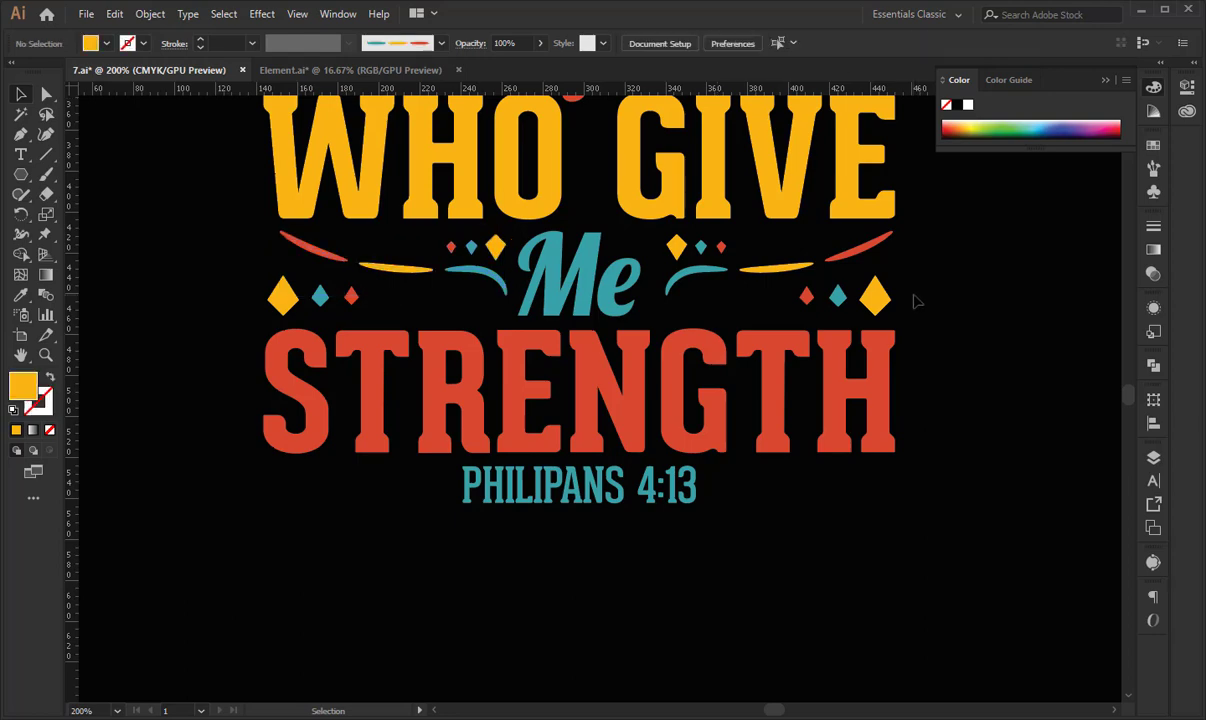
Copy both small diamond trios from the "Me" line up to the "I CAN DO" line.
{"action": "key", "text": "ctrl+minus"}
{"action": "scroll", "coordinate": [911, 314], "scroll_direction": "up", "scroll_amount": 5}
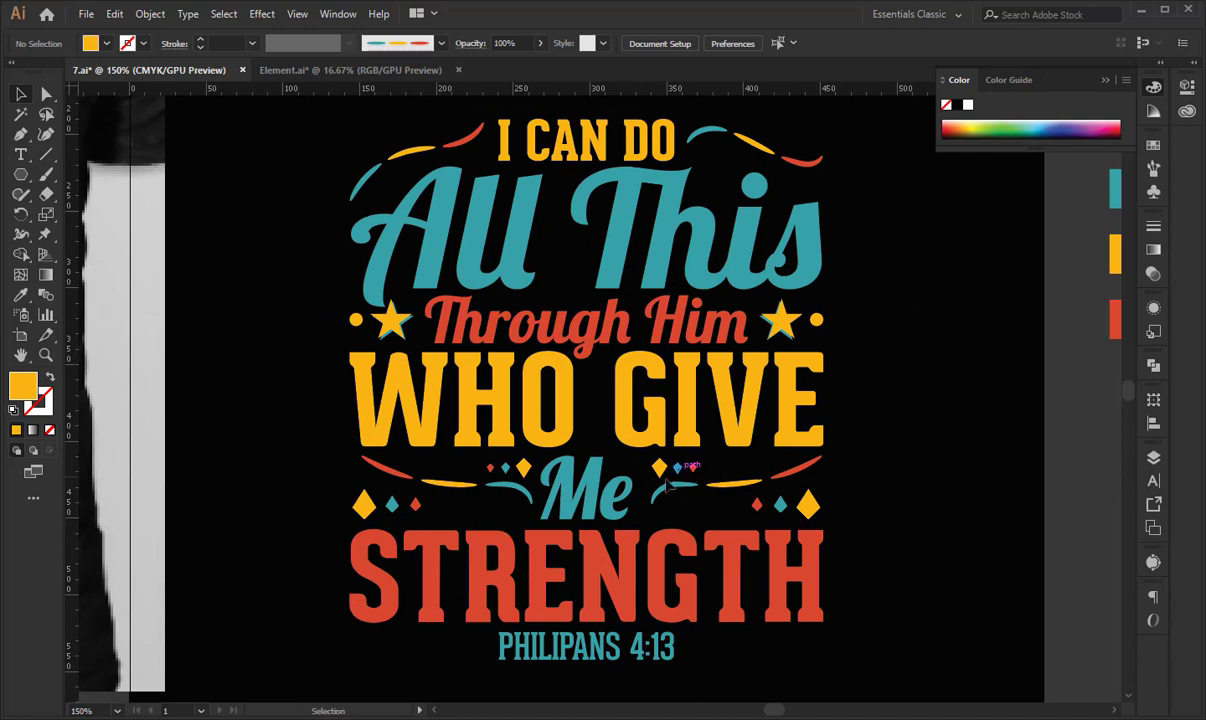
{"action": "left_click_drag", "start_coordinate": [505, 467], "coordinate": [517, 141]}
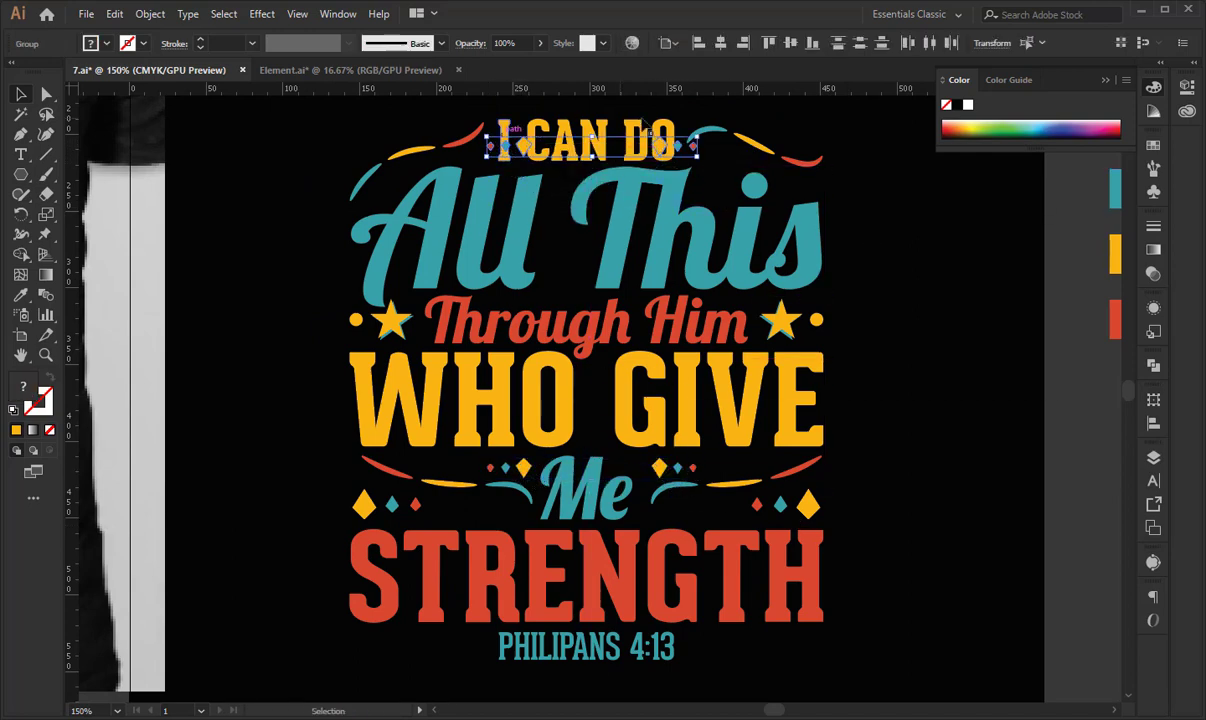
Move the copied trio after "I CAN DO" under its brush stroke and align it to the stroke's left edge.
{"action": "left_click", "coordinate": [697, 114]}
{"action": "left_click_drag", "start_coordinate": [660, 148], "coordinate": [699, 149]}
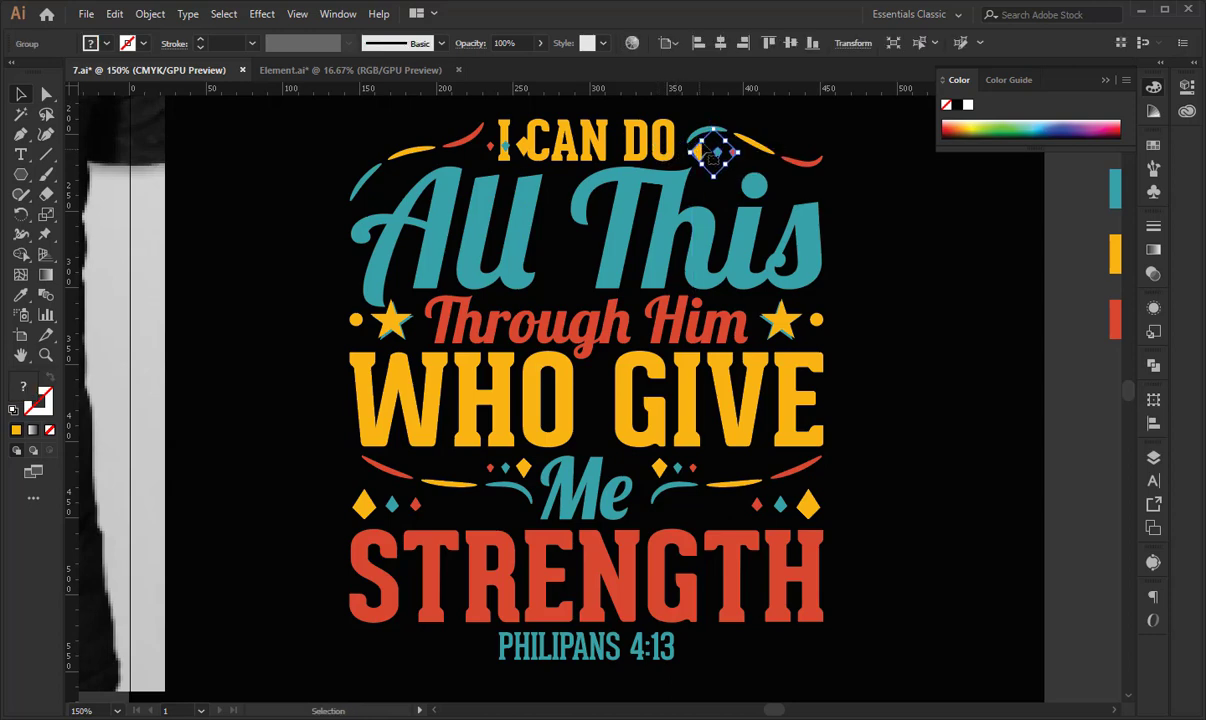
{"action": "left_click", "coordinate": [764, 152], "text": "shift"}
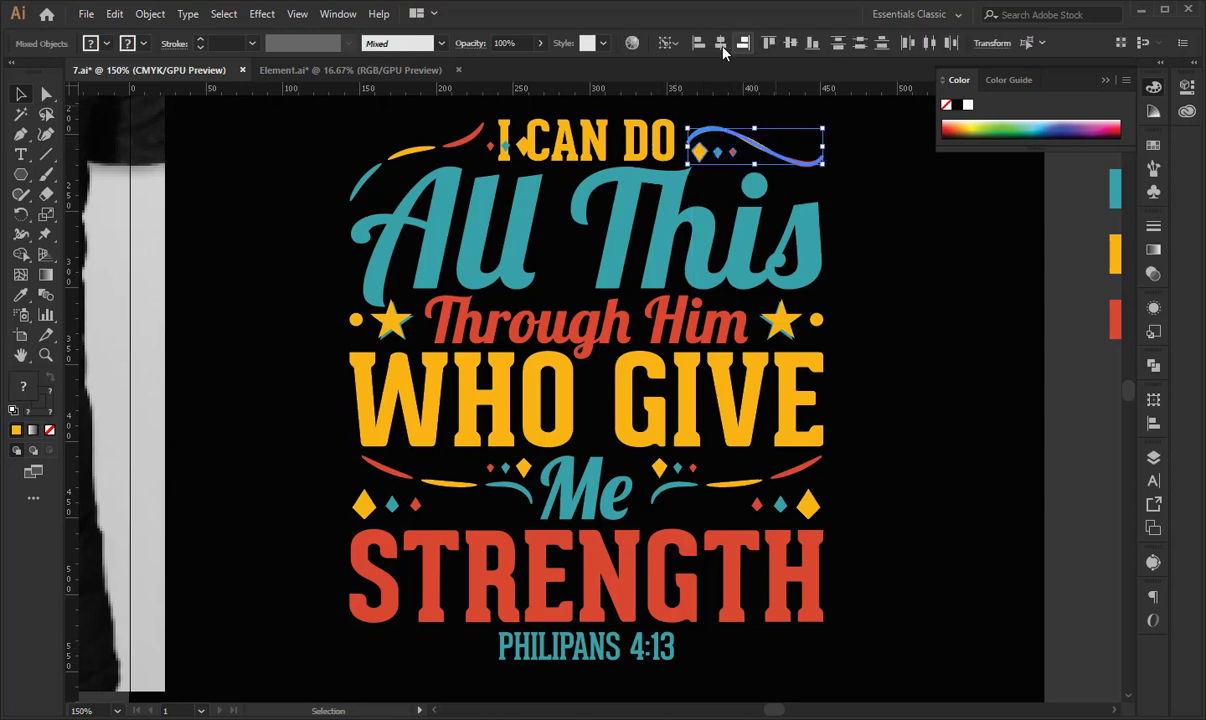
{"action": "left_click", "coordinate": [467, 113]}
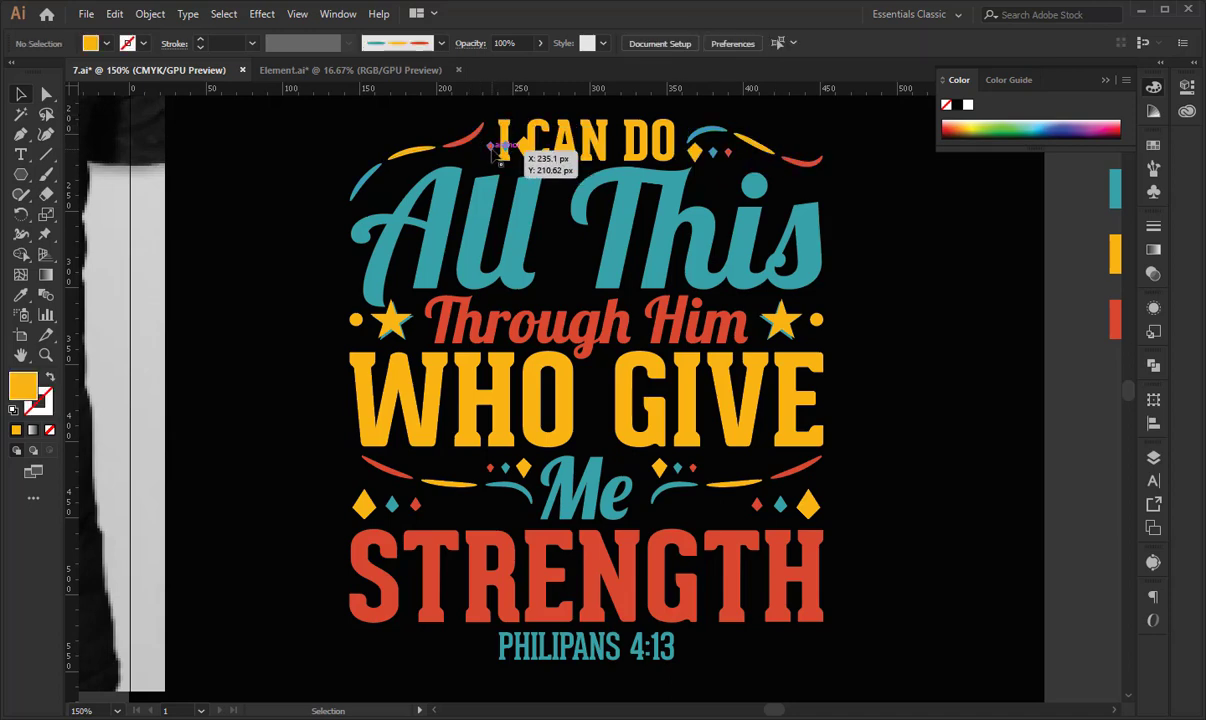
Align the tops of the two copied diamond trios on the "I CAN DO" line.
{"action": "left_click", "coordinate": [491, 146]}
{"action": "left_click", "coordinate": [705, 160], "text": "shift"}
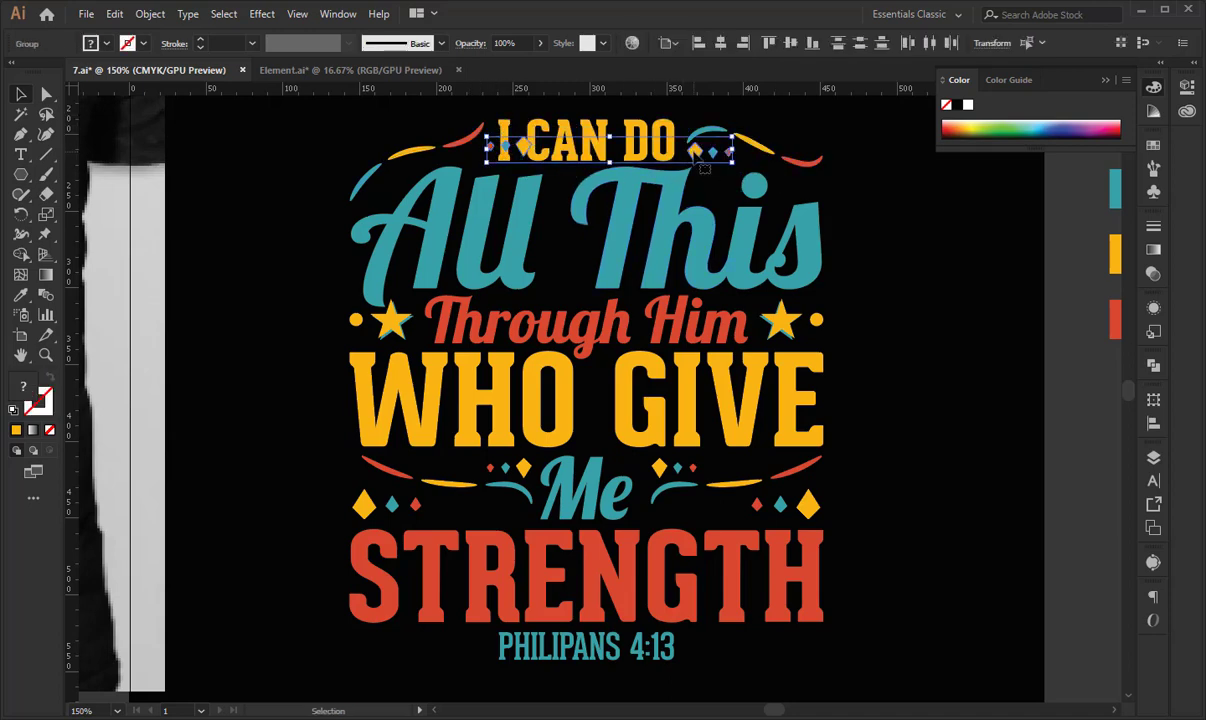
{"action": "left_click", "coordinate": [769, 43]}
{"action": "left_click", "coordinate": [400, 124]}
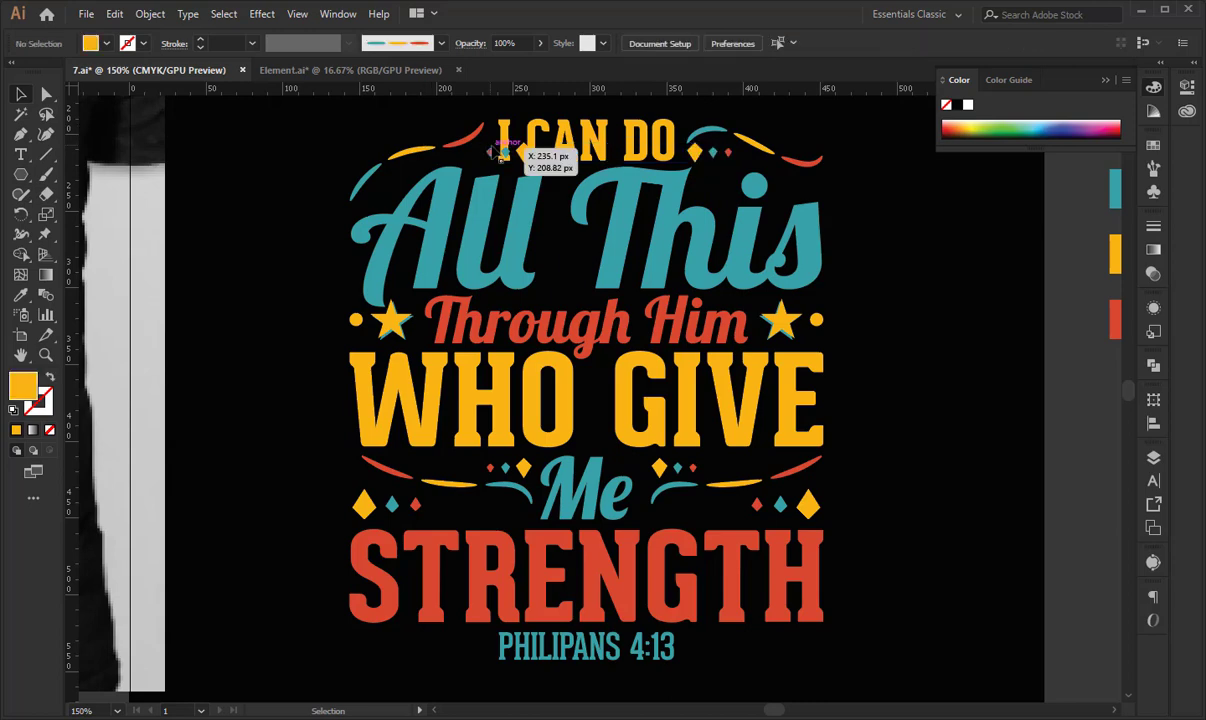
Align the other copied trio to the right edge of the brush stroke before "I CAN DO" and nudge it slightly down.
{"action": "left_click", "coordinate": [522, 149]}
{"action": "left_click", "coordinate": [460, 148], "text": "shift"}
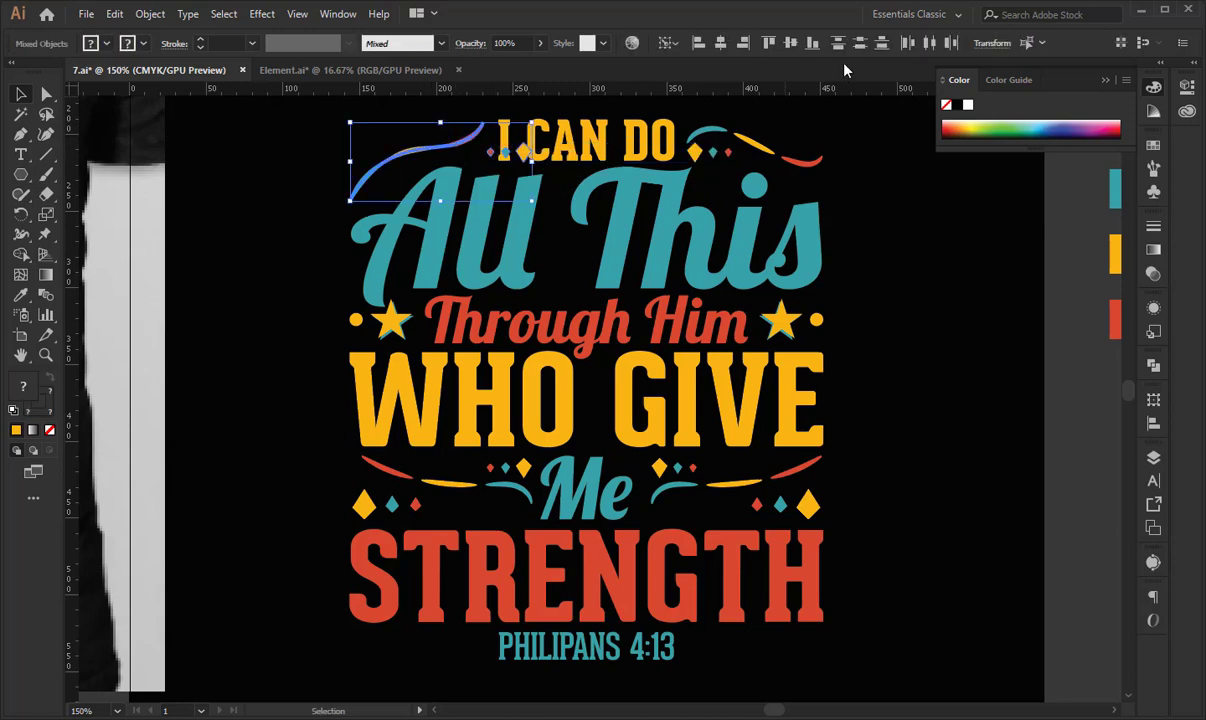
{"action": "left_click", "coordinate": [747, 45]}
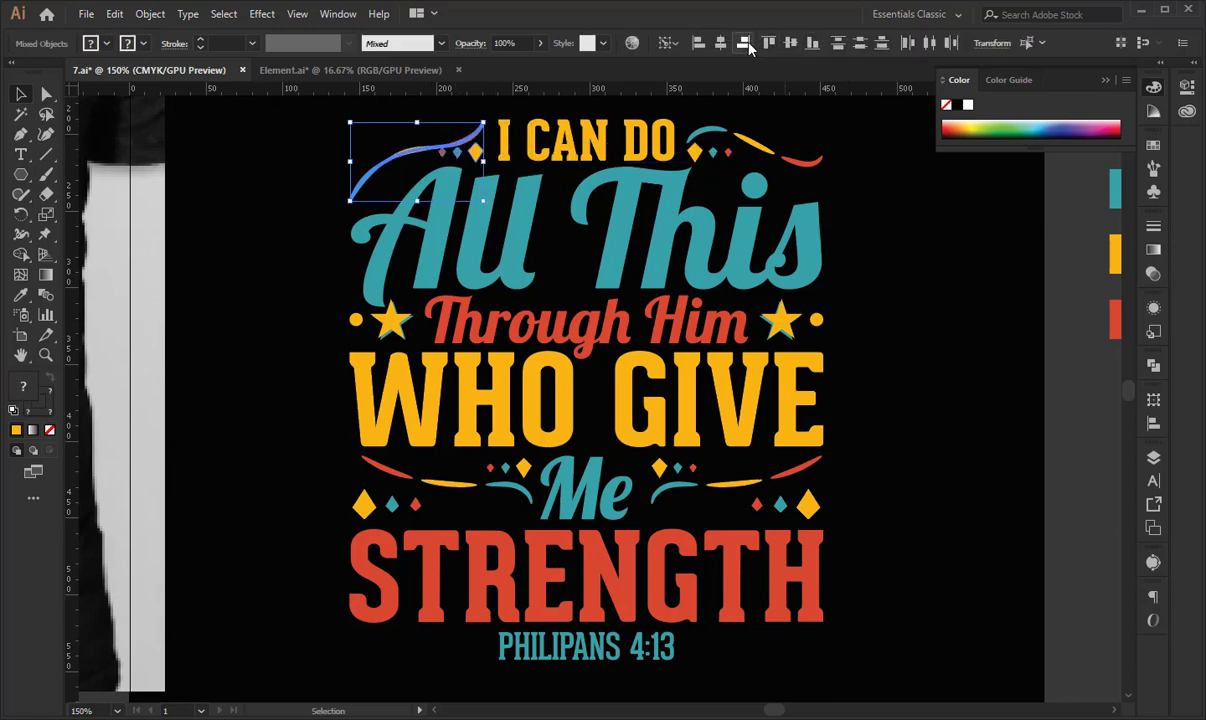
{"action": "left_click", "coordinate": [872, 248]}
{"action": "left_click", "coordinate": [468, 148]}
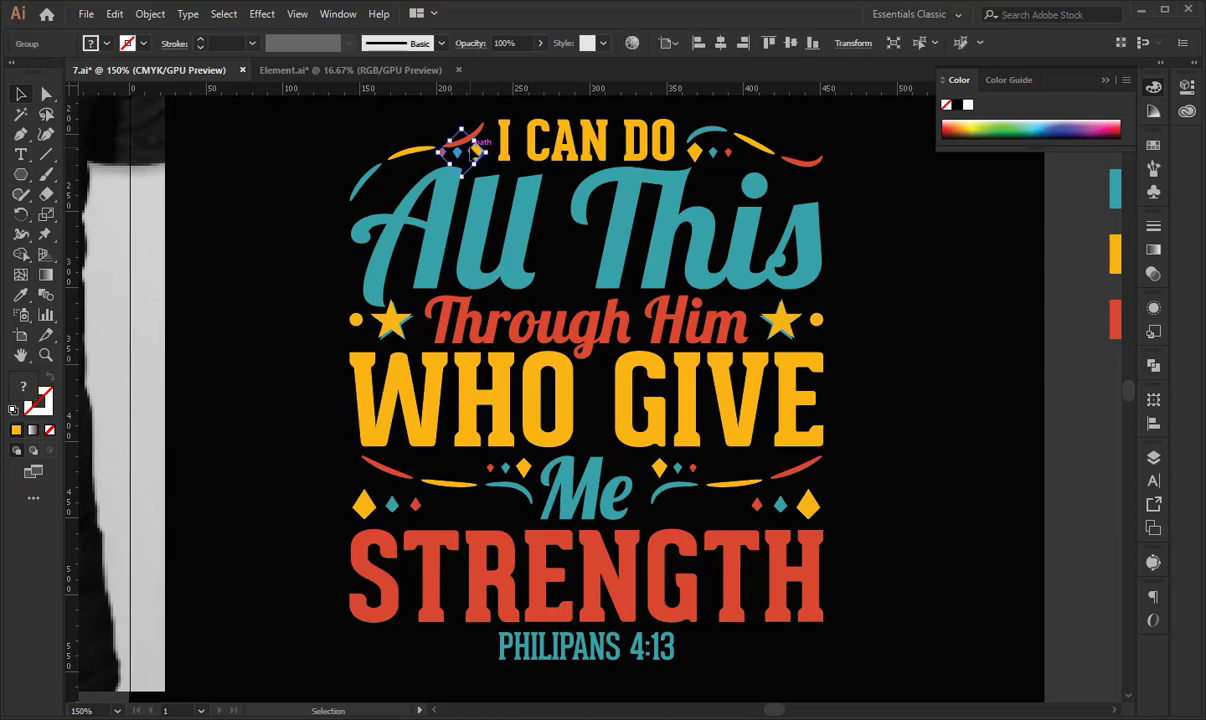
{"action": "left_click", "coordinate": [987, 301]}
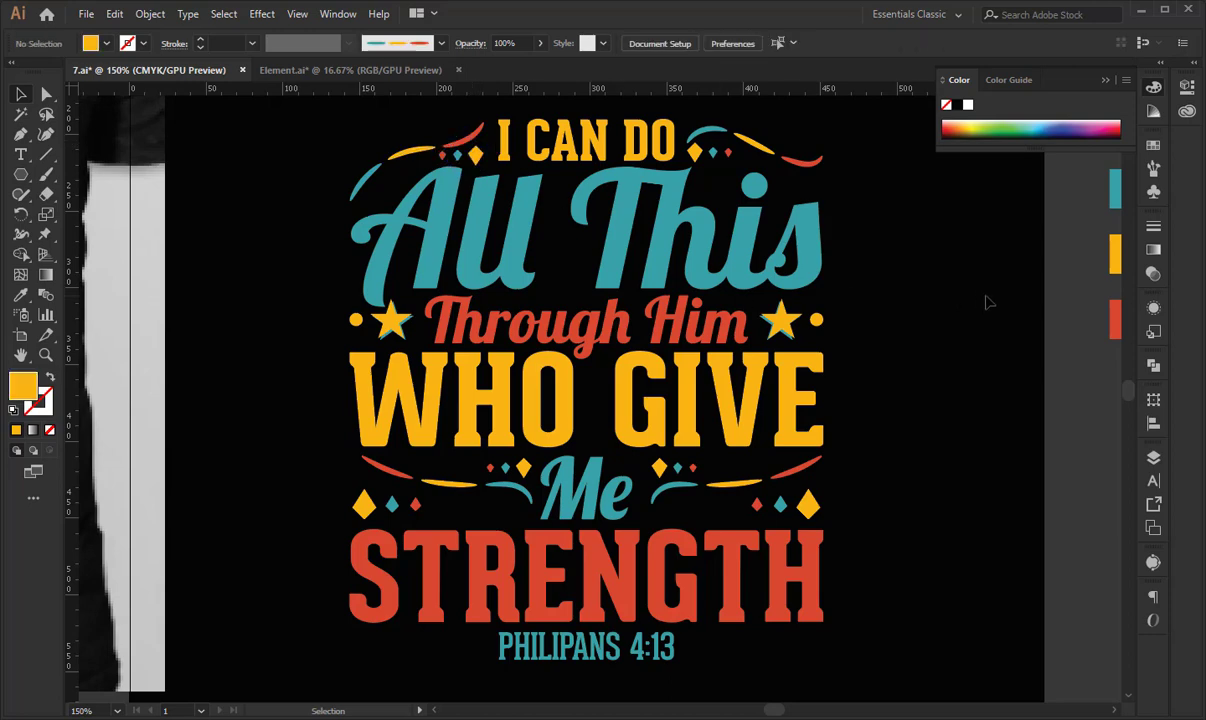
Draw a straight horizontal line about 63 px long between the red diamond and "Me", with a yellow stroke and no fill.
{"action": "key", "text": "space"}
{"action": "left_click_drag", "start_coordinate": [985, 305], "coordinate": [949, 401]}
{"action": "left_click_drag", "start_coordinate": [912, 478], "coordinate": [932, 470]}
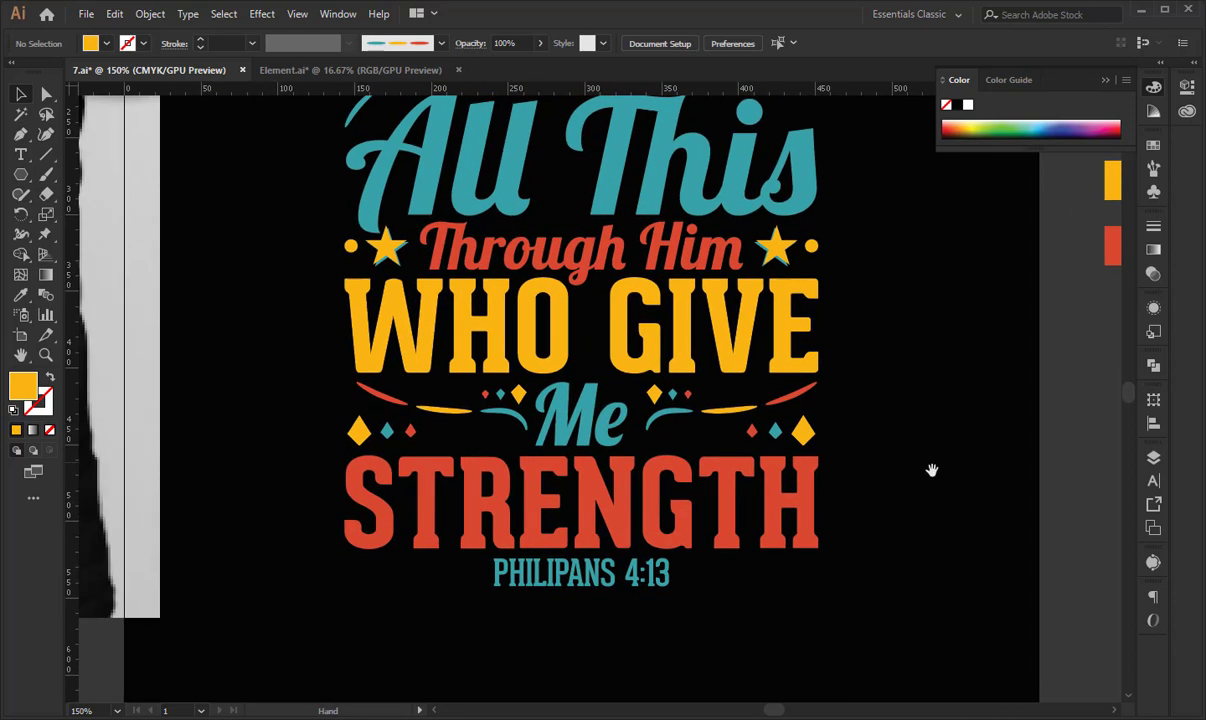
{"action": "left_click", "coordinate": [427, 432]}
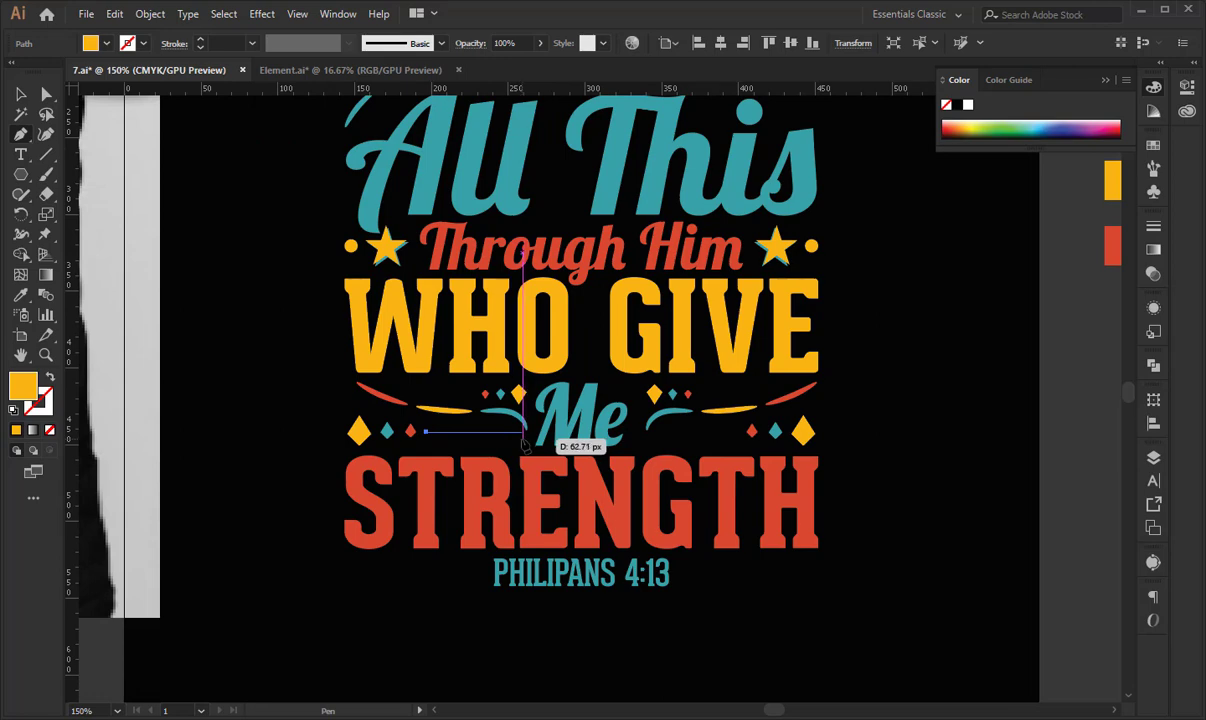
{"action": "left_click", "coordinate": [522, 432], "text": "shift"}
{"action": "left_click", "coordinate": [50, 376]}
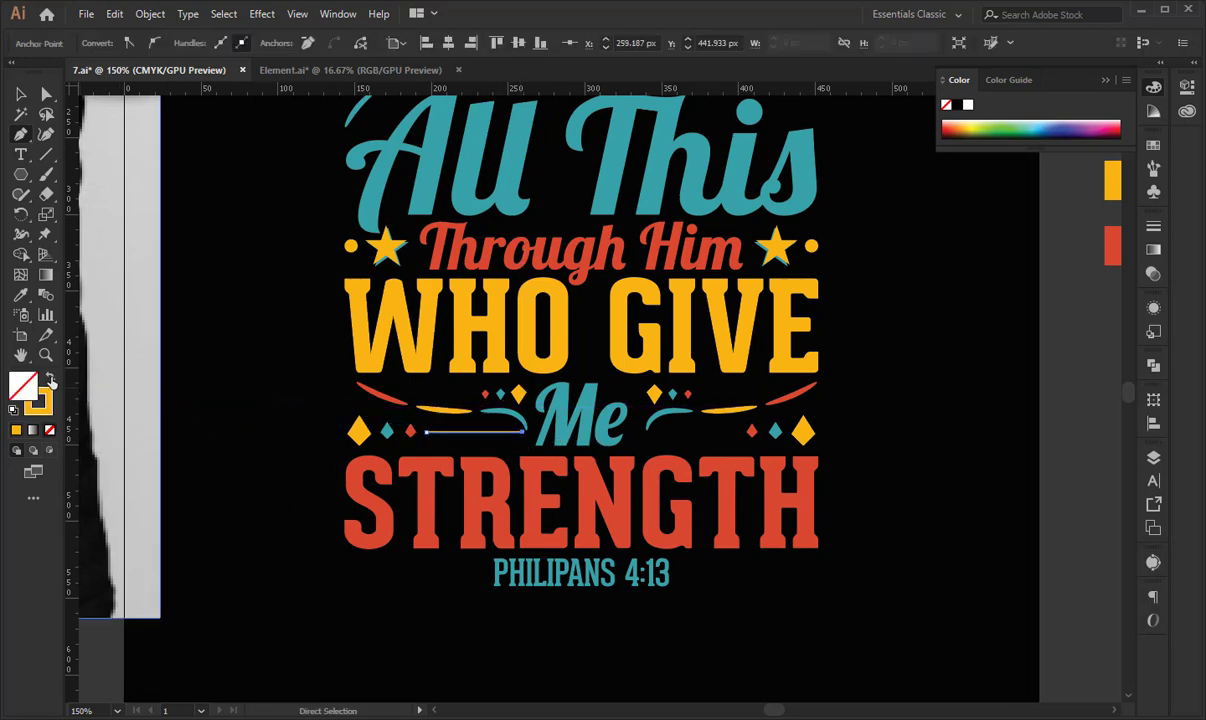
{"action": "left_click", "coordinate": [20, 94]}
{"action": "left_click", "coordinate": [215, 250]}
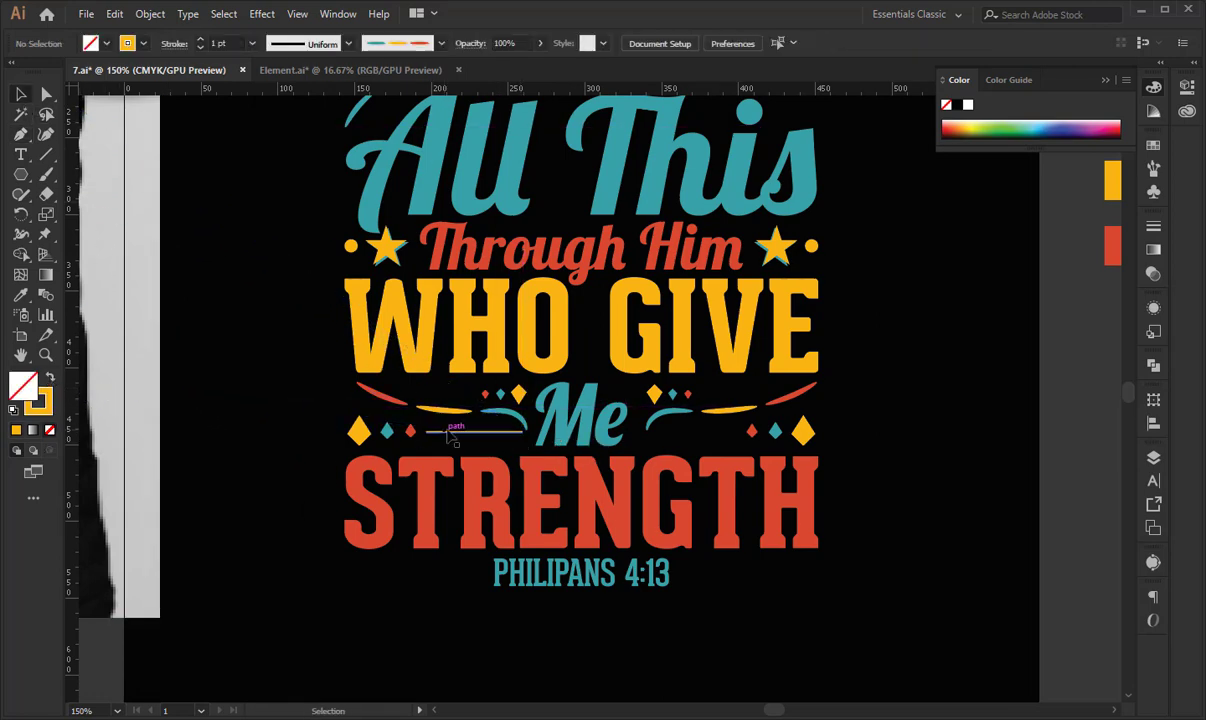
Apply a variable width profile that tapers both ends to the yellow line before "Me".
{"action": "key", "text": "ctrl+equal"}
{"action": "key", "text": "ctrl+equal"}
{"action": "key", "text": "ctrl+equal"}
{"action": "key", "text": "space"}
{"action": "left_click_drag", "start_coordinate": [327, 518], "coordinate": [574, 403]}
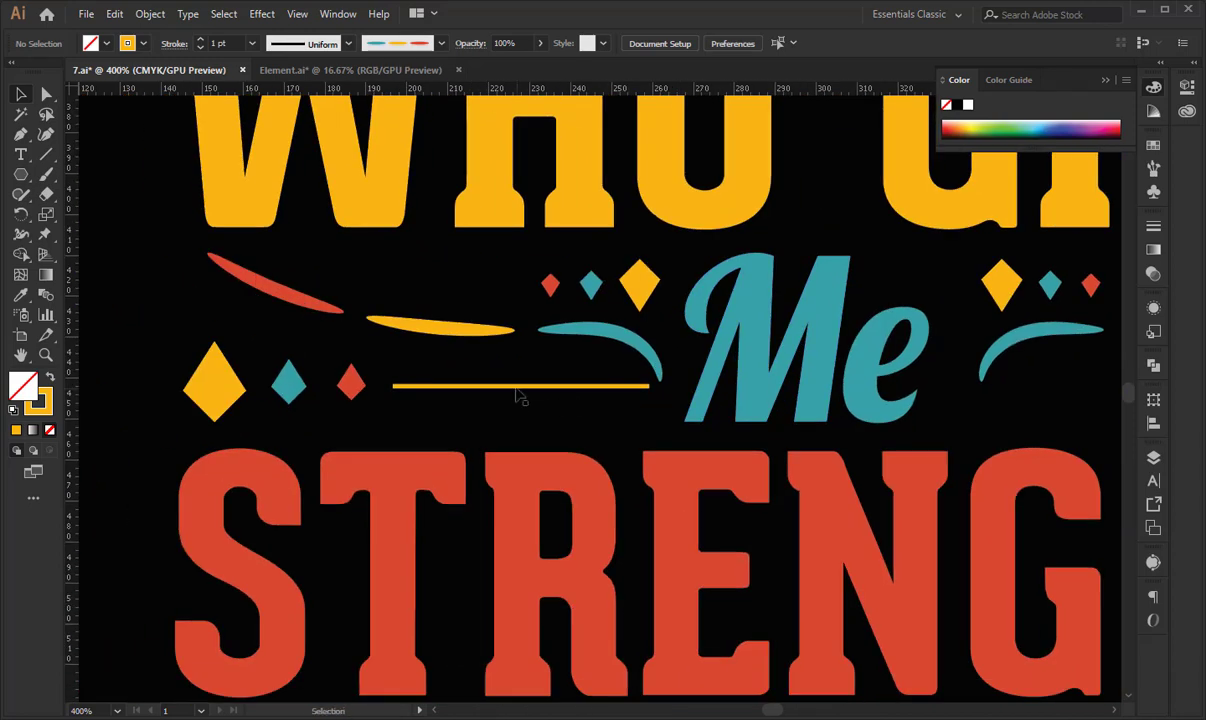
{"action": "left_click", "coordinate": [517, 388]}
{"action": "left_click", "coordinate": [386, 46]}
{"action": "left_click", "coordinate": [307, 45]}
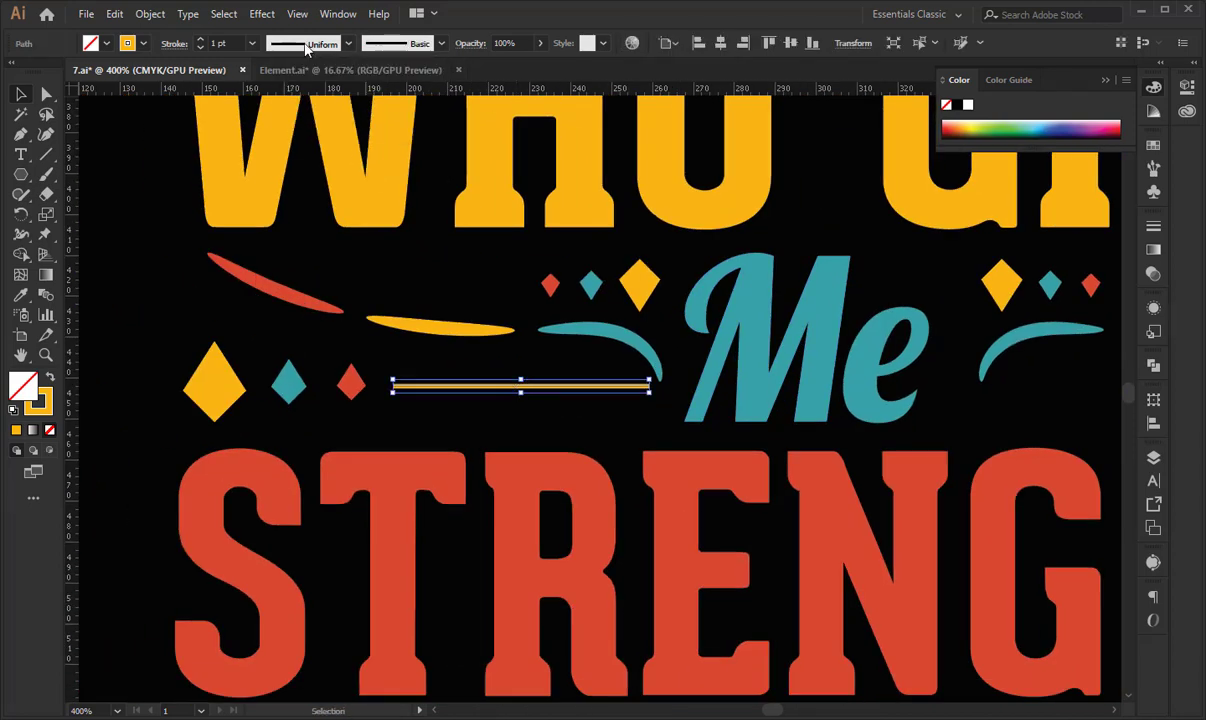
{"action": "left_click", "coordinate": [307, 45]}
{"action": "left_click", "coordinate": [298, 175]}
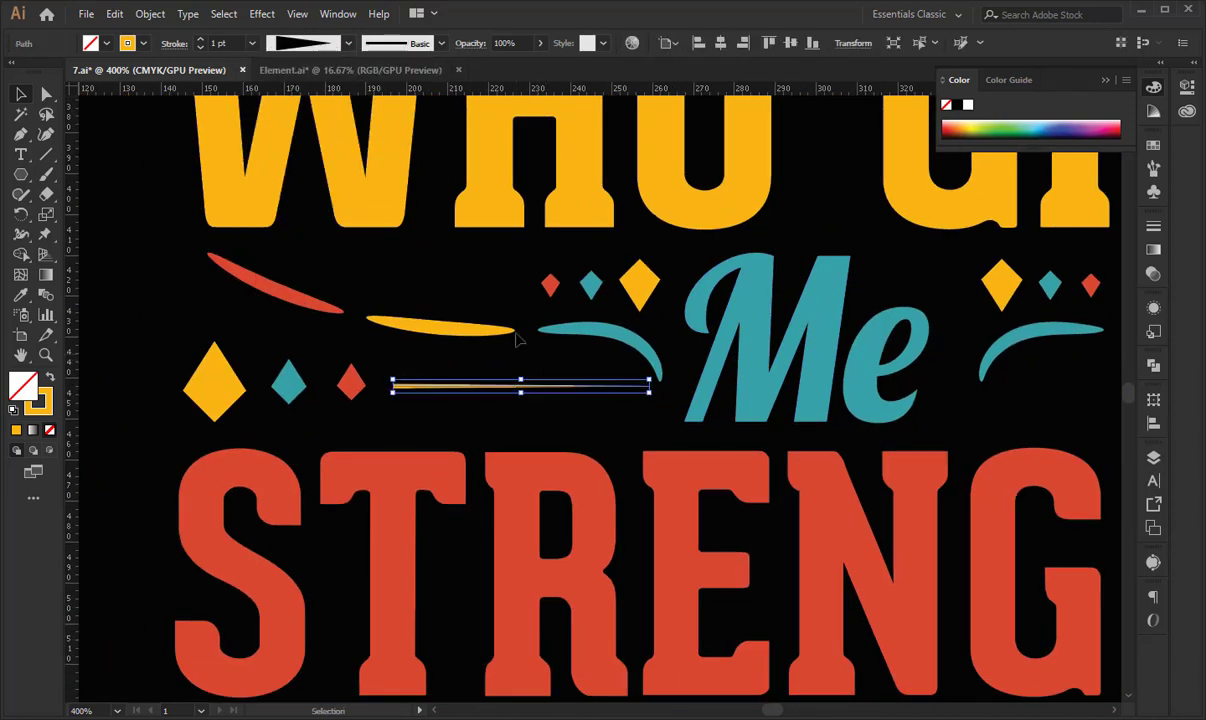
{"action": "left_click", "coordinate": [281, 48]}
{"action": "left_click", "coordinate": [291, 100]}
{"action": "left_click", "coordinate": [502, 349]}
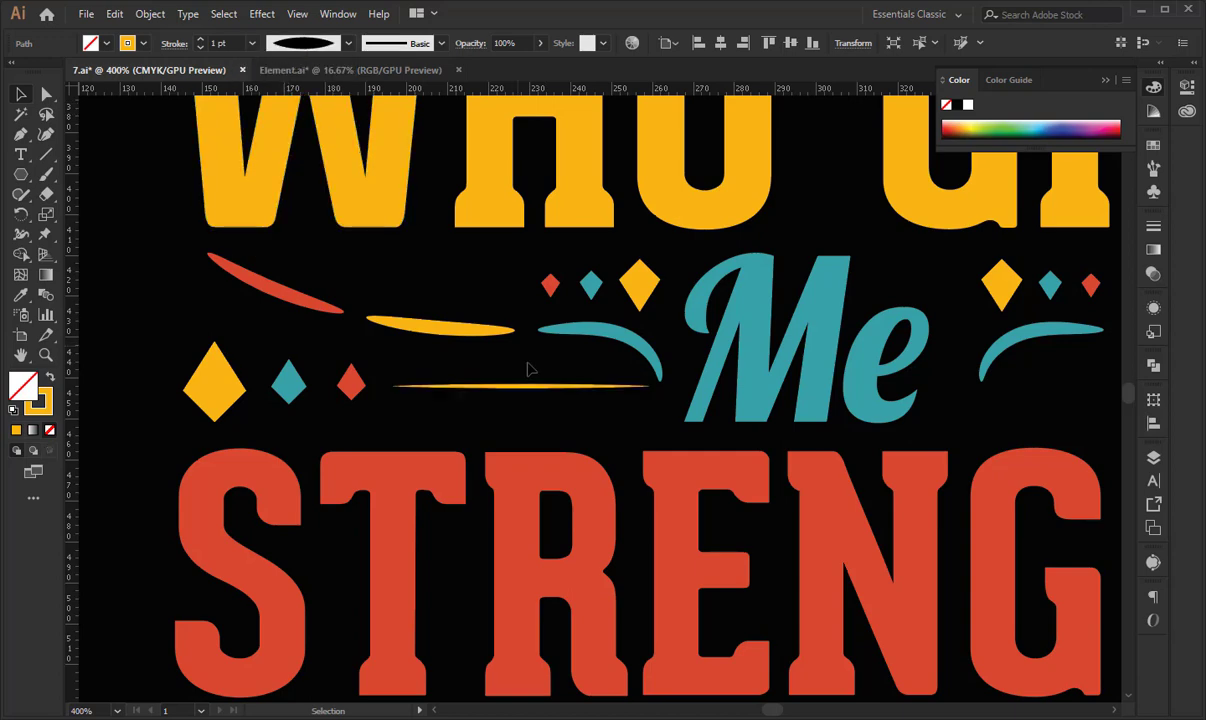
Duplicate the tapered yellow line directly below the original.
{"action": "left_click_drag", "start_coordinate": [527, 391], "coordinate": [529, 413]}
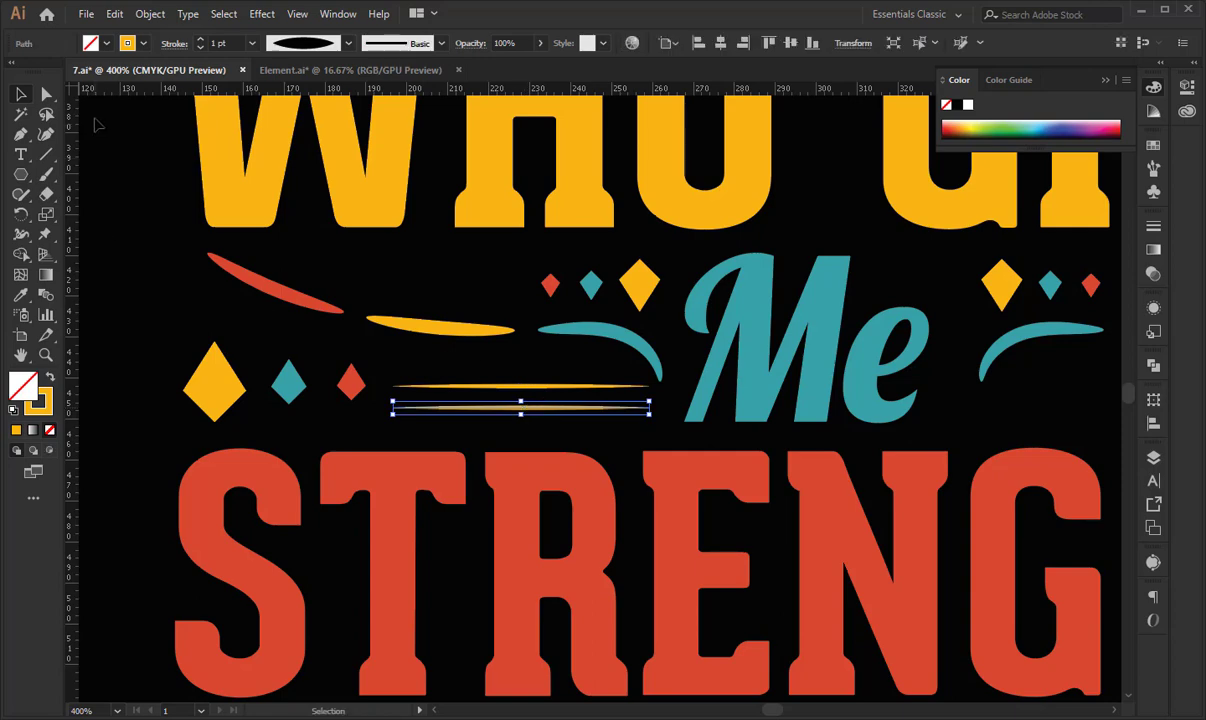
Shorten the lower tapered yellow line by moving its right end to about X 240.5 px, and duplicate it directly below, above "STRENG".
{"action": "left_click", "coordinate": [46, 94]}
{"action": "left_click_drag", "start_coordinate": [650, 408], "coordinate": [572, 414]}
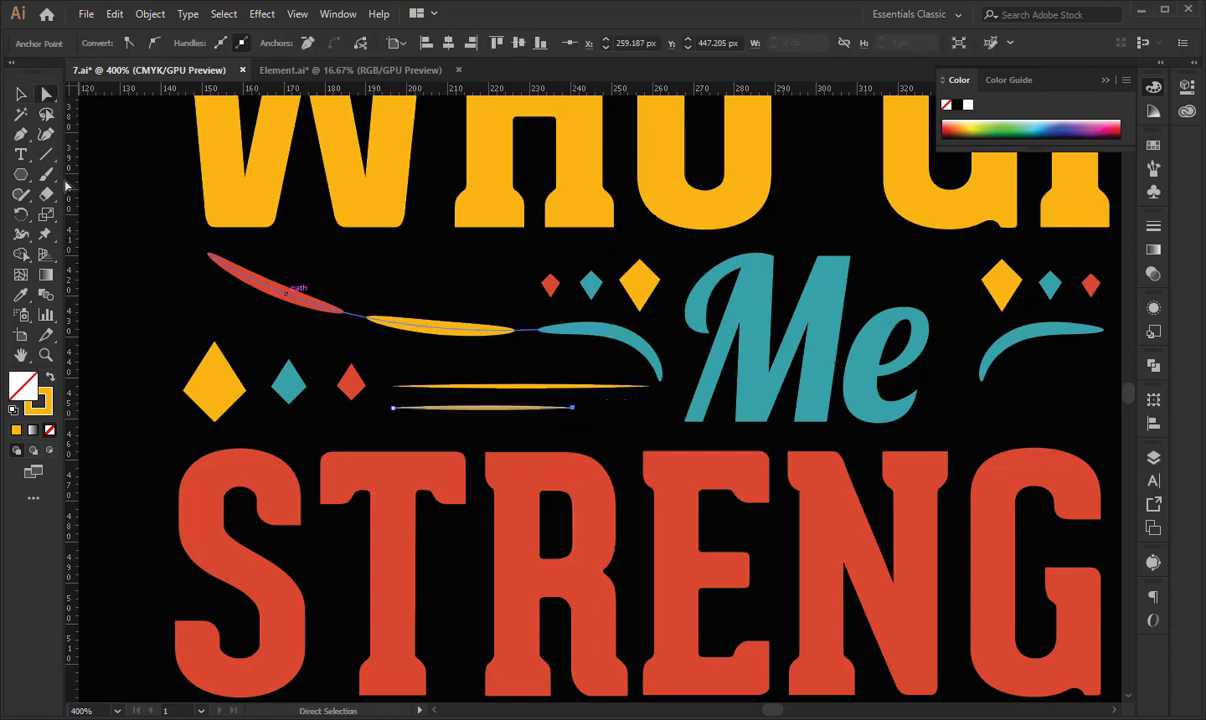
{"action": "left_click", "coordinate": [22, 95]}
{"action": "left_click", "coordinate": [487, 423]}
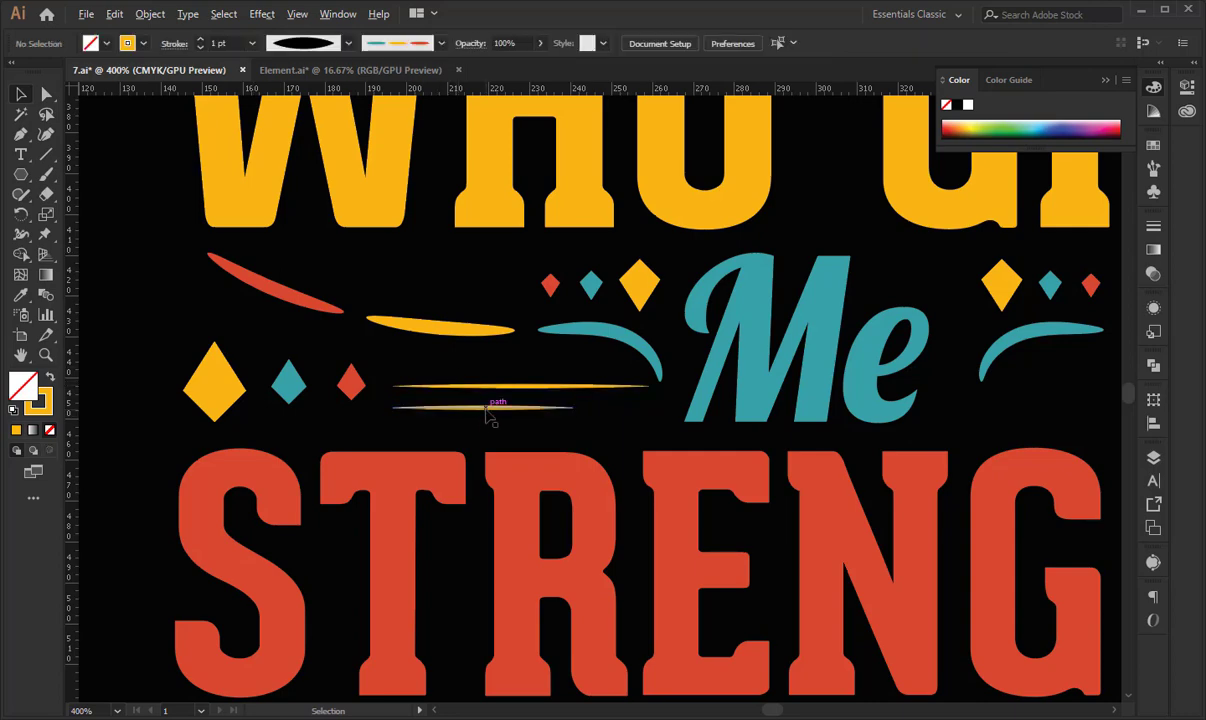
{"action": "left_click_drag", "start_coordinate": [487, 410], "coordinate": [483, 434]}
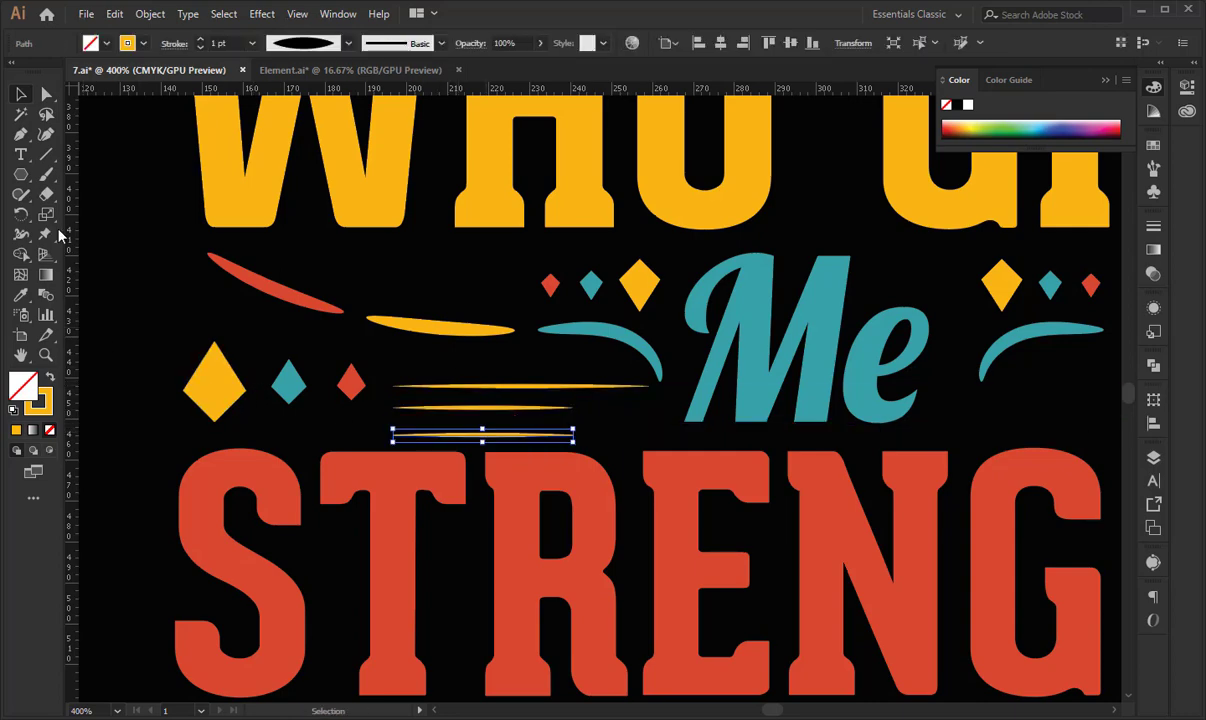
Shorten the lowest yellow line to about a third of the top line's length and the middle one to half, ending near X 227.9 px.
{"action": "left_click", "coordinate": [47, 97]}
{"action": "left_click_drag", "start_coordinate": [575, 437], "coordinate": [476, 436]}
{"action": "left_click", "coordinate": [582, 418]}
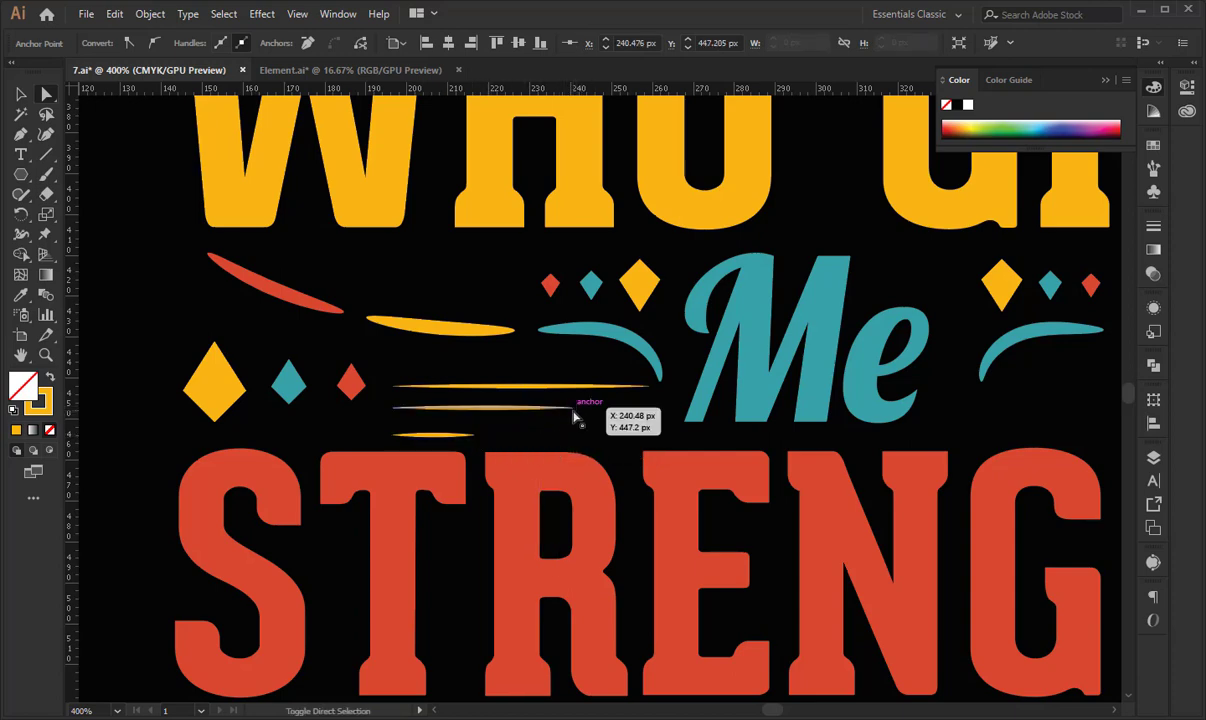
{"action": "left_click_drag", "start_coordinate": [574, 410], "coordinate": [520, 408]}
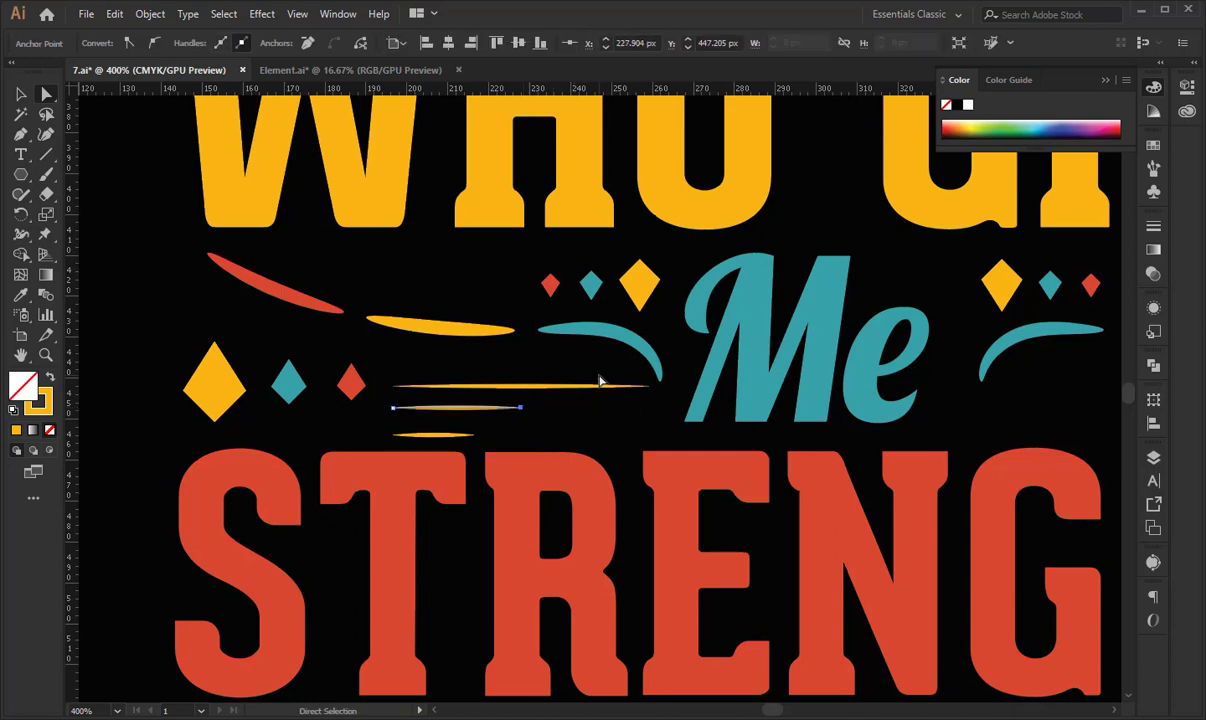
{"action": "left_click_drag", "start_coordinate": [648, 406], "coordinate": [652, 398]}
{"action": "left_click", "coordinate": [649, 386]}
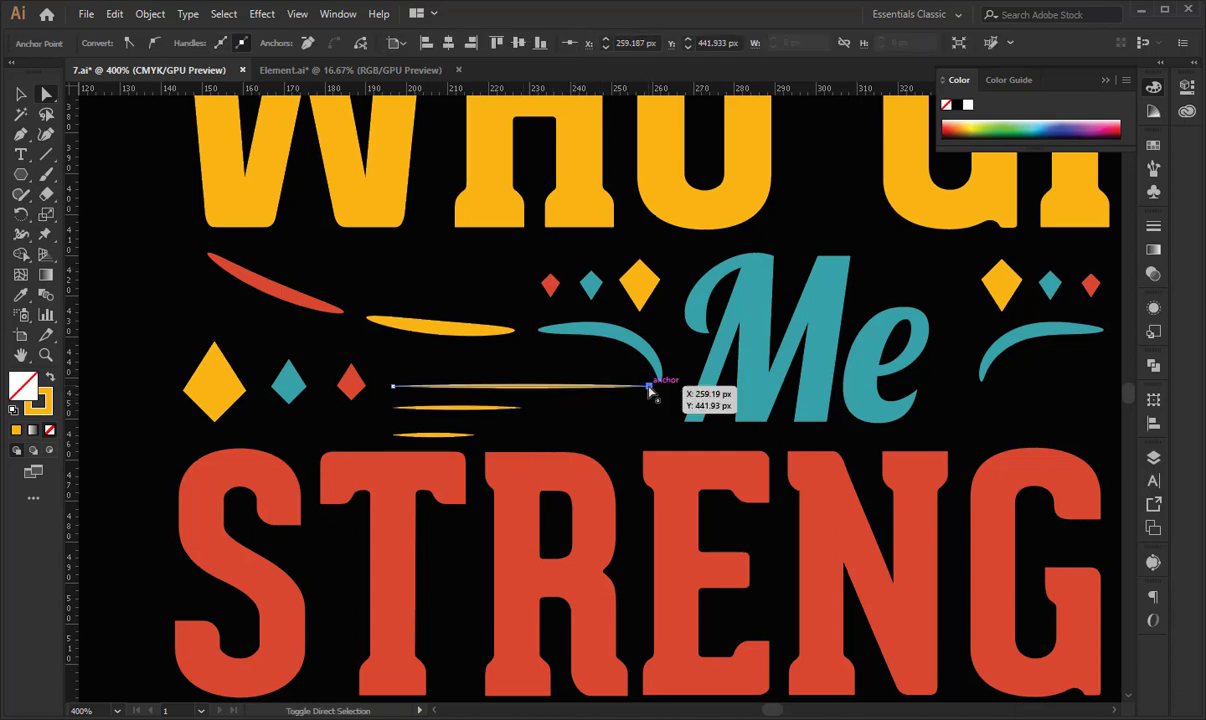
{"action": "left_click", "coordinate": [590, 364]}
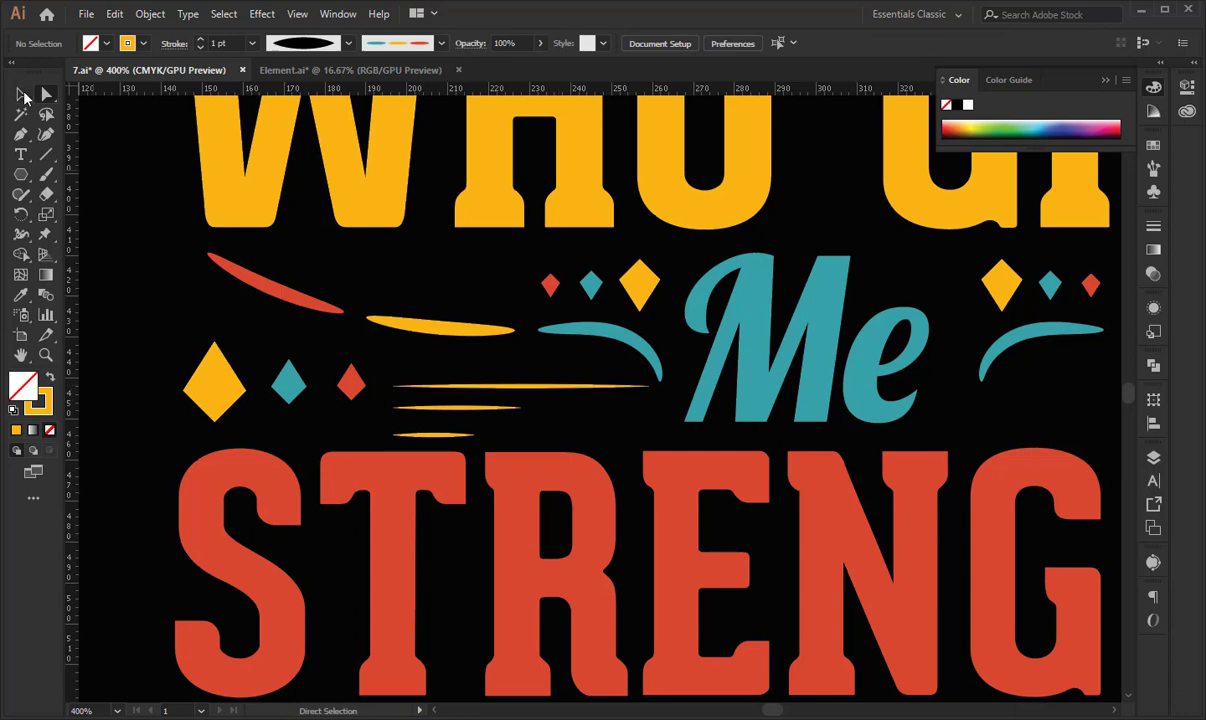
Shorten the longest yellow line left of "Me" by moving its right end anchor left to about X 240.187 px.
{"action": "left_click", "coordinate": [585, 393]}
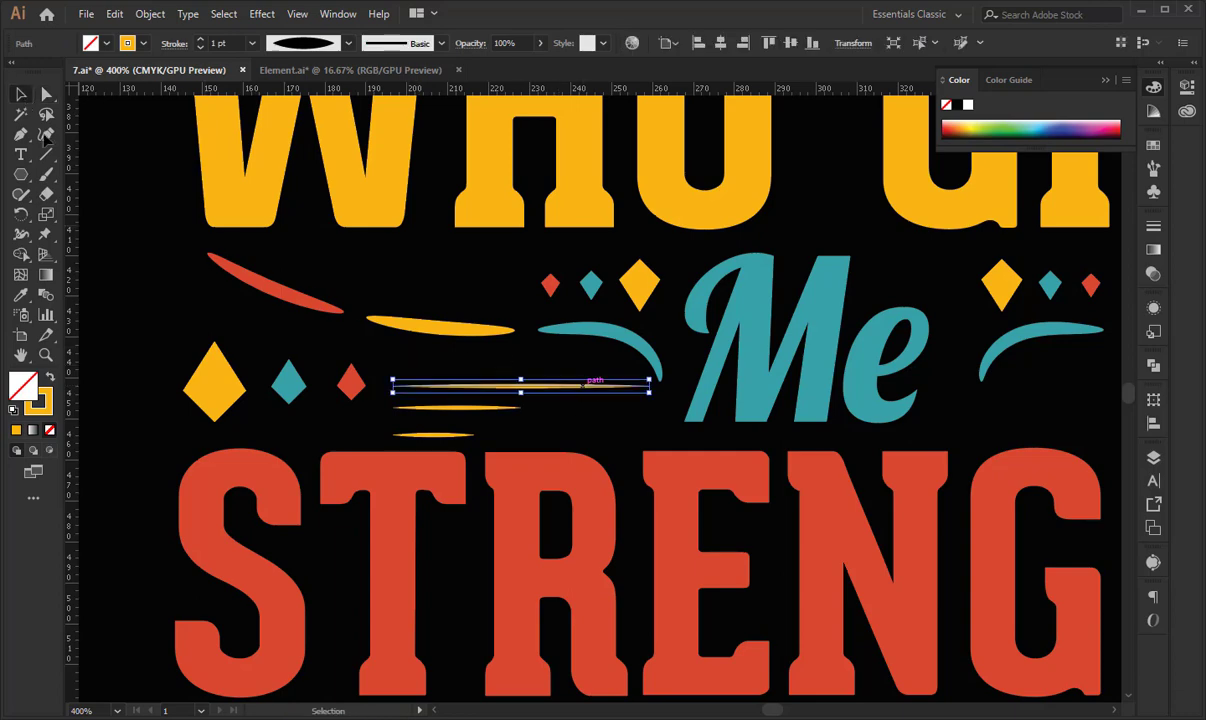
{"action": "left_click", "coordinate": [44, 94]}
{"action": "left_click", "coordinate": [651, 386]}
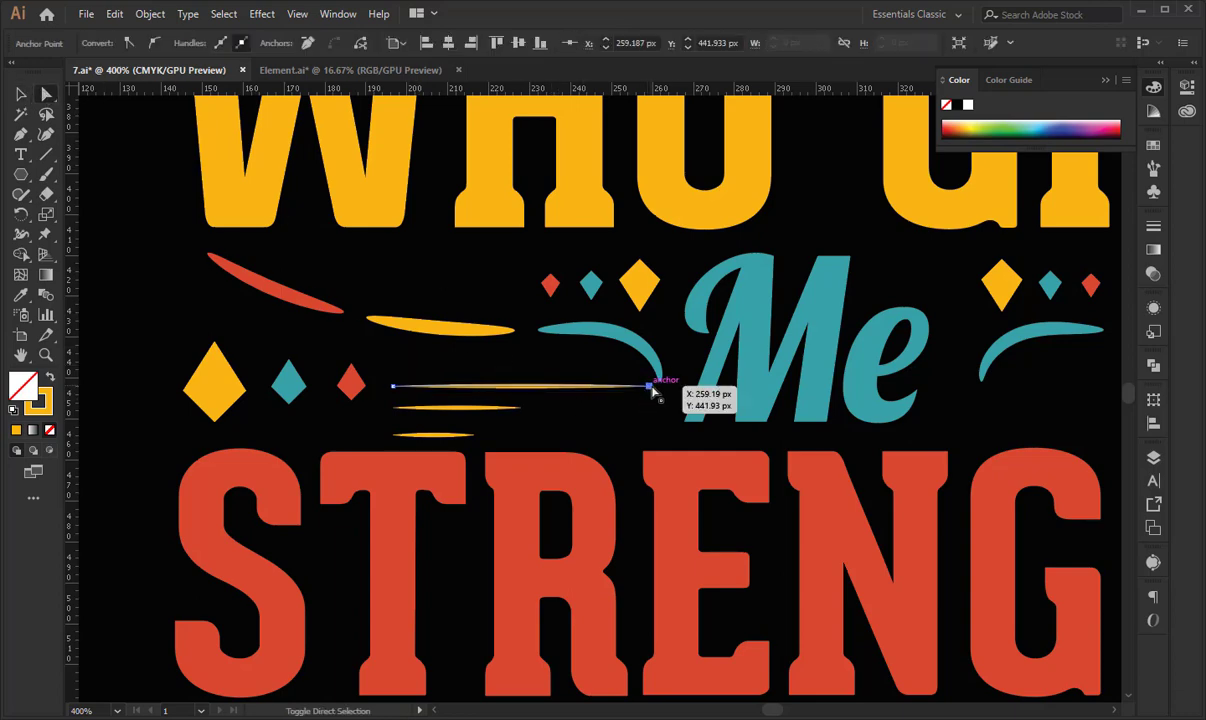
{"action": "key", "text": "Left"}
{"action": "key", "text": "Left"}
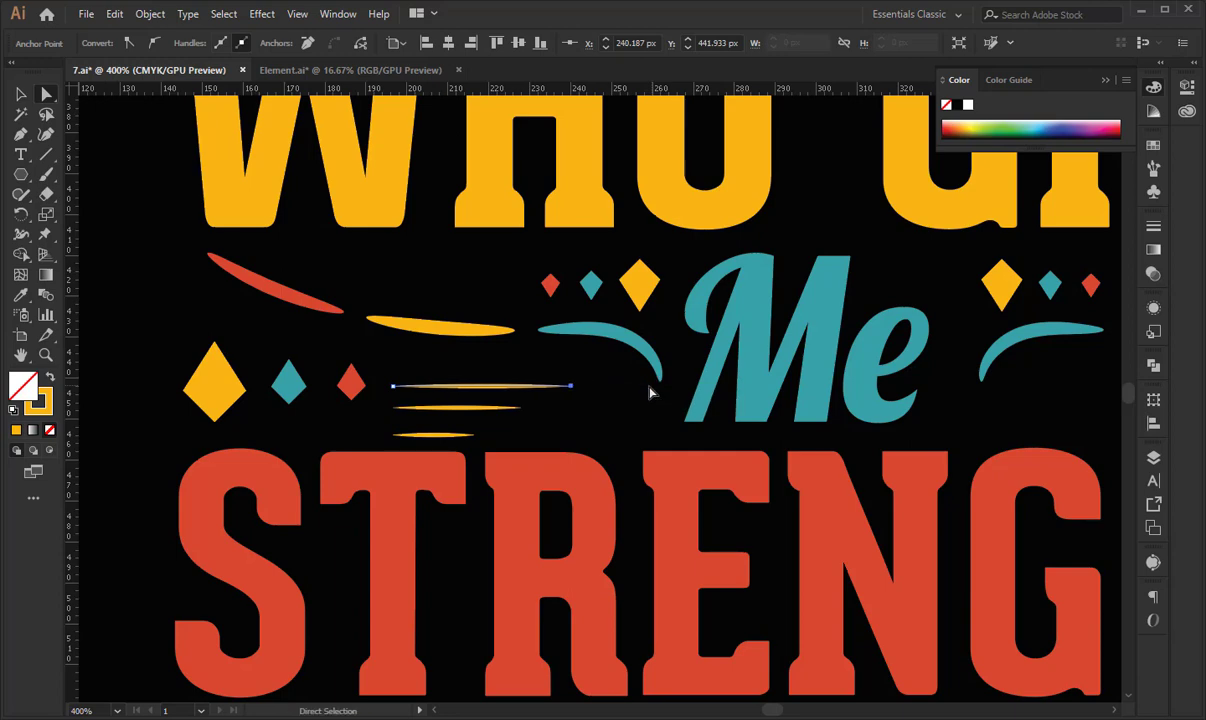
Distribute the three yellow lines left of "Me" evenly in the vertical direction.
{"action": "left_click", "coordinate": [21, 94]}
{"action": "left_click", "coordinate": [454, 367]}
{"action": "left_click_drag", "start_coordinate": [426, 351], "coordinate": [461, 440]}
{"action": "left_click", "coordinate": [666, 43]}
{"action": "left_click", "coordinate": [665, 60]}
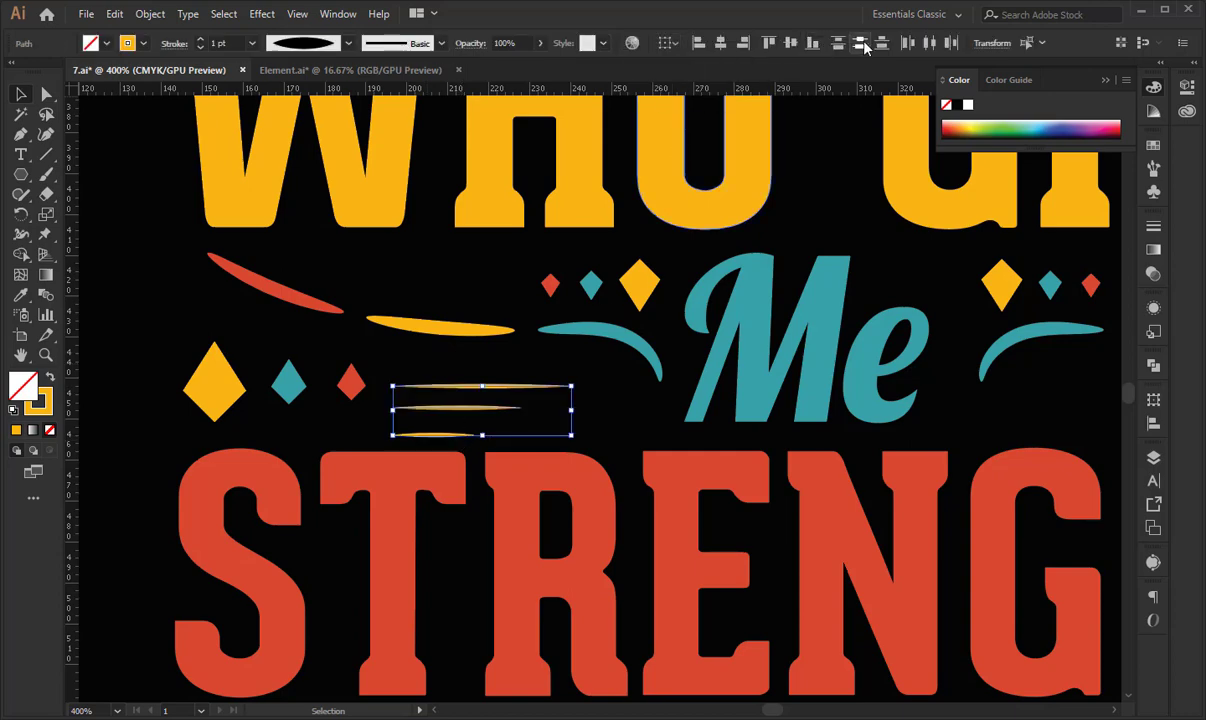
{"action": "left_click", "coordinate": [863, 45]}
{"action": "left_click", "coordinate": [673, 44]}
{"action": "left_click", "coordinate": [703, 99]}
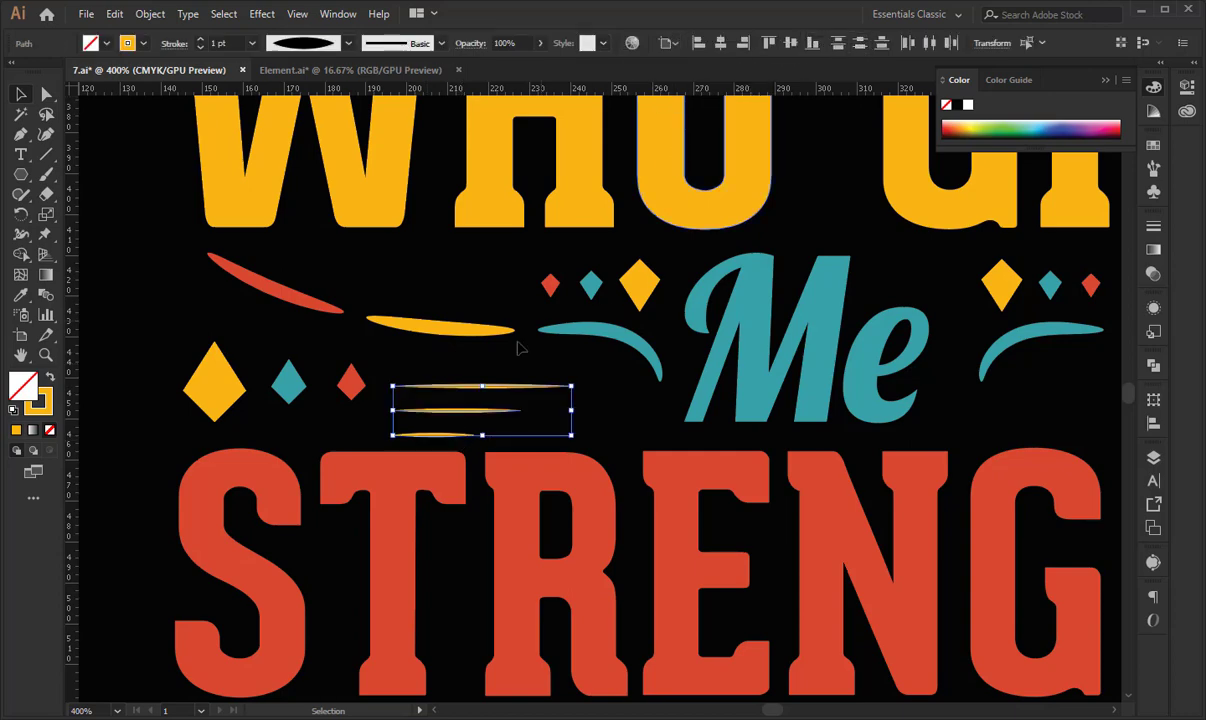
Set the stroke weight of the three yellow lines to 2 pt and expand their appearance into filled shapes.
{"action": "left_click_drag", "start_coordinate": [492, 393], "coordinate": [492, 376]}
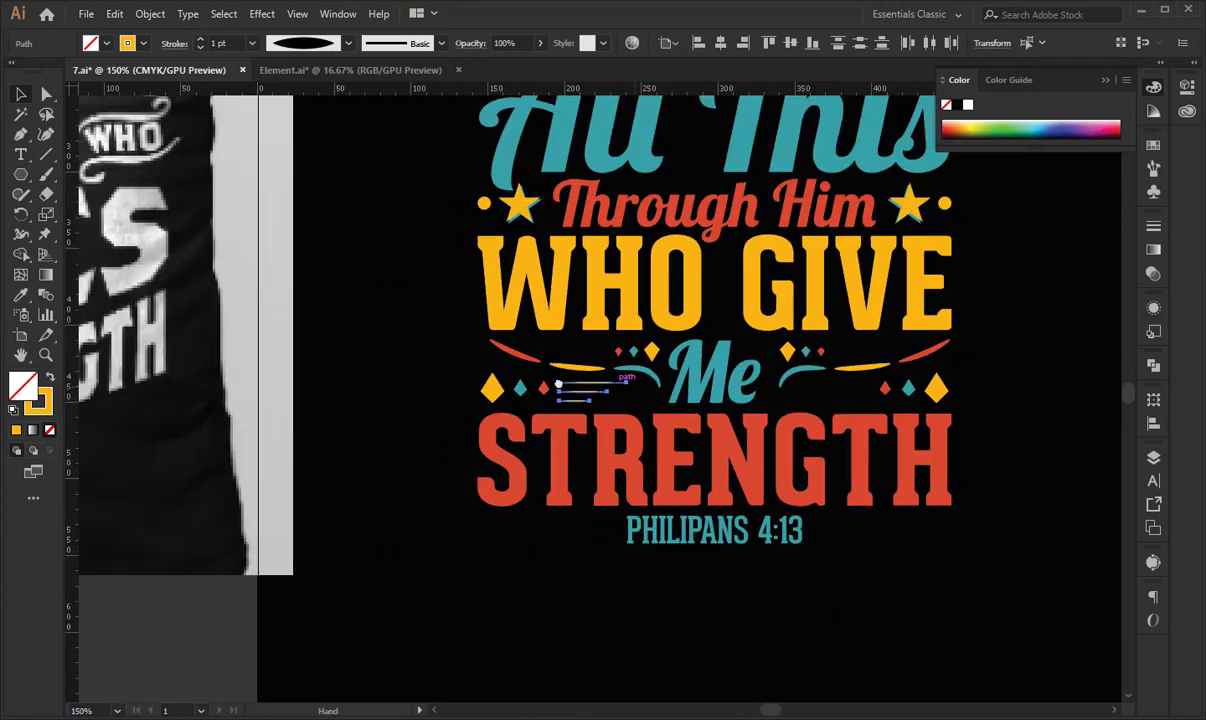
{"action": "left_click_drag", "start_coordinate": [650, 403], "coordinate": [444, 385]}
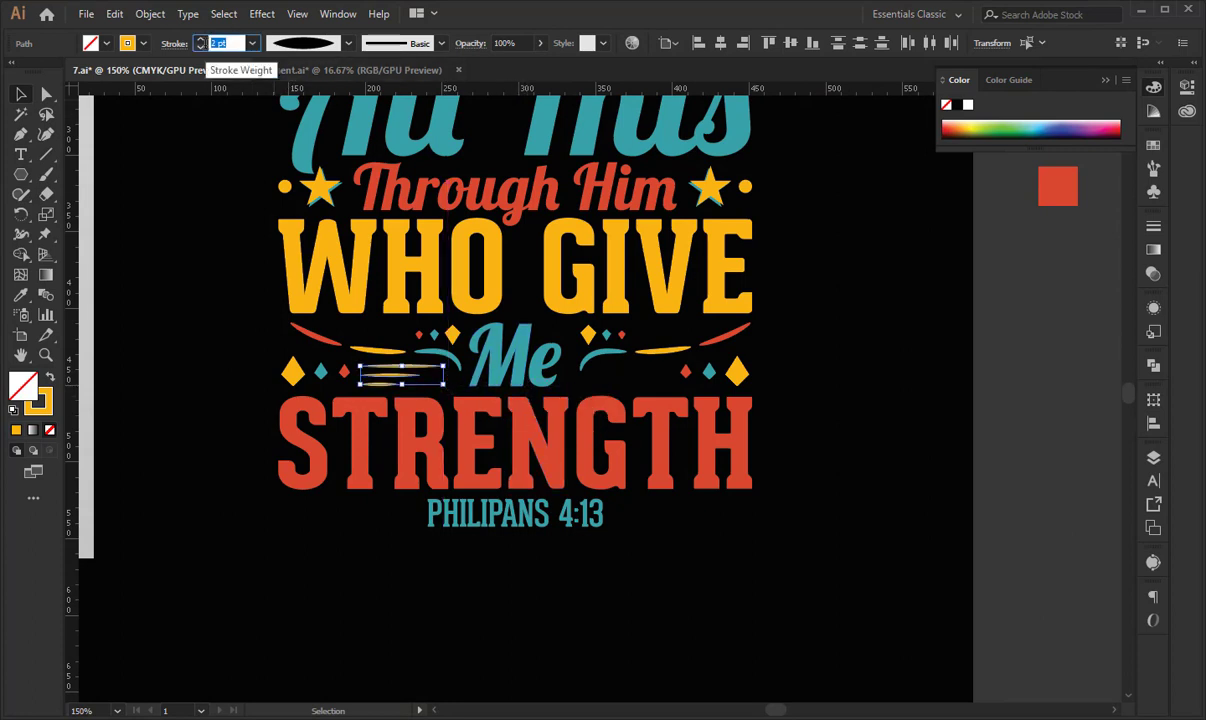
{"action": "left_click", "coordinate": [152, 15]}
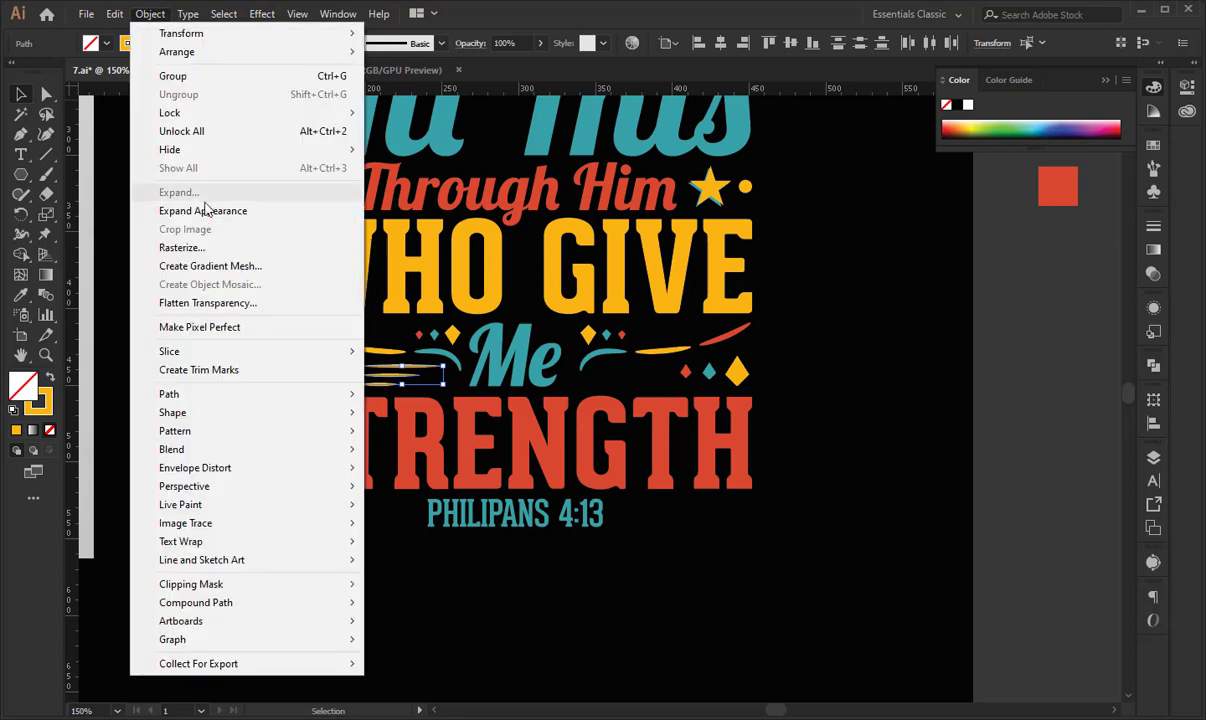
{"action": "left_click", "coordinate": [277, 208]}
{"action": "left_click", "coordinate": [302, 540]}
Recolour the middle line left of "Me" with the teal sampled from the small diamond beside it.
{"action": "key", "text": "ctrl+="}
{"action": "key", "text": "ctrl+="}
{"action": "key", "text": "ctrl+="}
{"action": "key", "text": "ctrl+="}
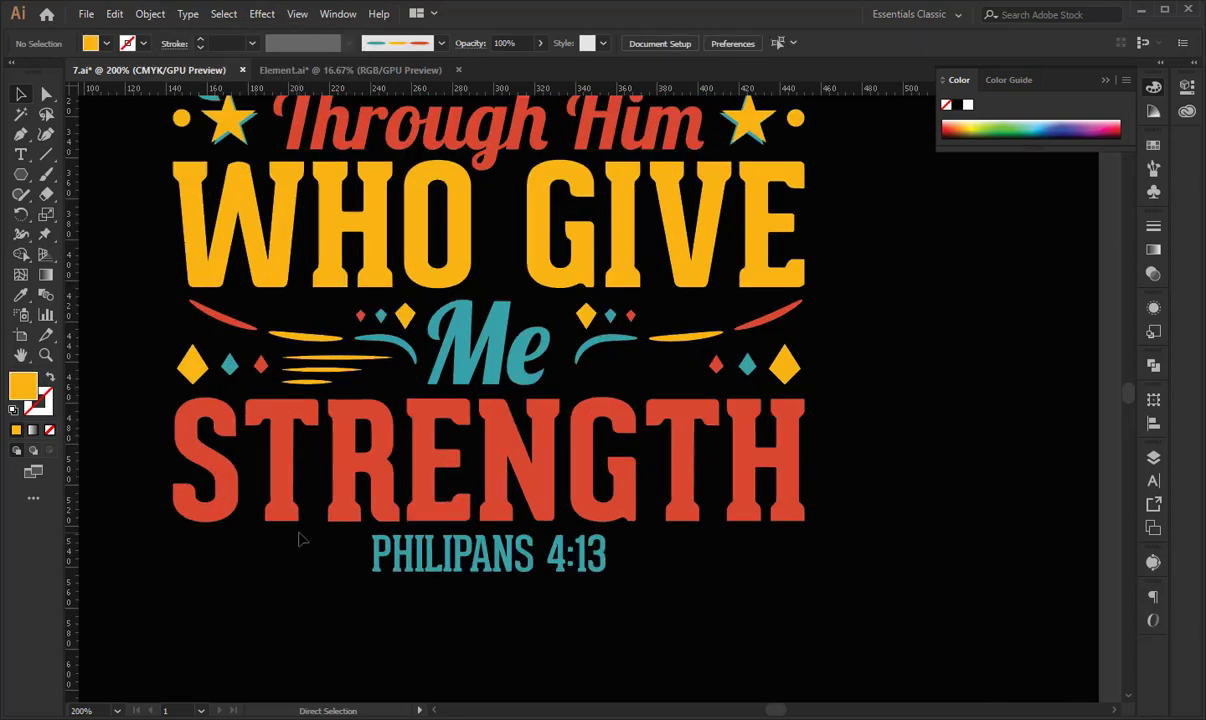
{"action": "left_click_drag", "start_coordinate": [463, 507], "coordinate": [800, 575]}
{"action": "mouse_move", "coordinate": [394, 470]}
{"action": "left_mouse_down"}
{"action": "mouse_move", "coordinate": [697, 525]}
{"action": "mouse_move", "coordinate": [538, 471]}
{"action": "left_mouse_up"}
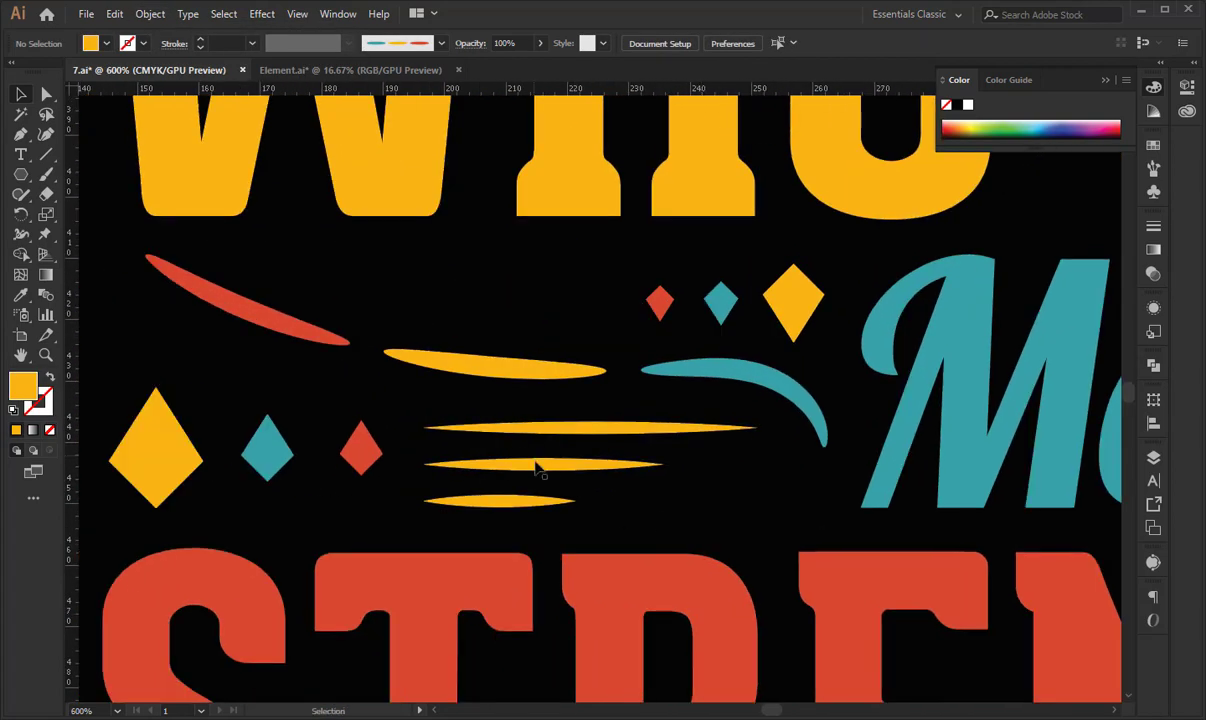
{"action": "left_click", "coordinate": [507, 466]}
{"action": "left_click", "coordinate": [21, 295]}
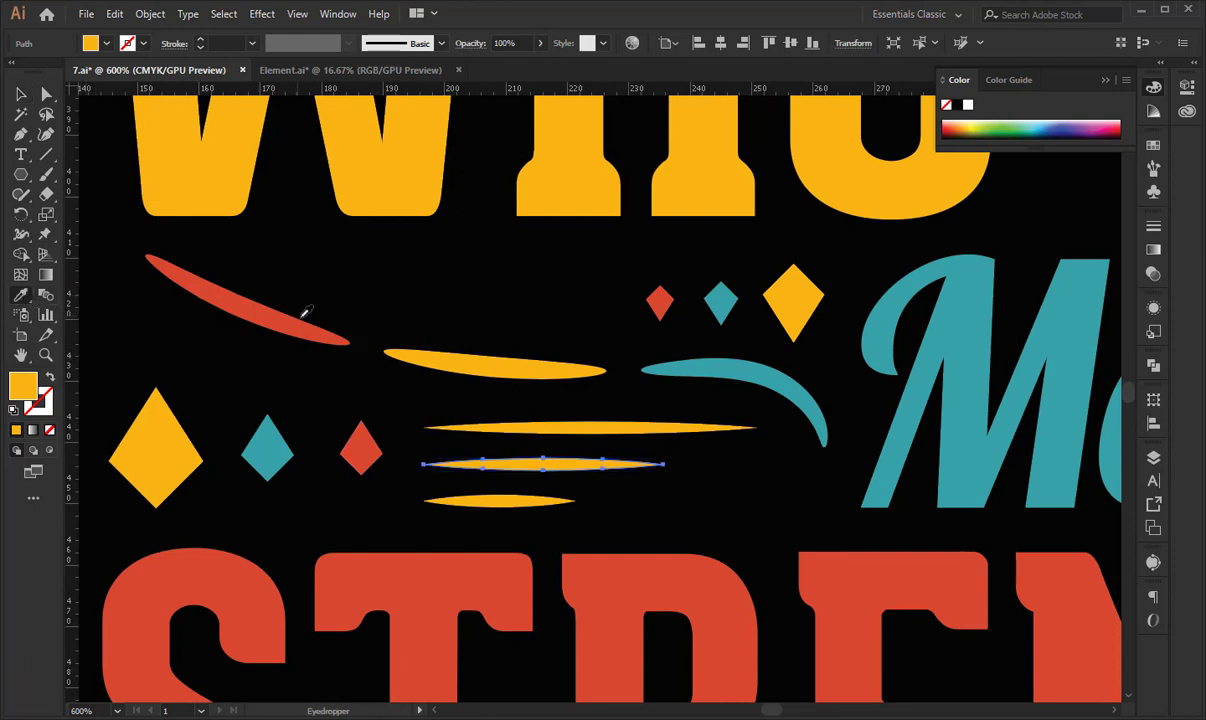
{"action": "left_click", "coordinate": [267, 445]}
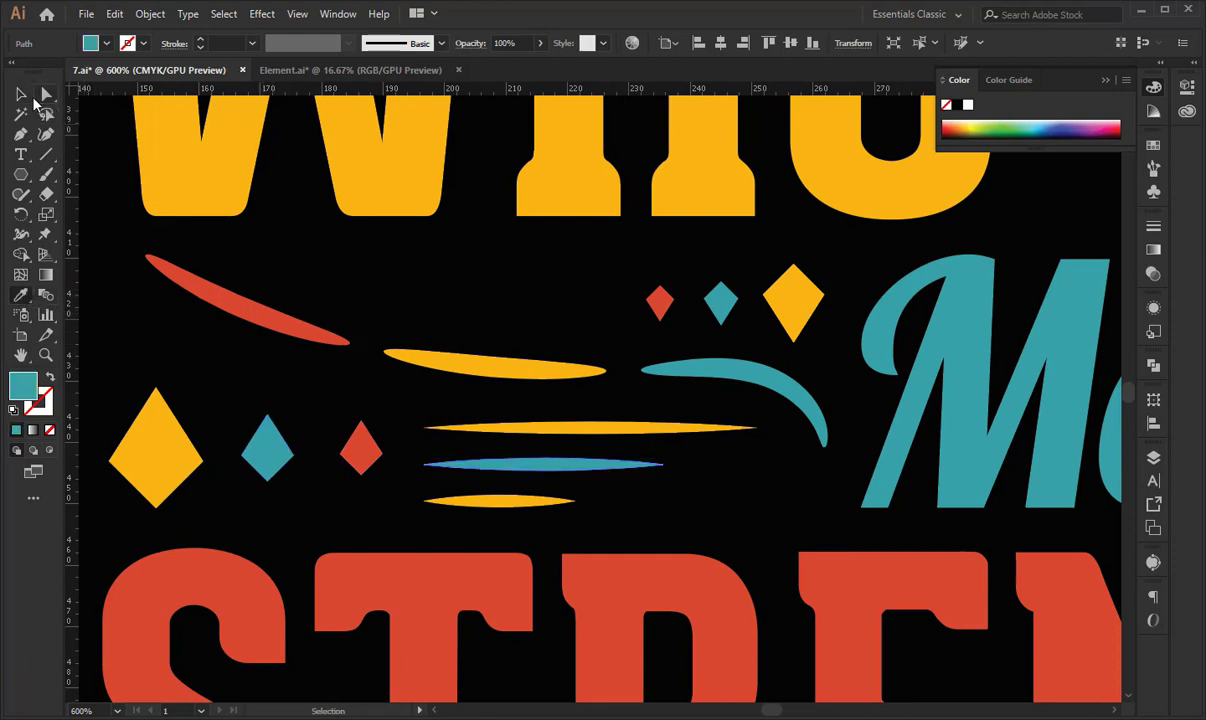
Recolour the longest of the three lines with the red sampled from the small diamond beside it.
{"action": "left_click", "coordinate": [24, 95]}
{"action": "left_click", "coordinate": [546, 428]}
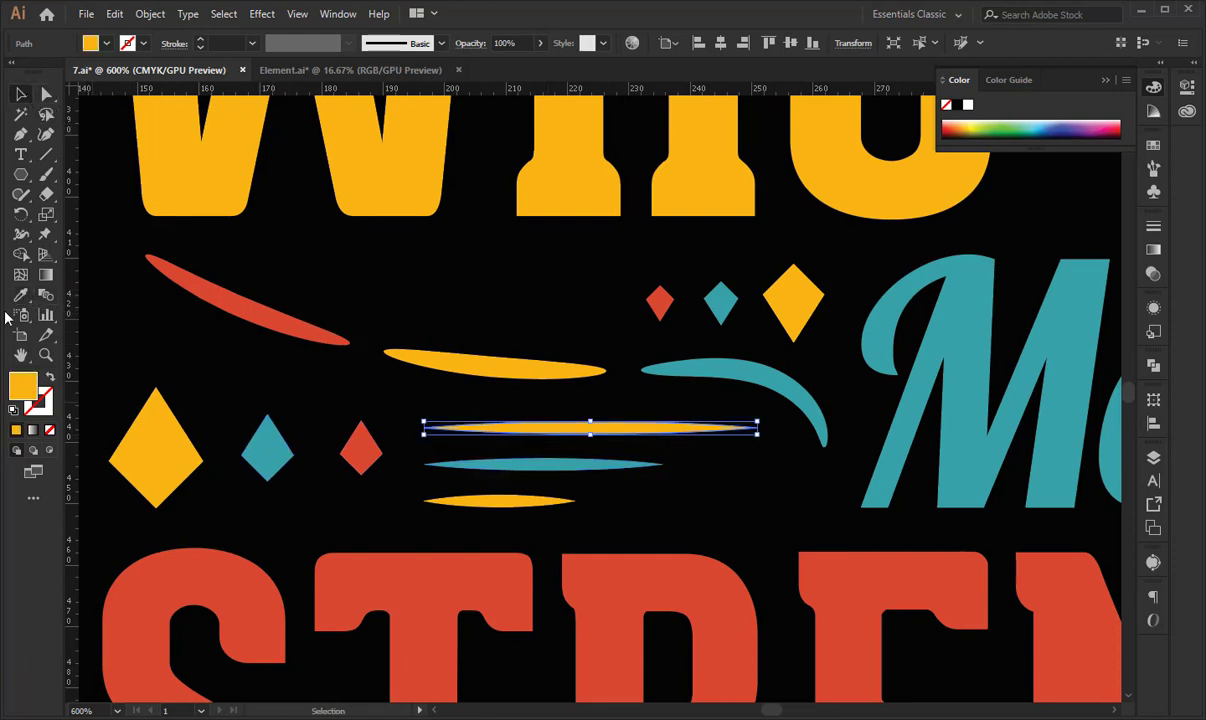
{"action": "left_click", "coordinate": [20, 295]}
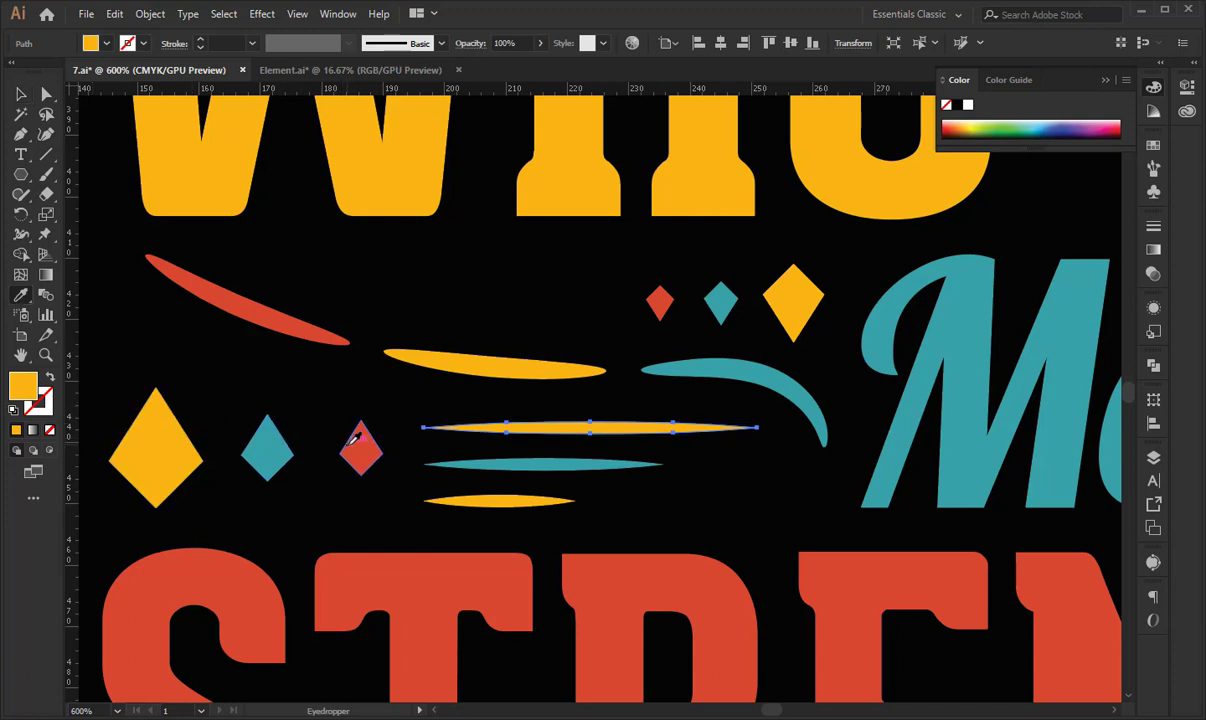
{"action": "left_click", "coordinate": [352, 442]}
{"action": "left_click", "coordinate": [18, 95]}
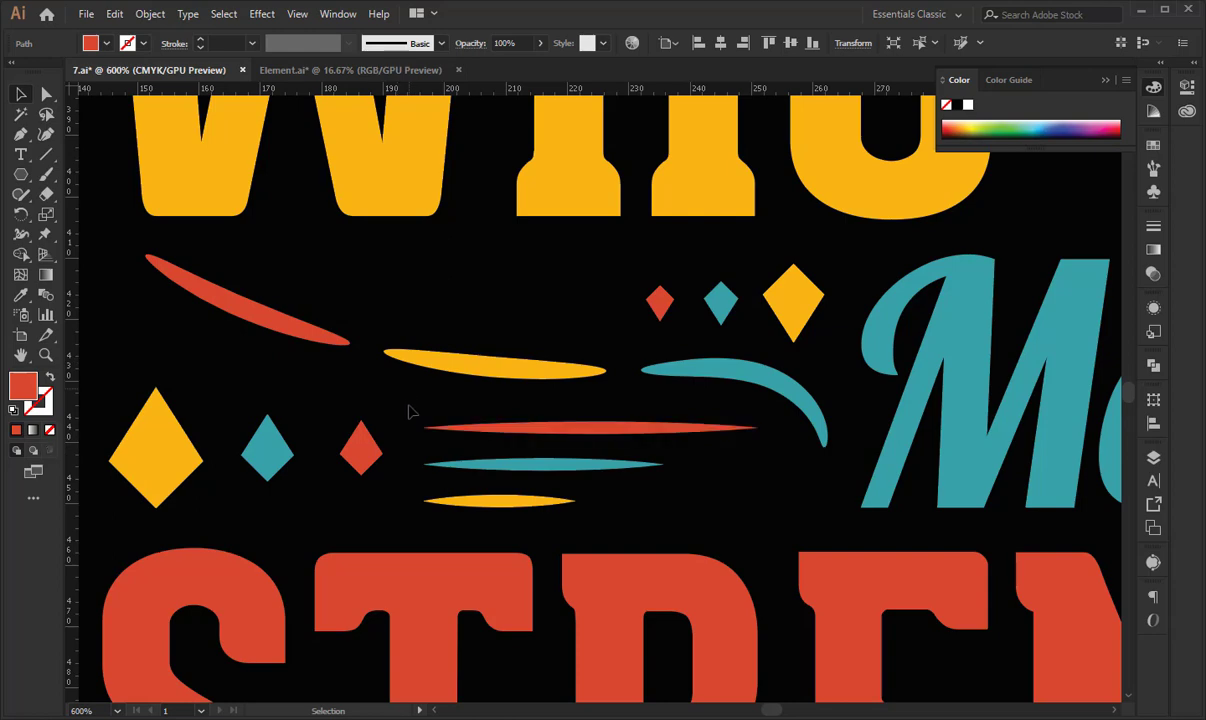
Group the red, teal and yellow lines left of "Me".
{"action": "left_click_drag", "start_coordinate": [407, 409], "coordinate": [514, 528]}
{"action": "key", "text": "a"}
{"action": "key", "text": "ctrl+g"}
{"action": "key", "text": "ctrl+minus"}
{"action": "key", "text": "ctrl+minus"}
{"action": "key", "text": "ctrl+minus"}
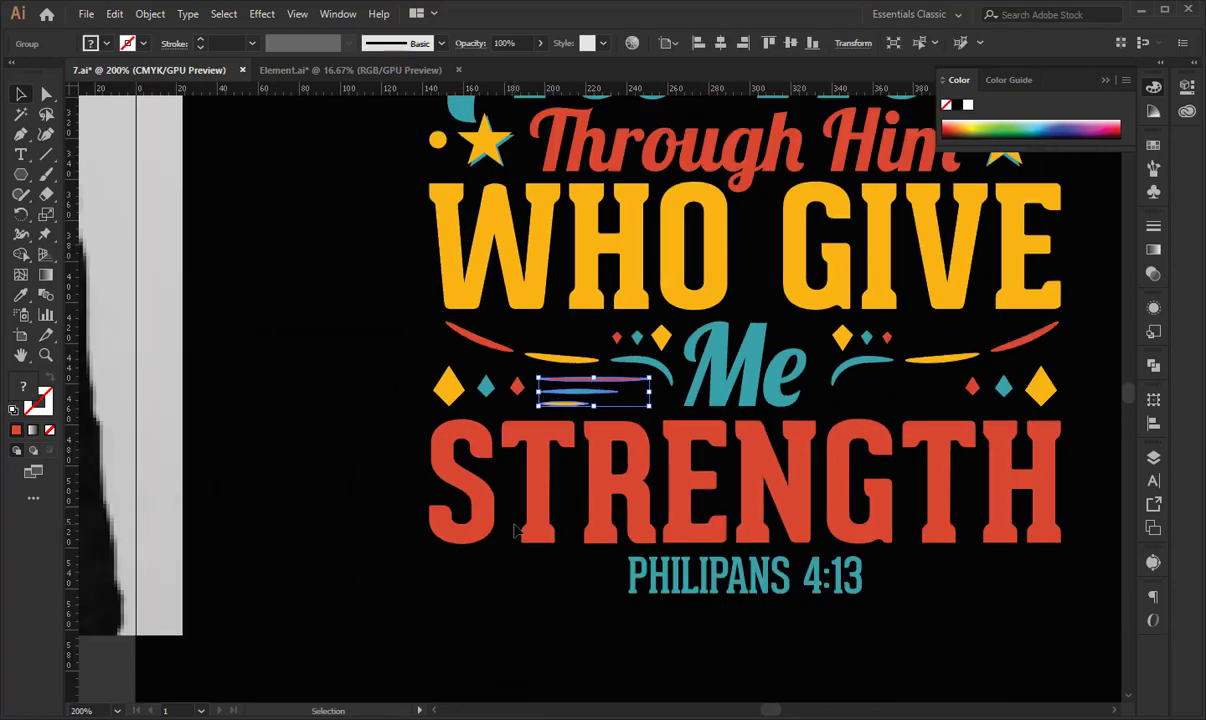
Create a left-right mirrored copy of the line group and move it horizontally to the right side of "Me".
{"action": "key", "text": "space"}
{"action": "left_click_drag", "start_coordinate": [559, 430], "coordinate": [365, 405]}
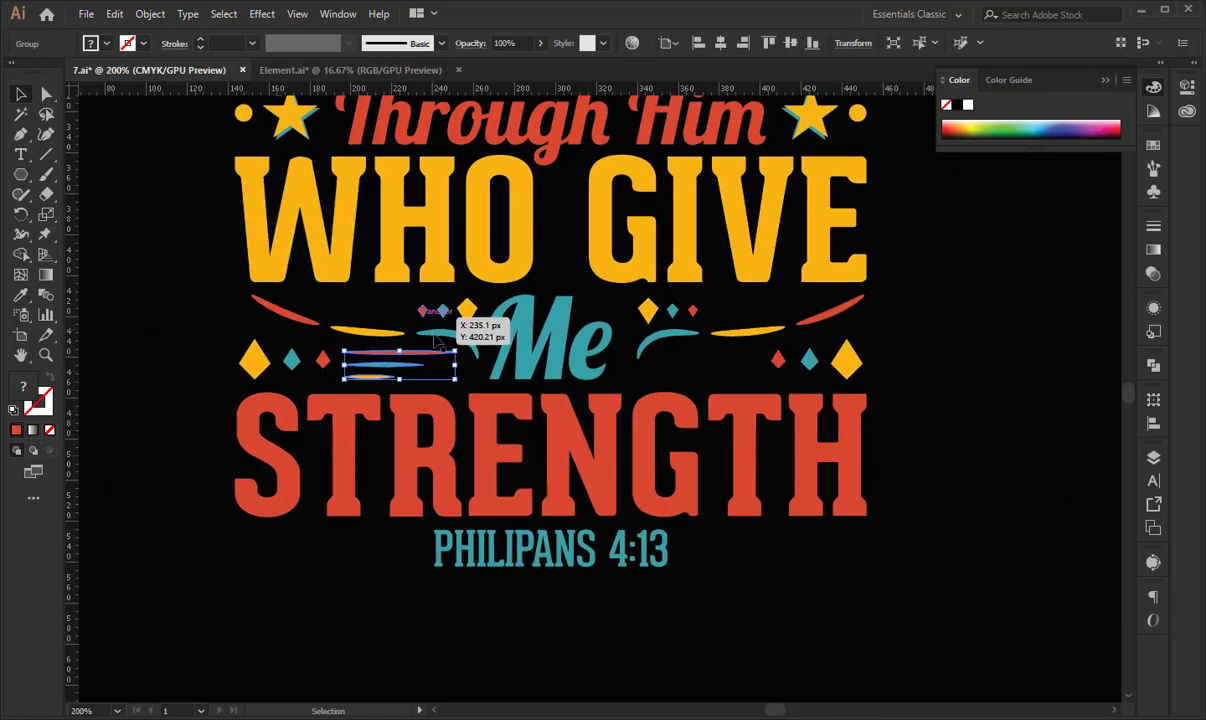
{"action": "right_click", "coordinate": [425, 347]}
{"action": "mouse_move", "coordinate": [490, 511]}
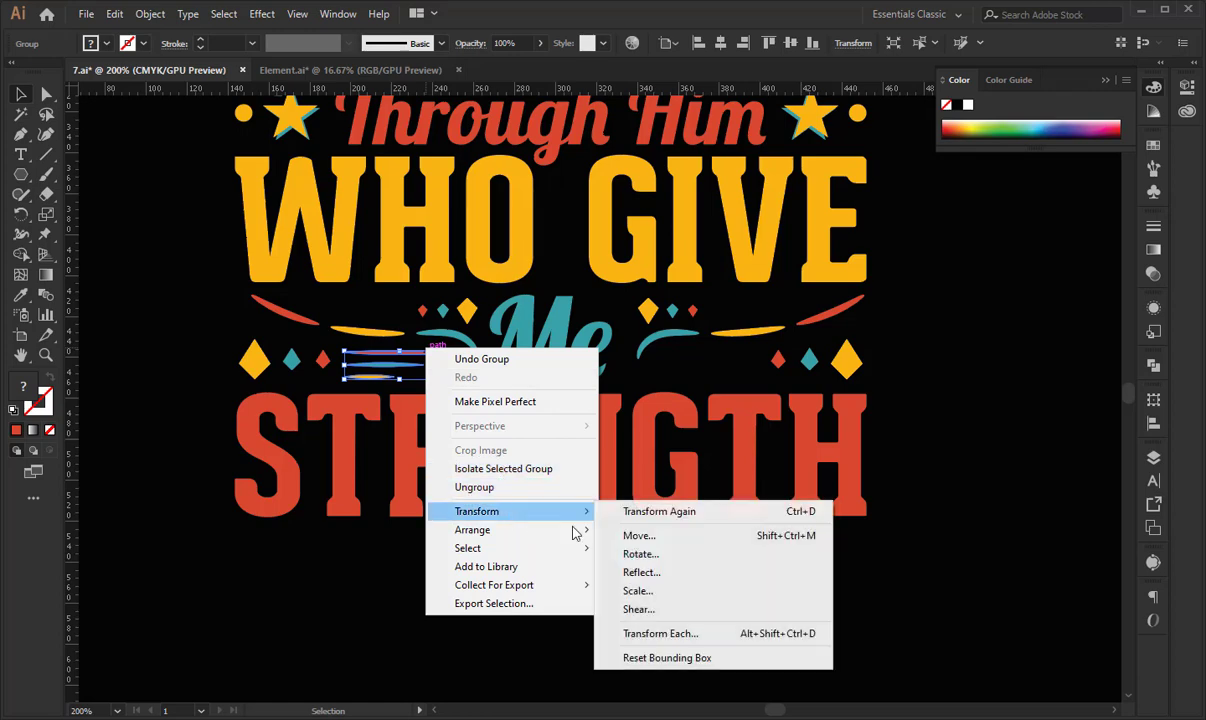
{"action": "left_click", "coordinate": [640, 569]}
{"action": "left_click", "coordinate": [526, 478]}
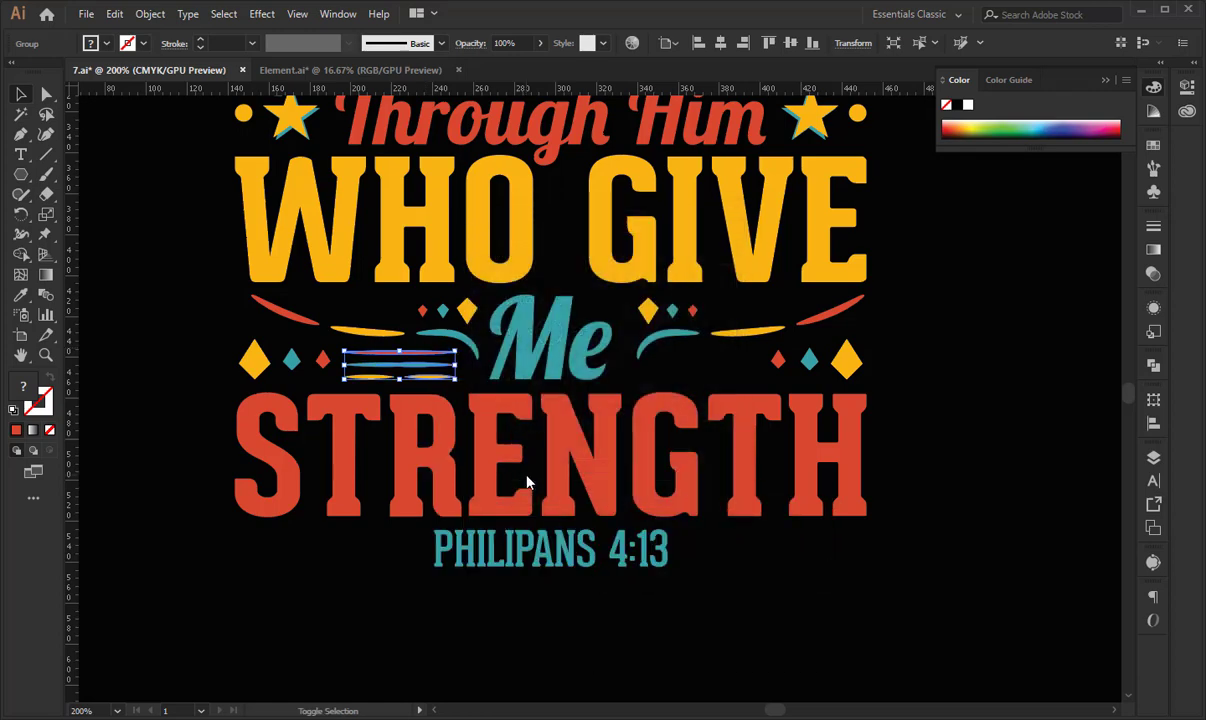
{"action": "key", "text": "shift+Right"}
{"action": "key", "text": "shift+Right"}
{"action": "key", "text": "shift+Right"}
{"action": "key", "text": "shift+Right"}
{"action": "key", "text": "shift+Right"}
{"action": "key", "text": "shift+Right"}
{"action": "key", "text": "shift+Right"}
{"action": "key", "text": "shift+Right"}
{"action": "key", "text": "shift+Right"}
{"action": "key", "text": "shift+Right"}
{"action": "key", "text": "shift+Right"}
{"action": "key", "text": "shift+Right"}
{"action": "key", "text": "shift+Right"}
{"action": "key", "text": "shift+Right"}
{"action": "key", "text": "shift+Right"}
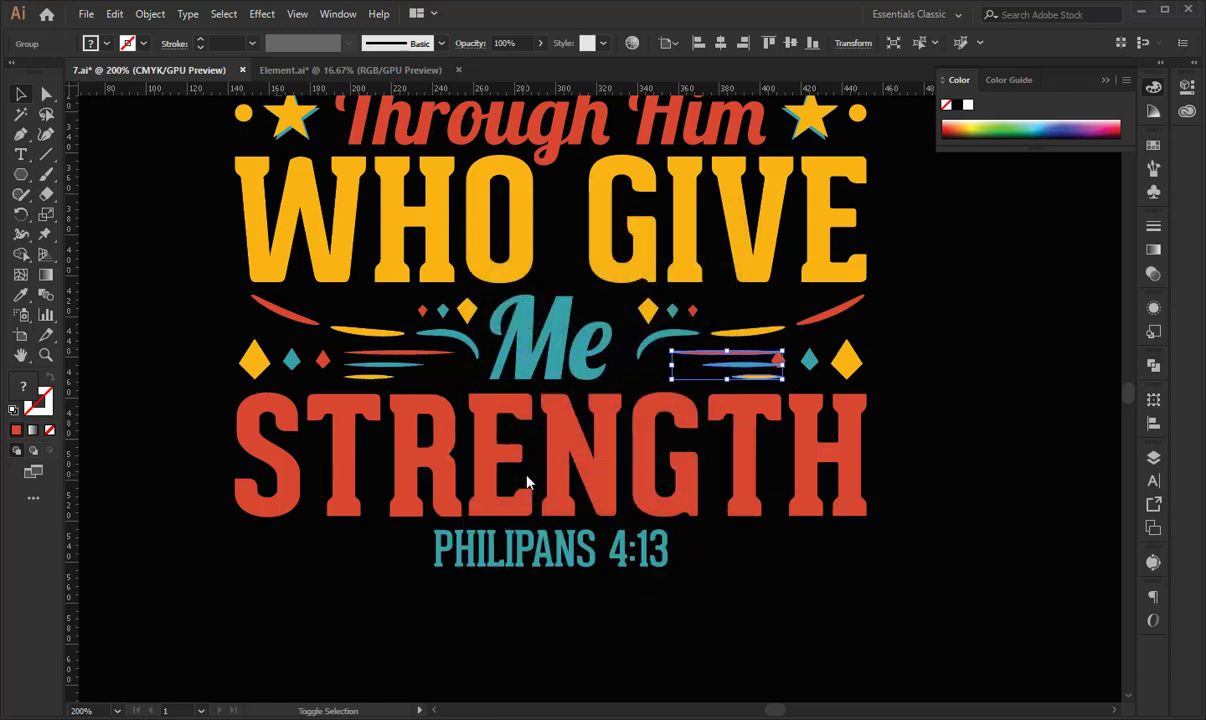
Group both sets of lines and centre them horizontally on "Me" as the key object.
{"action": "left_click", "coordinate": [408, 353], "text": "shift"}
{"action": "key", "text": "ctrl+g"}
{"action": "left_click", "coordinate": [563, 316], "text": "shift"}
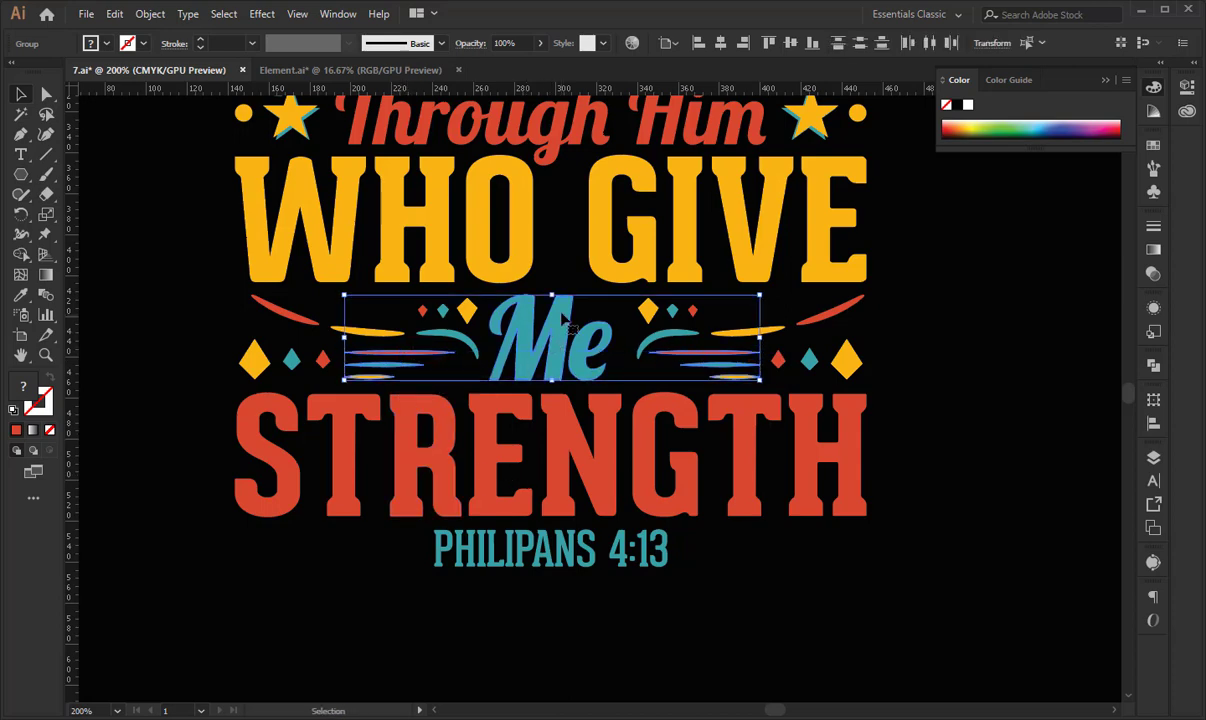
{"action": "left_click", "coordinate": [563, 316]}
{"action": "left_click", "coordinate": [724, 43]}
{"action": "left_click", "coordinate": [960, 313]}
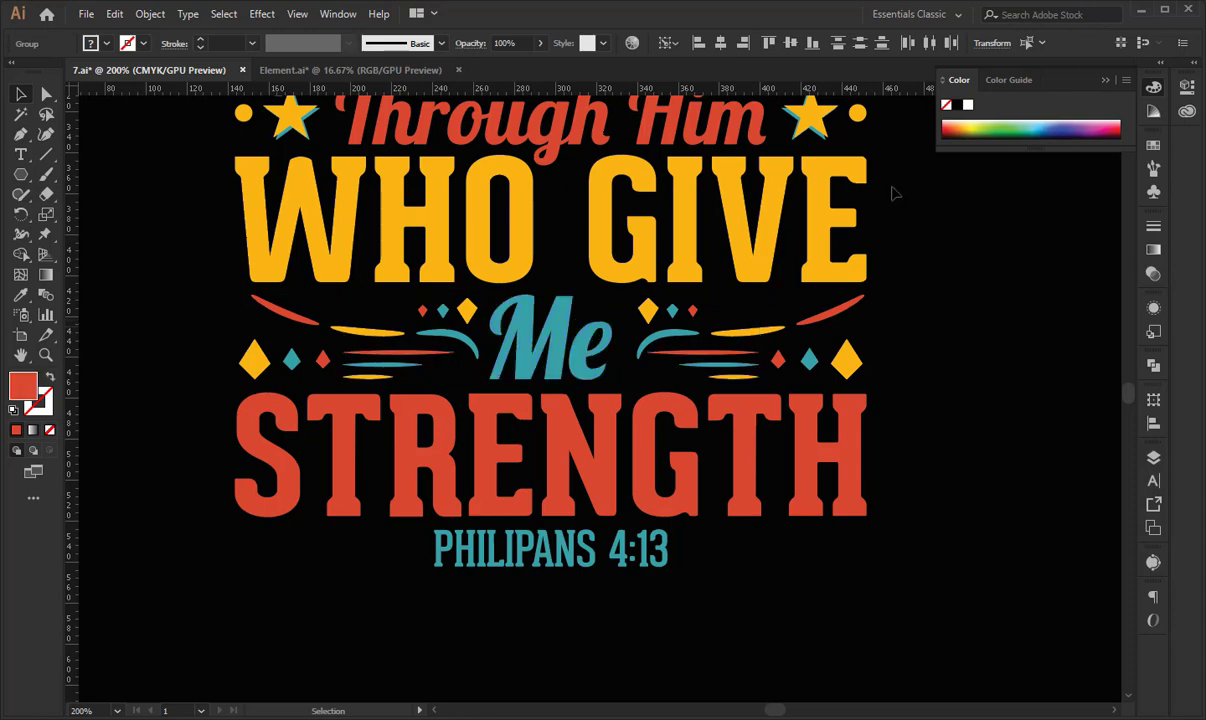
{"action": "left_click_drag", "start_coordinate": [20, 174], "coordinate": [80, 254]}
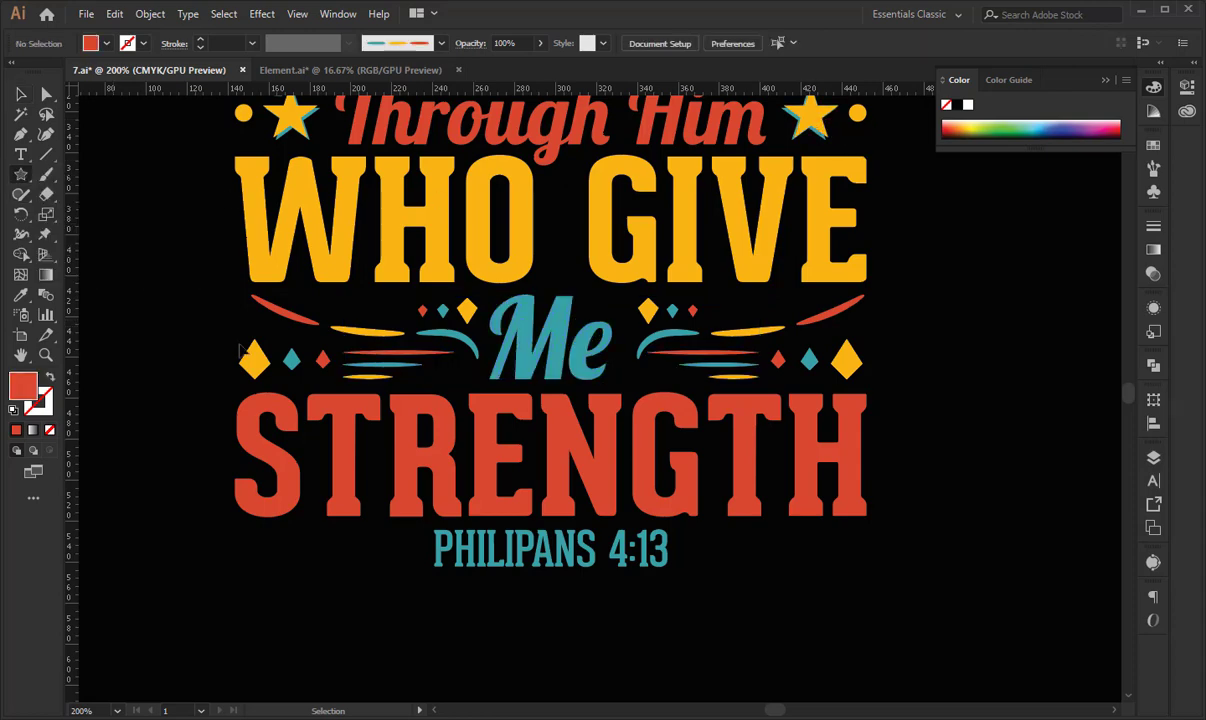
{"action": "mouse_move", "coordinate": [450, 375]}
{"action": "left_mouse_down"}
{"action": "mouse_move", "coordinate": [462, 388]}
{"action": "mouse_move", "coordinate": [430, 388]}
{"action": "mouse_move", "coordinate": [458, 388]}
{"action": "left_mouse_up"}
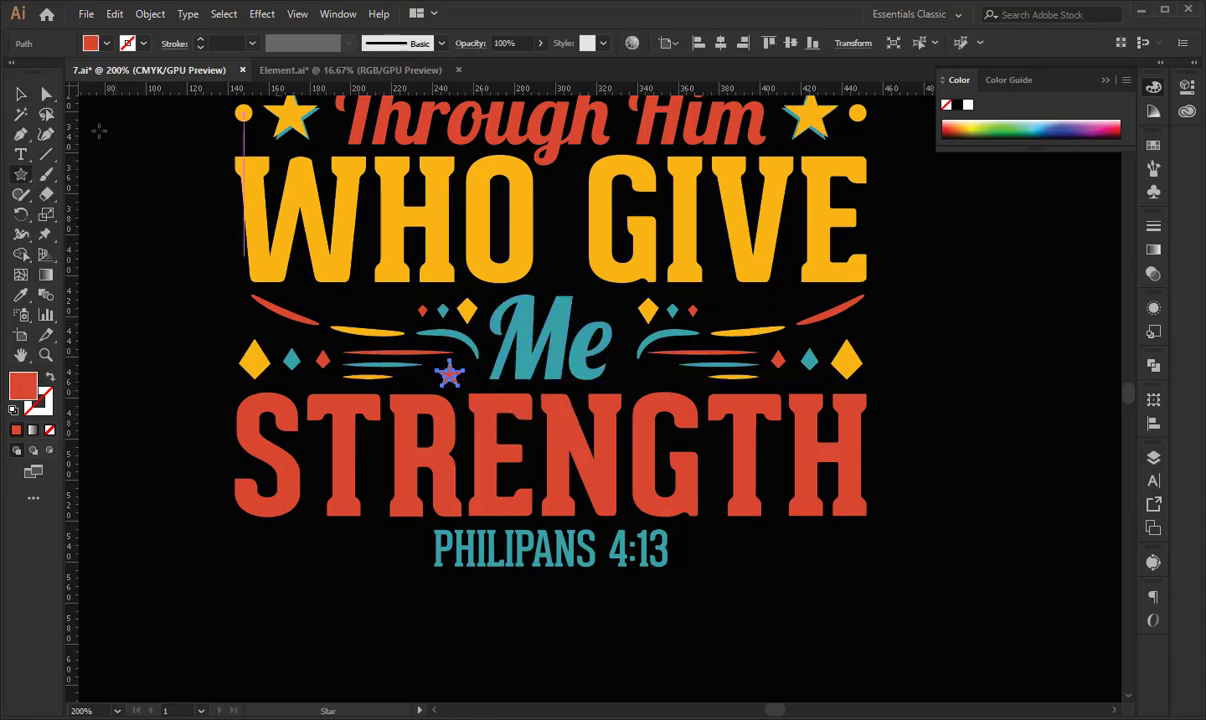
{"action": "left_click", "coordinate": [21, 93]}
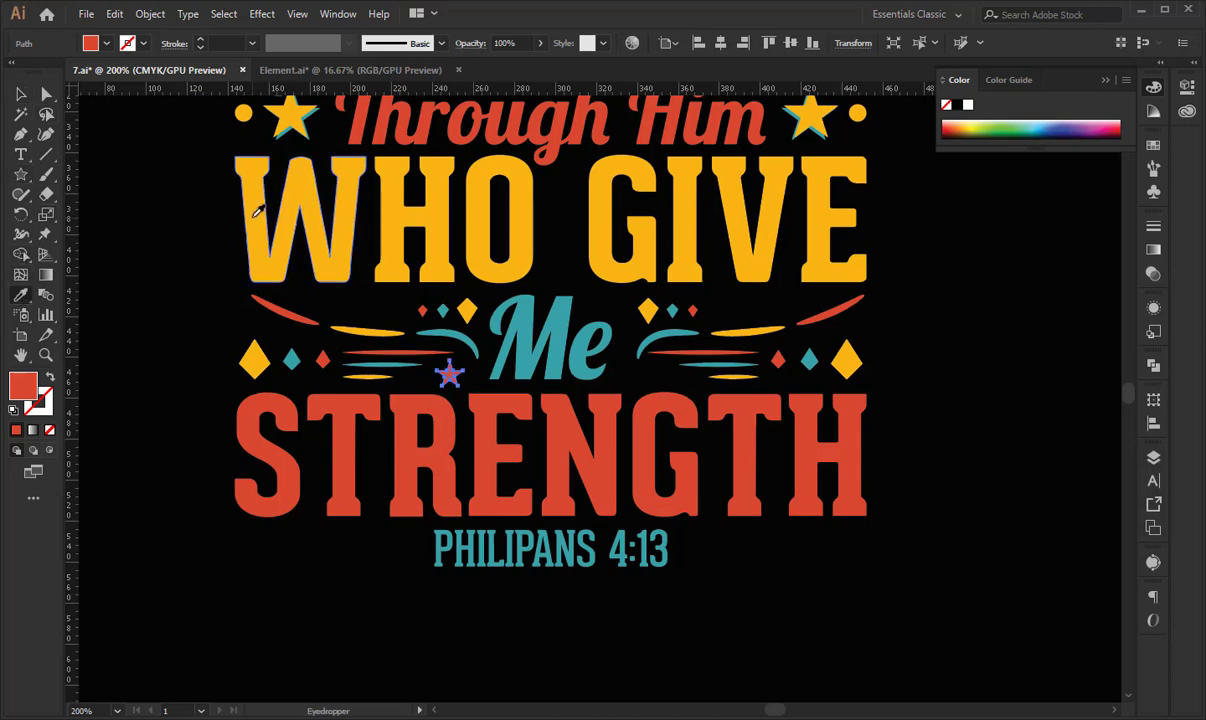
{"action": "left_click", "coordinate": [253, 217]}
{"action": "left_click", "coordinate": [20, 94]}
{"action": "left_click", "coordinate": [120, 167]}
{"action": "left_click", "coordinate": [450, 370]}
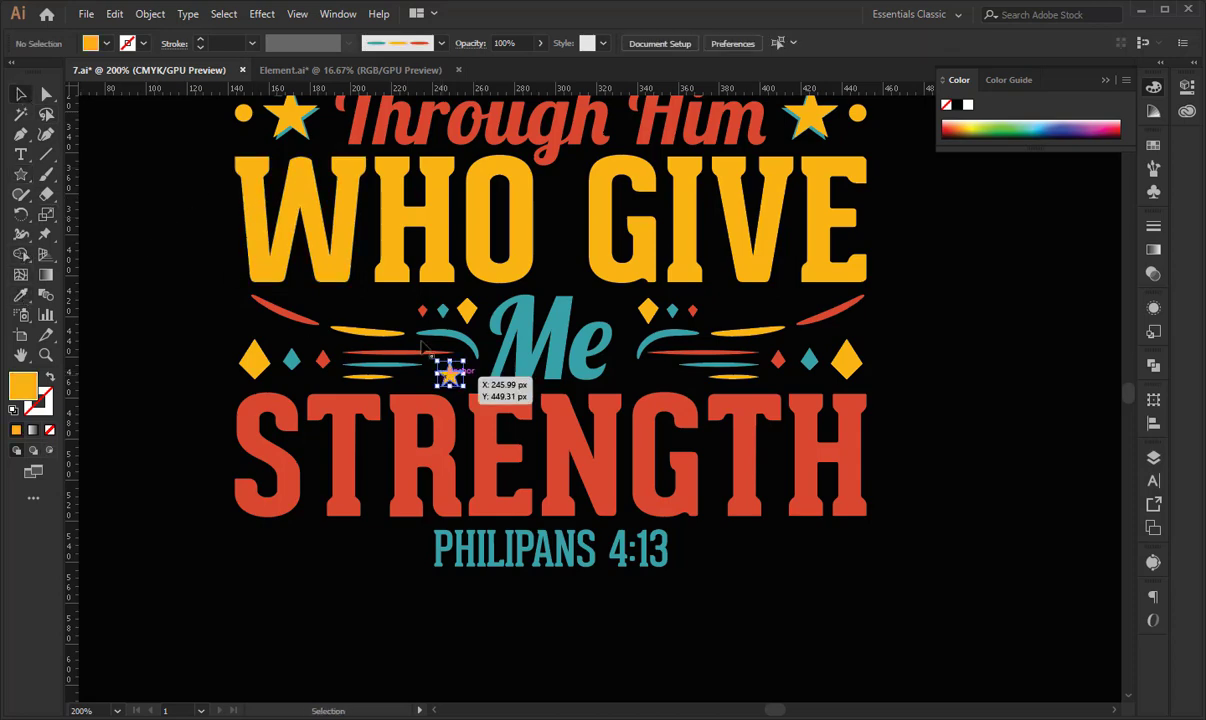
{"action": "key", "text": "Delete"}
Copy the star ornament left of "Through Him" to the lower left of "Me" and delete the dot from the copy.
{"action": "left_click_drag", "start_coordinate": [283, 124], "coordinate": [446, 381], "text": "alt"}
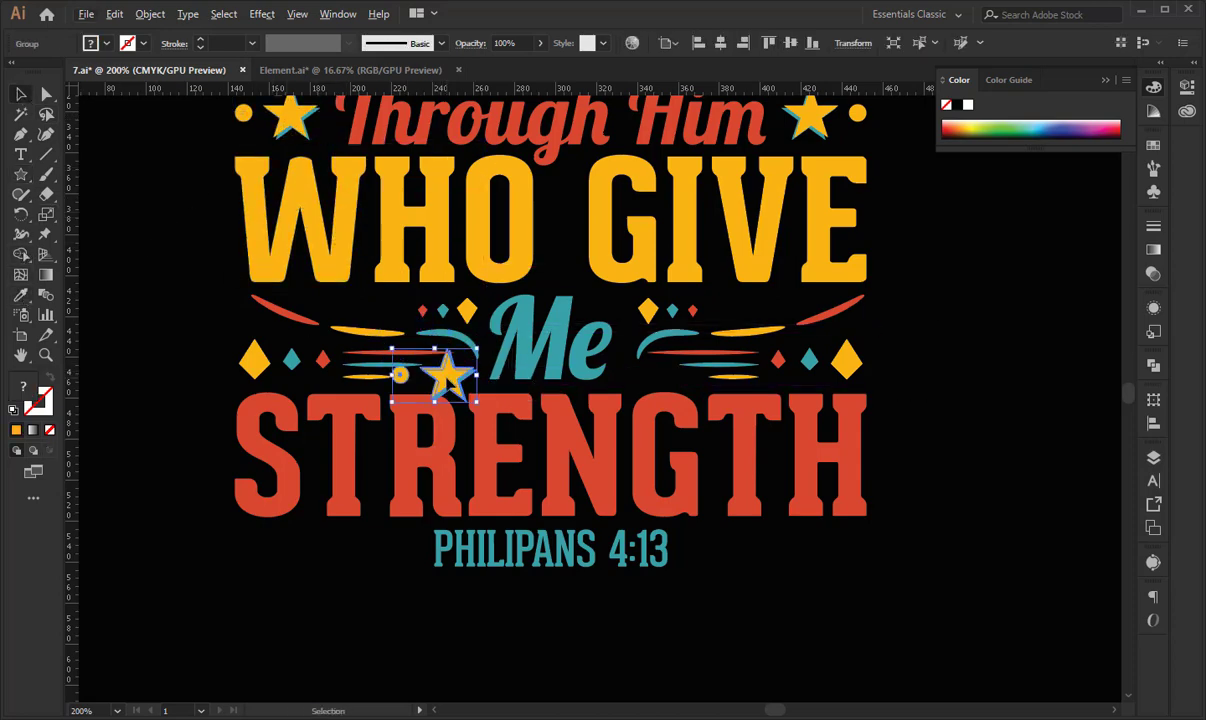
{"action": "double_click", "coordinate": [447, 382]}
{"action": "left_click", "coordinate": [402, 377]}
{"action": "key", "text": "Delete"}
{"action": "double_click", "coordinate": [482, 391]}
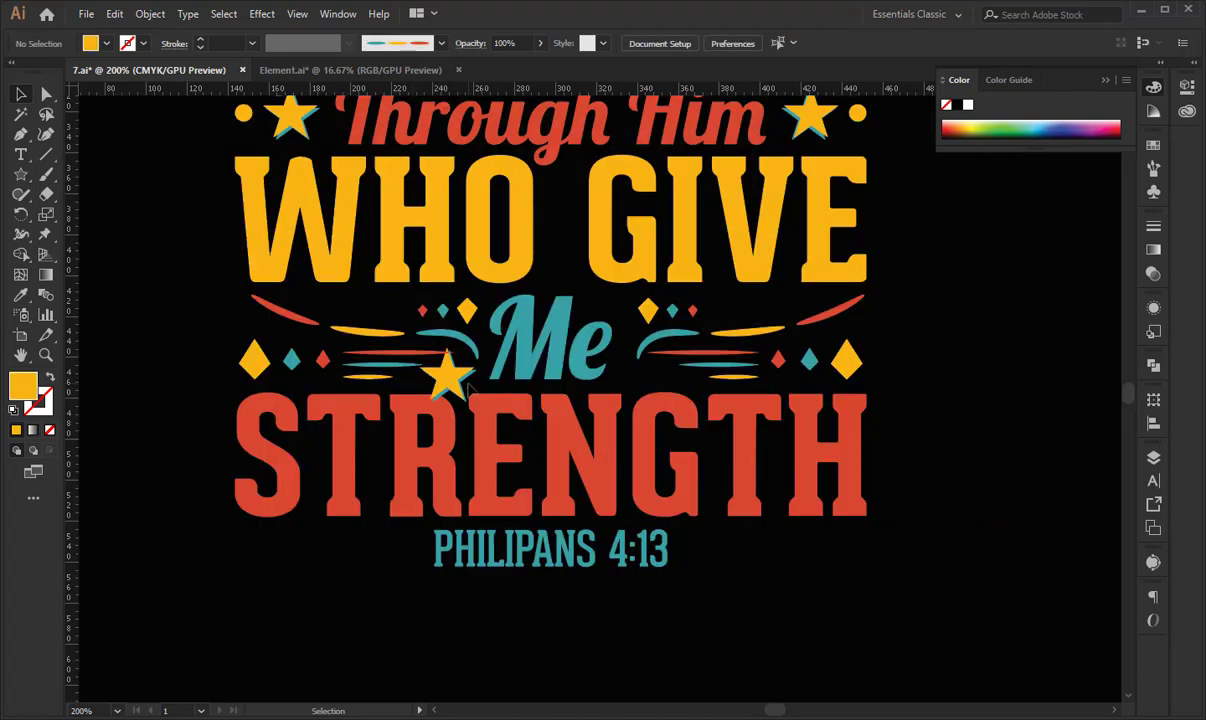
Shrink the copied star proportionally from its centre and duplicate it horizontally to the right side of "Me".
{"action": "left_click", "coordinate": [460, 382]}
{"action": "left_click_drag", "start_coordinate": [476, 377], "coordinate": [463, 376], "text": "alt+shift"}
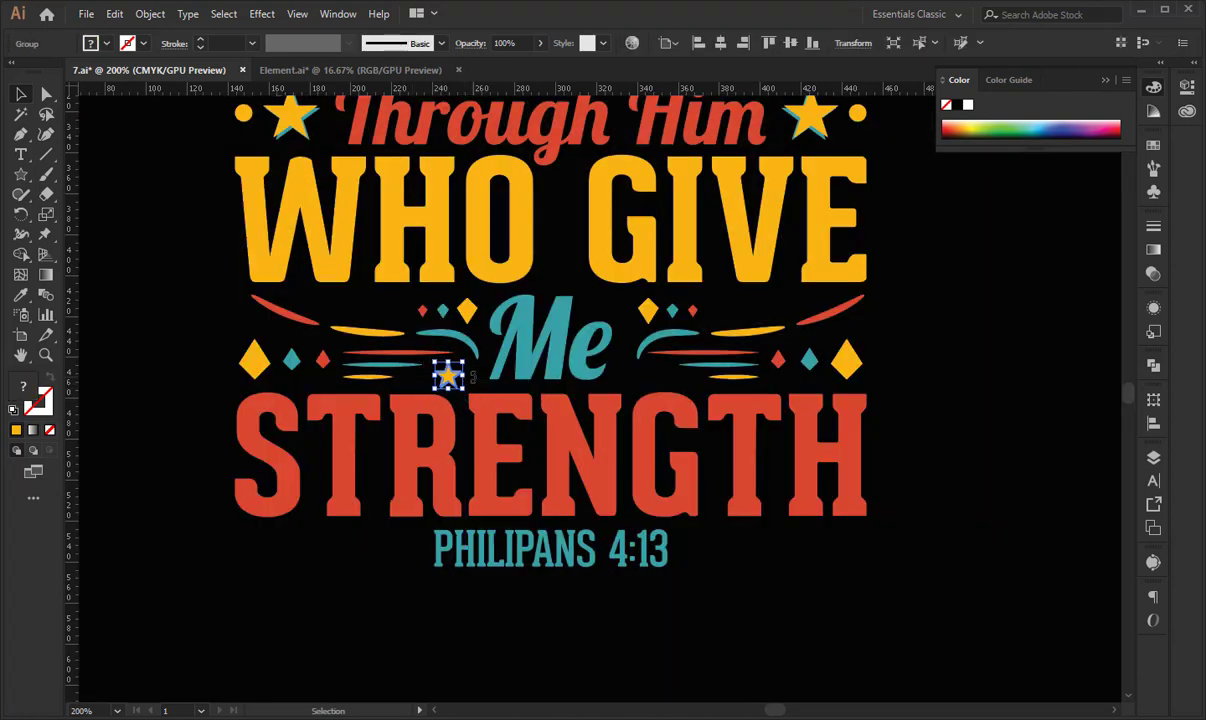
{"action": "scroll", "coordinate": [472, 377], "scroll_direction": "up", "scroll_amount": 1}
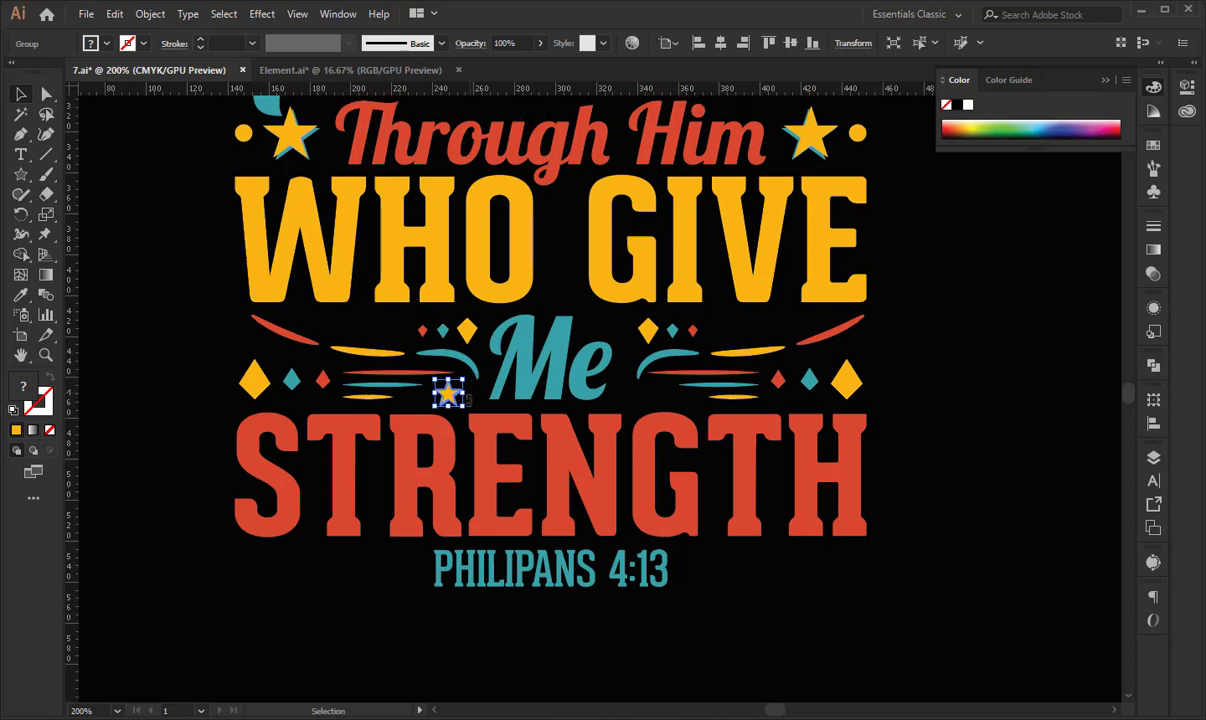
{"action": "left_click_drag", "start_coordinate": [448, 393], "coordinate": [652, 422], "text": "alt+shift"}
Centre the pair of small stars horizontally on "Me" as the key object.
{"action": "left_click", "coordinate": [449, 394], "text": "shift"}
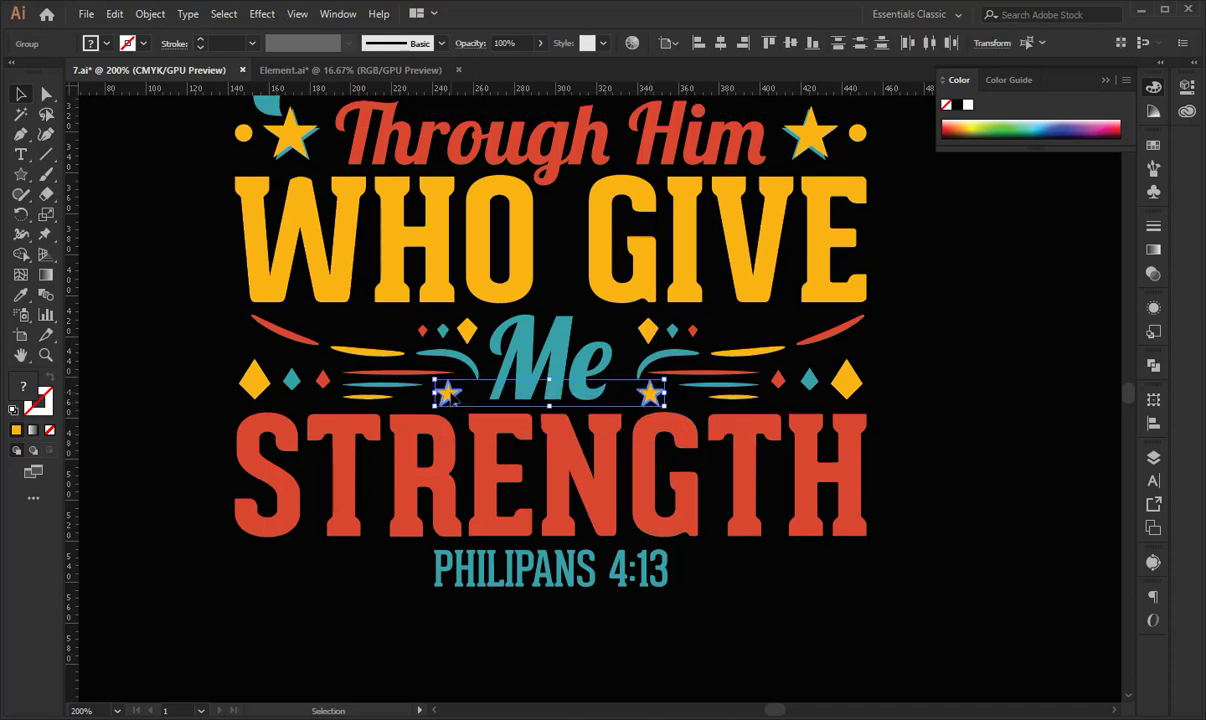
{"action": "left_click", "coordinate": [550, 355], "text": "shift"}
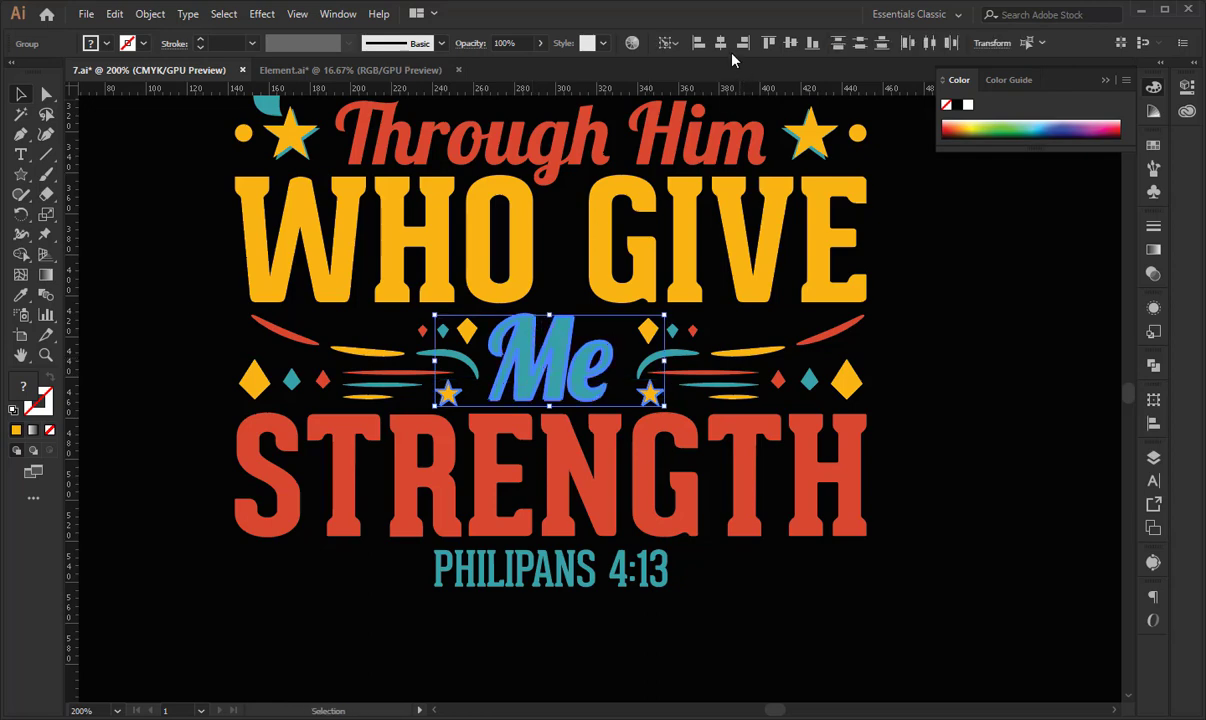
{"action": "left_click", "coordinate": [1031, 301]}
{"action": "key", "text": "ctrl+minus"}
{"action": "key", "text": "ctrl+minus"}
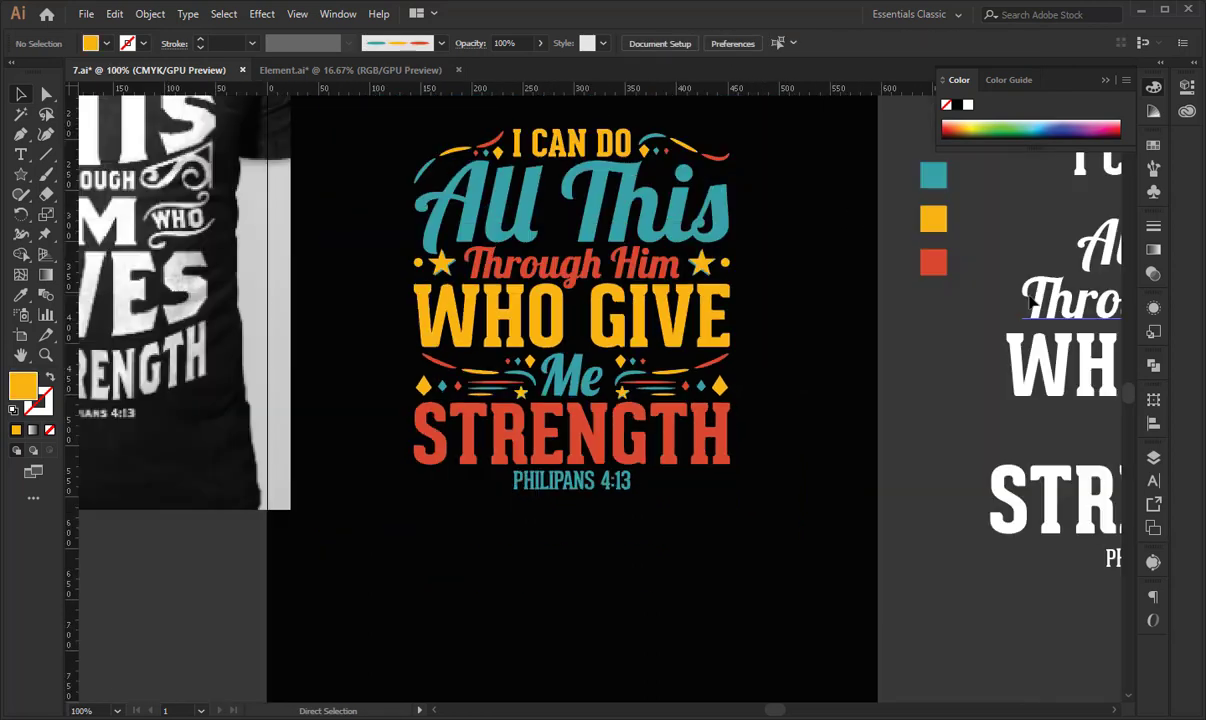
{"action": "key", "text": "ctrl+plus"}
{"action": "key", "text": "ctrl+plus"}
{"action": "key", "text": "ctrl+plus"}
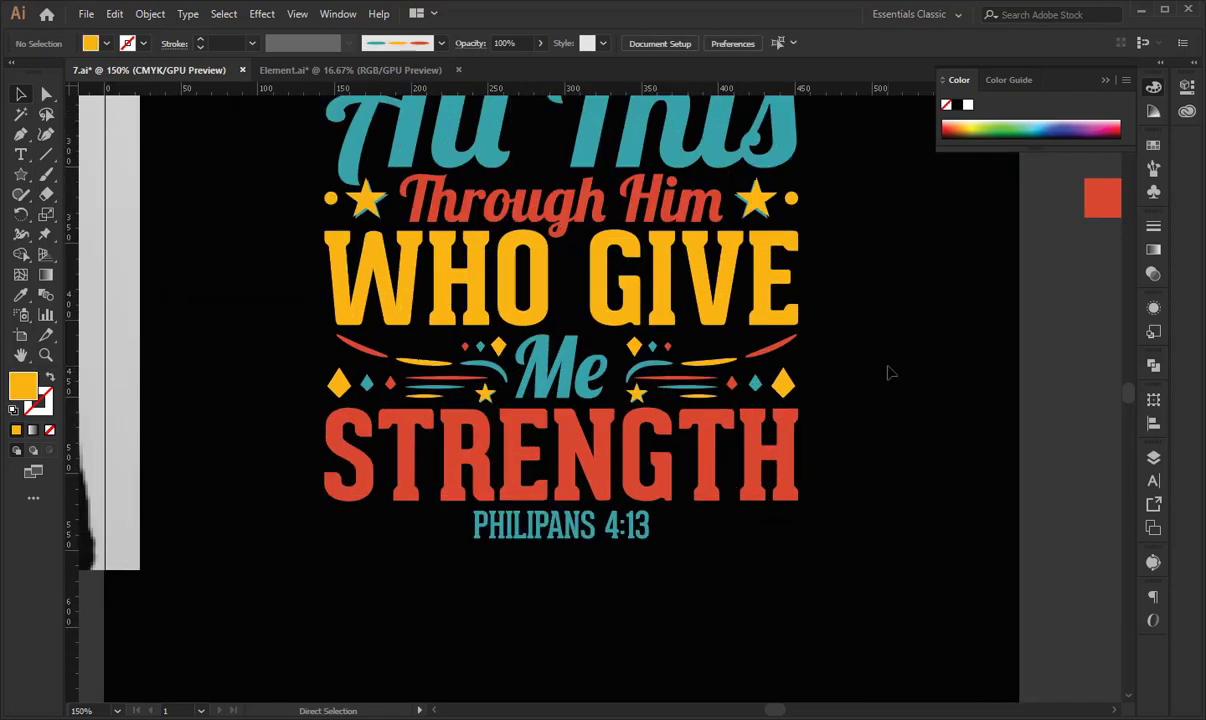
{"action": "left_click_drag", "start_coordinate": [909, 384], "coordinate": [917, 404]}
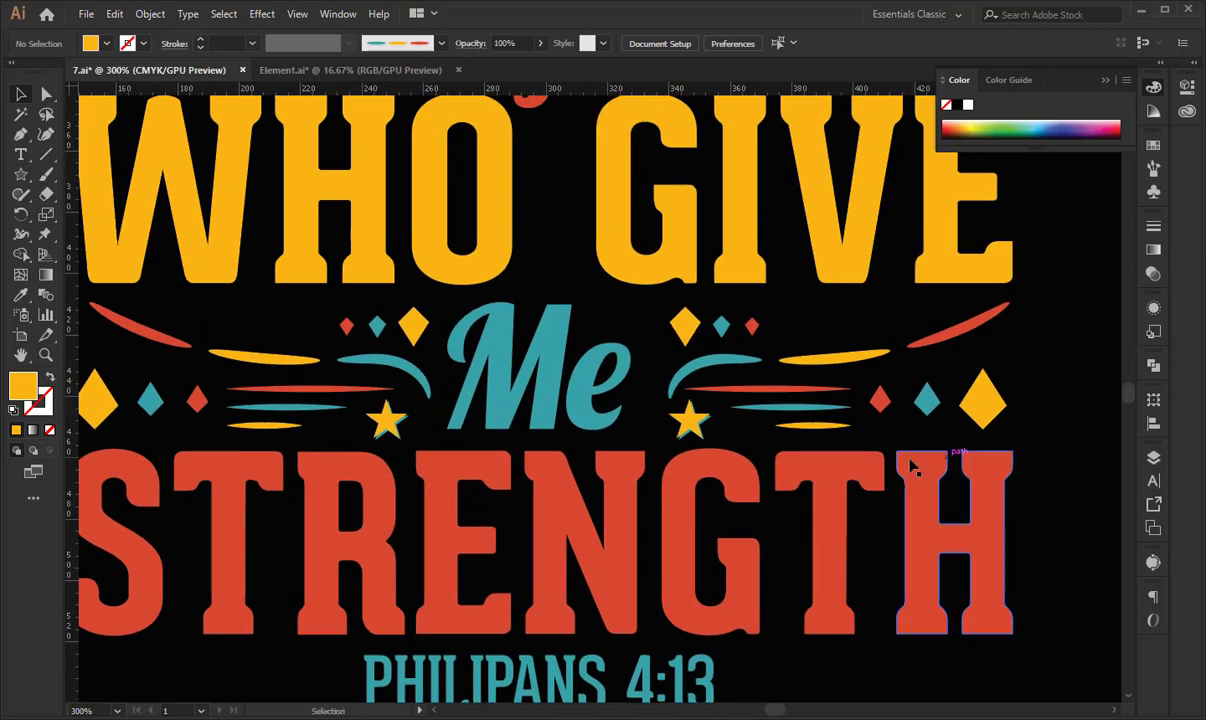
Copy the small star pair up to the level of the upper diamonds and centre it horizontally on "Me" as the key object.
{"action": "left_click", "coordinate": [815, 424]}
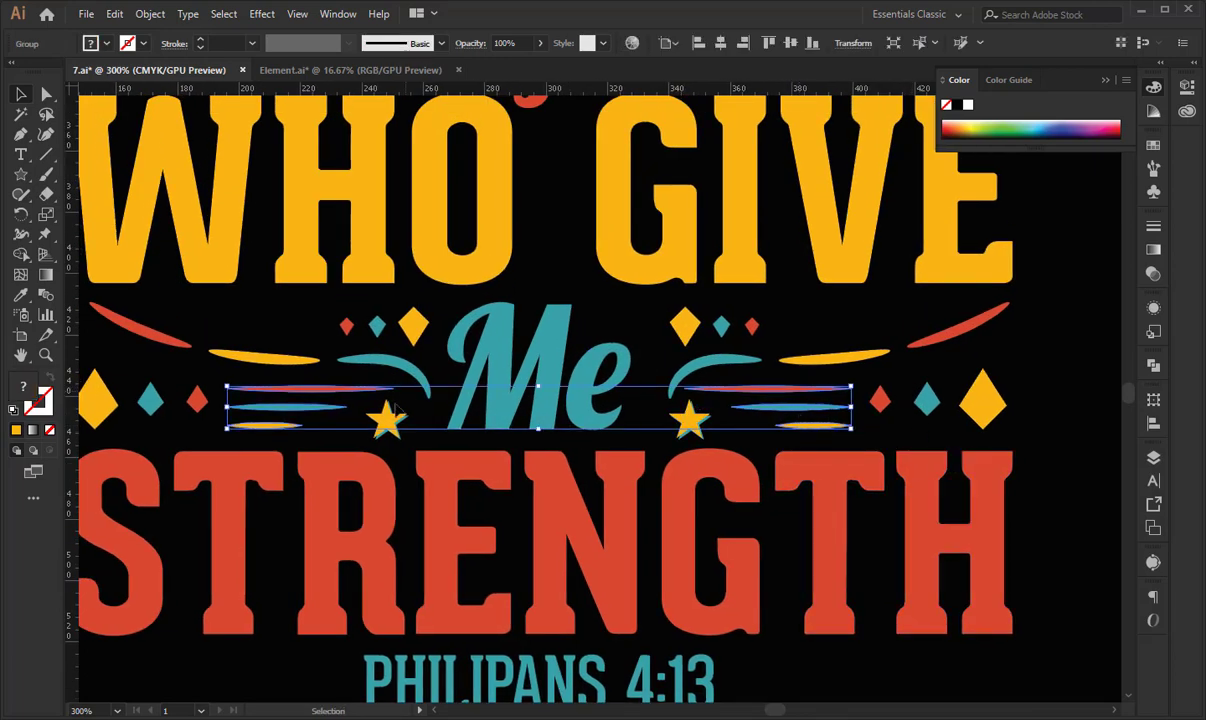
{"action": "left_click_drag", "start_coordinate": [395, 407], "coordinate": [252, 331]}
{"action": "double_click", "coordinate": [394, 324]}
{"action": "double_click", "coordinate": [288, 310]}
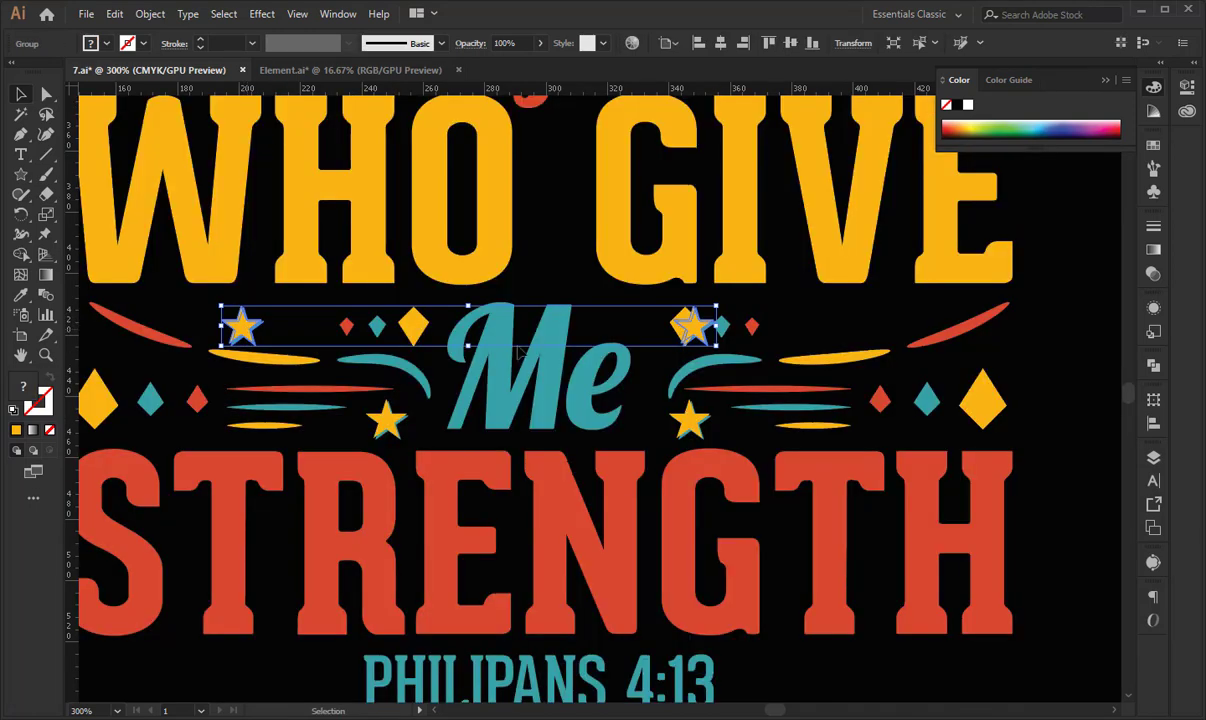
{"action": "left_click", "coordinate": [478, 314], "text": "shift"}
{"action": "left_click", "coordinate": [480, 310]}
{"action": "left_click", "coordinate": [730, 43]}
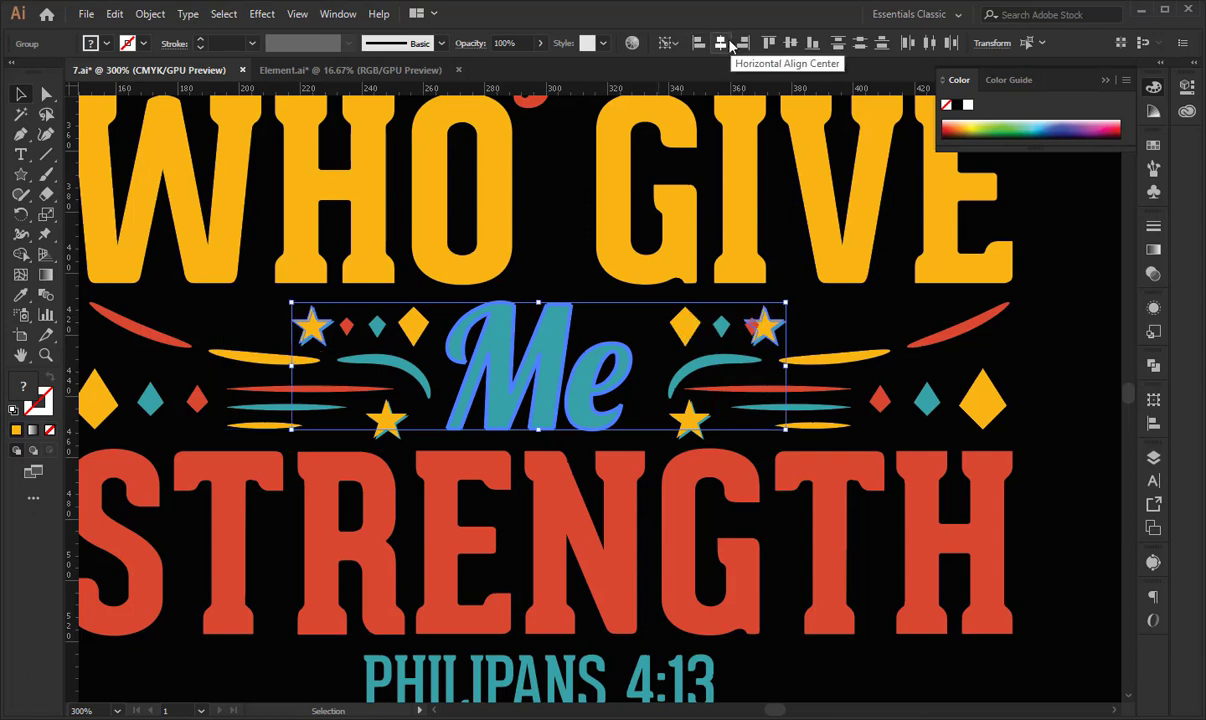
Move both copied stars outward past the red diamonds inside their group, and recentre the pair horizontally on "Me".
{"action": "double_click", "coordinate": [767, 329]}
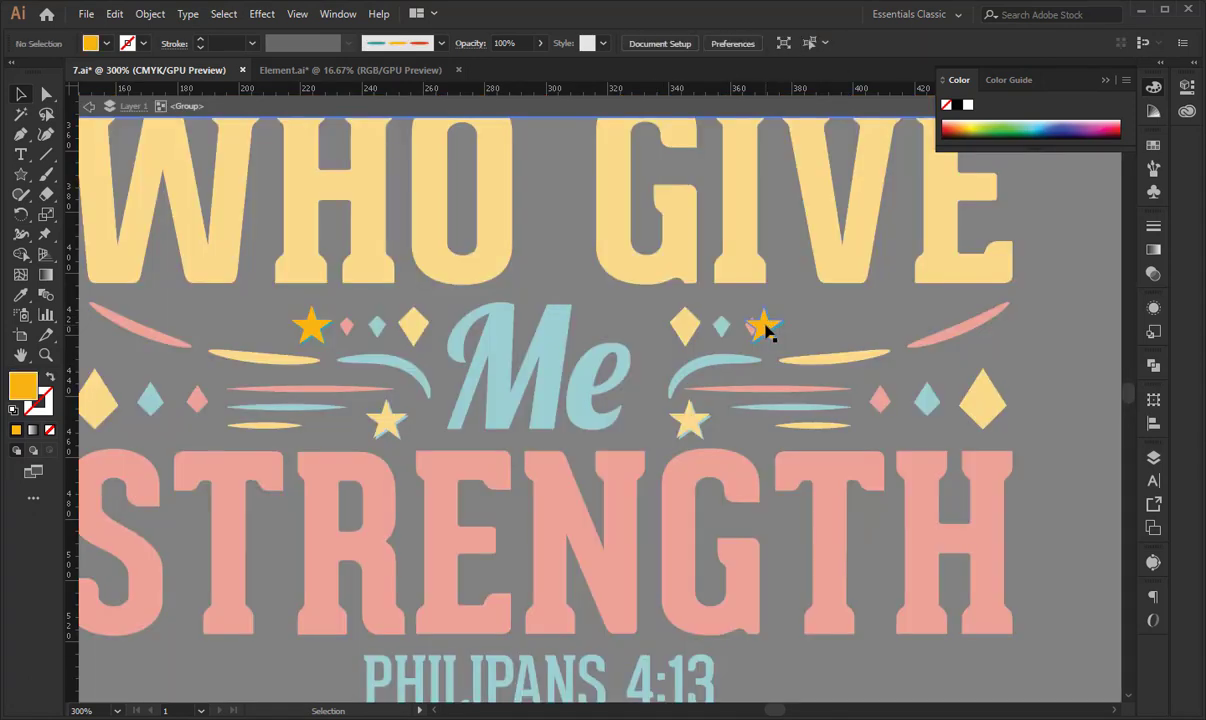
{"action": "left_click_drag", "start_coordinate": [767, 329], "coordinate": [813, 330]}
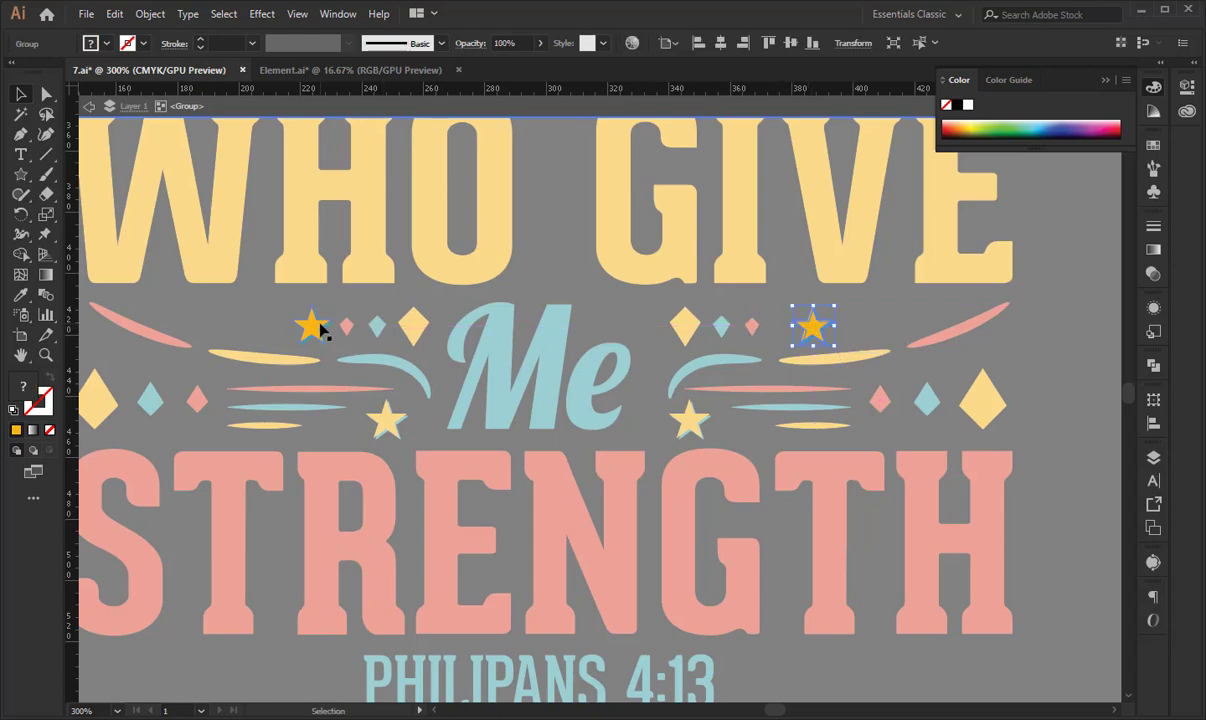
{"action": "left_click_drag", "start_coordinate": [320, 328], "coordinate": [299, 325]}
{"action": "double_click", "coordinate": [356, 300]}
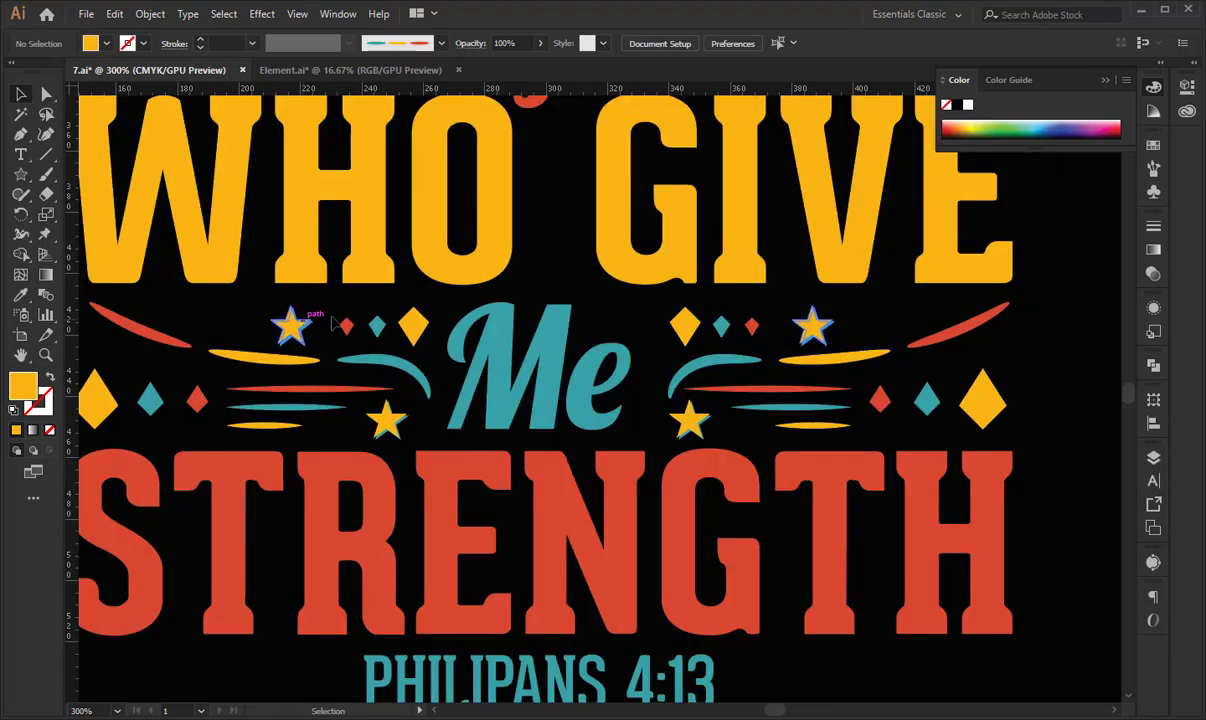
{"action": "left_click", "coordinate": [333, 319]}
{"action": "left_click", "coordinate": [728, 45]}
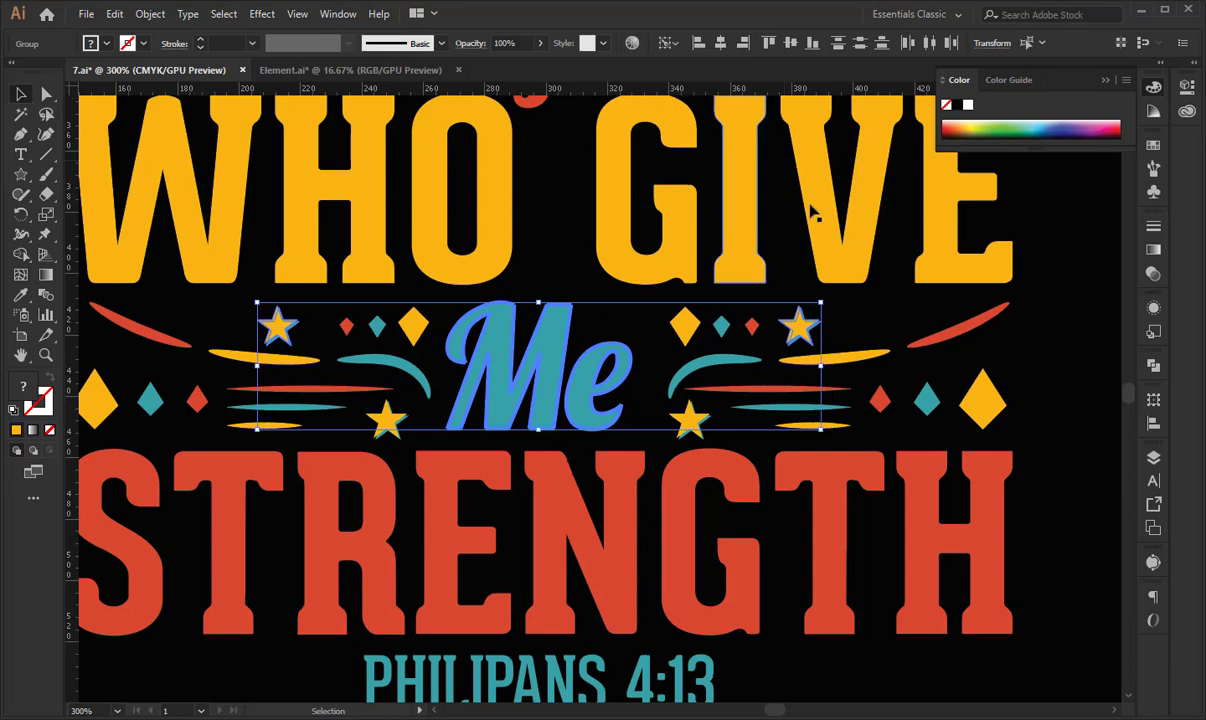
{"action": "left_click", "coordinate": [853, 335]}
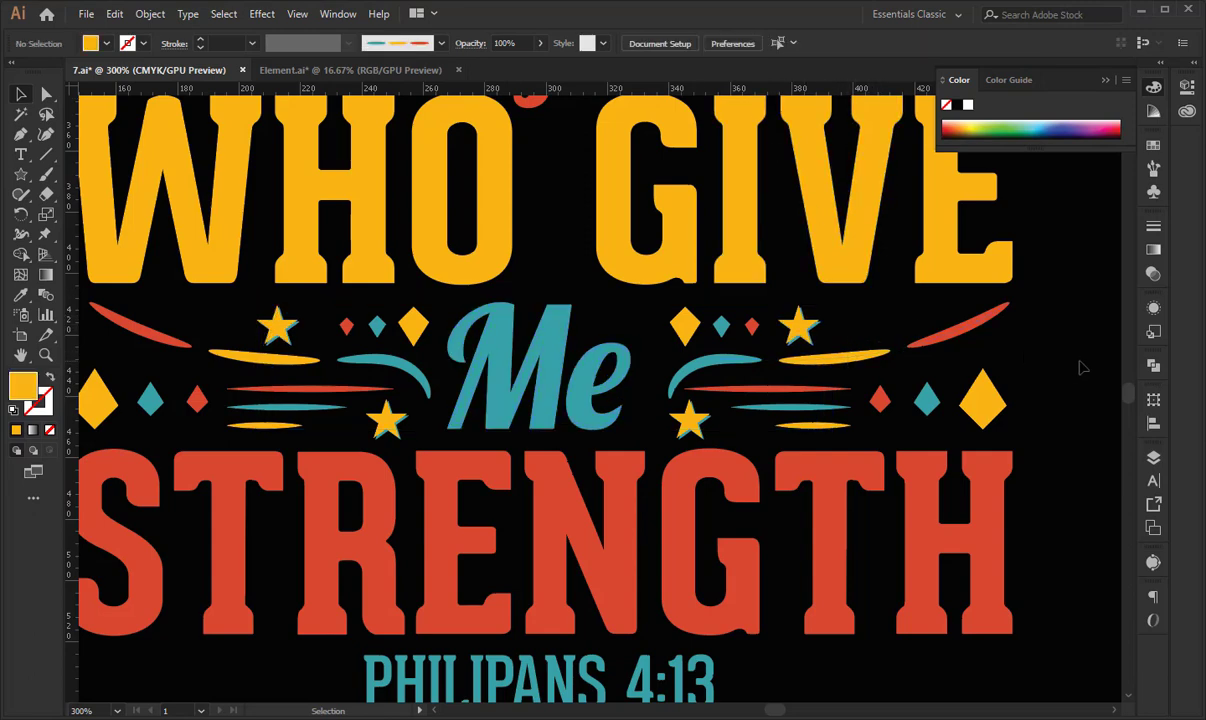
Nudge the upper stars and small diamonds on both sides of "Me" slightly upward together.
{"action": "key", "text": "ctrl+1"}
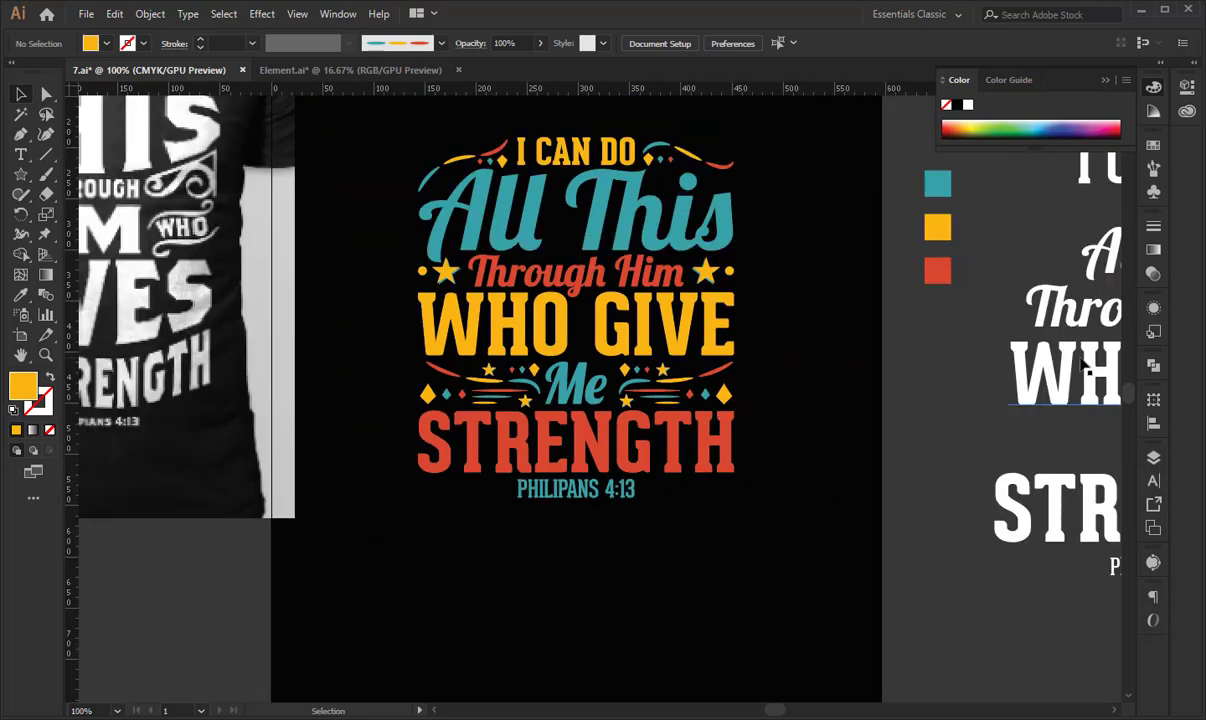
{"action": "left_click_drag", "start_coordinate": [718, 377], "coordinate": [548, 372]}
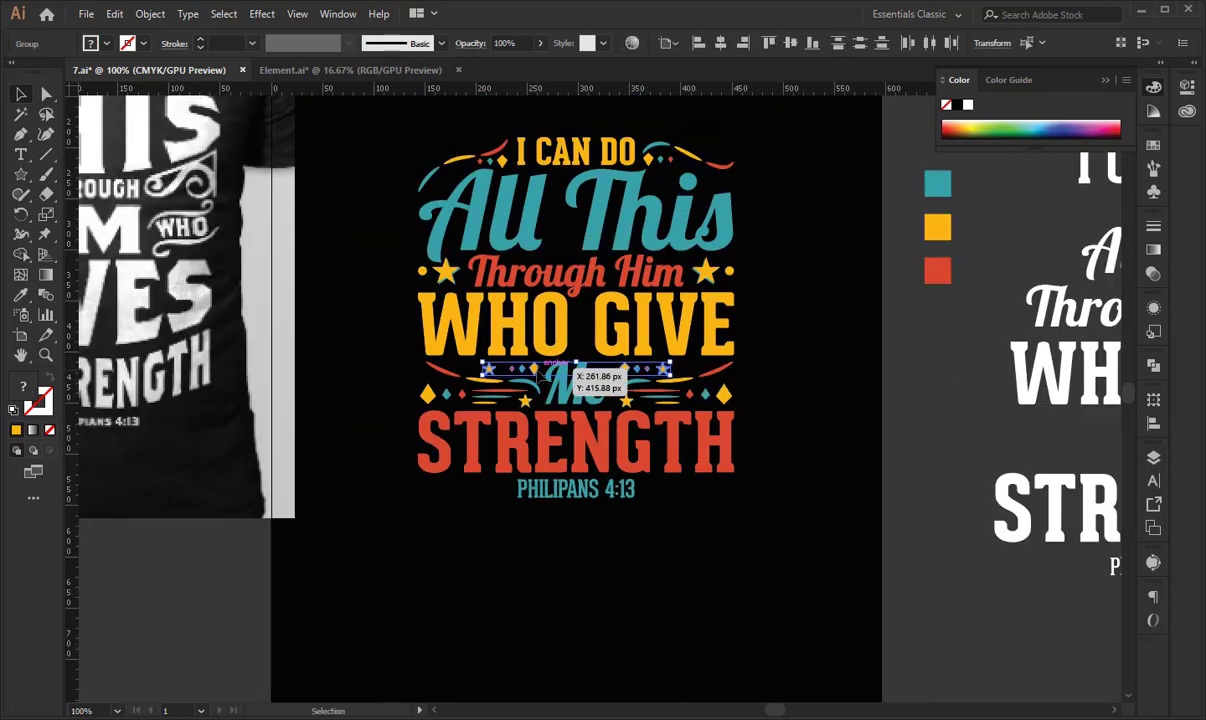
{"action": "left_click_drag", "start_coordinate": [548, 372], "coordinate": [548, 372]}
{"action": "left_click", "coordinate": [868, 411]}
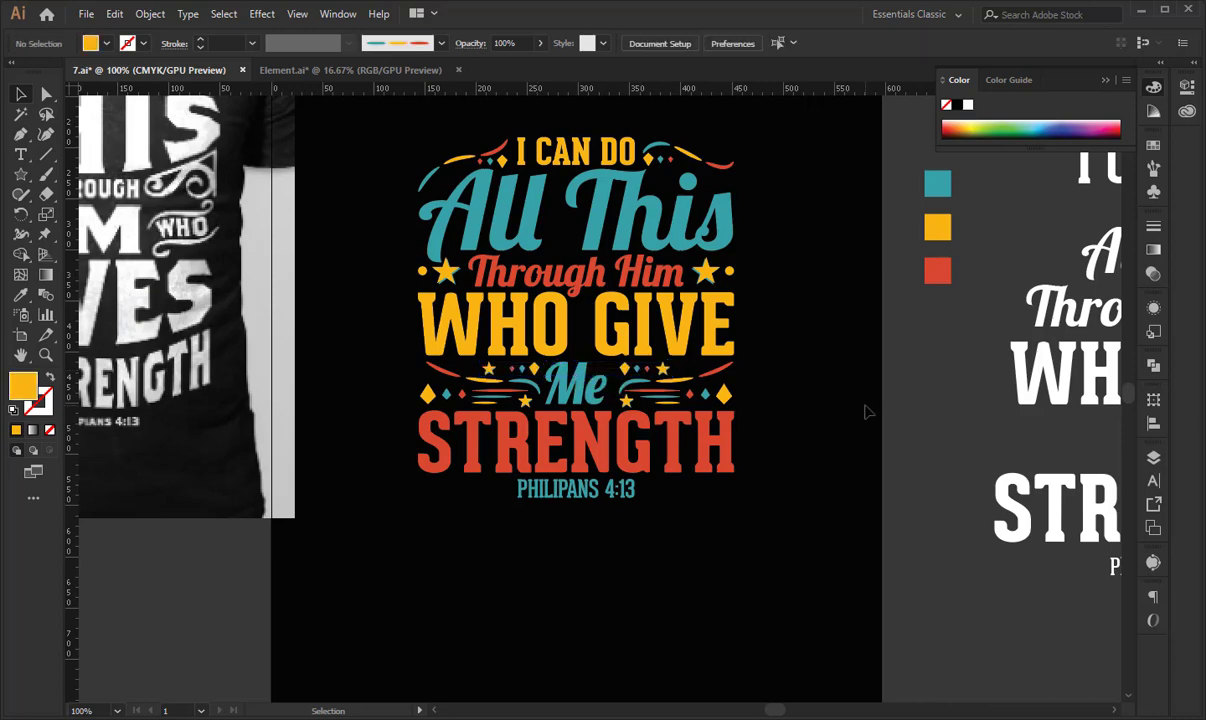
Copy the upper small star pair onto "All This" and move its right star out above the final "s".
{"action": "key", "text": "ctrl+plus"}
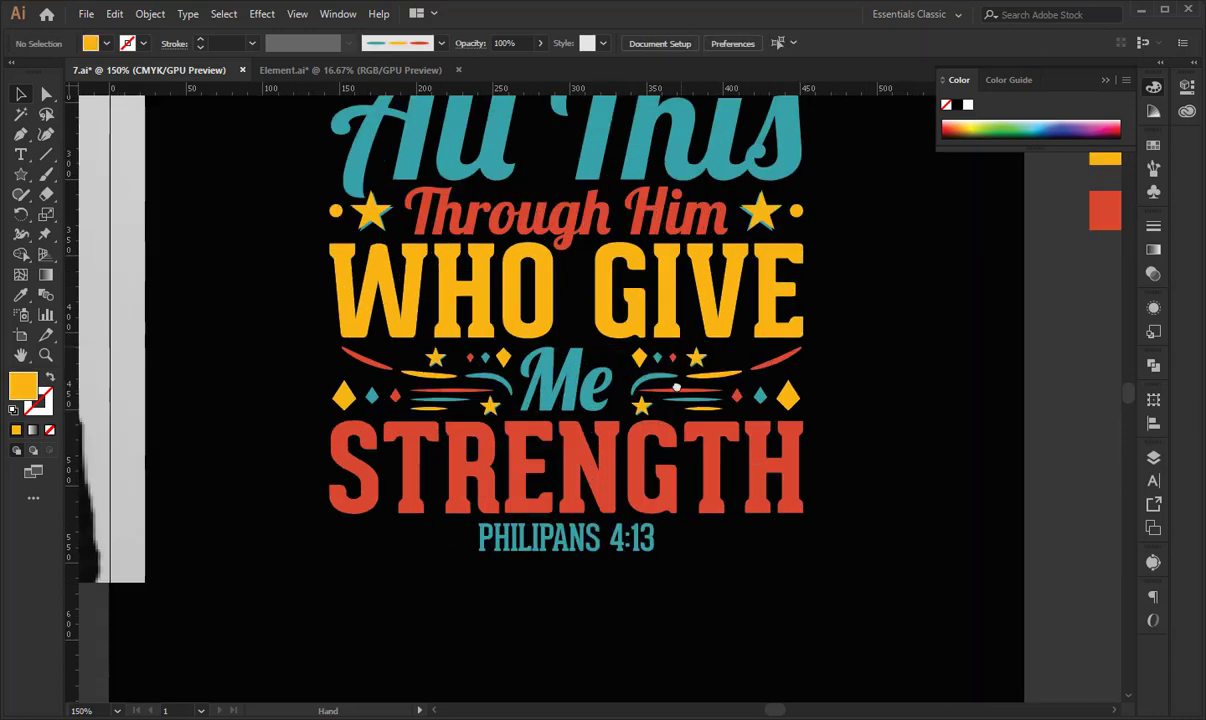
{"action": "left_click_drag", "start_coordinate": [676, 387], "coordinate": [698, 509]}
{"action": "left_click_drag", "start_coordinate": [730, 395], "coordinate": [732, 372]}
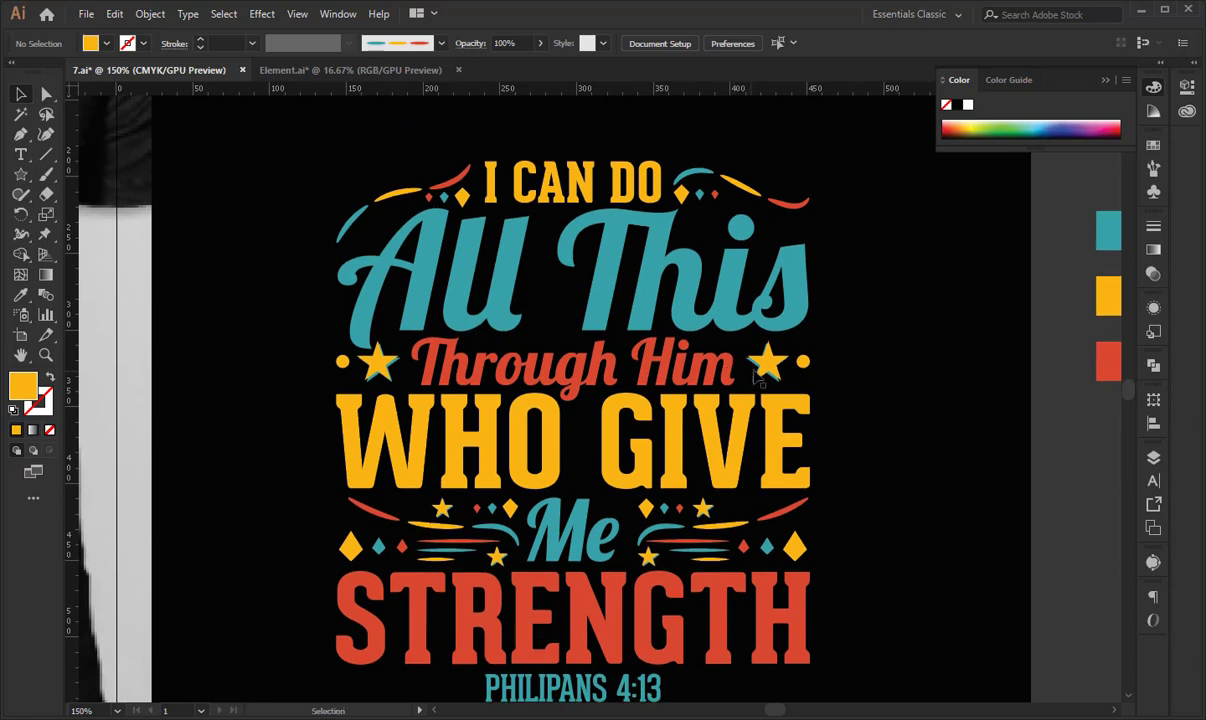
{"action": "left_click", "coordinate": [446, 511]}
{"action": "left_click_drag", "start_coordinate": [450, 510], "coordinate": [375, 229]}
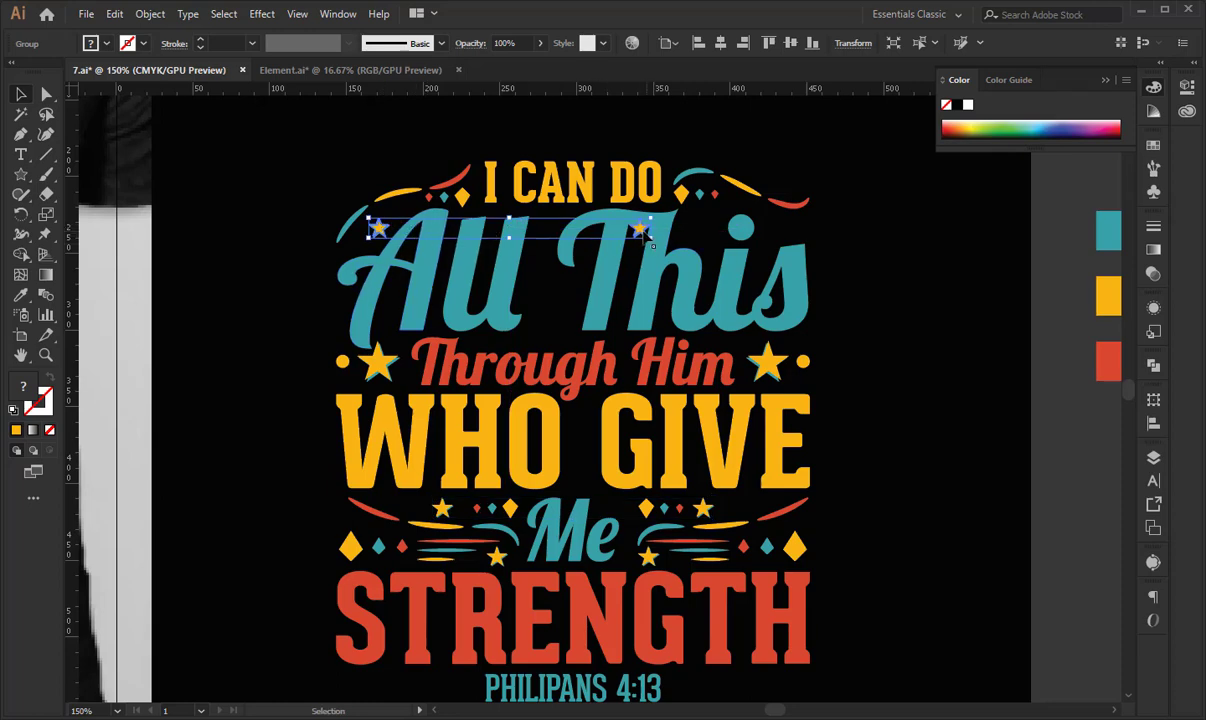
{"action": "double_click", "coordinate": [648, 236]}
{"action": "left_click_drag", "start_coordinate": [648, 236], "coordinate": [795, 229]}
{"action": "double_click", "coordinate": [878, 207]}
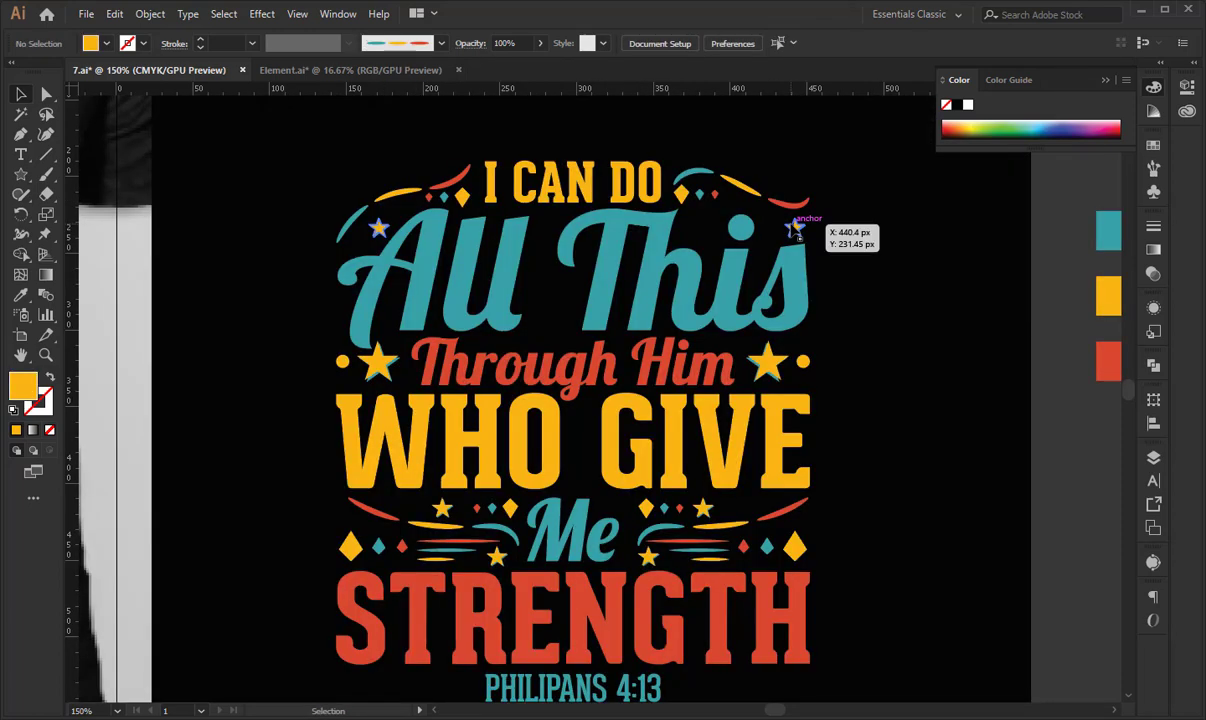
Centre the new star pair horizontally on "All This", then shift the pair slightly to the right.
{"action": "left_click", "coordinate": [796, 228]}
{"action": "left_click", "coordinate": [798, 268], "text": "shift"}
{"action": "left_click", "coordinate": [720, 44]}
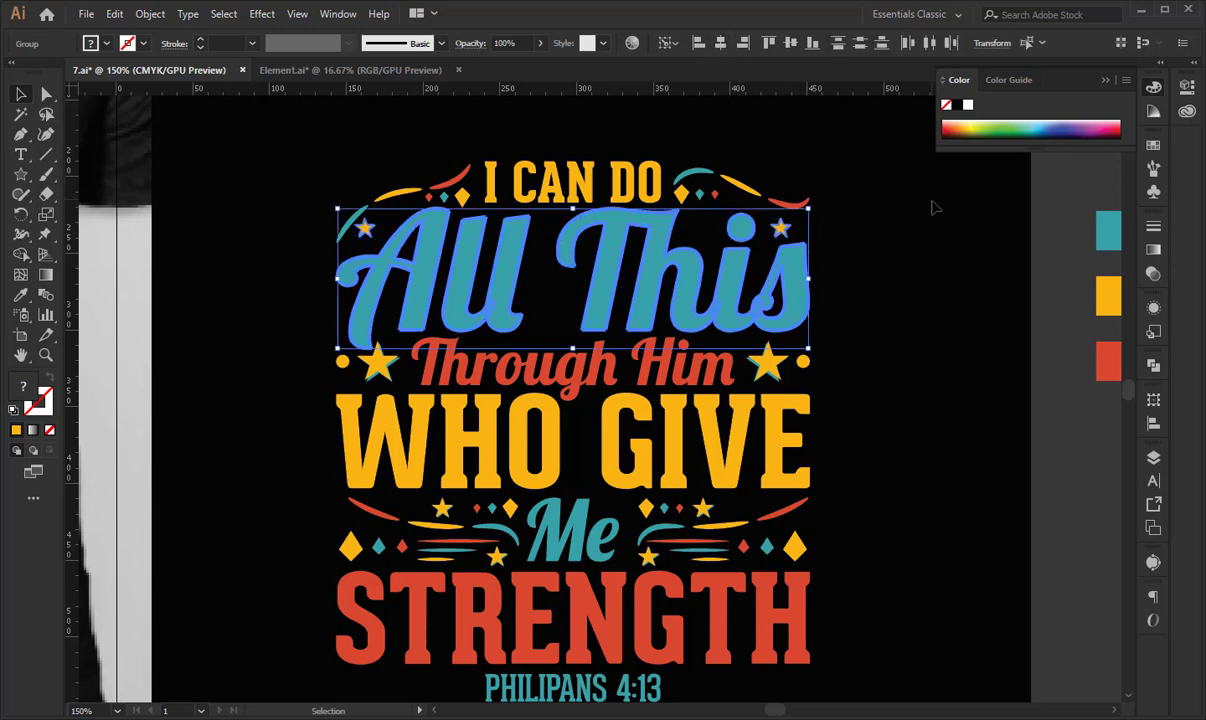
{"action": "left_click", "coordinate": [882, 198]}
{"action": "left_click", "coordinate": [784, 230]}
{"action": "key", "text": "shift+Right"}
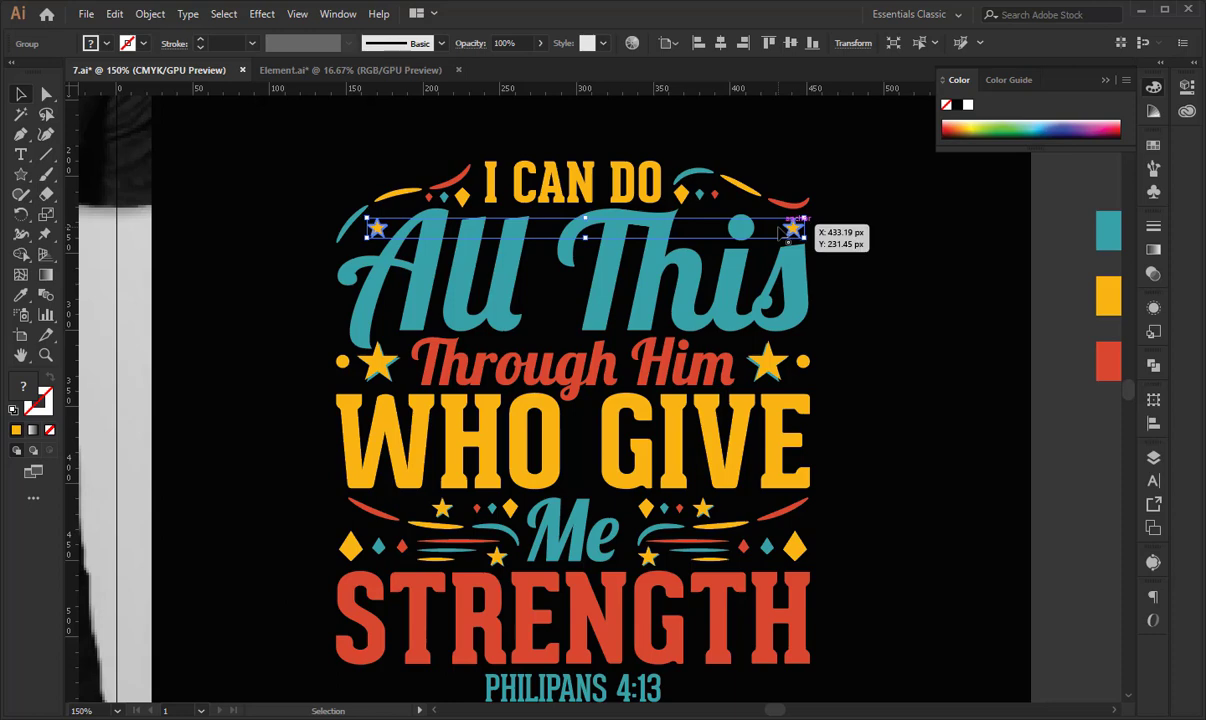
{"action": "left_click", "coordinate": [815, 236]}
Shift the diamond groups on both sides of "I CAN DO" slightly outward, away from the text.
{"action": "left_click", "coordinate": [689, 197]}
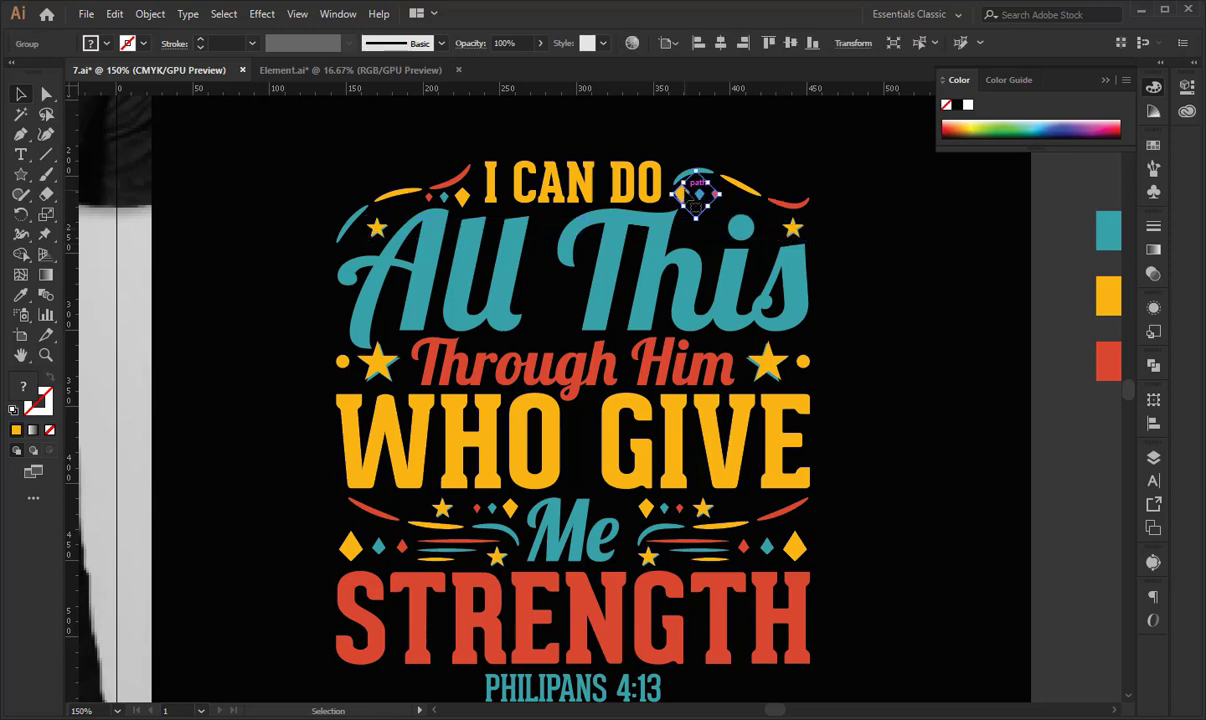
{"action": "left_click_drag", "start_coordinate": [694, 204], "coordinate": [453, 198]}
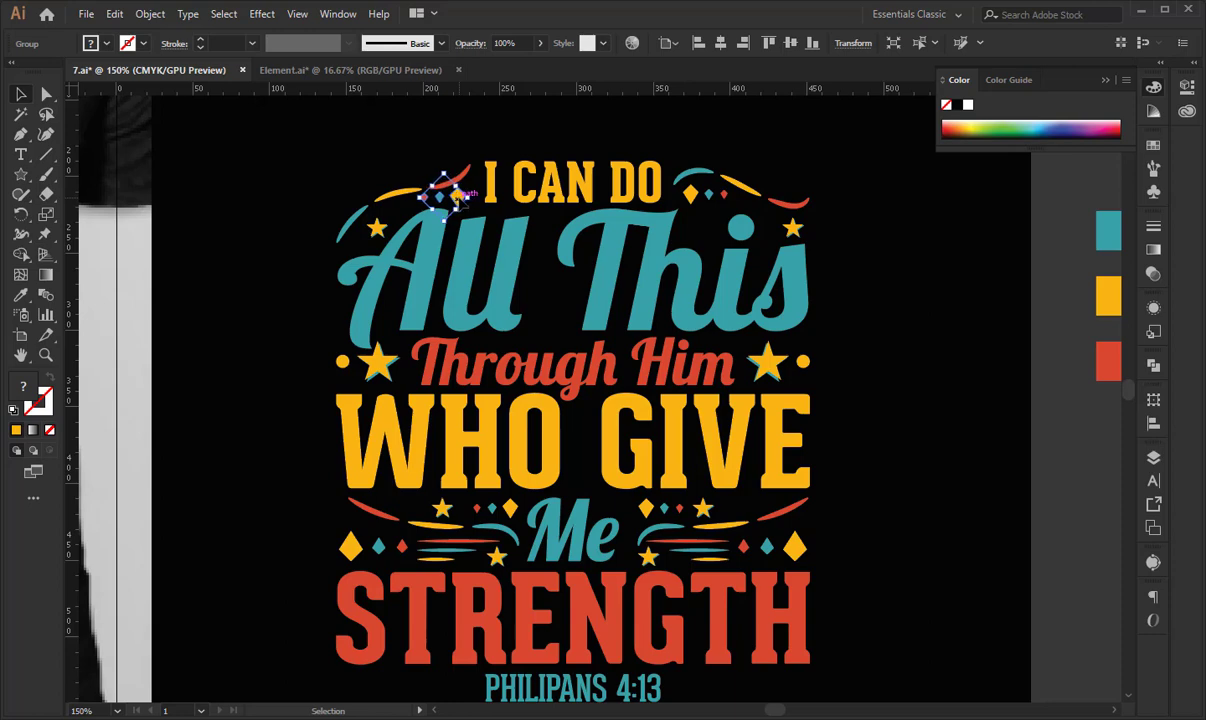
{"action": "left_click", "coordinate": [404, 163]}
{"action": "mouse_move", "coordinate": [399, 166]}
{"action": "left_mouse_down"}
{"action": "mouse_move", "coordinate": [365, 160]}
{"action": "mouse_move", "coordinate": [409, 164]}
{"action": "left_mouse_up"}
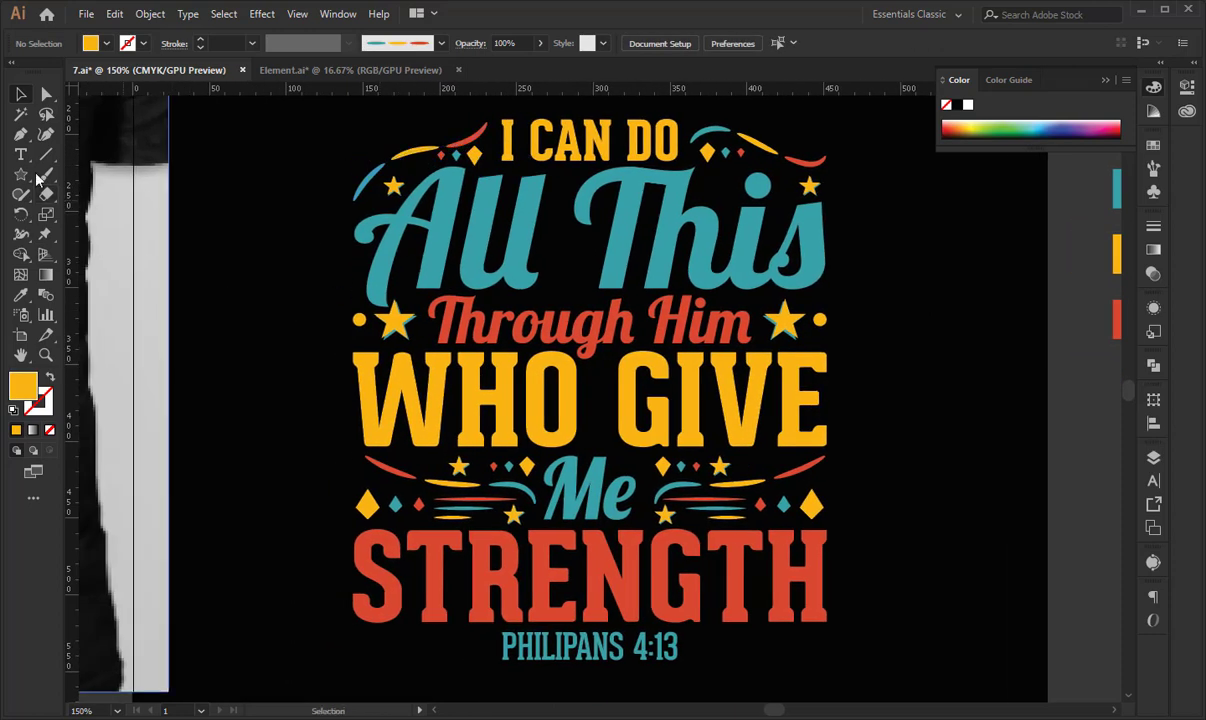
Draw a tiny yellow circle with the Ellipse tool on the empty artboard area left of "All This".
{"action": "left_click_drag", "start_coordinate": [19, 177], "coordinate": [80, 210]}
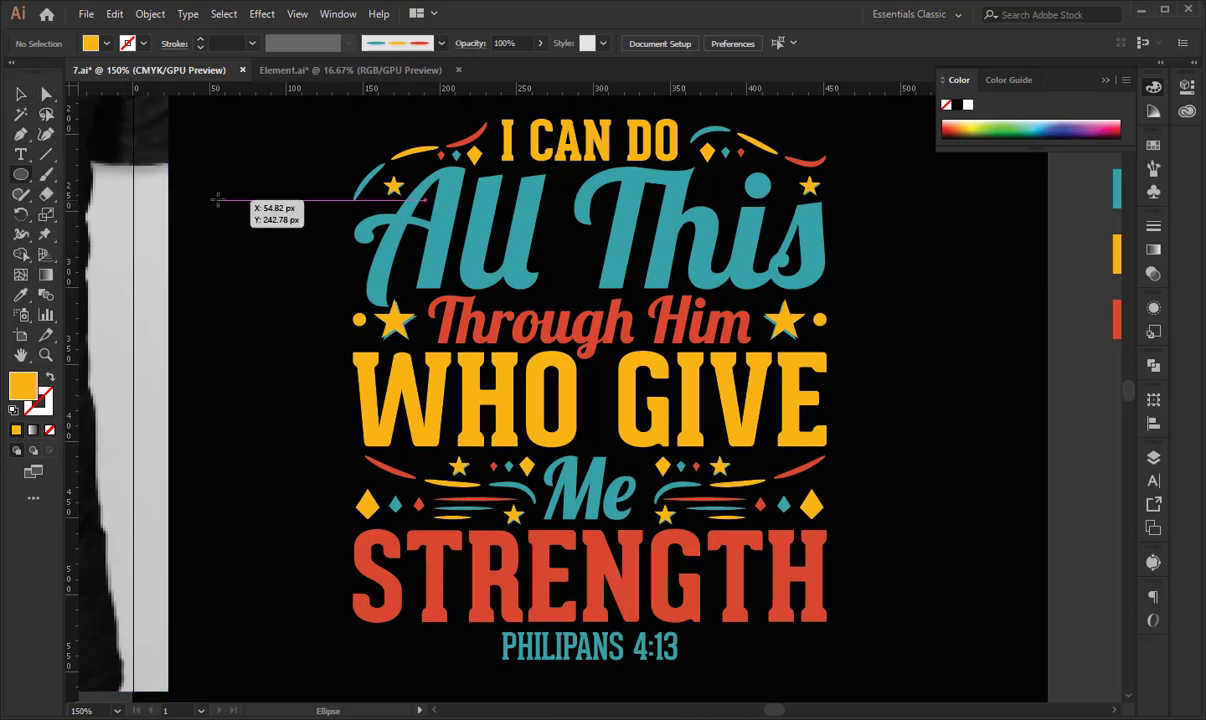
{"action": "left_click_drag", "start_coordinate": [219, 202], "coordinate": [220, 203]}
{"action": "left_click", "coordinate": [21, 95]}
{"action": "left_click", "coordinate": [310, 199]}
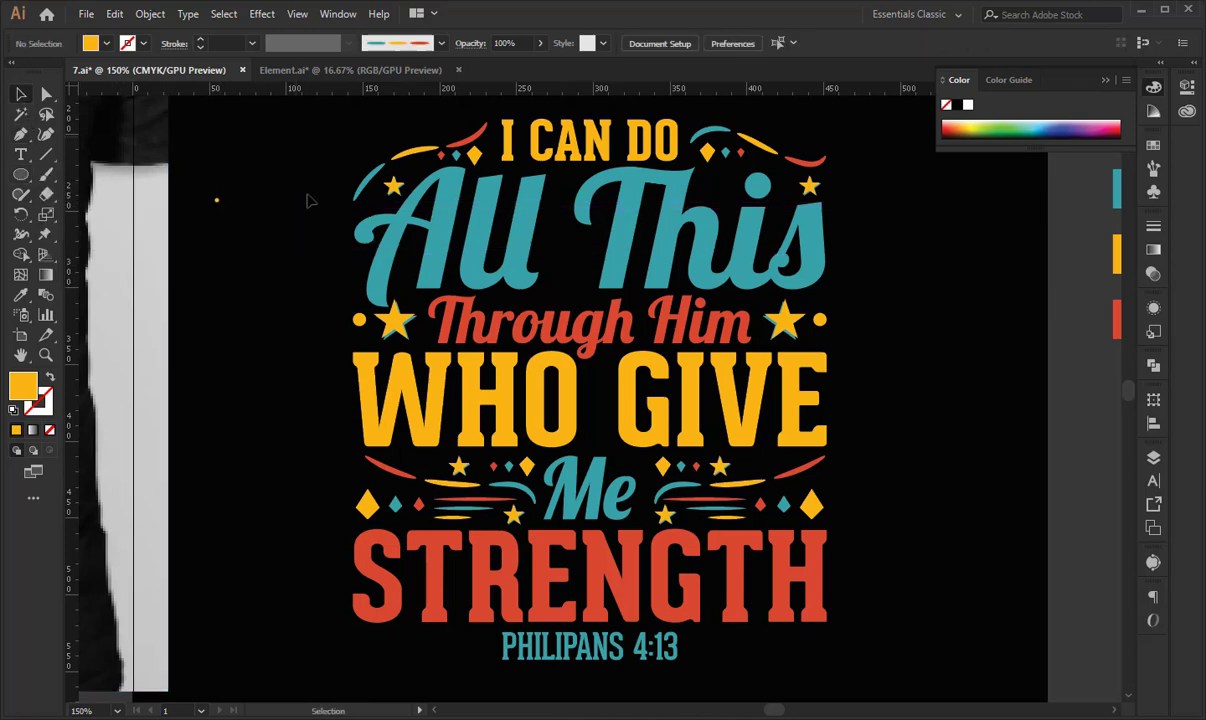
Nudge "PHILIPANS 4:13" up slightly, closer to "STRENGTH".
{"action": "left_click_drag", "start_coordinate": [310, 283], "coordinate": [308, 175]}
{"action": "left_click", "coordinate": [592, 552]}
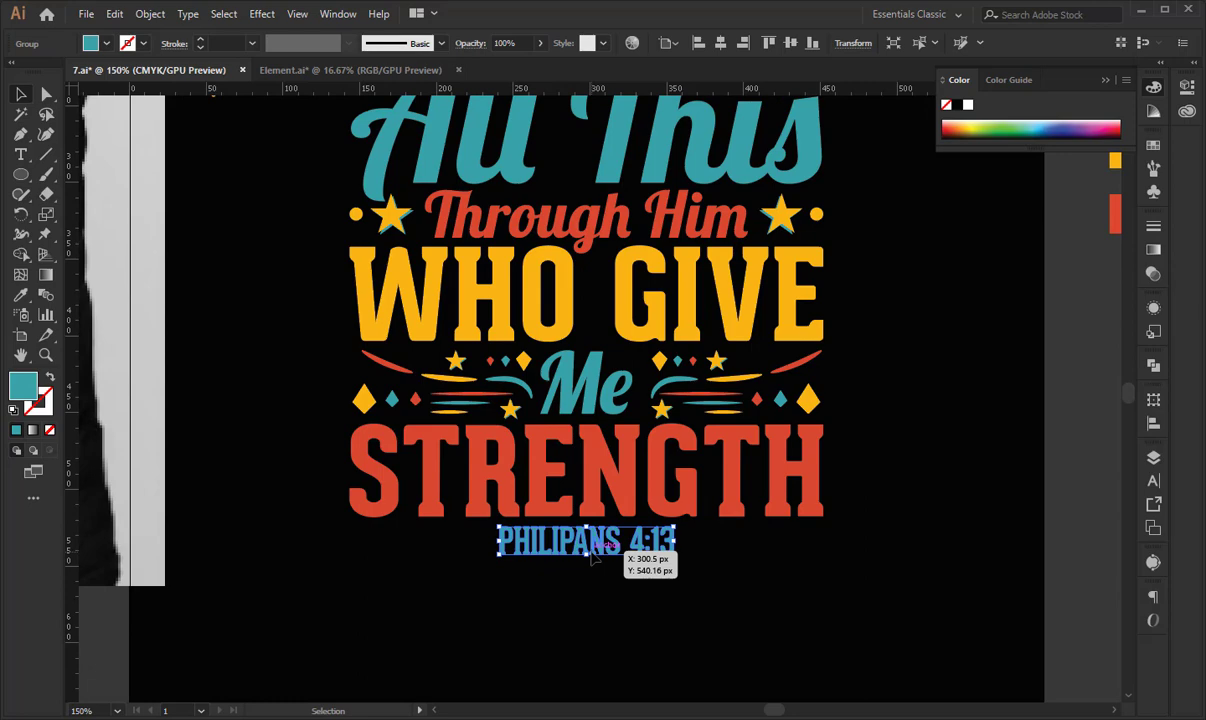
{"action": "key", "text": "Up"}
{"action": "key", "text": "Up"}
{"action": "left_click", "coordinate": [783, 606]}
Draw a straight horizontal line from right of "PHILIPANS 4:13" to the right edge of "STRENGTH", with a teal stroke and no fill.
{"action": "left_click_drag", "start_coordinate": [724, 617], "coordinate": [717, 587]}
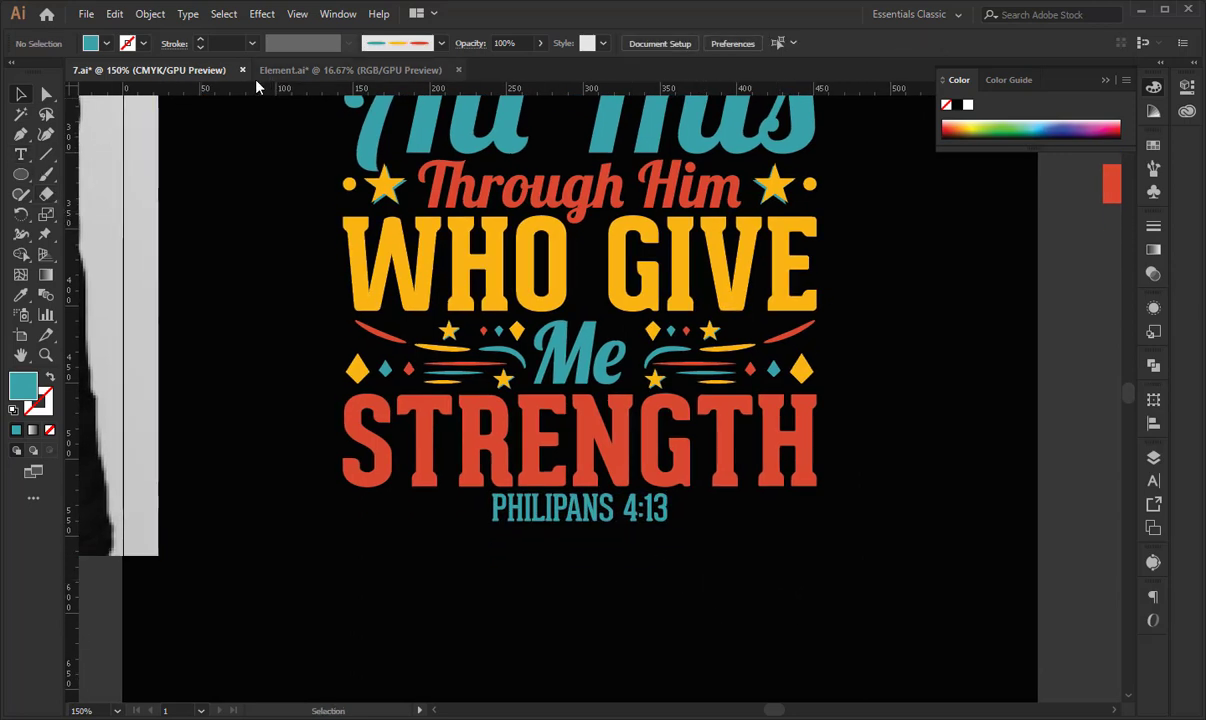
{"action": "left_click", "coordinate": [22, 136]}
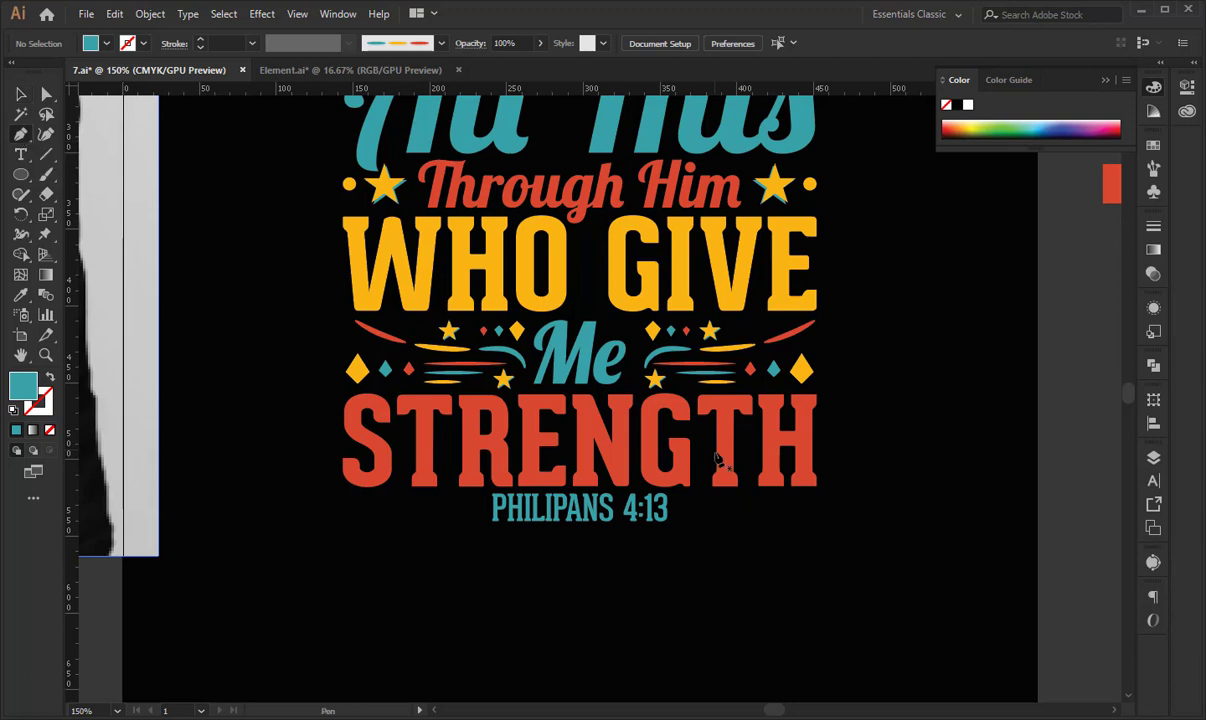
{"action": "left_click", "coordinate": [680, 508]}
{"action": "left_click", "coordinate": [817, 508], "text": "shift"}
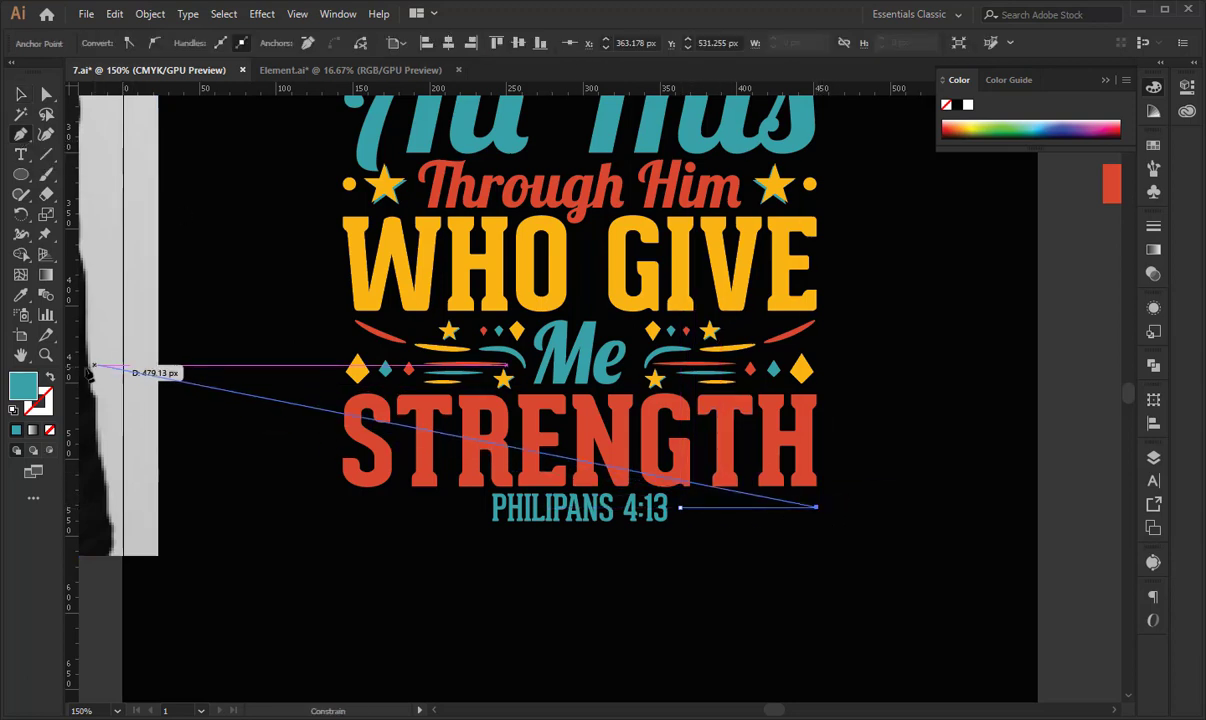
{"action": "left_click", "coordinate": [50, 376]}
{"action": "left_click", "coordinate": [21, 94]}
Apply the rough charcoal-style art brush to the teal line, try a 2 pt stroke, and set the weight back to 1 pt.
{"action": "mouse_move", "coordinate": [872, 582]}
{"action": "left_mouse_down"}
{"action": "mouse_move", "coordinate": [802, 541]}
{"action": "mouse_move", "coordinate": [806, 505]}
{"action": "left_mouse_up"}
{"action": "left_click", "coordinate": [372, 46]}
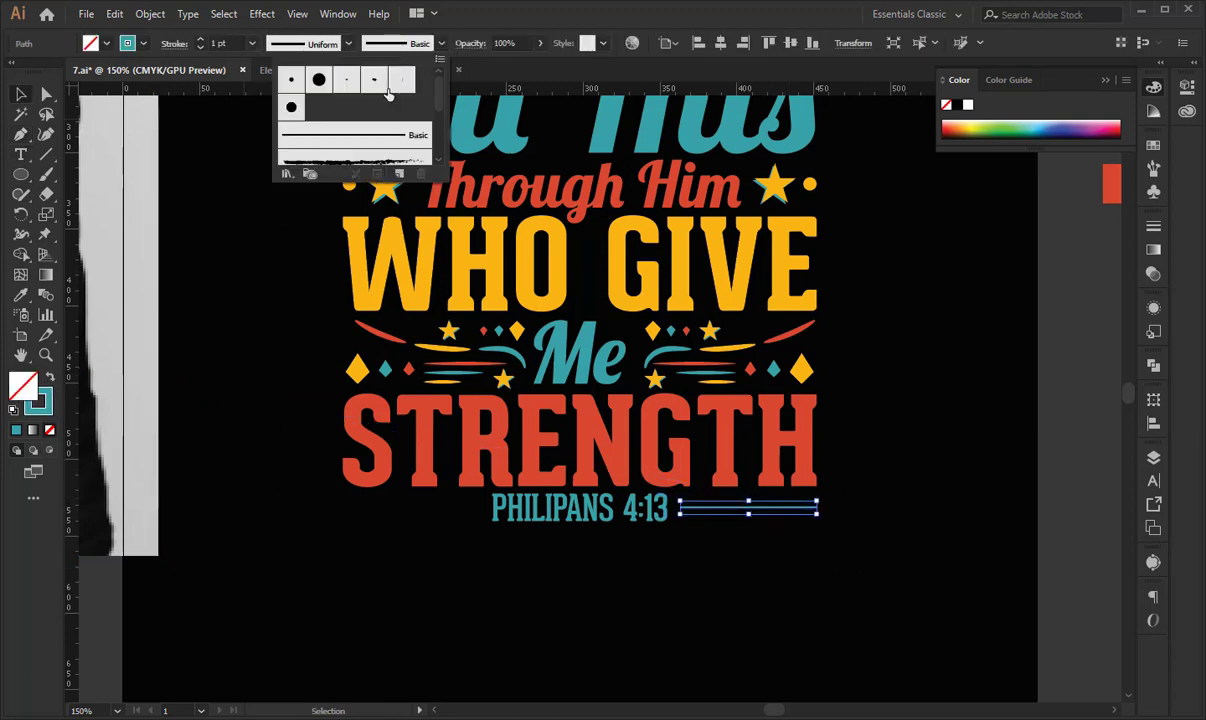
{"action": "left_click", "coordinate": [355, 163]}
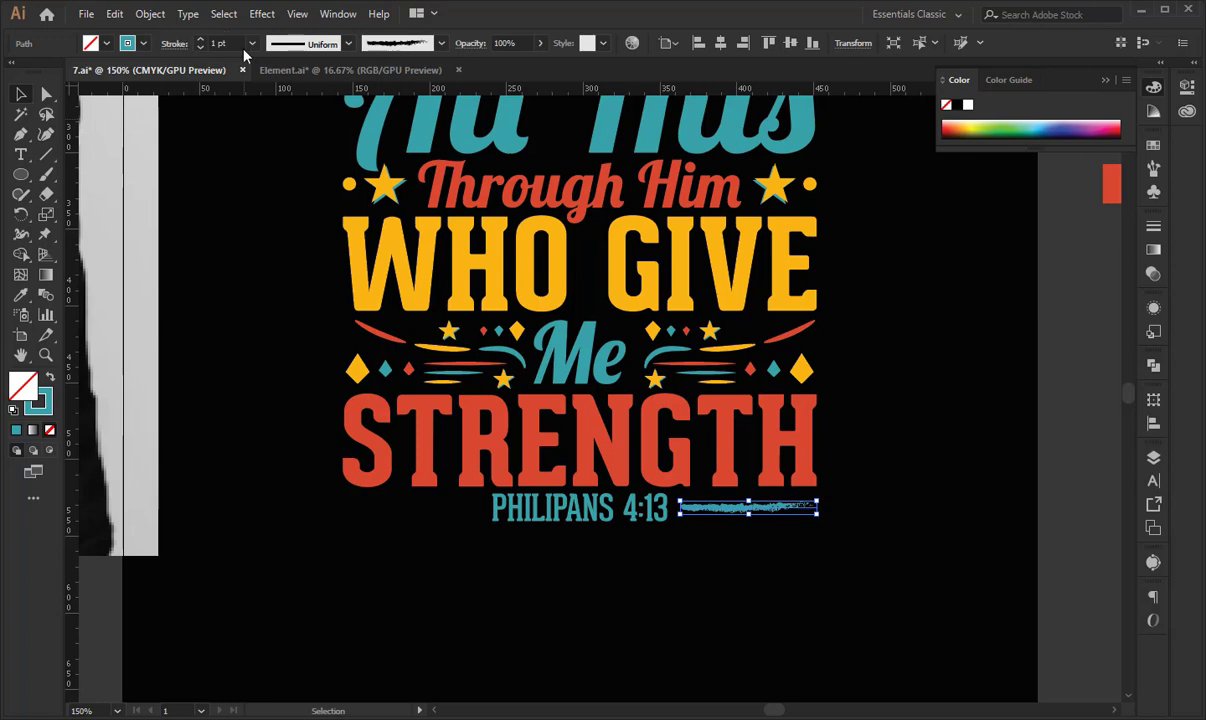
{"action": "left_click", "coordinate": [200, 39]}
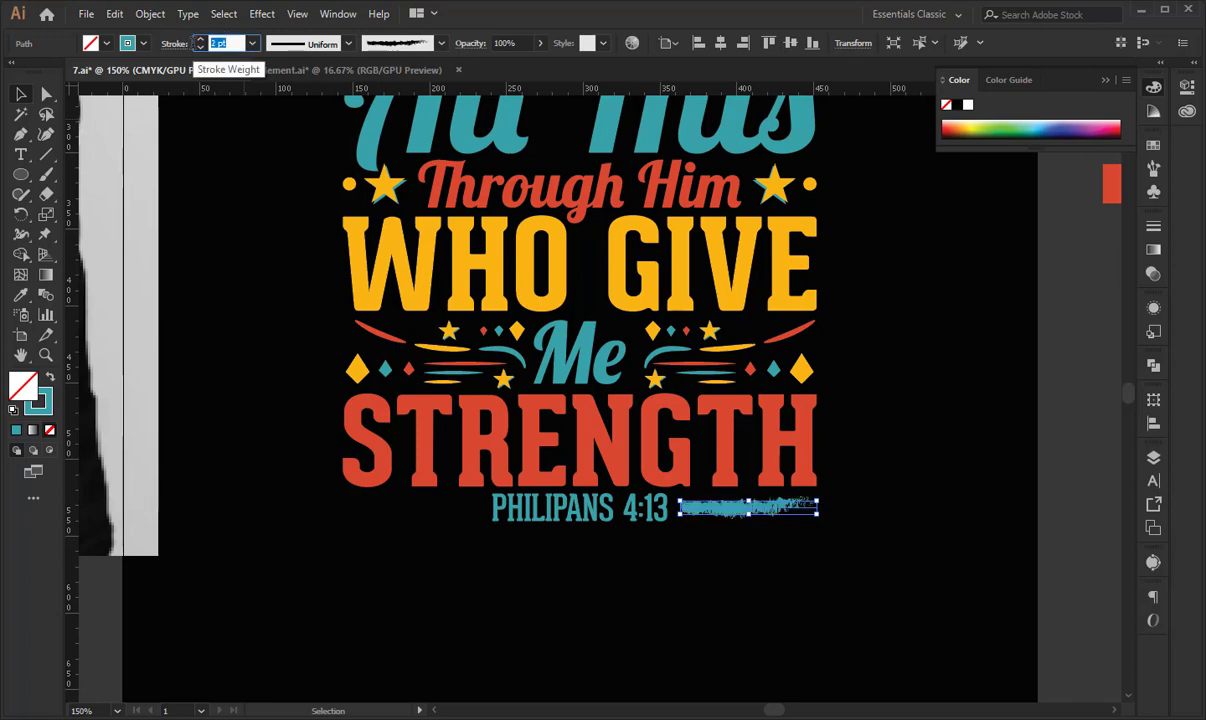
{"action": "left_click", "coordinate": [200, 47]}
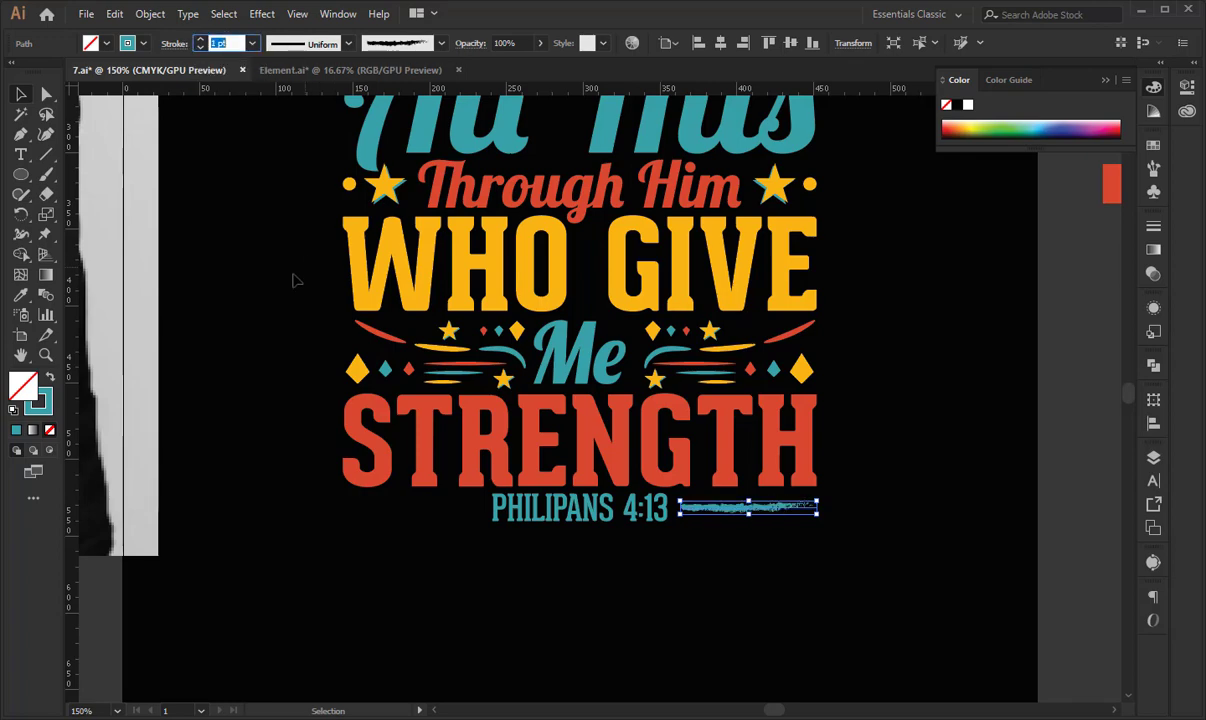
{"action": "left_click", "coordinate": [677, 421]}
Expand the brush line's appearance and recolour it with the yellow sampled from "WHO".
{"action": "left_click", "coordinate": [727, 509]}
{"action": "left_click", "coordinate": [150, 14]}
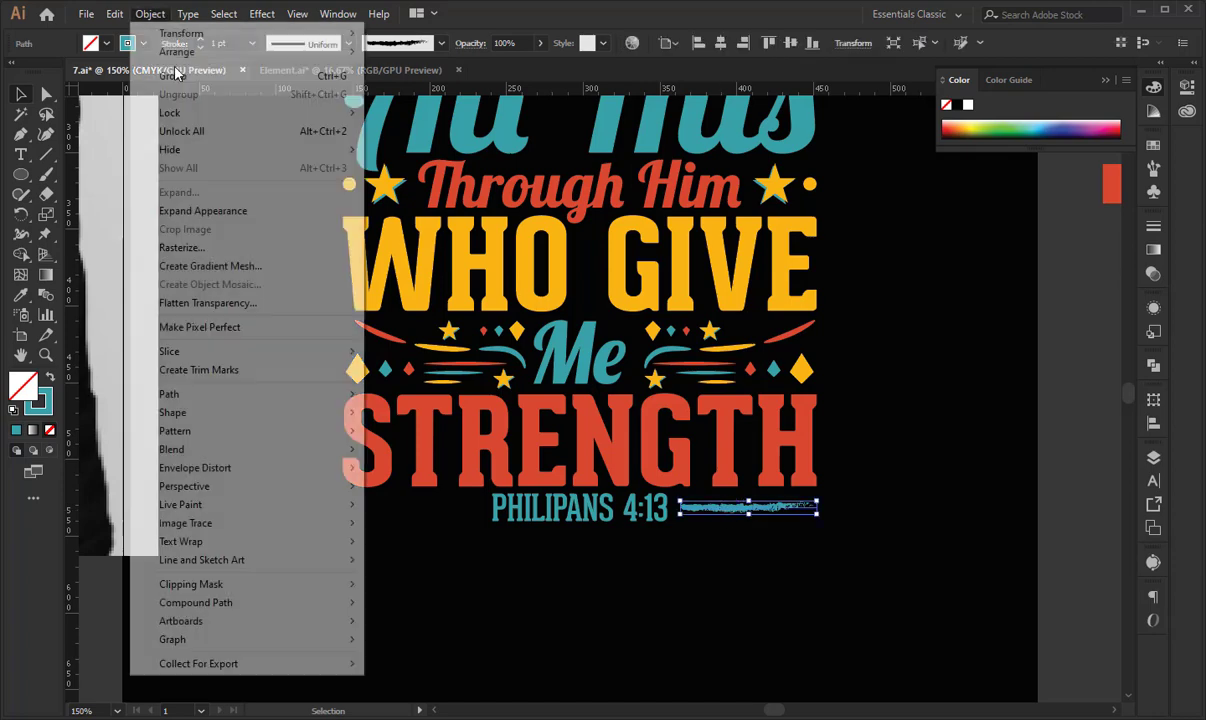
{"action": "left_click", "coordinate": [200, 211]}
{"action": "left_click", "coordinate": [21, 294]}
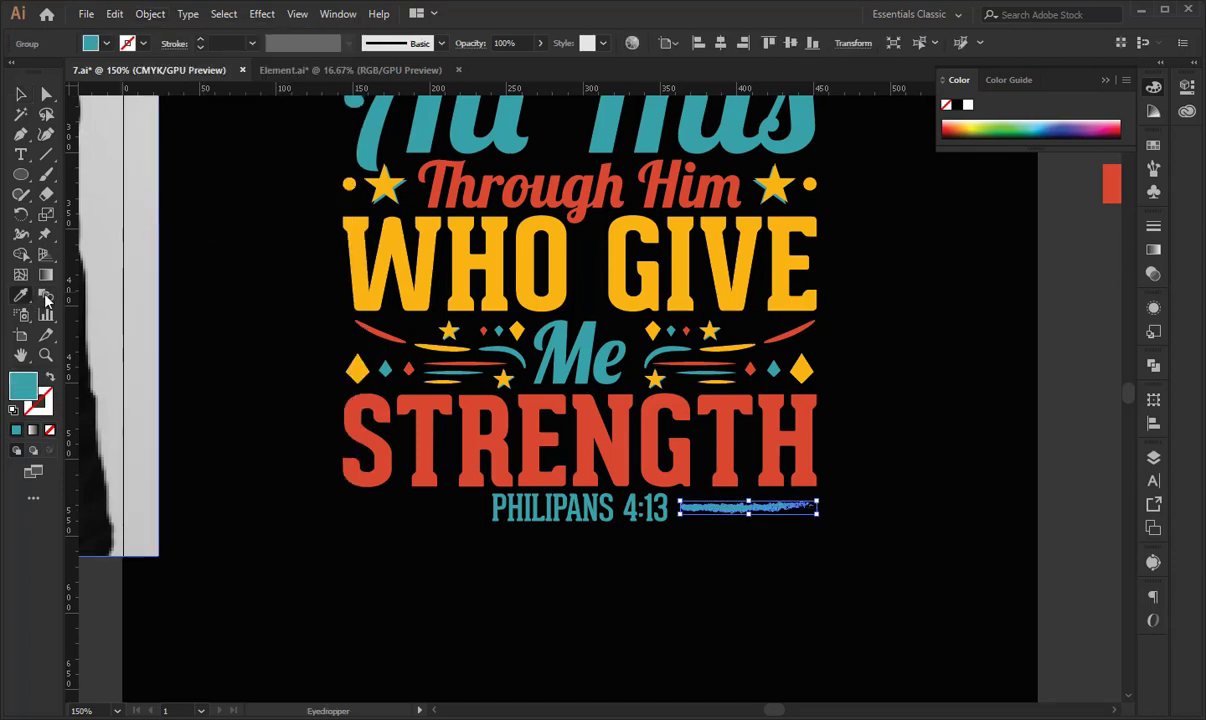
{"action": "left_click", "coordinate": [383, 245]}
{"action": "key", "text": "v"}
Align the yellow brush line and "PHILIPANS 4:13" to each other's vertical centre.
{"action": "left_click", "coordinate": [459, 531]}
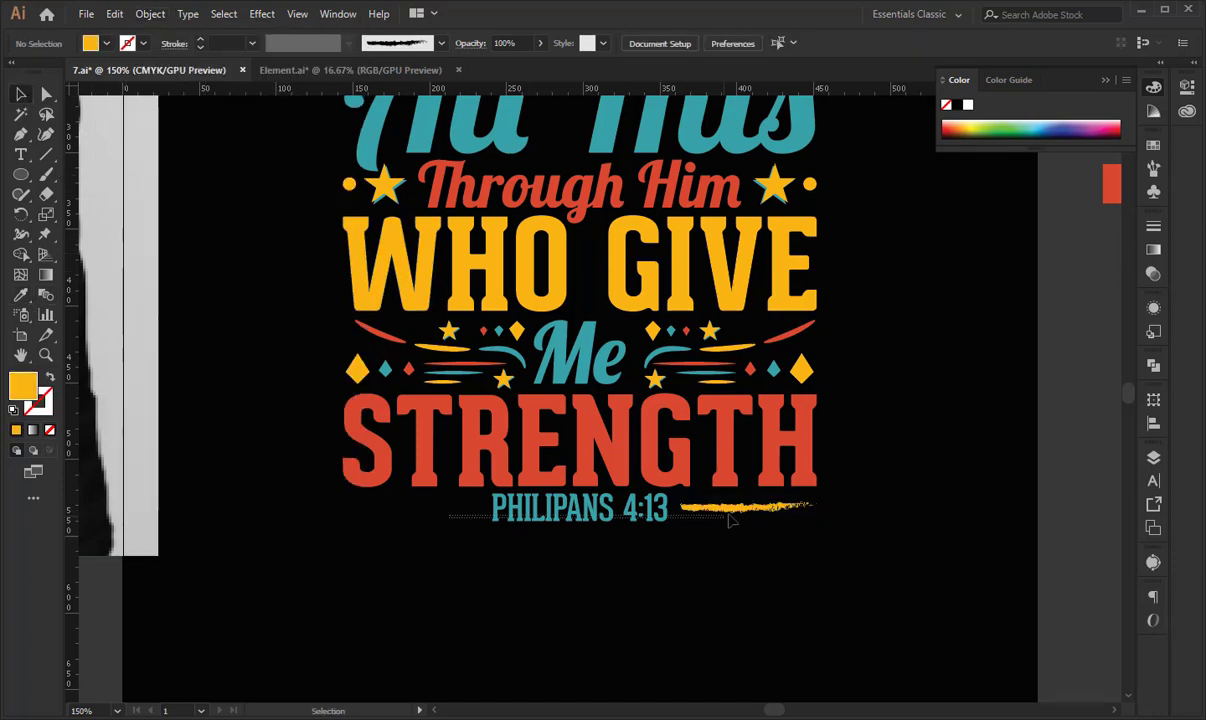
{"action": "left_click_drag", "start_coordinate": [773, 505], "coordinate": [770, 506]}
{"action": "left_click", "coordinate": [790, 43]}
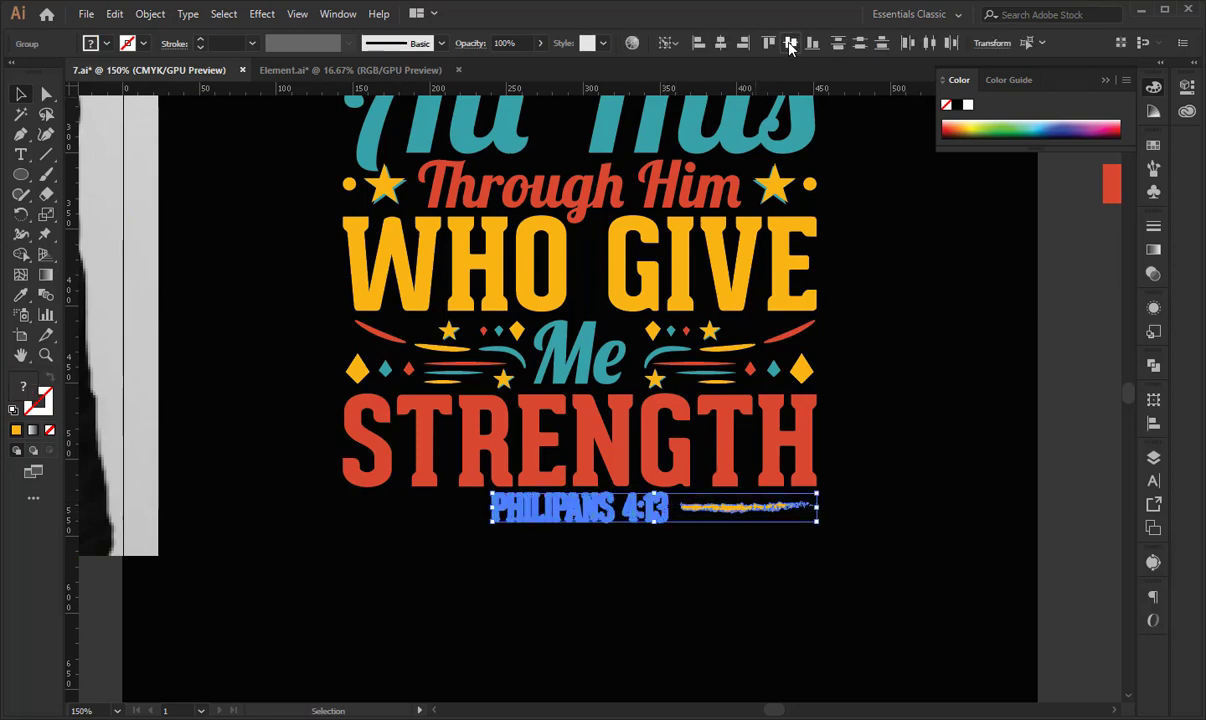
{"action": "left_click", "coordinate": [894, 537]}
Create a copy of the yellow brush line reflected across the vertical axis.
{"action": "left_click_drag", "start_coordinate": [876, 530], "coordinate": [769, 496]}
{"action": "right_click", "coordinate": [769, 496]}
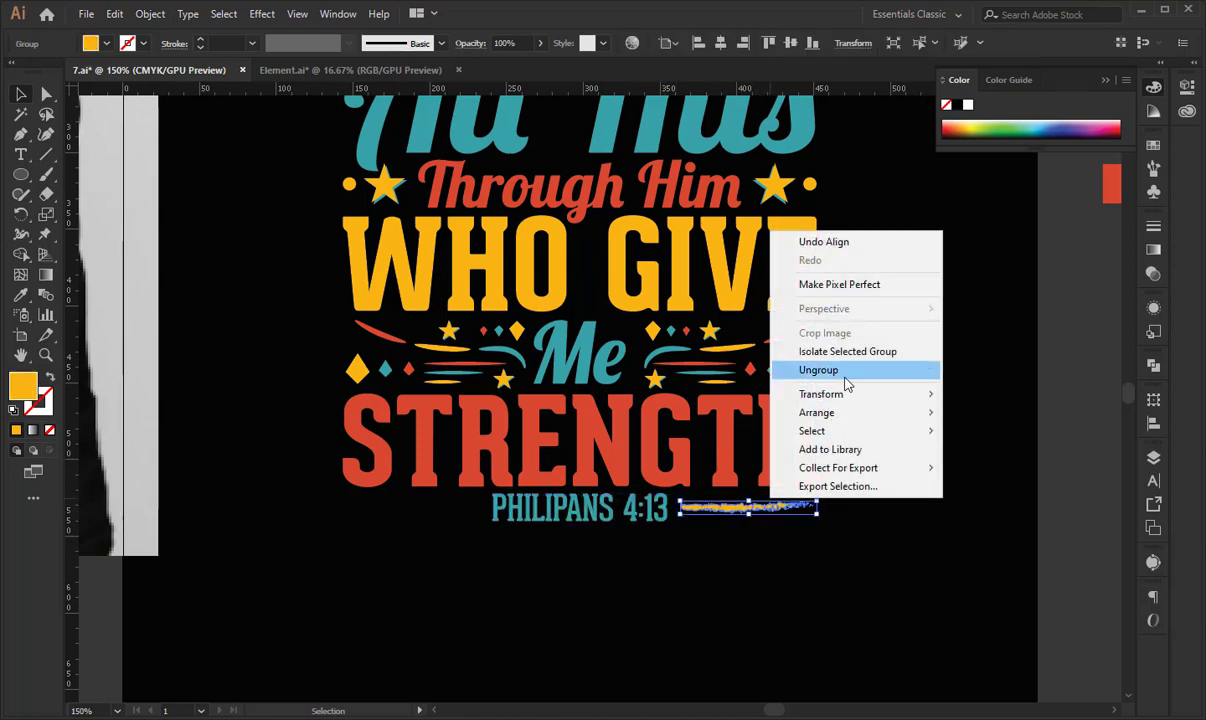
{"action": "mouse_move", "coordinate": [853, 396]}
{"action": "left_click", "coordinate": [985, 455]}
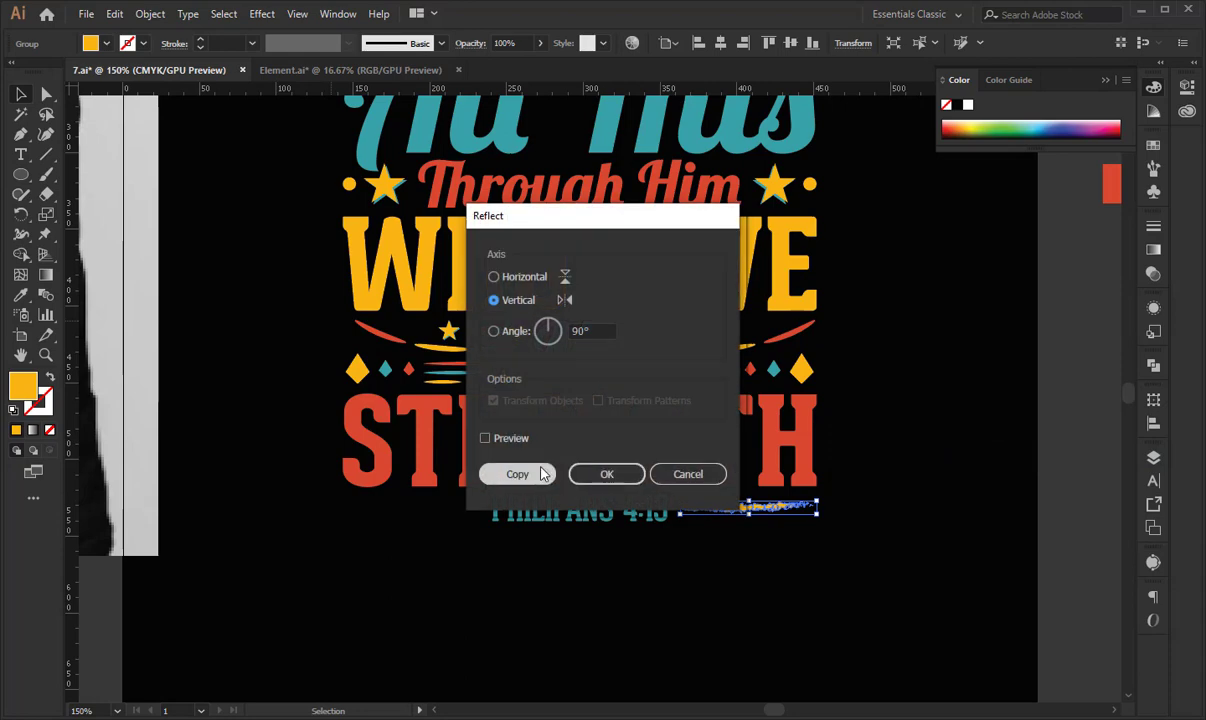
{"action": "left_click", "coordinate": [538, 472]}
Move the reflected brush line to the left of "PHILIPANS 4:13", near the left edge of "STRENGTH".
{"action": "key", "text": "shift+Left"}
{"action": "key", "text": "shift+Left"}
{"action": "key", "text": "shift+Left"}
{"action": "key", "text": "shift+Left"}
{"action": "key", "text": "shift+Left"}
{"action": "key", "text": "shift+Left"}
{"action": "key", "text": "shift+Left"}
{"action": "key", "text": "shift+Left"}
{"action": "key", "text": "shift+Left"}
{"action": "key", "text": "shift+Left"}
{"action": "key", "text": "shift+Left"}
{"action": "key", "text": "shift+Left"}
{"action": "key", "text": "shift+Left"}
{"action": "key", "text": "shift+Left"}
{"action": "key", "text": "shift+Left"}
{"action": "key", "text": "shift+Left"}
{"action": "key", "text": "shift+Left"}
{"action": "key", "text": "shift+Left"}
{"action": "key", "text": "shift+Left"}
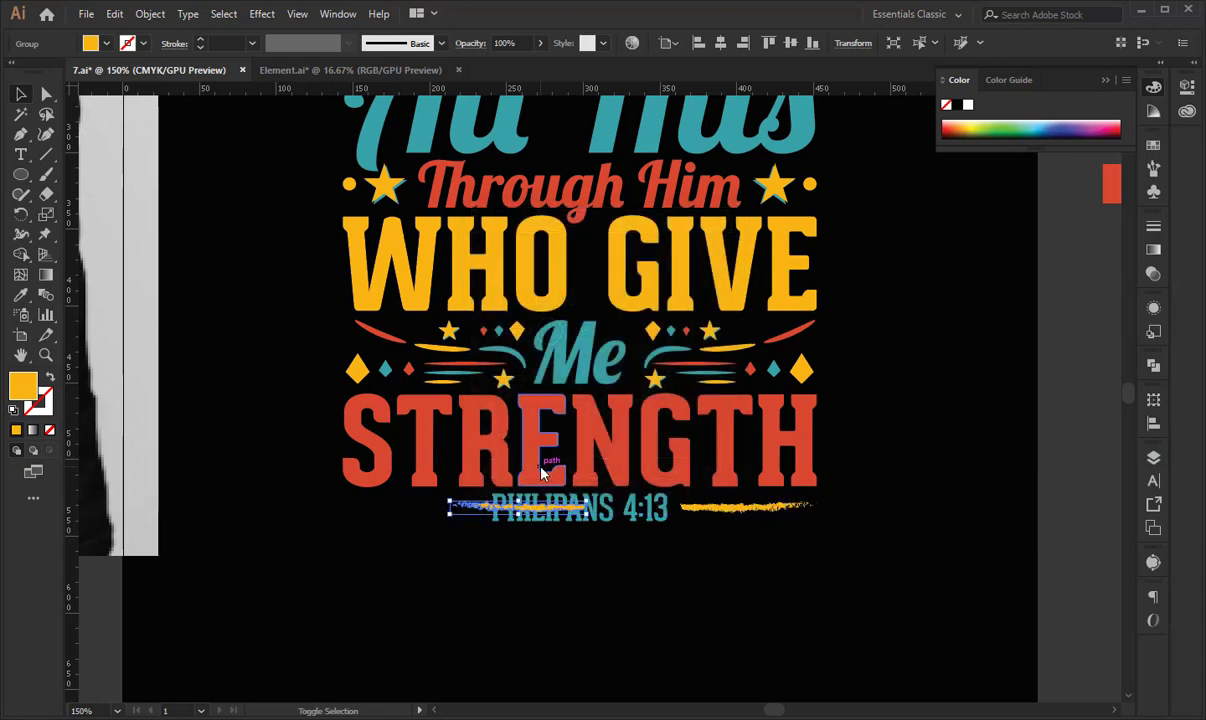
{"action": "key", "text": "shift+Left"}
{"action": "key", "text": "shift+Left"}
{"action": "key", "text": "shift+Left"}
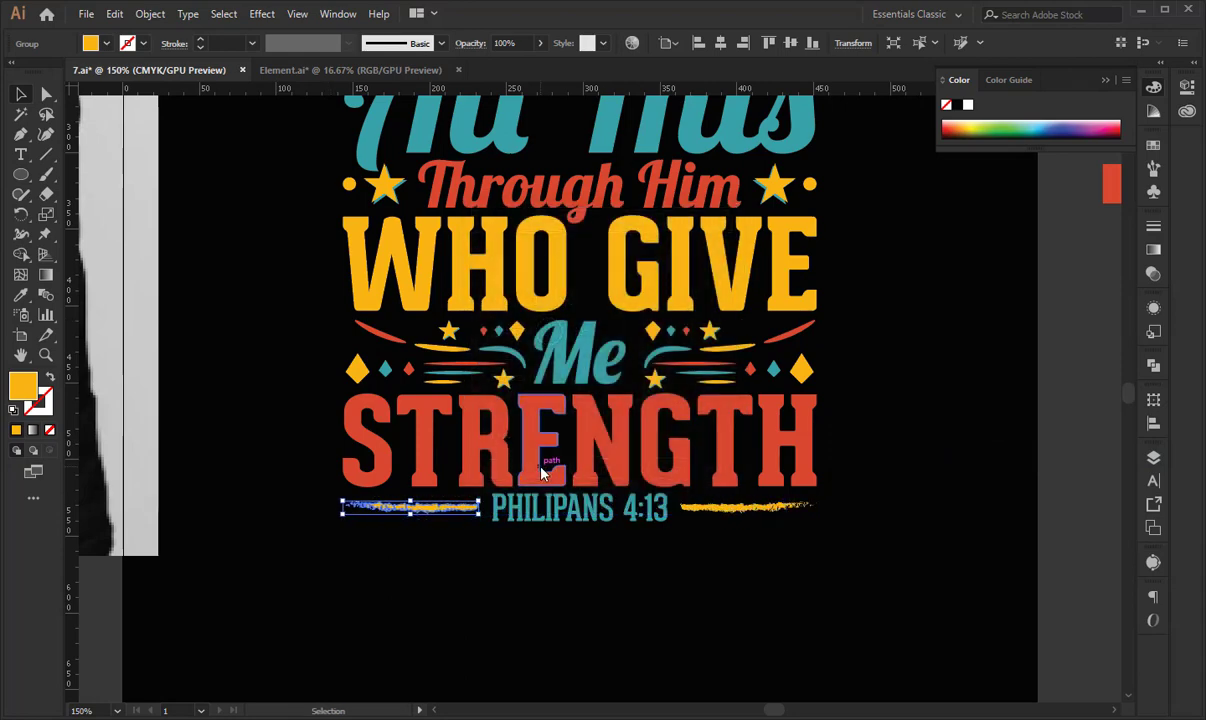
{"action": "key", "text": "Right"}
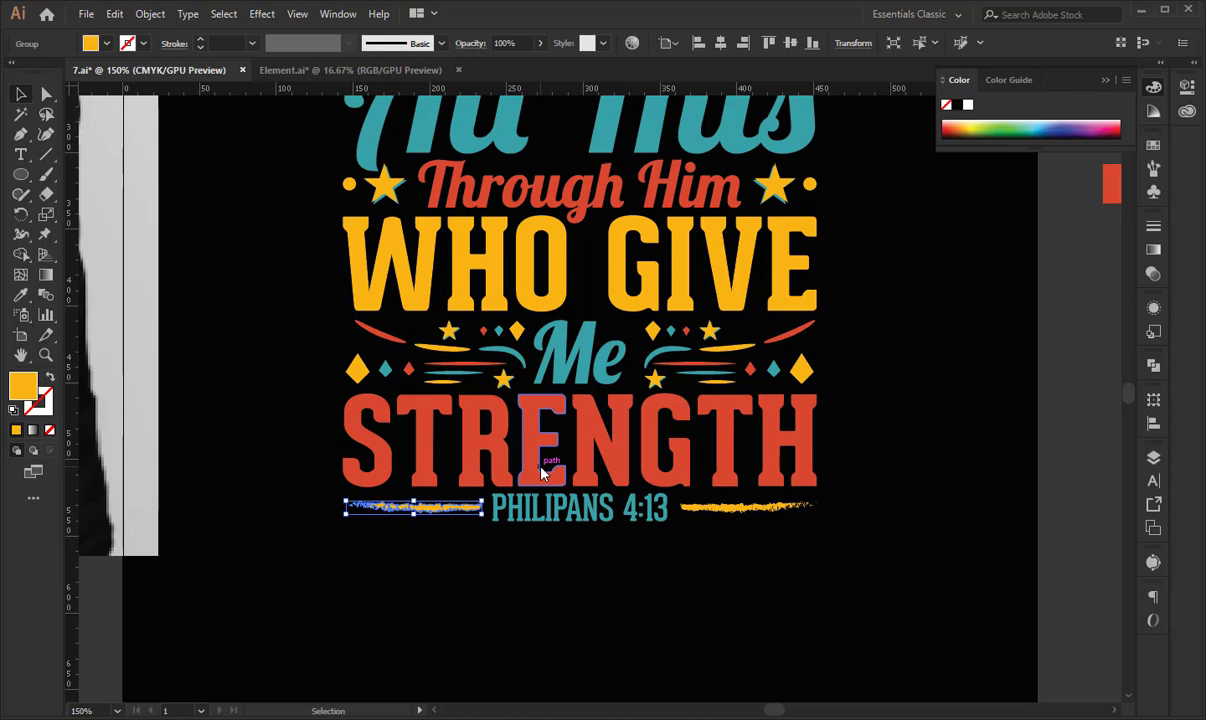
Group the two yellow brush lines and align them to the horizontal centre of "PHILIPANS 4:13".
{"action": "left_click", "coordinate": [711, 511], "text": "shift"}
{"action": "key", "text": "ctrl+g"}
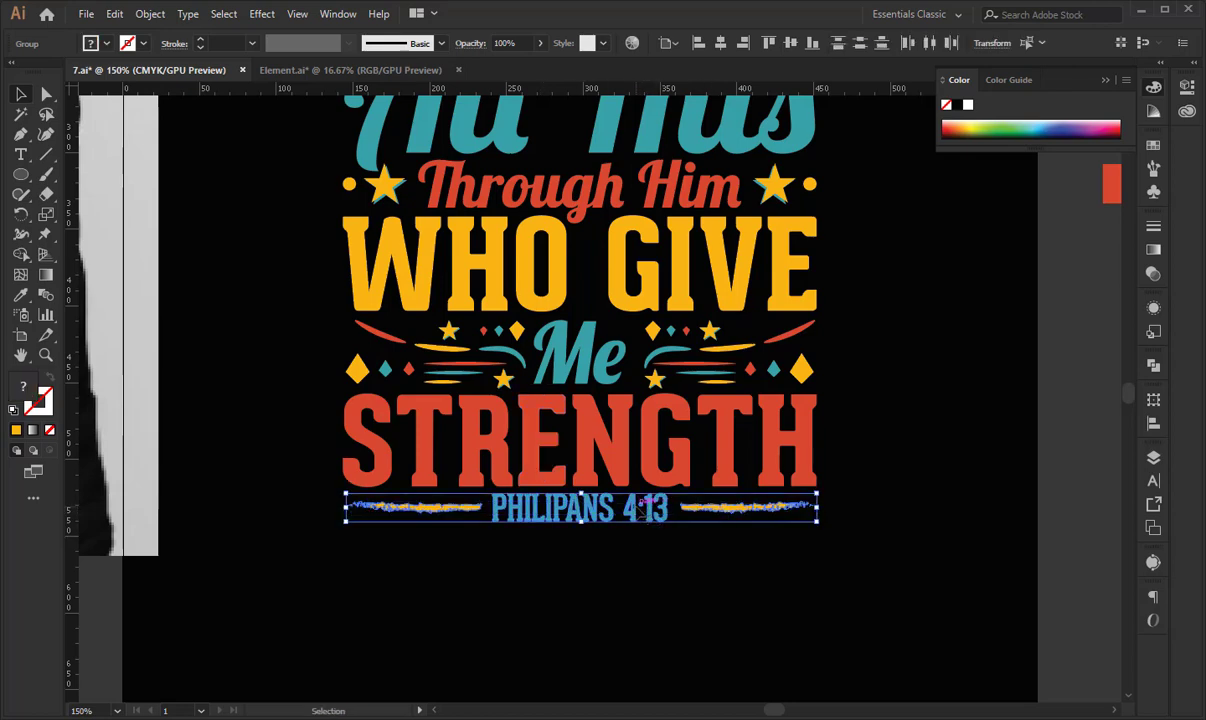
{"action": "left_click", "coordinate": [658, 513], "text": "shift"}
{"action": "left_click", "coordinate": [698, 43]}
{"action": "left_click", "coordinate": [719, 43]}
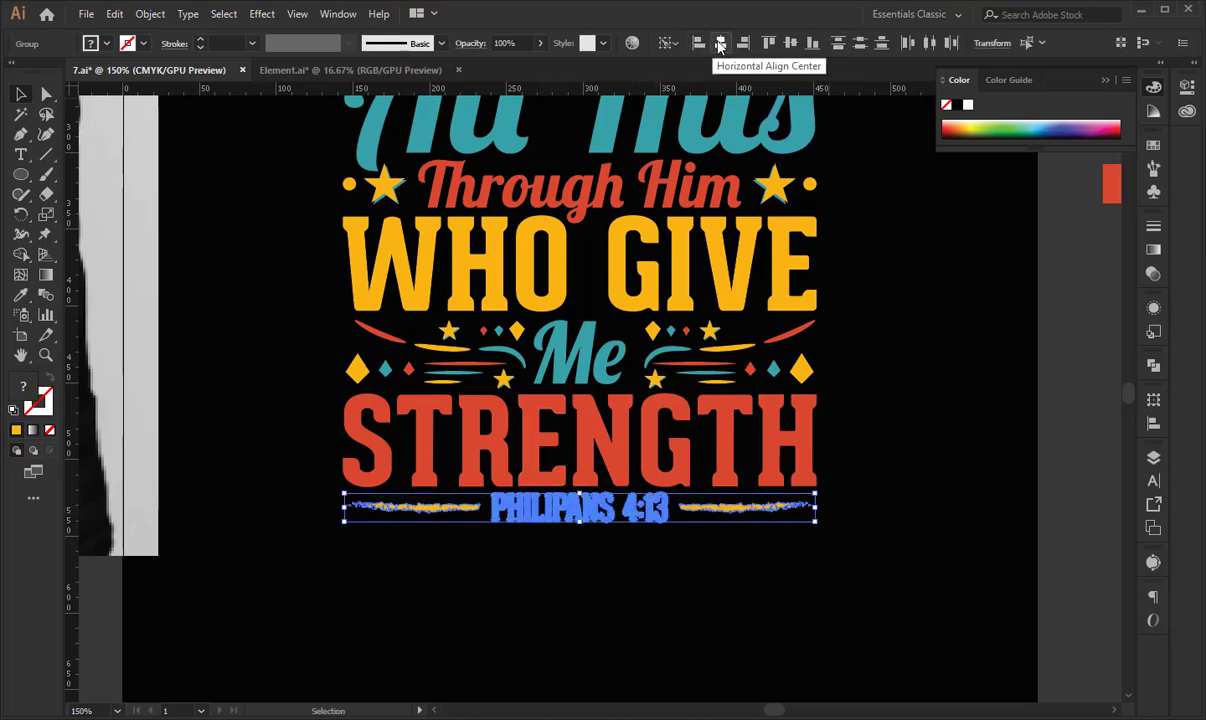
{"action": "left_click", "coordinate": [896, 336]}
Duplicate the small yellow dot left of the design, placing the copy close beside it on the right.
{"action": "left_click_drag", "start_coordinate": [896, 336], "coordinate": [882, 439]}
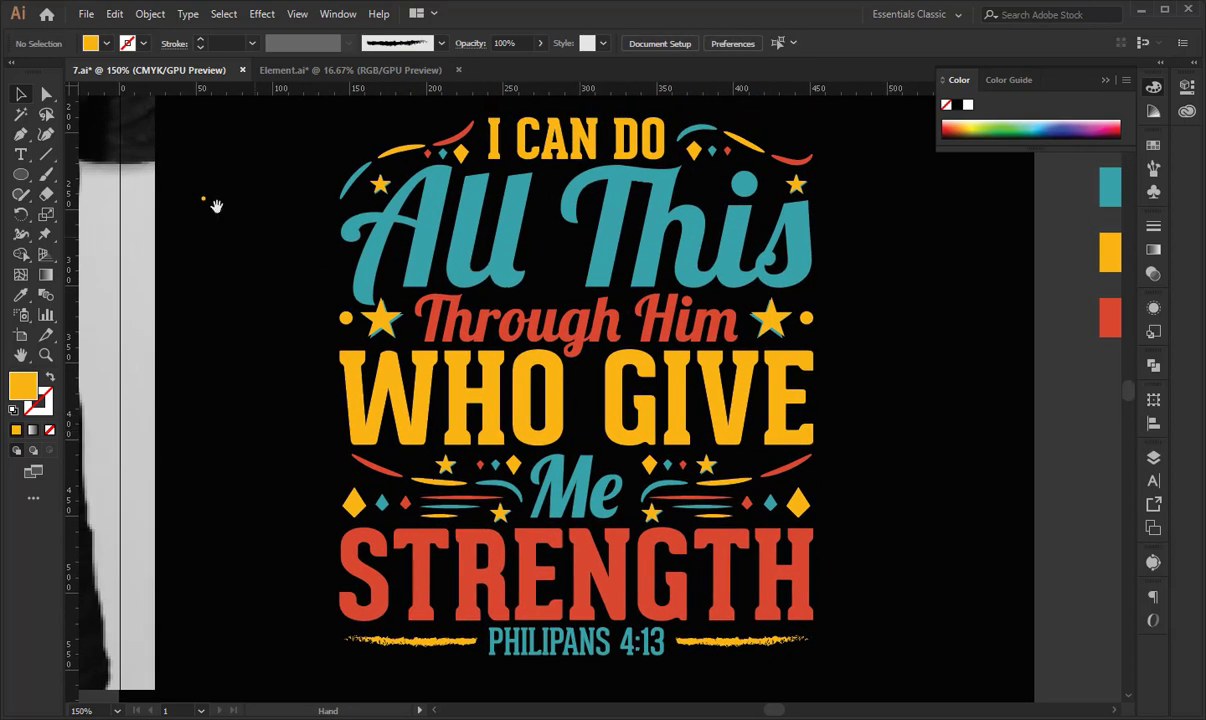
{"action": "left_click_drag", "start_coordinate": [209, 216], "coordinate": [262, 242]}
{"action": "left_click", "coordinate": [261, 226]}
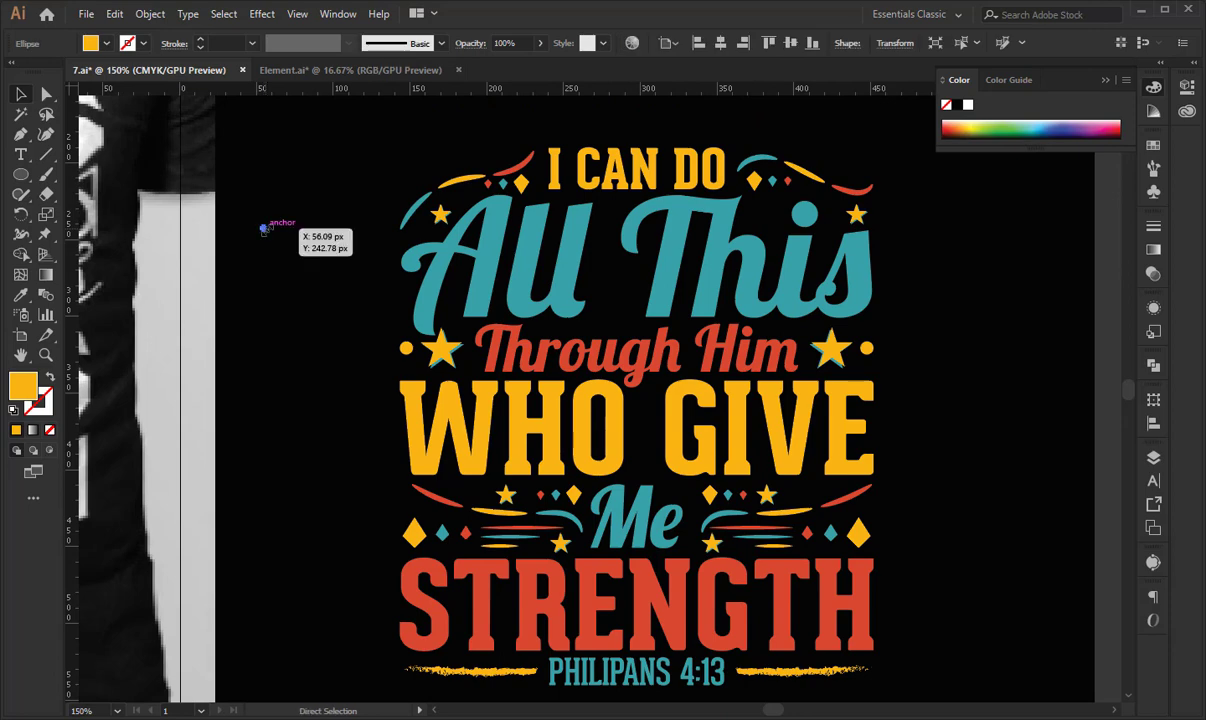
{"action": "key", "text": "ctrl+equal"}
{"action": "key", "text": "ctrl+equal"}
{"action": "key", "text": "ctrl+equal"}
{"action": "key", "text": "ctrl+equal"}
{"action": "key", "text": "ctrl+equal"}
{"action": "key", "text": "ctrl+equal"}
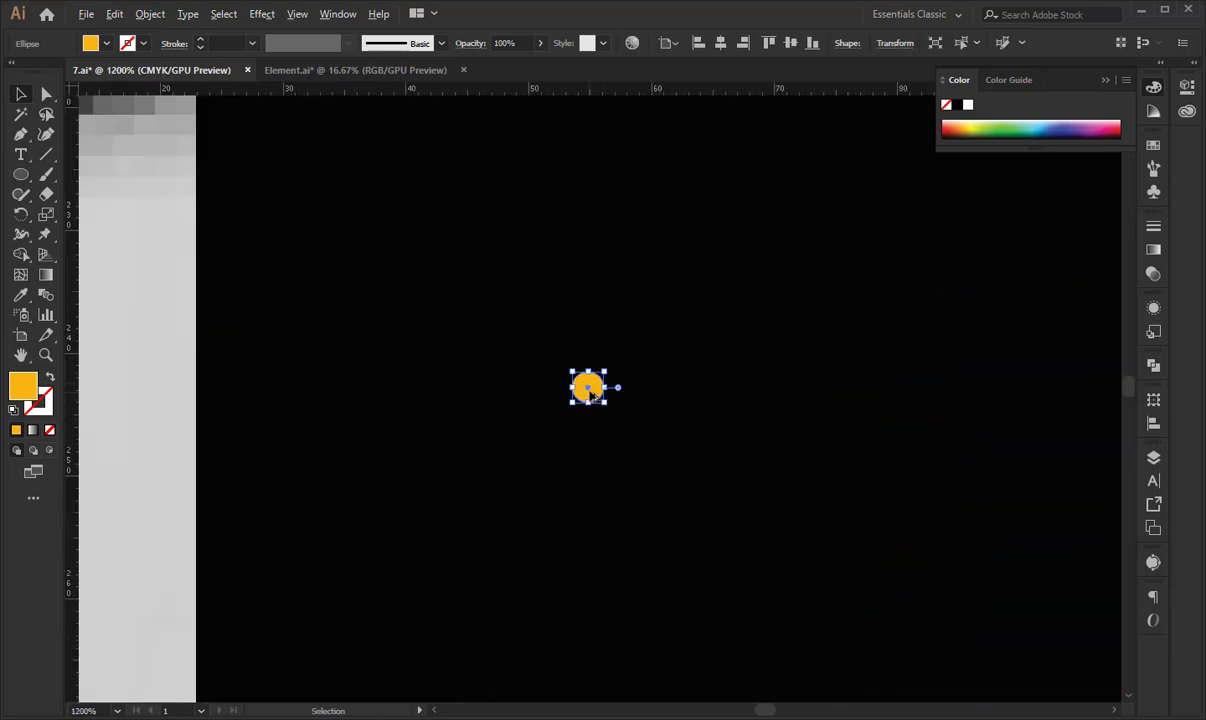
{"action": "left_click_drag", "start_coordinate": [591, 392], "coordinate": [650, 390]}
{"action": "left_click_drag", "start_coordinate": [495, 327], "coordinate": [186, 244]}
Recolour the duplicated dot with the teal sampled from "All This".
{"action": "key", "text": "ctrl+minus"}
{"action": "key", "text": "ctrl+minus"}
{"action": "key", "text": "ctrl+minus"}
{"action": "key", "text": "ctrl+minus"}
{"action": "left_click_drag", "start_coordinate": [454, 358], "coordinate": [261, 228]}
{"action": "key", "text": "i"}
{"action": "left_click", "coordinate": [669, 314]}
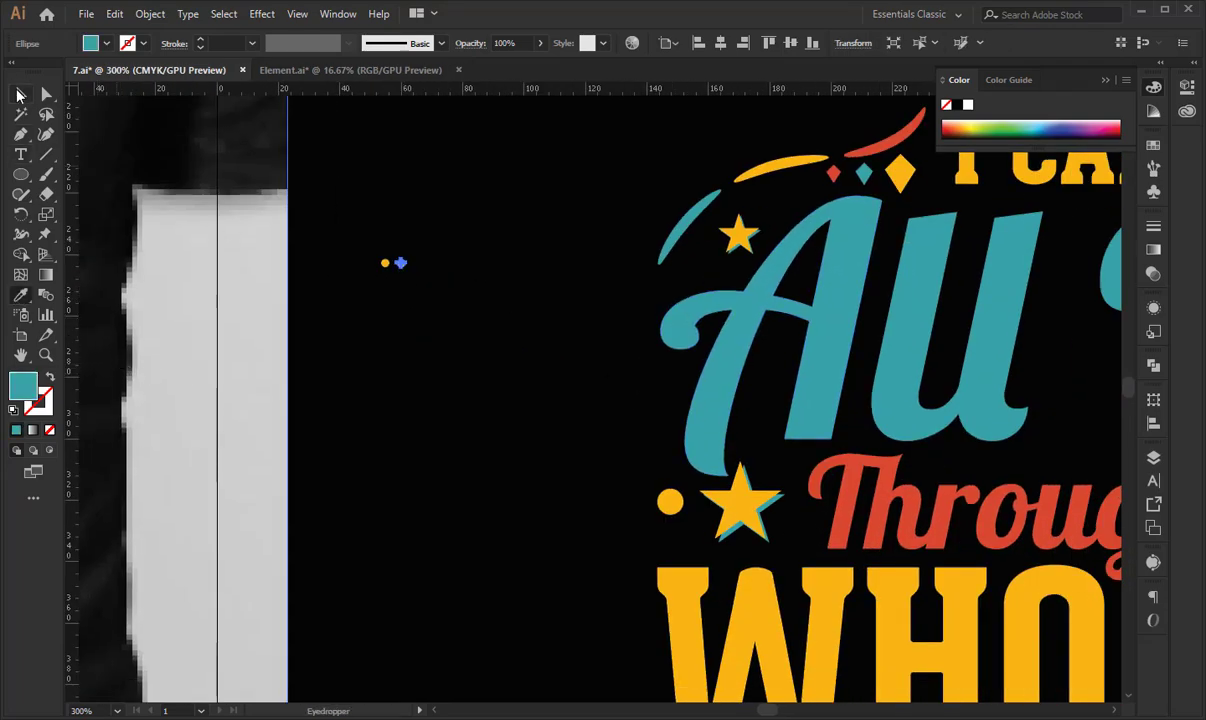
Copy the teal dot to just below the pair and recolour it with the red sampled from "Through Him".
{"action": "left_click", "coordinate": [19, 94]}
{"action": "left_click_drag", "start_coordinate": [400, 263], "coordinate": [397, 283]}
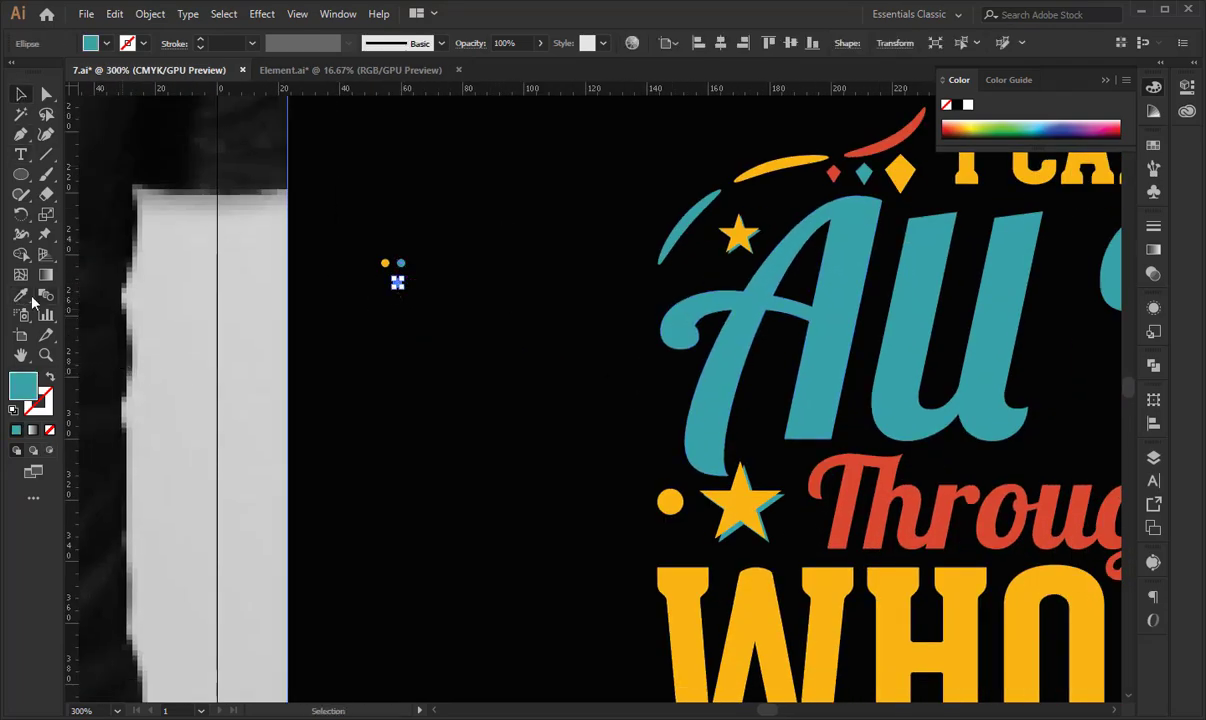
{"action": "left_click", "coordinate": [21, 295]}
{"action": "left_click", "coordinate": [822, 468]}
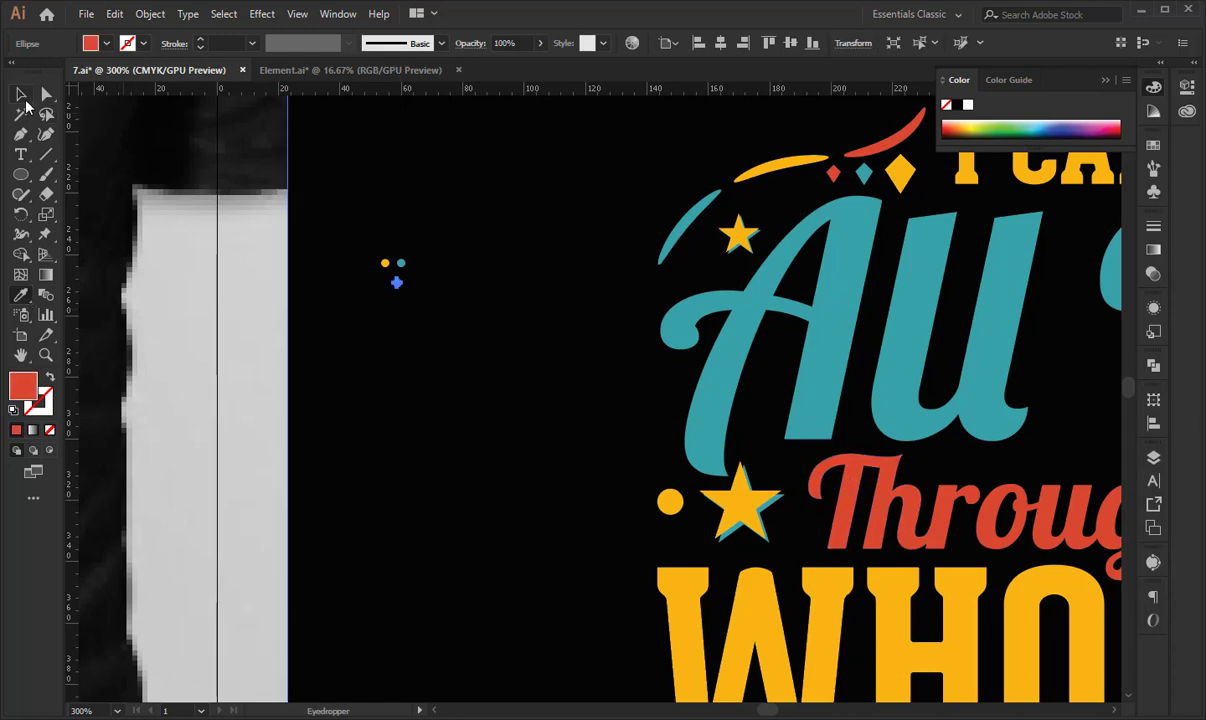
{"action": "left_click", "coordinate": [21, 95]}
{"action": "left_click", "coordinate": [404, 180]}
Place copies of the yellow, teal and red dots beside the upper stars on both sides of "Me".
{"action": "key", "text": "ctrl+minus"}
{"action": "key", "text": "ctrl+minus"}
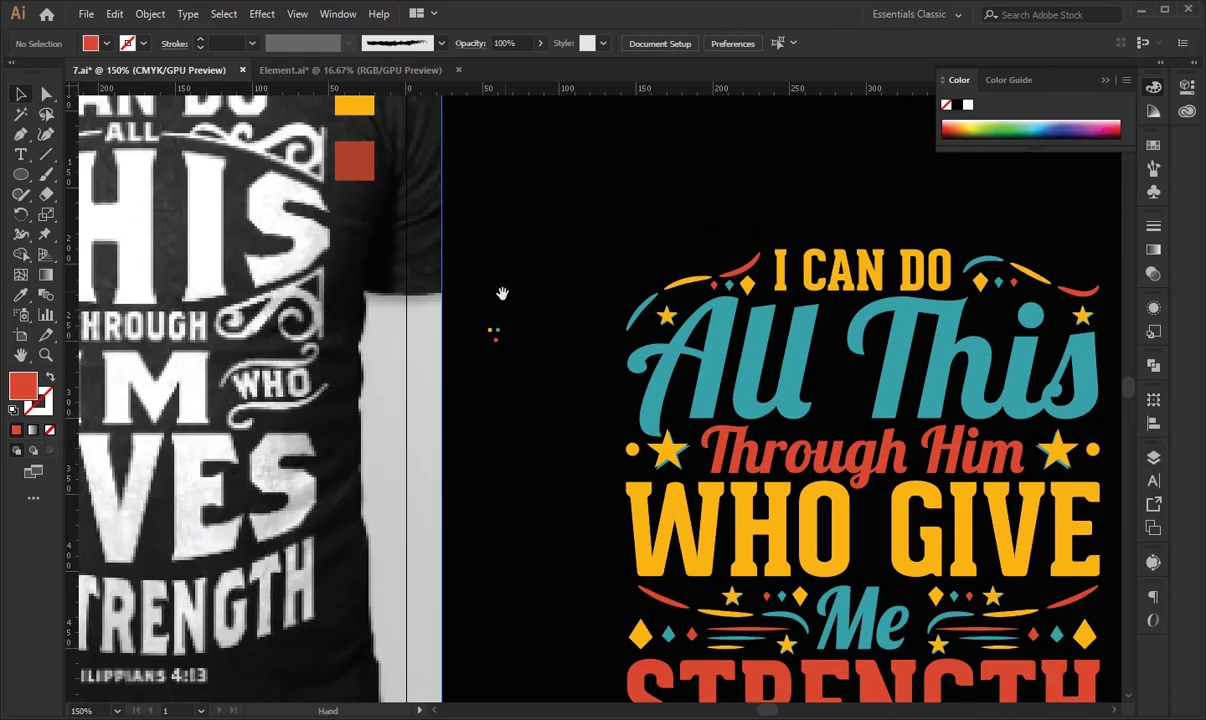
{"action": "left_click_drag", "start_coordinate": [502, 293], "coordinate": [410, 290]}
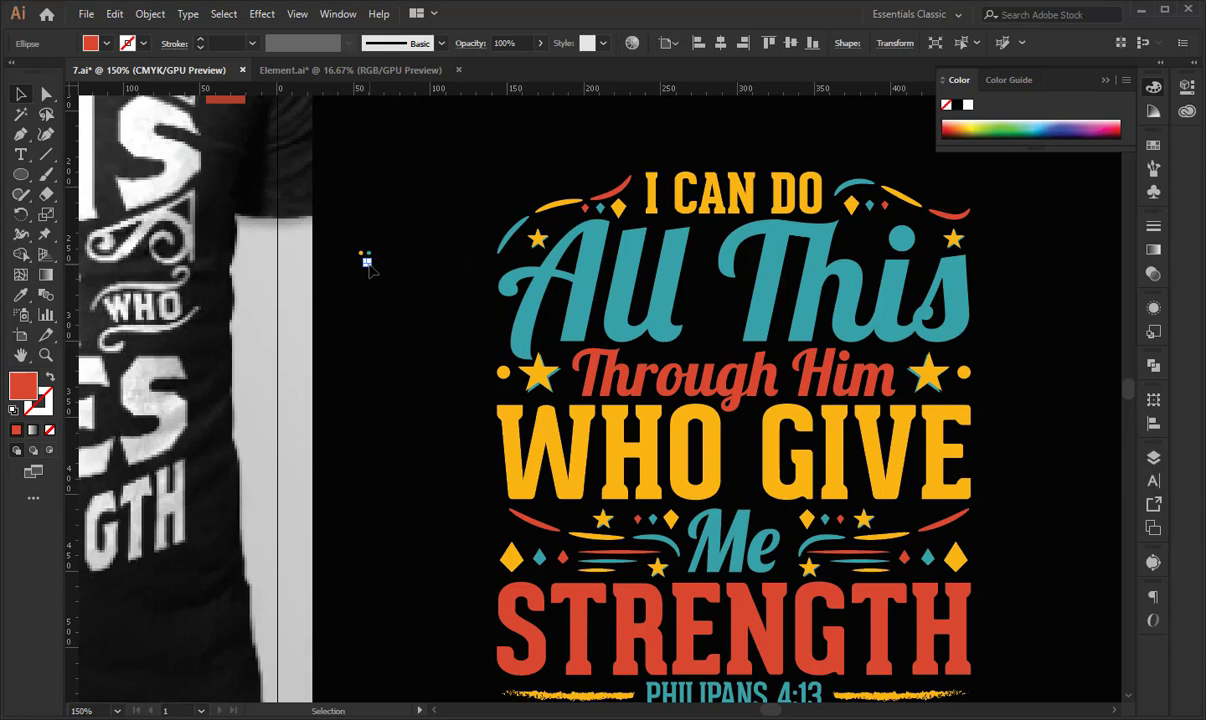
{"action": "left_click", "coordinate": [394, 217]}
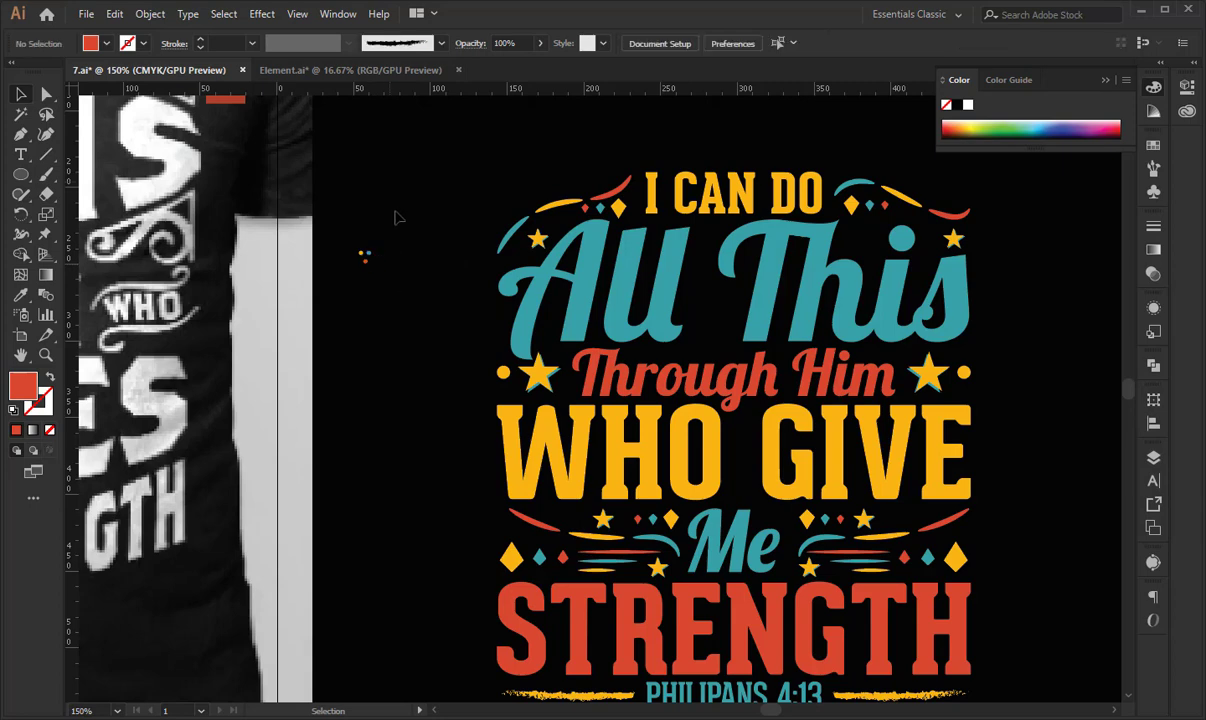
{"action": "key", "text": "space"}
{"action": "left_click_drag", "start_coordinate": [409, 276], "coordinate": [369, 203]}
{"action": "left_click_drag", "start_coordinate": [303, 167], "coordinate": [857, 452]}
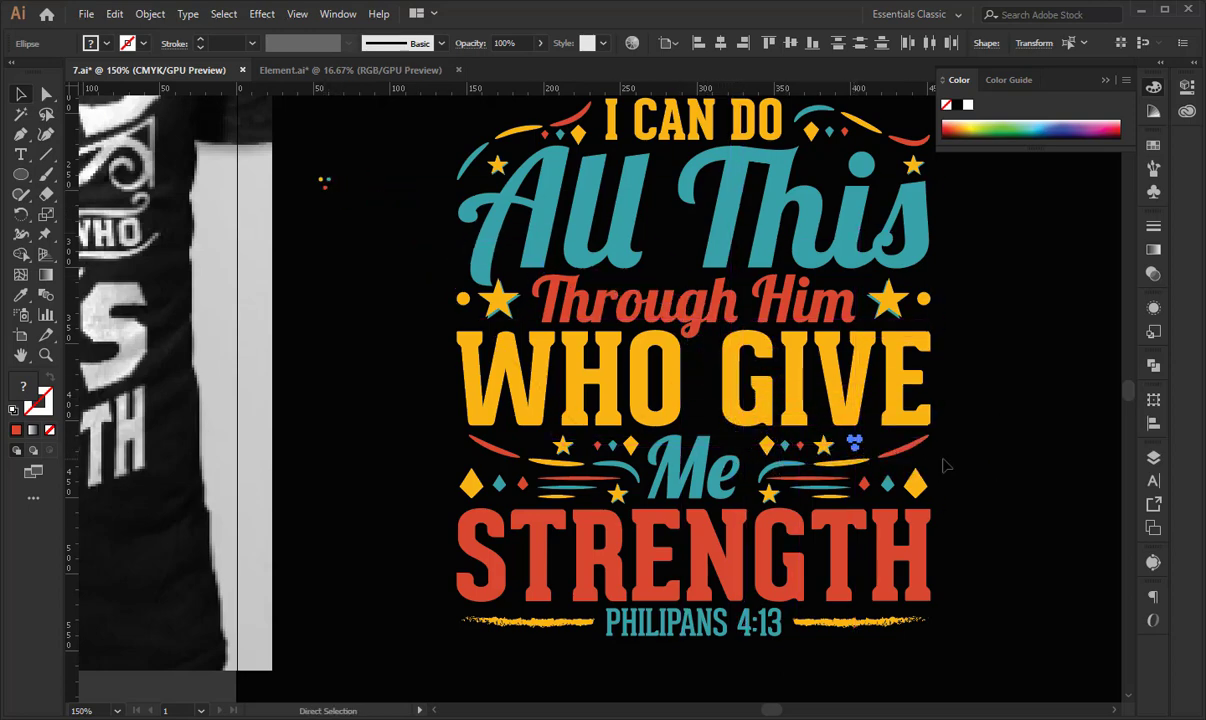
{"action": "key", "text": "ctrl+shift+a"}
{"action": "left_click_drag", "start_coordinate": [320, 185], "coordinate": [536, 448]}
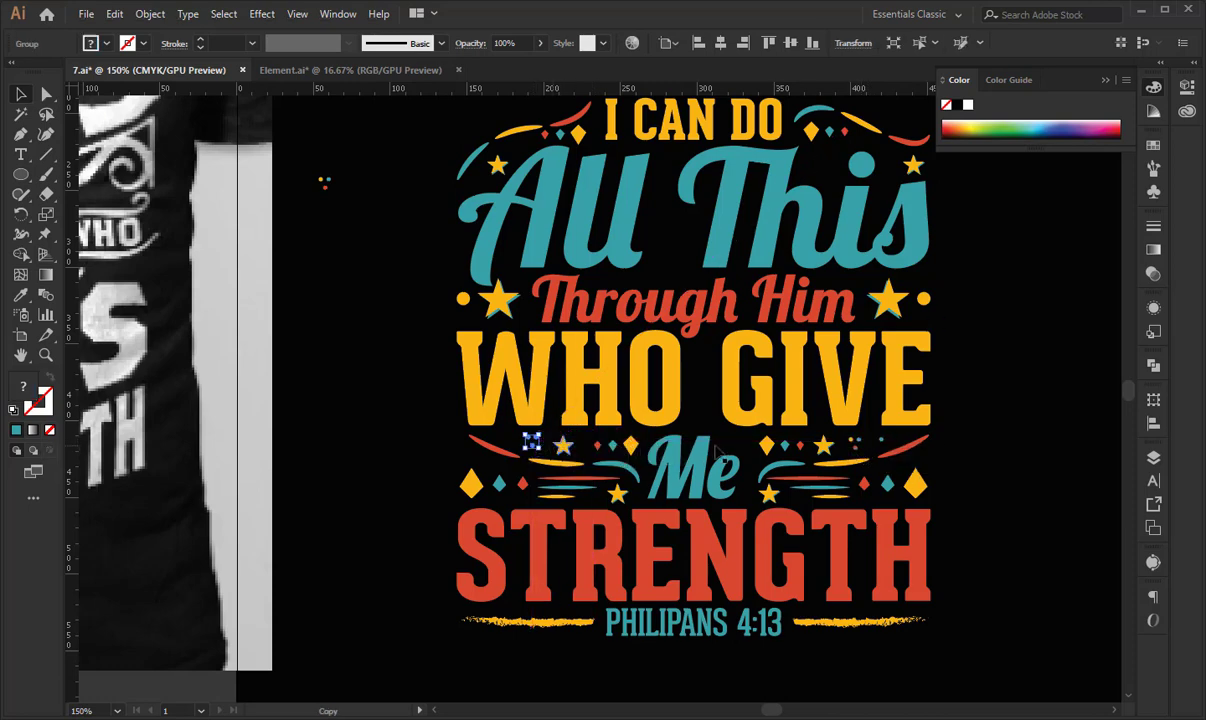
Copy the three-dot cluster beside the small stars above the left and right ends of "All This".
{"action": "left_click_drag", "start_coordinate": [881, 439], "coordinate": [848, 155]}
{"action": "left_click_drag", "start_coordinate": [714, 163], "coordinate": [518, 156]}
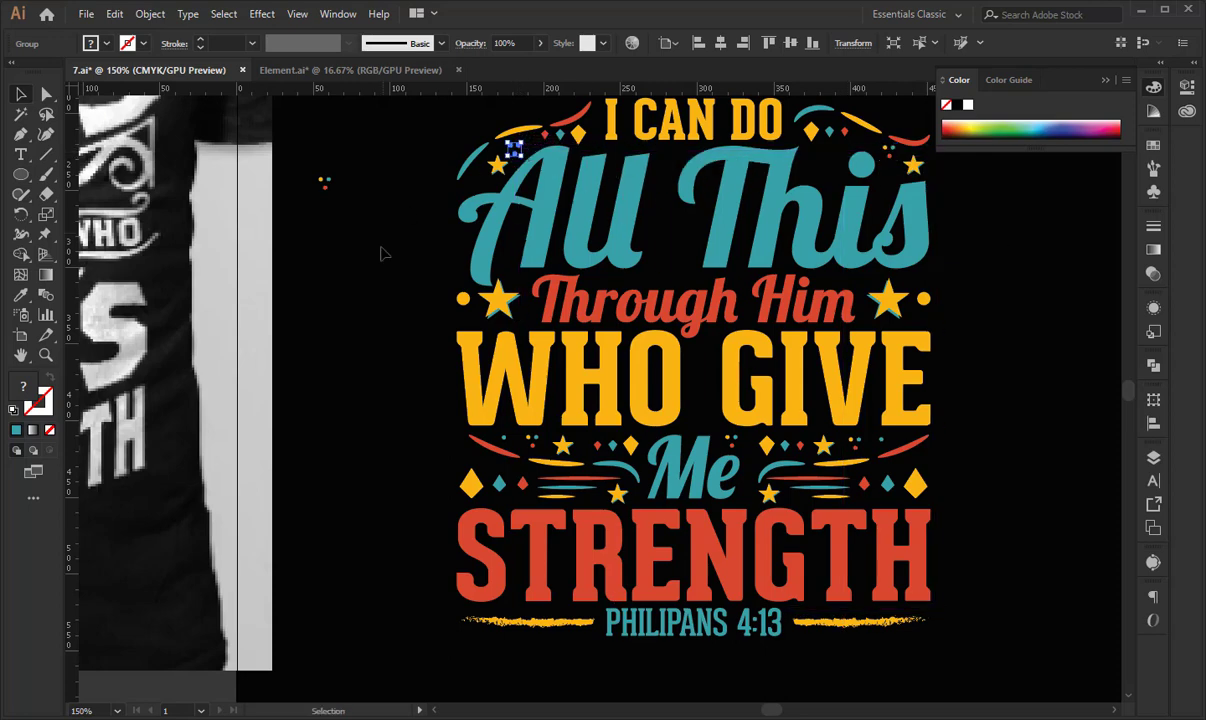
{"action": "left_click_drag", "start_coordinate": [375, 256], "coordinate": [250, 349]}
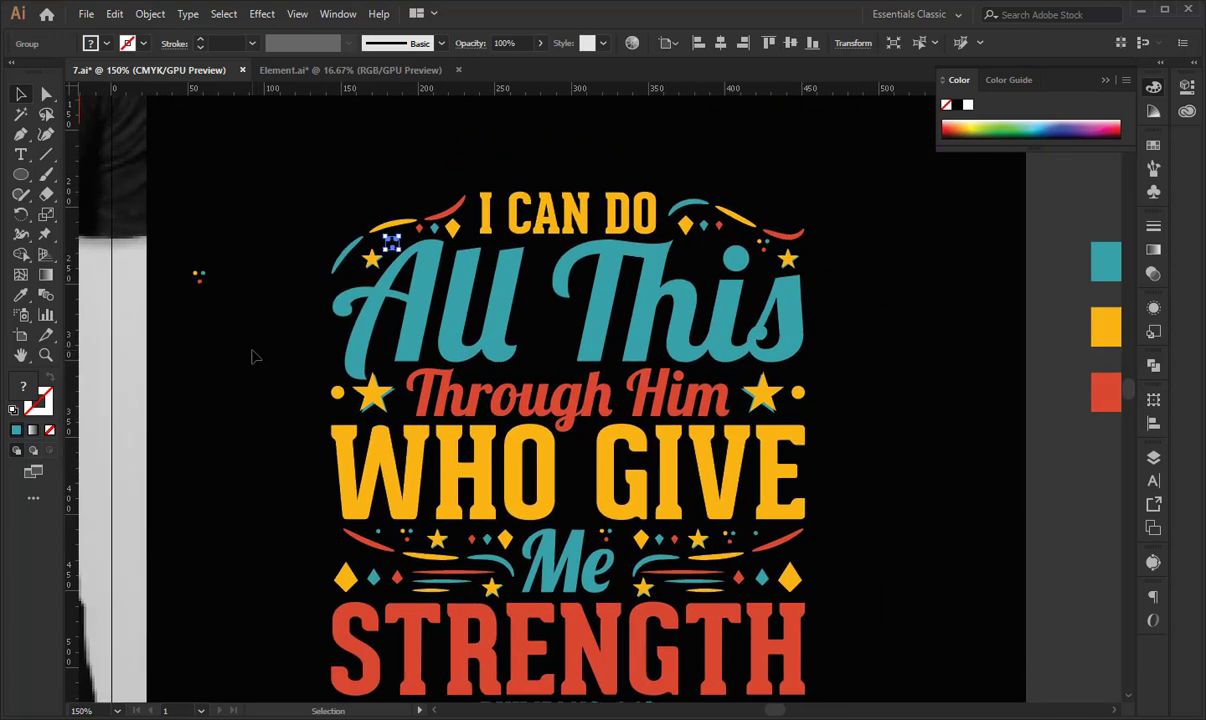
{"action": "left_click", "coordinate": [252, 215]}
Add a single red dot on the outer side of each small star above "All This".
{"action": "left_click_drag", "start_coordinate": [249, 201], "coordinate": [271, 133]}
{"action": "left_click_drag", "start_coordinate": [222, 218], "coordinate": [369, 200]}
{"action": "left_click_drag", "start_coordinate": [222, 218], "coordinate": [829, 182]}
{"action": "left_click", "coordinate": [903, 196]}
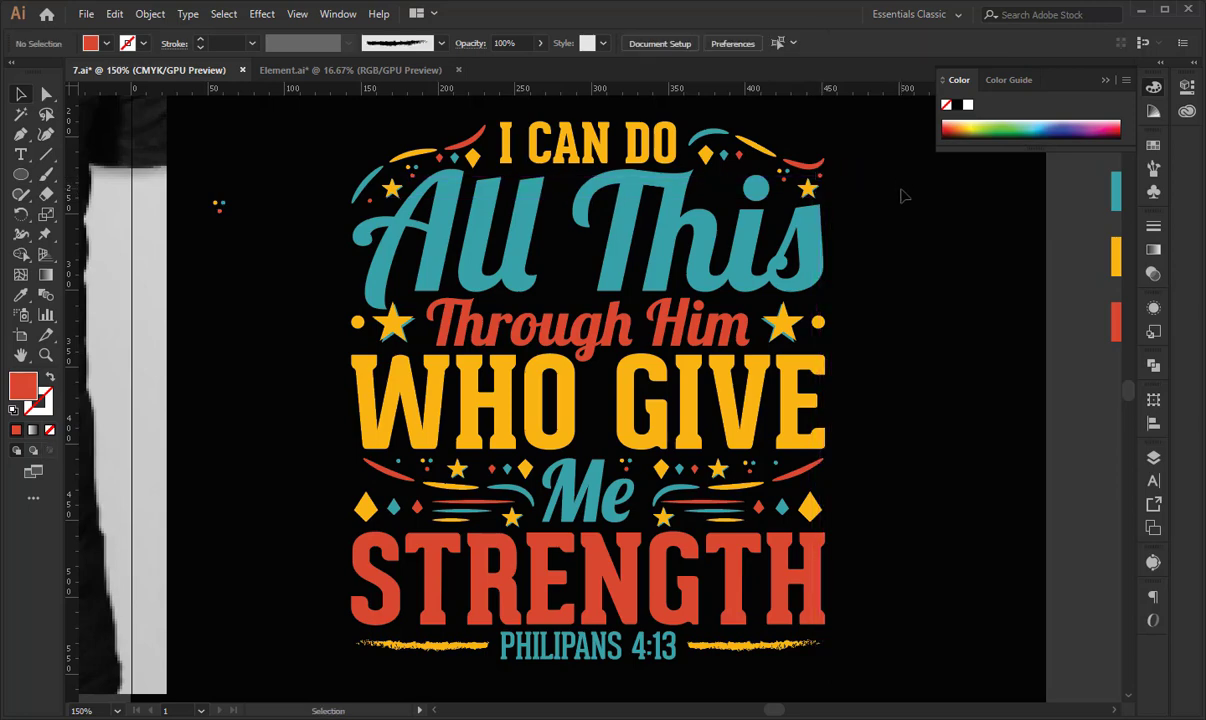
Copy the dot clusters between "Through Him" and its two large stars, and add single red dots near the outer yellow circles.
{"action": "scroll", "coordinate": [895, 224], "scroll_direction": "down", "scroll_amount": 1}
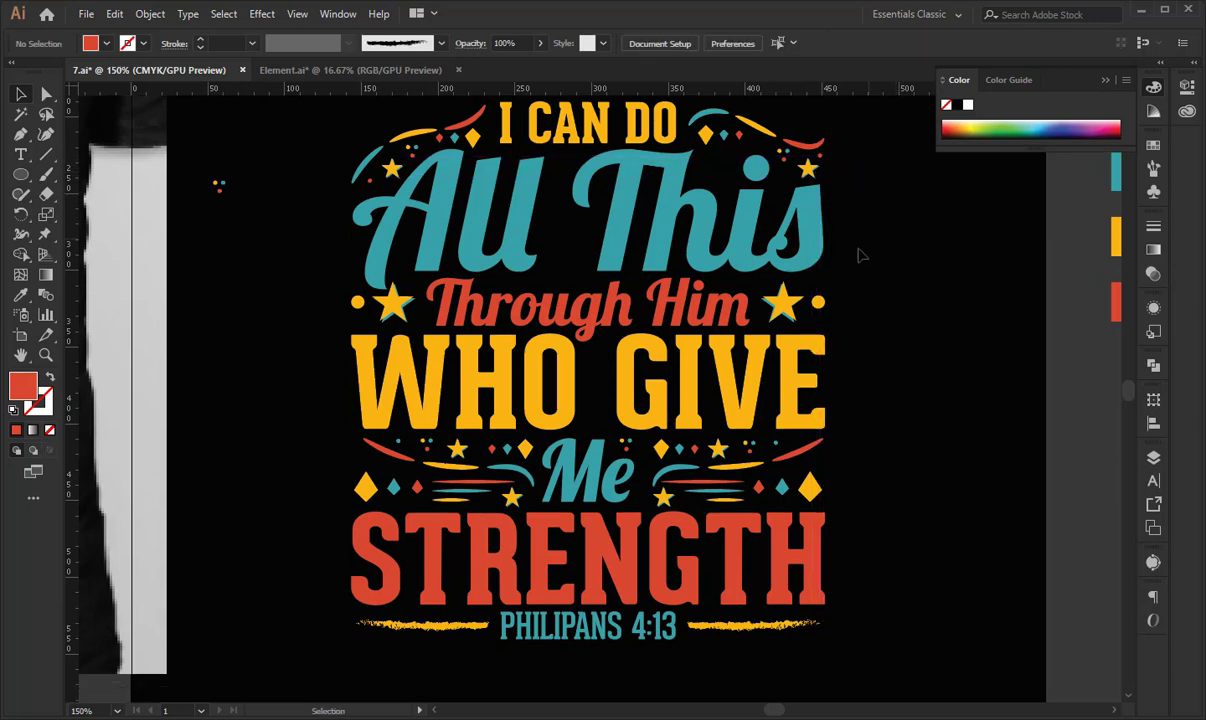
{"action": "left_click_drag", "start_coordinate": [815, 172], "coordinate": [757, 287]}
{"action": "left_click", "coordinate": [888, 293]}
{"action": "left_click_drag", "start_coordinate": [820, 154], "coordinate": [425, 318]}
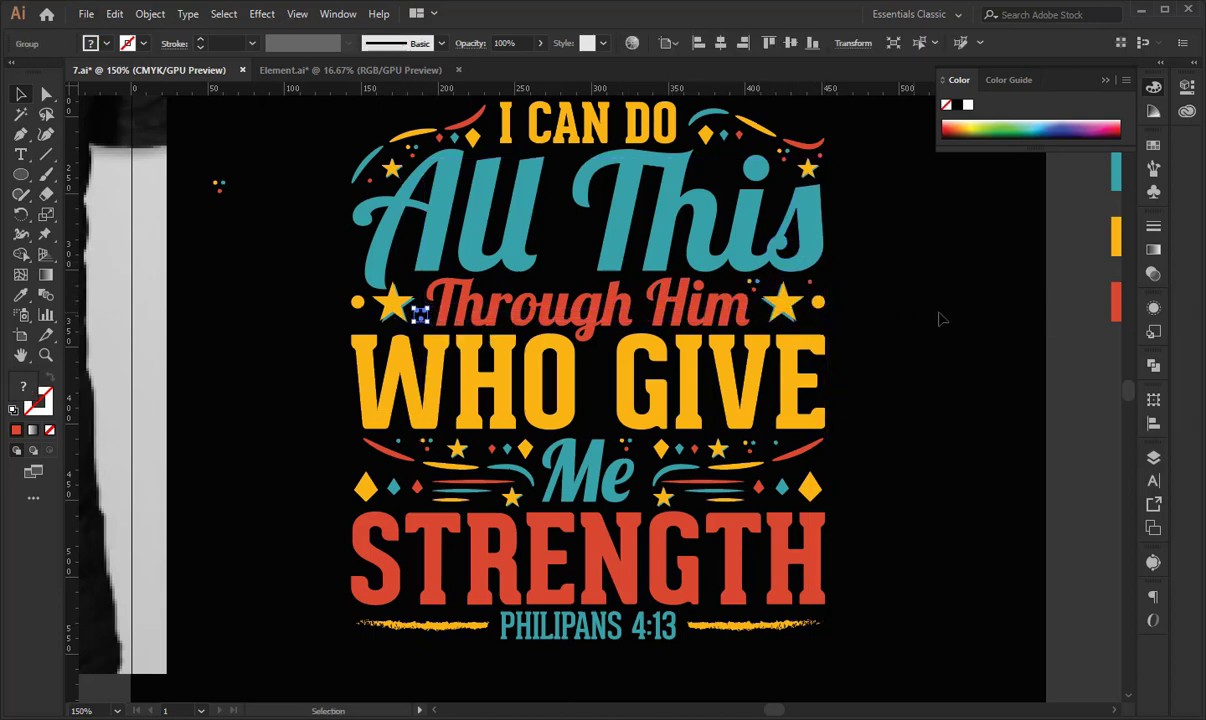
{"action": "left_click", "coordinate": [939, 318]}
{"action": "left_click_drag", "start_coordinate": [815, 293], "coordinate": [353, 279]}
{"action": "left_click", "coordinate": [284, 281]}
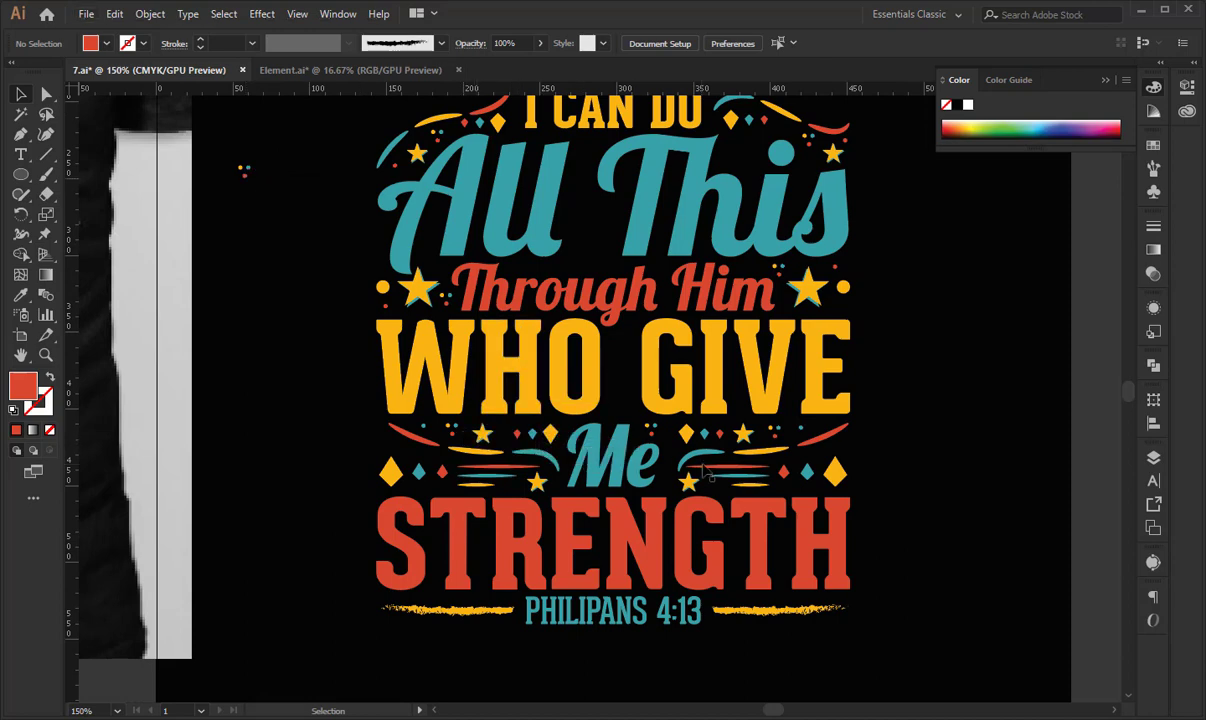
Copy the three-dot cluster above both large yellow diamonds flanking "Me" and add a single dot at each outer edge.
{"action": "left_click_drag", "start_coordinate": [437, 449], "coordinate": [405, 448]}
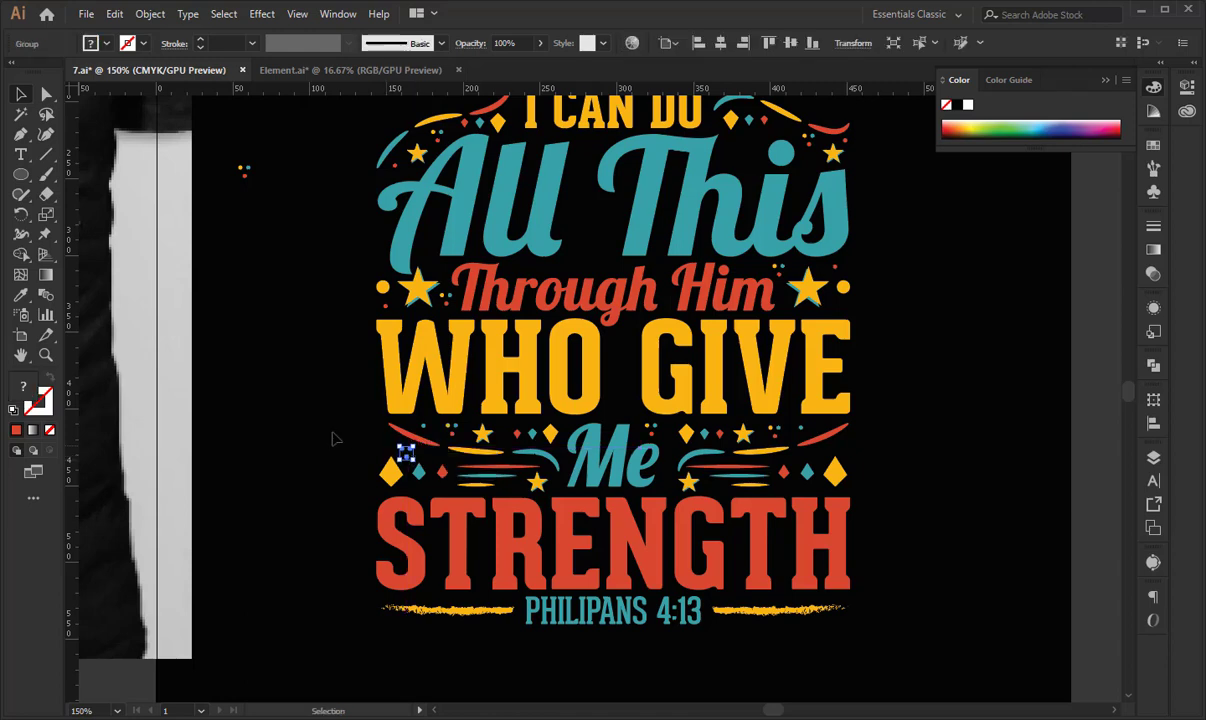
{"action": "left_click_drag", "start_coordinate": [405, 449], "coordinate": [828, 475]}
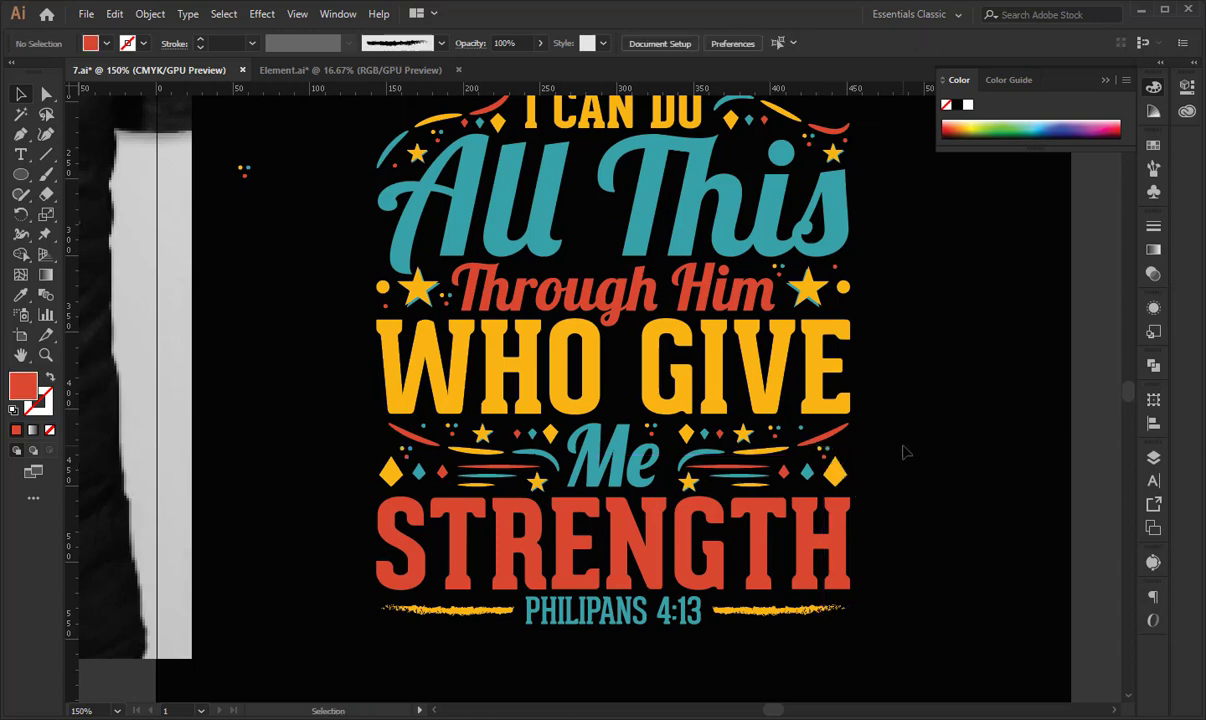
{"action": "left_click_drag", "start_coordinate": [247, 176], "coordinate": [391, 436]}
{"action": "key", "text": "ctrl+z"}
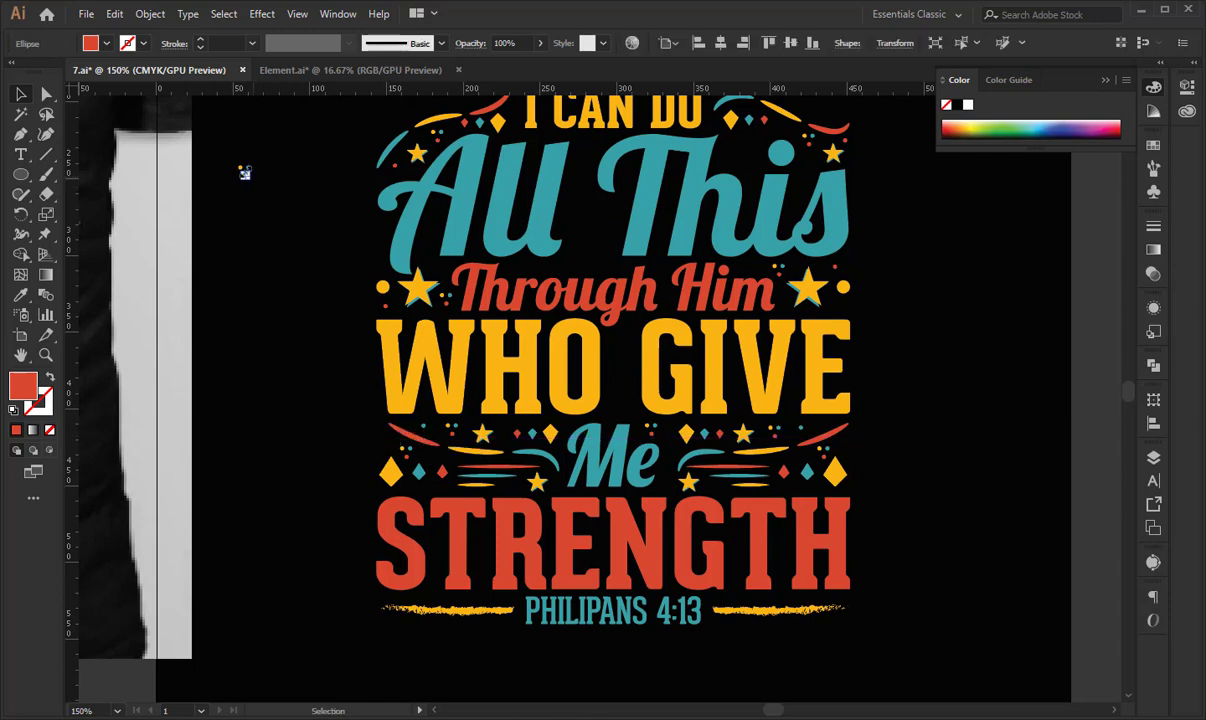
{"action": "left_click_drag", "start_coordinate": [244, 172], "coordinate": [848, 434]}
{"action": "left_click", "coordinate": [908, 412]}
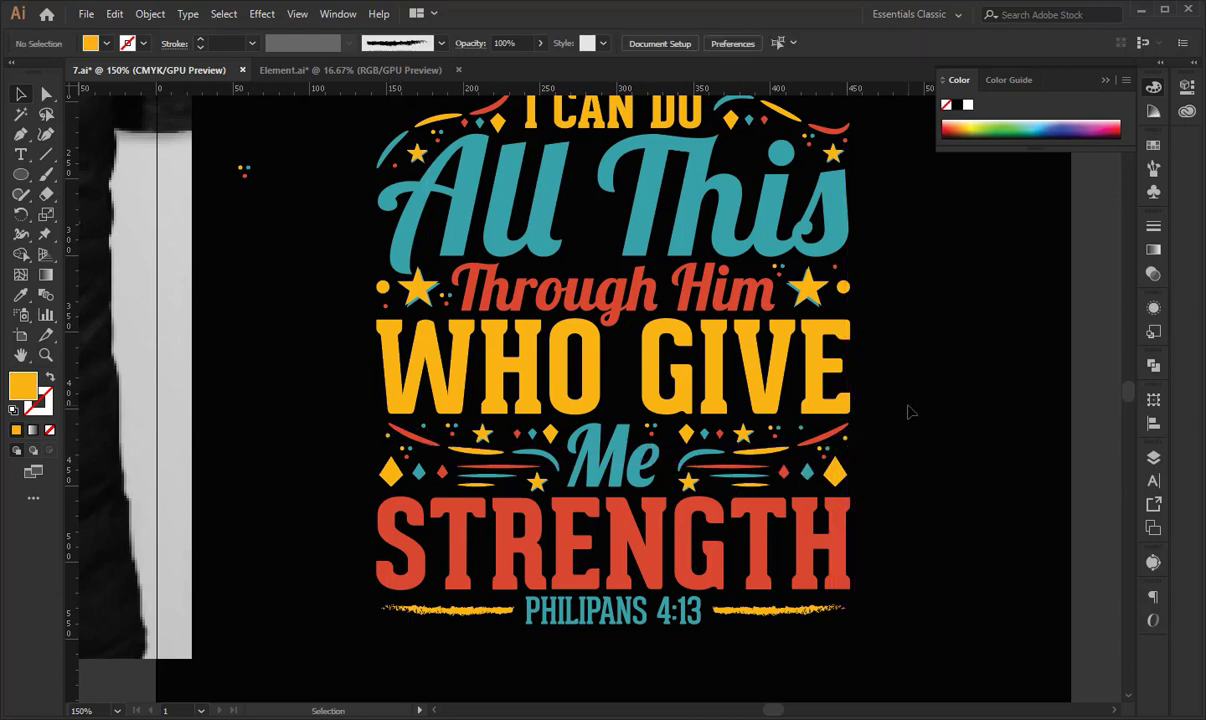
{"action": "scroll", "coordinate": [880, 424], "scroll_direction": "up", "scroll_amount": 3}
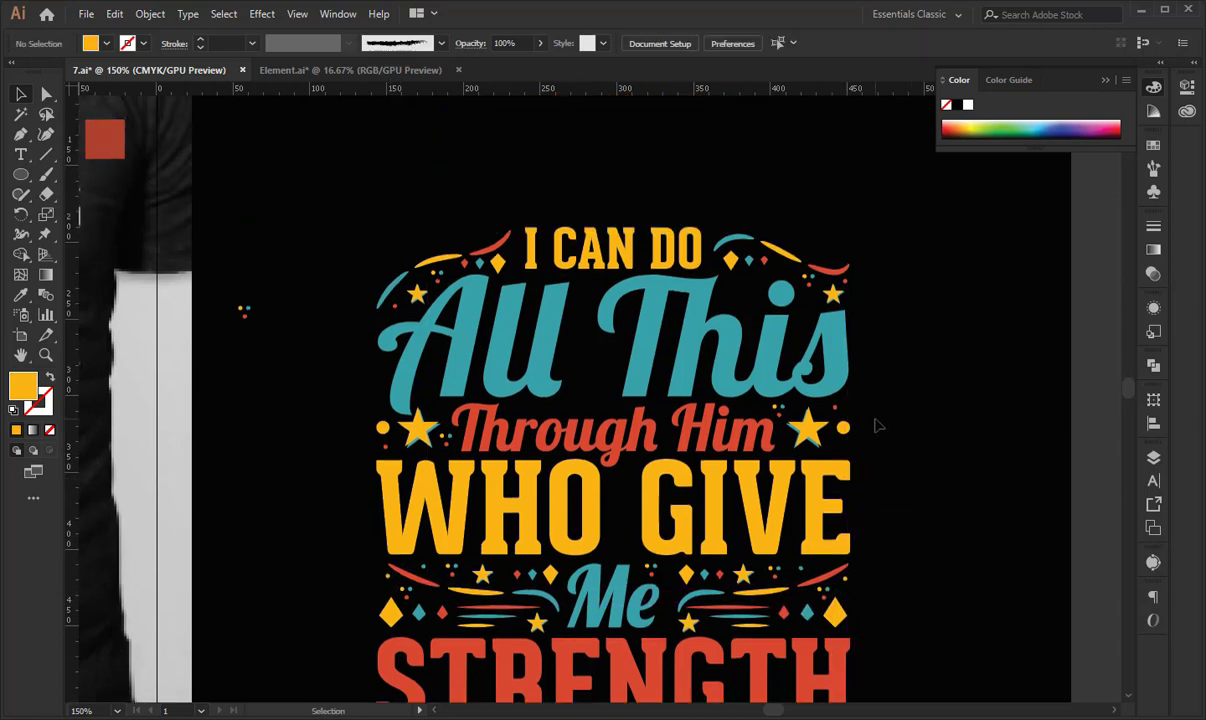
{"action": "scroll", "coordinate": [877, 425], "scroll_direction": "down", "scroll_amount": 4}
{"action": "key", "text": "ctrl+minus"}
{"action": "key", "text": "ctrl+minus"}
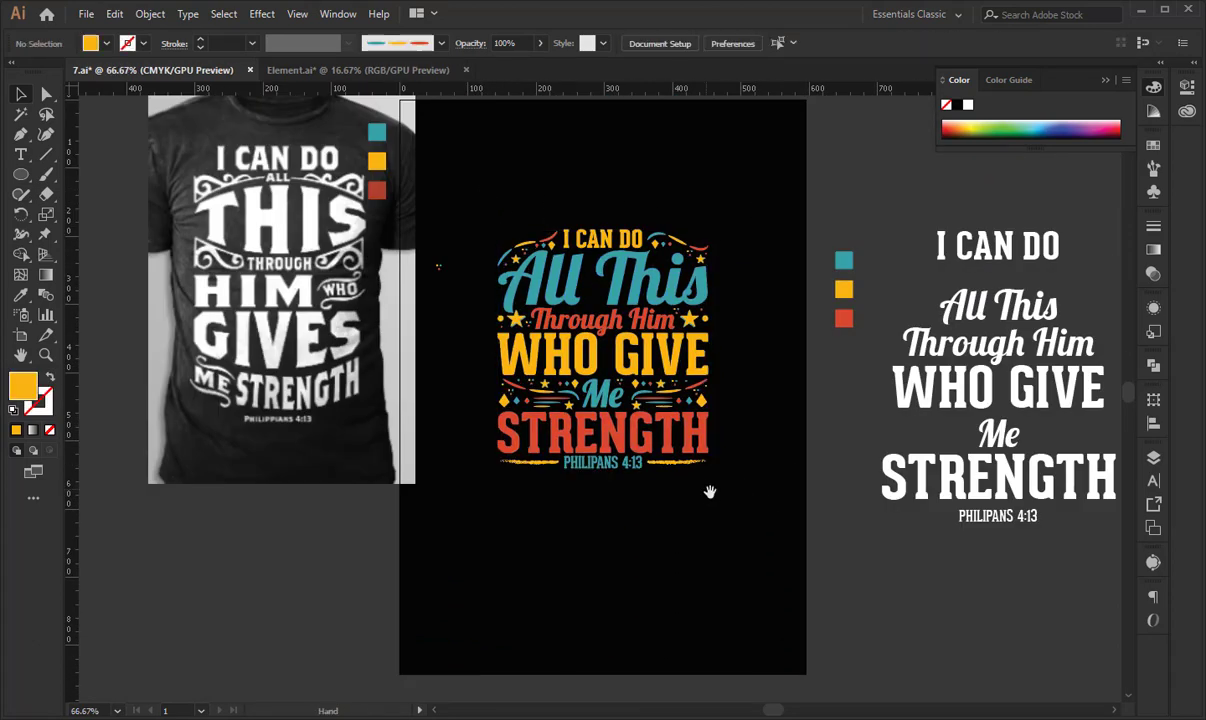
{"action": "left_click_drag", "start_coordinate": [708, 495], "coordinate": [765, 515]}
Draw a four-sided shape with a slanted left edge, about 243 px wide and 60 px high, across "All This" using the Pen tool.
{"action": "left_click", "coordinate": [678, 313]}
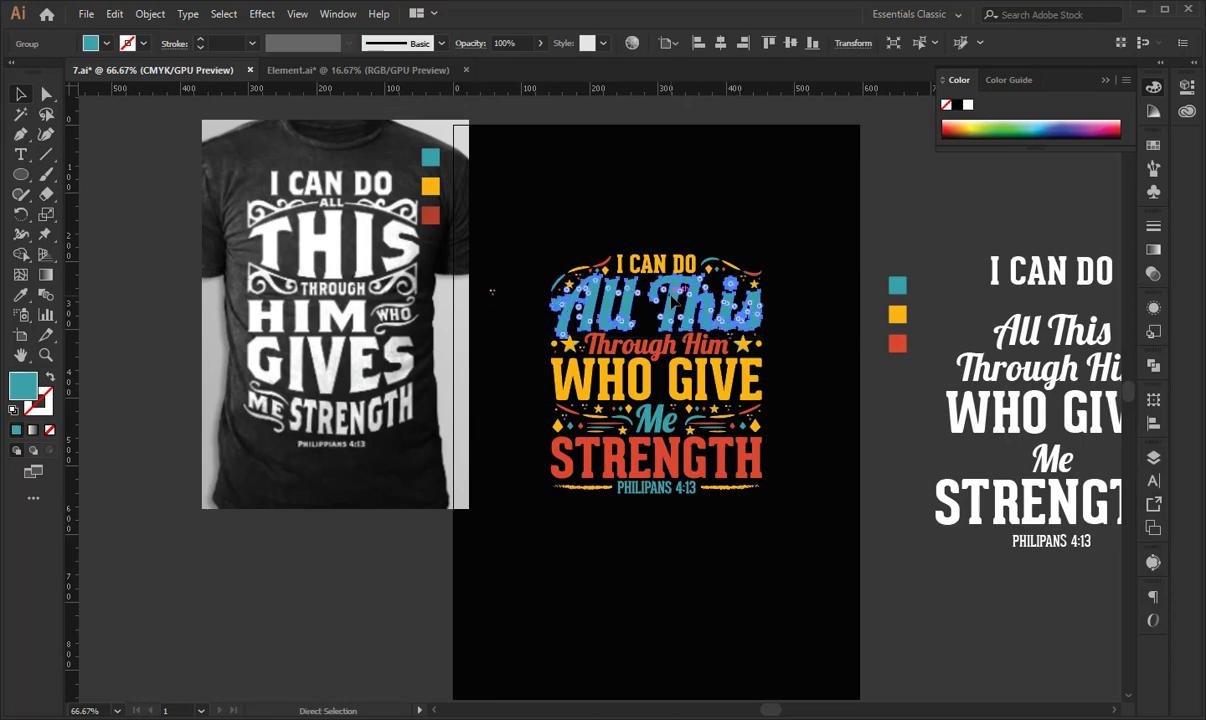
{"action": "key", "text": "ctrl+plus"}
{"action": "key", "text": "ctrl+plus"}
{"action": "key", "text": "ctrl+plus"}
{"action": "left_click_drag", "start_coordinate": [672, 300], "coordinate": [692, 296]}
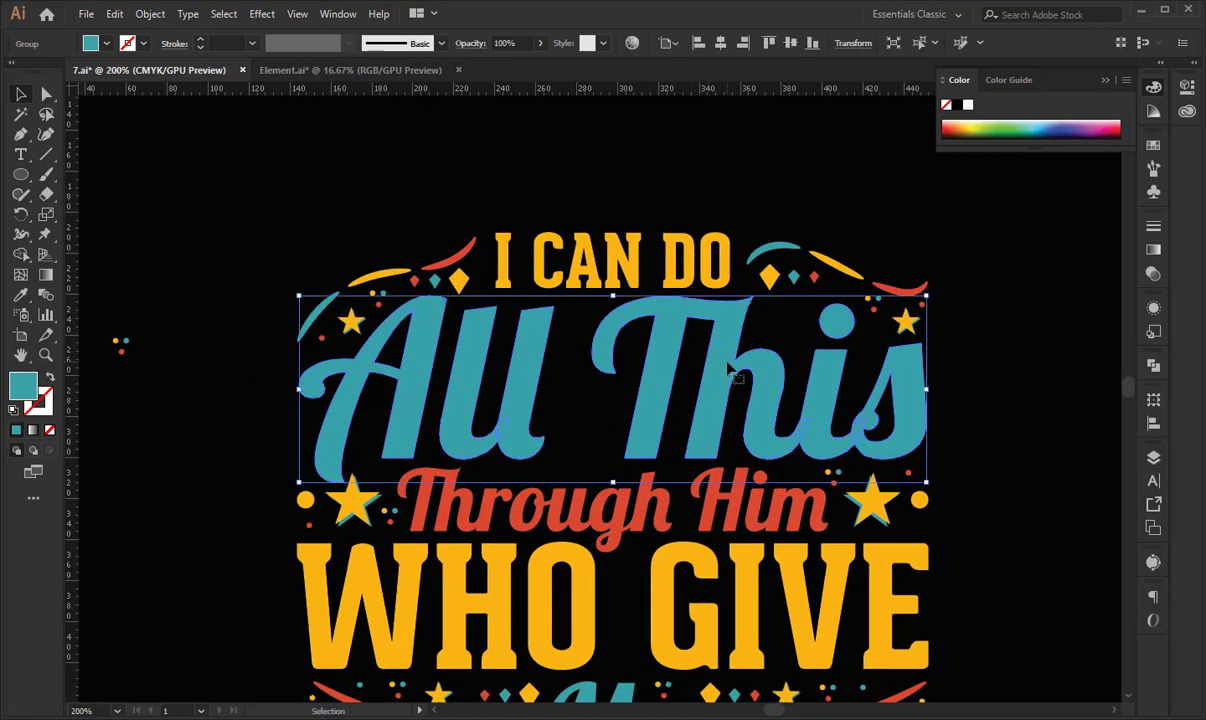
{"action": "key", "text": "p"}
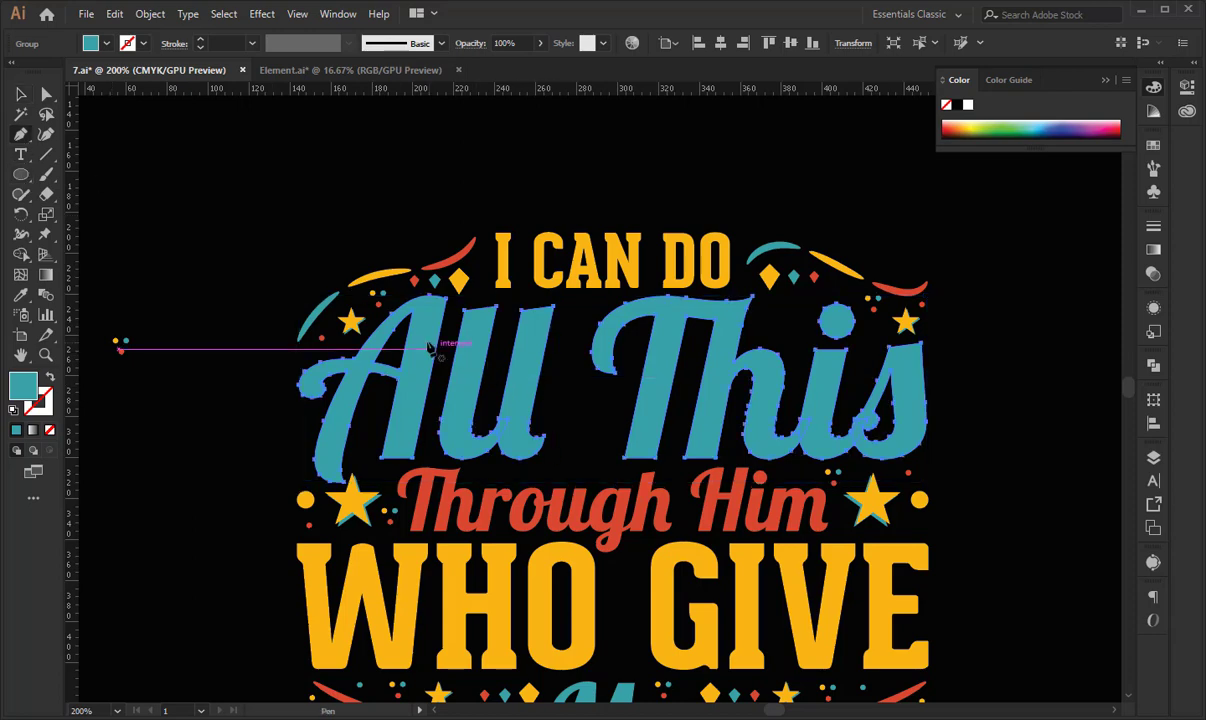
{"action": "left_click", "coordinate": [21, 94]}
{"action": "left_click", "coordinate": [376, 183]}
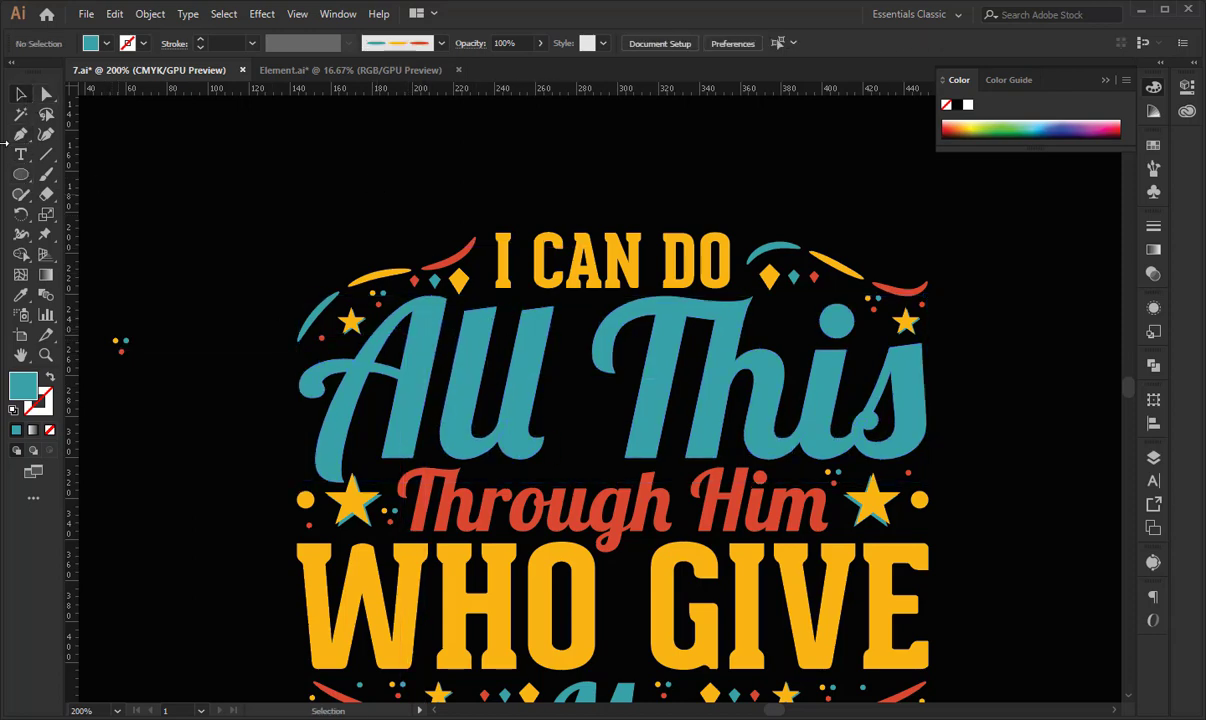
{"action": "left_click", "coordinate": [21, 135]}
{"action": "left_click", "coordinate": [398, 332]}
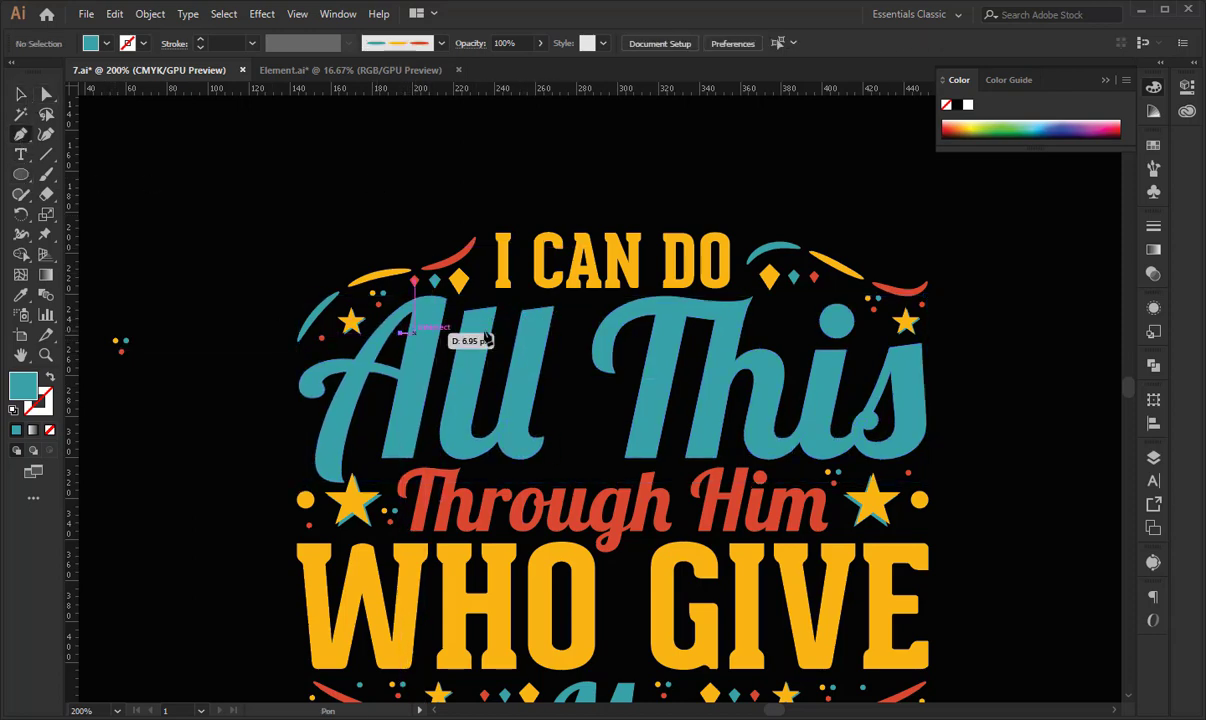
{"action": "left_click", "coordinate": [872, 333]}
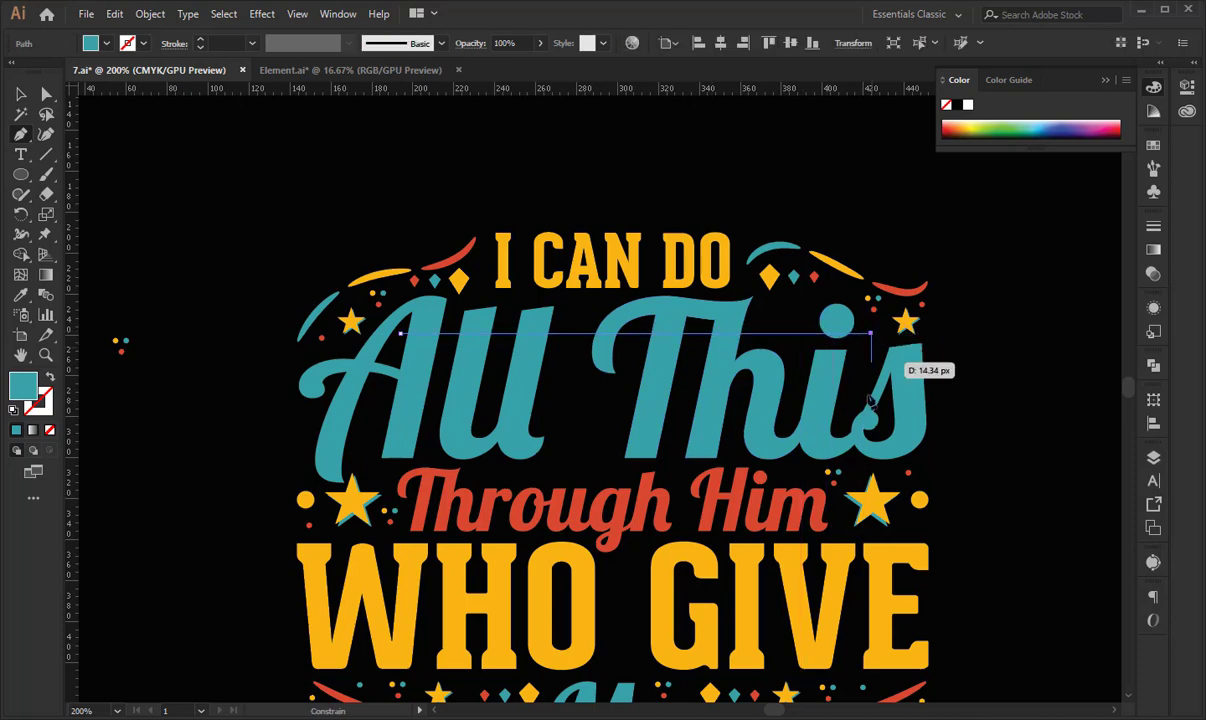
{"action": "left_click", "coordinate": [874, 455]}
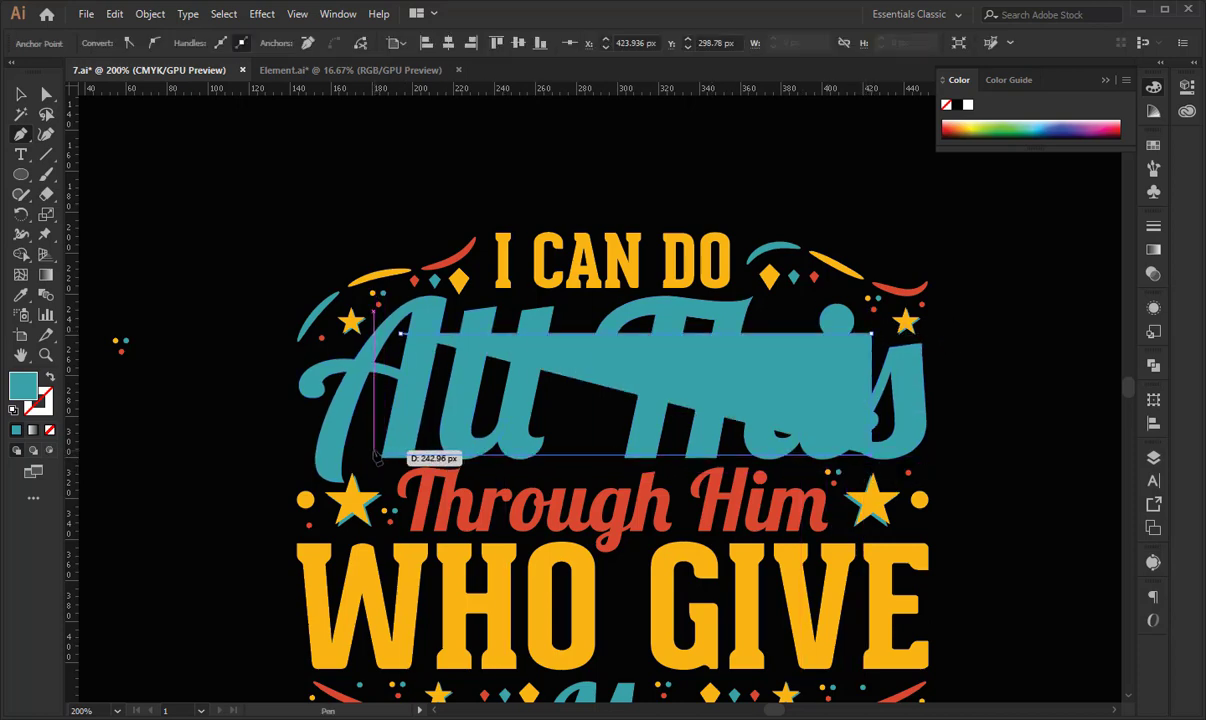
{"action": "left_click", "coordinate": [373, 456]}
{"action": "left_click", "coordinate": [399, 335]}
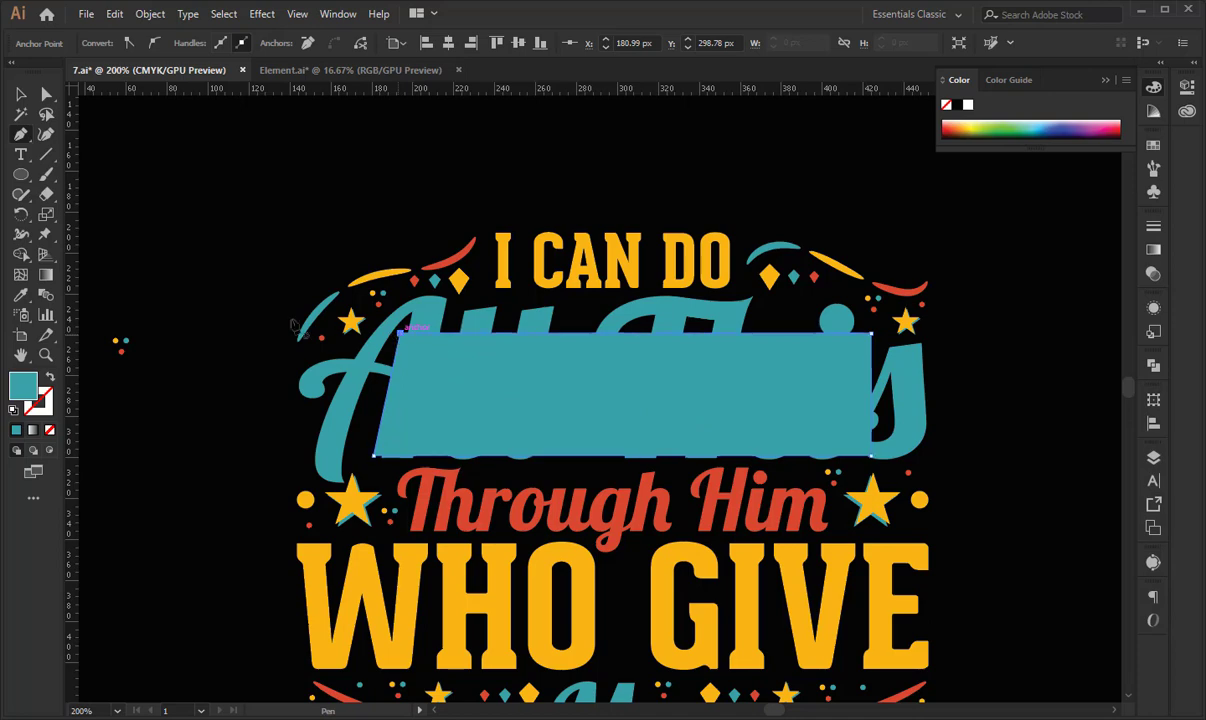
Fill the new shape with the yellow of the large star and place the "All This" lettering in front of it.
{"action": "left_click", "coordinate": [20, 294]}
{"action": "left_click", "coordinate": [360, 510]}
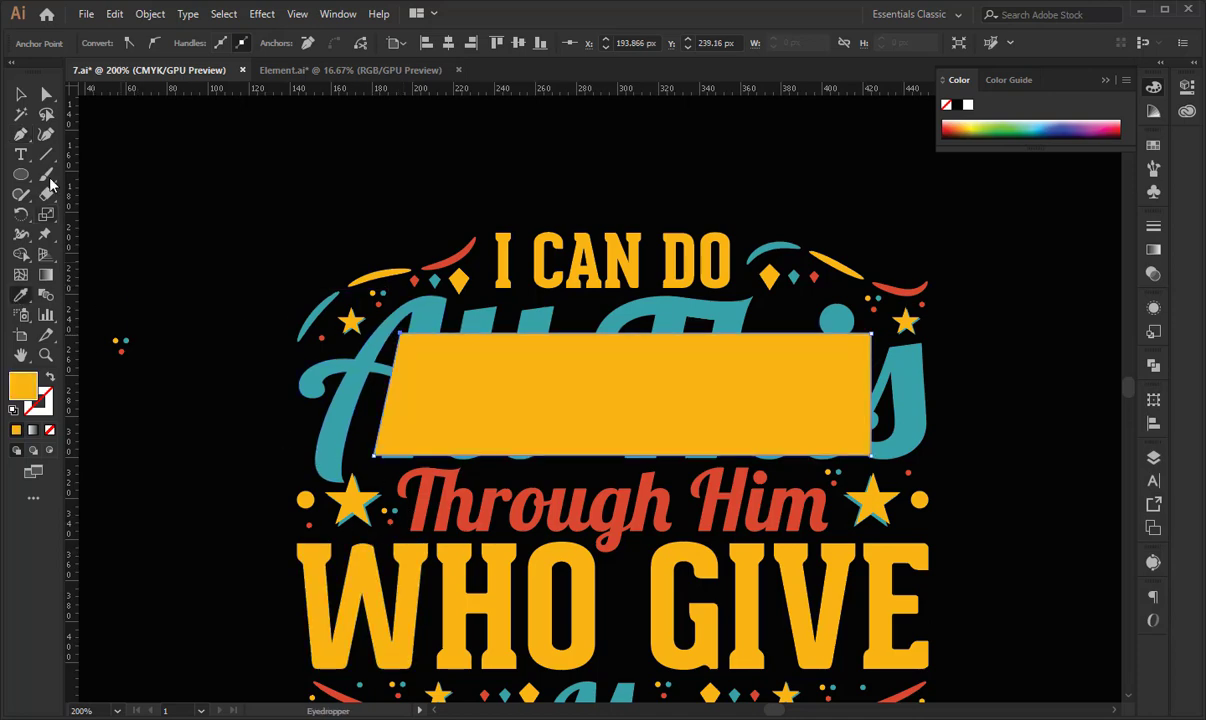
{"action": "left_click", "coordinate": [20, 94]}
{"action": "left_click", "coordinate": [532, 322]}
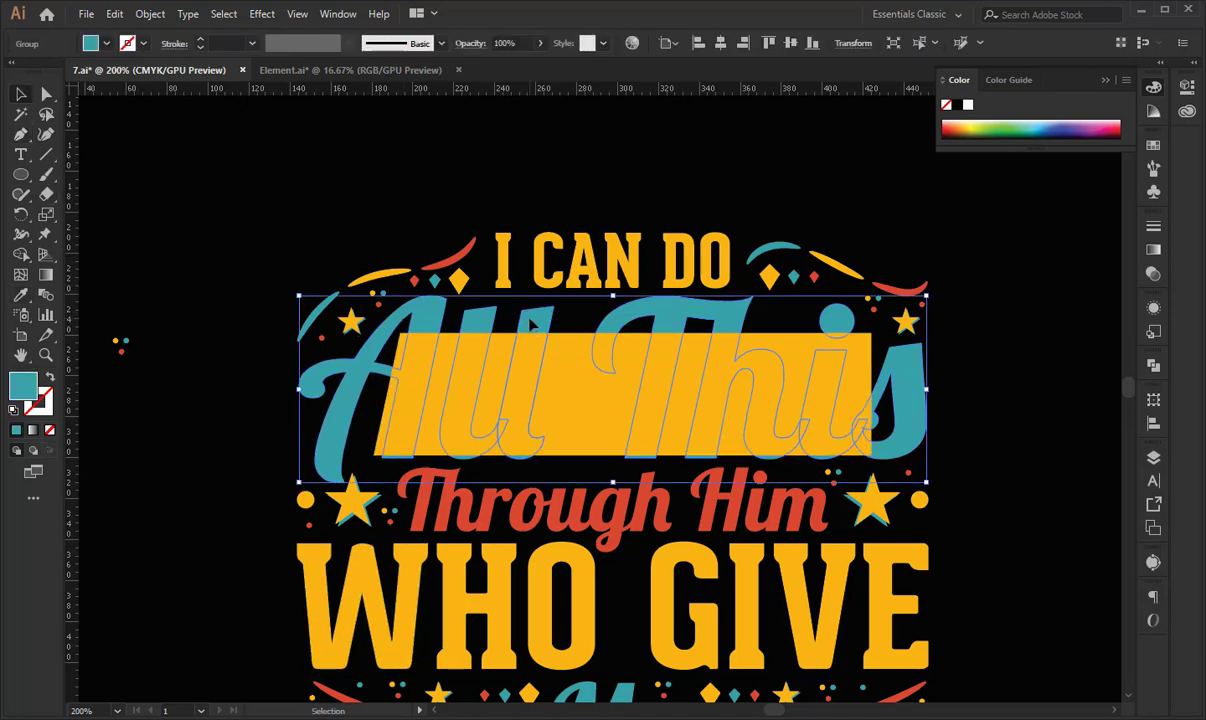
{"action": "key", "text": "ctrl+x"}
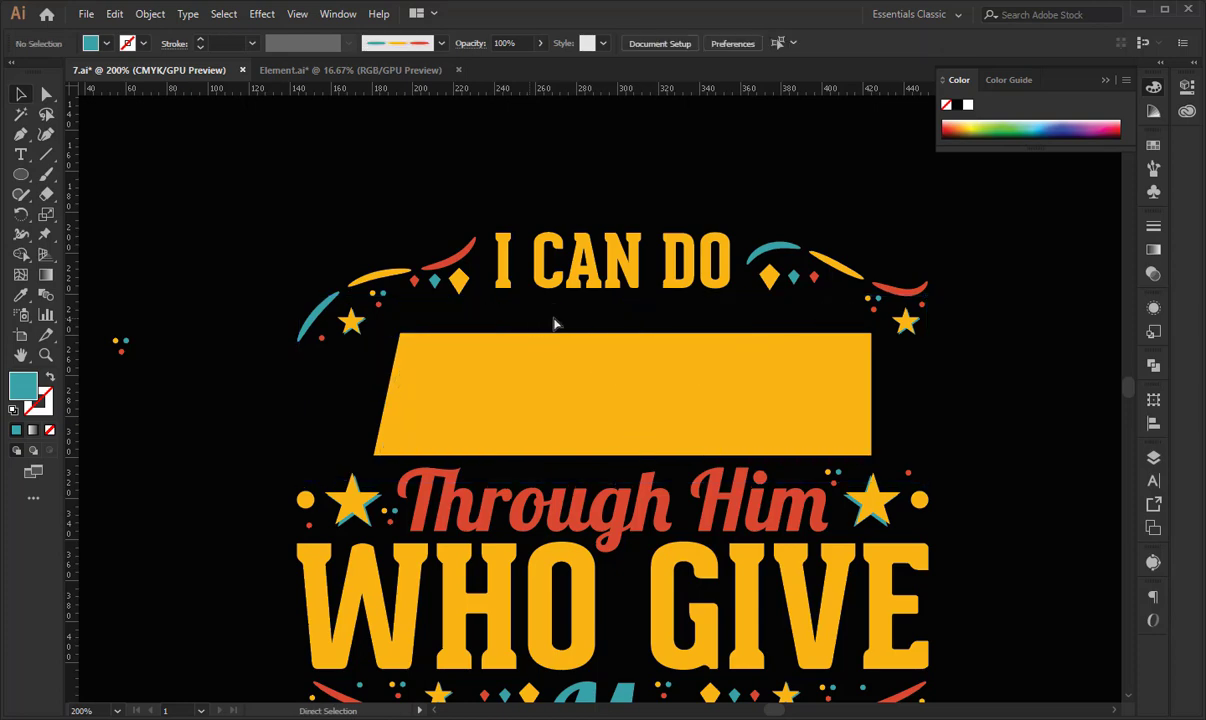
{"action": "key", "text": "ctrl+f"}
Centre the yellow shape and the "All This" lettering on each other horizontally and vertically.
{"action": "left_click", "coordinate": [882, 370]}
{"action": "left_click", "coordinate": [877, 380]}
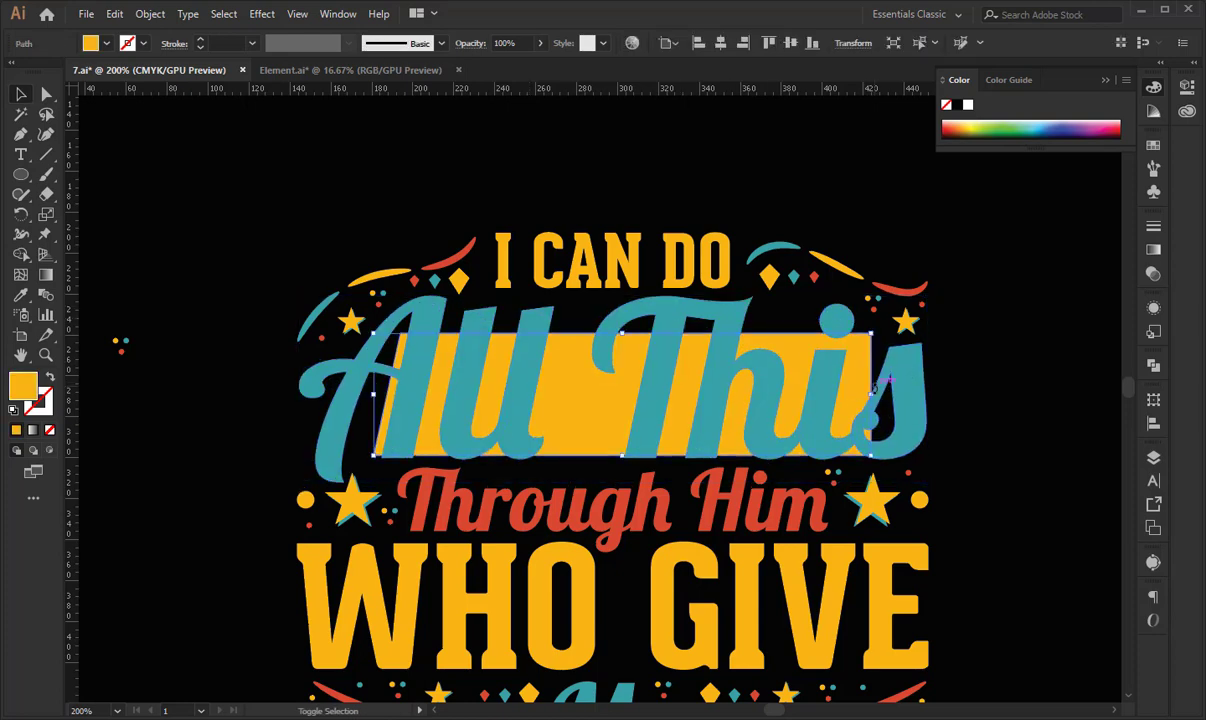
{"action": "left_click", "coordinate": [916, 400], "text": "shift"}
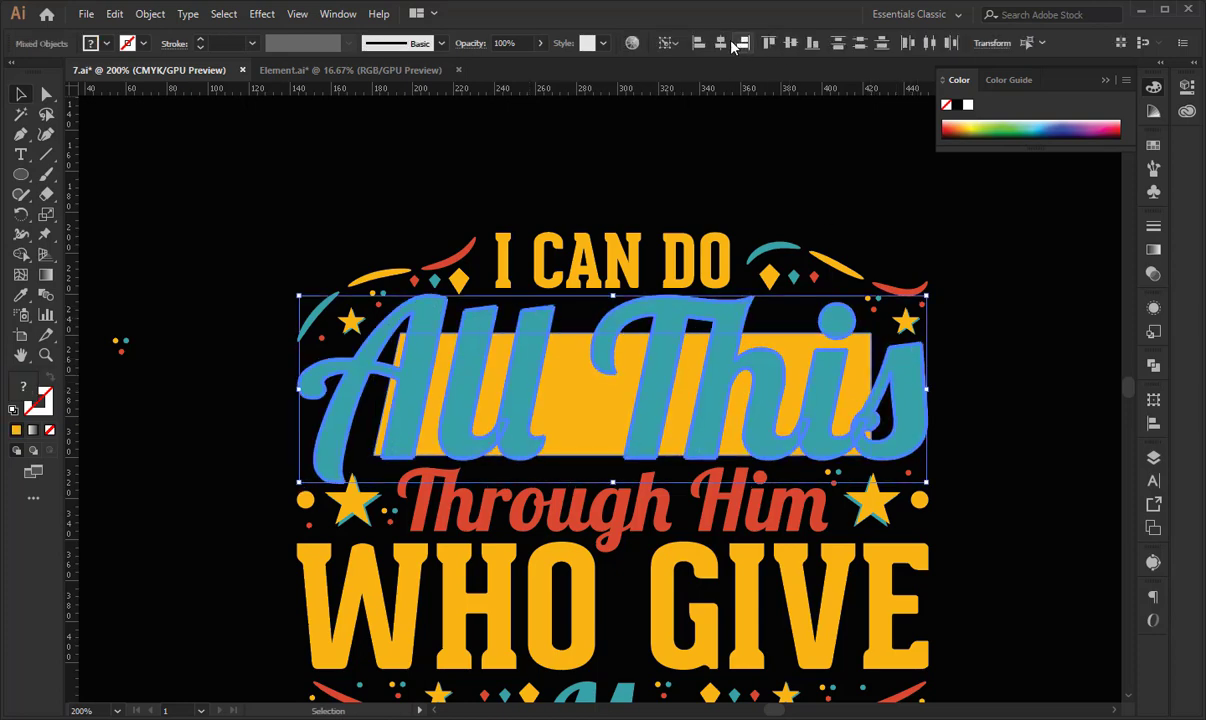
{"action": "left_click", "coordinate": [720, 43]}
{"action": "left_click", "coordinate": [792, 43]}
{"action": "left_click", "coordinate": [794, 121]}
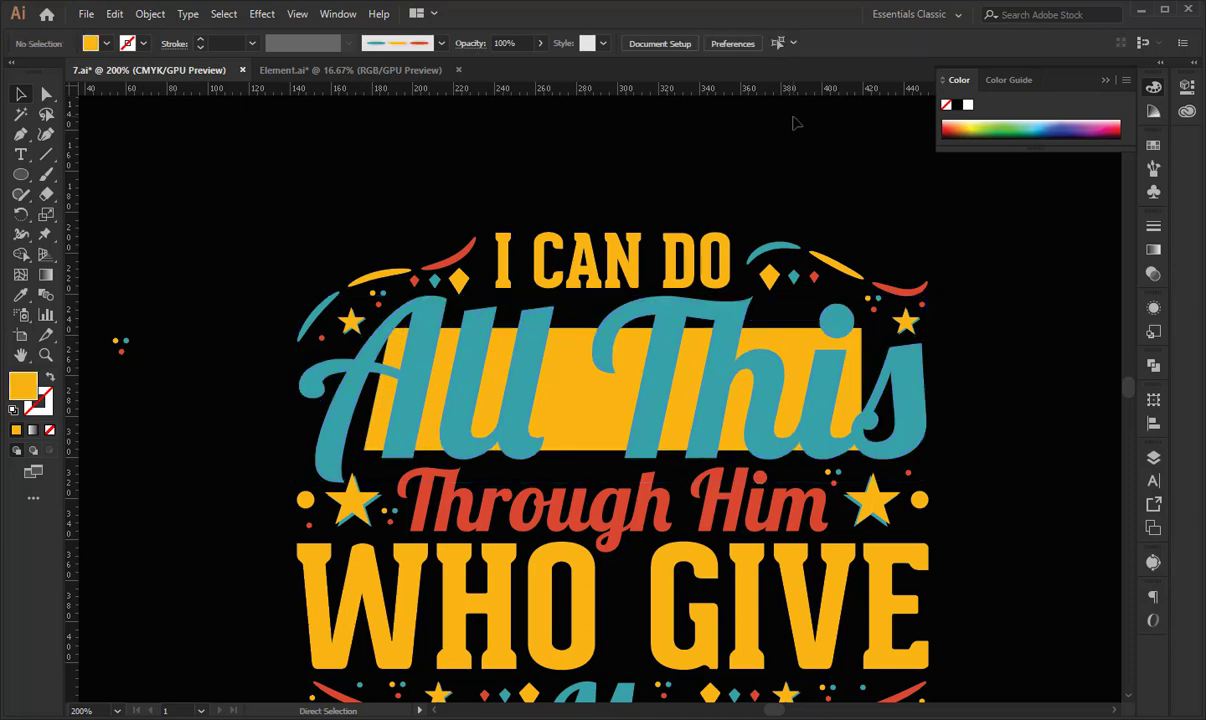
Try a lower opacity on the yellow shape behind "All This", then set it back to 100%.
{"action": "key", "text": "ctrl+minus"}
{"action": "left_click", "coordinate": [581, 374]}
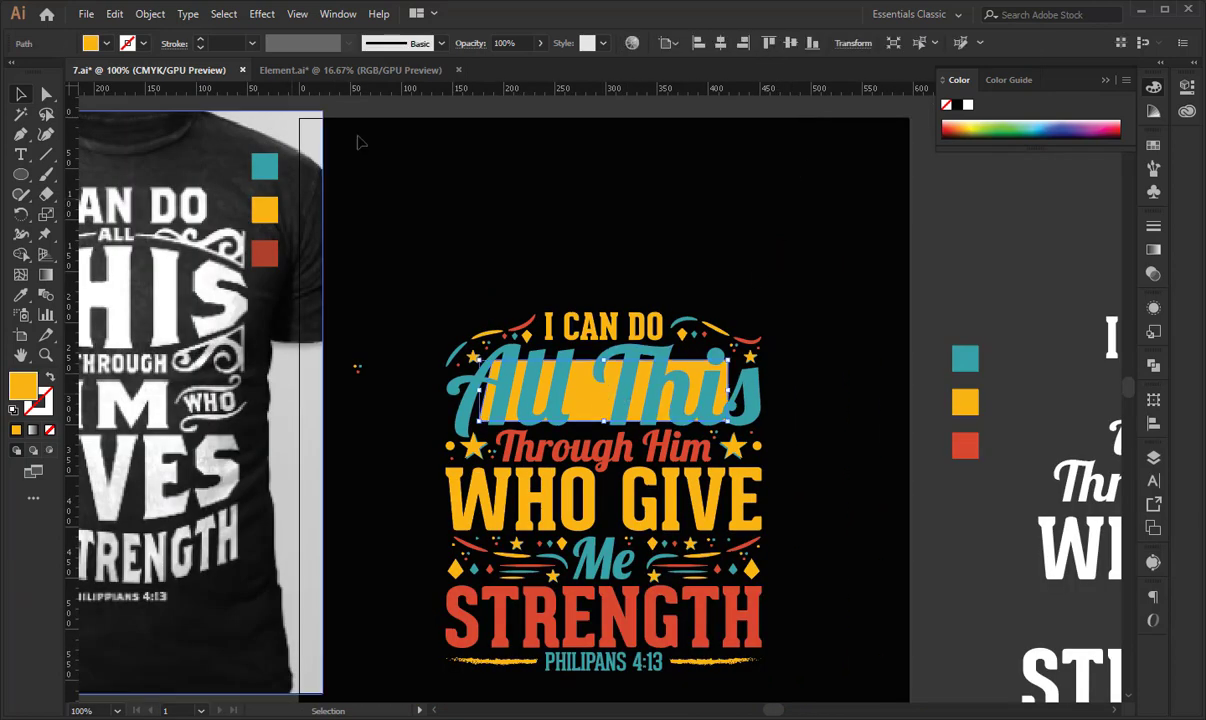
{"action": "left_click", "coordinate": [515, 42]}
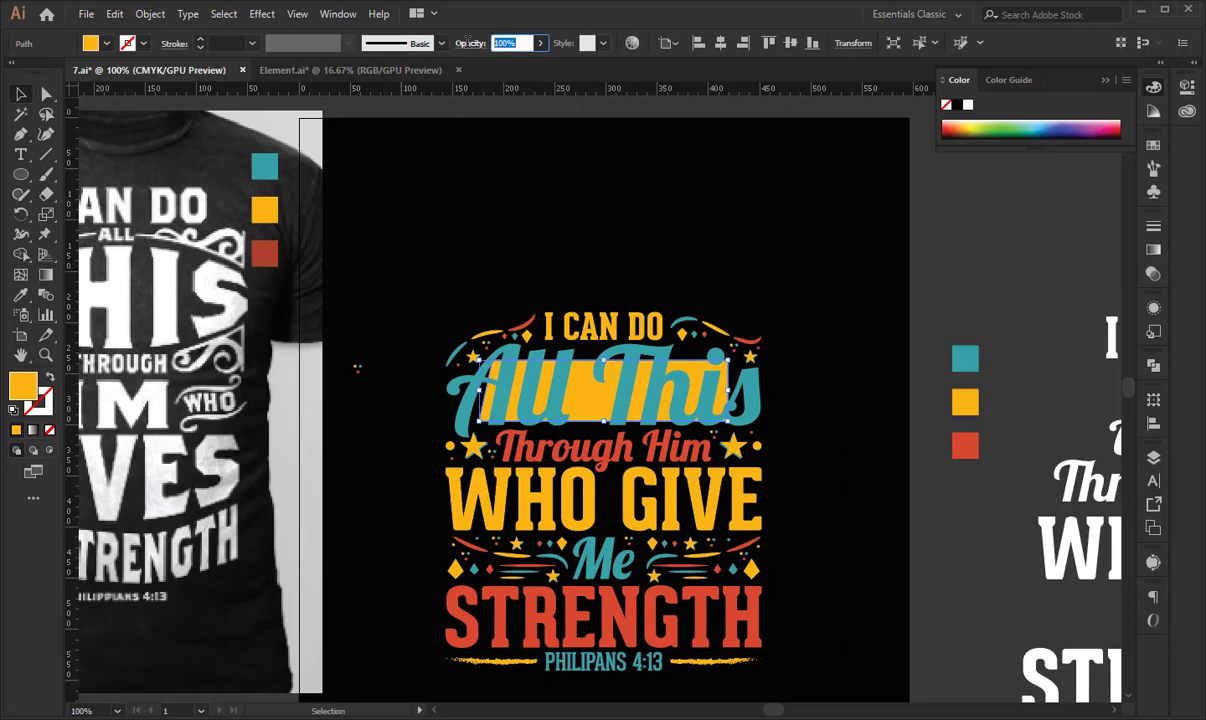
{"action": "key", "text": "shift+Down"}
{"action": "key", "text": "shift+Down"}
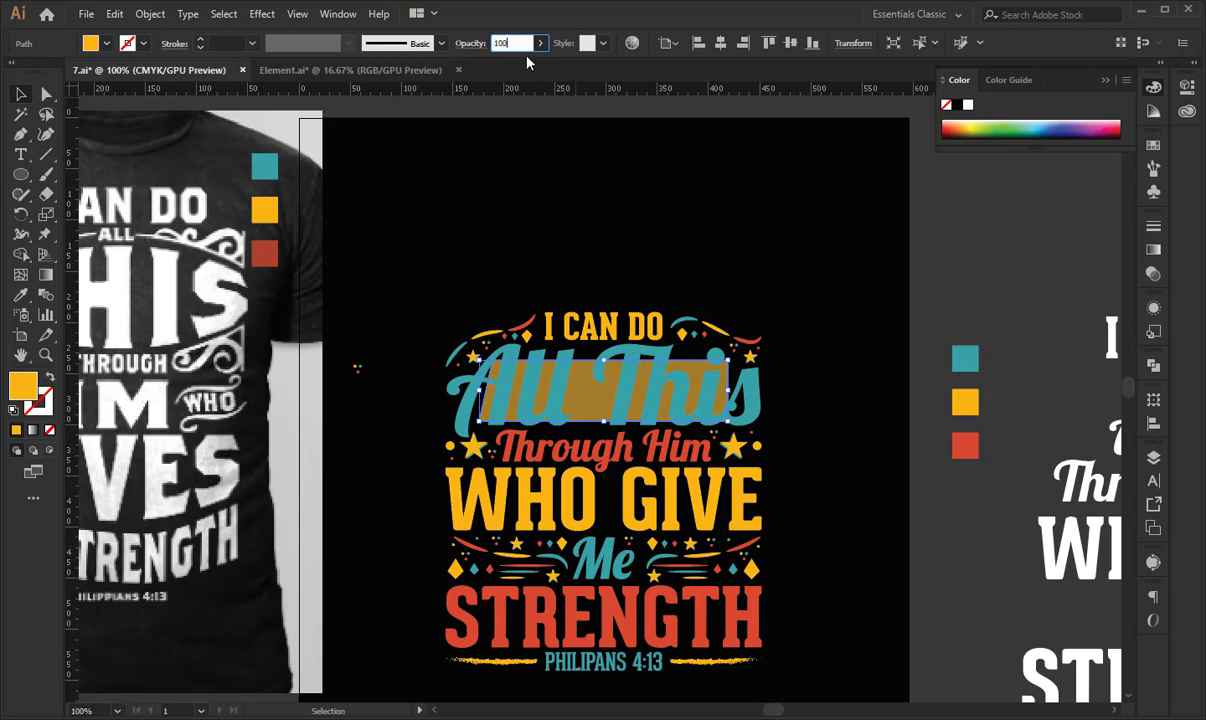
{"action": "type", "text": "100"}
{"action": "key", "text": "Return"}
{"action": "left_click", "coordinate": [605, 183]}
Create an offset path around the "All This" lettering with a 5 px offset and Round joins.
{"action": "key", "text": "ctrl+plus"}
{"action": "key", "text": "ctrl+plus"}
{"action": "key", "text": "ctrl+plus"}
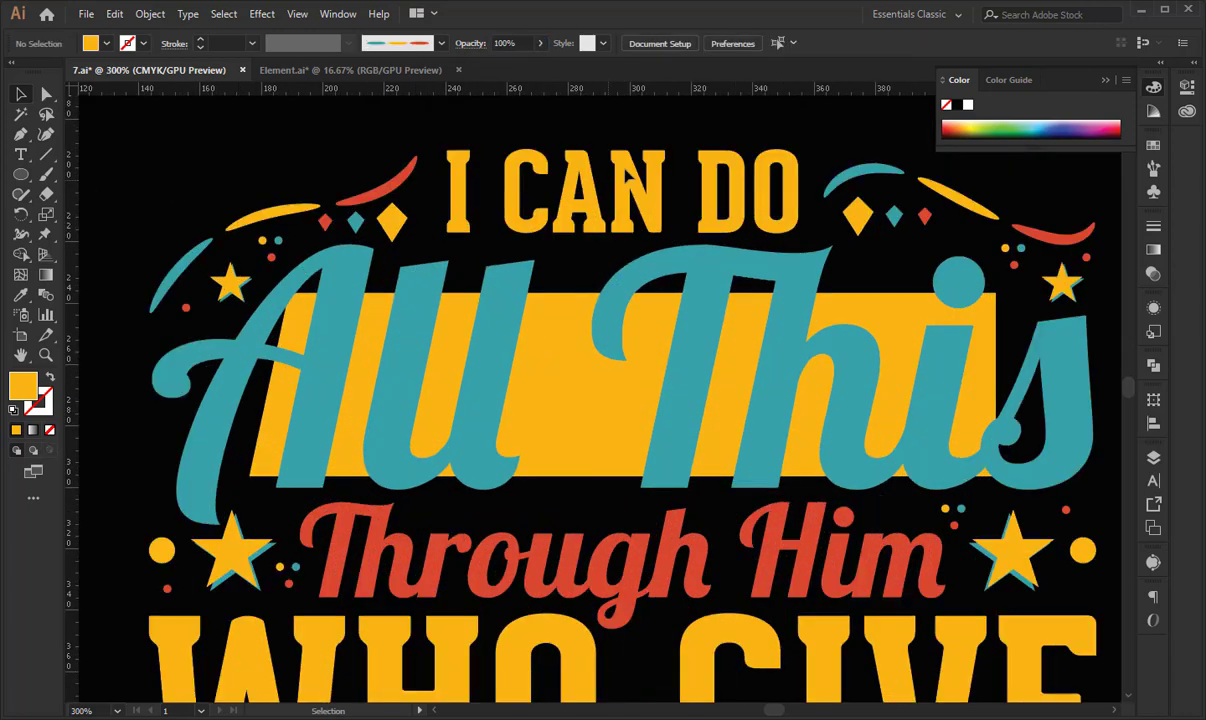
{"action": "left_click", "coordinate": [677, 358]}
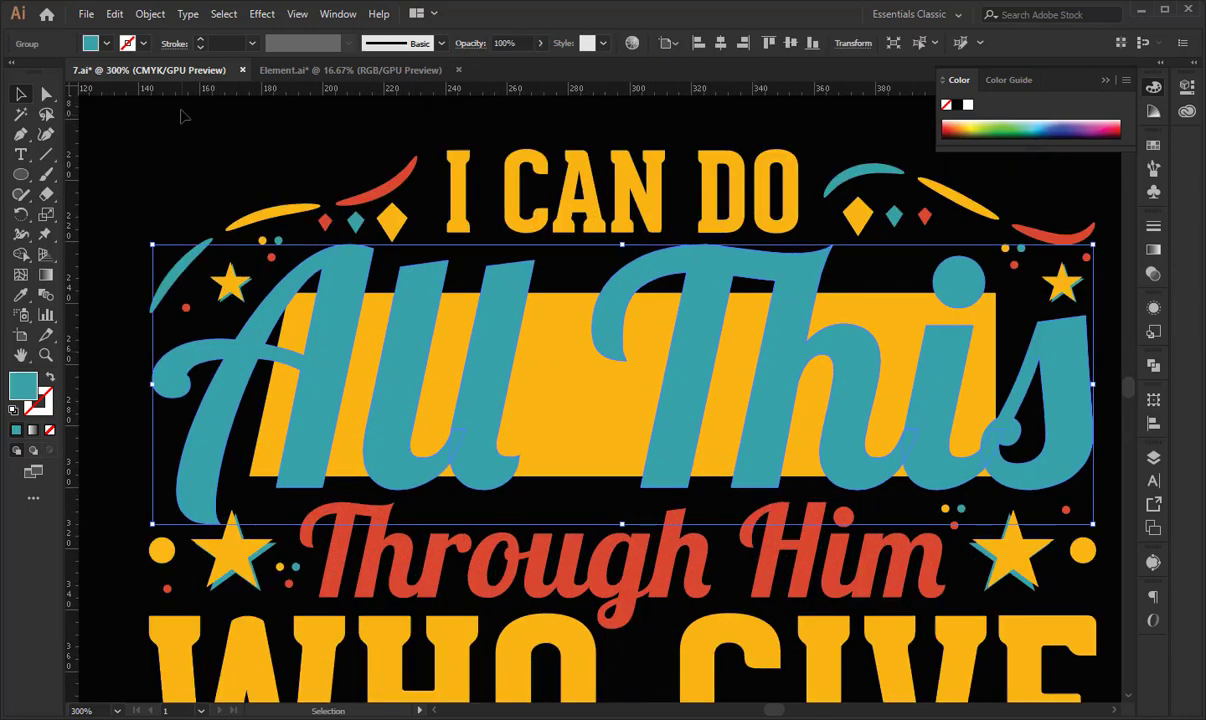
{"action": "left_click", "coordinate": [150, 14]}
{"action": "mouse_move", "coordinate": [269, 393]}
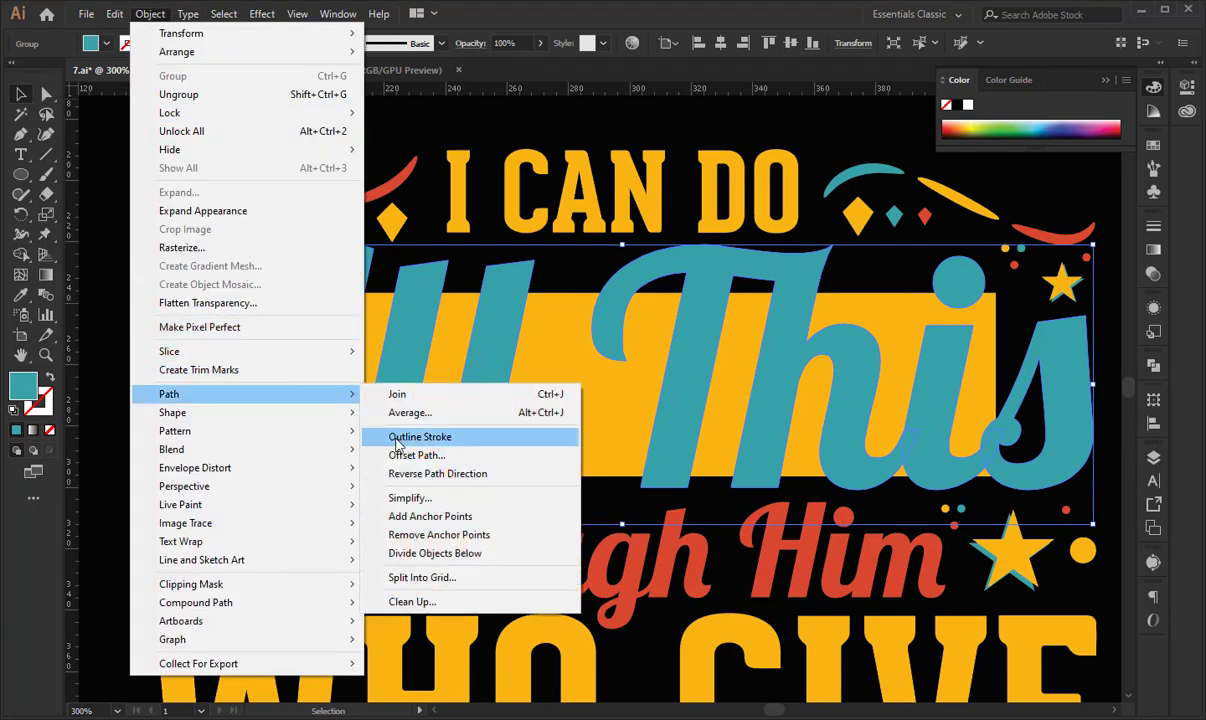
{"action": "left_click", "coordinate": [415, 453]}
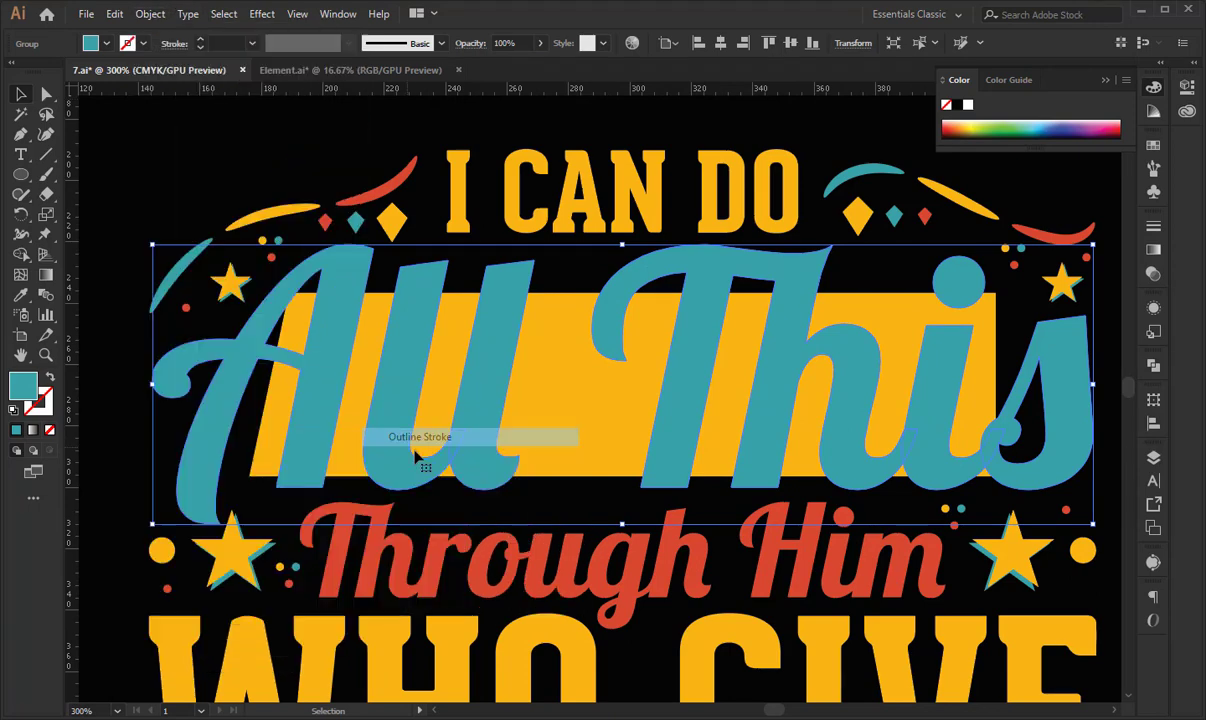
{"action": "left_click", "coordinate": [150, 14]}
{"action": "mouse_move", "coordinate": [300, 395]}
{"action": "left_click", "coordinate": [420, 452]}
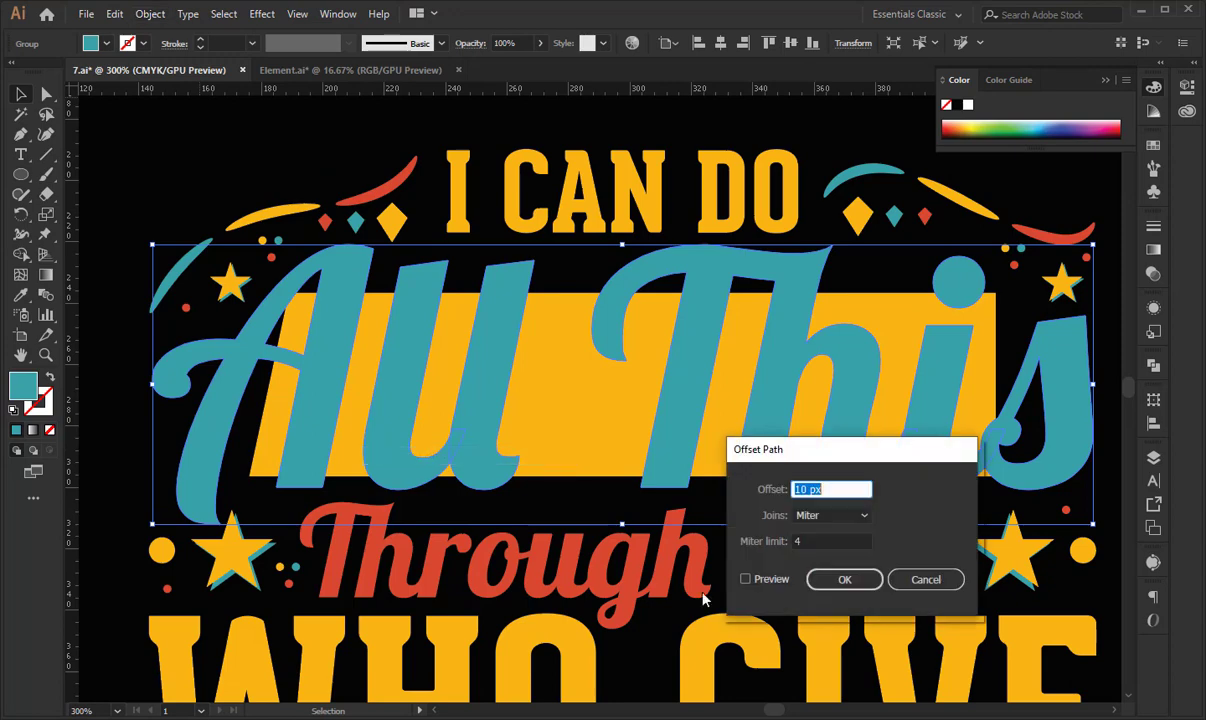
{"action": "left_click", "coordinate": [745, 579]}
{"action": "left_click", "coordinate": [833, 515]}
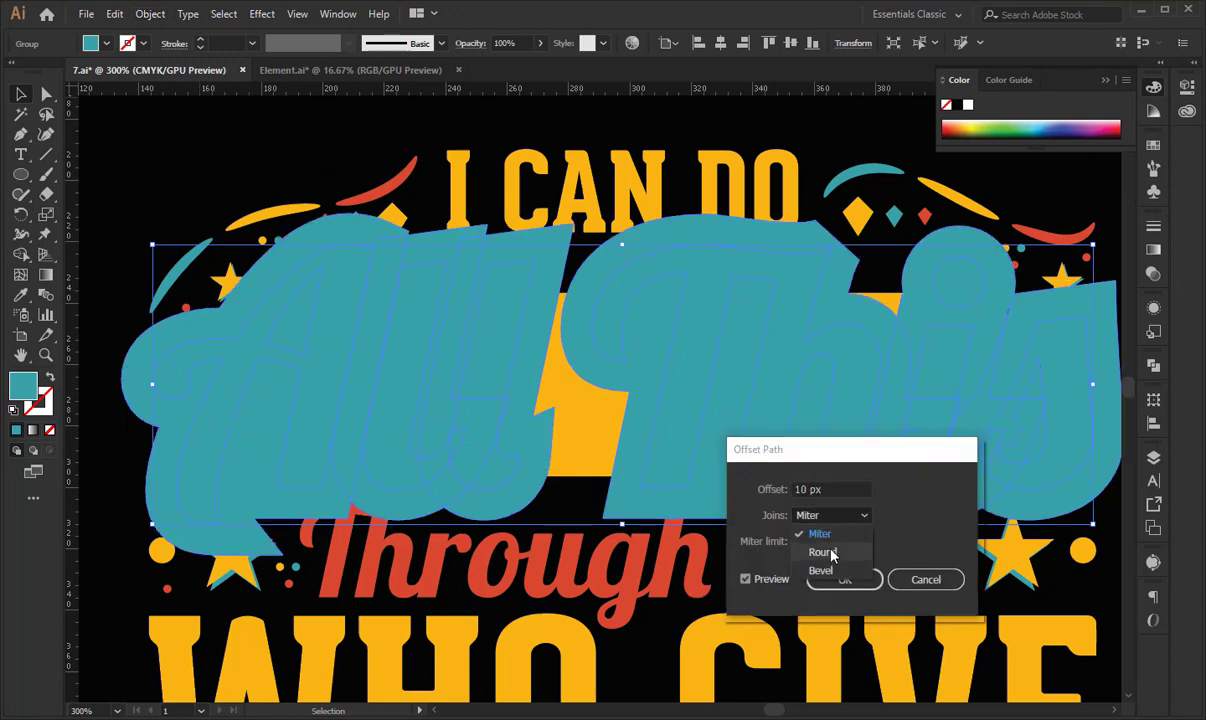
{"action": "left_click", "coordinate": [835, 534]}
{"action": "left_click", "coordinate": [833, 515]}
{"action": "left_click", "coordinate": [815, 552]}
{"action": "type", "text": "5"}
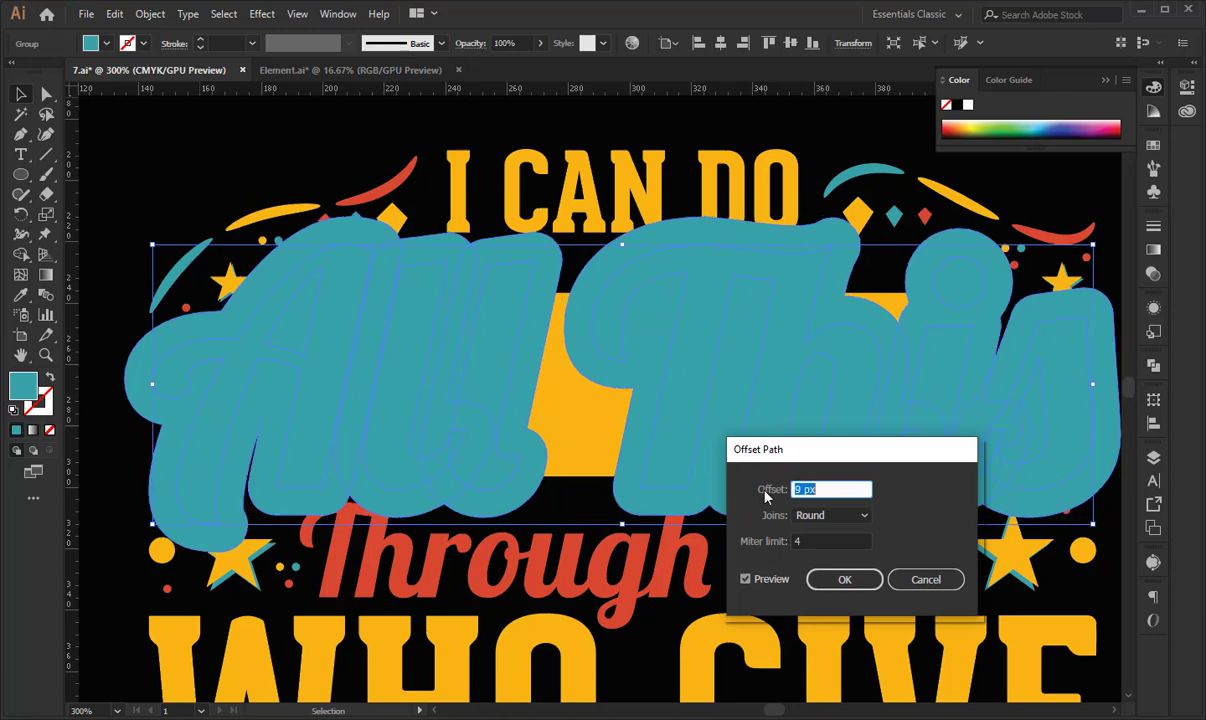
{"action": "key", "text": "Up"}
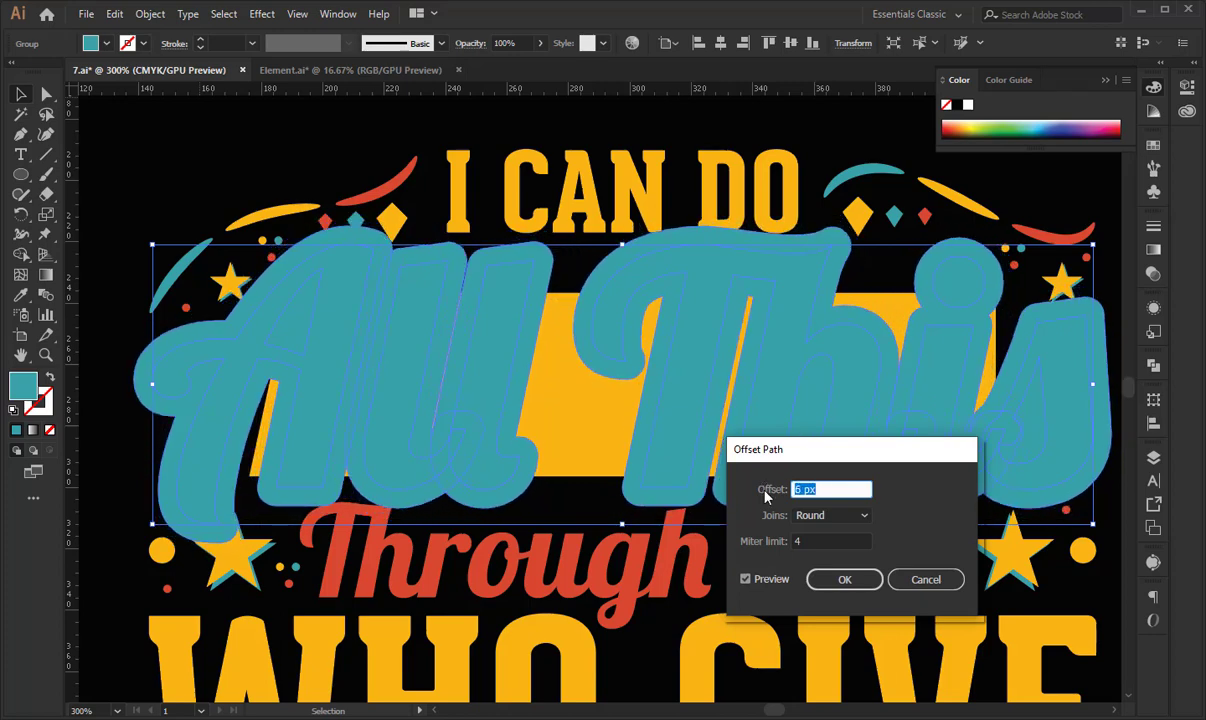
{"action": "key", "text": "Down"}
{"action": "left_click", "coordinate": [845, 579]}
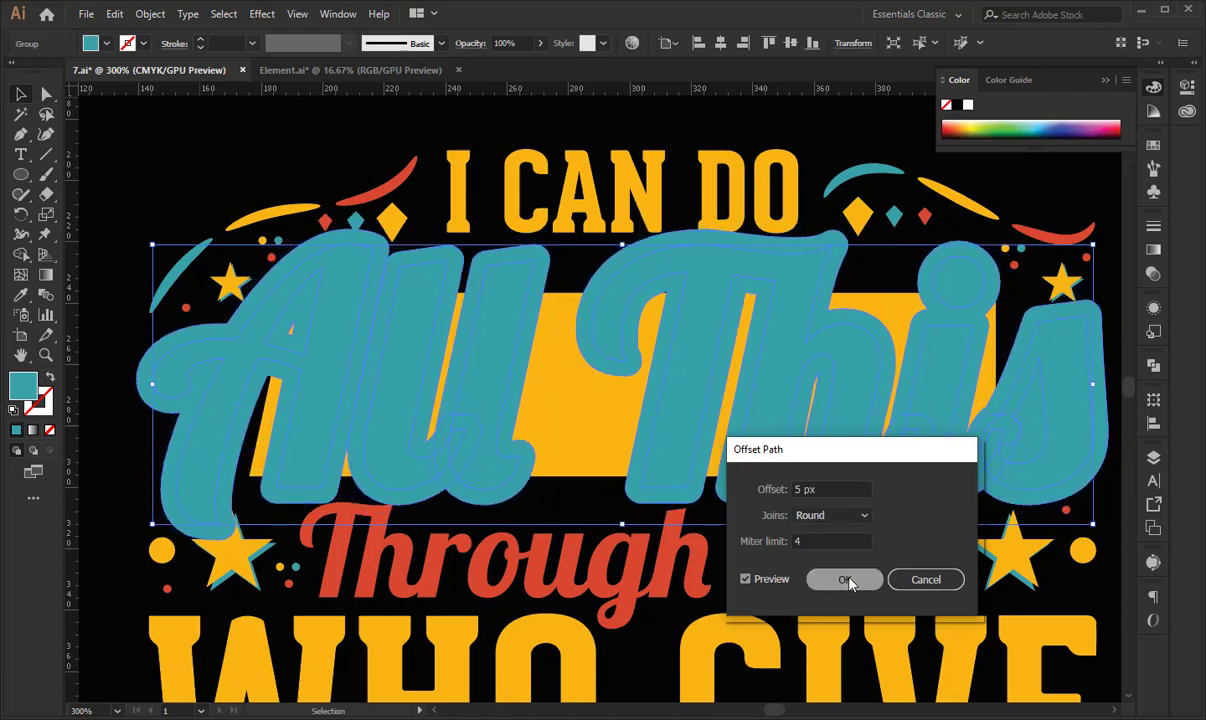
Move the offset outlines of "All This" in place into a new opacity mask on the yellow shape, with Clip turned off.
{"action": "key", "text": "a"}
{"action": "key", "text": "ctrl+z"}
{"action": "key", "text": "v"}
{"action": "left_click", "coordinate": [607, 426]}
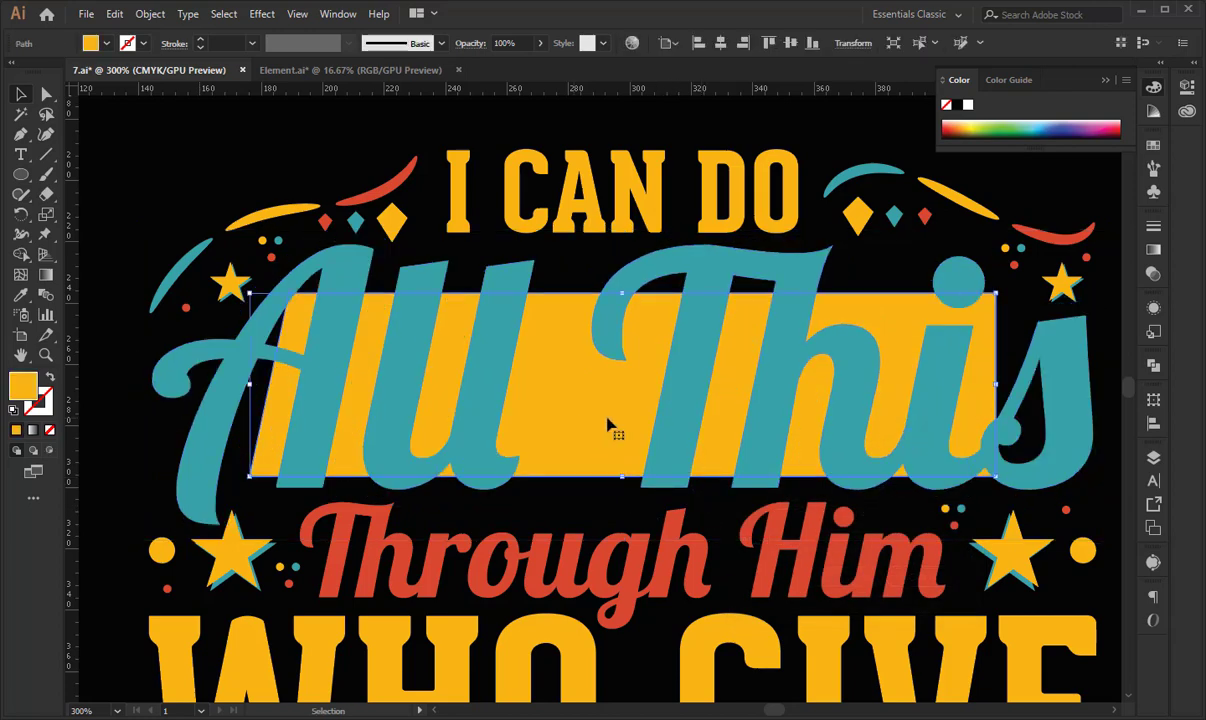
{"action": "left_click", "coordinate": [1153, 273]}
{"action": "left_click", "coordinate": [1035, 288]}
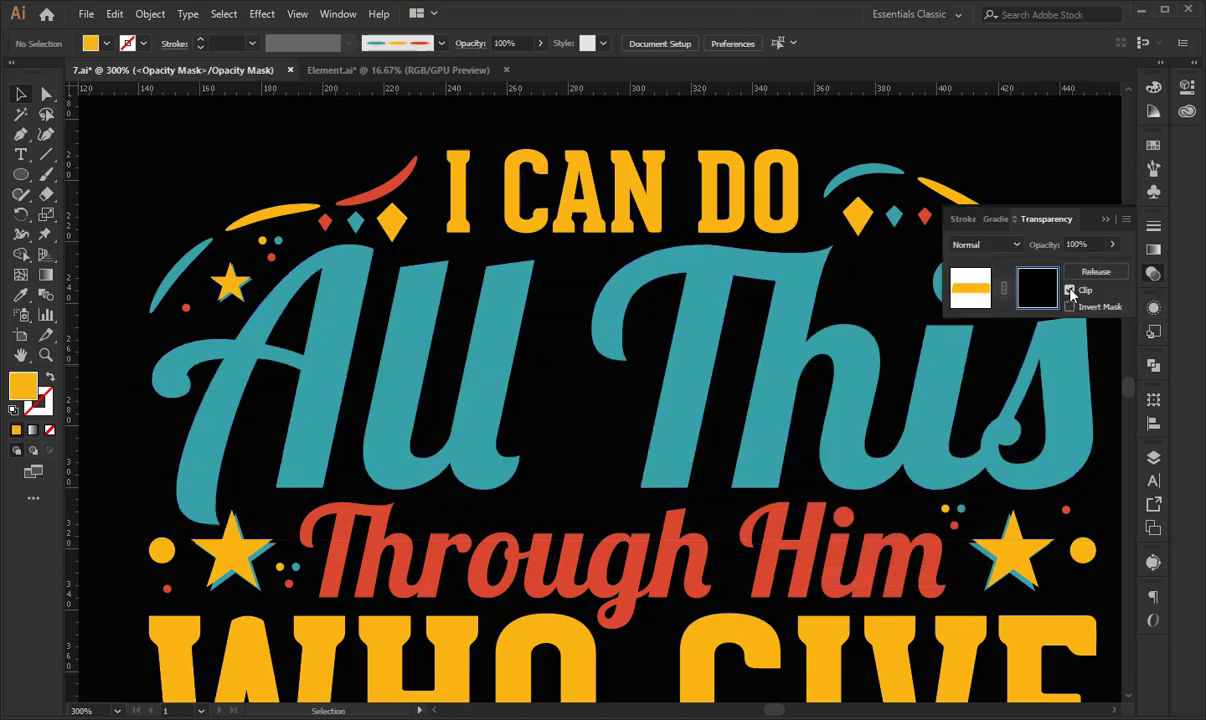
{"action": "left_click", "coordinate": [1069, 290]}
{"action": "key", "text": "ctrl+f"}
Fill the outlines in the opacity mask with the background's black, then return to the artwork and deselect everything.
{"action": "left_click", "coordinate": [22, 294]}
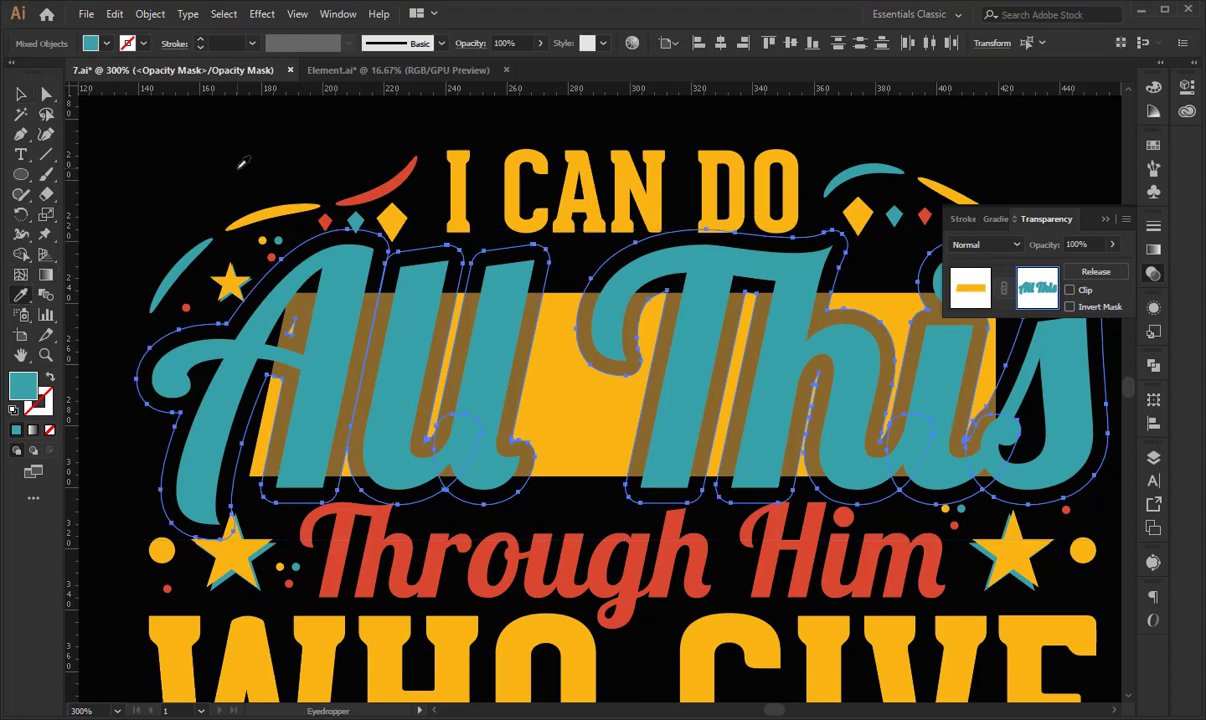
{"action": "left_click", "coordinate": [224, 161]}
{"action": "left_click", "coordinate": [966, 290]}
{"action": "left_click", "coordinate": [1106, 217]}
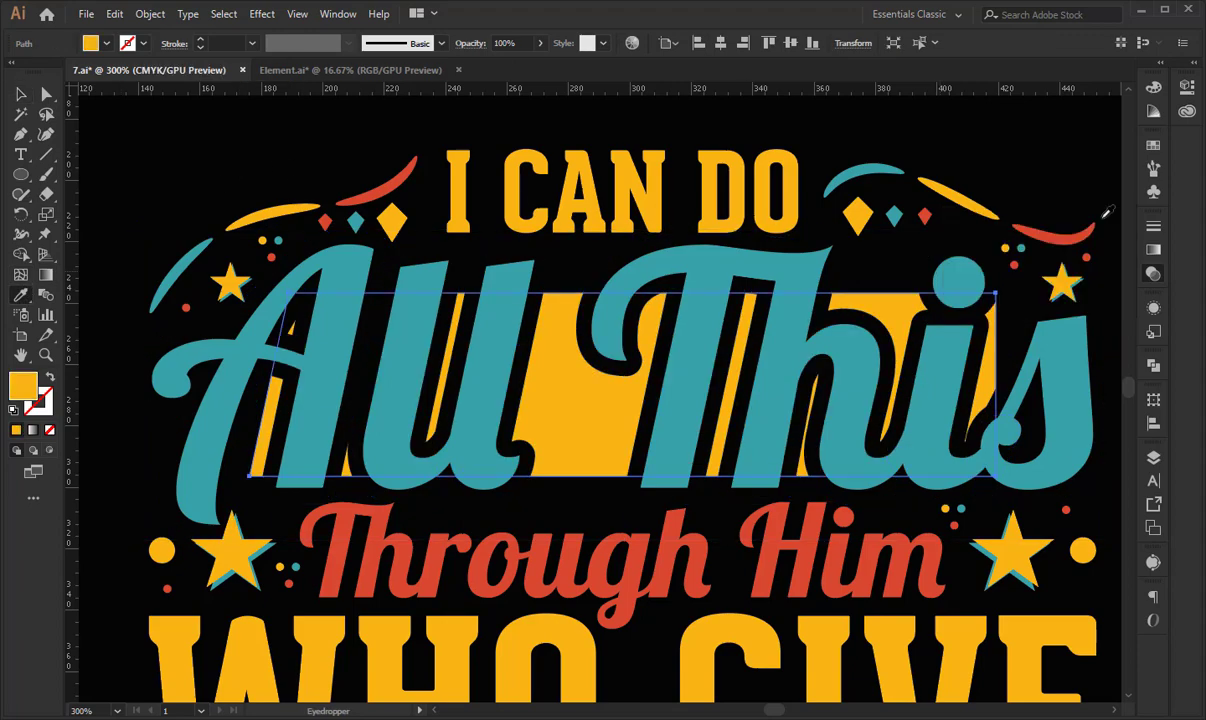
{"action": "left_click", "coordinate": [20, 93]}
{"action": "left_click", "coordinate": [294, 143]}
{"action": "key", "text": "ctrl+1"}
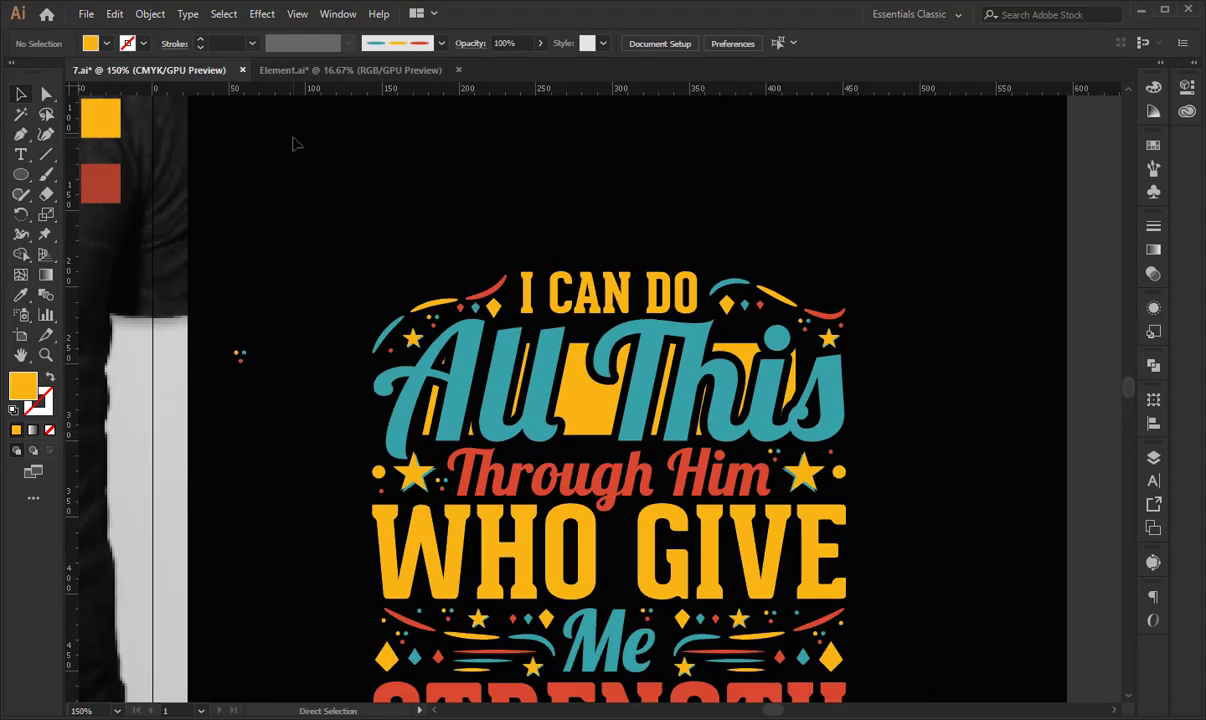
{"action": "left_click_drag", "start_coordinate": [744, 188], "coordinate": [753, 76]}
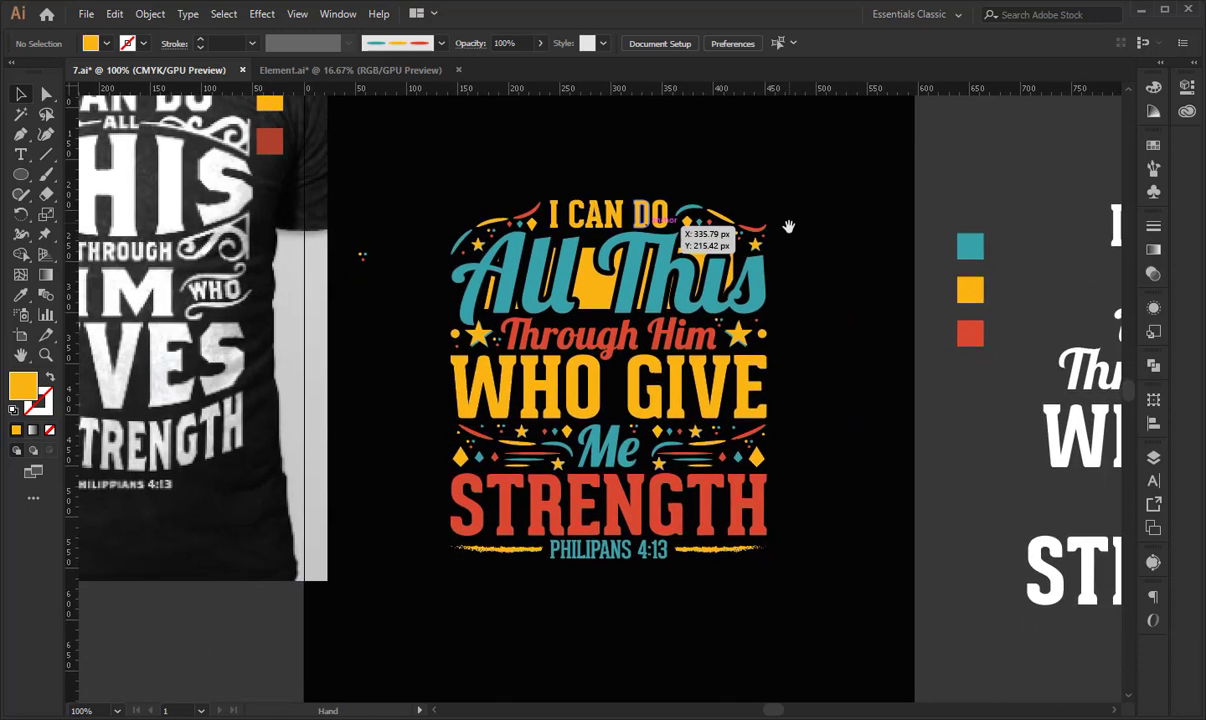
{"action": "left_click_drag", "start_coordinate": [843, 294], "coordinate": [821, 331]}
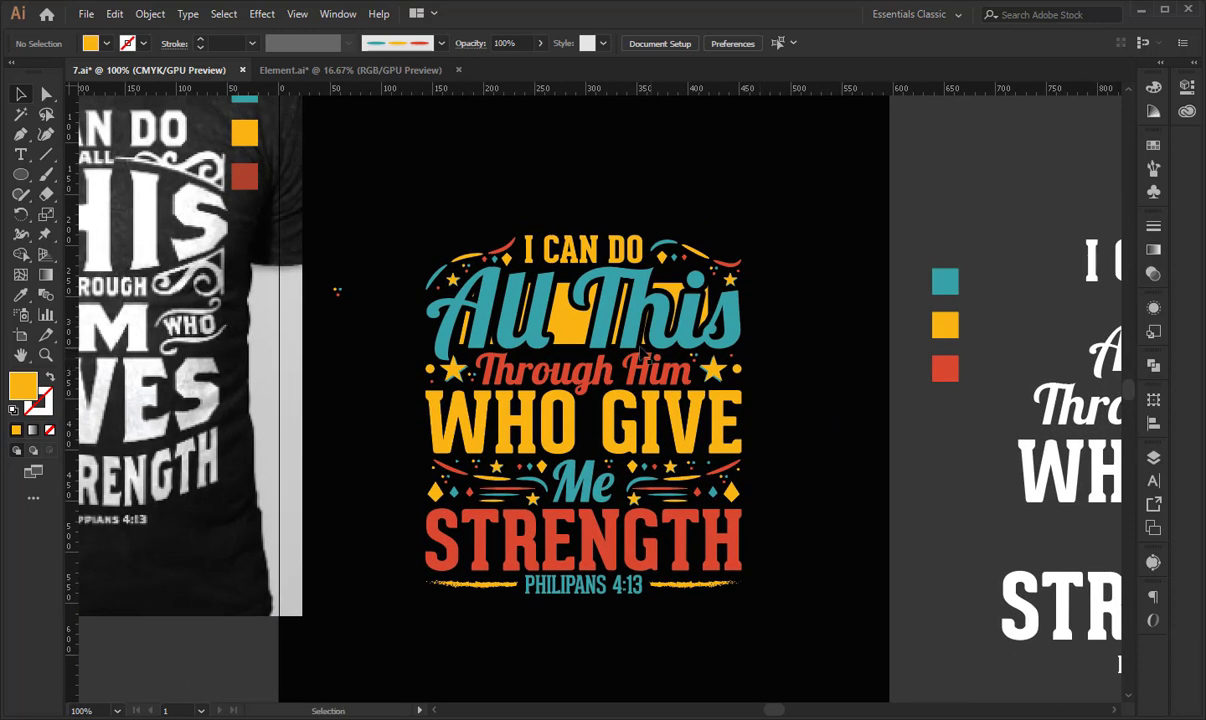
Place a copy of the "All This" lettering behind it as a shadow, filled with the design's yellow and nudged slightly right.
{"action": "left_click", "coordinate": [601, 333]}
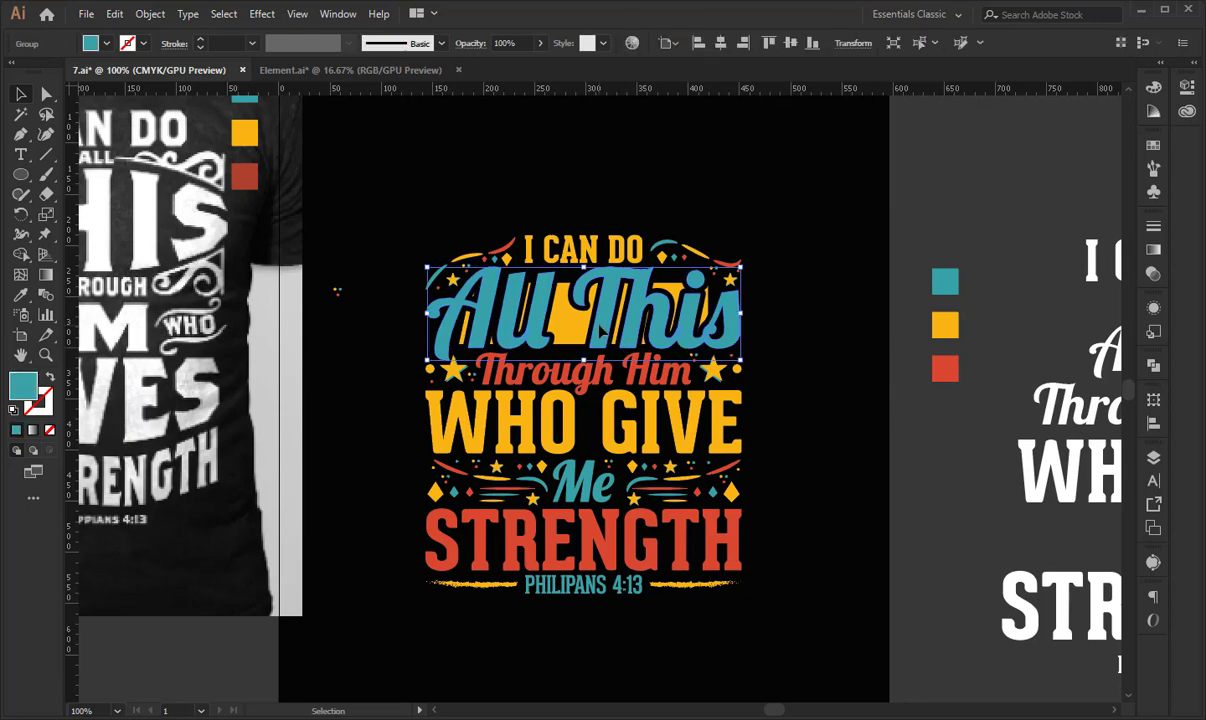
{"action": "left_click", "coordinate": [20, 294]}
{"action": "left_click", "coordinate": [561, 323]}
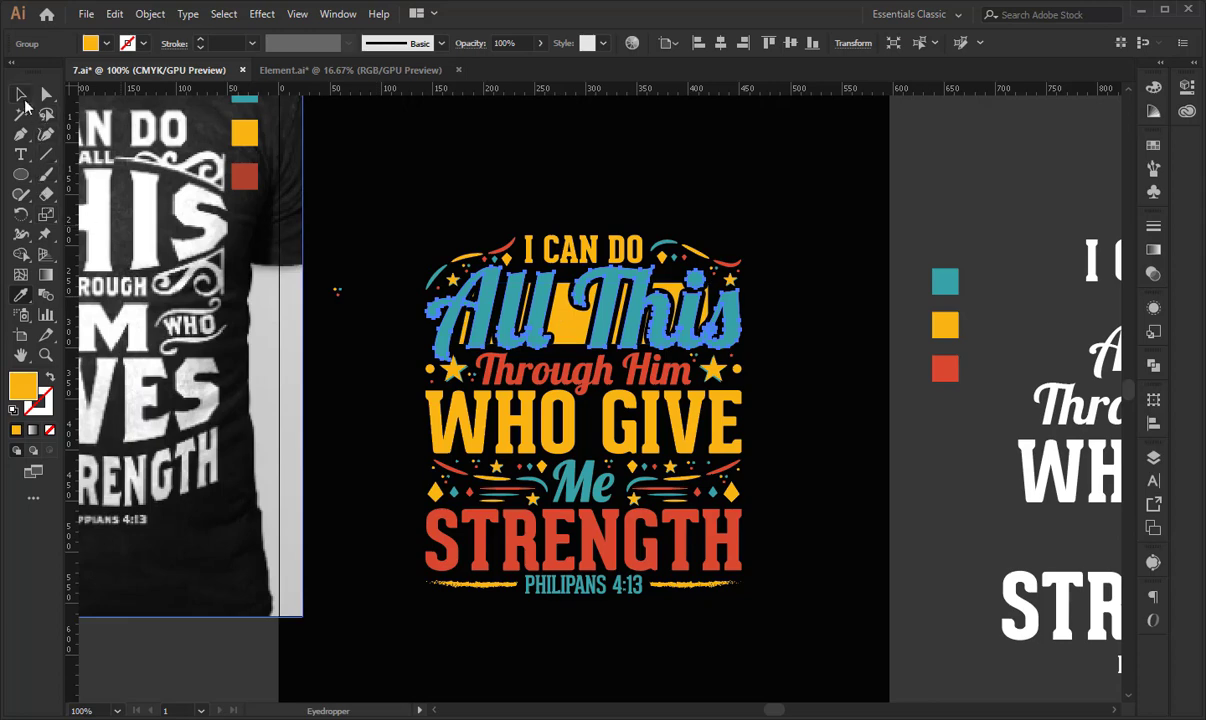
{"action": "left_click", "coordinate": [21, 95]}
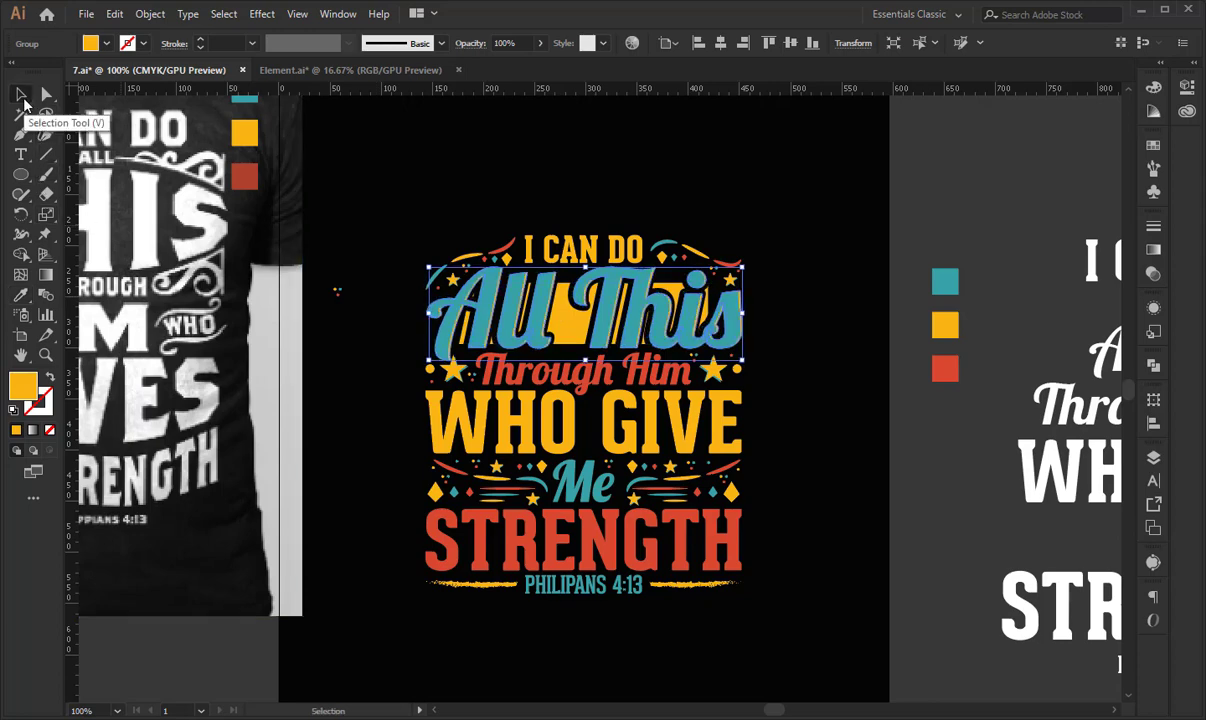
{"action": "left_click", "coordinate": [480, 163]}
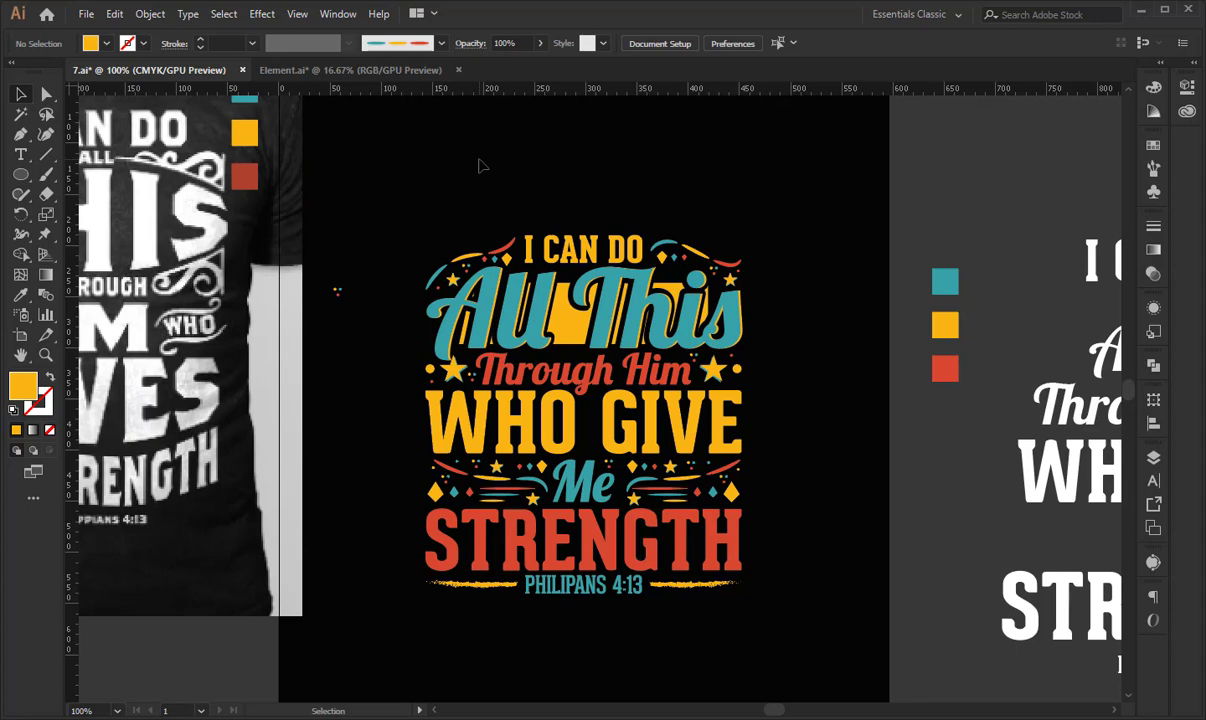
Draw a closed four-sided yellow shape about 257 px wide and 41 px high over "WHO GIVE" with the Pen tool.
{"action": "scroll", "coordinate": [807, 312], "scroll_direction": "down", "scroll_amount": 3}
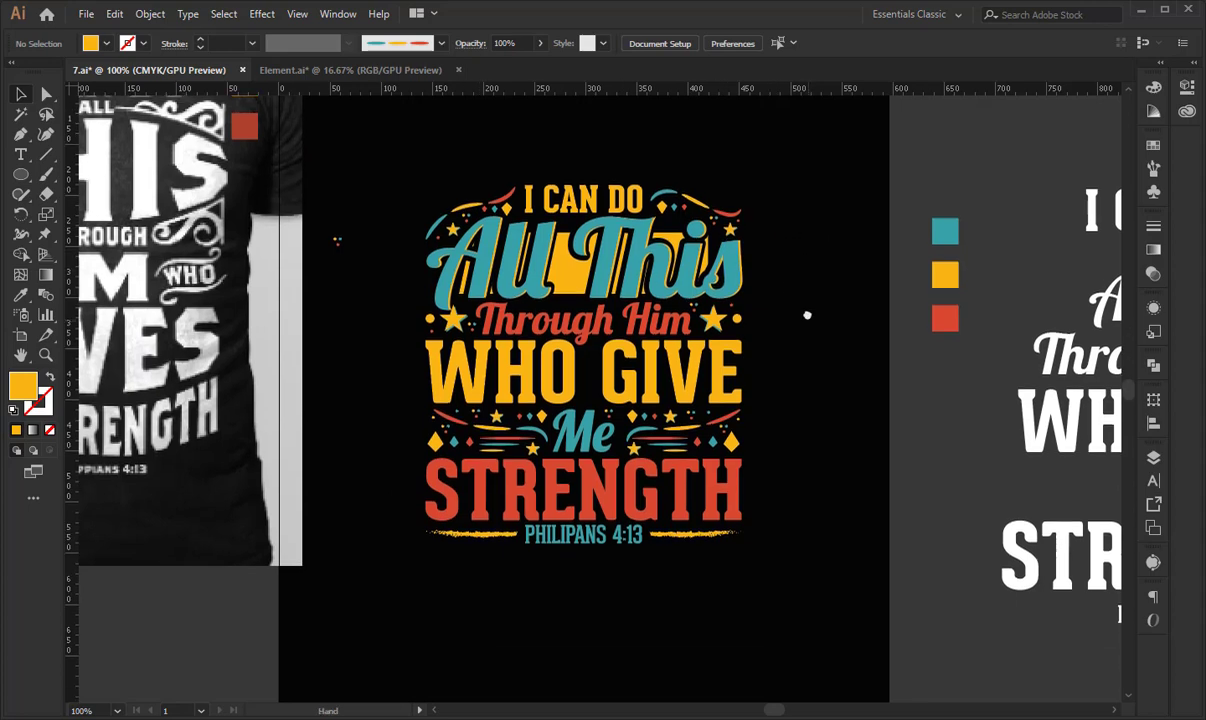
{"action": "key", "text": "ctrl+equal"}
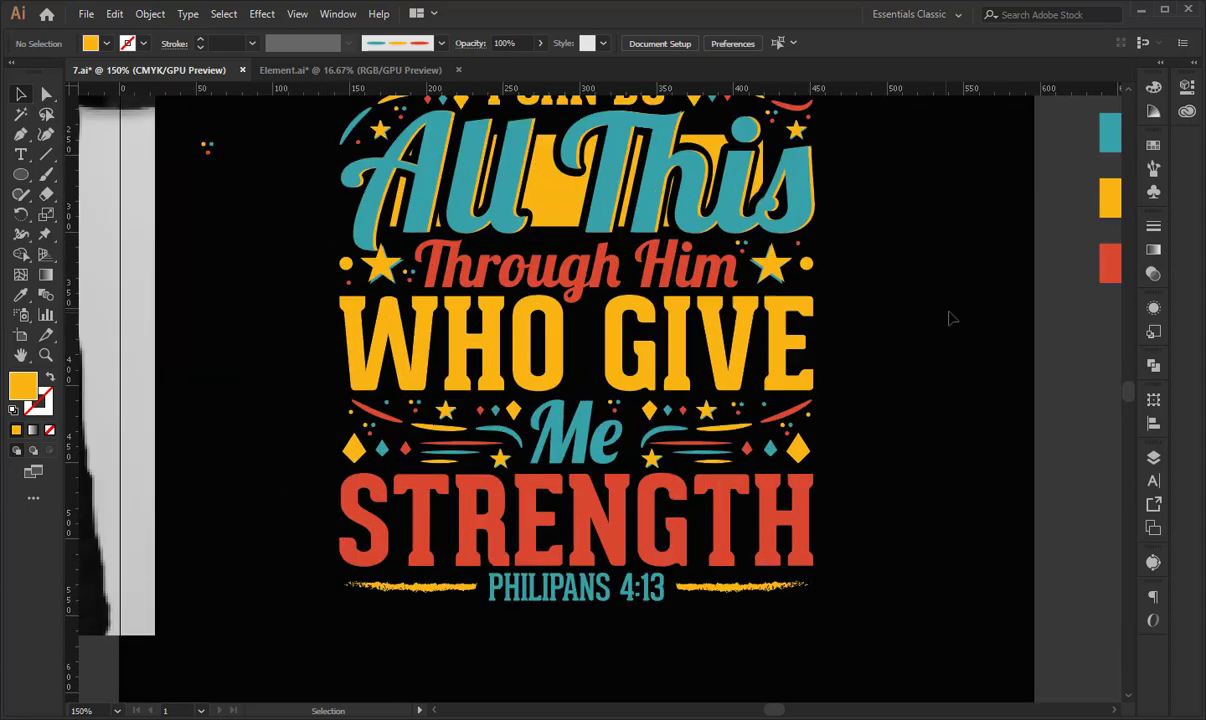
{"action": "scroll", "coordinate": [940, 320], "scroll_direction": "up", "scroll_amount": 1}
{"action": "left_click", "coordinate": [497, 348]}
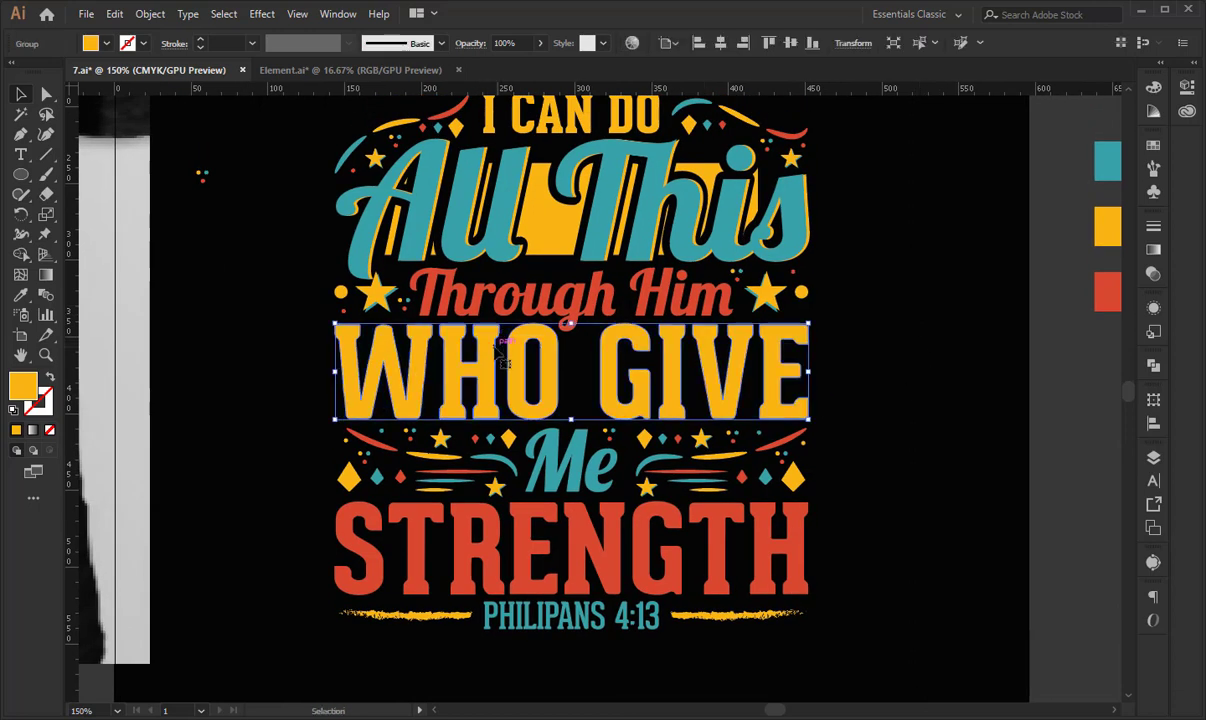
{"action": "left_click", "coordinate": [147, 280]}
{"action": "left_click", "coordinate": [20, 133]}
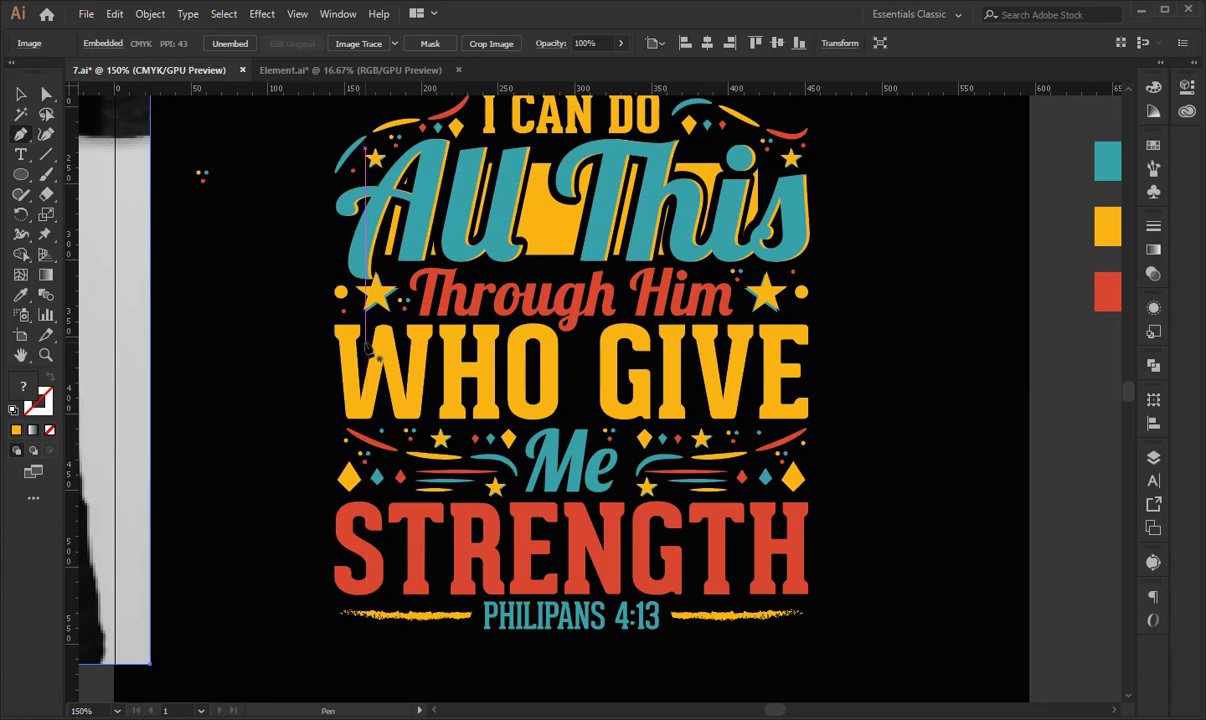
{"action": "left_click", "coordinate": [363, 342]}
{"action": "left_click", "coordinate": [758, 342]}
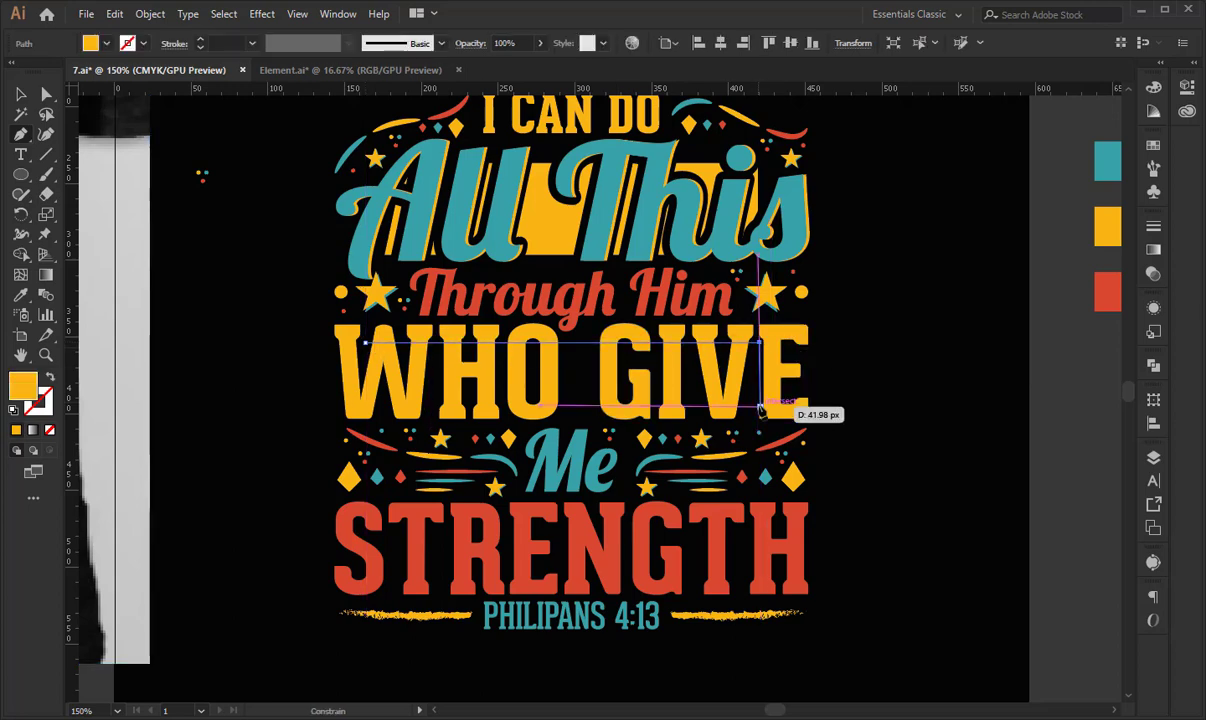
{"action": "left_click", "coordinate": [759, 406]}
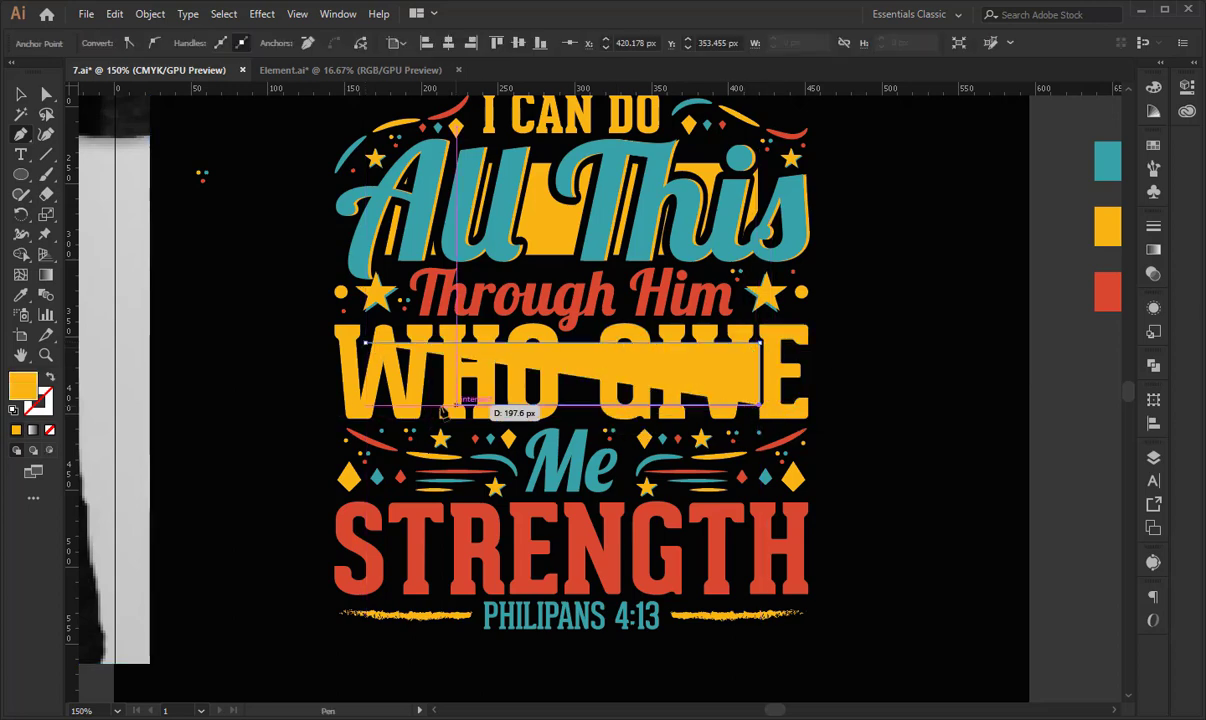
{"action": "left_click", "coordinate": [357, 406]}
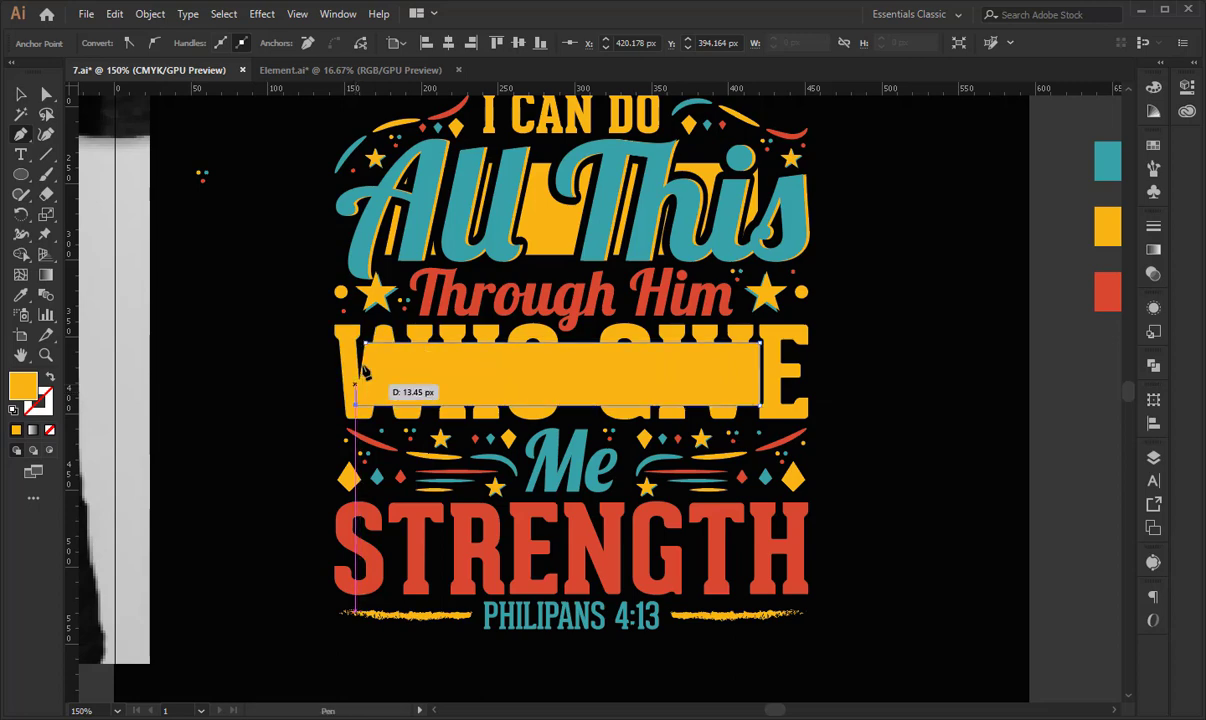
{"action": "left_click", "coordinate": [363, 342]}
{"action": "left_click", "coordinate": [20, 94]}
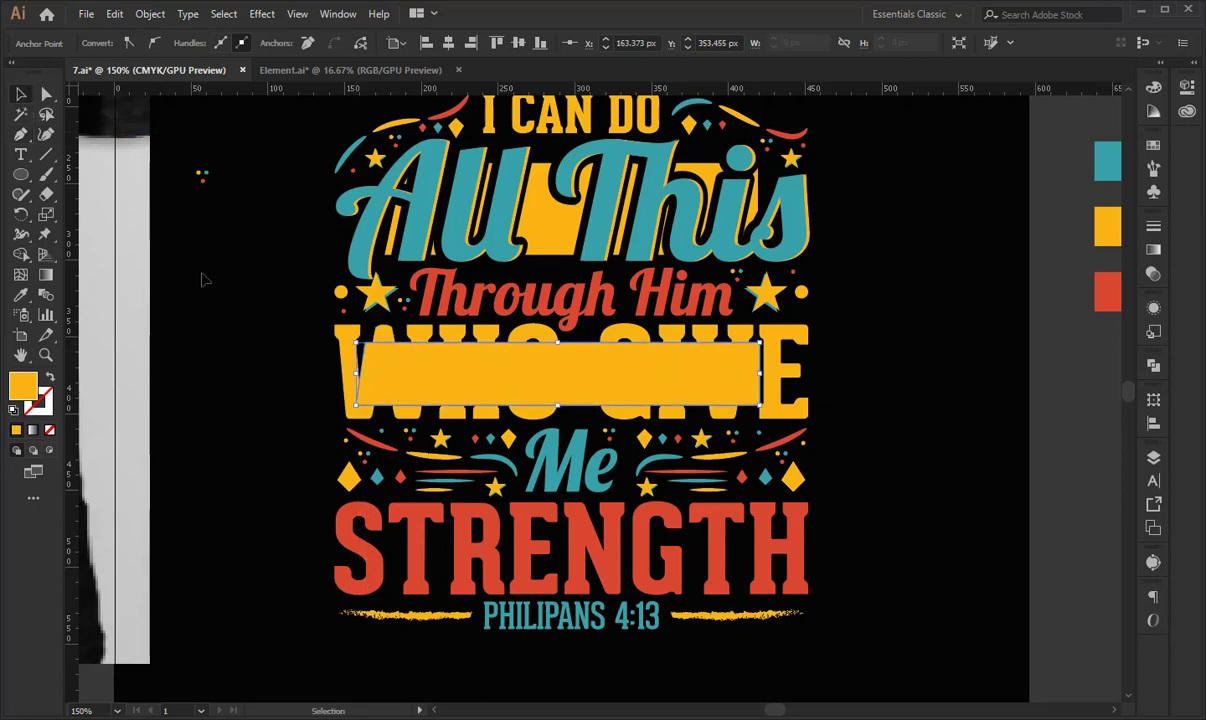
Move the "WHO GIVE" lettering in front of the new yellow shape while keeping it in place, then deselect it.
{"action": "left_click", "coordinate": [344, 340]}
{"action": "key", "text": "a"}
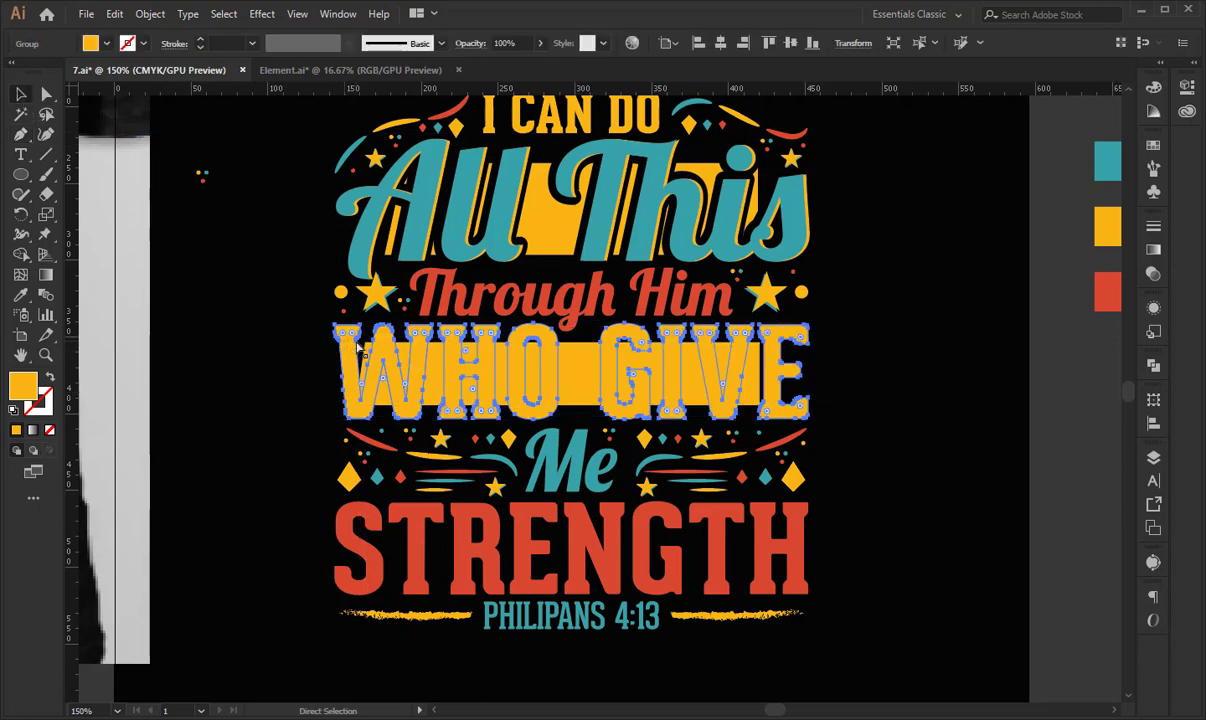
{"action": "key", "text": "Delete"}
{"action": "left_click", "coordinate": [573, 385]}
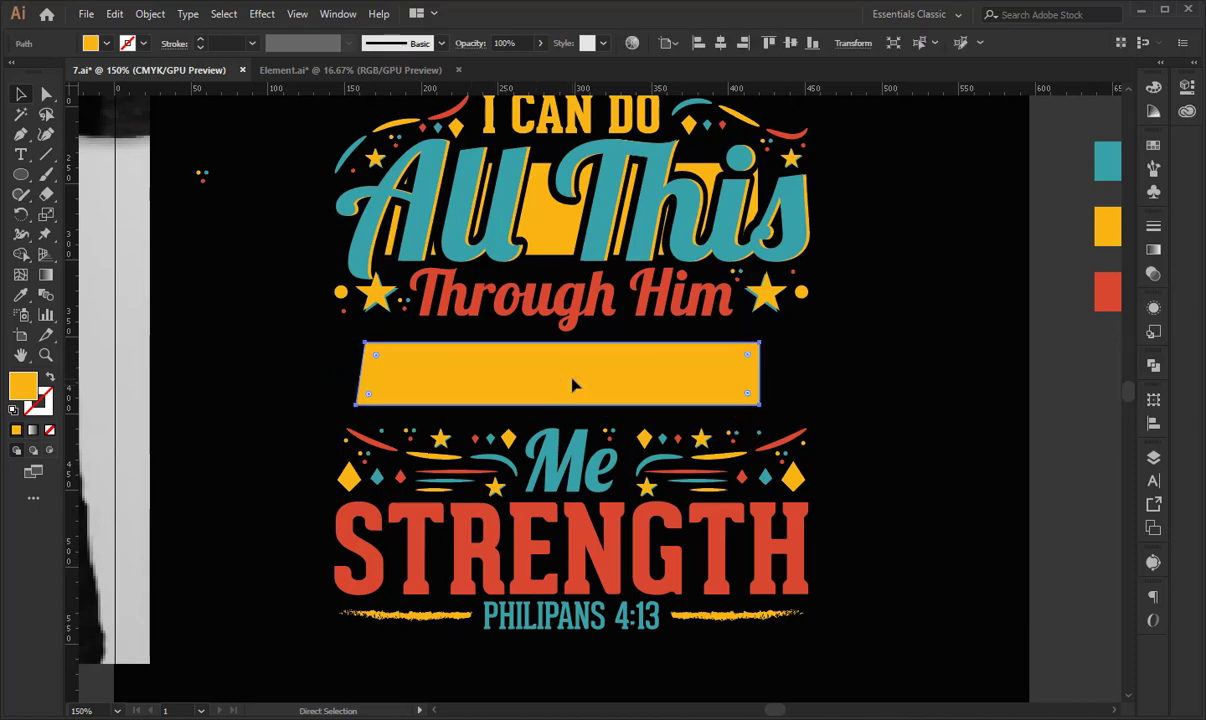
{"action": "key", "text": "ctrl+z"}
{"action": "key", "text": "v"}
{"action": "left_click", "coordinate": [910, 364]}
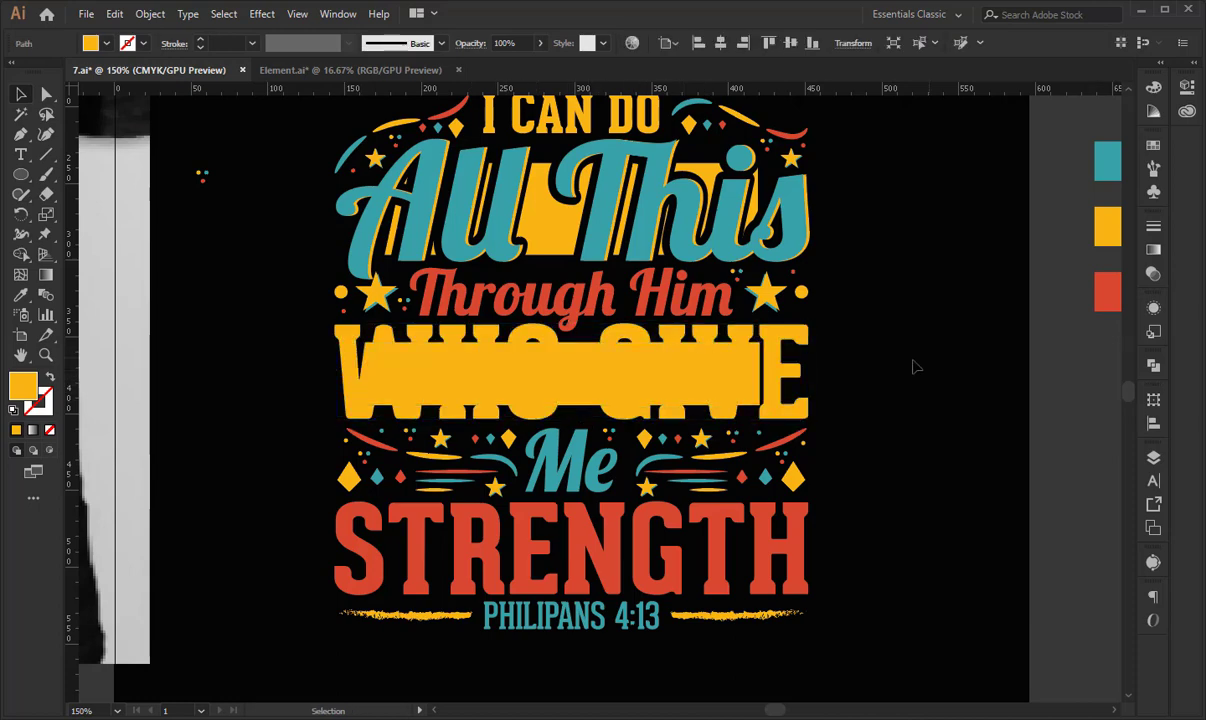
Fill the shape behind "WHO GIVE" with the teal sampled from the "All This" lettering.
{"action": "left_click", "coordinate": [598, 368]}
{"action": "left_click", "coordinate": [20, 294]}
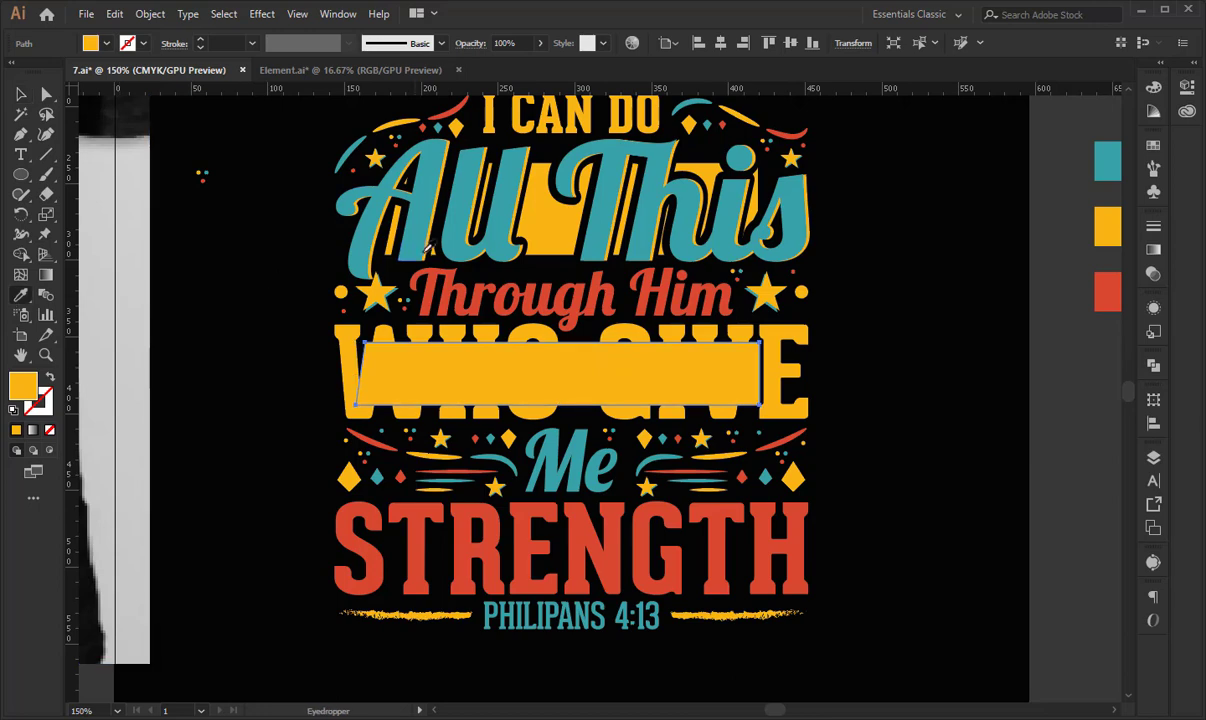
{"action": "left_click", "coordinate": [400, 220]}
{"action": "left_click", "coordinate": [20, 94]}
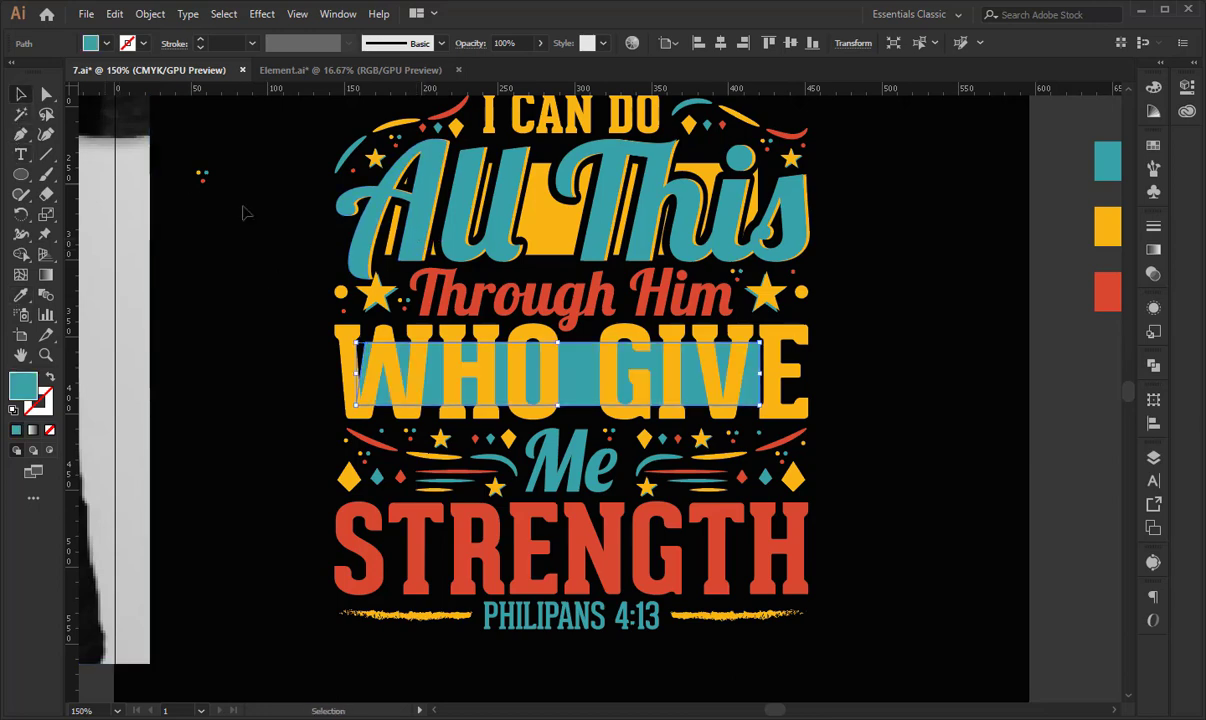
{"action": "left_click", "coordinate": [252, 216]}
Align the teal shape and the "WHO GIVE" lettering to each other's centres horizontally and vertically.
{"action": "key", "text": "ctrl+="}
{"action": "left_click_drag", "start_coordinate": [806, 543], "coordinate": [799, 475]}
{"action": "left_click", "coordinate": [342, 246]}
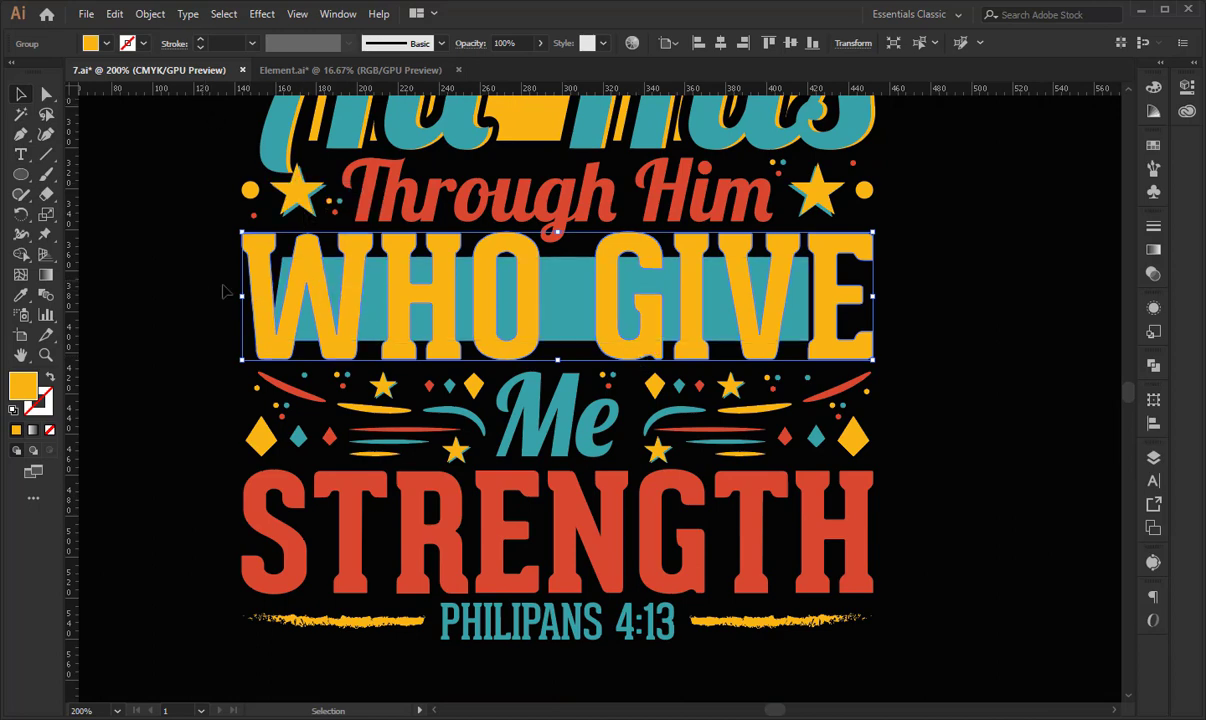
{"action": "key", "text": "ctrl+shift+g"}
{"action": "left_click", "coordinate": [722, 43]}
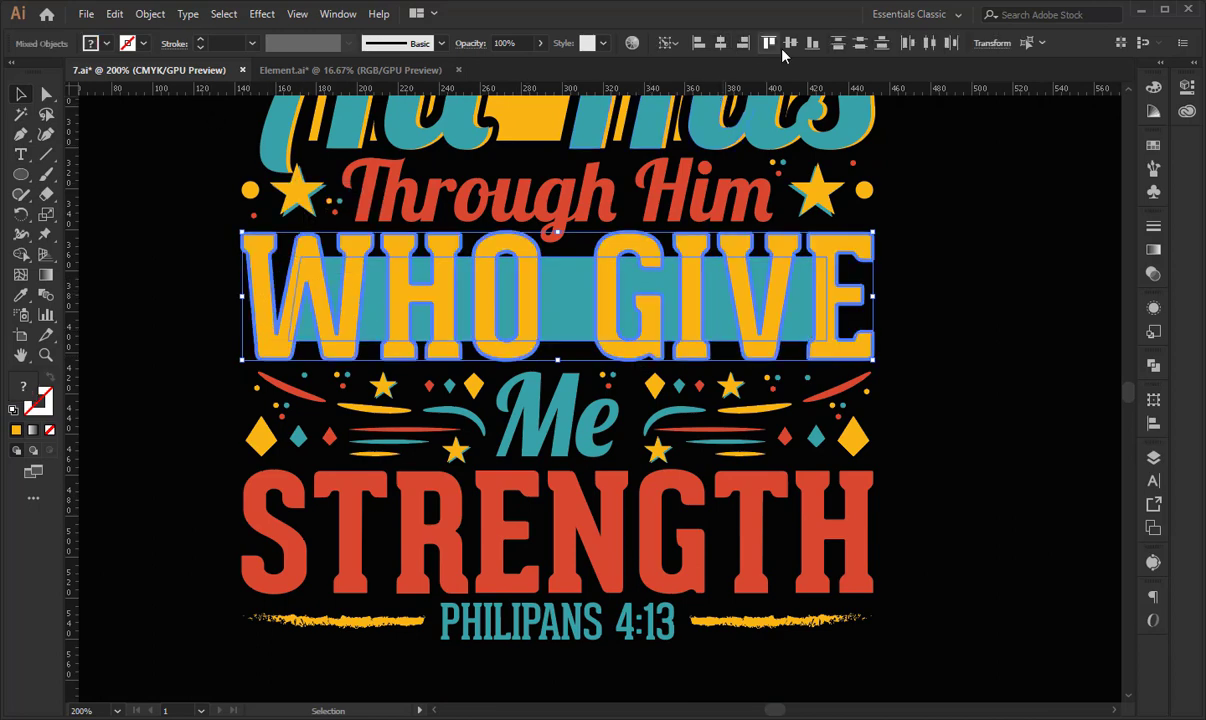
{"action": "left_click", "coordinate": [788, 43]}
{"action": "left_click", "coordinate": [1007, 246]}
Create an offset path around the "WHO GIVE" lettering with a 4 px offset and Round joins.
{"action": "left_click", "coordinate": [832, 295]}
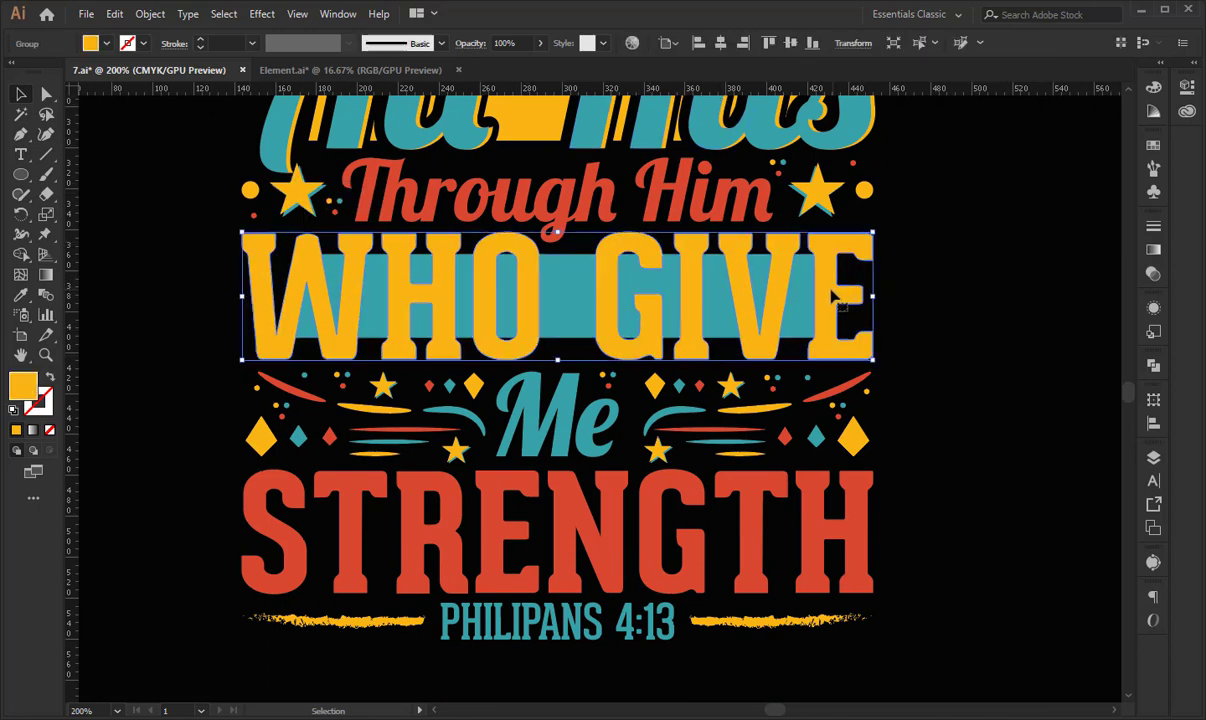
{"action": "left_click", "coordinate": [150, 13]}
{"action": "mouse_move", "coordinate": [240, 394]}
{"action": "left_click", "coordinate": [423, 458]}
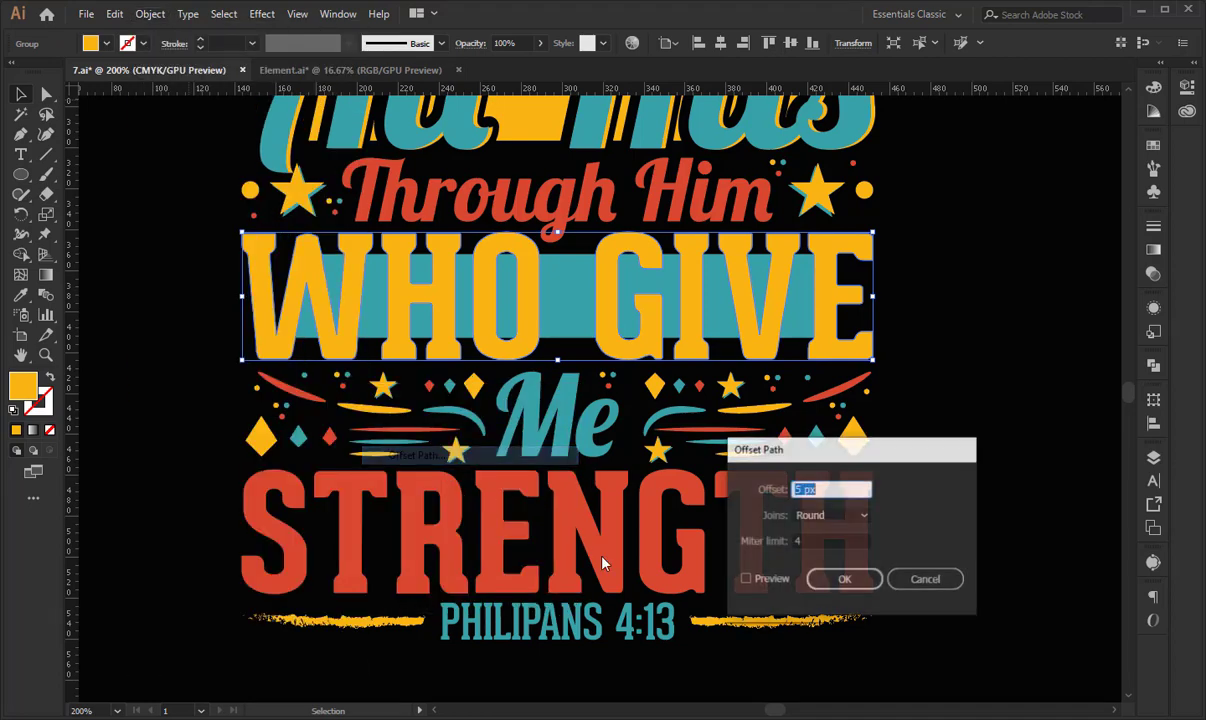
{"action": "left_click", "coordinate": [745, 579]}
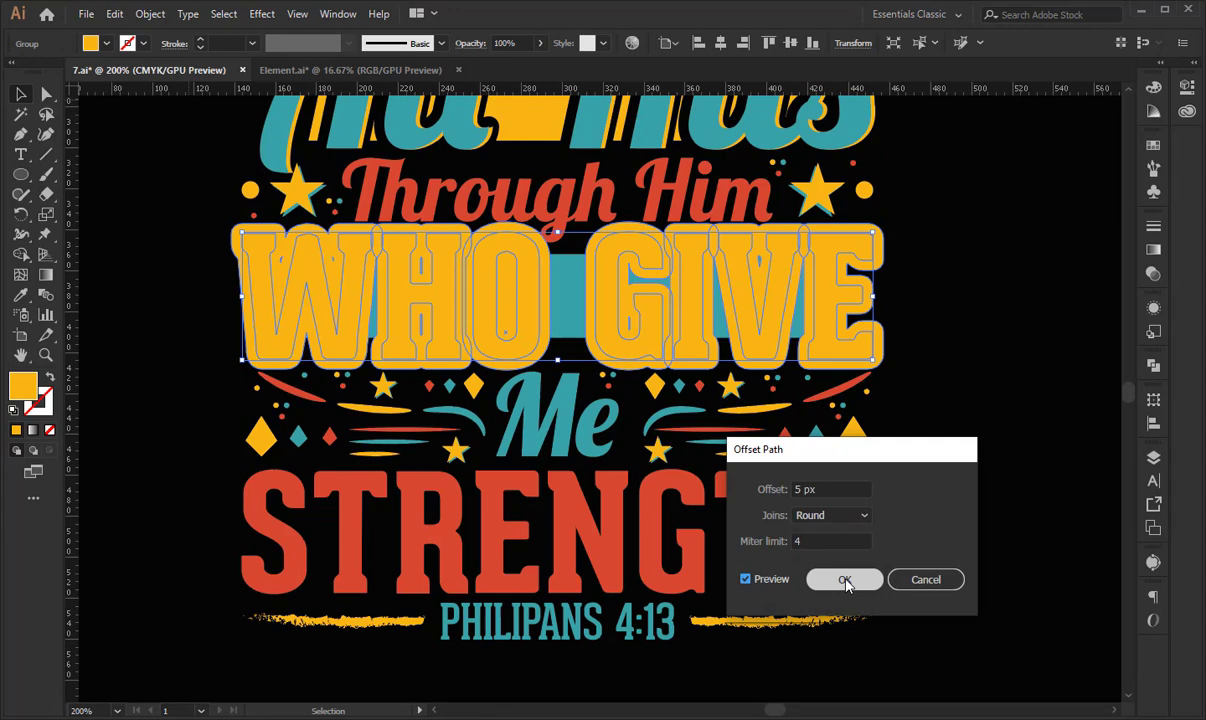
{"action": "left_click", "coordinate": [800, 489]}
{"action": "key", "text": "Down"}
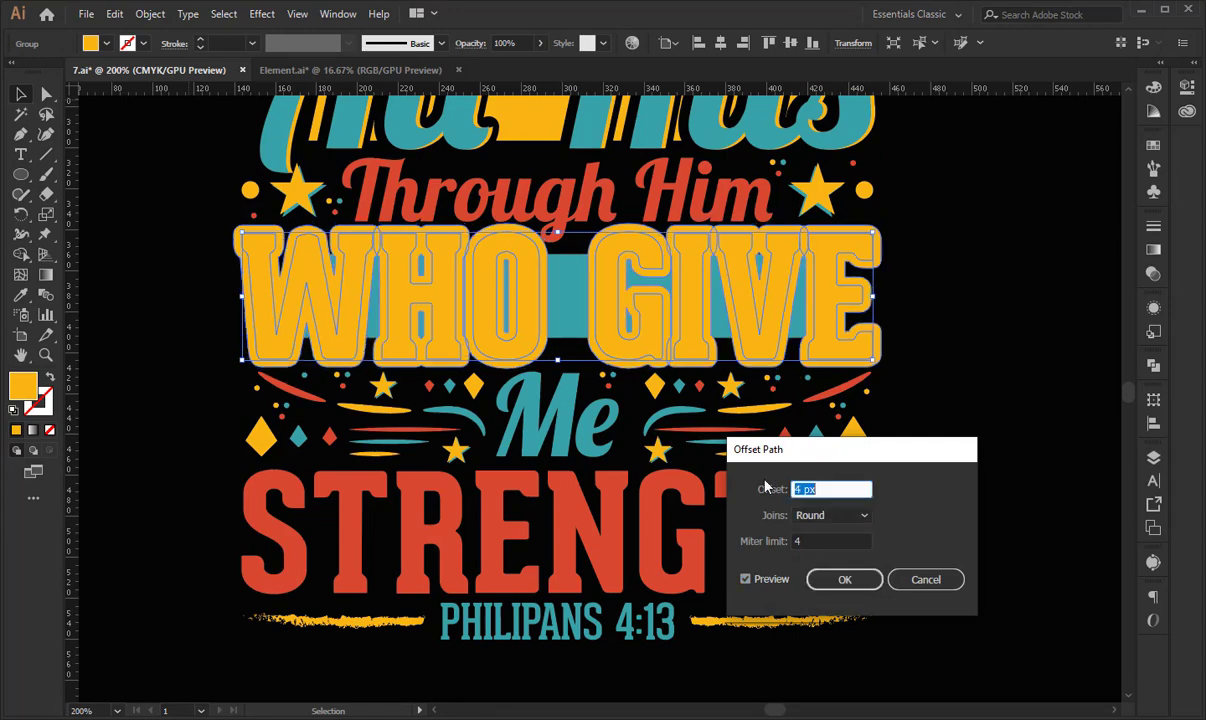
{"action": "left_click", "coordinate": [844, 580]}
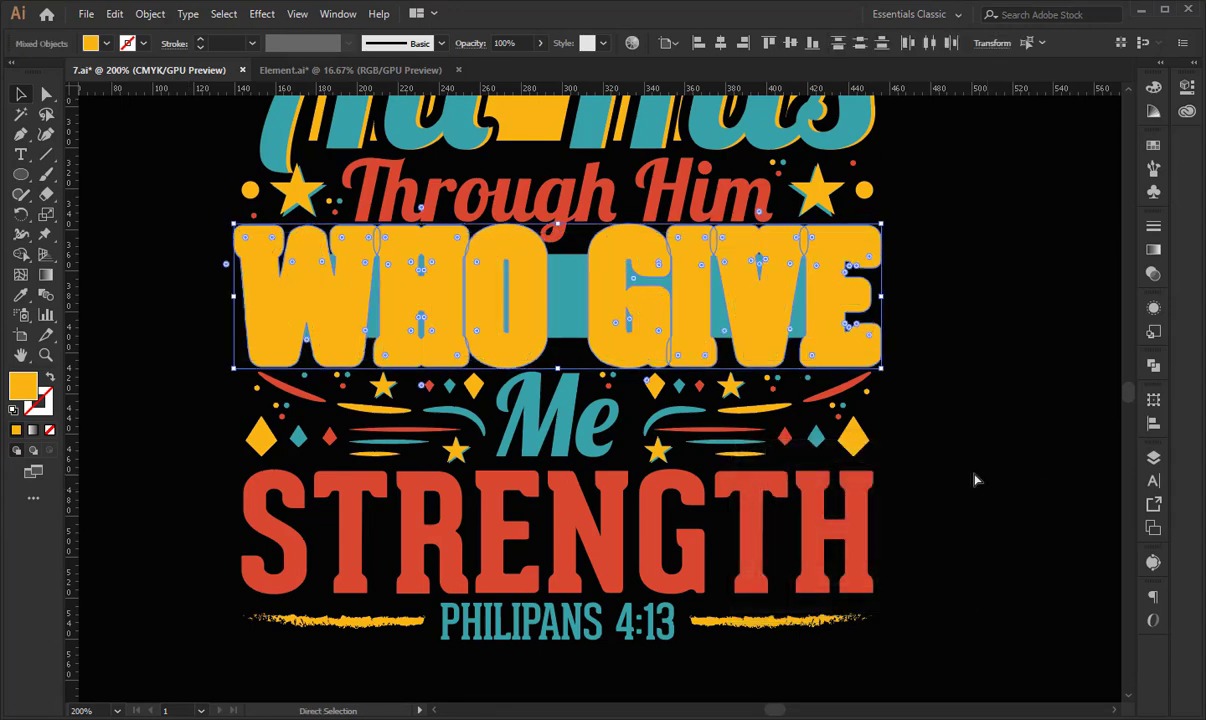
Move the offset outlines of "WHO GIVE" in place into a new opacity mask on the teal shape, with Clip turned off.
{"action": "key", "text": "ctrl+x"}
{"action": "left_click", "coordinate": [563, 298]}
{"action": "left_click", "coordinate": [1152, 274]}
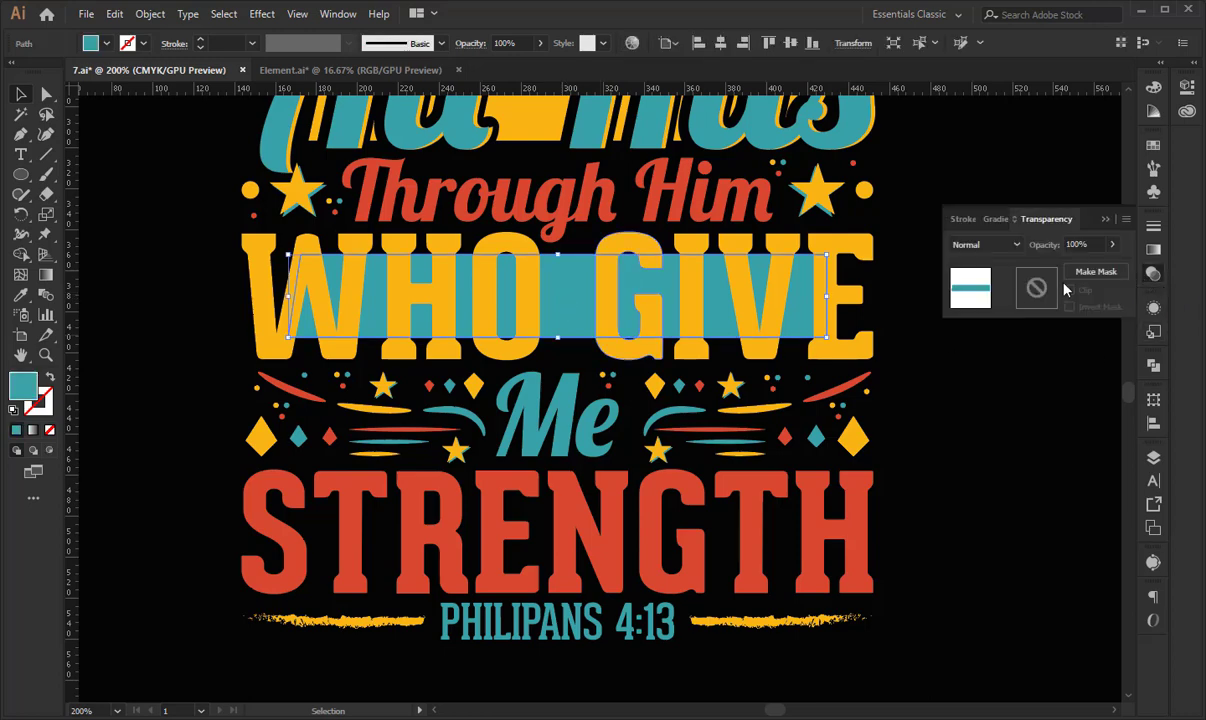
{"action": "left_click", "coordinate": [1037, 289]}
{"action": "left_click", "coordinate": [1069, 290]}
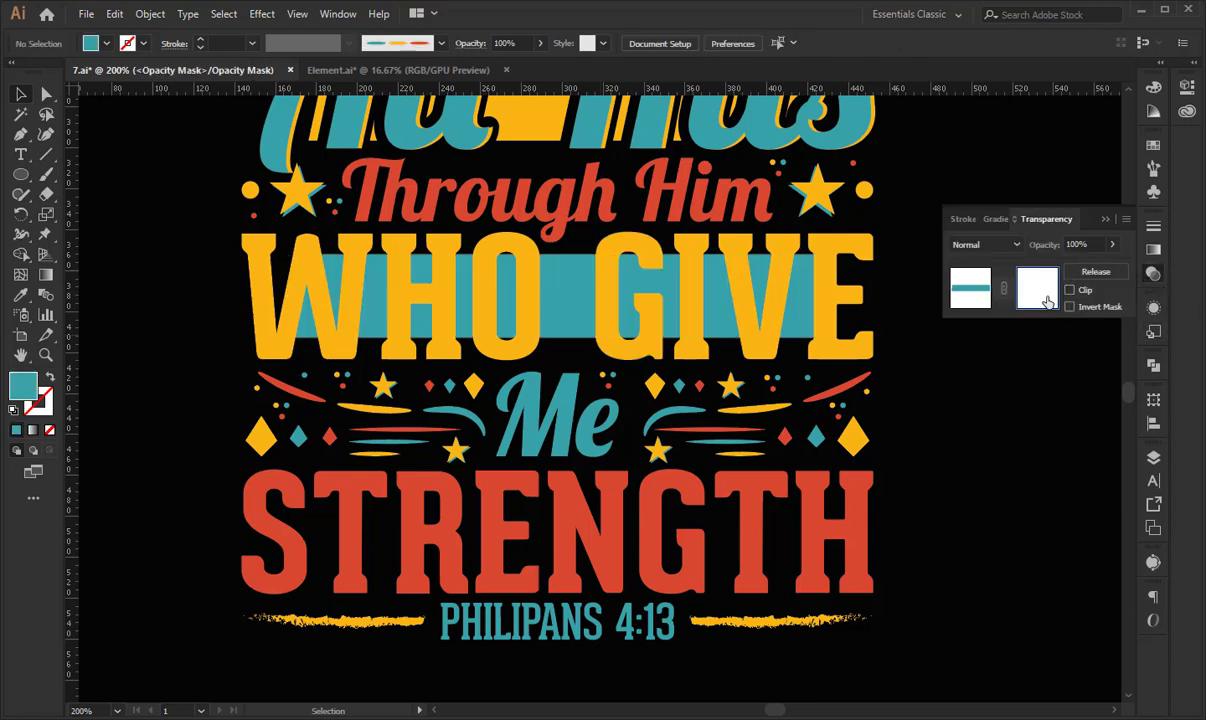
{"action": "key", "text": "ctrl+f"}
Fill the "WHO GIVE" outlines in the mask with the background's black, then return to the artwork and deselect everything.
{"action": "left_click", "coordinate": [23, 295]}
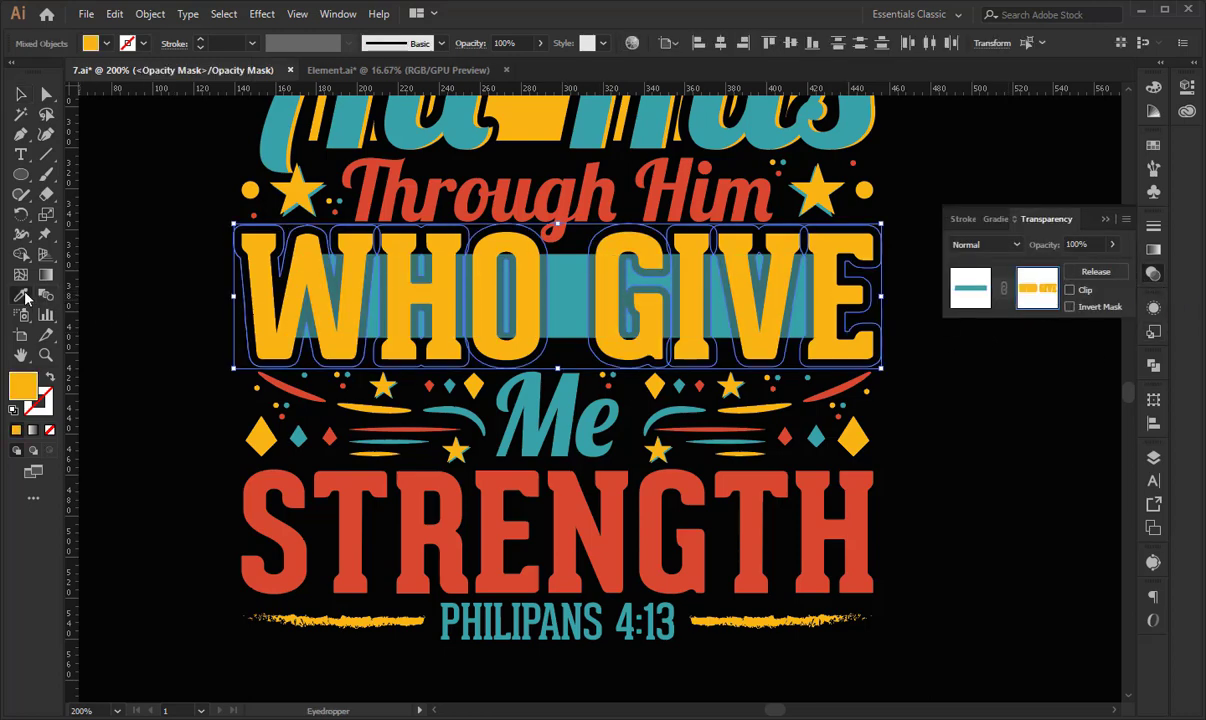
{"action": "left_click", "coordinate": [175, 282]}
{"action": "left_click", "coordinate": [964, 284]}
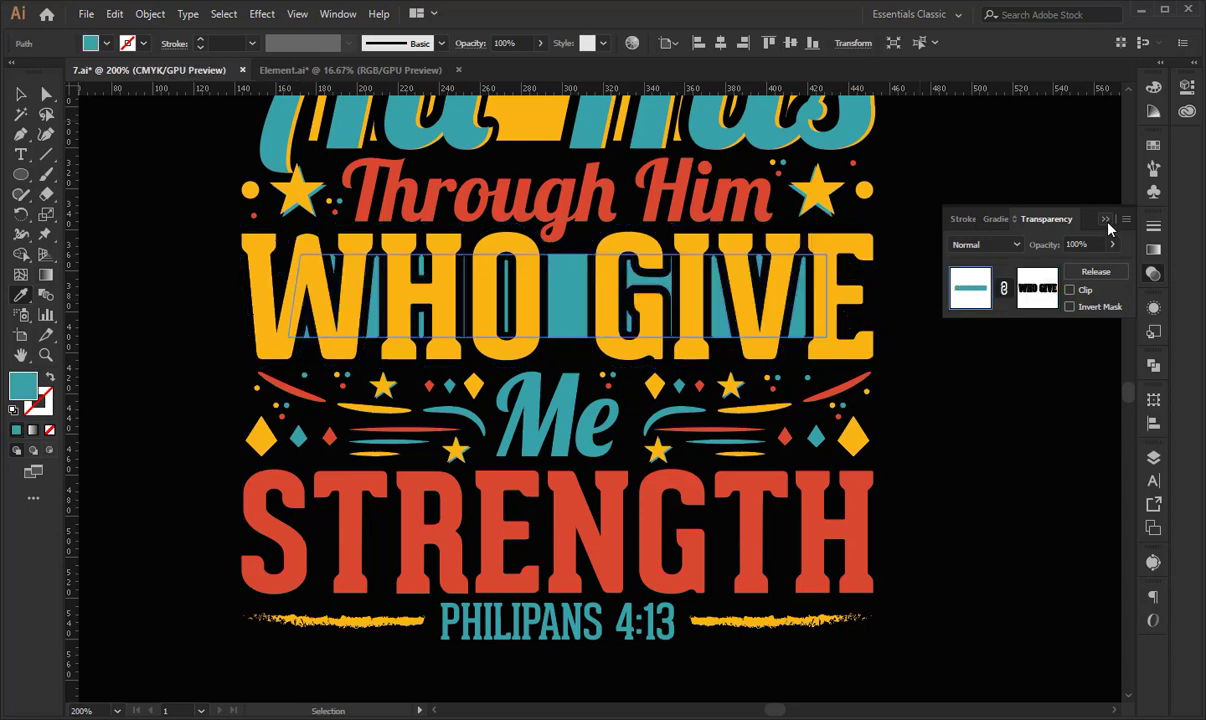
{"action": "left_click", "coordinate": [1106, 219]}
{"action": "left_click", "coordinate": [20, 94]}
{"action": "left_click", "coordinate": [281, 221]}
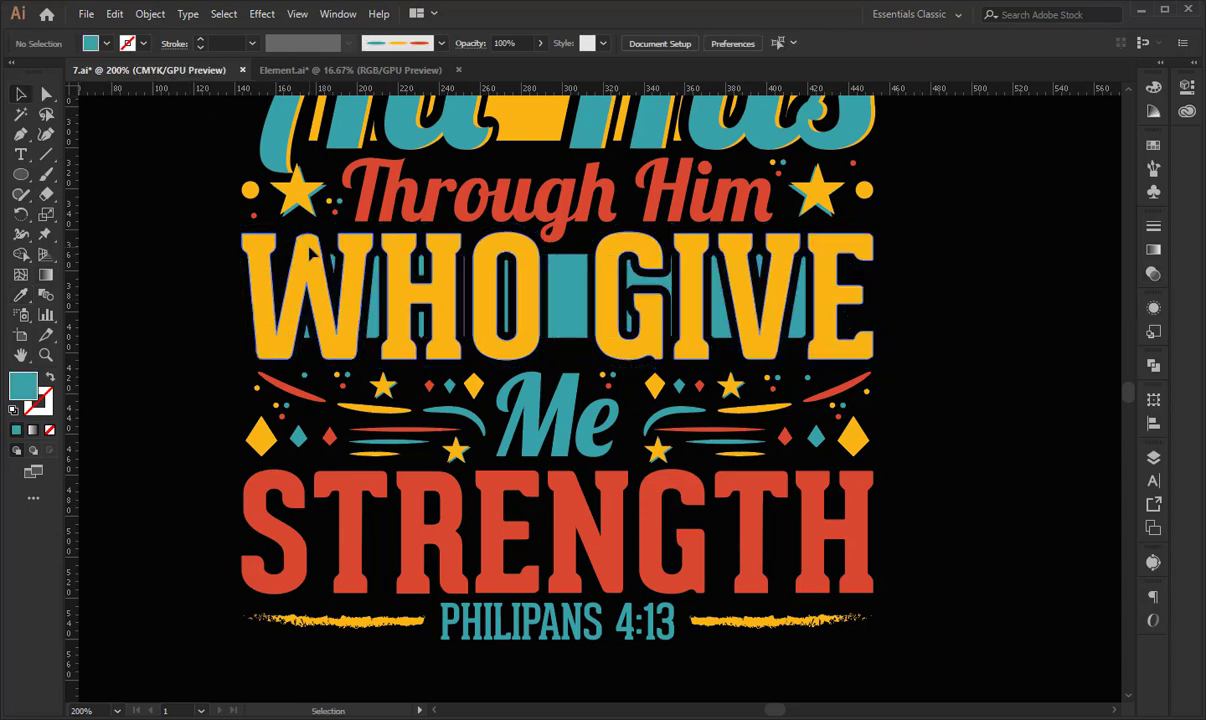
Place a copy of the "WHO GIVE" lettering behind it as a shadow, filled with the design's teal and nudged slightly right.
{"action": "left_click", "coordinate": [311, 253]}
{"action": "key", "text": "a"}
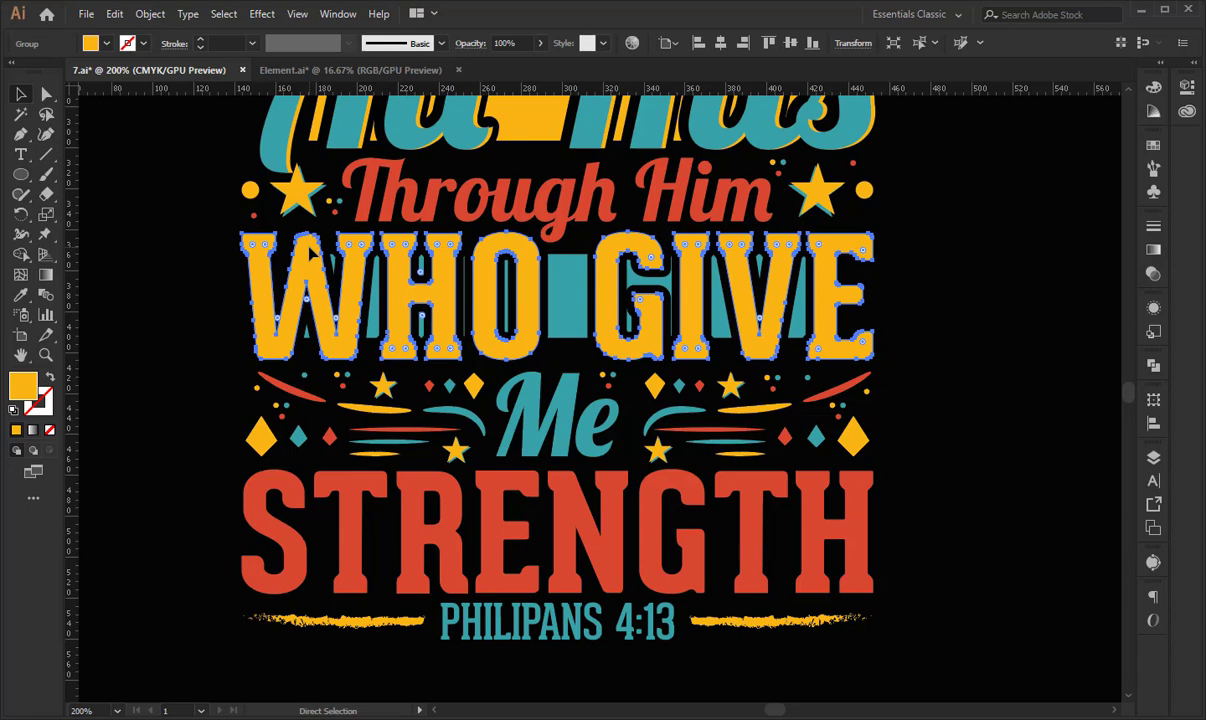
{"action": "left_click", "coordinate": [20, 295]}
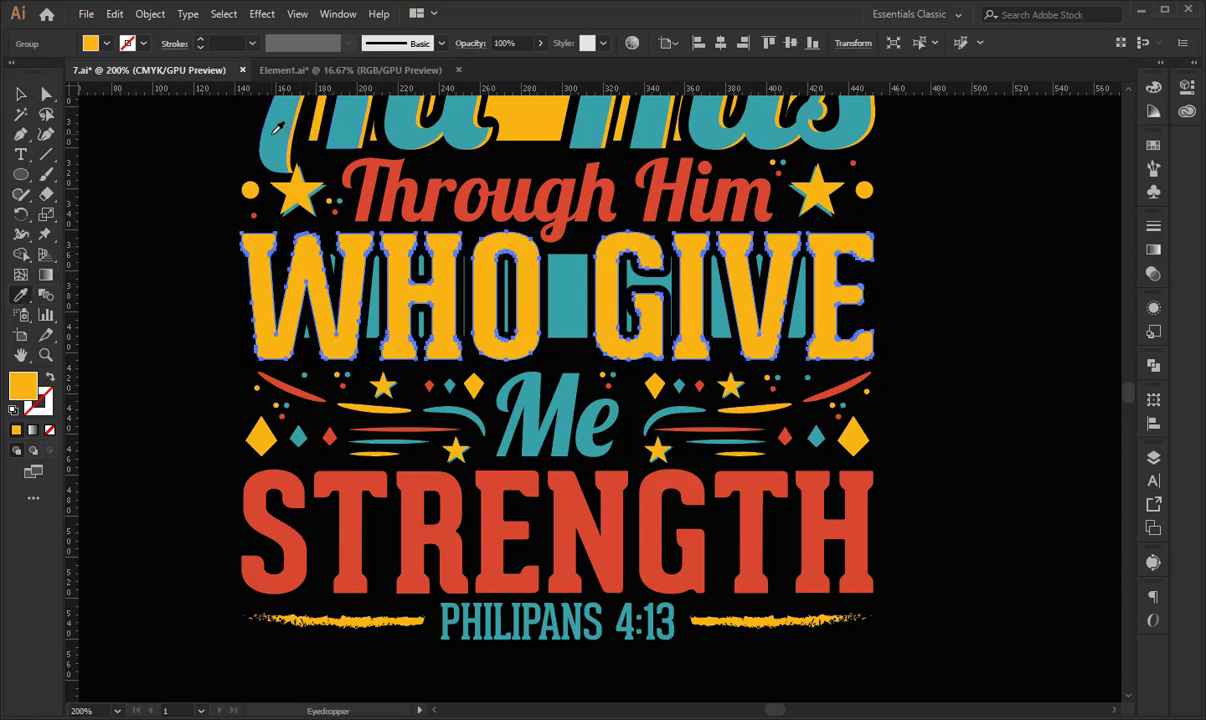
{"action": "left_click", "coordinate": [278, 127]}
{"action": "left_click", "coordinate": [22, 94]}
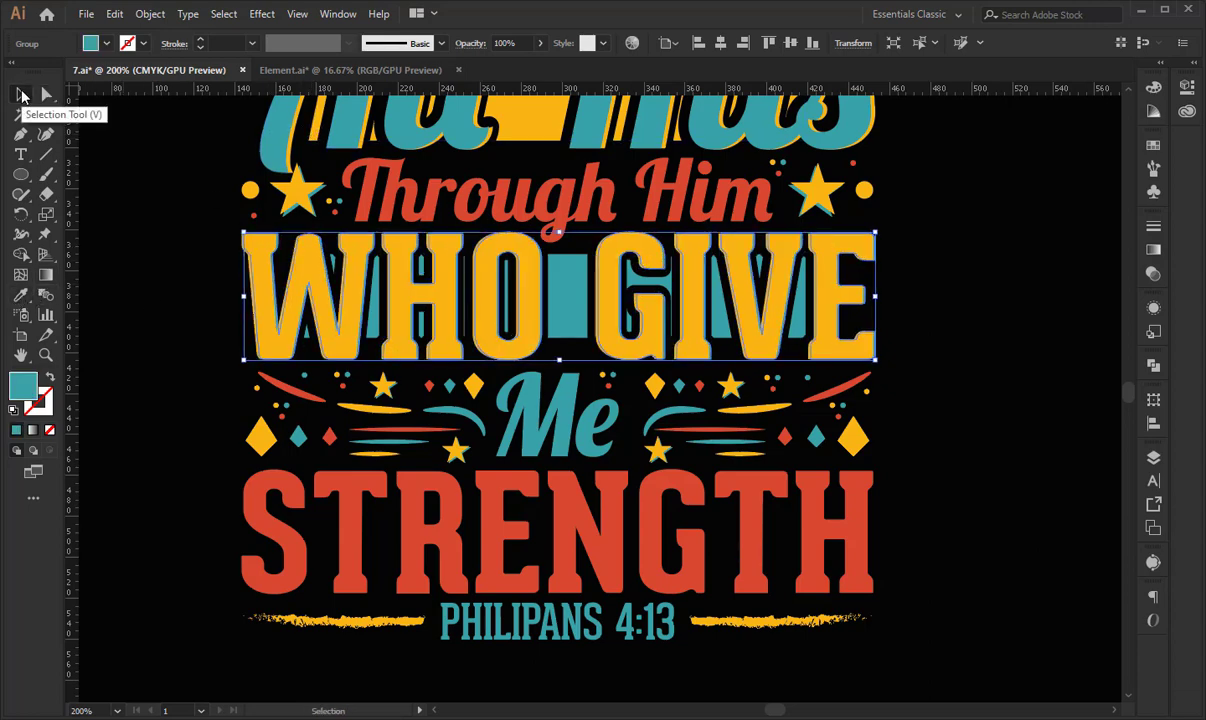
{"action": "key", "text": "Right"}
{"action": "key", "text": "Right"}
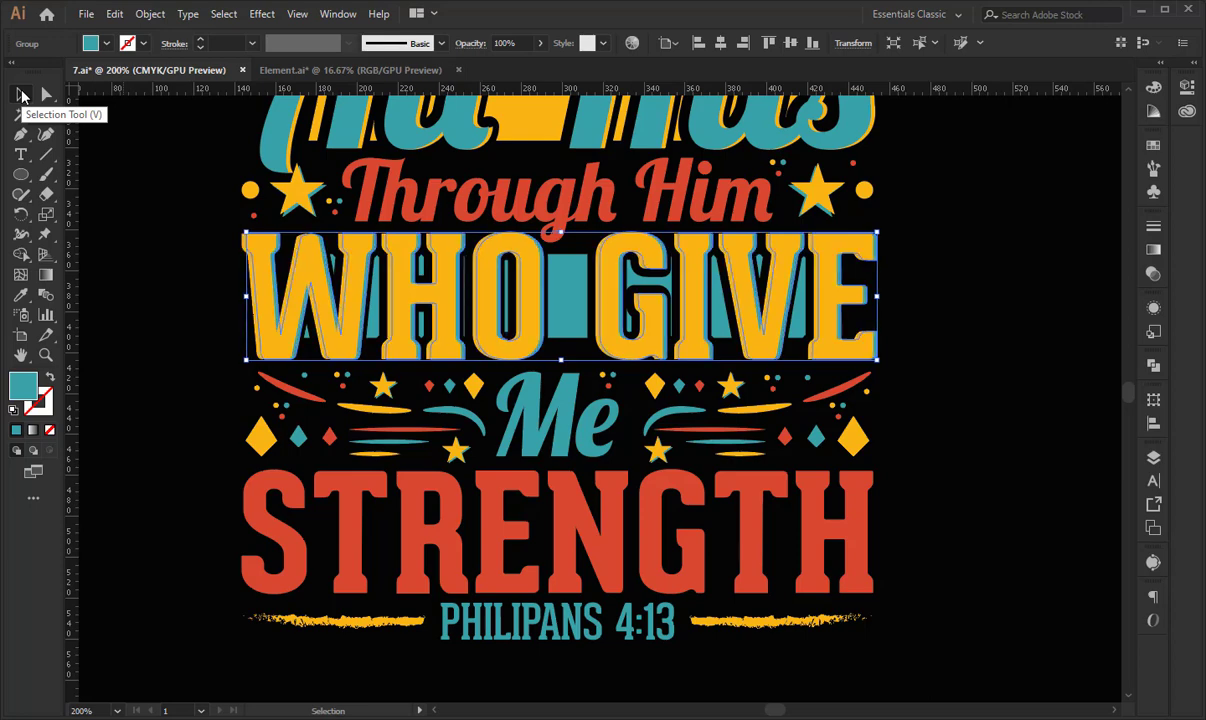
{"action": "left_click", "coordinate": [155, 280]}
{"action": "key", "text": "ctrl+minus"}
{"action": "key", "text": "ctrl+minus"}
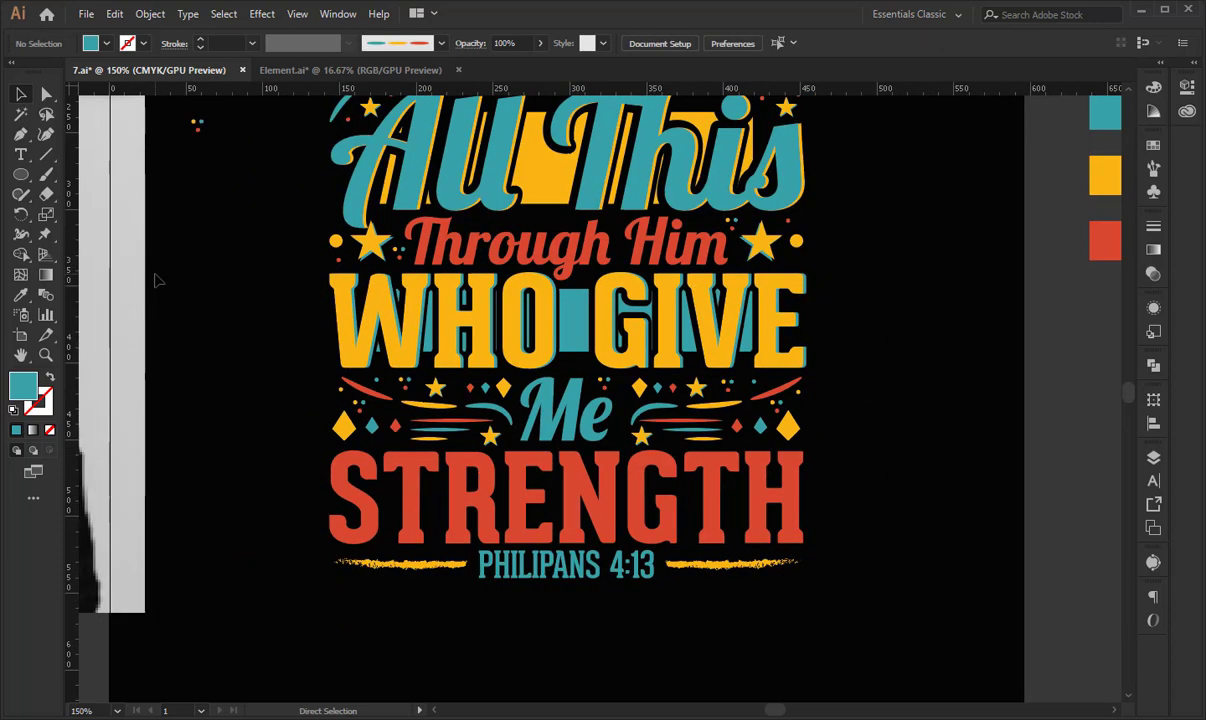
{"action": "left_click_drag", "start_coordinate": [793, 566], "coordinate": [792, 569]}
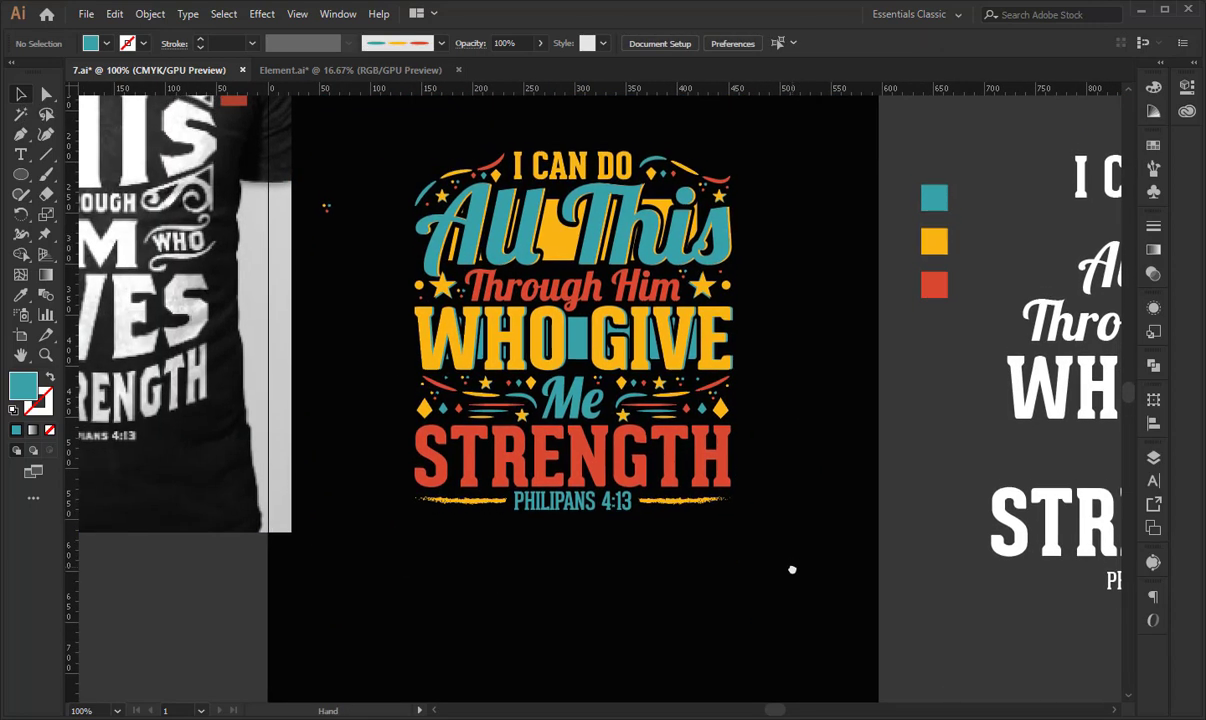
Nudge the "All This" lettering group slightly left, deselect it and save the document.
{"action": "key", "text": "v"}
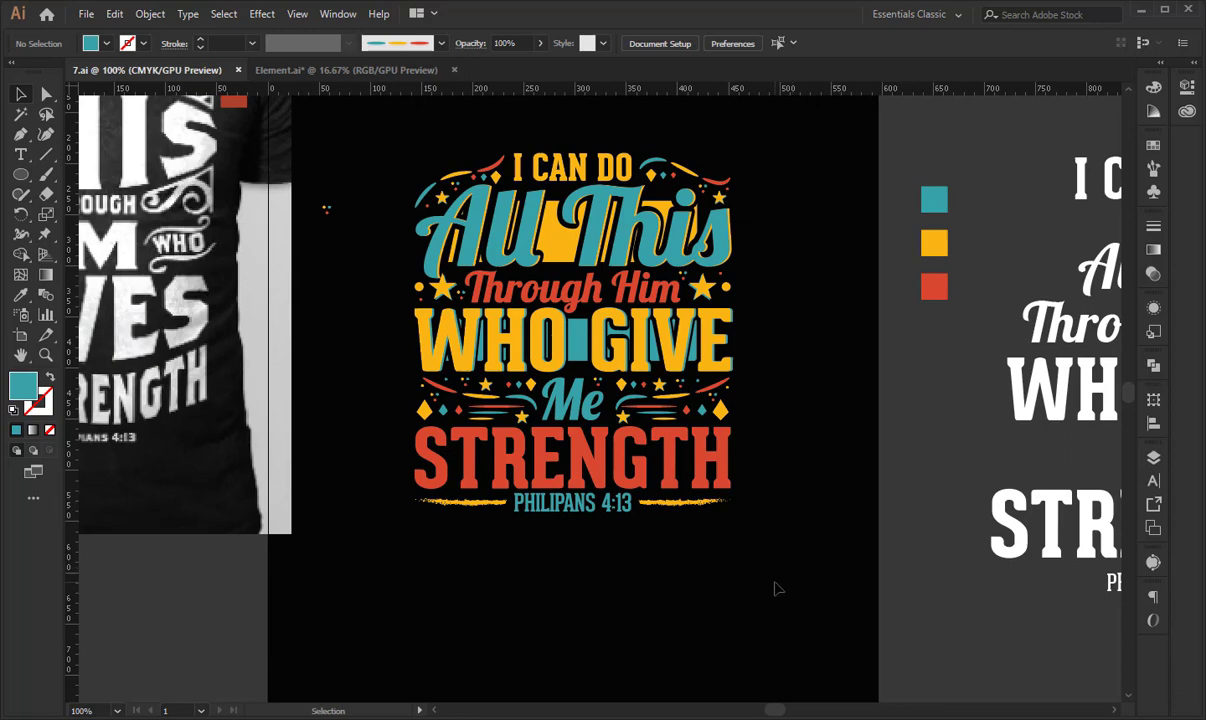
{"action": "left_click", "coordinate": [731, 265]}
{"action": "key", "text": "Left"}
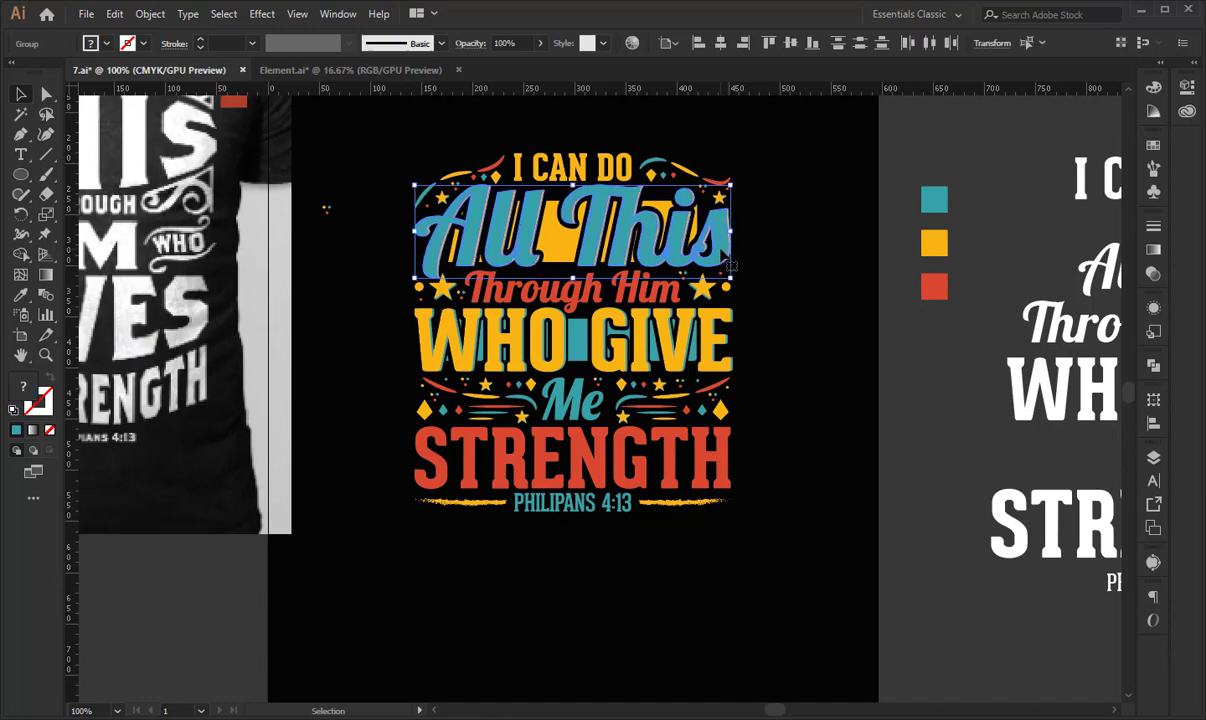
{"action": "left_click", "coordinate": [775, 253]}
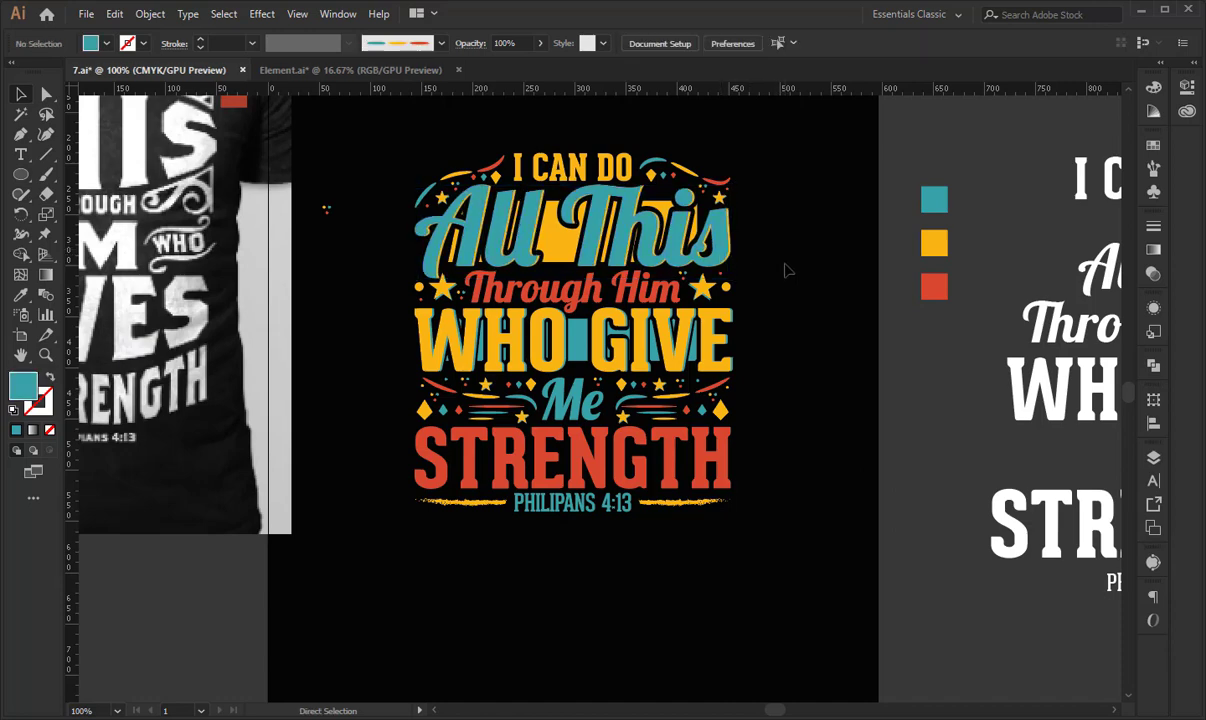
{"action": "key", "text": "ctrl+s"}
Place a copy of the teal shape behind "WHO GIVE" over the "STRENGTH" lettering.
{"action": "left_click", "coordinate": [730, 461]}
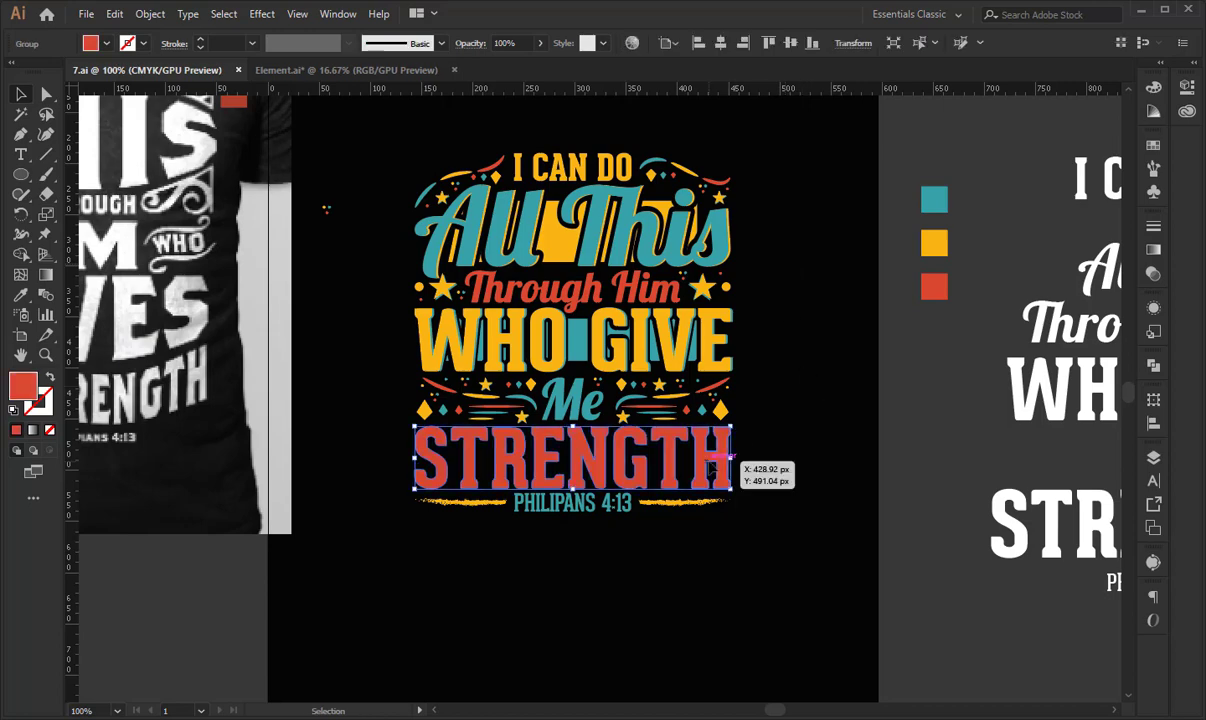
{"action": "left_click_drag", "start_coordinate": [724, 555], "coordinate": [748, 502]}
{"action": "left_click", "coordinate": [749, 490]}
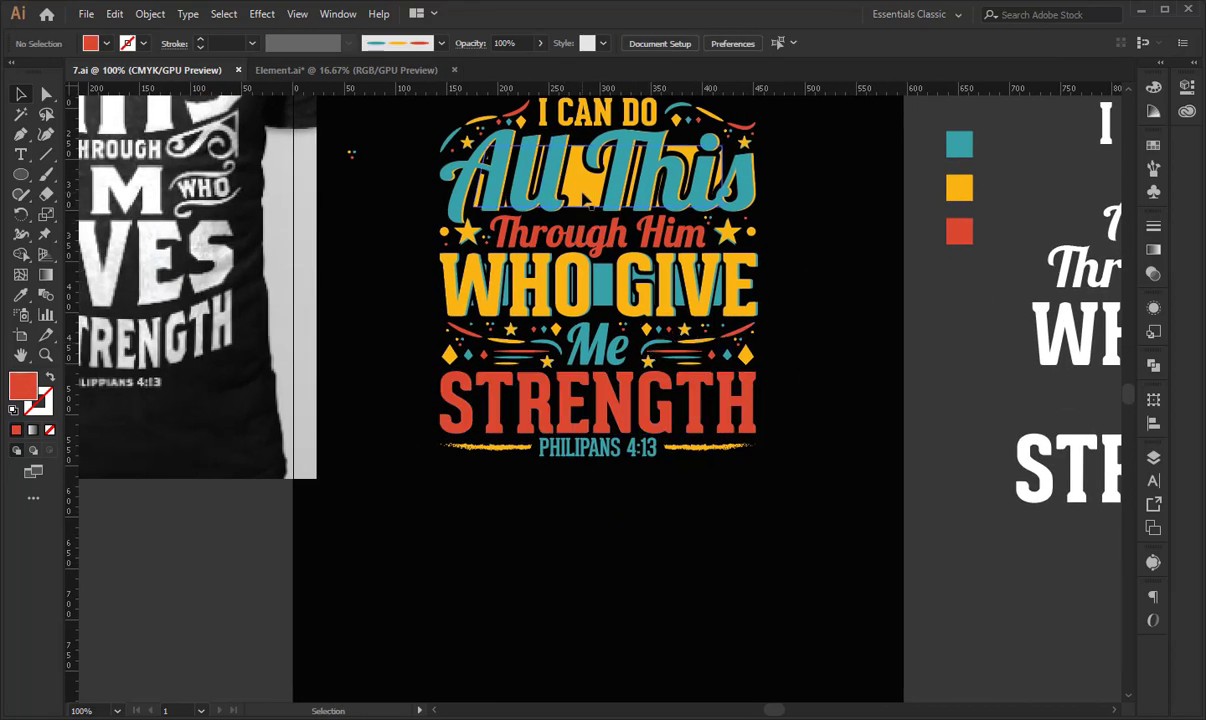
{"action": "left_click", "coordinate": [583, 287]}
{"action": "left_click_drag", "start_coordinate": [610, 342], "coordinate": [613, 411]}
{"action": "left_click", "coordinate": [1153, 272]}
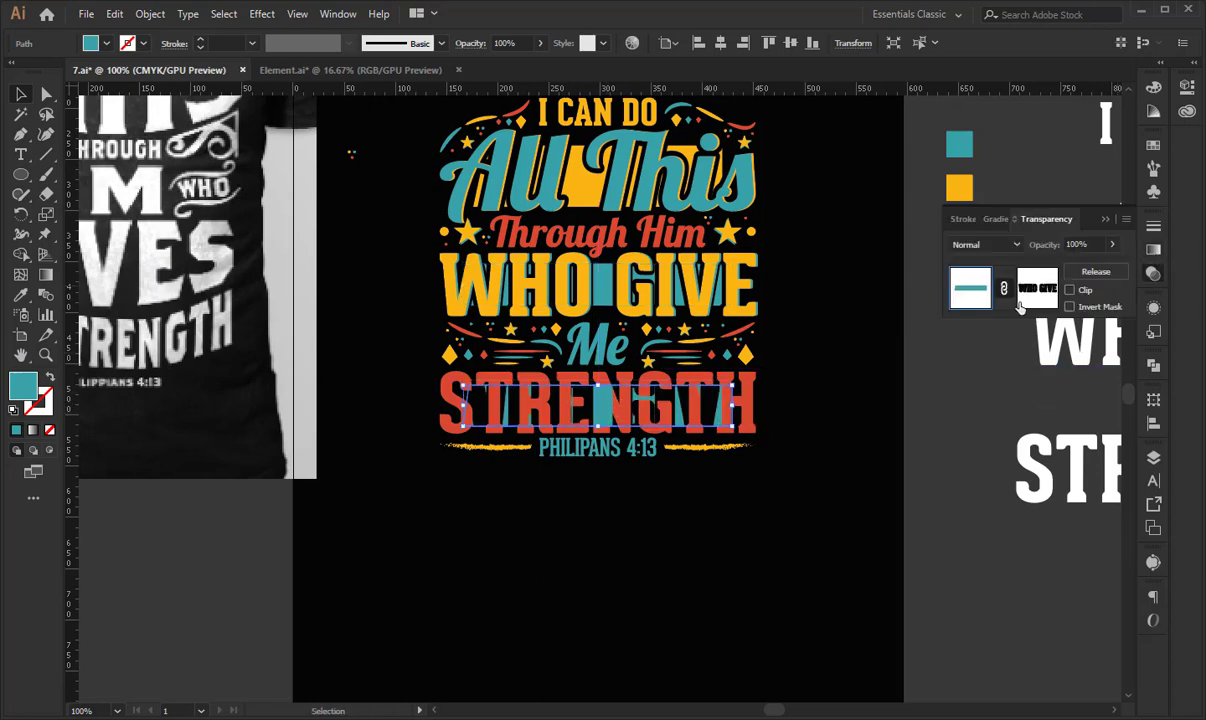
Delete the "WHO GIVE" outlines from the copied shape's opacity mask, then return to the artwork and deselect.
{"action": "left_click", "coordinate": [1032, 288]}
{"action": "left_click_drag", "start_coordinate": [377, 389], "coordinate": [858, 416]}
{"action": "key", "text": "Delete"}
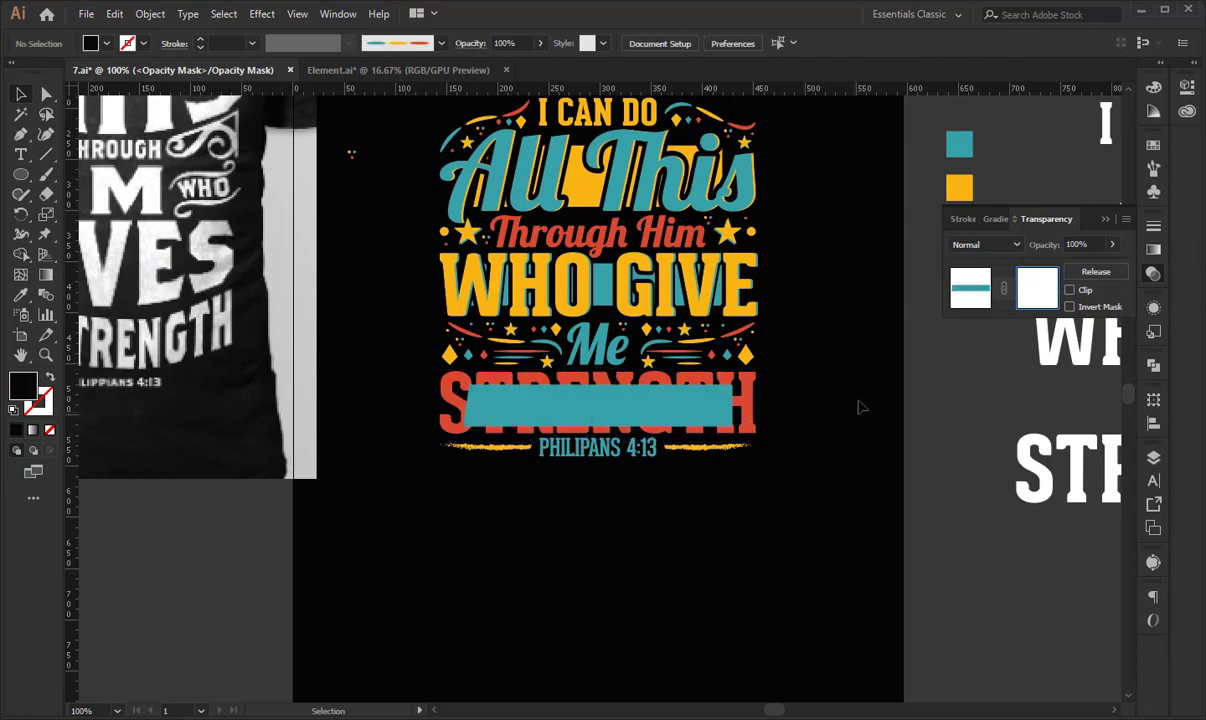
{"action": "left_click", "coordinate": [975, 285]}
{"action": "left_click", "coordinate": [1103, 218]}
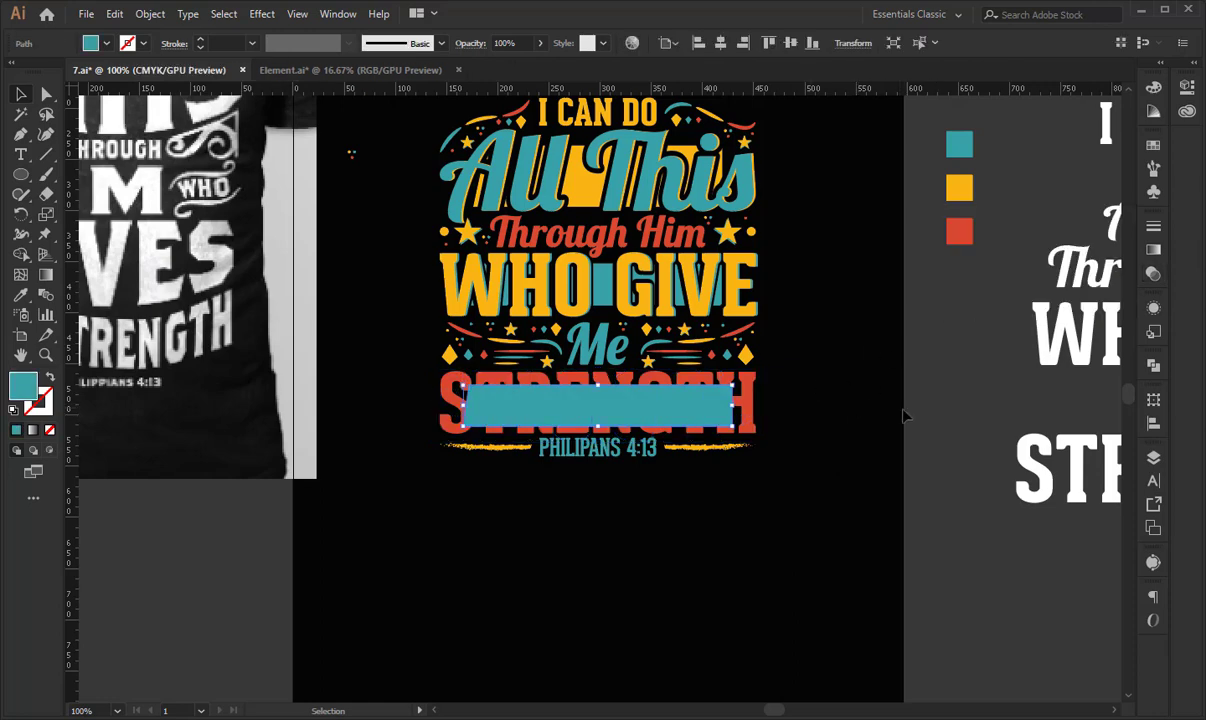
{"action": "left_click", "coordinate": [904, 414]}
Bring the "STRENGTH" lettering in front of the teal shape by cutting it and pasting it in place.
{"action": "left_click", "coordinate": [752, 399]}
{"action": "key", "text": "ctrl+x"}
{"action": "key", "text": "ctrl+f"}
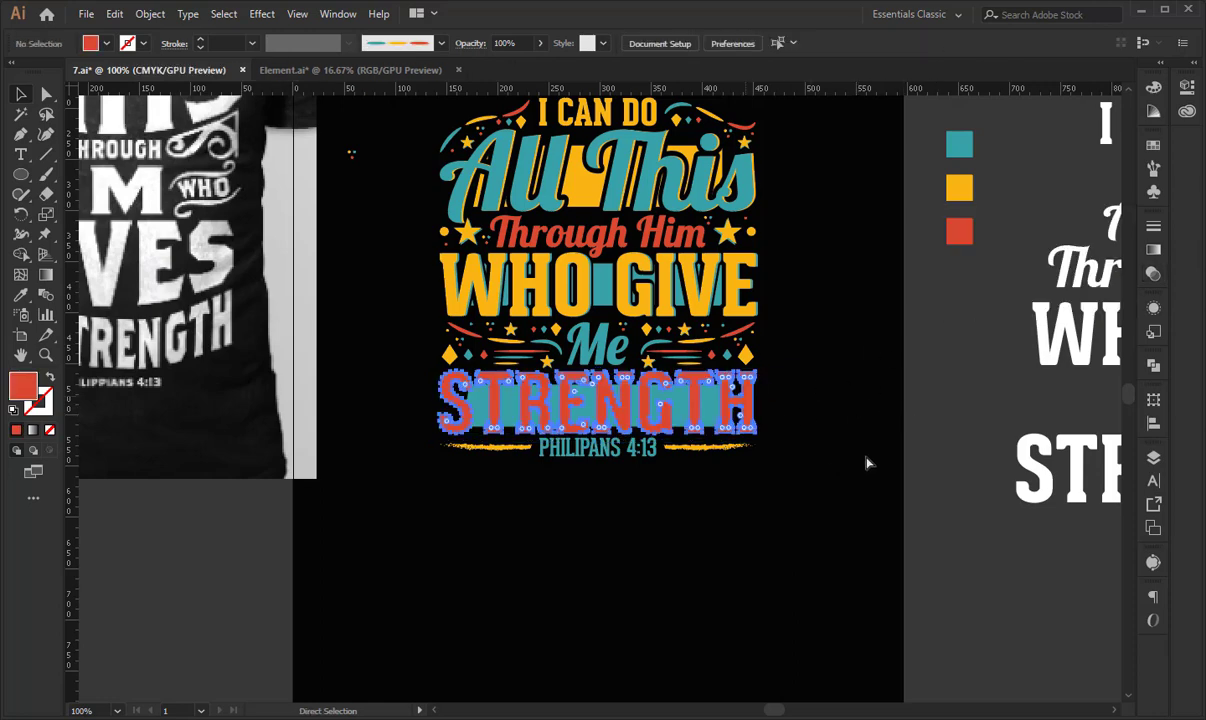
{"action": "left_click", "coordinate": [867, 460]}
Fill the shape behind "STRENGTH" with the yellow of "WHO GIVE" and centre it horizontally with the lettering.
{"action": "left_click", "coordinate": [683, 400]}
{"action": "left_click", "coordinate": [21, 295]}
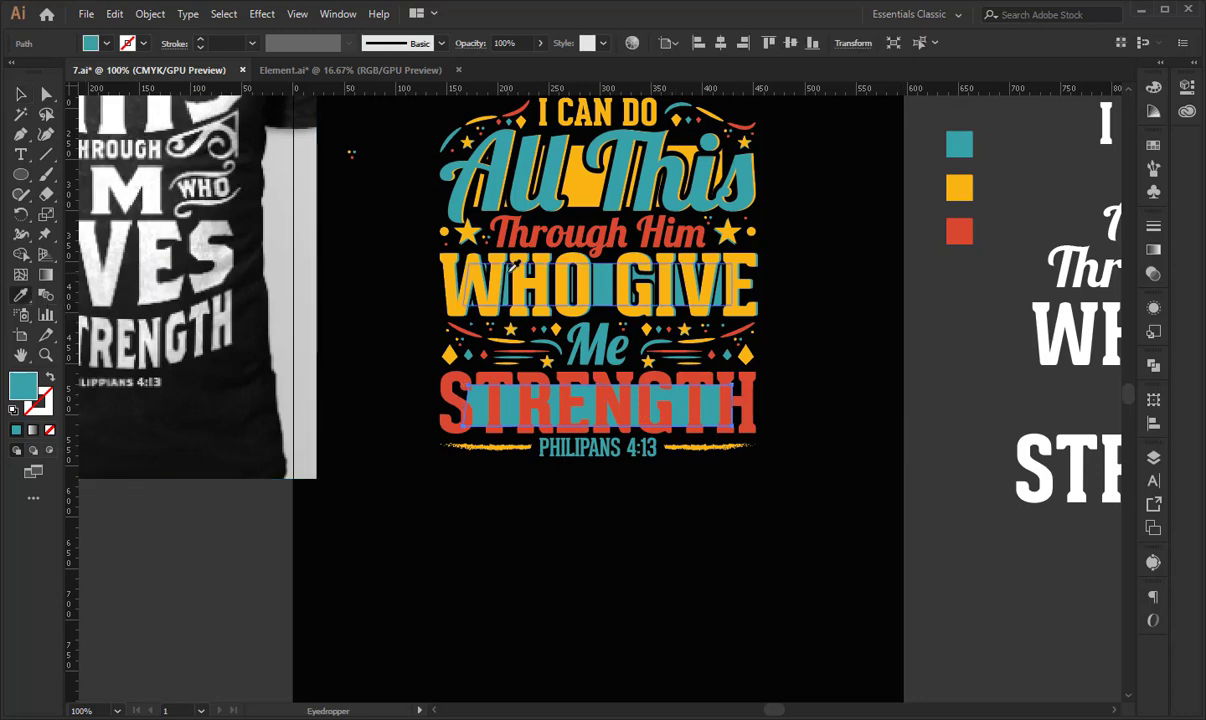
{"action": "left_click", "coordinate": [442, 258]}
{"action": "key", "text": "v"}
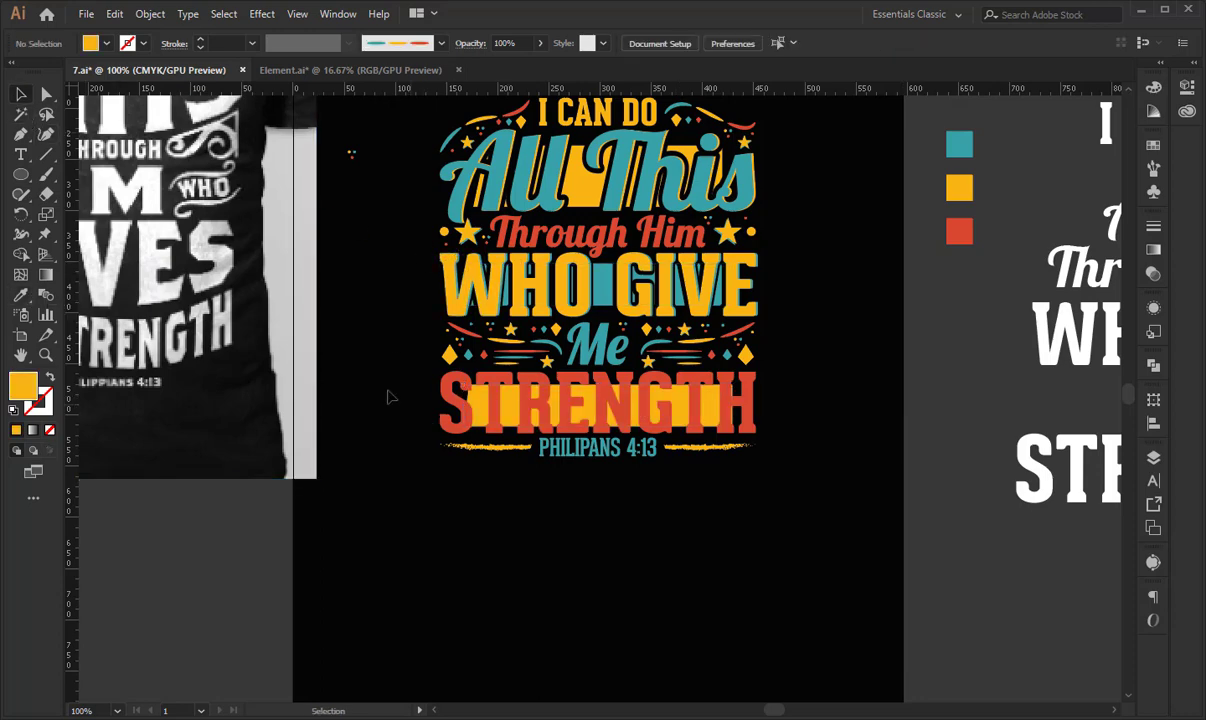
{"action": "left_click_drag", "start_coordinate": [383, 388], "coordinate": [714, 350]}
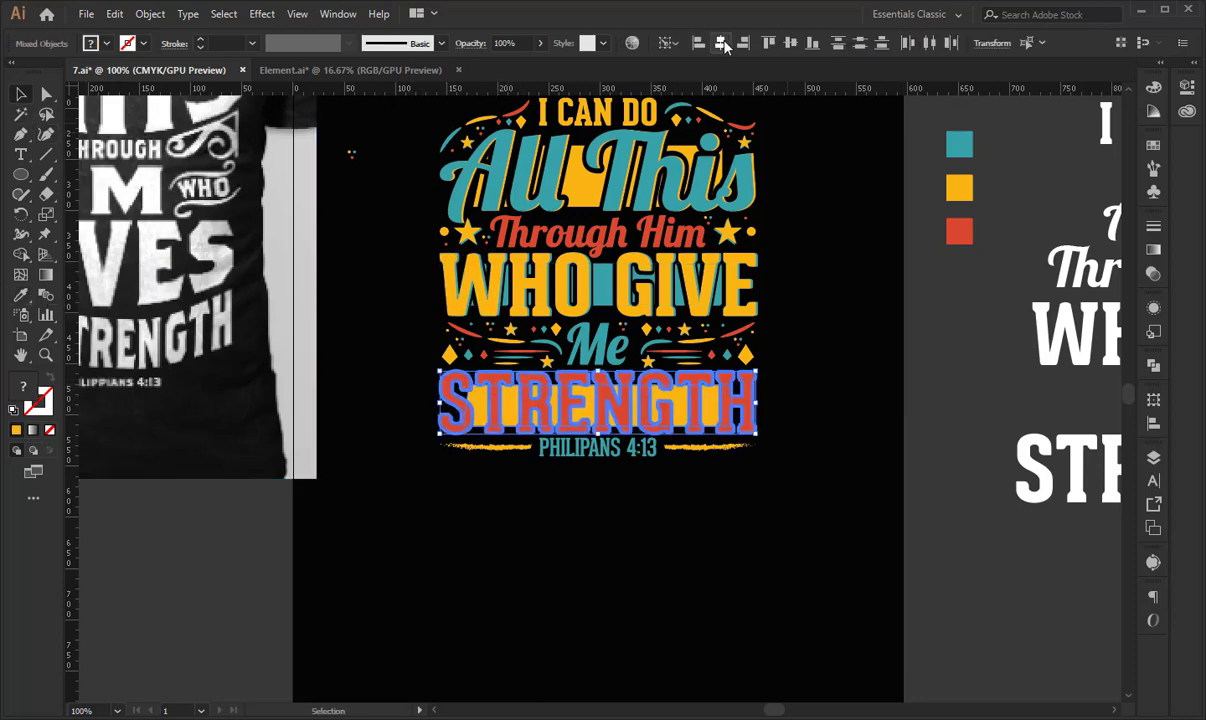
{"action": "left_click", "coordinate": [843, 296]}
Create an offset path around the "STRENGTH" lettering with a 4 px offset and Round joins.
{"action": "key", "text": "ctrl+="}
{"action": "key", "text": "ctrl+="}
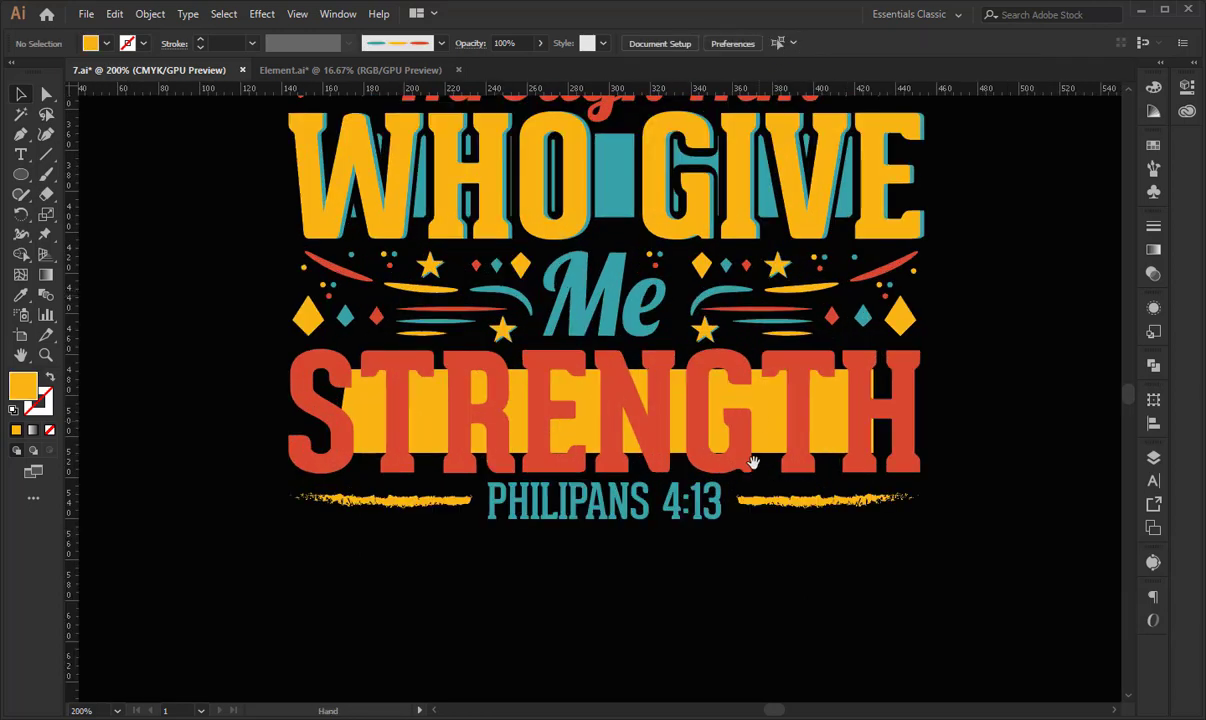
{"action": "left_click_drag", "start_coordinate": [754, 462], "coordinate": [762, 410]}
{"action": "left_click", "coordinate": [756, 396]}
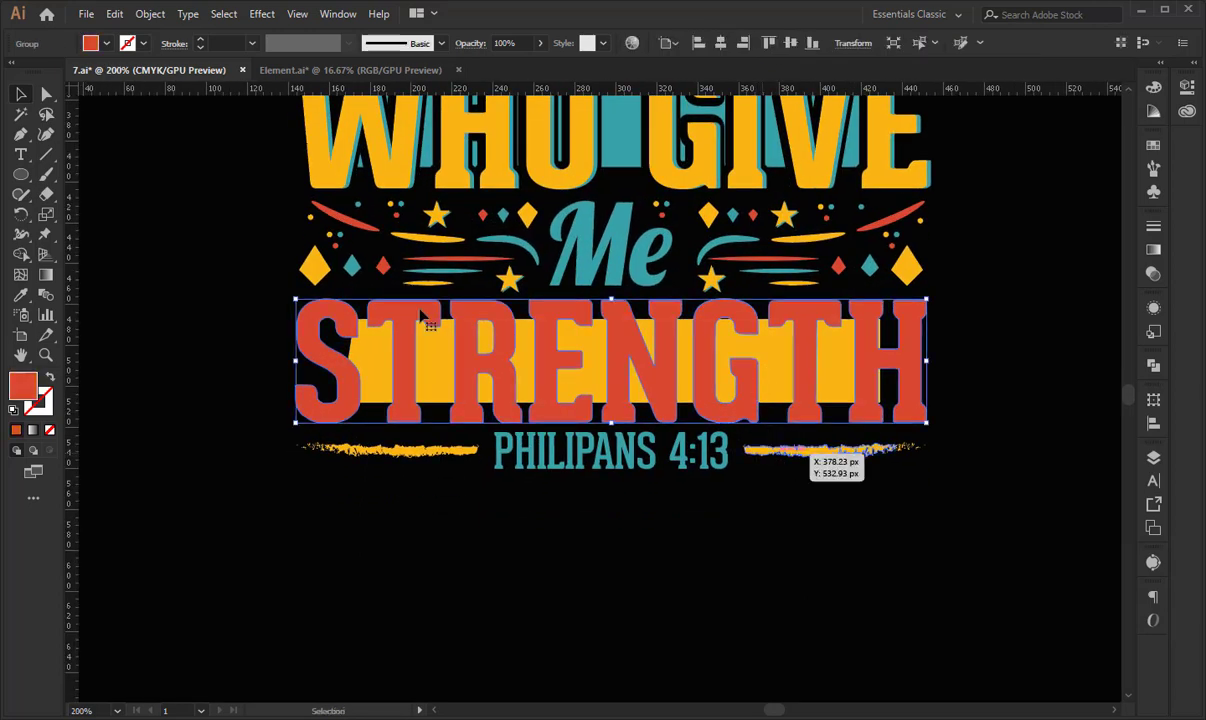
{"action": "left_click", "coordinate": [150, 14]}
{"action": "mouse_move", "coordinate": [310, 396]}
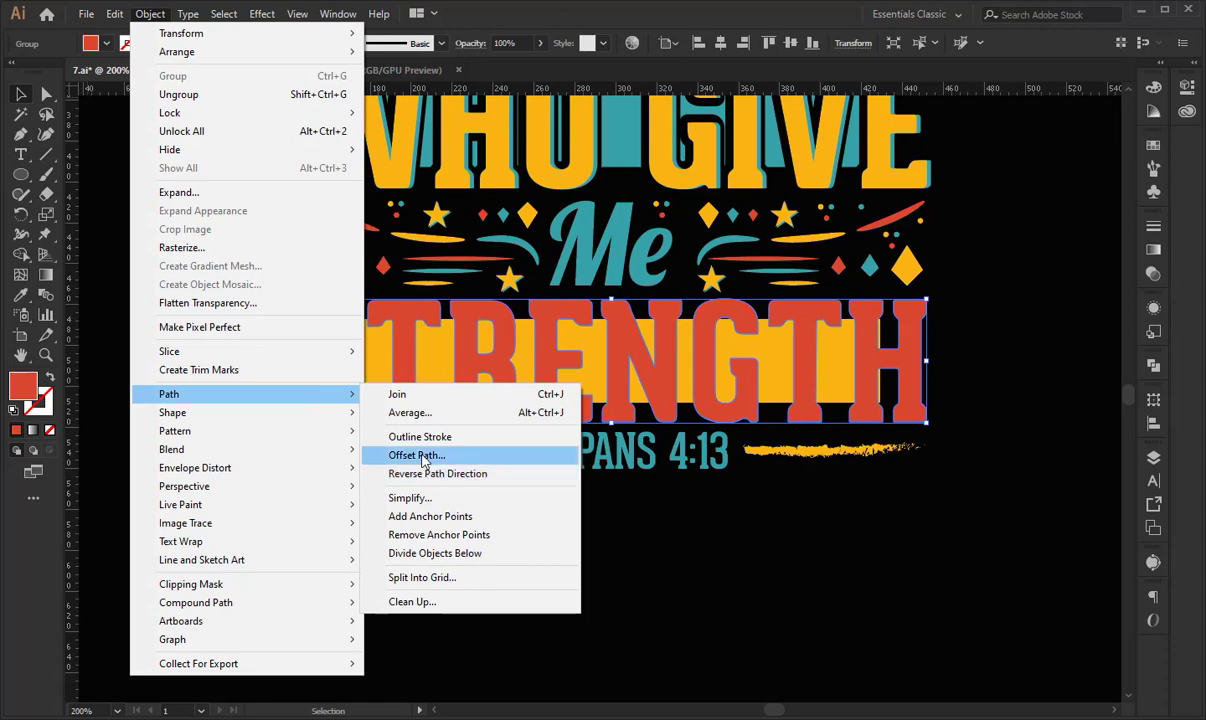
{"action": "left_click", "coordinate": [417, 455]}
{"action": "left_click", "coordinate": [745, 579]}
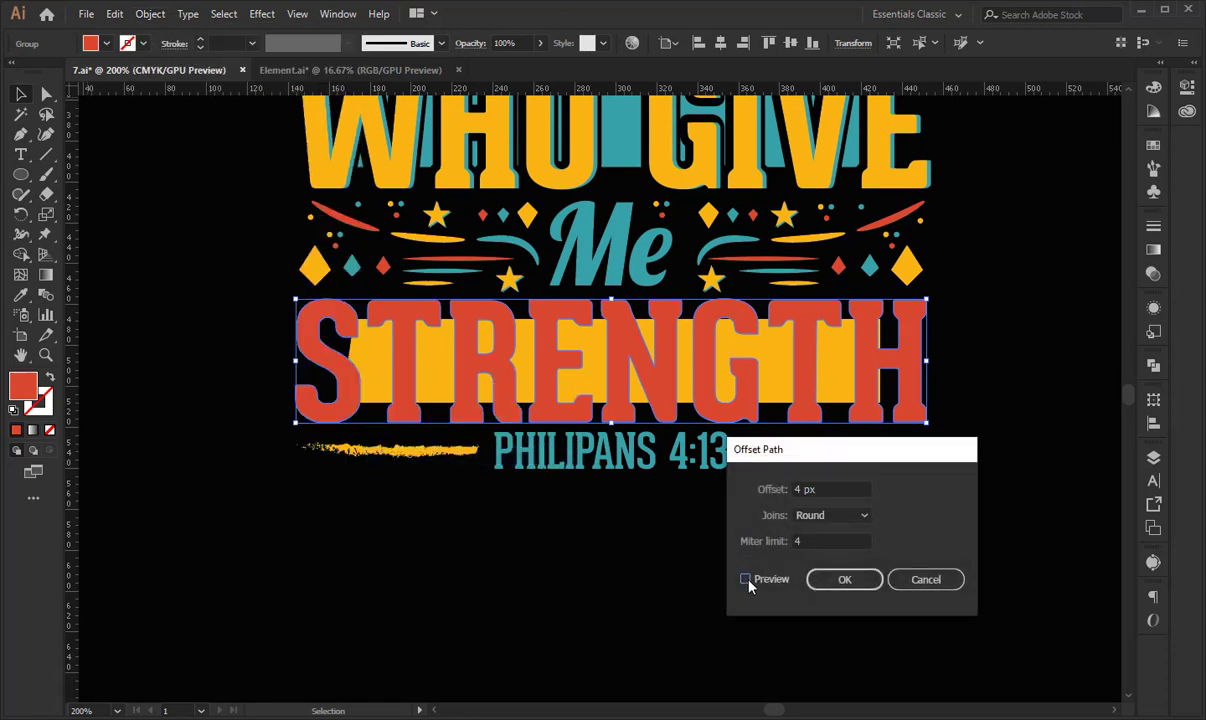
{"action": "left_click", "coordinate": [842, 580]}
Move the offset outlines of "STRENGTH" in place into a new opacity mask on the yellow shape, with Clip off.
{"action": "left_click", "coordinate": [832, 571]}
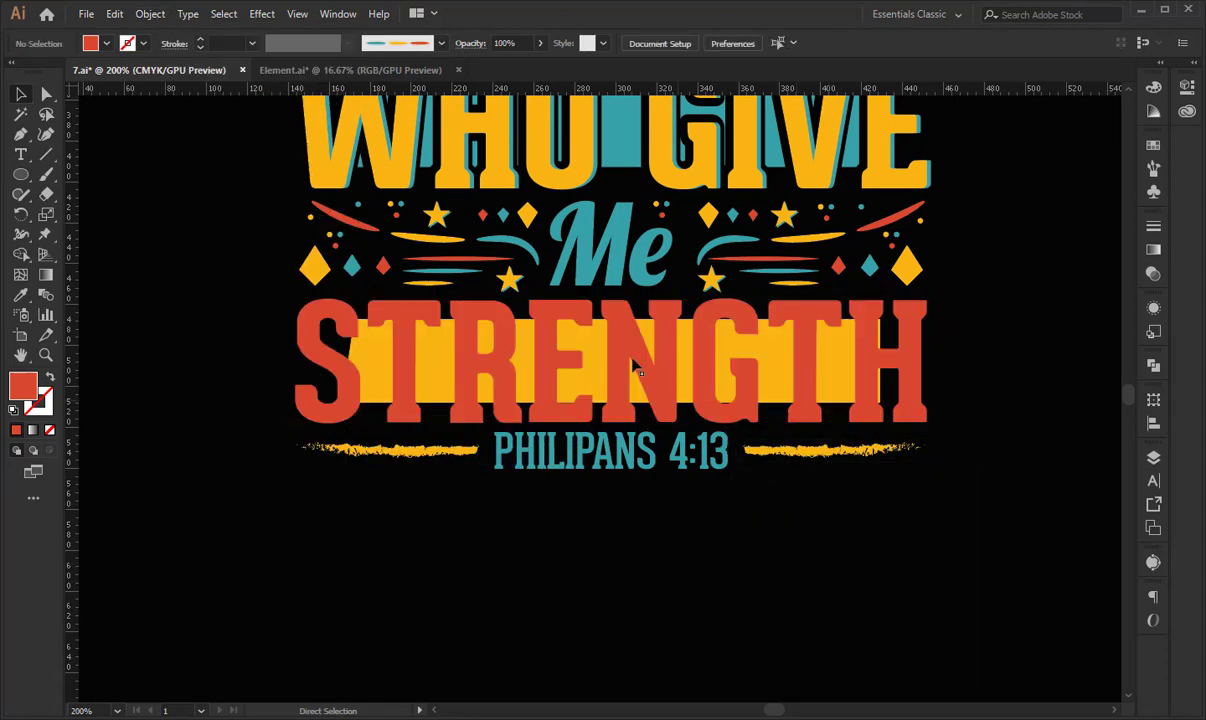
{"action": "left_click", "coordinate": [645, 338]}
{"action": "left_click", "coordinate": [1153, 273]}
{"action": "left_click", "coordinate": [1095, 271]}
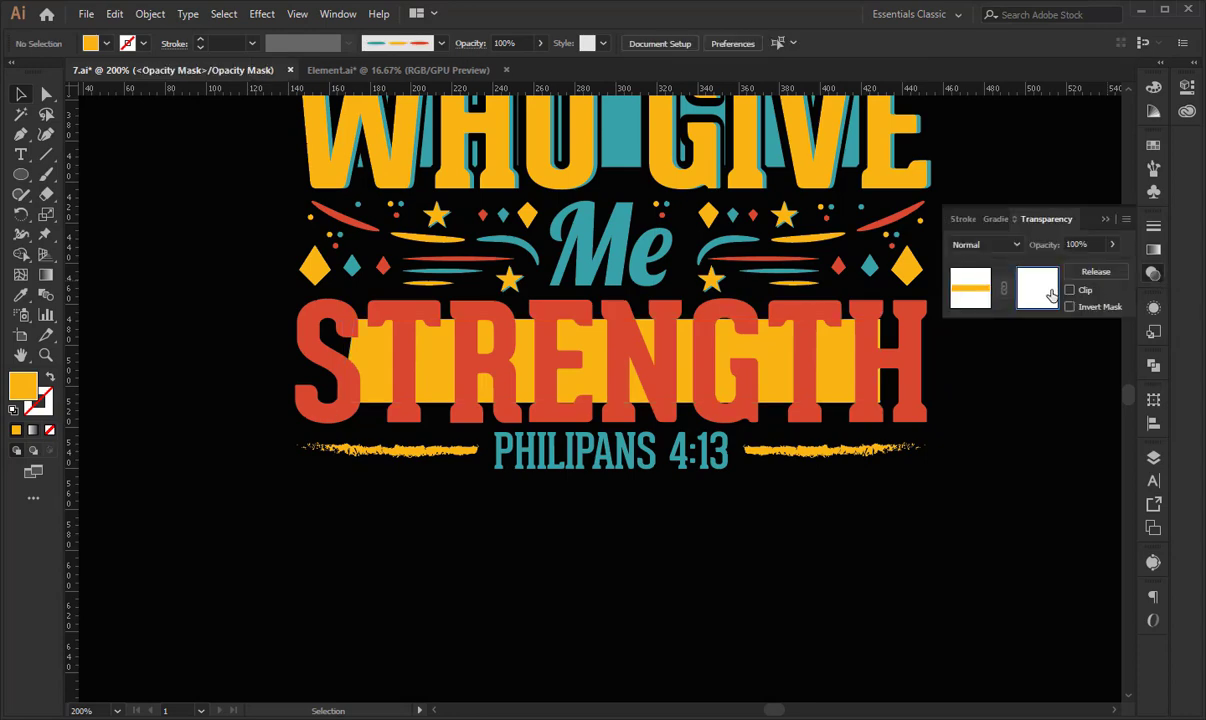
{"action": "key", "text": "ctrl+f"}
Fill the "STRENGTH" outlines in the mask with the background's black, then return to the artwork and deselect everything.
{"action": "left_click", "coordinate": [20, 295]}
{"action": "left_click", "coordinate": [170, 248]}
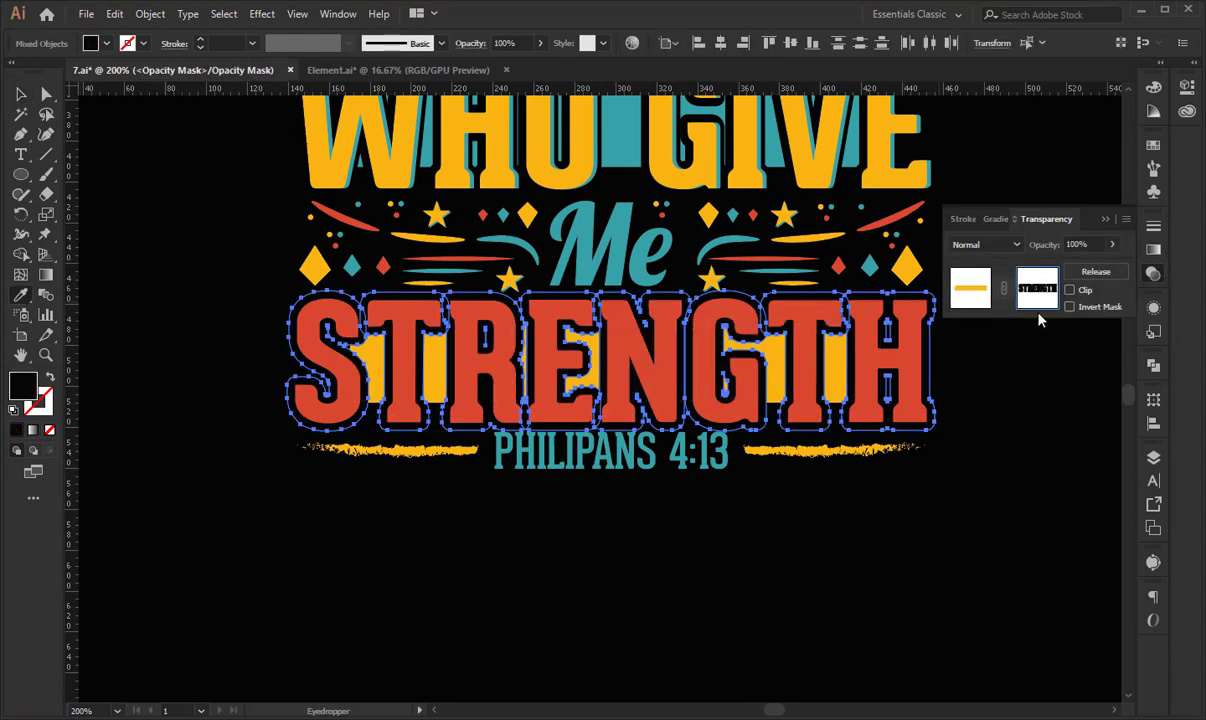
{"action": "left_click", "coordinate": [972, 287]}
{"action": "left_click", "coordinate": [1105, 218]}
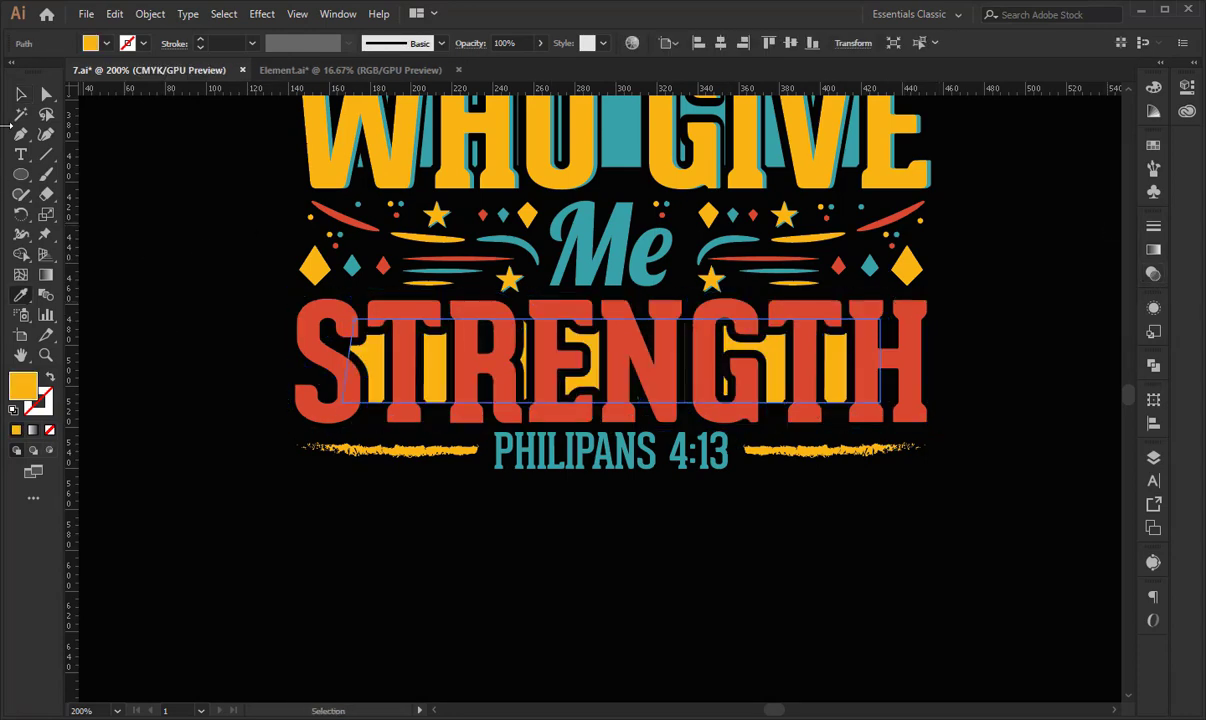
{"action": "key", "text": "v"}
{"action": "left_click", "coordinate": [190, 232]}
Place a copy of the "STRENGTH" lettering behind it as a shadow, filled with the design's yellow and nudged slightly right.
{"action": "left_click", "coordinate": [313, 320]}
{"action": "key", "text": "a"}
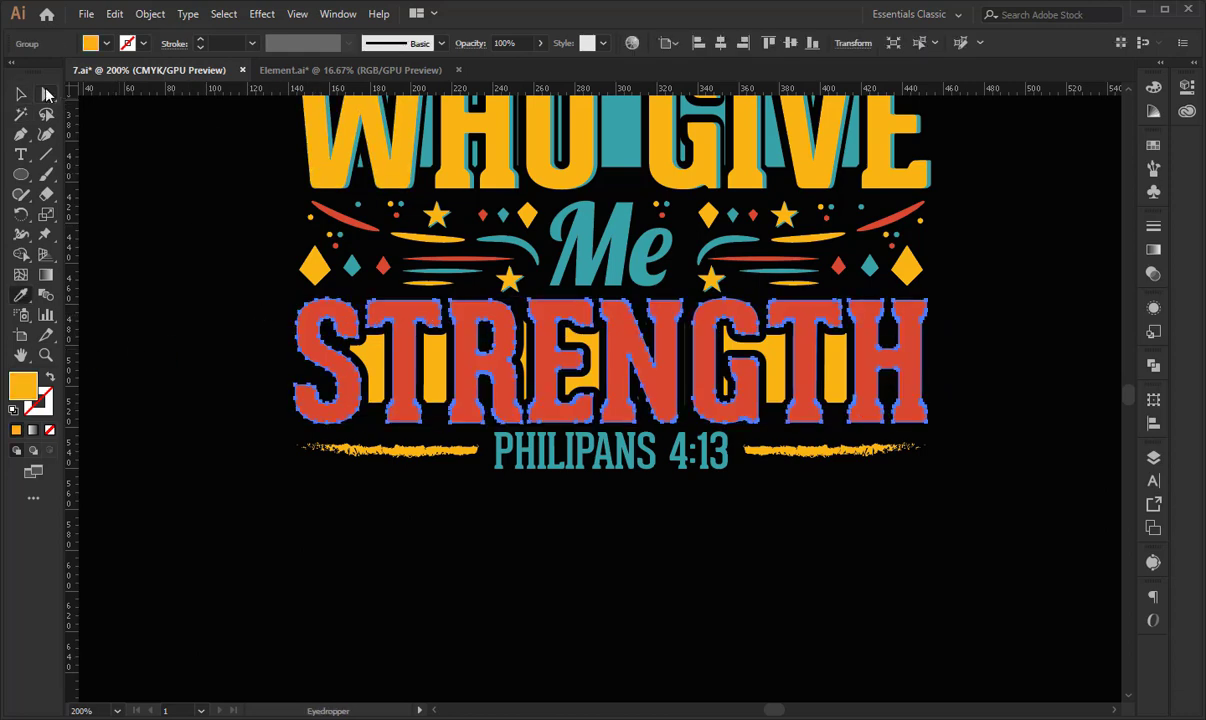
{"action": "left_click", "coordinate": [19, 93]}
{"action": "key", "text": "Right"}
{"action": "key", "text": "Right"}
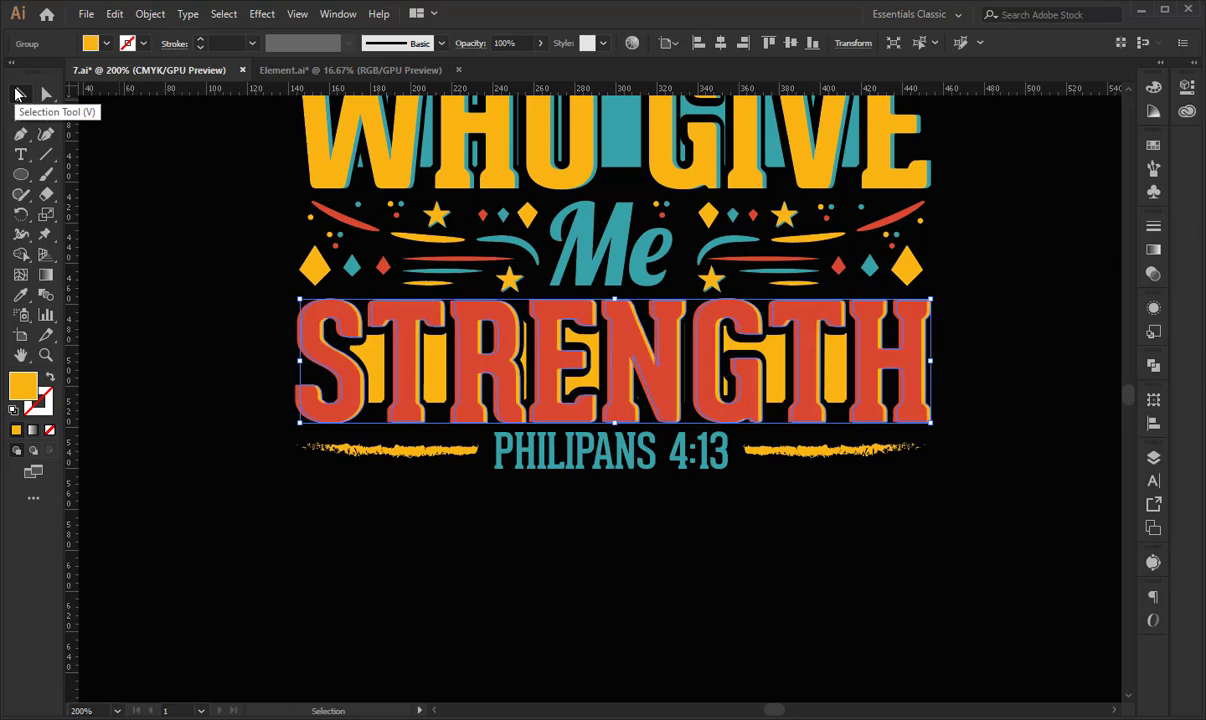
{"action": "left_click", "coordinate": [100, 250]}
Examine the whole design and its lettering details for gaps that still need ornaments.
{"action": "key", "text": "ctrl+minus"}
{"action": "key", "text": "ctrl+minus"}
{"action": "key", "text": "ctrl+minus"}
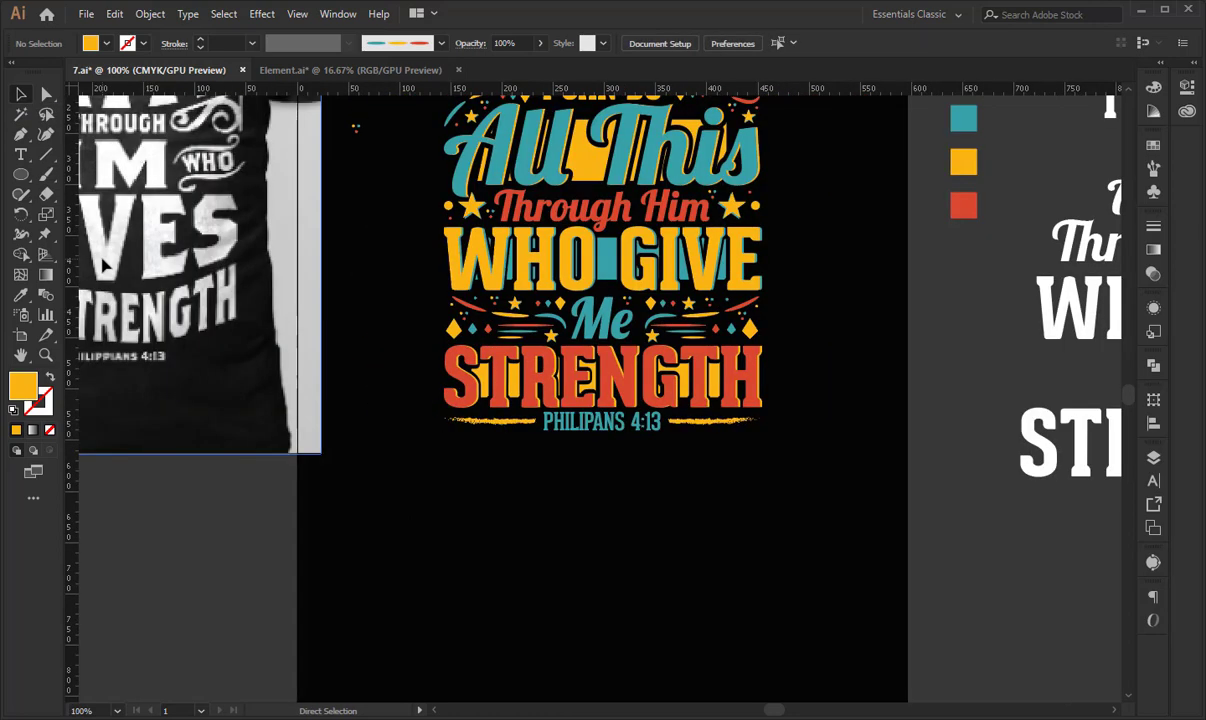
{"action": "left_click_drag", "start_coordinate": [587, 469], "coordinate": [572, 491]}
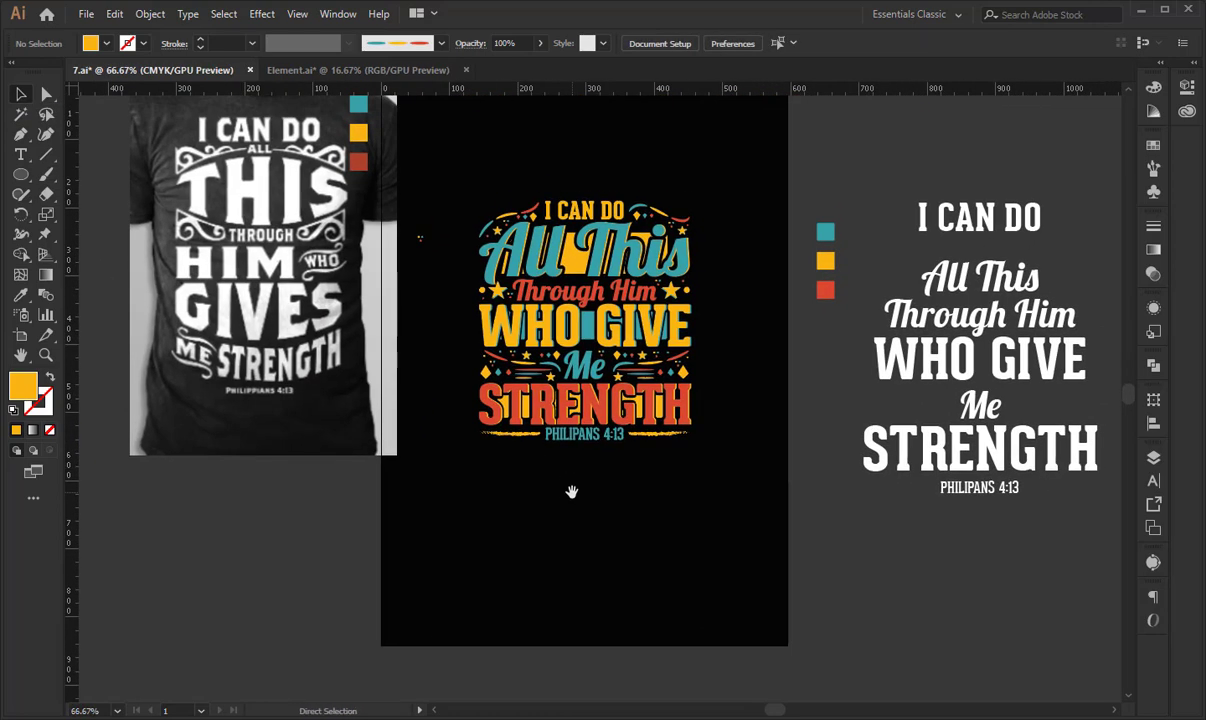
{"action": "key", "text": "ctrl+plus"}
{"action": "scroll", "coordinate": [754, 597], "scroll_direction": "up", "scroll_amount": 2}
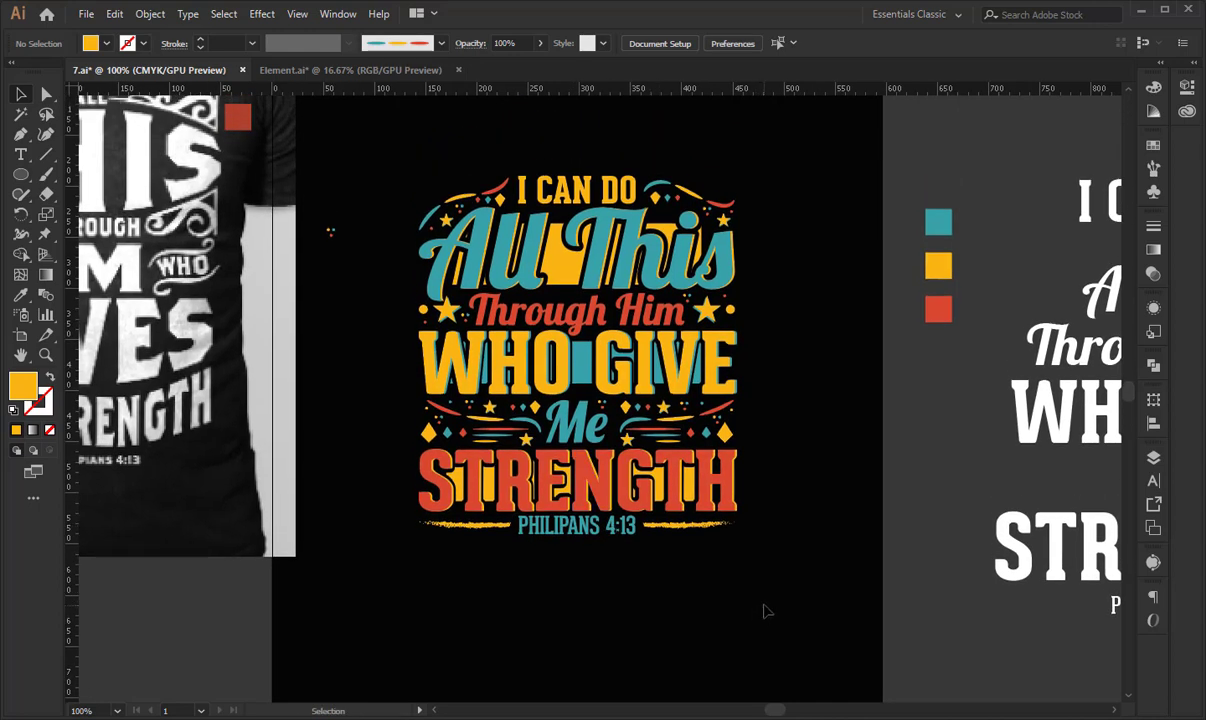
{"action": "key", "text": "ctrl+plus"}
{"action": "key", "text": "ctrl+plus"}
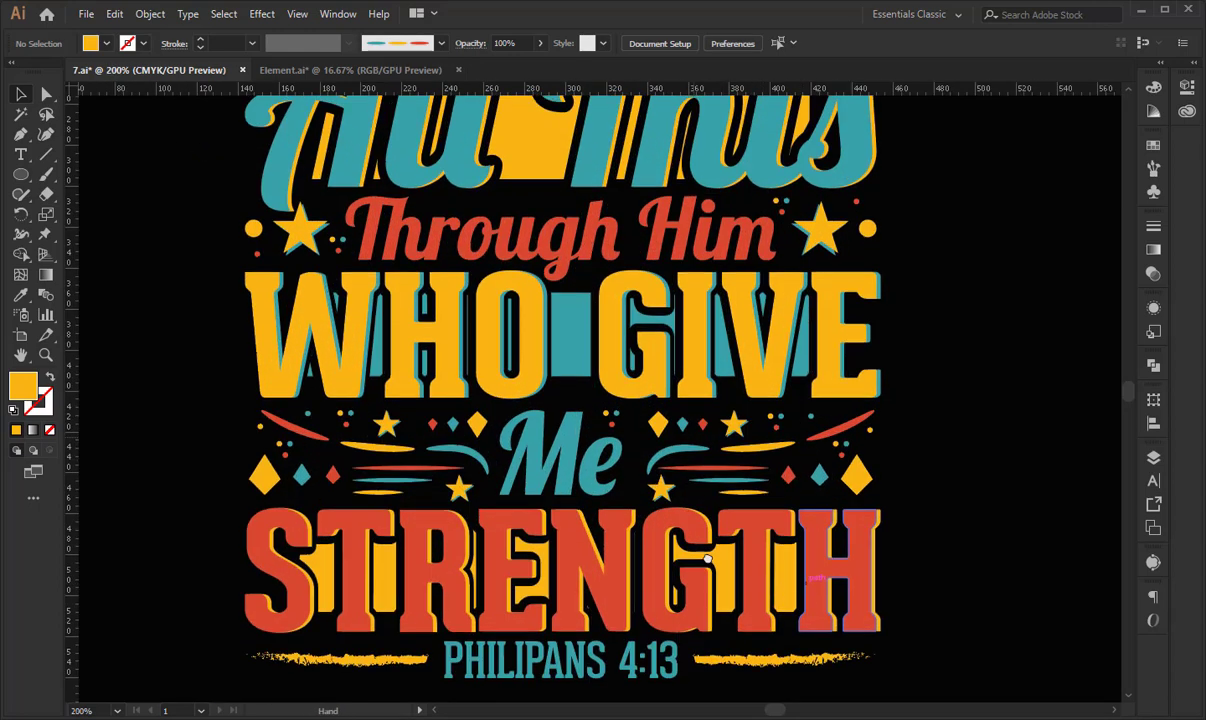
{"action": "left_click_drag", "start_coordinate": [393, 260], "coordinate": [418, 396]}
Paint a three-colour brush stroke between "All This" and "Through Him", using the yellow as stroke and no fill.
{"action": "key", "text": "b"}
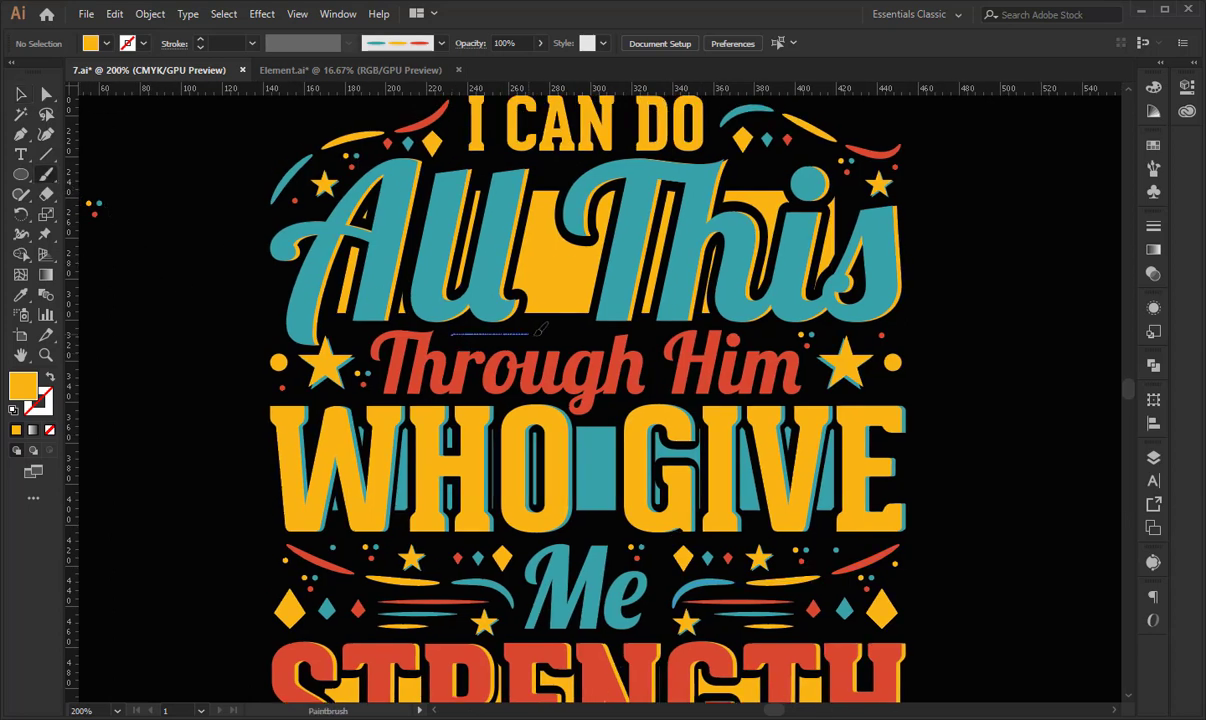
{"action": "left_click_drag", "start_coordinate": [580, 326], "coordinate": [577, 330]}
{"action": "key", "text": "shift+x"}
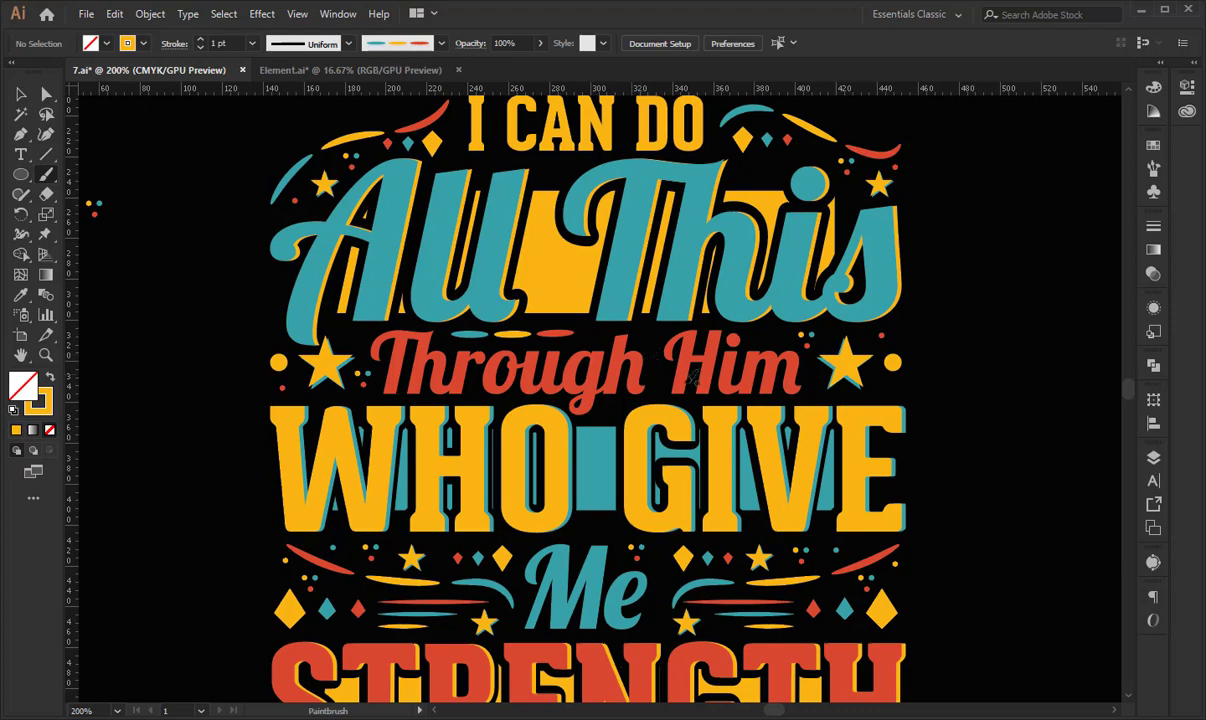
Paint a short horizontal three-colour brush stroke in the gap beneath the teal shape between "WHO" and "GIVE".
{"action": "mouse_move", "coordinate": [714, 397]}
{"action": "left_mouse_down"}
{"action": "mouse_move", "coordinate": [670, 403]}
{"action": "mouse_move", "coordinate": [665, 377]}
{"action": "mouse_move", "coordinate": [636, 353]}
{"action": "mouse_move", "coordinate": [623, 294]}
{"action": "left_mouse_up"}
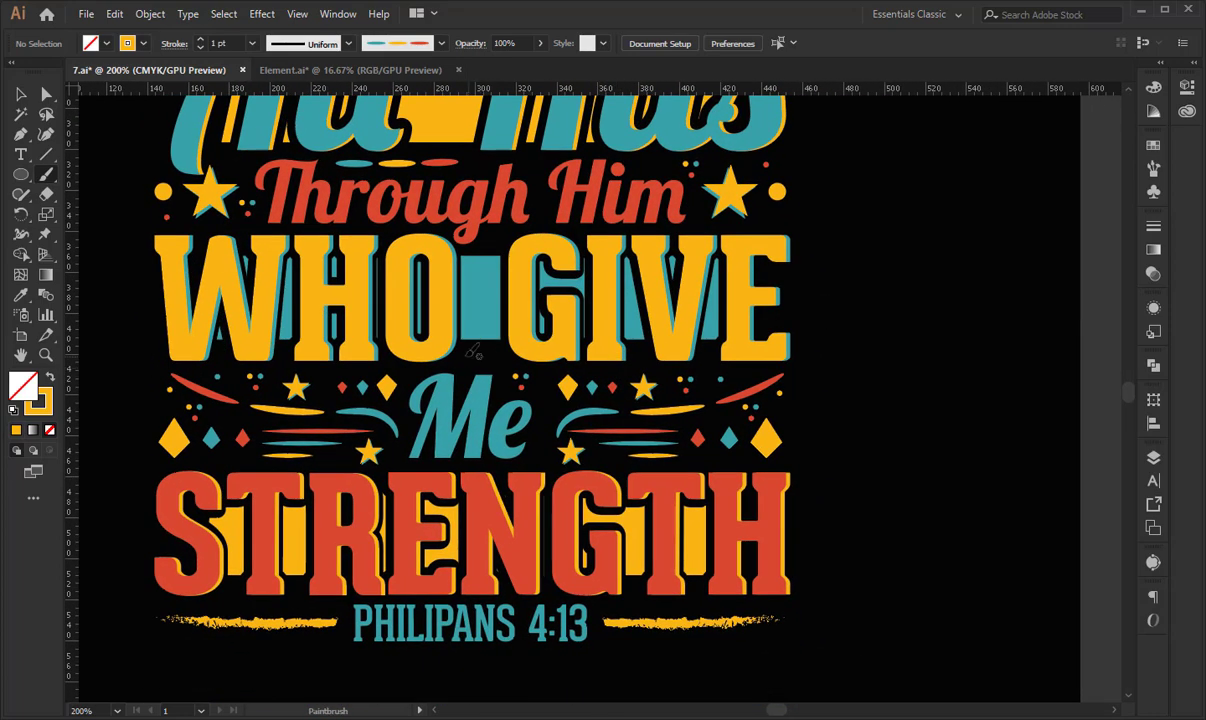
{"action": "left_click_drag", "start_coordinate": [499, 345], "coordinate": [500, 346]}
{"action": "key", "text": "ctrl+equal"}
{"action": "key", "text": "ctrl+equal"}
{"action": "key", "text": "ctrl+equal"}
{"action": "key", "text": "ctrl+equal"}
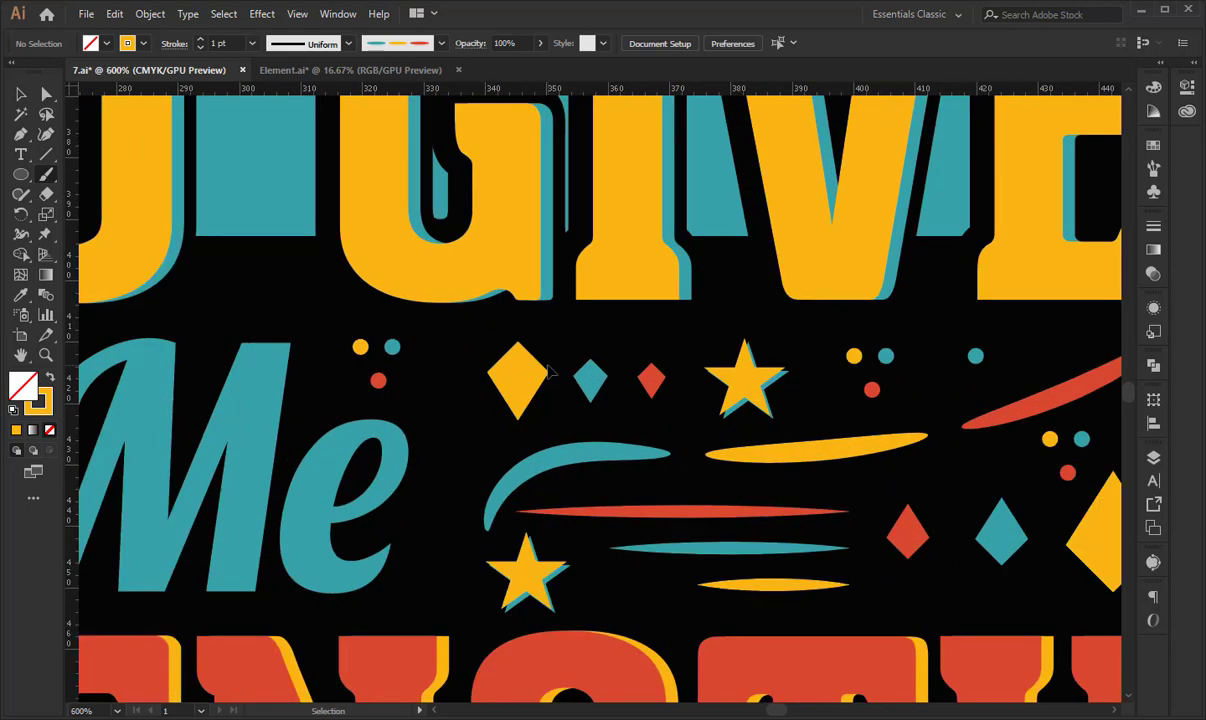
{"action": "left_click_drag", "start_coordinate": [533, 378], "coordinate": [808, 447]}
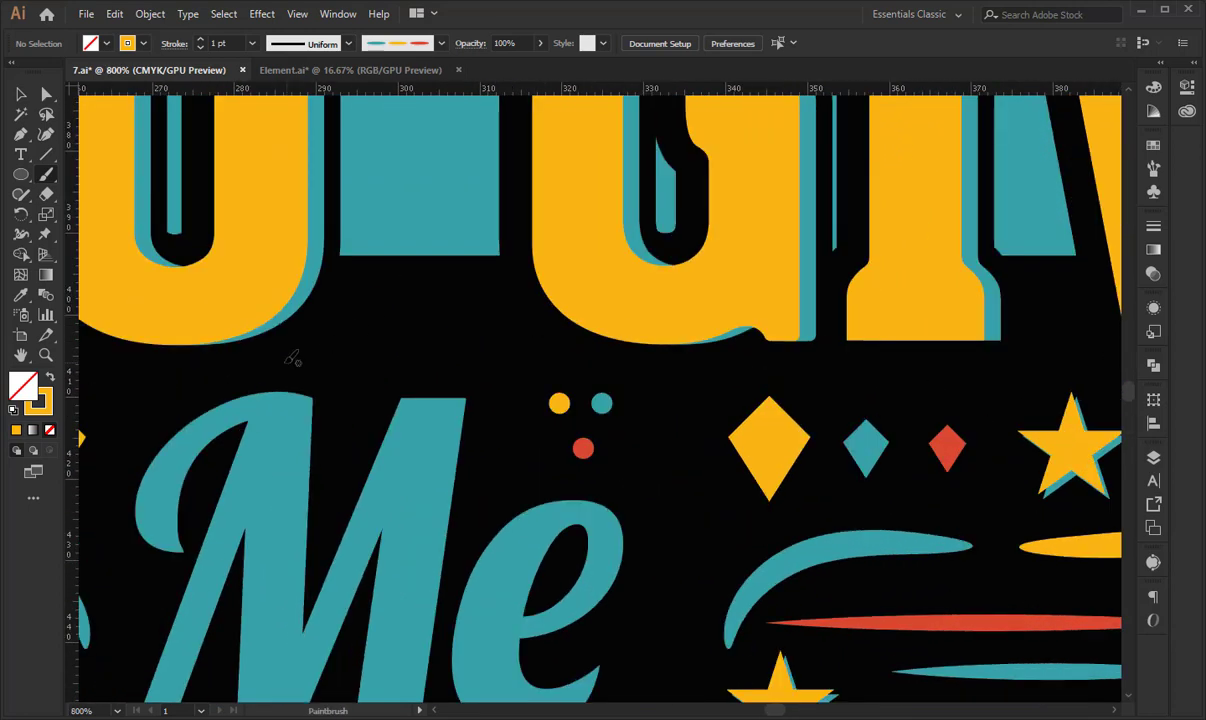
{"action": "left_click_drag", "start_coordinate": [276, 360], "coordinate": [289, 360]}
{"action": "left_click_drag", "start_coordinate": [396, 270], "coordinate": [398, 267]}
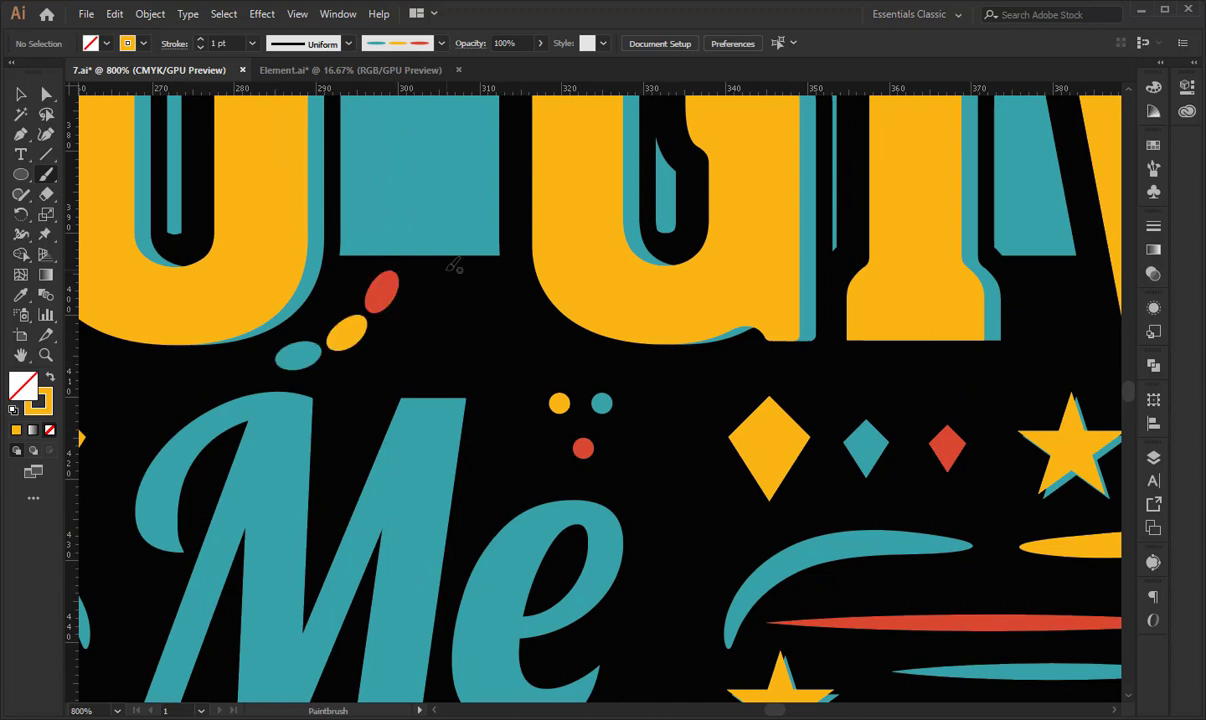
{"action": "key", "text": "ctrl+z"}
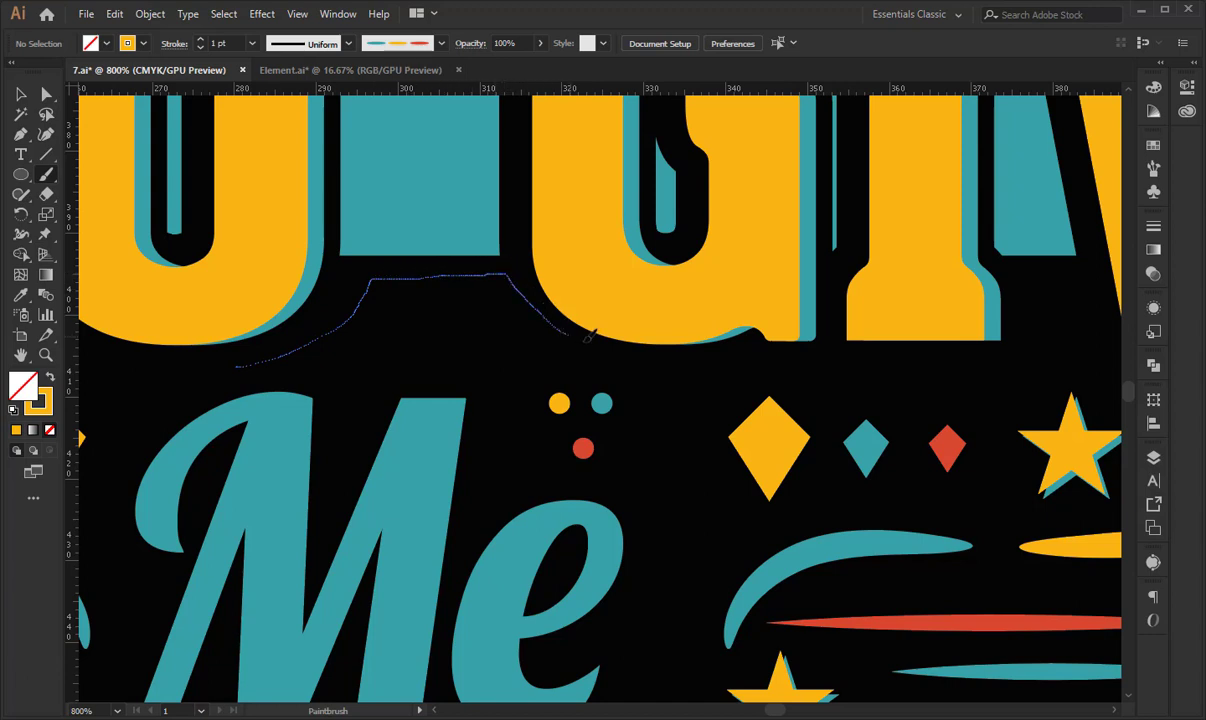
{"action": "left_click_drag", "start_coordinate": [636, 351], "coordinate": [637, 352]}
{"action": "key", "text": "ctrl+z"}
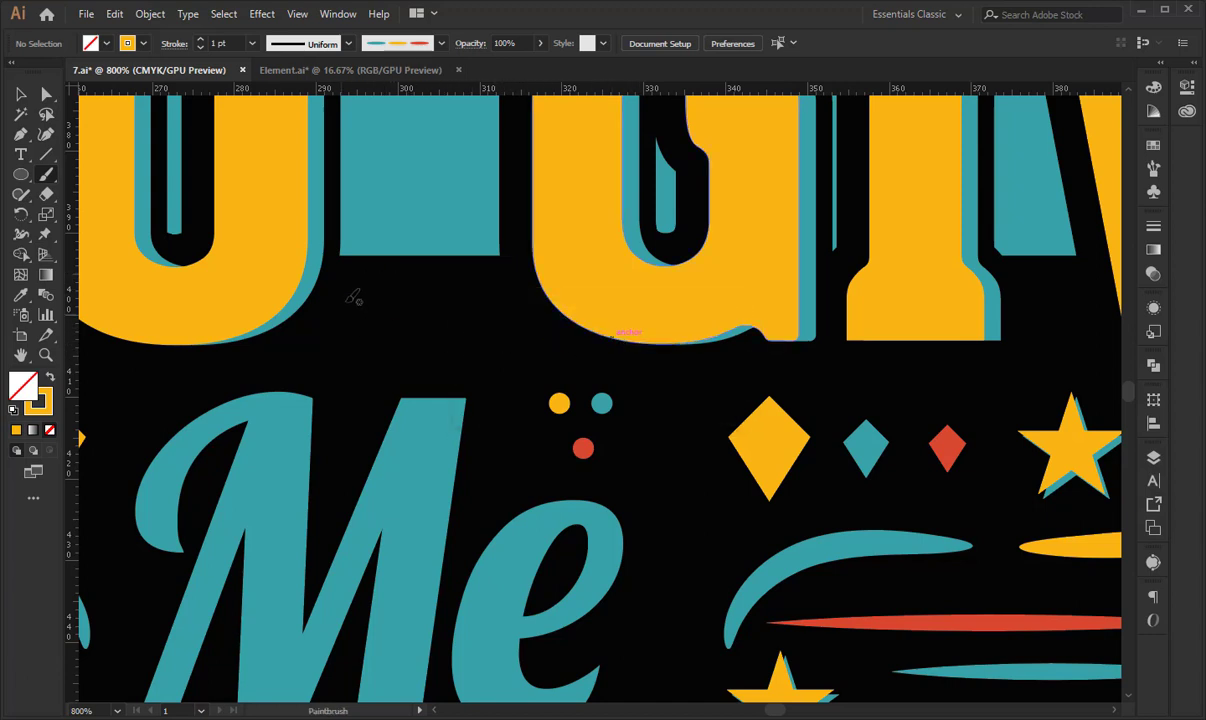
{"action": "left_click_drag", "start_coordinate": [509, 281], "coordinate": [510, 281]}
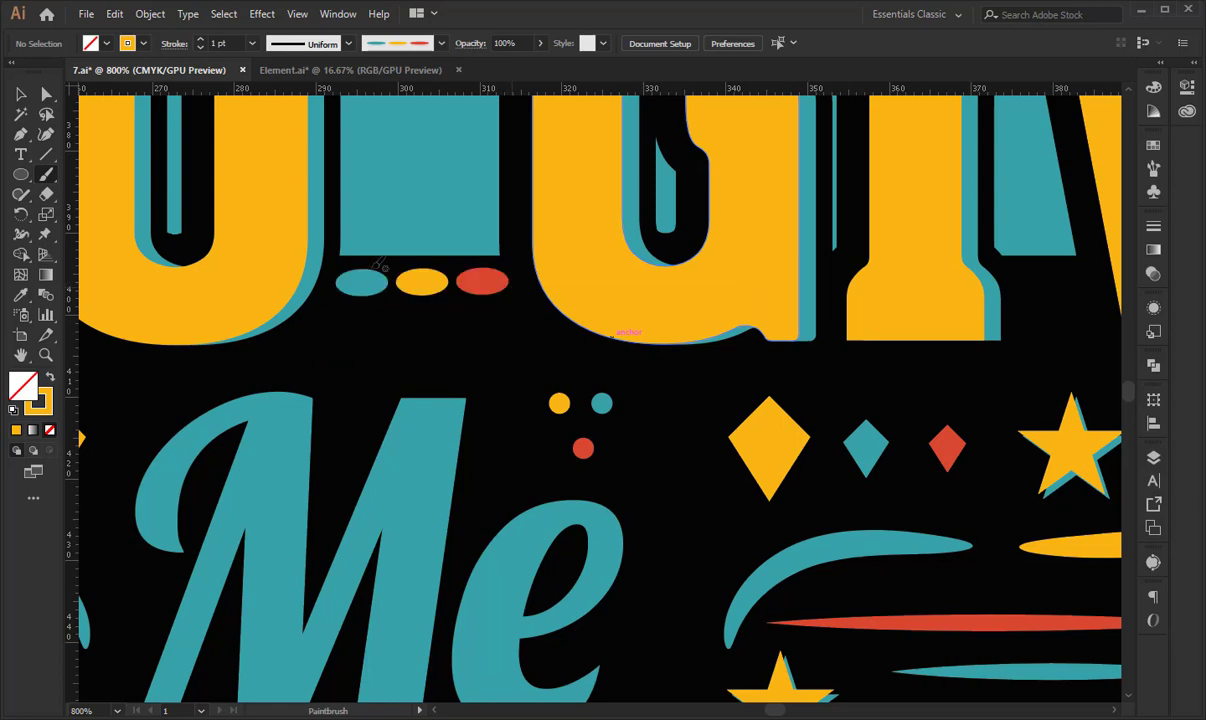
Nudge the small three-colour brush stroke between "WHO" and "GIVE" slightly downward, away from the teal shape above it.
{"action": "left_click", "coordinate": [22, 94]}
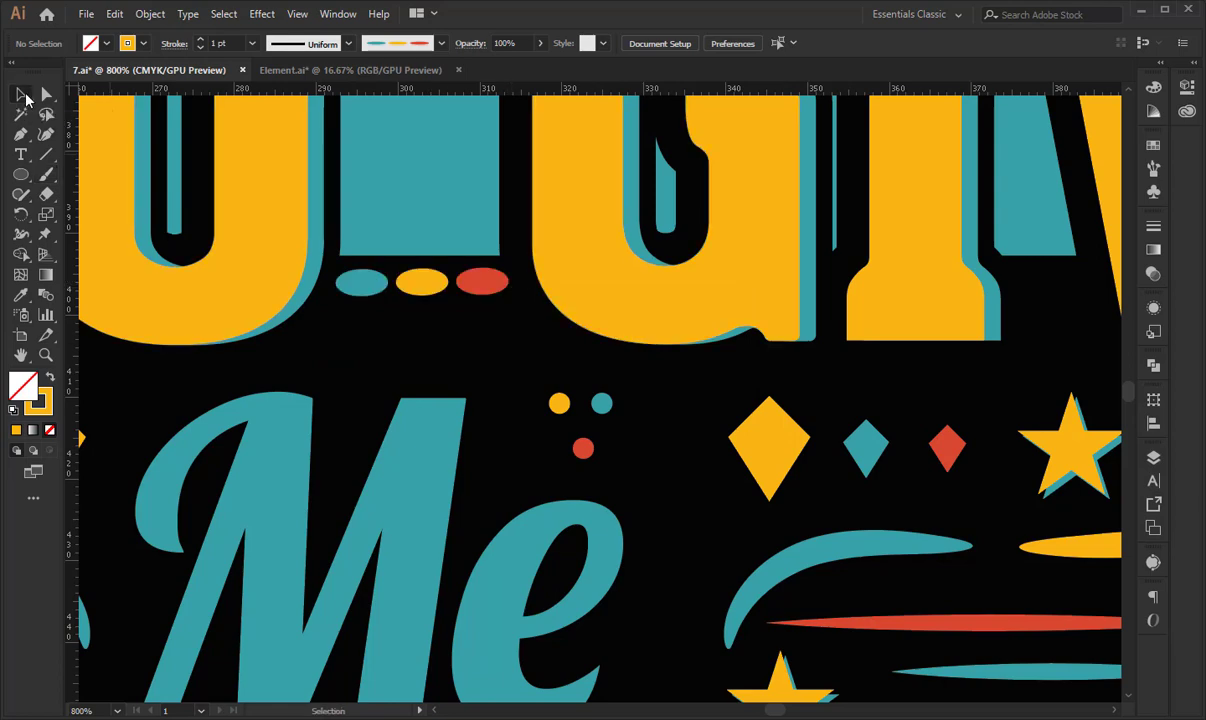
{"action": "key", "text": "ctrl+minus"}
{"action": "key", "text": "ctrl+minus"}
{"action": "key", "text": "ctrl+minus"}
{"action": "key", "text": "ctrl+minus"}
{"action": "key", "text": "ctrl+minus"}
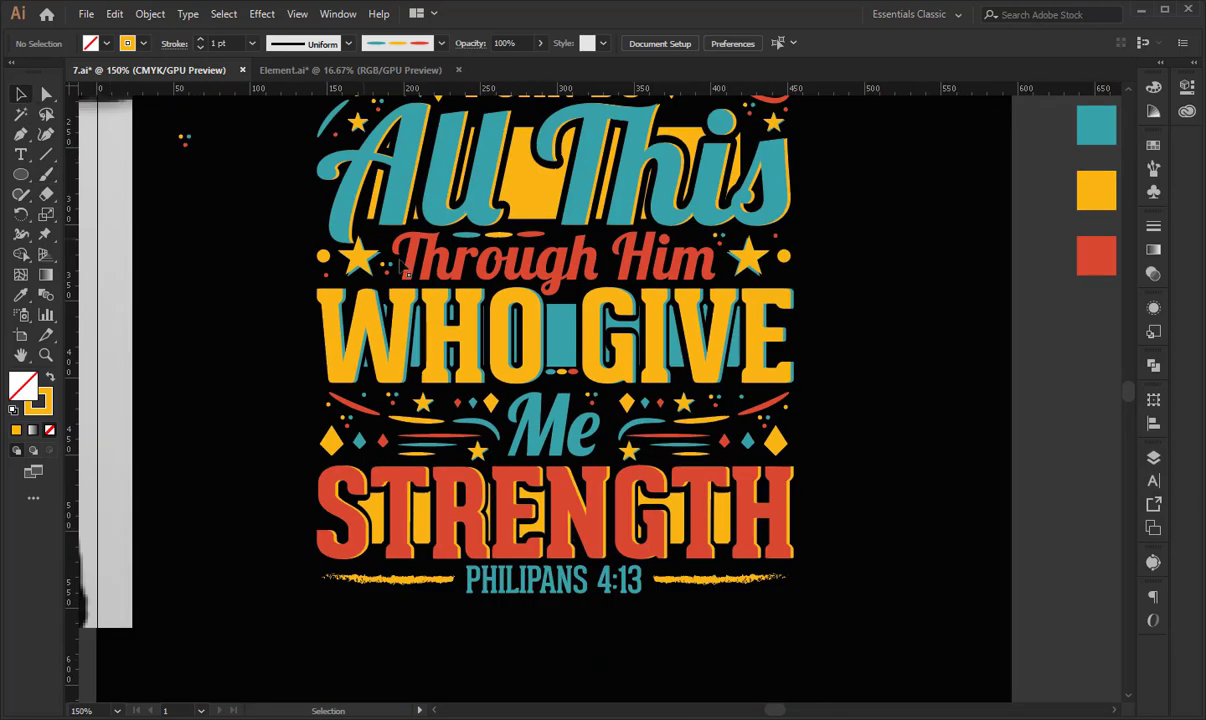
{"action": "left_click", "coordinate": [561, 372]}
{"action": "key", "text": "Down"}
{"action": "key", "text": "Down"}
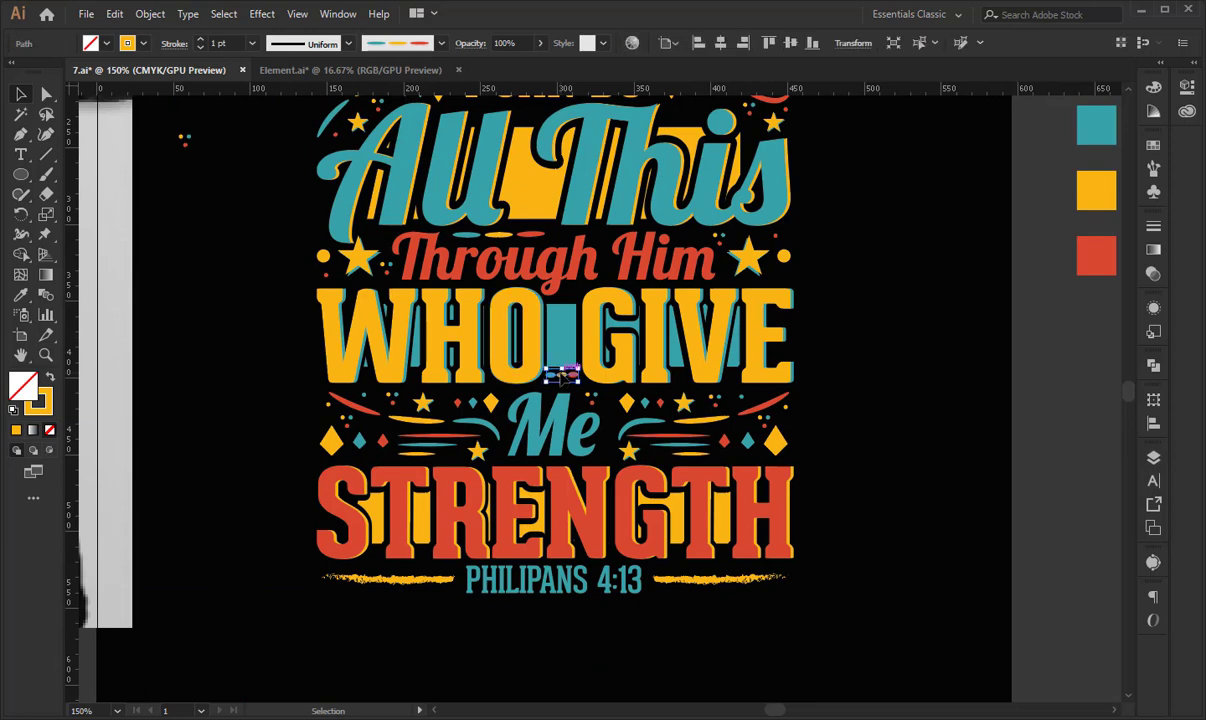
{"action": "left_click", "coordinate": [950, 414]}
Save the document and delete the leftover cluster of three coloured dots on the black background beside the design.
{"action": "left_click_drag", "start_coordinate": [832, 458], "coordinate": [785, 545]}
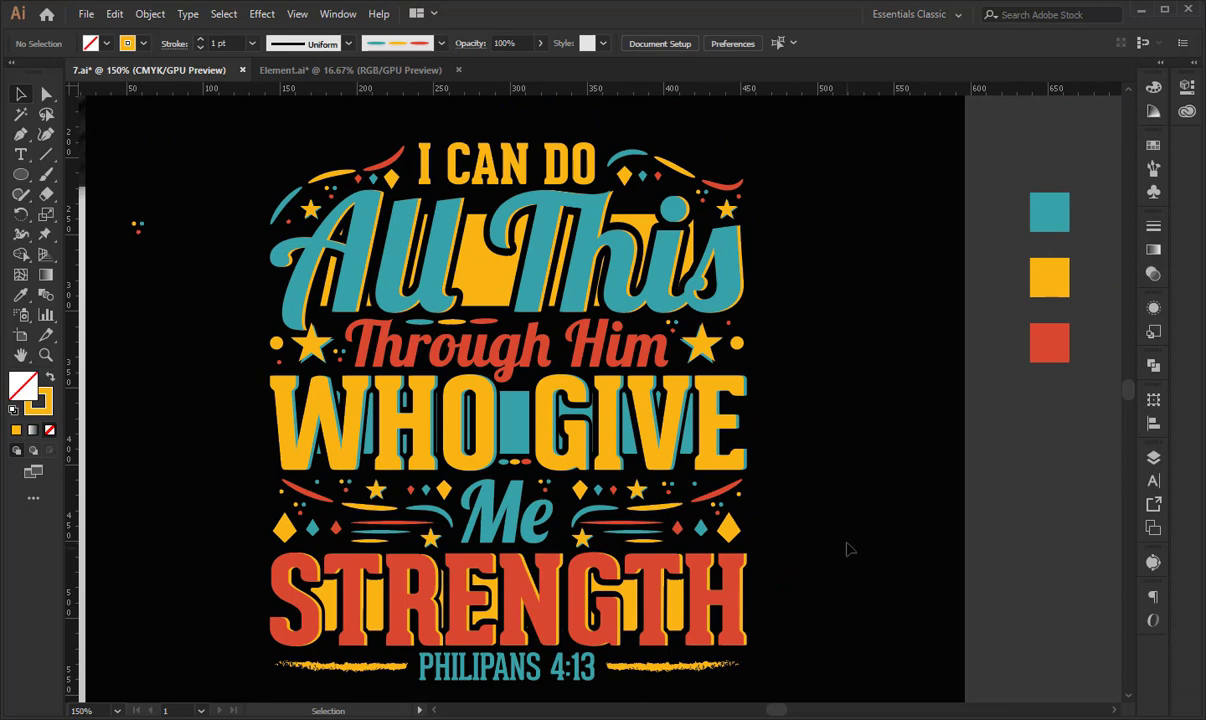
{"action": "scroll", "coordinate": [840, 547], "scroll_direction": "down", "scroll_amount": 2}
{"action": "key", "text": "ctrl+minus"}
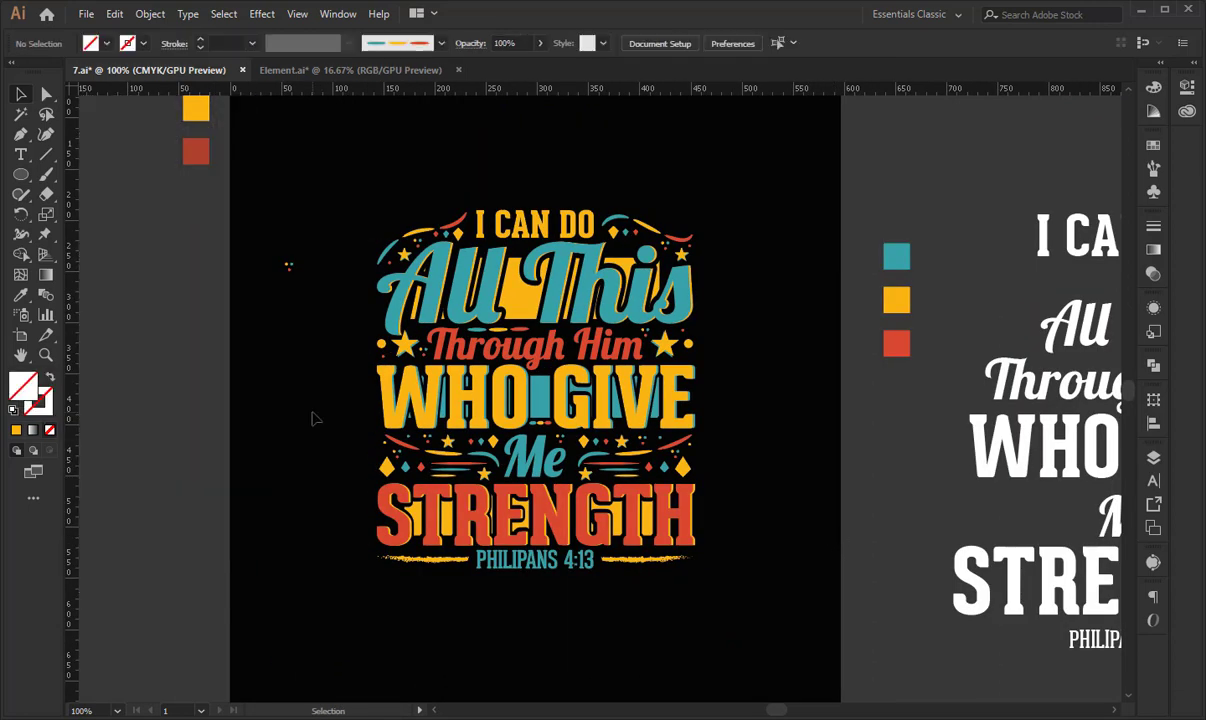
{"action": "key", "text": "ctrl+s"}
{"action": "left_click_drag", "start_coordinate": [258, 198], "coordinate": [315, 301]}
{"action": "key", "text": "Delete"}
Centre the whole grouped lettering design horizontally and vertically on the black artboard.
{"action": "left_click", "coordinate": [520, 300]}
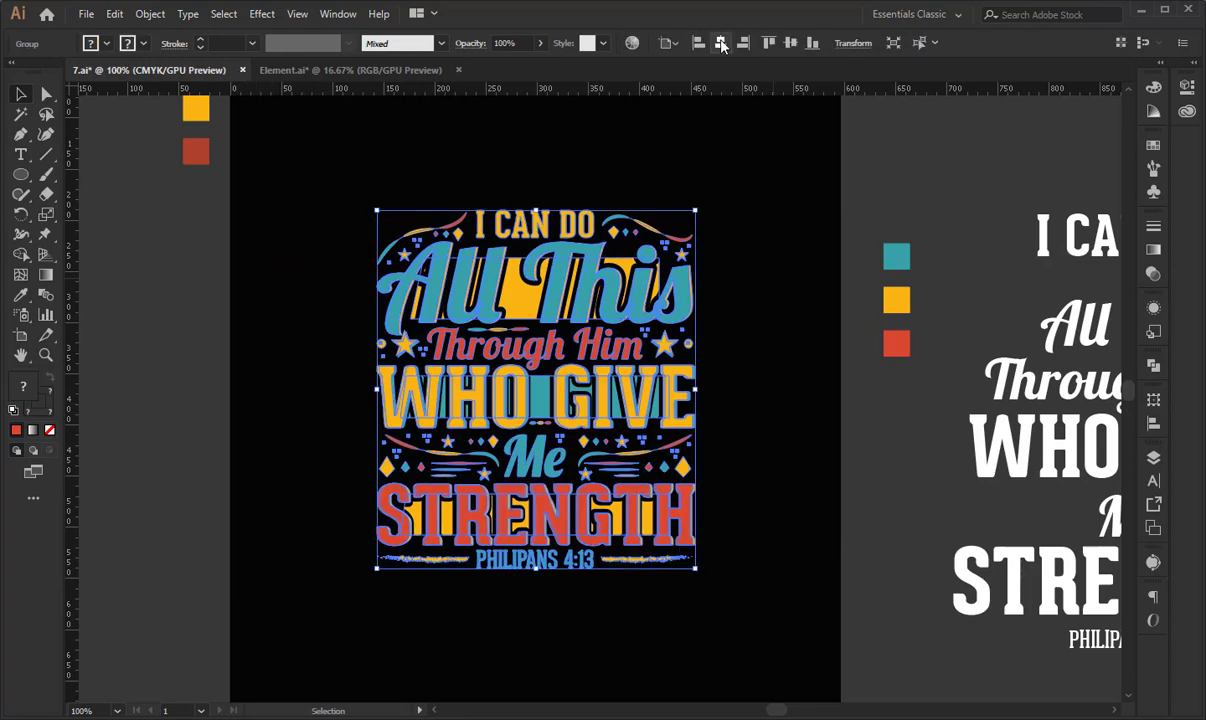
{"action": "left_click", "coordinate": [720, 44]}
{"action": "left_click", "coordinate": [790, 44]}
{"action": "left_click", "coordinate": [790, 172]}
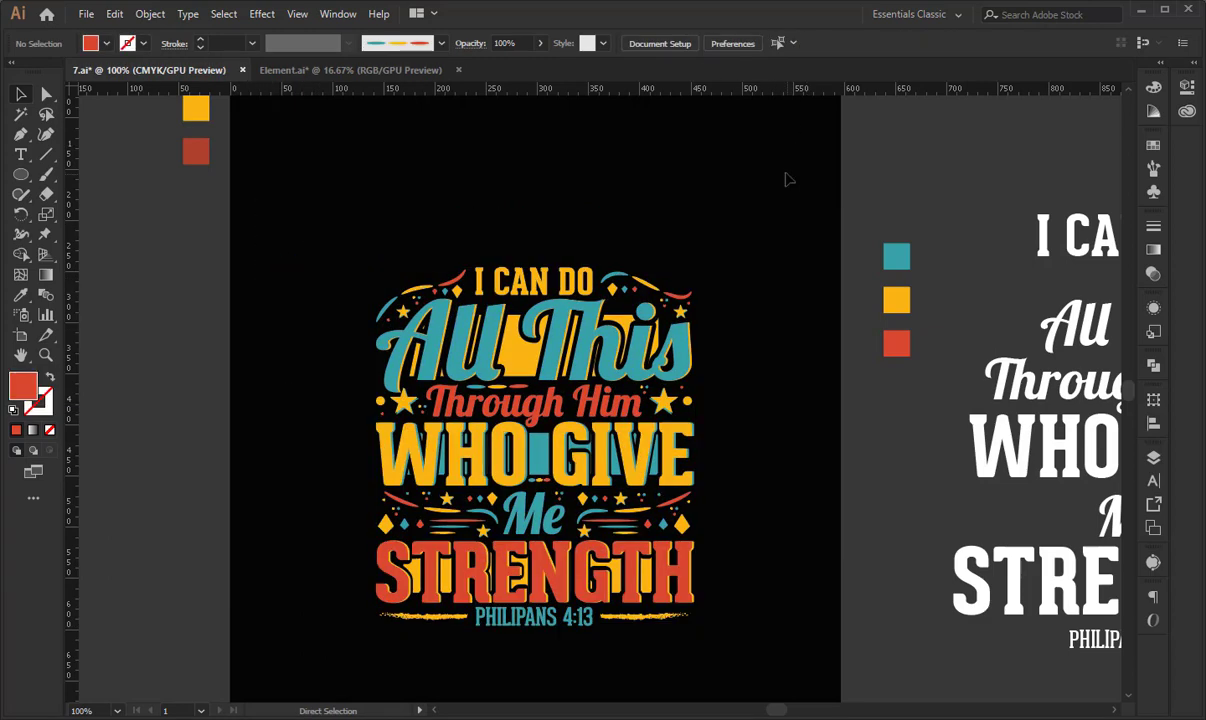
{"action": "scroll", "coordinate": [749, 286], "scroll_direction": "down", "scroll_amount": 1}
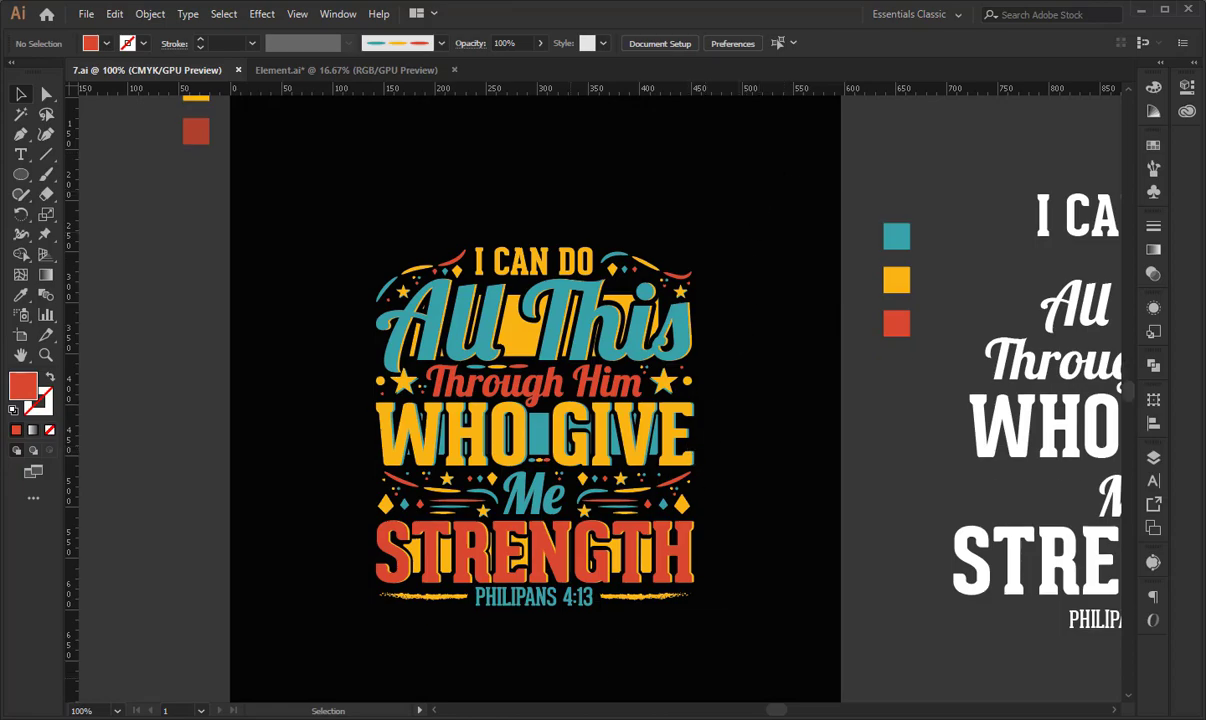